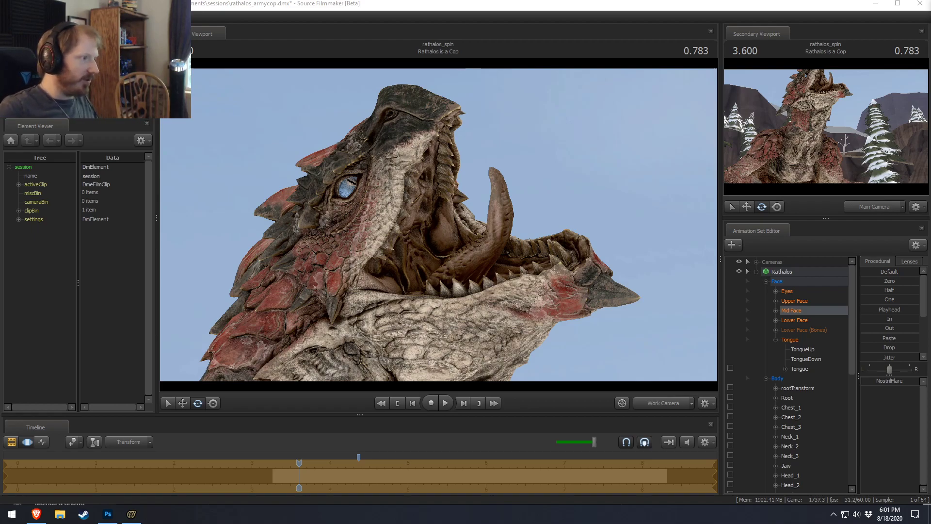
- Undo the recent edits to the Rathalos's mouth and head pose
{"action": "mouse_move", "coordinate": [406, 257]}
{"action": "left_mouse_down"}
{"action": "mouse_move", "coordinate": [366, 194]}
{"action": "mouse_move", "coordinate": [427, 214]}
{"action": "mouse_move", "coordinate": [433, 245]}
{"action": "mouse_move", "coordinate": [422, 264]}
{"action": "left_mouse_up"}
{"action": "key", "text": "ctrl+z"}
{"action": "key", "text": "ctrl+z"}
{"action": "key", "text": "ctrl+z"}
{"action": "key", "text": "ctrl+z"}
{"action": "key", "text": "ctrl+z"}
{"action": "key", "text": "ctrl+z"}
{"action": "key", "text": "ctrl+z"}
{"action": "key", "text": "ctrl+z"}
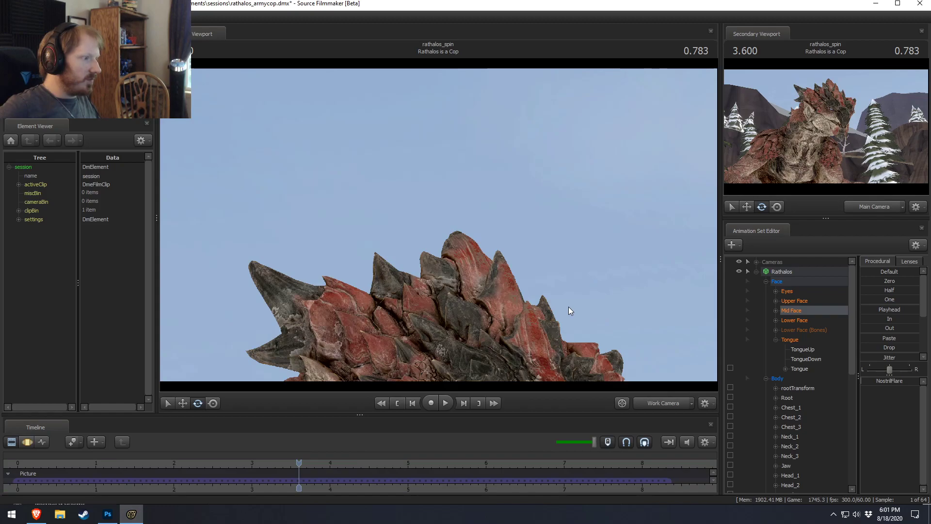
- Check the shot through the Main Camera and reframe the Rathalos's head and shoulders in the Work Camera
{"action": "left_click", "coordinate": [665, 406]}
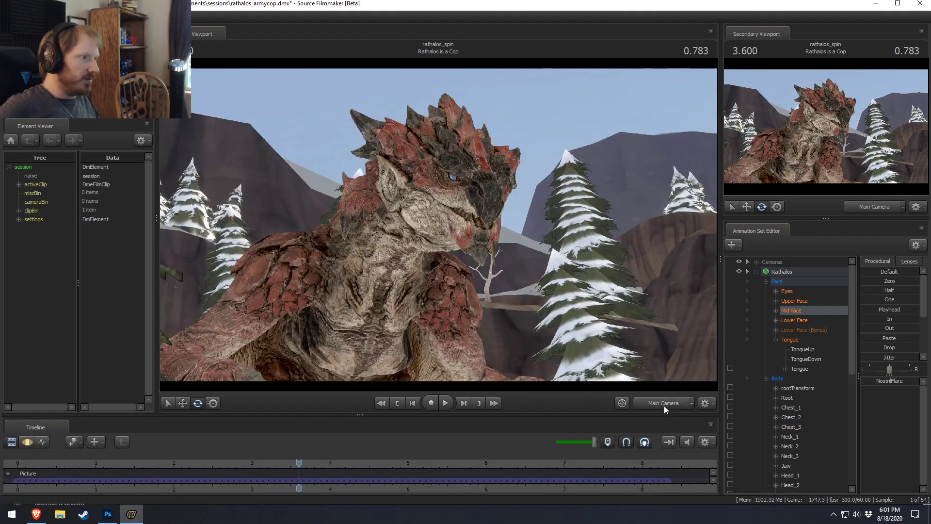
{"action": "left_click", "coordinate": [664, 405]}
{"action": "key", "text": "s"}
{"action": "left_click_drag", "start_coordinate": [540, 358], "coordinate": [548, 378]}
{"action": "left_click_drag", "start_coordinate": [458, 279], "coordinate": [459, 275]}
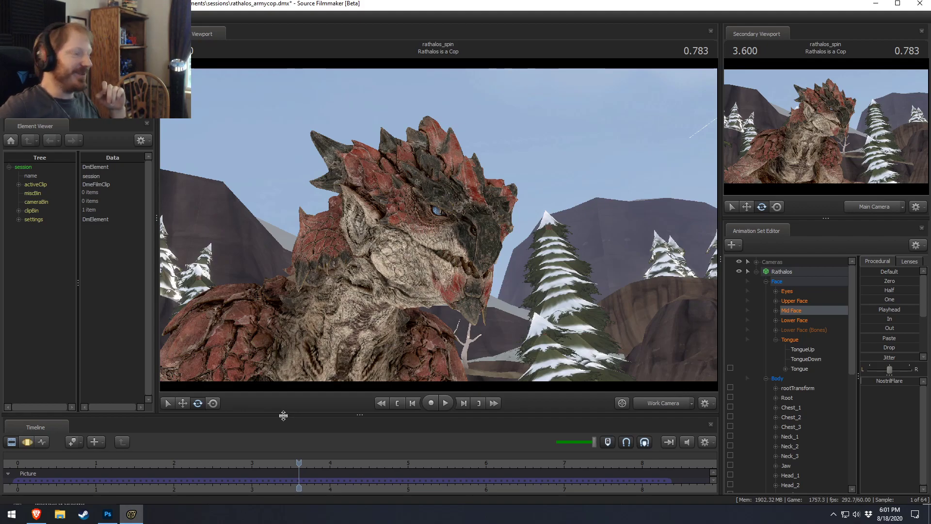
- Enlarge the timeline area and widen the secondary viewport and animation set area
{"action": "left_click_drag", "start_coordinate": [284, 415], "coordinate": [286, 356]}
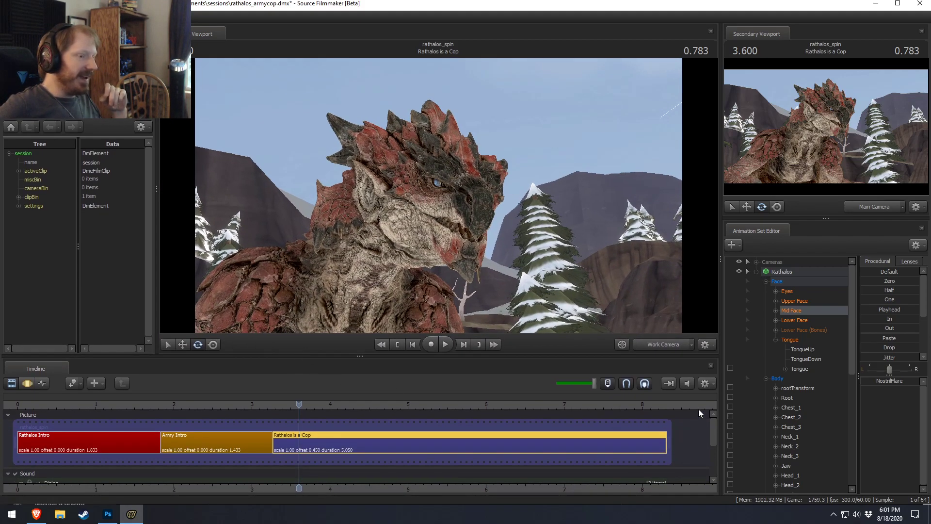
{"action": "left_click_drag", "start_coordinate": [721, 404], "coordinate": [682, 402]}
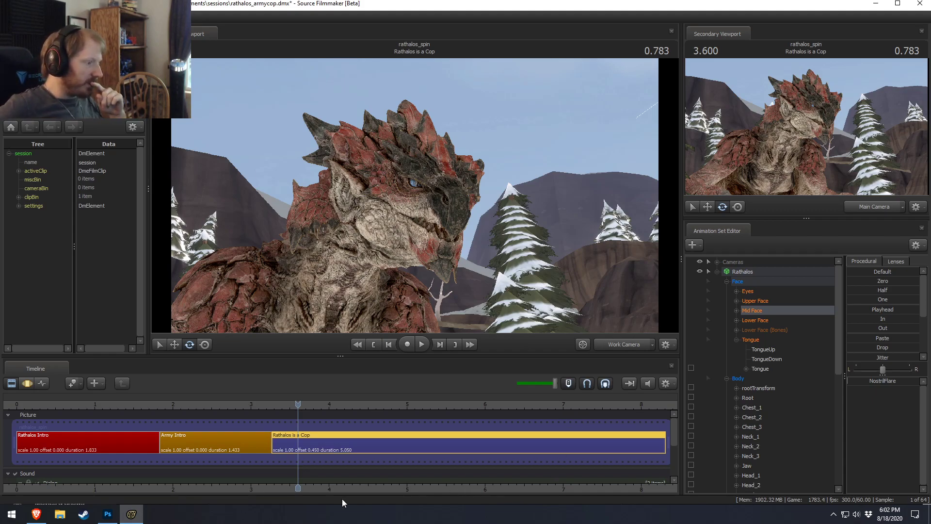
- Lower the playback volume and play the sequence through the Main Camera from the start of Rathalos Intro
{"action": "left_click", "coordinate": [61, 403]}
{"action": "left_click", "coordinate": [529, 383]}
{"action": "left_click", "coordinate": [51, 403]}
{"action": "left_click_drag", "start_coordinate": [51, 404], "coordinate": [38, 403]}
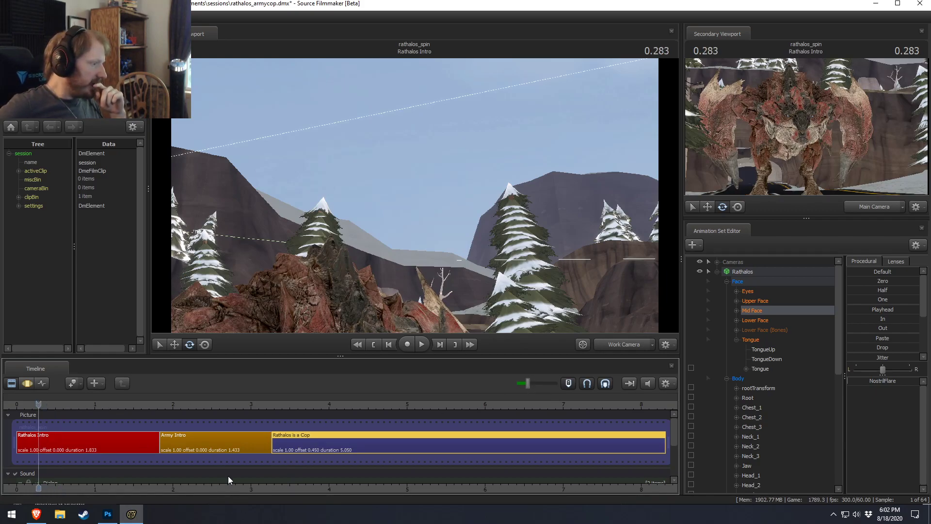
{"action": "left_click", "coordinate": [626, 343]}
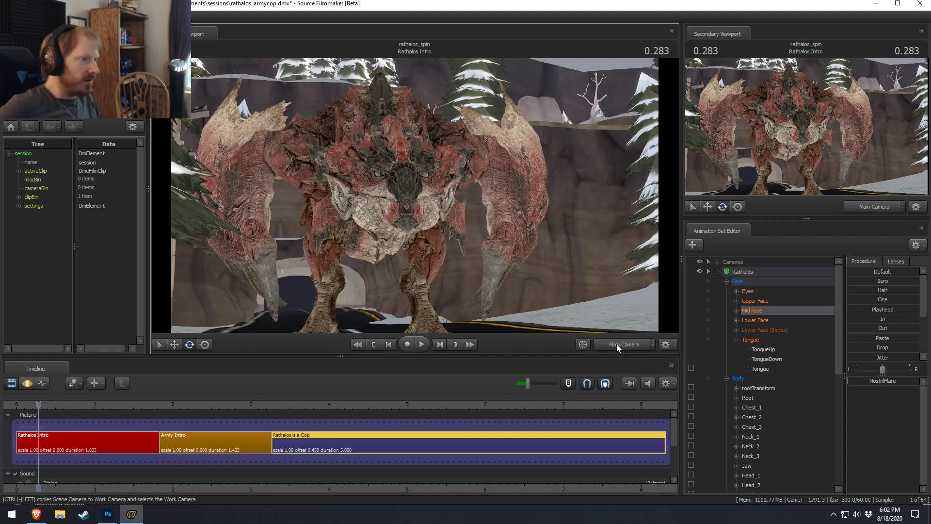
{"action": "left_click_drag", "start_coordinate": [39, 405], "coordinate": [32, 407]}
{"action": "key", "text": "space"}
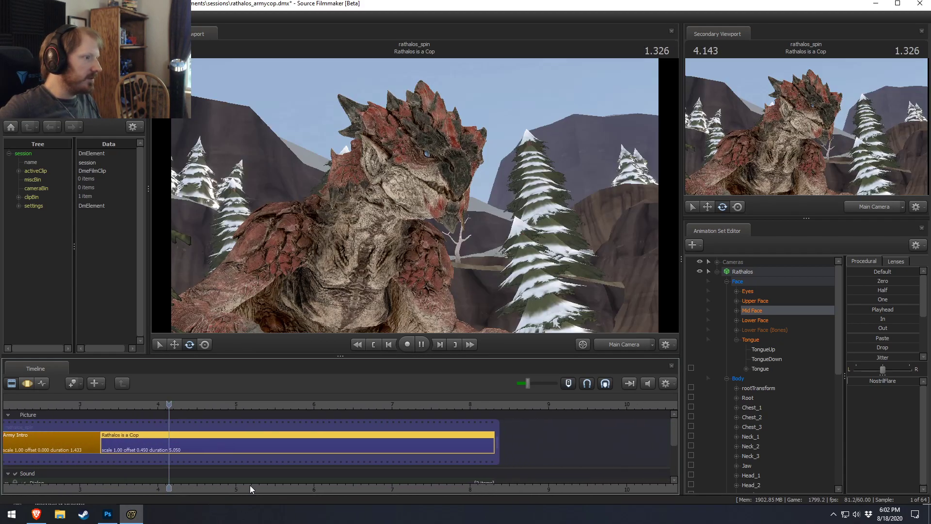
{"action": "key", "text": "space"}
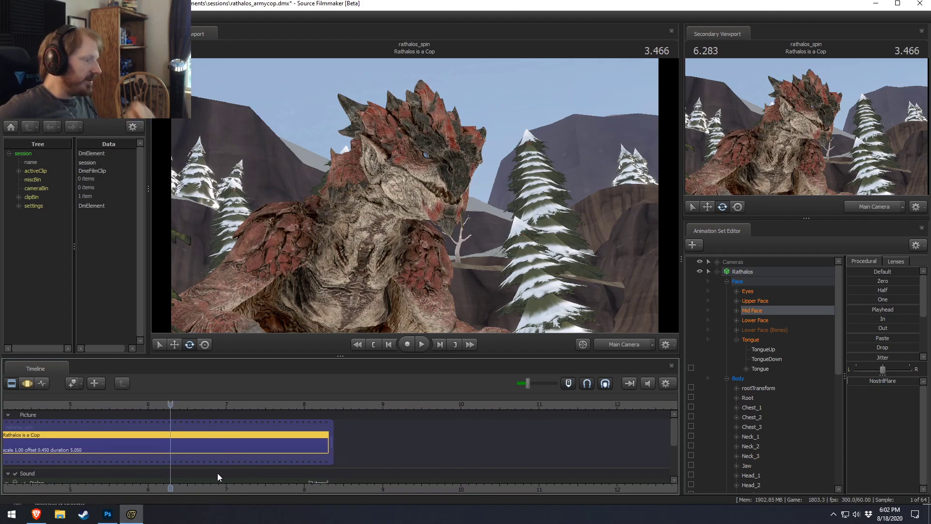
- Select the Rathalos Intro shot and replay the sequence from there through the Army Intro shot, pausing along the way
{"action": "middle_click_drag", "start_coordinate": [297, 471], "coordinate": [499, 422]}
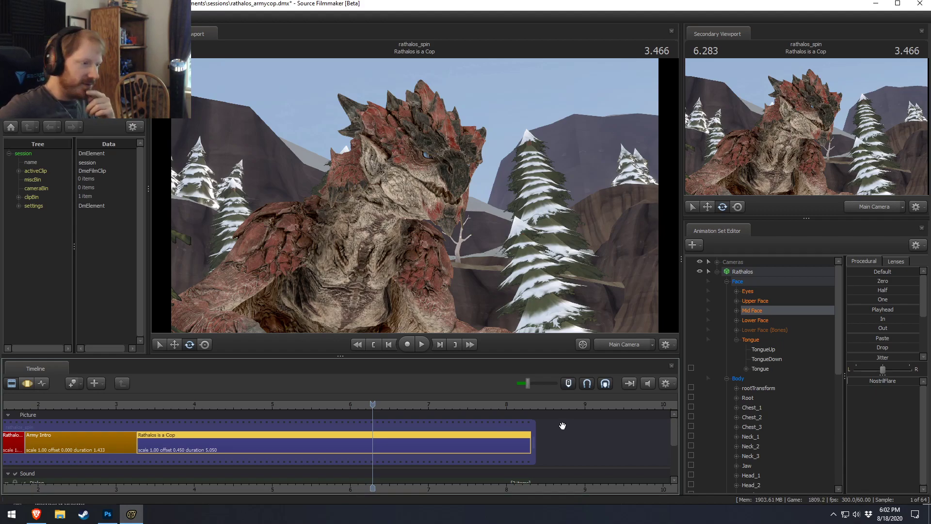
{"action": "scroll", "coordinate": [167, 439], "scroll_direction": "down", "scroll_amount": 1}
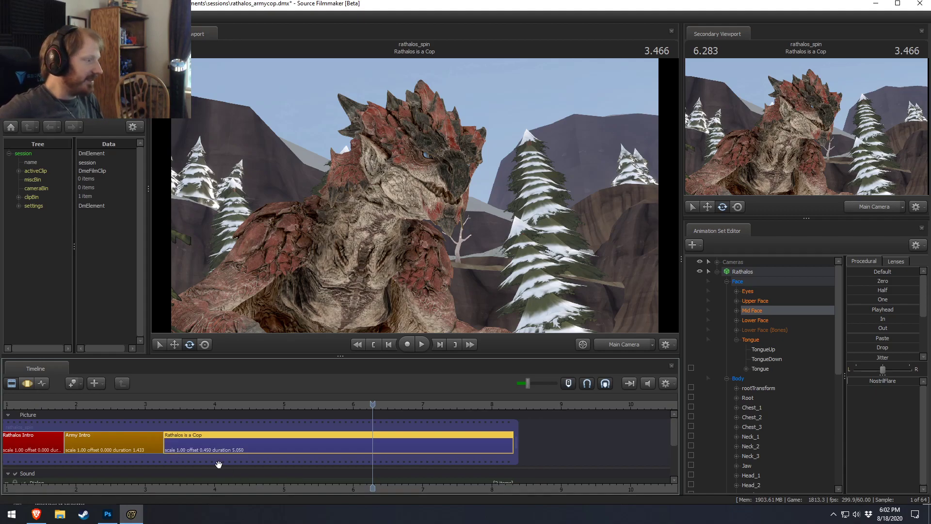
{"action": "left_click_drag", "start_coordinate": [253, 489], "coordinate": [455, 493]}
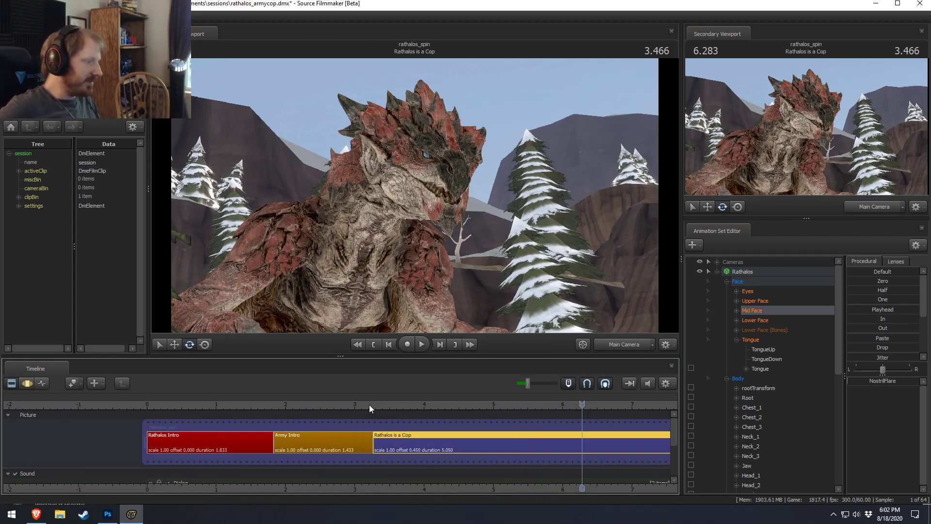
{"action": "left_click", "coordinate": [158, 408]}
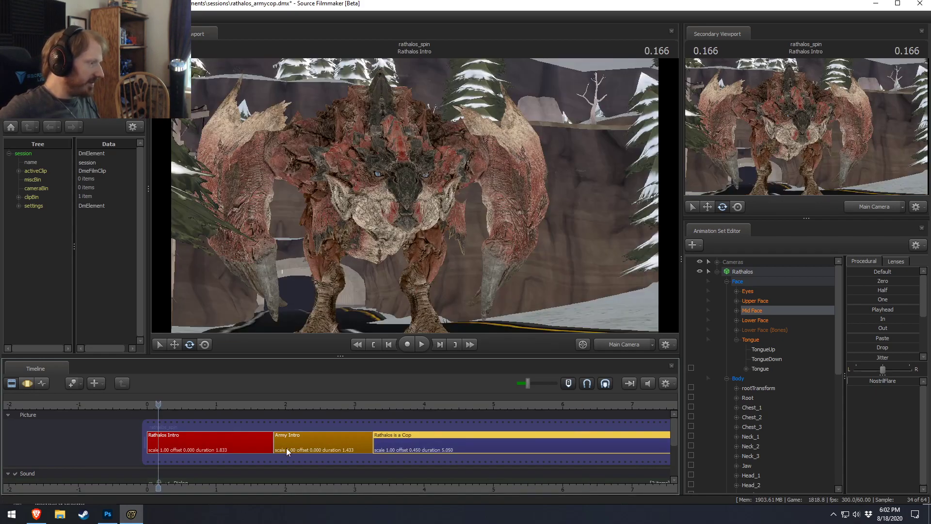
{"action": "left_click", "coordinate": [205, 438]}
{"action": "left_click", "coordinate": [176, 407]}
{"action": "key", "text": "space"}
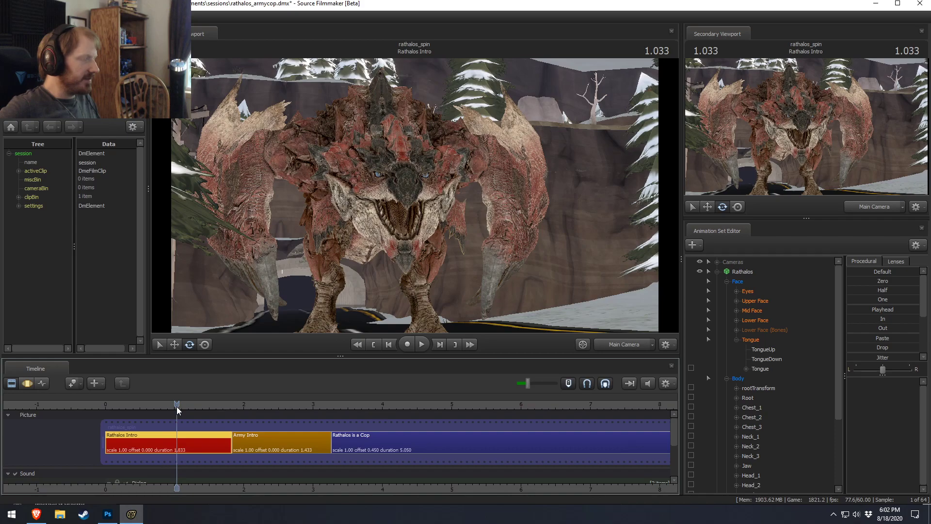
{"action": "key", "text": "space"}
{"action": "key", "text": "space"}
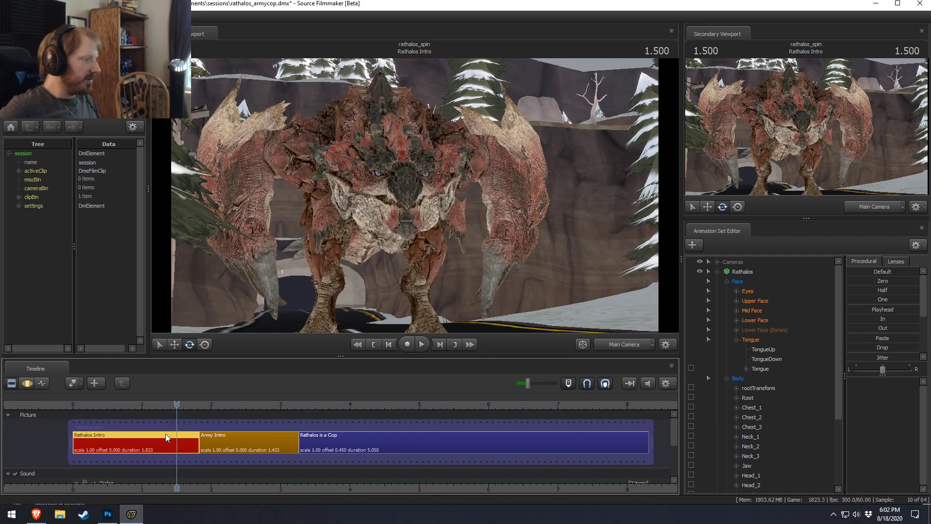
{"action": "key", "text": "space"}
{"action": "key", "text": "space"}
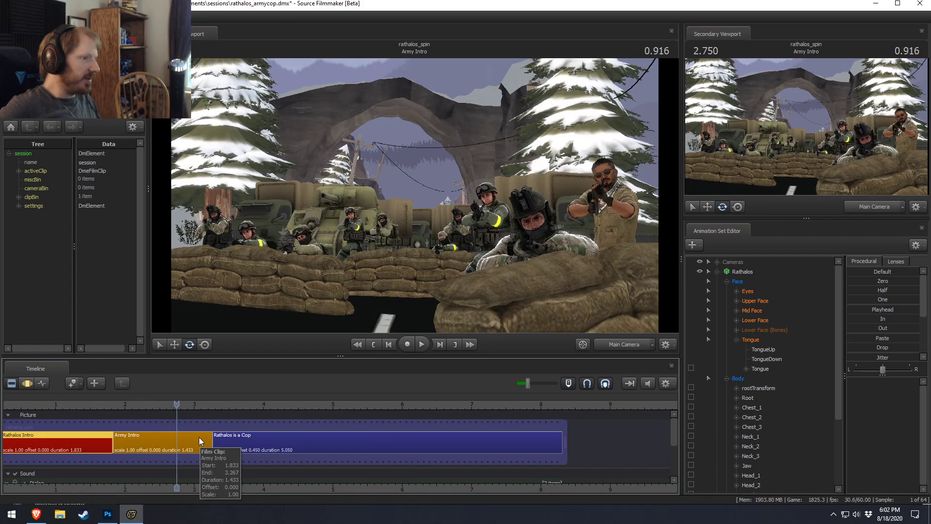
- Select the Rathalos is a Cop shot and play it back
{"action": "left_click", "coordinate": [219, 413]}
{"action": "left_click", "coordinate": [234, 447]}
{"action": "key", "text": "space"}
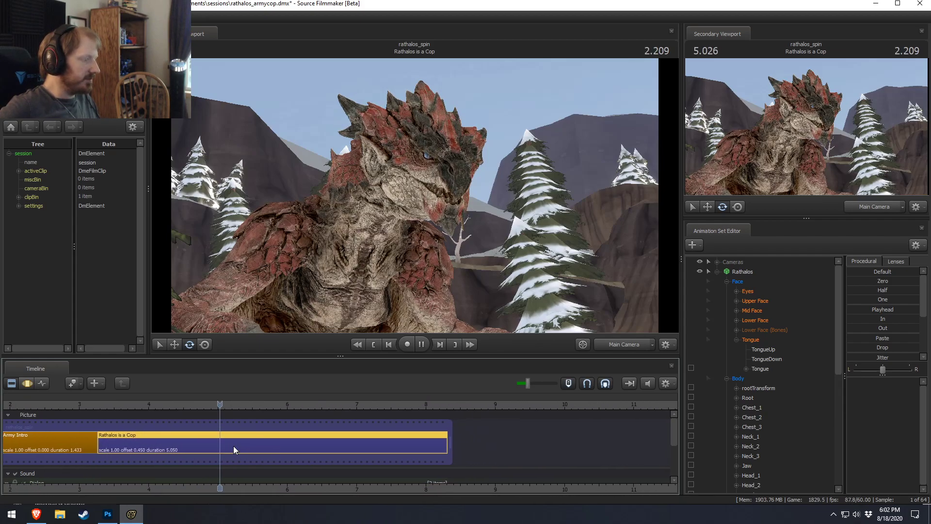
{"action": "key", "text": "space"}
{"action": "key", "text": "space"}
{"action": "key", "text": "space"}
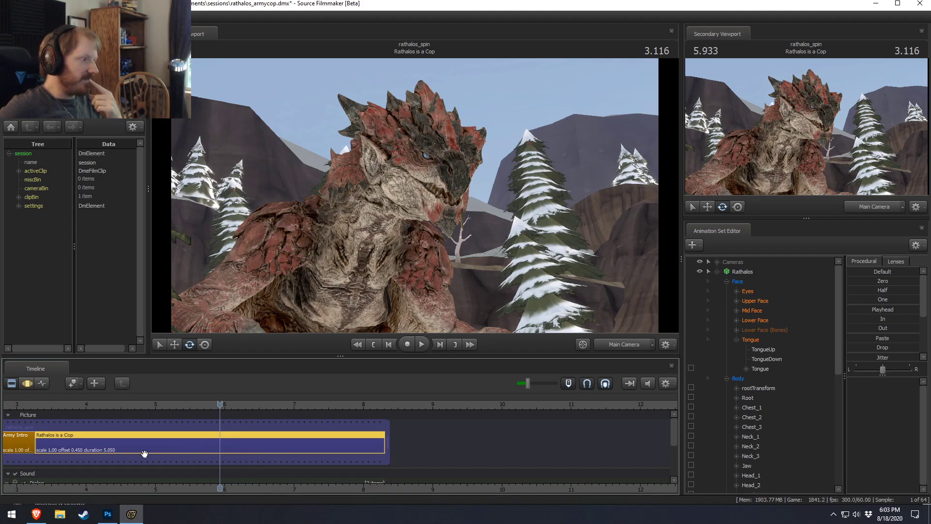
- Save the current session and open rathalos_boat.dmx from the [RATHALOS] sessions folder
{"action": "key", "text": "ctrl+s"}
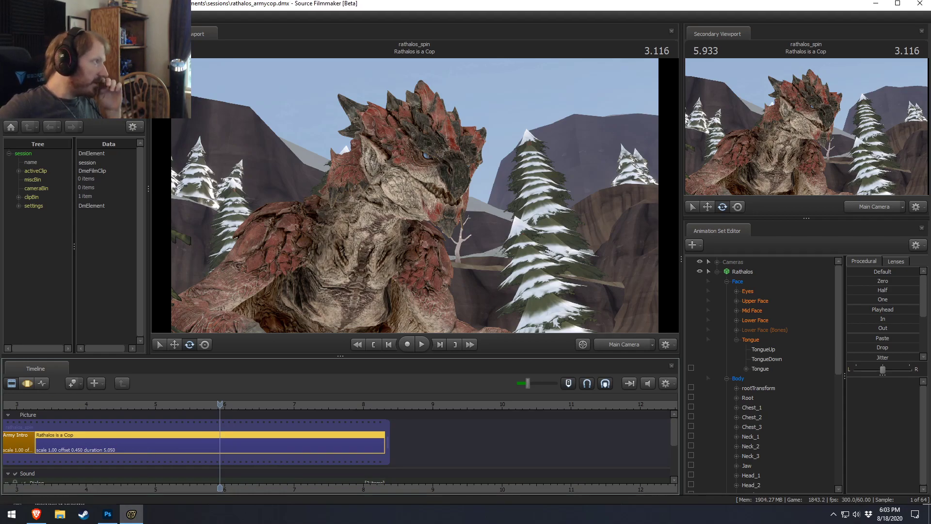
{"action": "double_click", "coordinate": [29, 4]}
{"action": "left_click", "coordinate": [11, 17]}
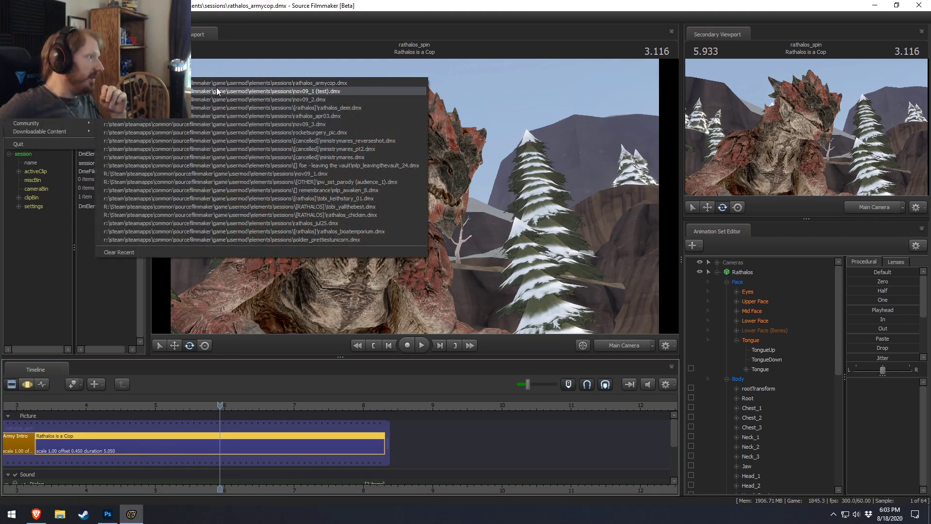
{"action": "left_click", "coordinate": [119, 129]}
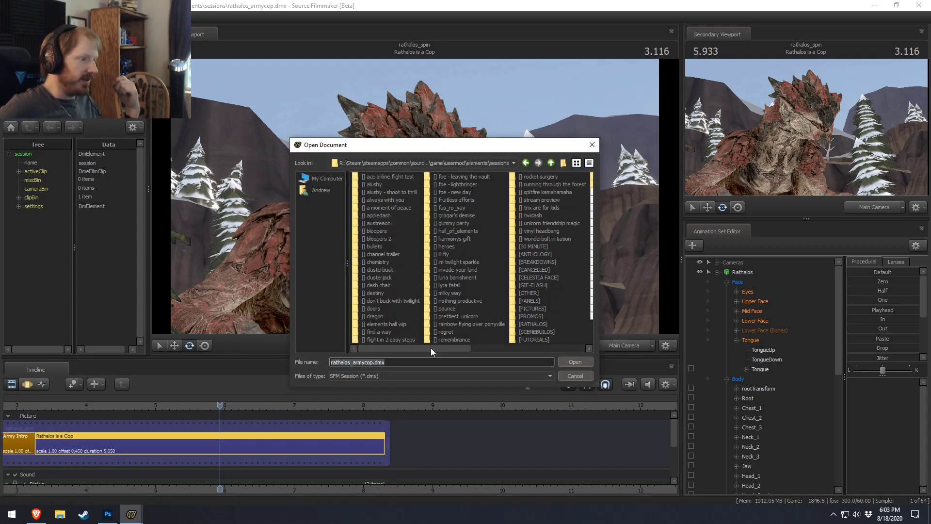
{"action": "left_click_drag", "start_coordinate": [430, 348], "coordinate": [557, 348]}
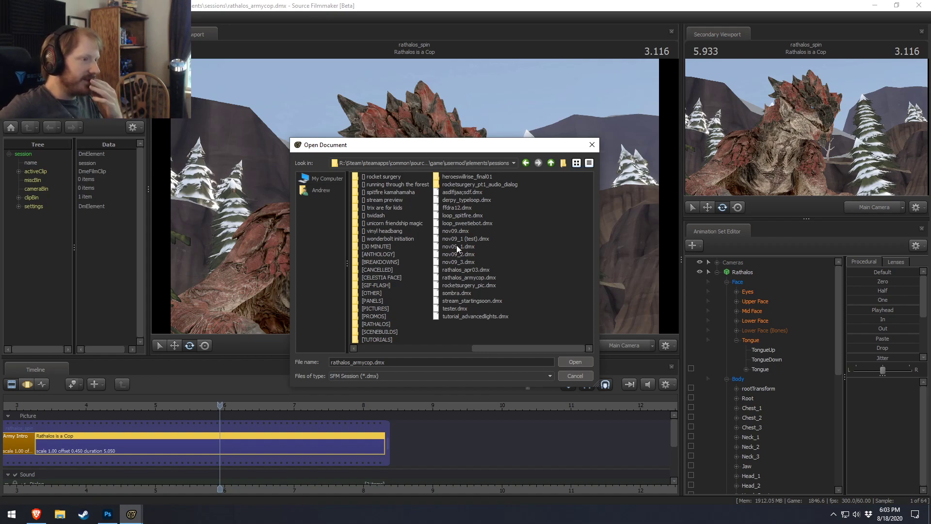
{"action": "double_click", "coordinate": [374, 324]}
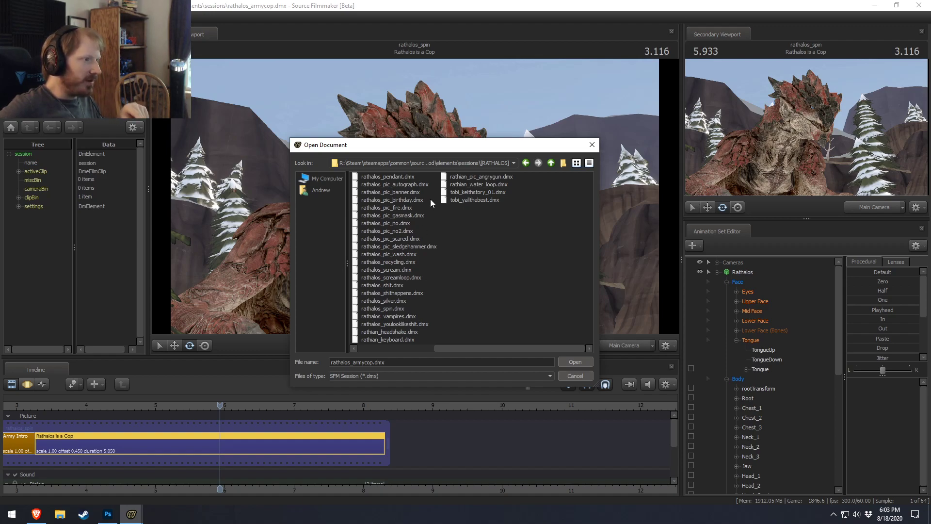
{"action": "left_click_drag", "start_coordinate": [462, 350], "coordinate": [386, 347]}
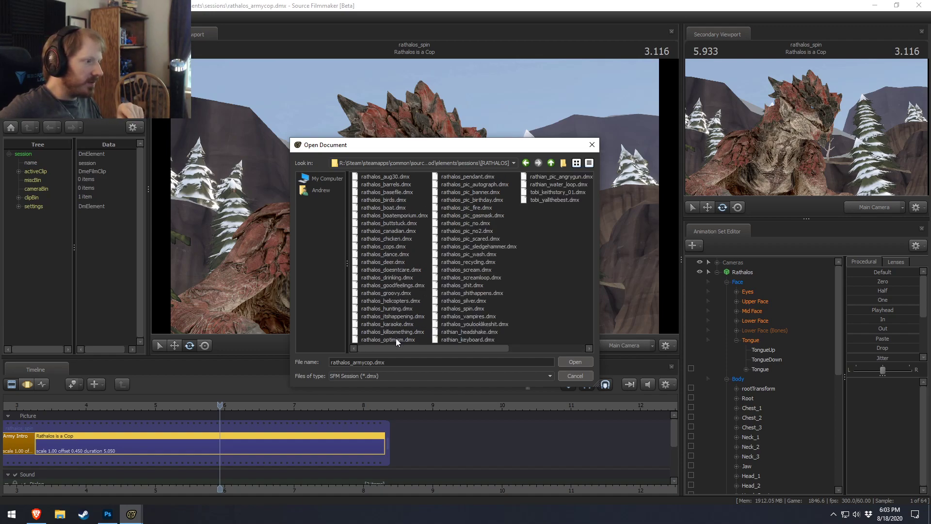
{"action": "left_click", "coordinate": [394, 216]}
{"action": "left_click", "coordinate": [395, 207]}
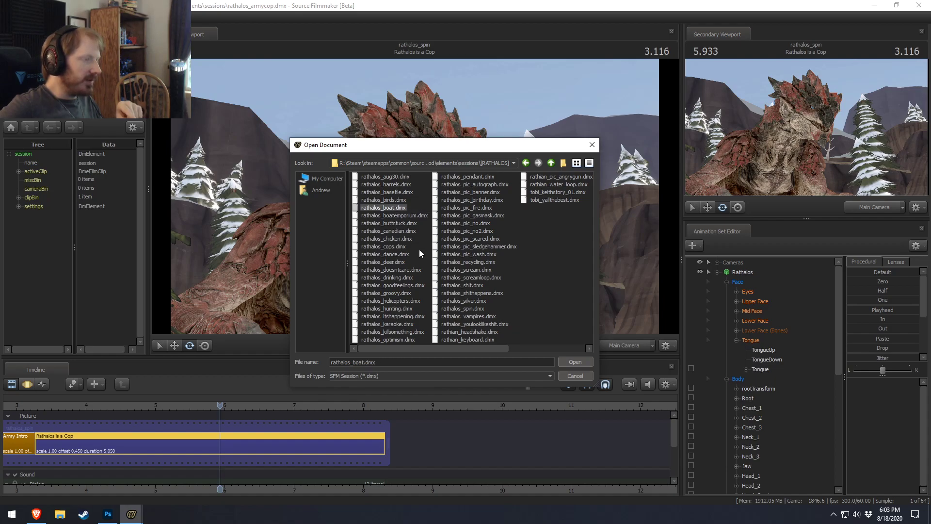
{"action": "left_click", "coordinate": [575, 362]}
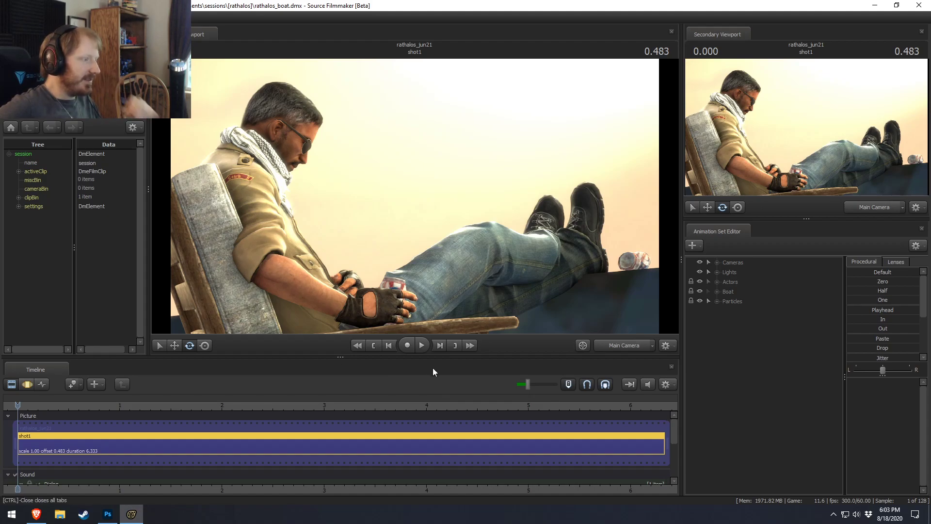
- Play through the boat shot and park the playhead at about 2.25 seconds, where the Rathalos wears the police hat
{"action": "left_click", "coordinate": [406, 406]}
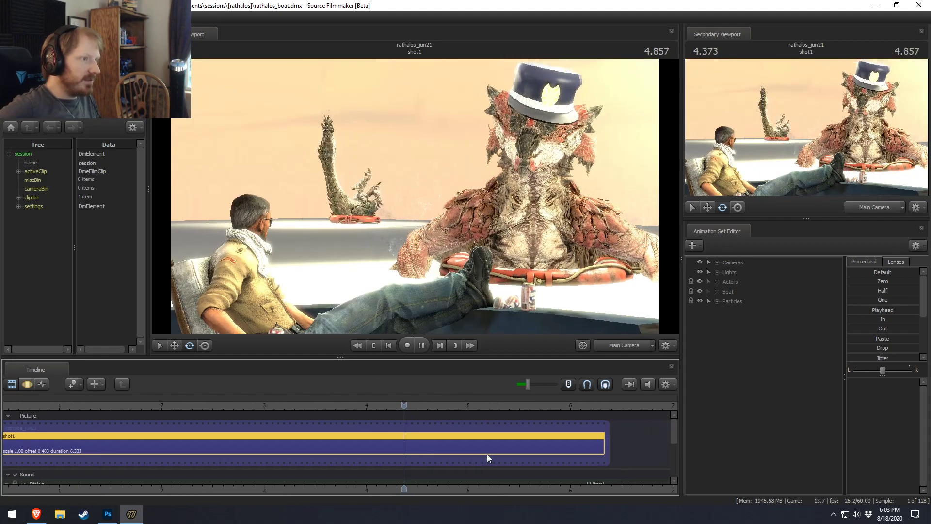
{"action": "middle_click_drag", "start_coordinate": [463, 429], "coordinate": [459, 429]}
{"action": "key", "text": "space"}
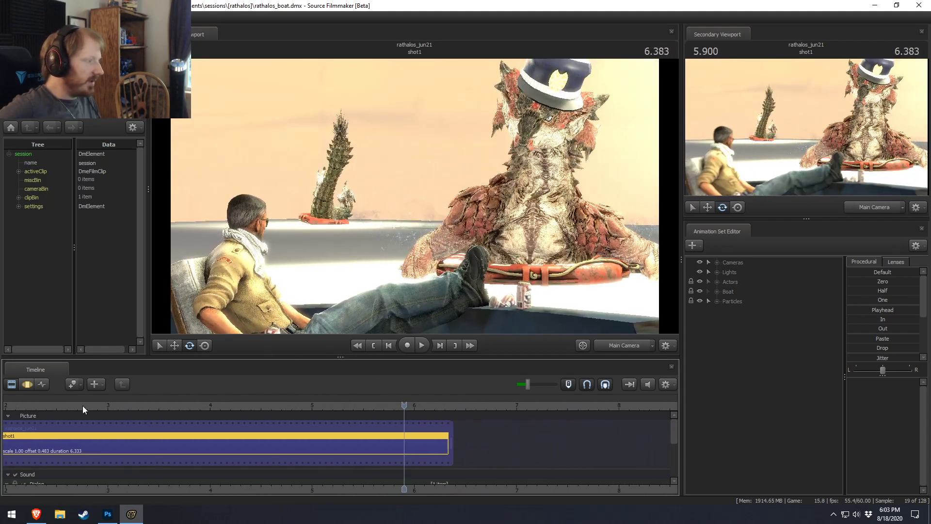
{"action": "left_click", "coordinate": [70, 407]}
{"action": "key", "text": "space"}
{"action": "middle_click_drag", "start_coordinate": [270, 490], "coordinate": [556, 456]}
{"action": "key", "text": "space"}
{"action": "left_click", "coordinate": [302, 407]}
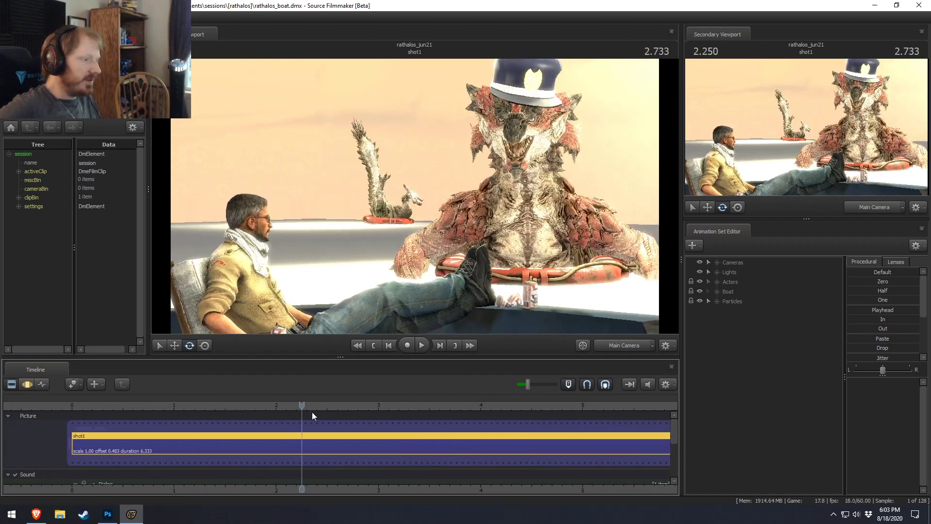
- Expand the Actors and Rathalos groups down to the Rathalos's Face controls and select Lower Face
{"action": "left_click", "coordinate": [723, 283]}
{"action": "left_click", "coordinate": [727, 293]}
{"action": "left_click", "coordinate": [736, 302]}
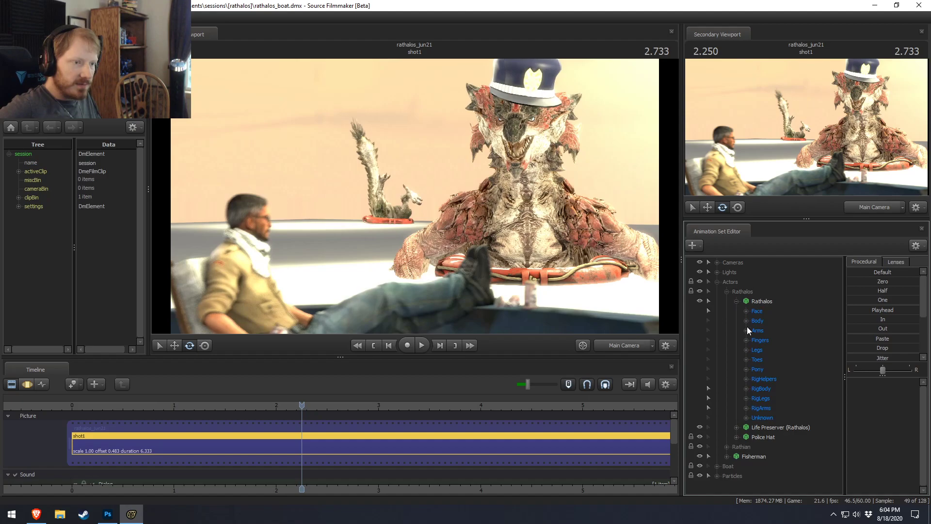
{"action": "left_click", "coordinate": [745, 311]}
{"action": "left_click", "coordinate": [772, 350]}
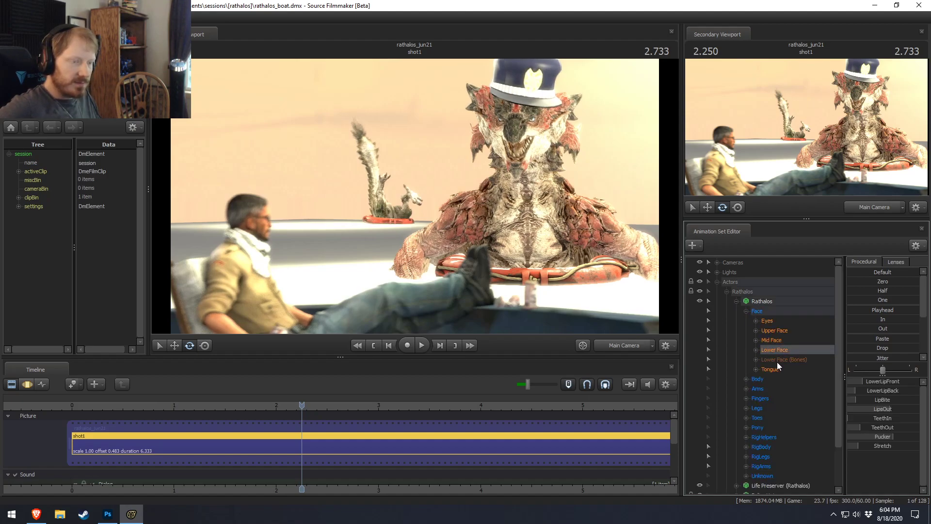
- Switch to the motion editor, select the whole Rathalos animation set and check its available commands
{"action": "key", "text": "F3"}
{"action": "left_click", "coordinate": [767, 302]}
{"action": "scroll", "coordinate": [755, 341], "scroll_direction": "down", "scroll_amount": 1}
{"action": "scroll", "coordinate": [756, 340], "scroll_direction": "up", "scroll_amount": 1}
{"action": "right_click", "coordinate": [762, 298]}
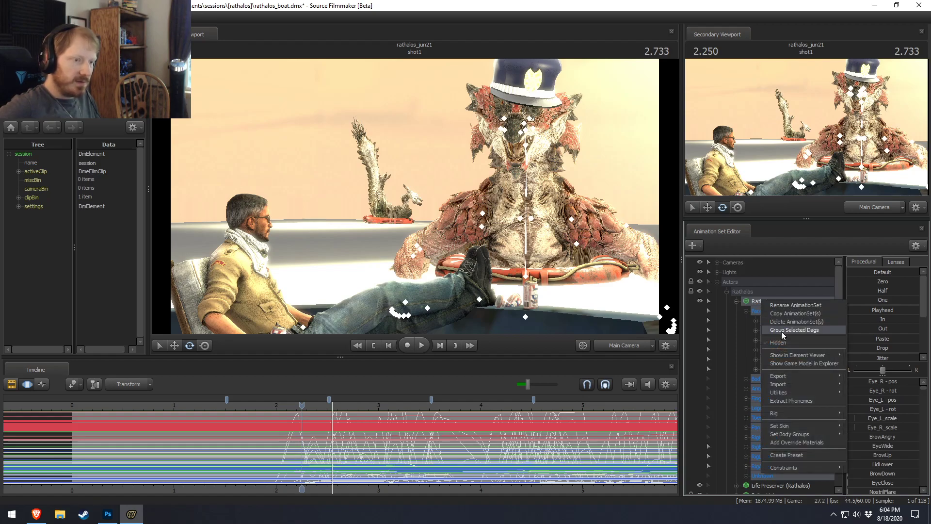
{"action": "left_click", "coordinate": [758, 325]}
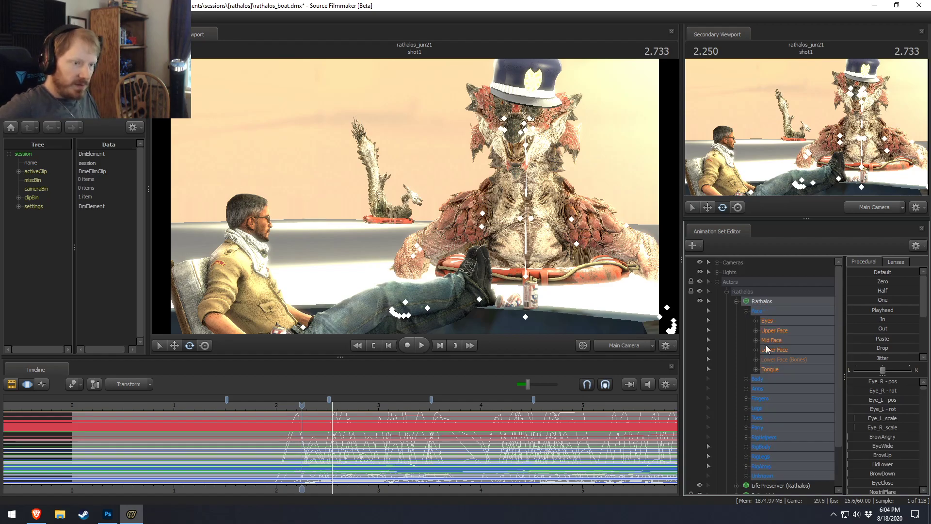
- Select the Police Hat and show its game model in the file explorer to identify the model file, and minimize that window
{"action": "scroll", "coordinate": [763, 337], "scroll_direction": "down", "scroll_amount": 2}
{"action": "left_click", "coordinate": [764, 446]}
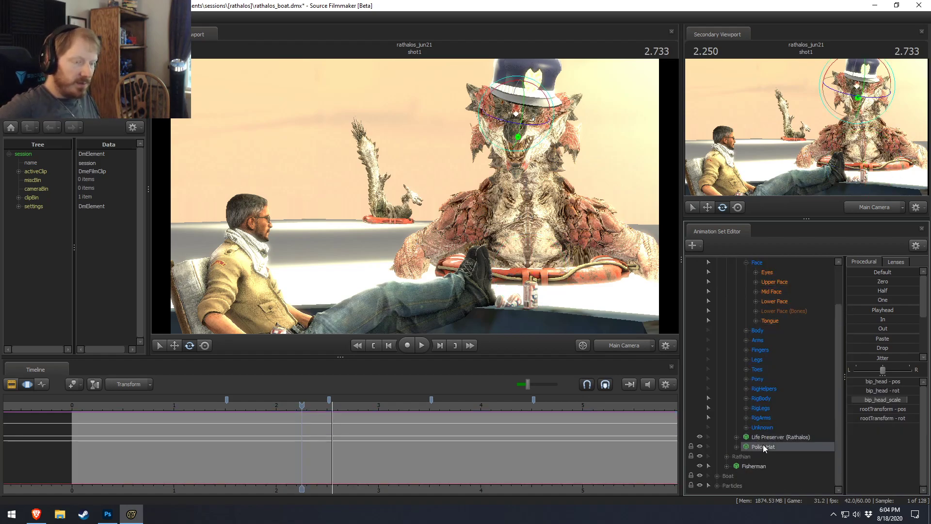
{"action": "right_click", "coordinate": [763, 445]}
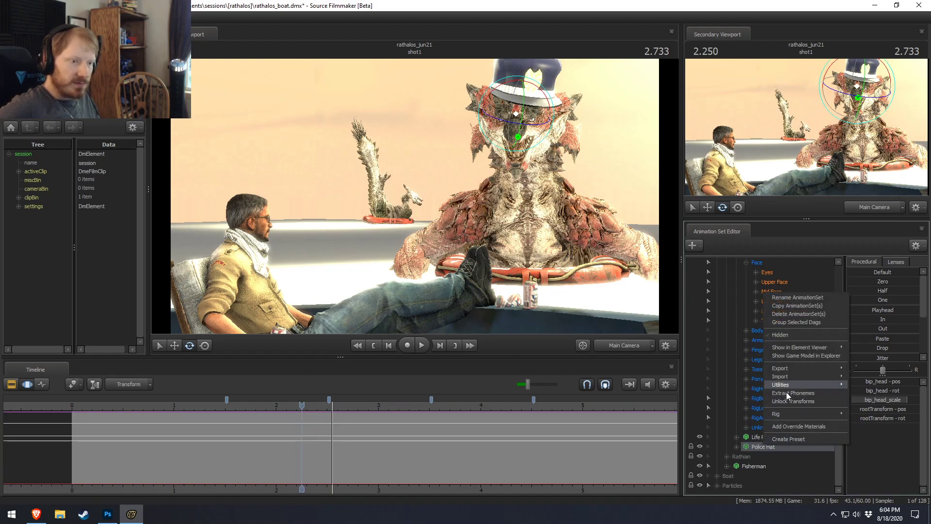
{"action": "left_click", "coordinate": [788, 356]}
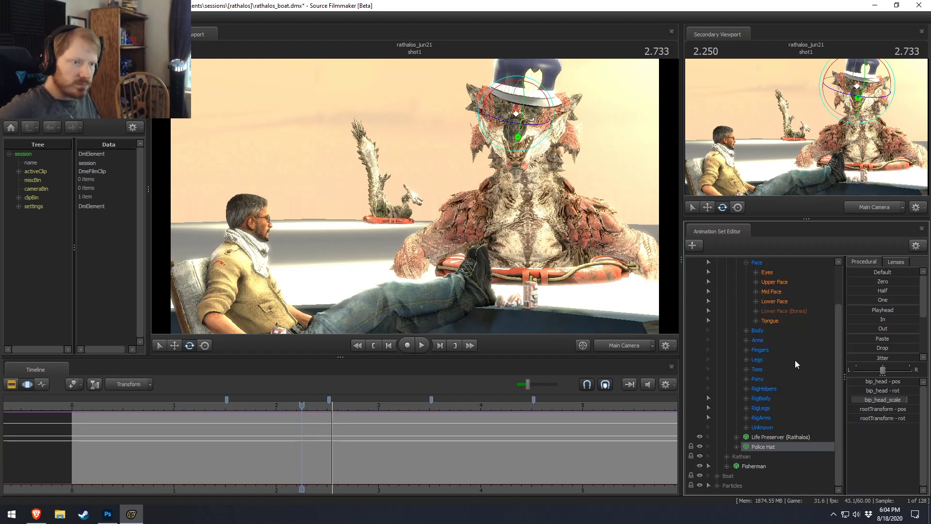
{"action": "left_click_drag", "start_coordinate": [913, 176], "coordinate": [518, 193]}
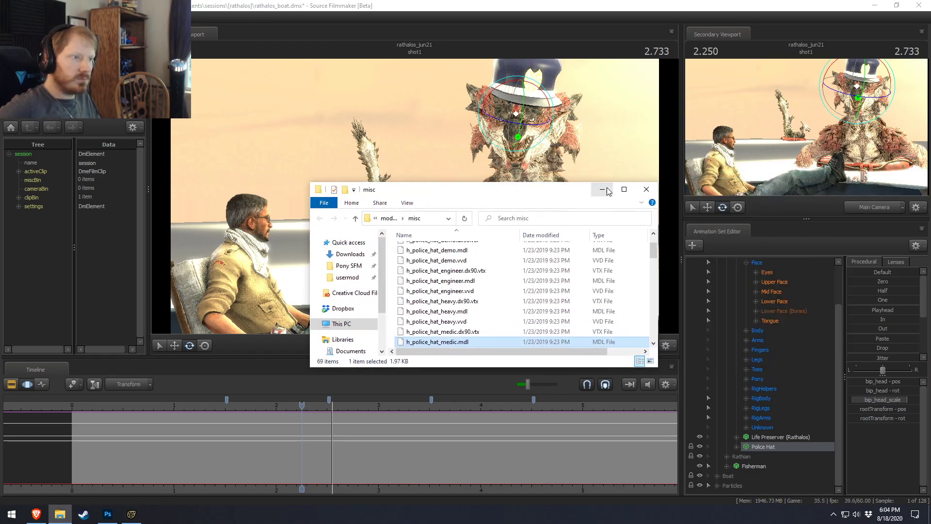
{"action": "left_click", "coordinate": [607, 183]}
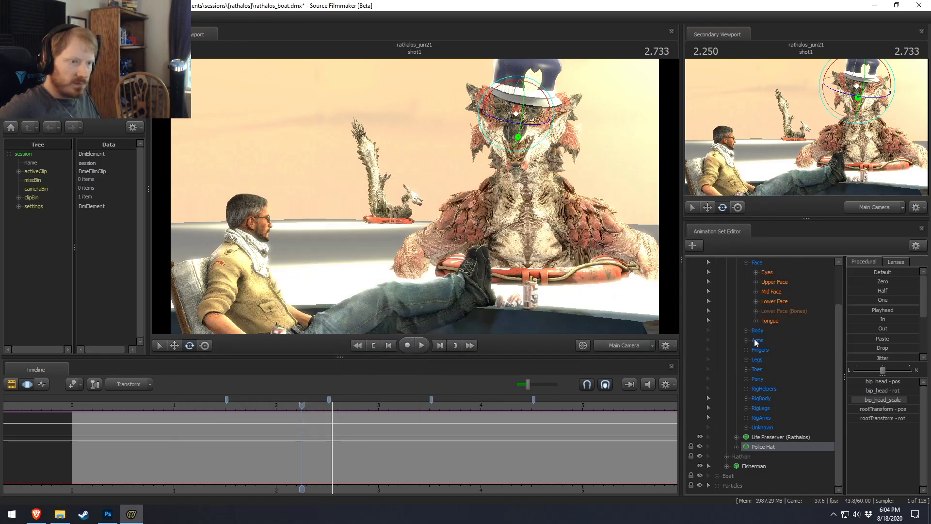
- Detach the rig_biped_Rathalos96 rig from the Rathalos in the boat shot
{"action": "scroll", "coordinate": [756, 323], "scroll_direction": "up", "scroll_amount": 2}
{"action": "right_click", "coordinate": [759, 302]}
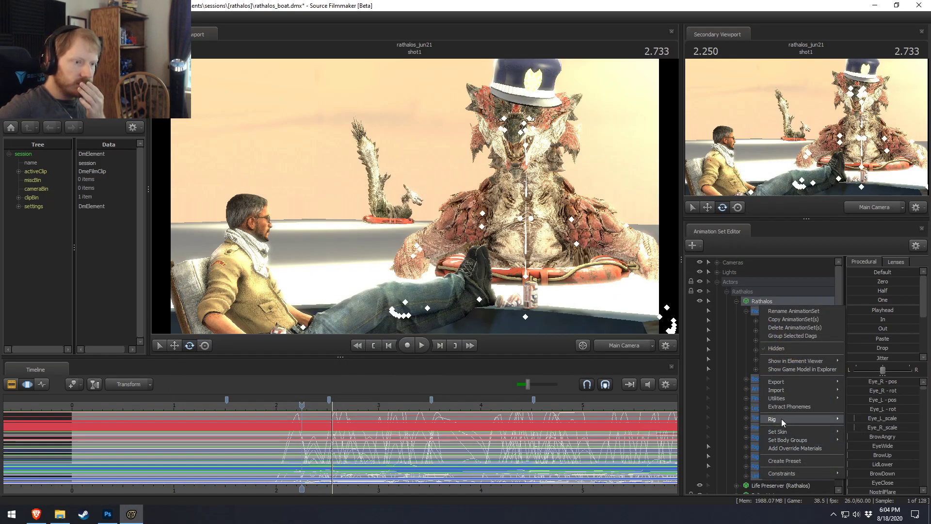
{"action": "mouse_move", "coordinate": [776, 382]}
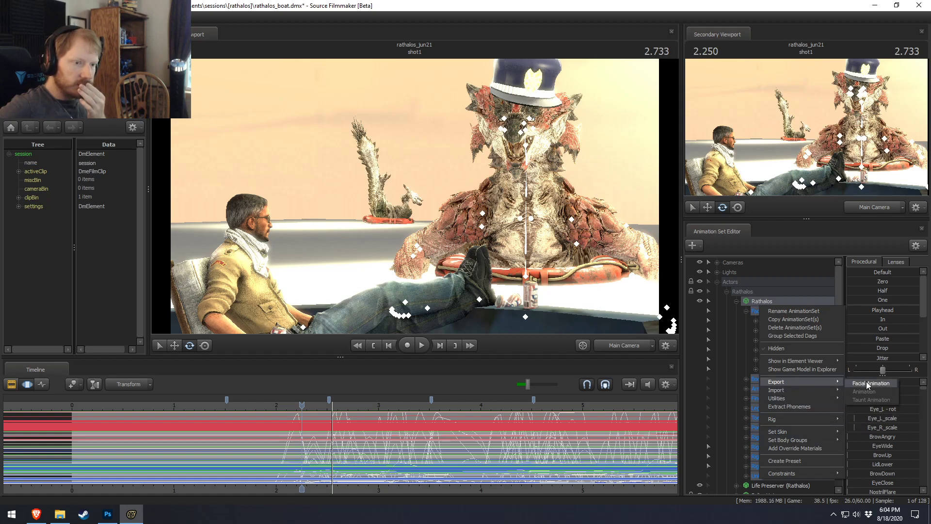
{"action": "left_click", "coordinate": [752, 301]}
{"action": "right_click", "coordinate": [752, 301]}
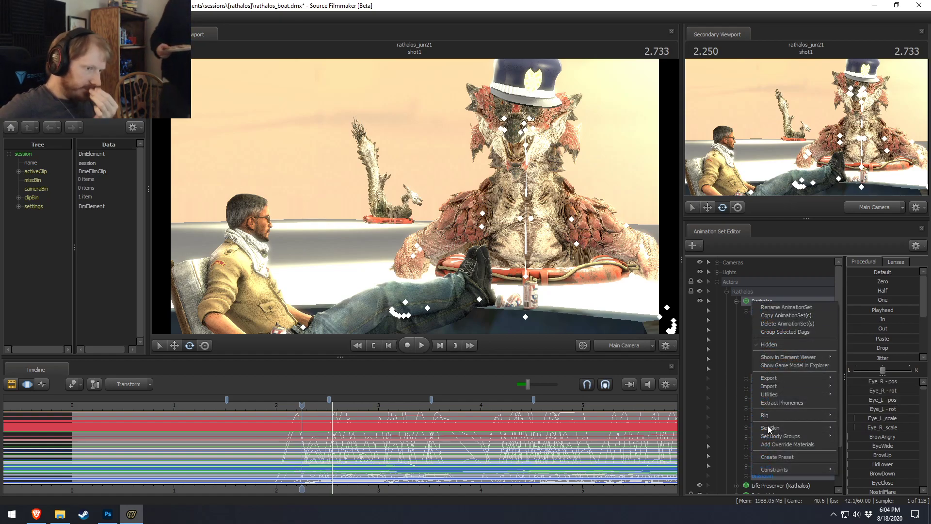
{"action": "mouse_move", "coordinate": [771, 428]}
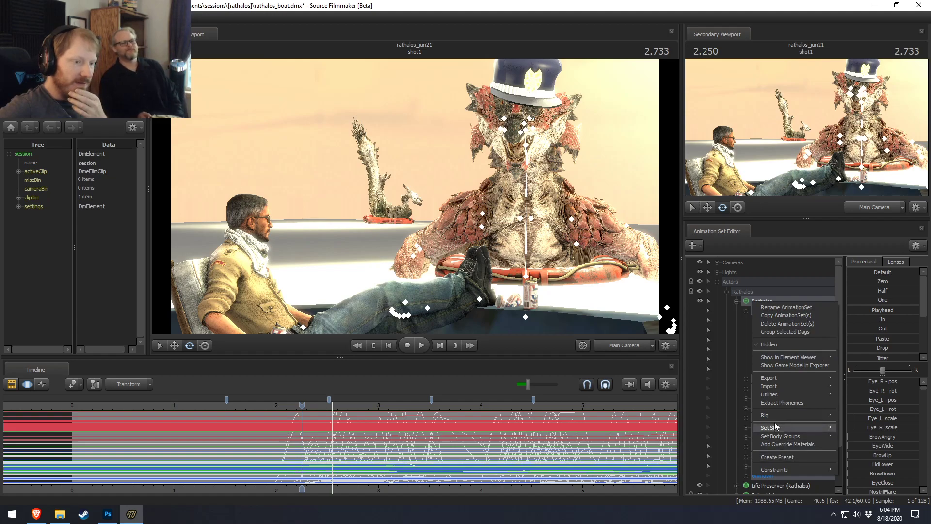
{"action": "mouse_move", "coordinate": [691, 315]}
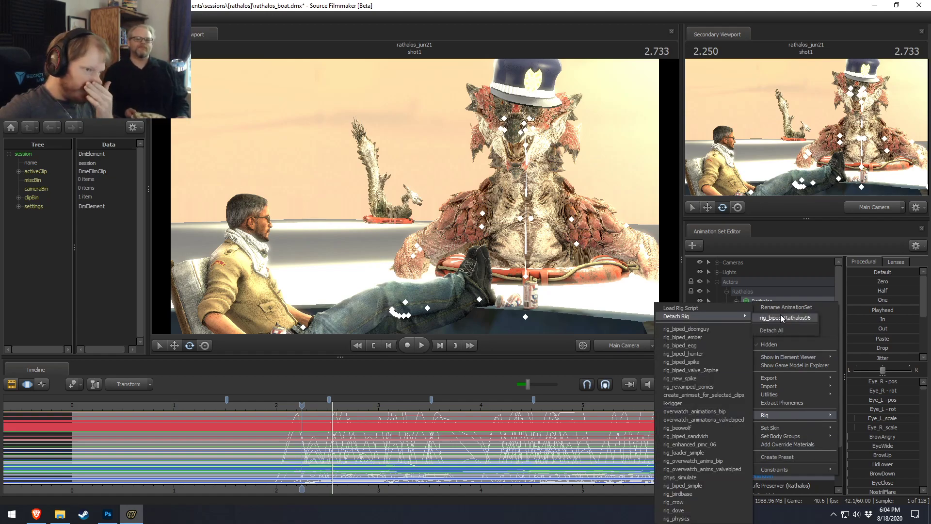
{"action": "left_click", "coordinate": [775, 318]}
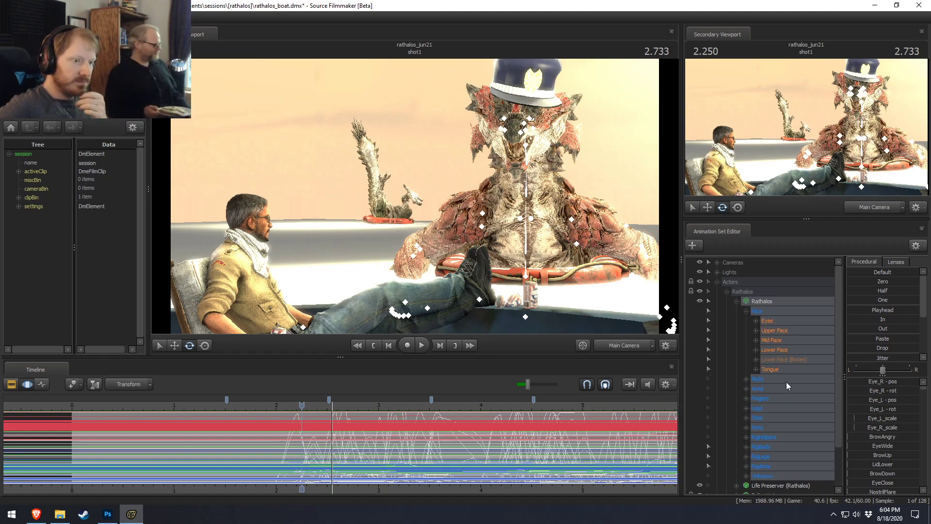
- Start an animation export of the Rathalos with No Trim, using rathalos_lipsync_hunter.dmx as the base file name
{"action": "right_click", "coordinate": [768, 322]}
{"action": "mouse_move", "coordinate": [778, 356]}
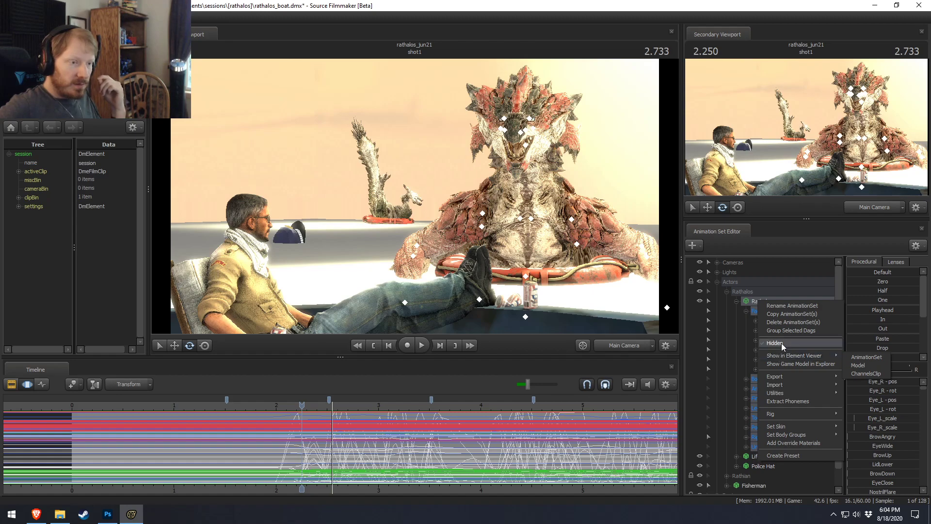
{"action": "mouse_move", "coordinate": [779, 378]}
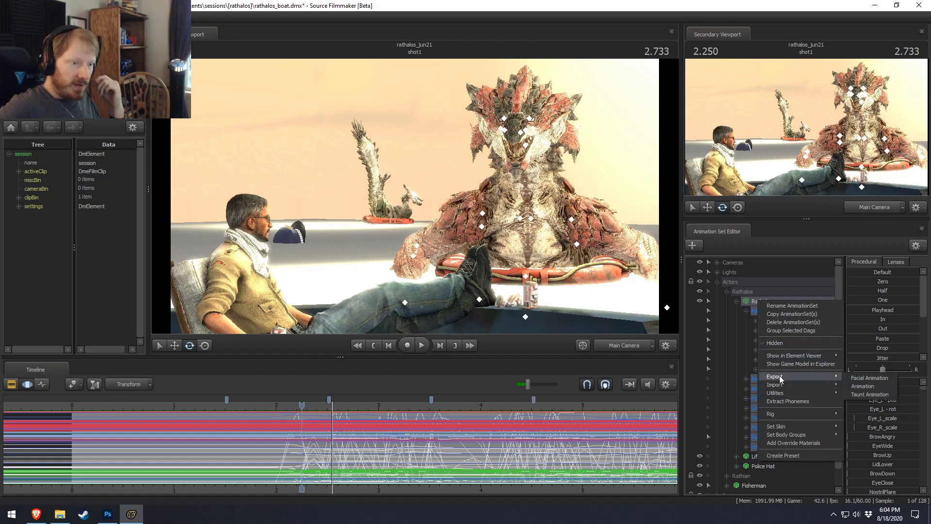
{"action": "left_click", "coordinate": [857, 386]}
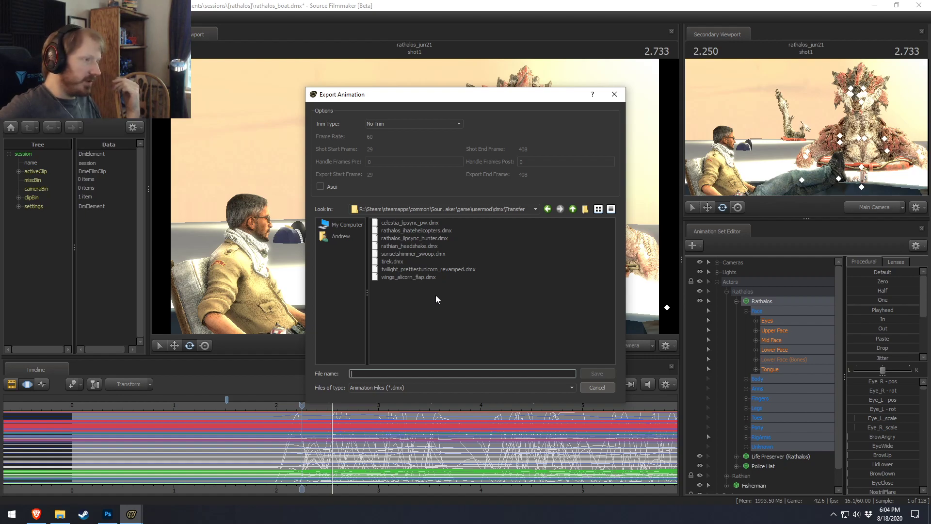
{"action": "left_click", "coordinate": [421, 240]}
- Replace "hunter" with "wearethecops" in the export's file name and save it as rathalos_lipsync_wearethecops.dmx
{"action": "left_click", "coordinate": [370, 374]}
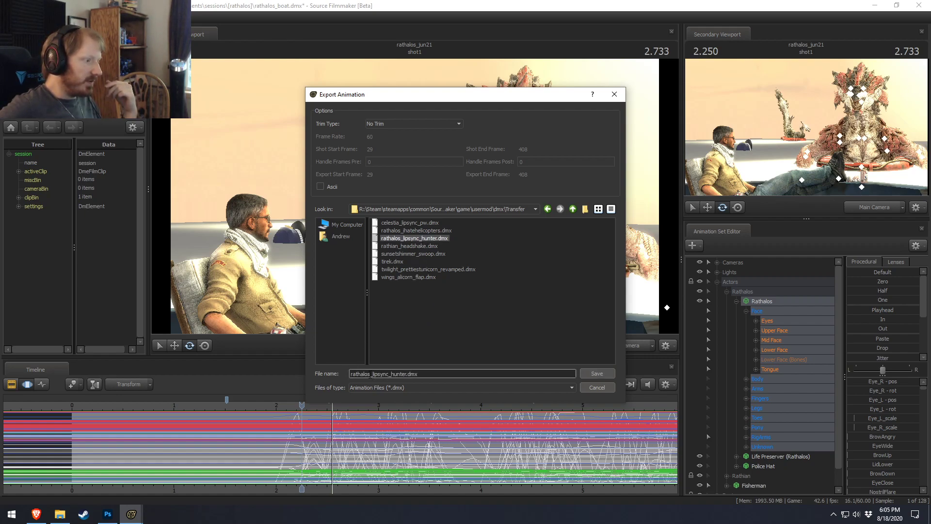
{"action": "key", "text": "shift+Right"}
{"action": "key", "text": "shift+Right"}
{"action": "key", "text": "shift+Right"}
{"action": "key", "text": "shift+Right"}
{"action": "key", "text": "shift+Right"}
{"action": "key", "text": "shift+Right"}
{"action": "key", "text": "shift+Right"}
{"action": "key", "text": "shift+Right"}
{"action": "key", "text": "shift+Right"}
{"action": "key", "text": "shift+Right"}
{"action": "key", "text": "shift+Right"}
{"action": "key", "text": "shift+Right"}
{"action": "key", "text": "shift+Right"}
{"action": "key", "text": "shift+Right"}
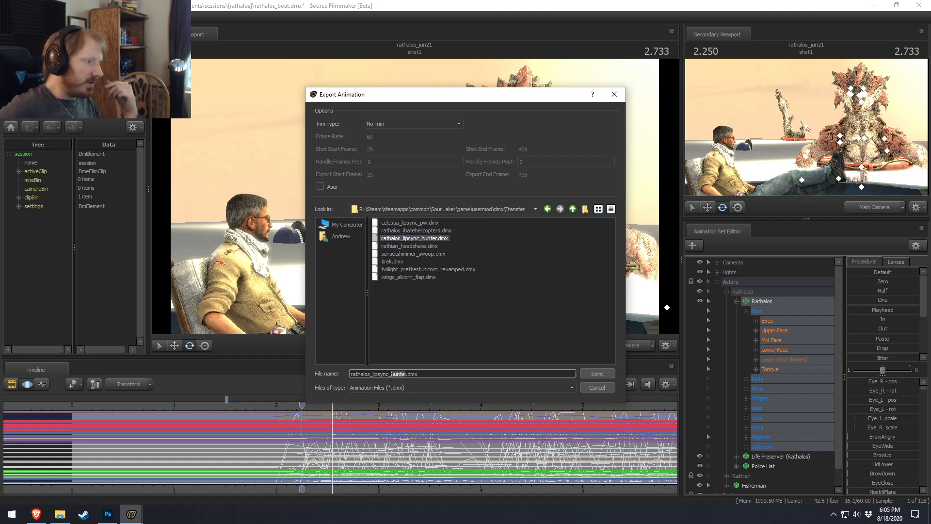
{"action": "left_click_drag", "start_coordinate": [372, 378], "coordinate": [391, 378]}
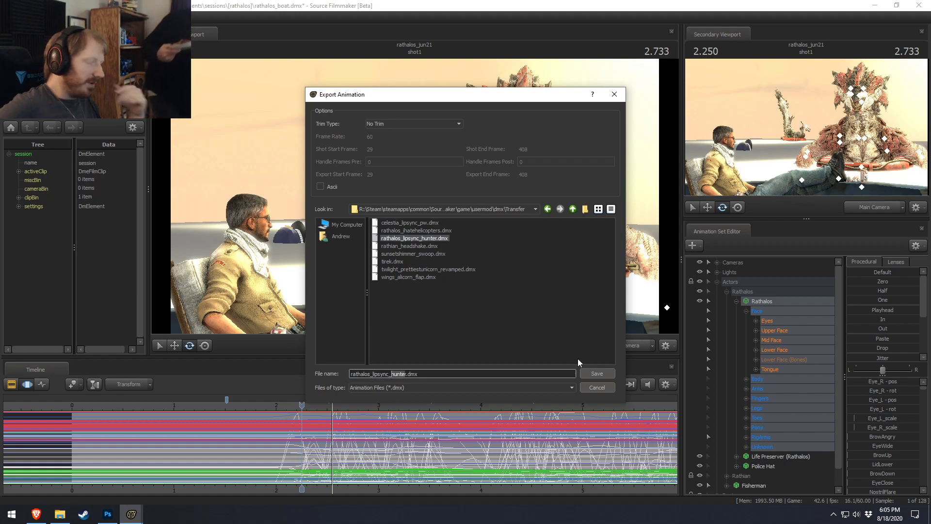
{"action": "key", "text": "BackSpace"}
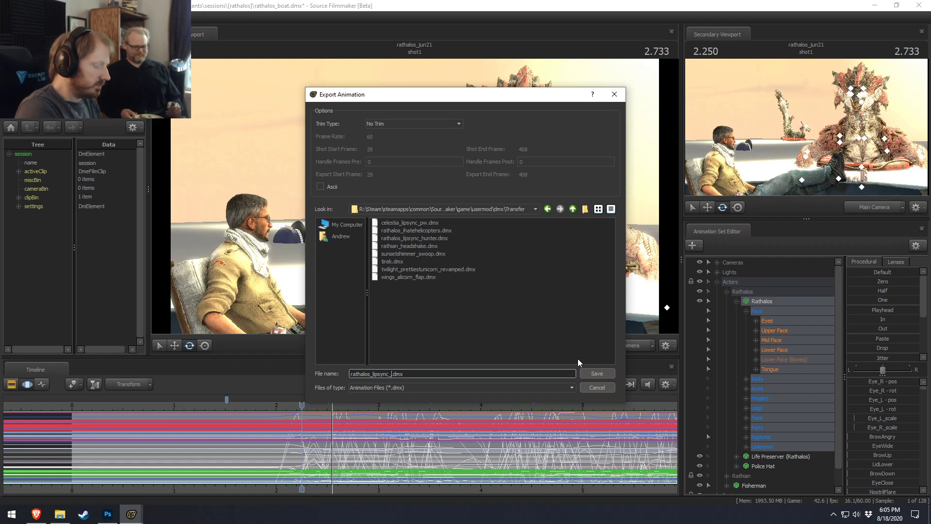
{"action": "type", "text": "we"}
{"action": "type", "text": "arethecops"}
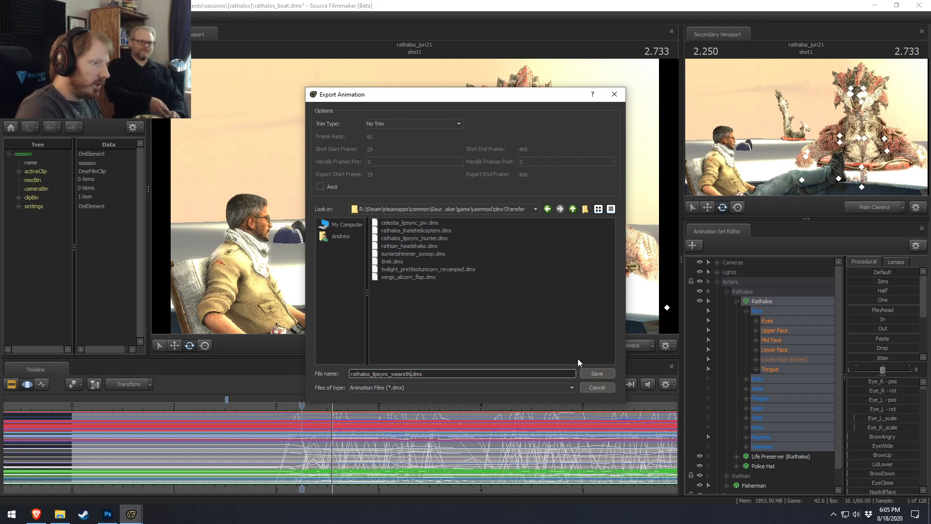
{"action": "key", "text": "Return"}
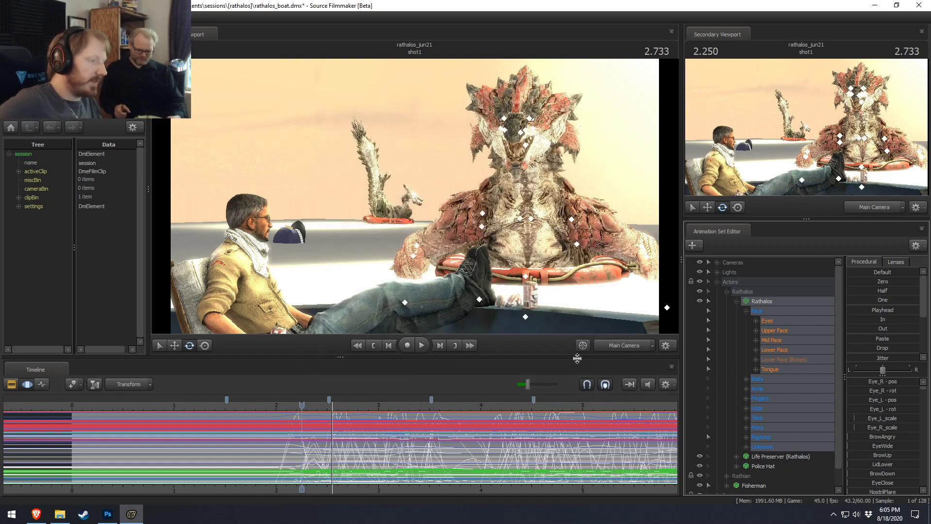
- Reopen rathalos_armycop.dmx without saving the boat session, and park the playhead at about 3.42 seconds in the Rathalos is a Cop shot
{"action": "left_click", "coordinate": [10, 17]}
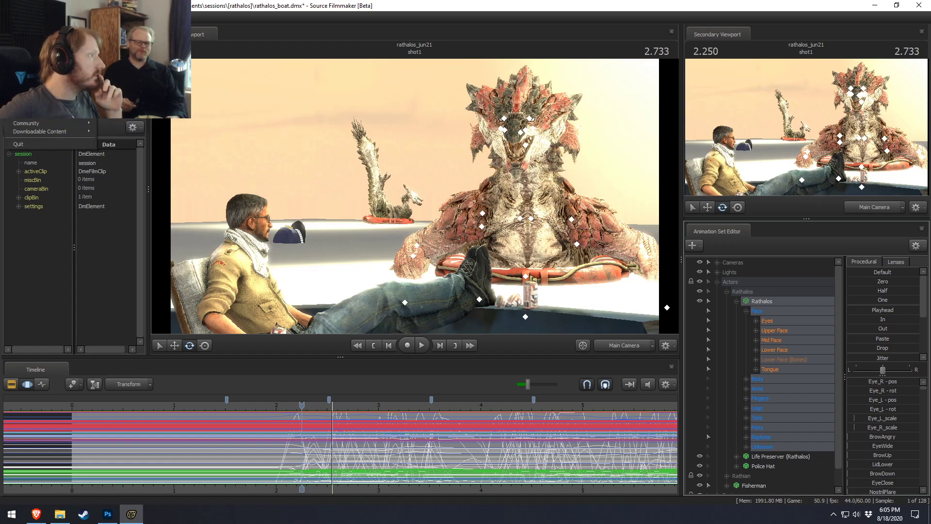
{"action": "mouse_move", "coordinate": [53, 83]}
{"action": "left_click", "coordinate": [145, 91]}
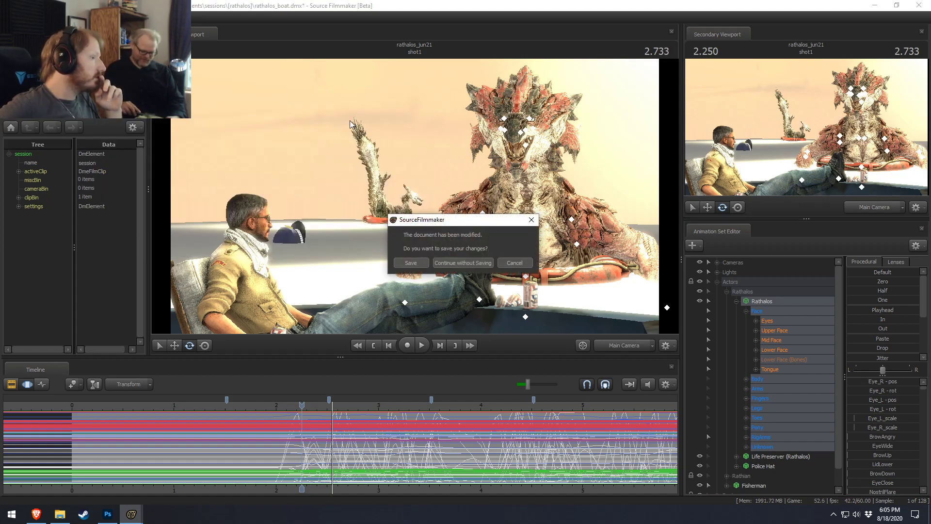
{"action": "left_click", "coordinate": [488, 262]}
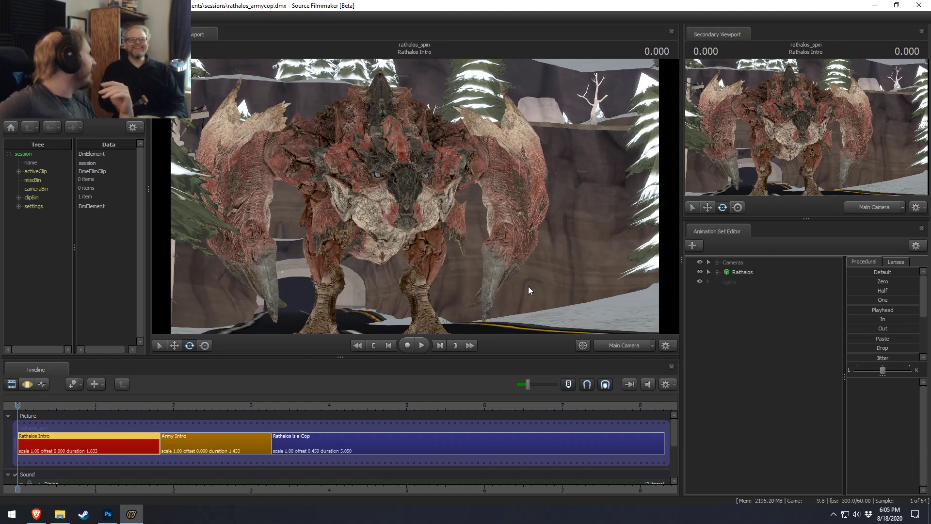
{"action": "left_click", "coordinate": [283, 412]}
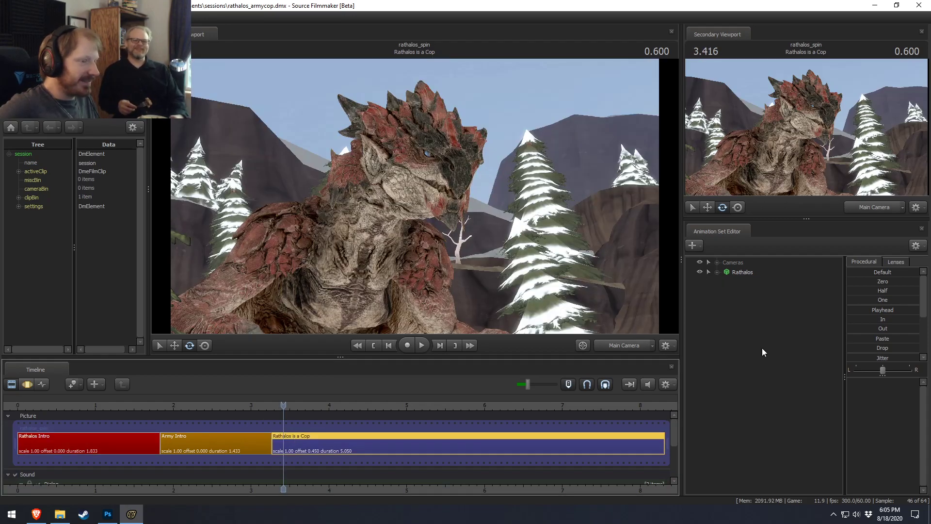
- Expand the Rathalos's Face and Body groups, select Lower Face, Lower Face (Bones), Tongue and Jaw, and check the available import commands
{"action": "left_click", "coordinate": [717, 272]}
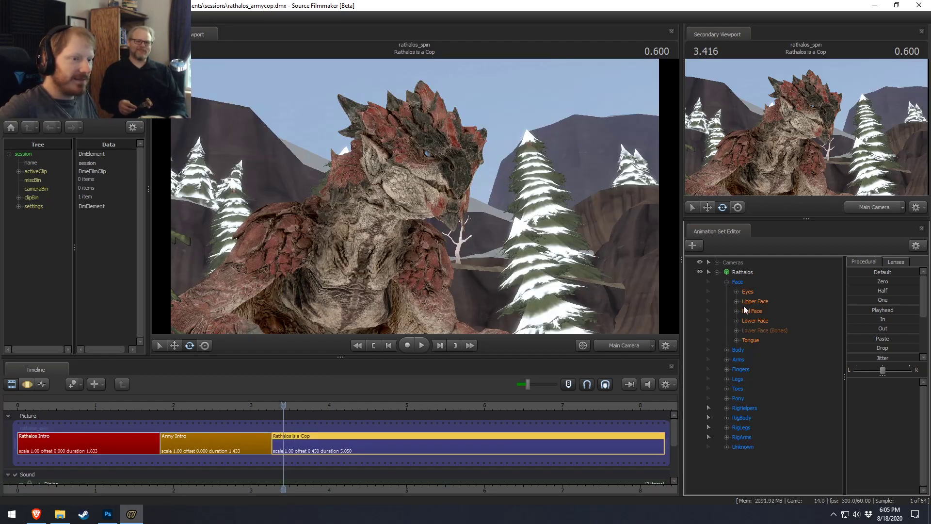
{"action": "left_click", "coordinate": [758, 319]}
{"action": "left_click", "coordinate": [755, 330]}
{"action": "left_click", "coordinate": [749, 340]}
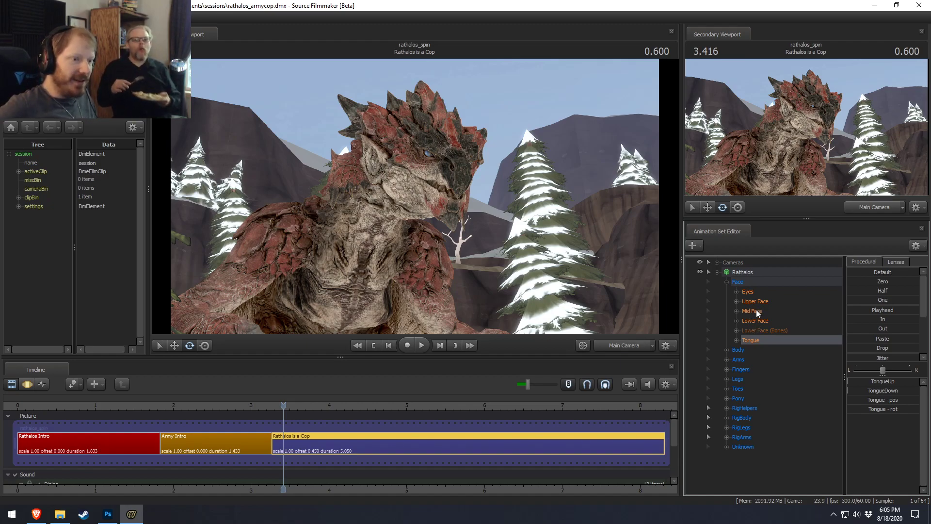
{"action": "left_click", "coordinate": [756, 331]}
{"action": "left_click_drag", "start_coordinate": [749, 342], "coordinate": [753, 324]}
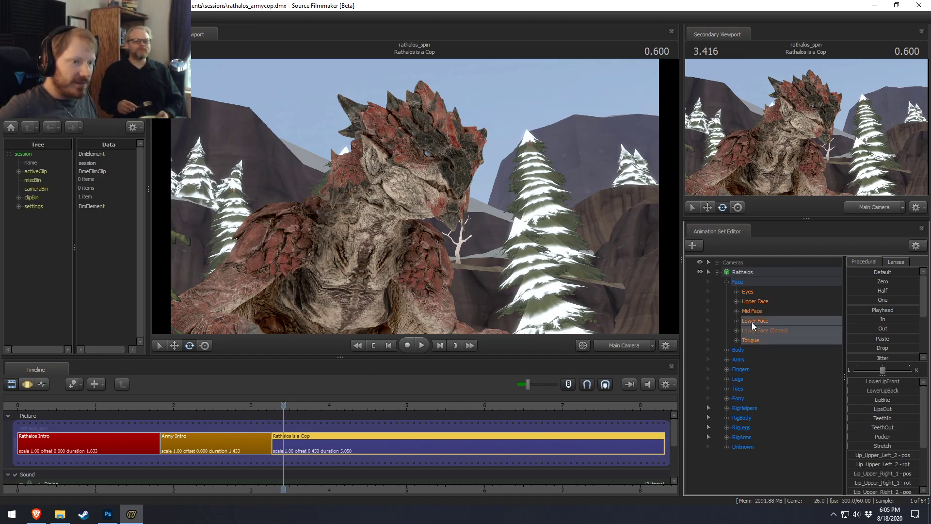
{"action": "left_click", "coordinate": [727, 349]}
{"action": "left_click", "coordinate": [746, 437]}
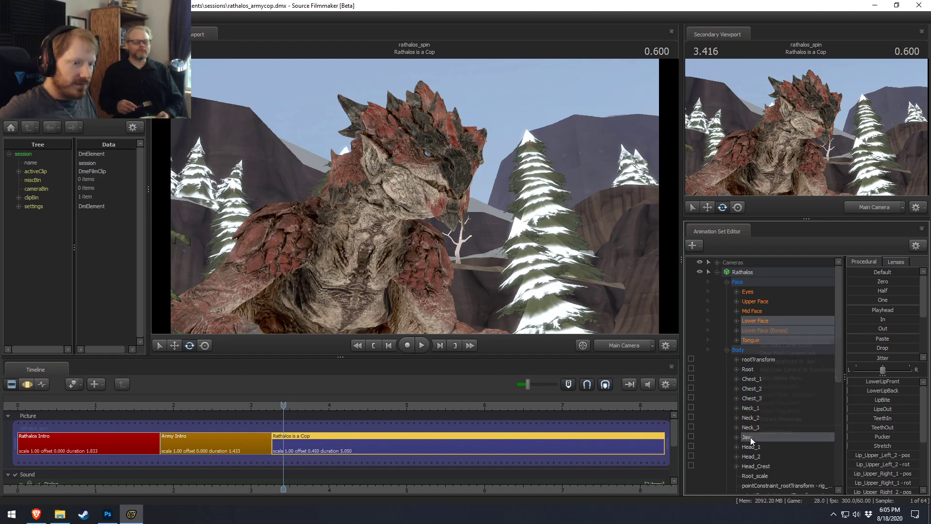
{"action": "right_click", "coordinate": [750, 438]}
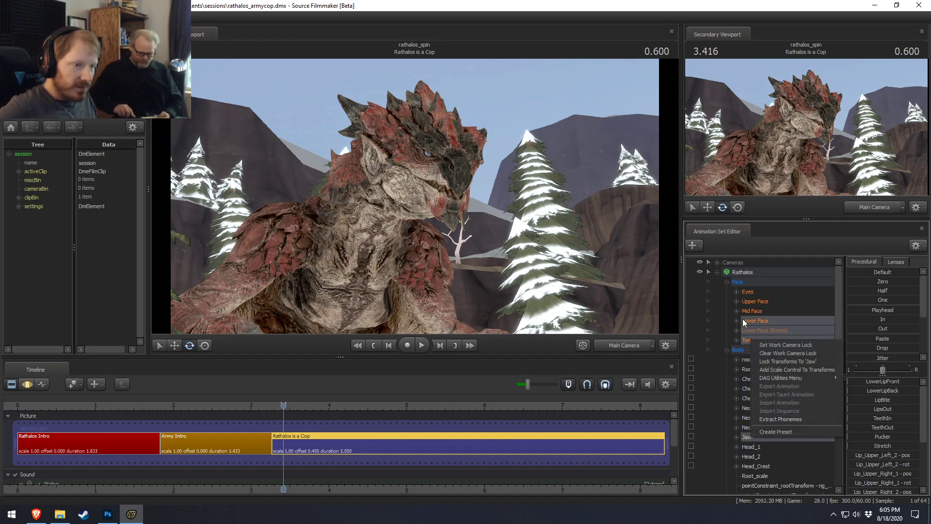
- Detach the rig_biped_Rathalos69 rig from the Rathalos in the cop shot
{"action": "right_click", "coordinate": [748, 273]}
{"action": "mouse_move", "coordinate": [772, 389]}
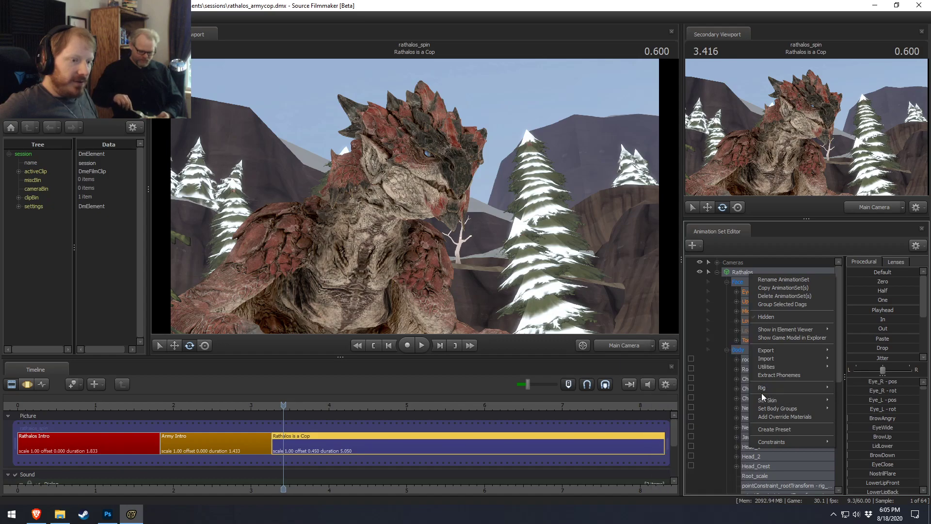
{"action": "mouse_move", "coordinate": [707, 317]}
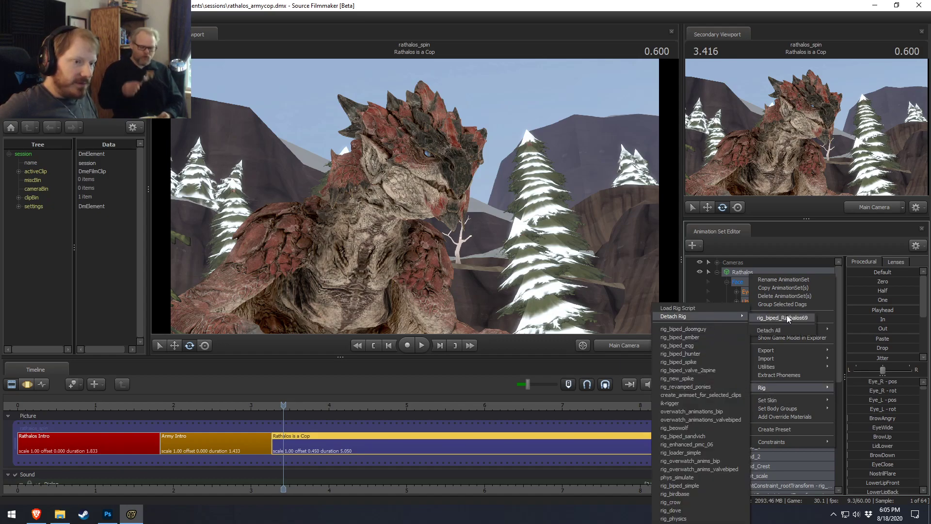
{"action": "left_click", "coordinate": [787, 316]}
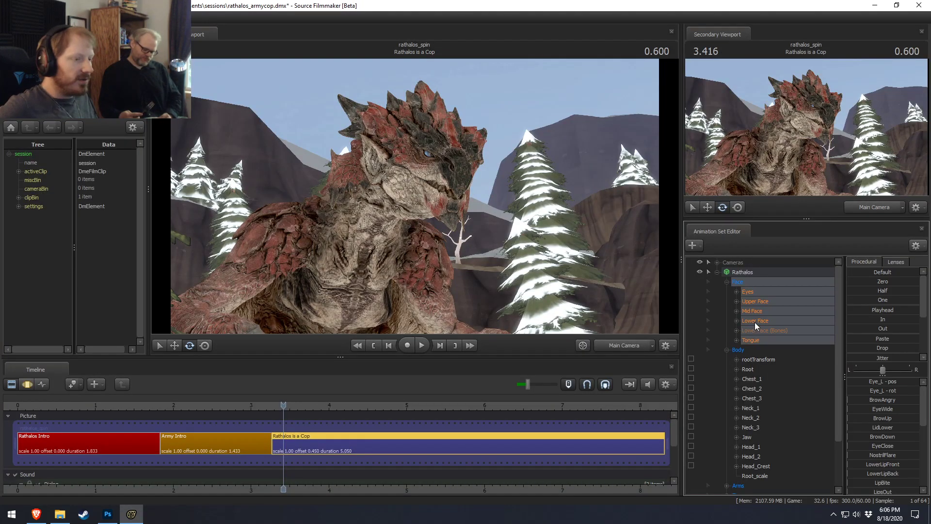
- Select the Rathalos's Mid Face, Lower Face, Lower Face (Bones) and Jaw controls, and import rathalos_lipsync_wearethecops.dmx onto them
{"action": "left_click", "coordinate": [757, 328]}
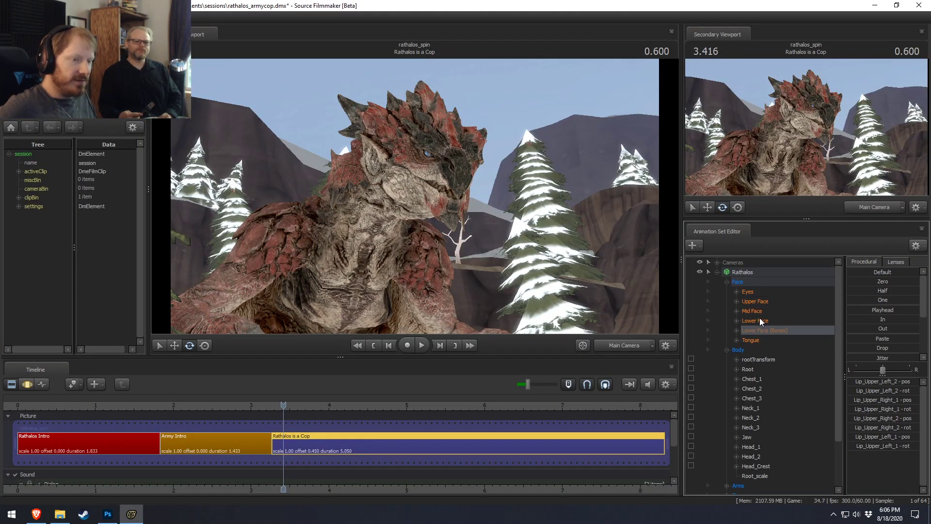
{"action": "left_click", "coordinate": [759, 319]}
{"action": "left_click", "coordinate": [753, 312], "text": "ctrl"}
{"action": "left_click", "coordinate": [755, 329], "text": "ctrl"}
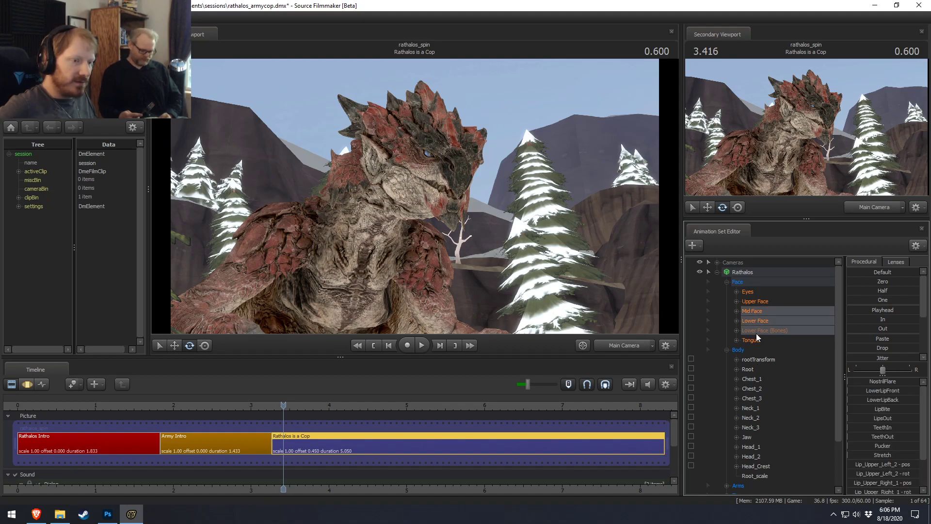
{"action": "right_click", "coordinate": [751, 438]}
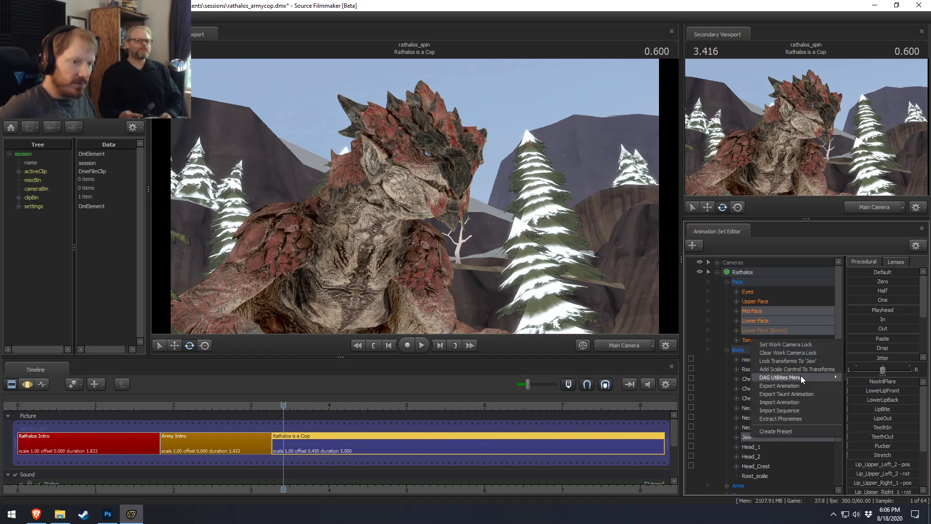
{"action": "left_click", "coordinate": [778, 406]}
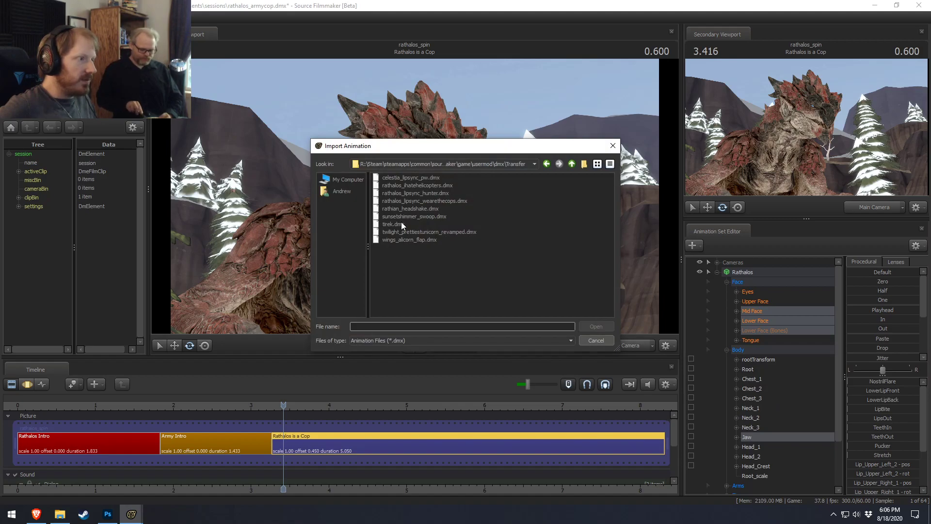
{"action": "double_click", "coordinate": [412, 202]}
{"action": "left_click", "coordinate": [478, 297]}
- Select the shot's entire time range in the motion editor and play back the imported lip-sync
{"action": "left_click", "coordinate": [505, 464]}
{"action": "key", "text": "ctrl+a"}
{"action": "left_click_drag", "start_coordinate": [503, 465], "coordinate": [368, 455]}
{"action": "key", "text": "space"}
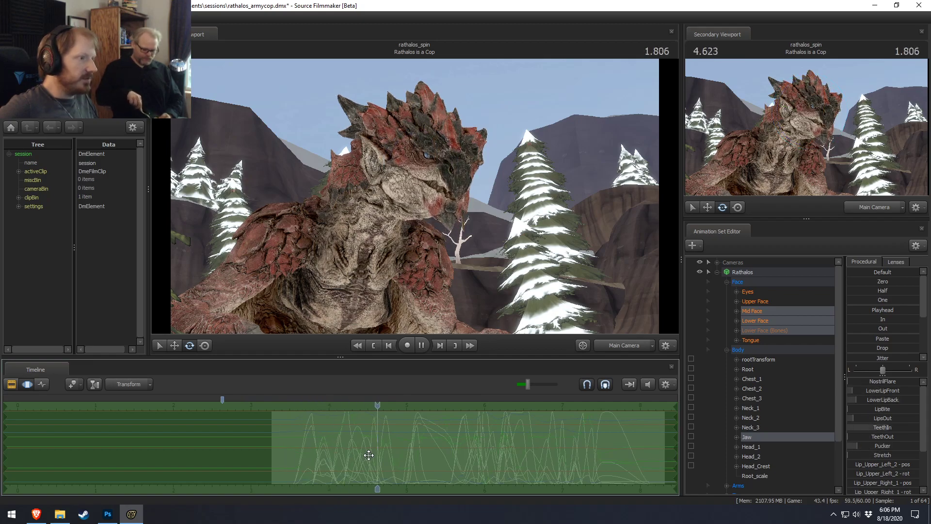
{"action": "key", "text": "space"}
- Flatten the lip-sync curves between about 3.4 and 4.75 seconds with the In preset
{"action": "scroll", "coordinate": [403, 451], "scroll_direction": "up", "scroll_amount": 2}
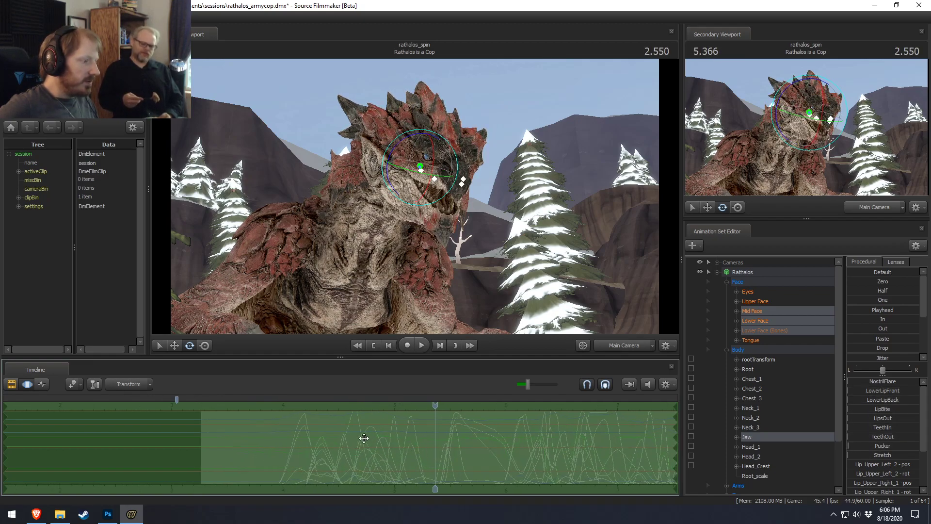
{"action": "middle_click_drag", "start_coordinate": [394, 431], "coordinate": [363, 475]}
{"action": "left_click_drag", "start_coordinate": [364, 475], "coordinate": [233, 484]}
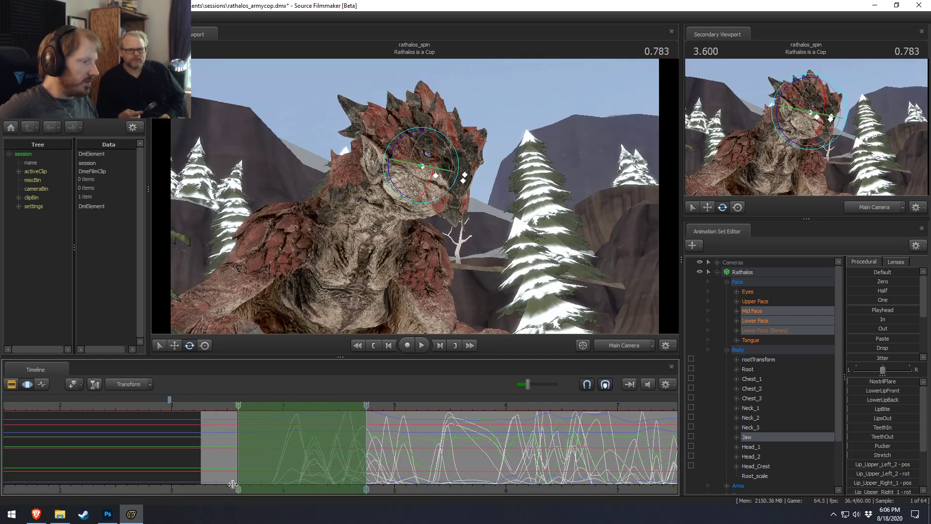
{"action": "left_click", "coordinate": [864, 320]}
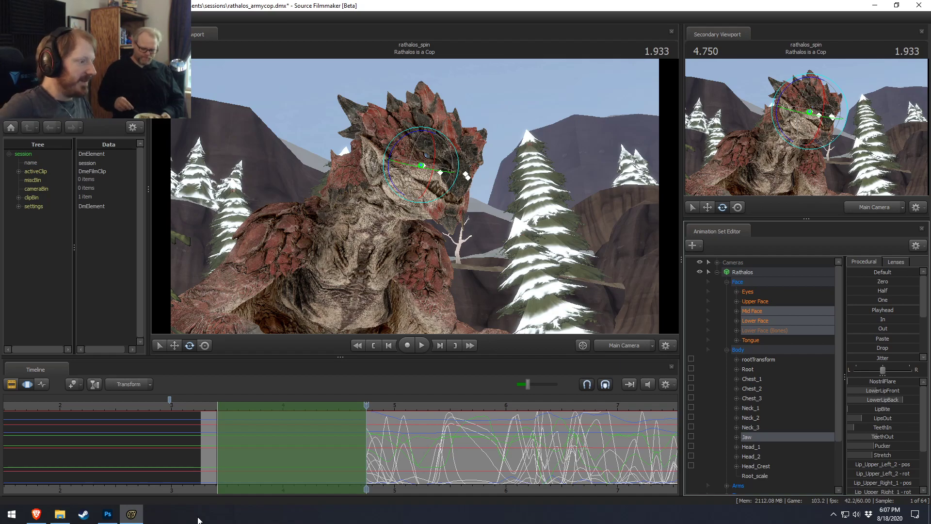
- Shift the whole lip-sync about 0.4 seconds later so it starts near 5.1 seconds, and play the shot to check its timing
{"action": "key", "text": "ctrl+a"}
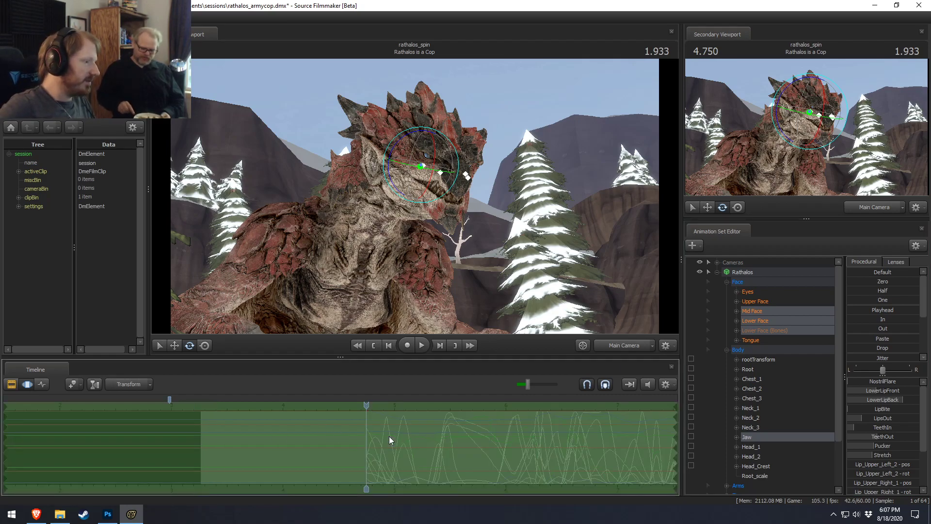
{"action": "left_click", "coordinate": [447, 459], "text": "shift"}
{"action": "middle_click_drag", "start_coordinate": [476, 494], "coordinate": [354, 483]}
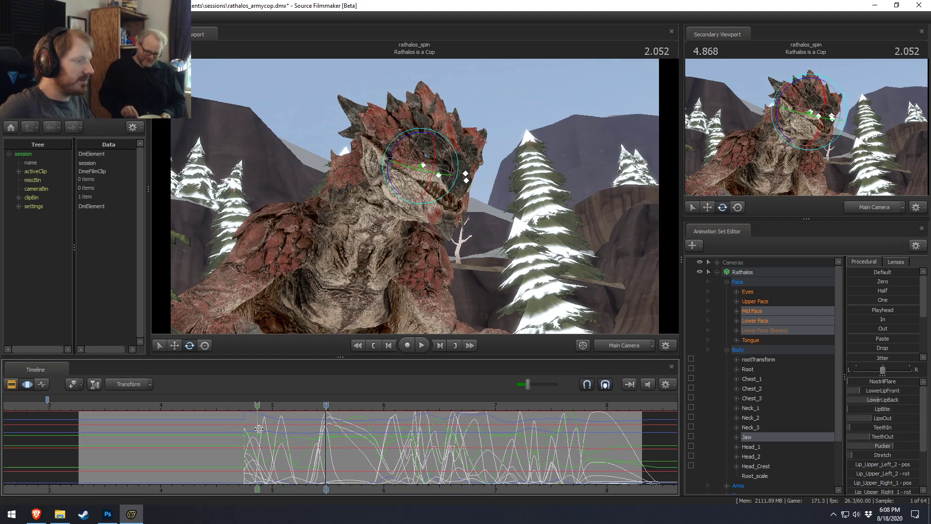
{"action": "middle_click_drag", "start_coordinate": [301, 448], "coordinate": [344, 447]}
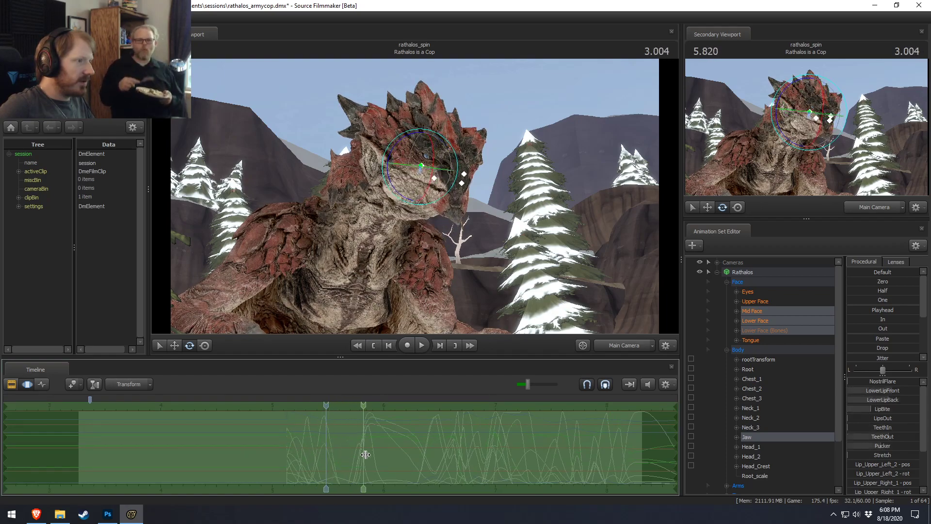
{"action": "key", "text": "F2"}
{"action": "left_click", "coordinate": [268, 404]}
{"action": "key", "text": "space"}
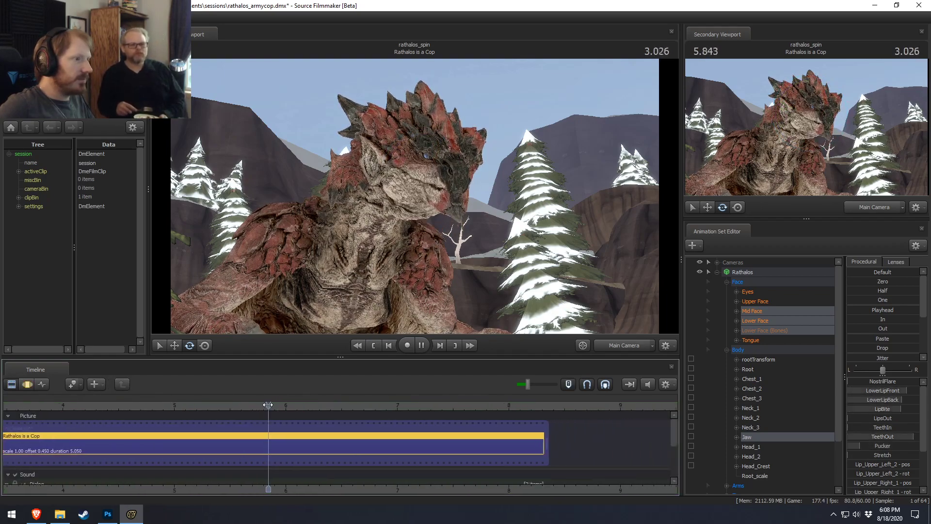
{"action": "key", "text": "space"}
- Select the lip-sync range from about 5.1 to 6 seconds in the motion editor and play back that line
{"action": "key", "text": "F3"}
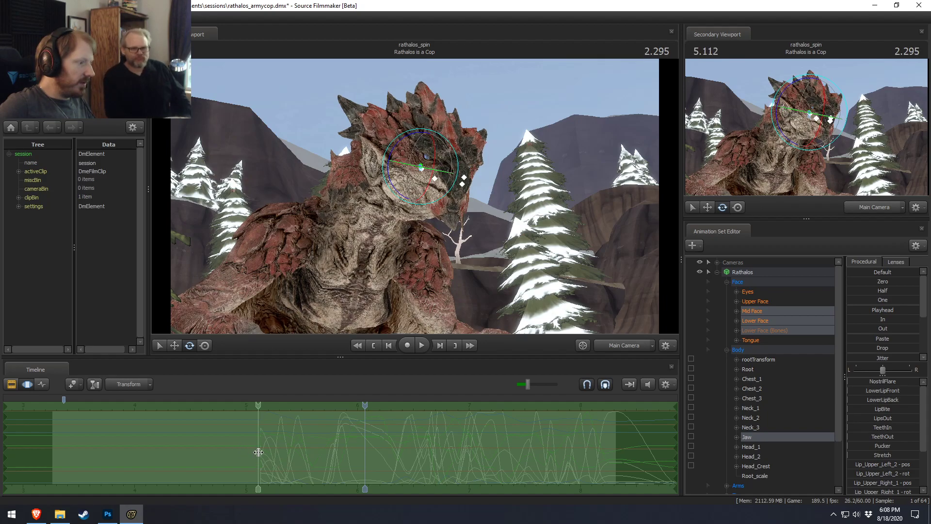
{"action": "left_click_drag", "start_coordinate": [260, 461], "coordinate": [356, 462]}
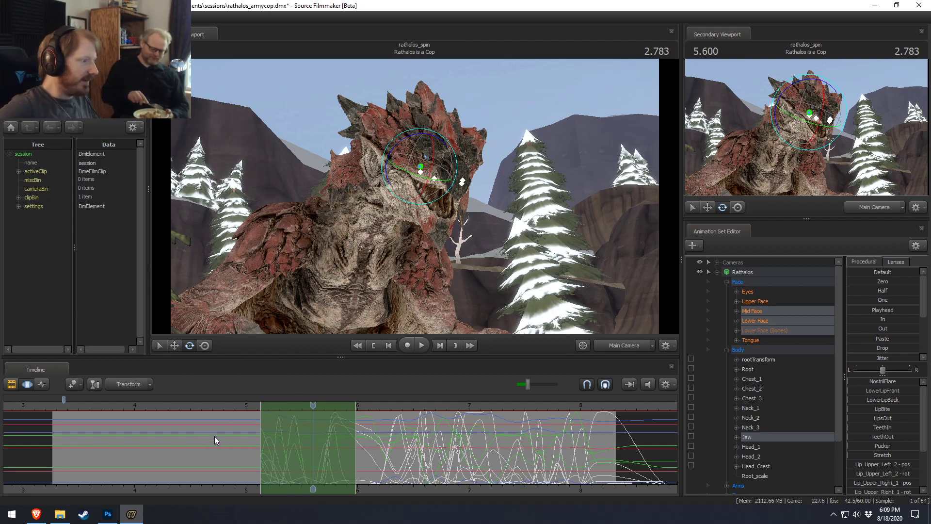
{"action": "left_click", "coordinate": [258, 438]}
{"action": "left_click_drag", "start_coordinate": [258, 438], "coordinate": [352, 440]}
{"action": "left_click_drag", "start_coordinate": [254, 444], "coordinate": [357, 449]}
{"action": "key", "text": "space"}
{"action": "key", "text": "space"}
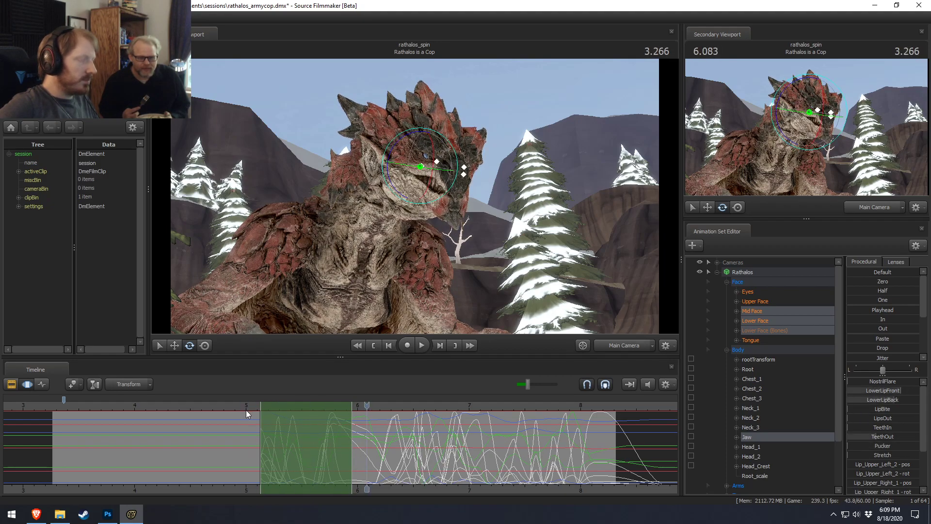
- Flatten all lip-sync after about 6.13 seconds to the pose at 4.03 seconds with the Playhead preset
{"action": "key", "text": "F2"}
{"action": "key", "text": "F3"}
{"action": "left_click_drag", "start_coordinate": [349, 439], "coordinate": [930, 443]}
{"action": "left_click_drag", "start_coordinate": [882, 319], "coordinate": [929, 320]}
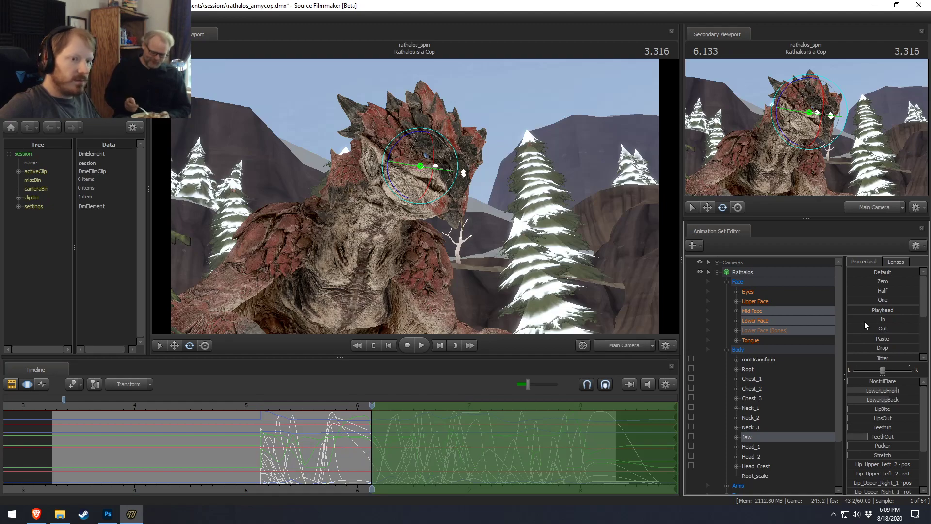
{"action": "left_click_drag", "start_coordinate": [869, 328], "coordinate": [925, 329]}
{"action": "left_click_drag", "start_coordinate": [363, 440], "coordinate": [137, 427]}
{"action": "key", "text": "ctrl+z"}
{"action": "left_click", "coordinate": [138, 407]}
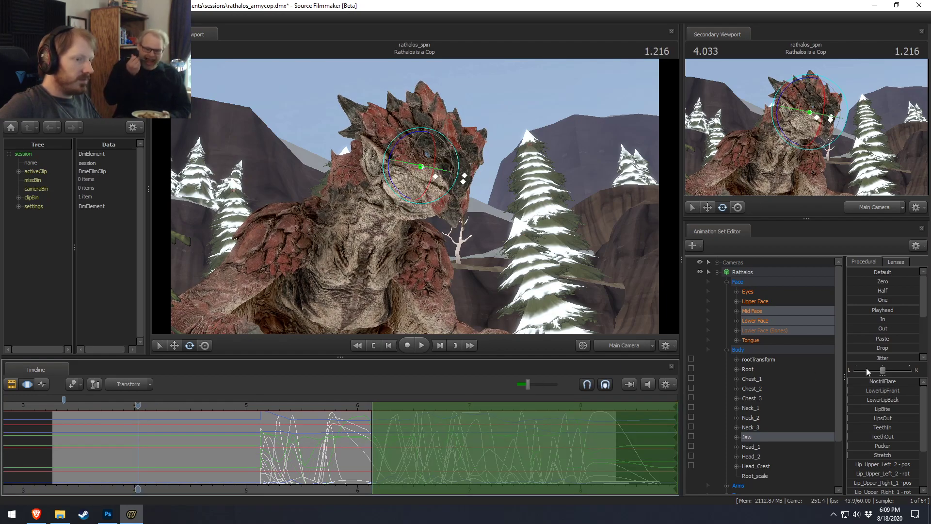
{"action": "left_click_drag", "start_coordinate": [855, 310], "coordinate": [918, 310]}
{"action": "key", "text": "F2"}
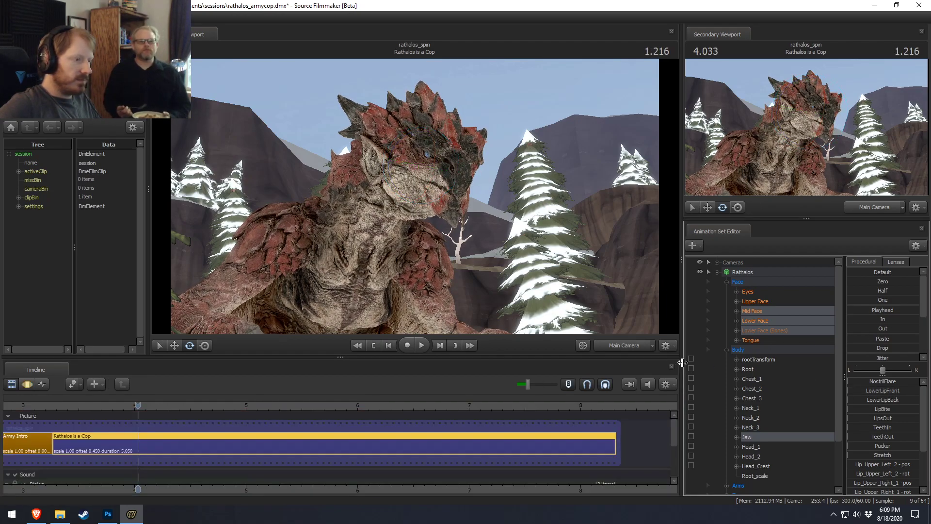
{"action": "key", "text": "F4"}
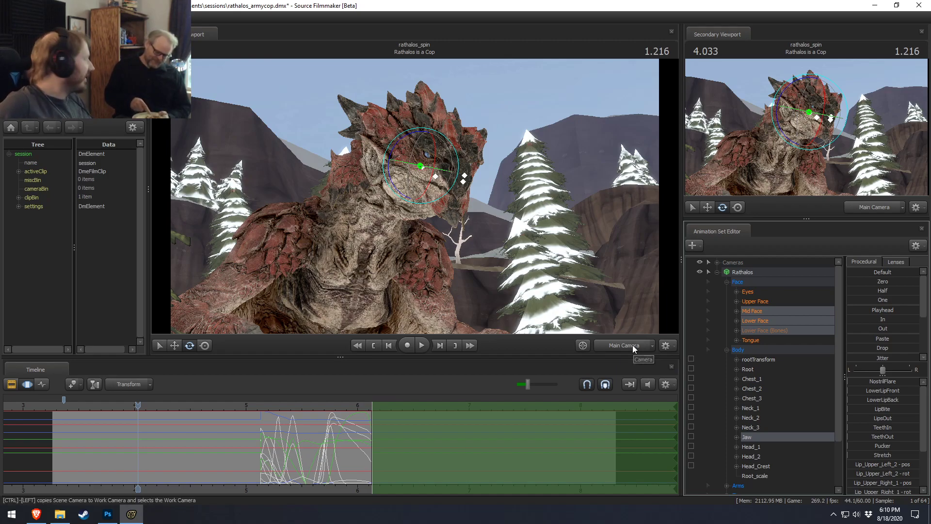
- Blend the lip-sync curves into the resting pose across a short range from about 6.05 to 6.16 seconds
{"action": "left_click", "coordinate": [368, 436]}
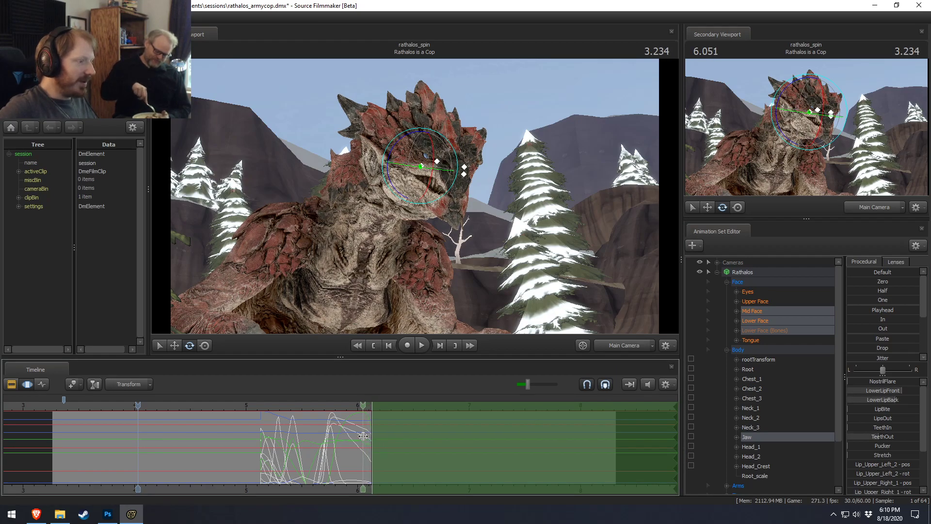
{"action": "left_click_drag", "start_coordinate": [363, 436], "coordinate": [376, 437], "text": "shift"}
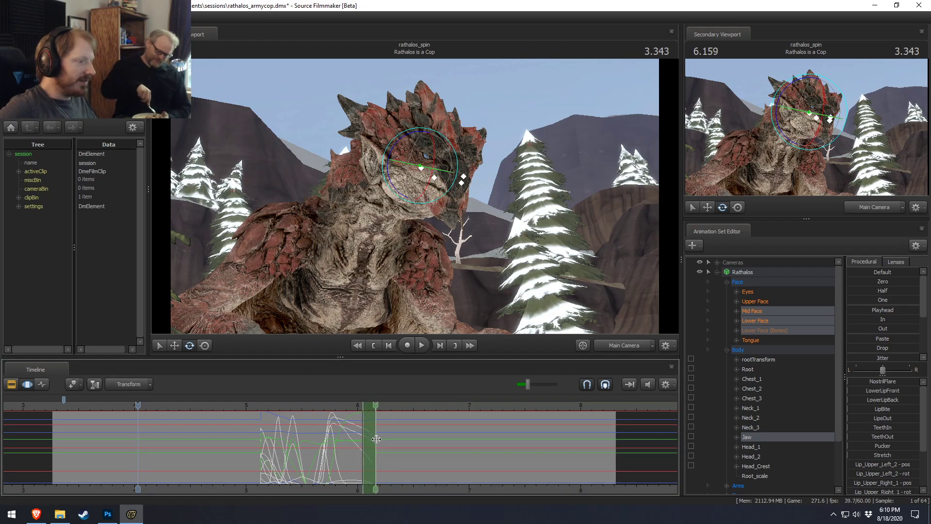
{"action": "scroll", "coordinate": [851, 349], "scroll_direction": "down", "scroll_amount": 3}
{"action": "left_click", "coordinate": [851, 353]}
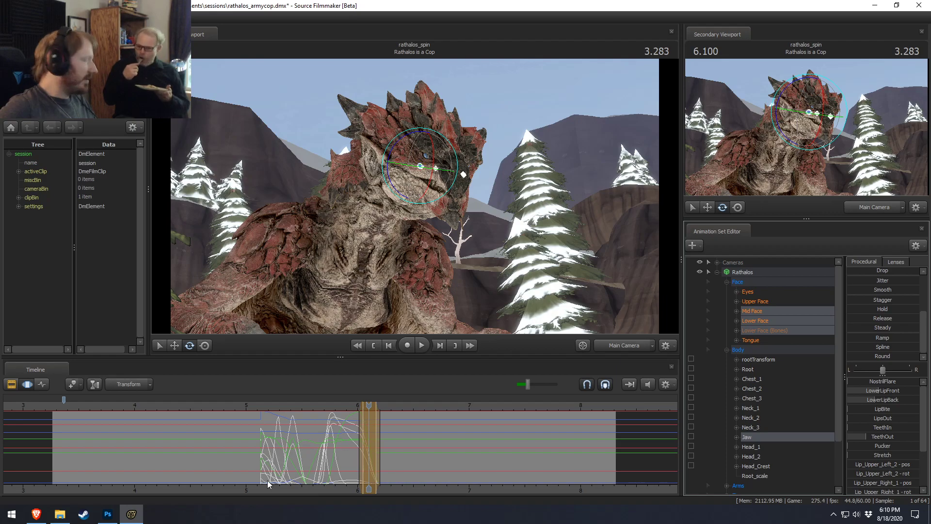
- Extend the end blend to about 7.1 seconds so the mouth closes gradually, and play back the line
{"action": "key", "text": "space"}
{"action": "key", "text": "space"}
{"action": "left_click_drag", "start_coordinate": [380, 443], "coordinate": [461, 467]}
{"action": "left_click_drag", "start_coordinate": [336, 407], "coordinate": [304, 405]}
{"action": "key", "text": "space"}
{"action": "key", "text": "space"}
{"action": "key", "text": "space"}
{"action": "key", "text": "space"}
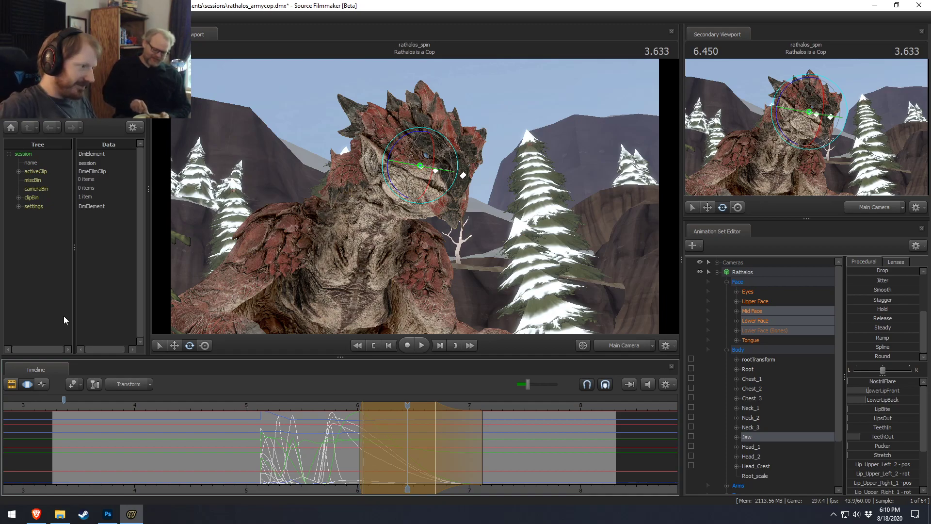
- Blend the abrupt start of the lip-sync across about 5.06 to 5.18 seconds, and play back the result
{"action": "left_click_drag", "start_coordinate": [262, 437], "coordinate": [256, 440]}
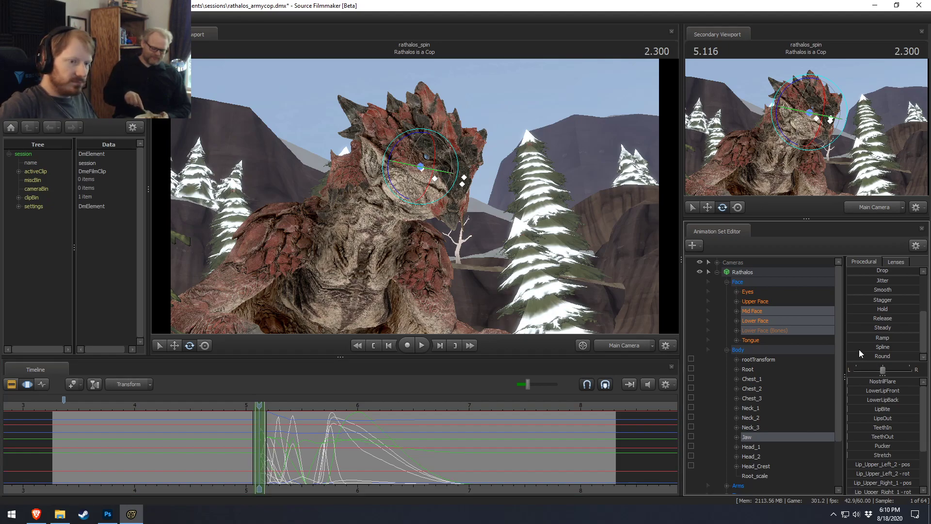
{"action": "left_click", "coordinate": [882, 356]}
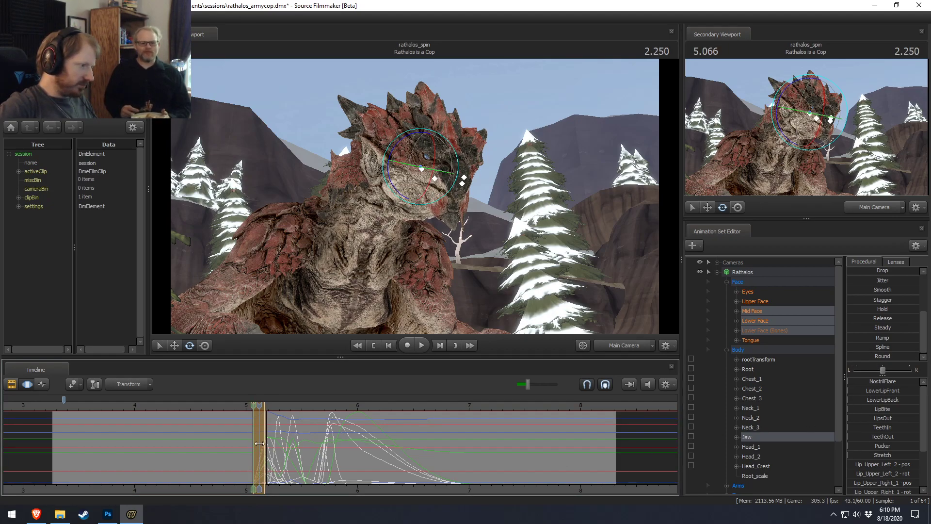
{"action": "left_click_drag", "start_coordinate": [255, 439], "coordinate": [260, 440]}
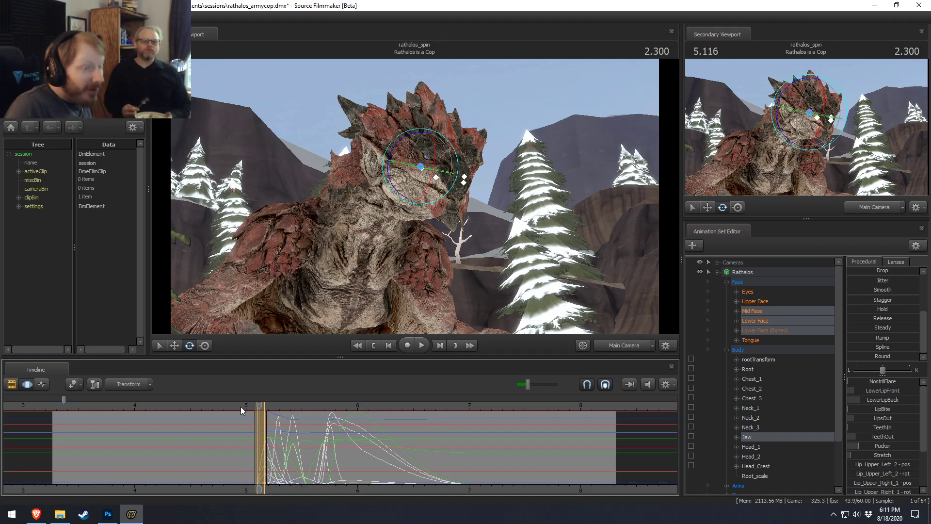
{"action": "key", "text": "space"}
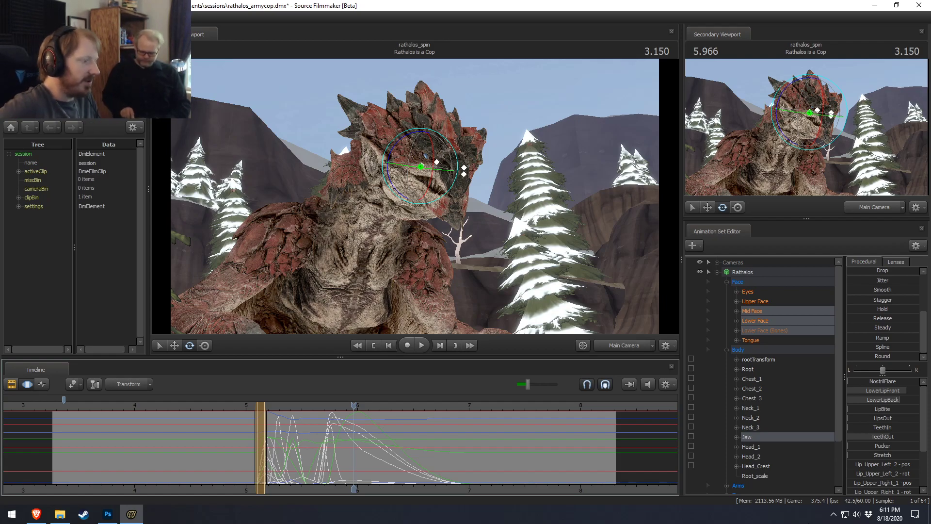
- Widen the start blend so it begins at about 5.05 seconds, and play back the mouth opening
{"action": "left_click", "coordinate": [246, 406]}
{"action": "scroll", "coordinate": [245, 409], "scroll_direction": "up", "scroll_amount": 3}
{"action": "scroll", "coordinate": [263, 453], "scroll_direction": "up", "scroll_amount": 1}
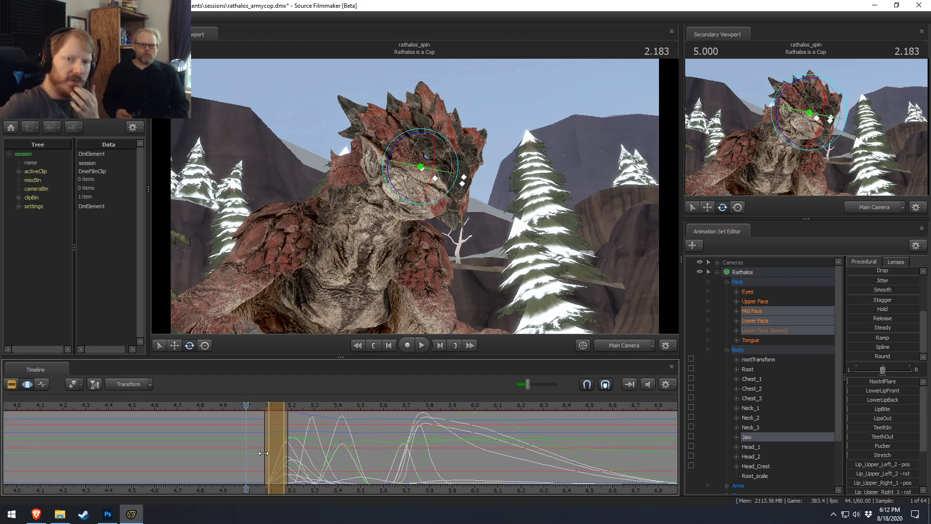
{"action": "key", "text": "z"}
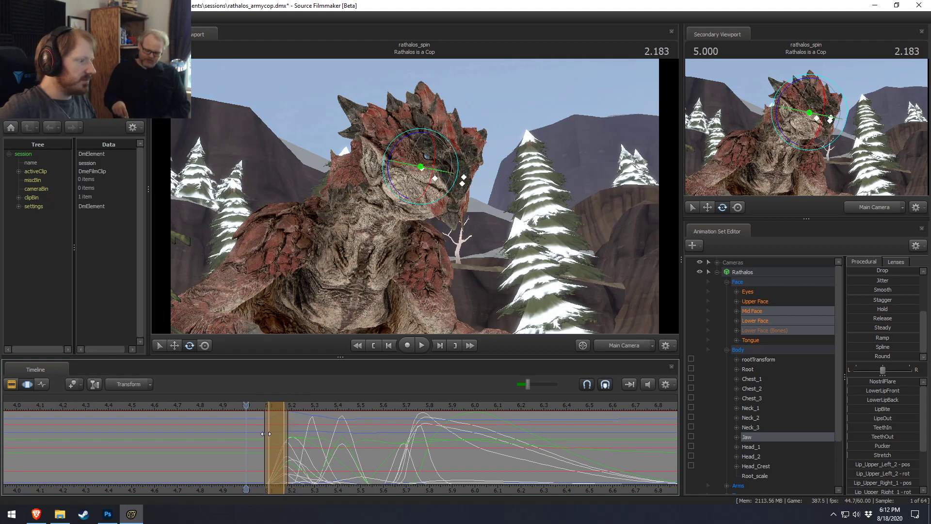
{"action": "left_click_drag", "start_coordinate": [253, 448], "coordinate": [256, 447]}
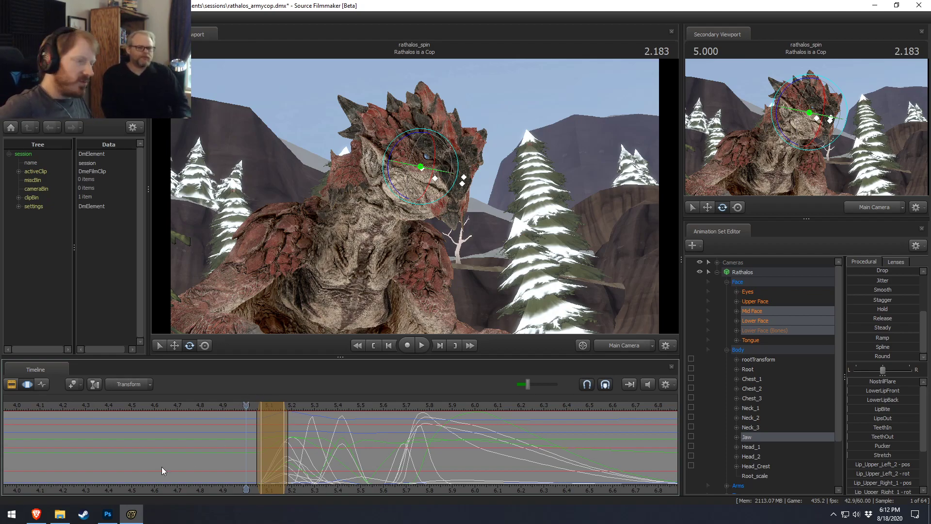
{"action": "left_click", "coordinate": [232, 408]}
{"action": "key", "text": "space"}
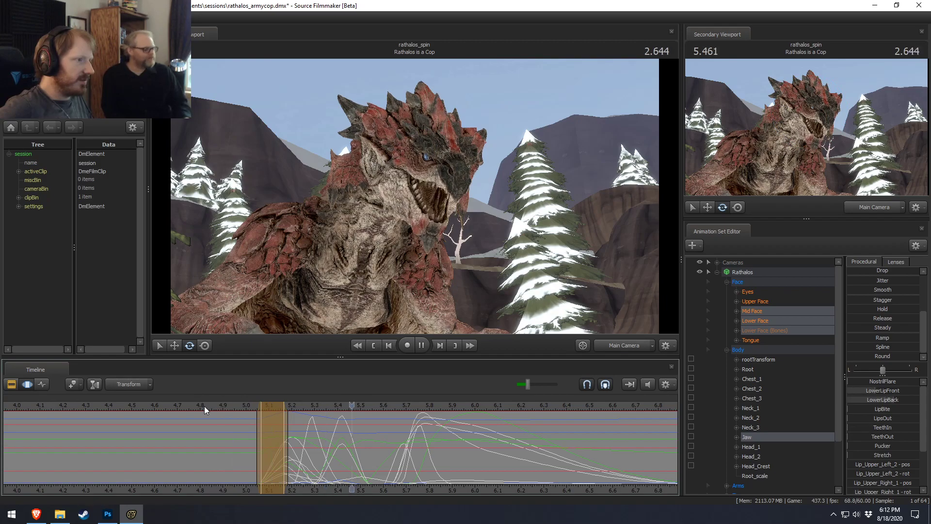
{"action": "key", "text": "space"}
- Open the Lower Face (Bones) group and examine the curves of Lip_Upper_Right_2 and Lip_Upper_Left_2 around 5.48 seconds
{"action": "scroll", "coordinate": [193, 454], "scroll_direction": "down", "scroll_amount": 3}
{"action": "key", "text": "shift"}
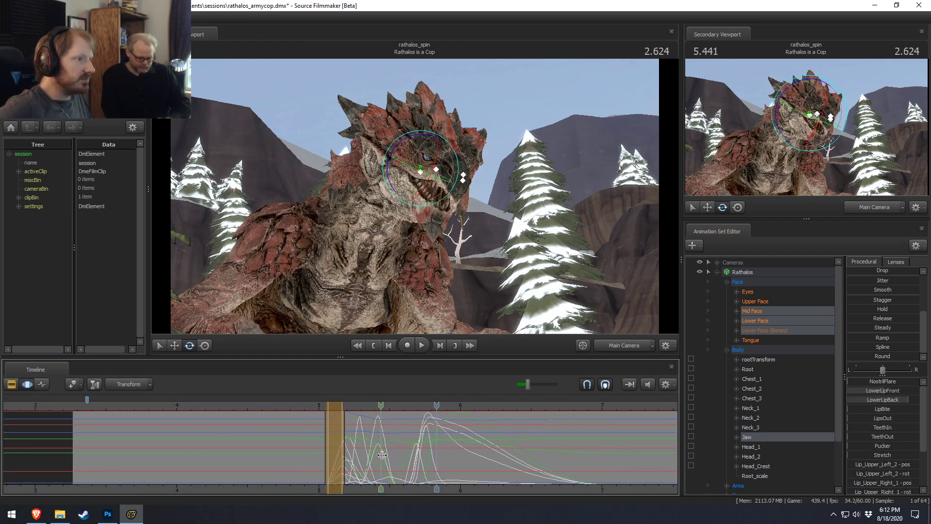
{"action": "left_click", "coordinate": [389, 458], "text": "shift"}
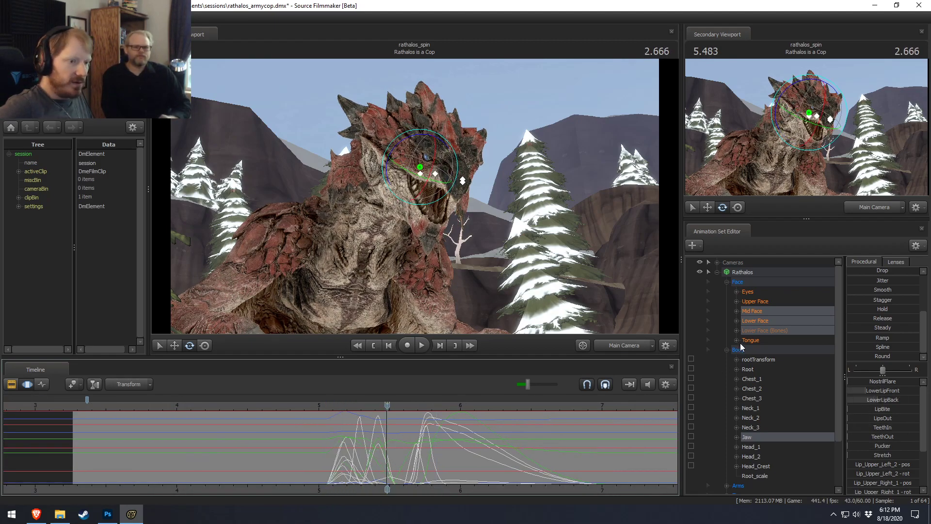
{"action": "left_click", "coordinate": [737, 329]}
{"action": "left_click", "coordinate": [786, 369]}
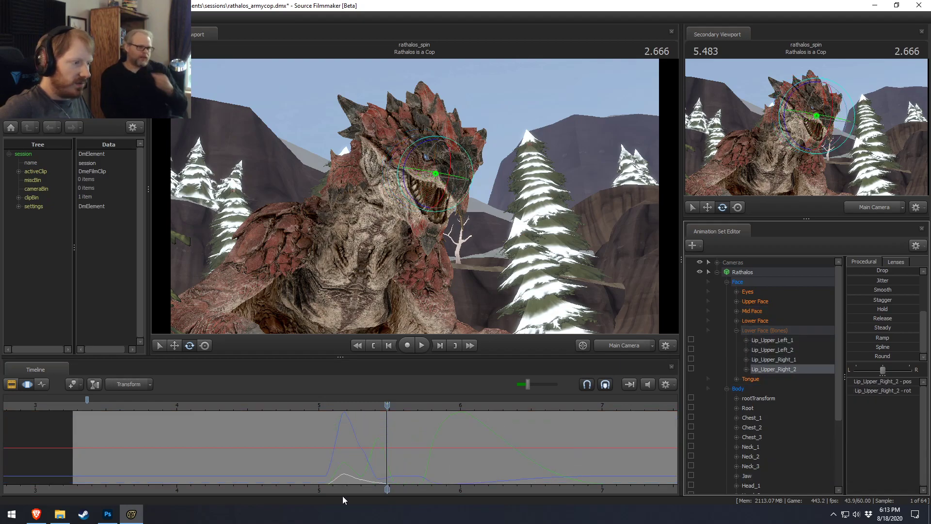
{"action": "left_click", "coordinate": [776, 349], "text": "ctrl"}
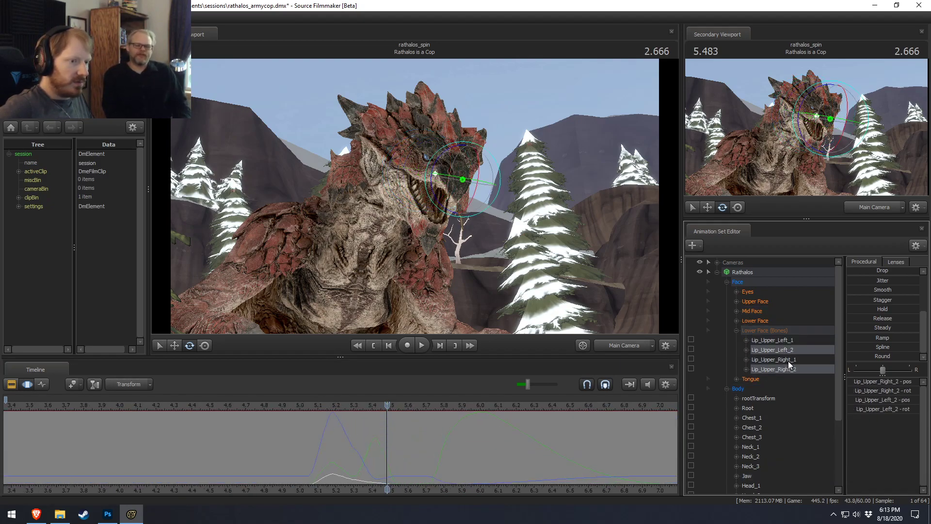
- Round off the Lip_Upper_Left_1 and Lip_Upper_Right_1 curves over about 5.3 to 5.73 seconds, play back the result and commit the edit
{"action": "left_click", "coordinate": [762, 339]}
{"action": "left_click", "coordinate": [775, 359], "text": "ctrl"}
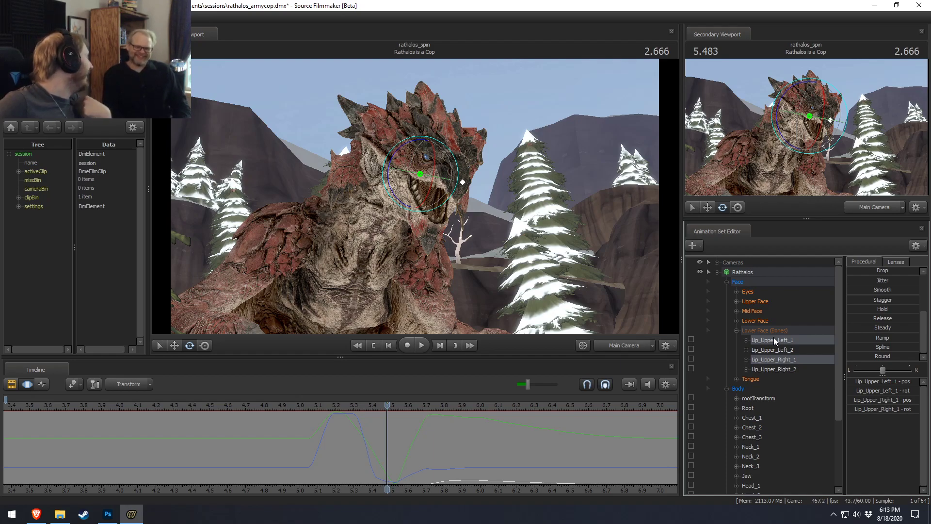
{"action": "left_click_drag", "start_coordinate": [261, 404], "coordinate": [350, 407]}
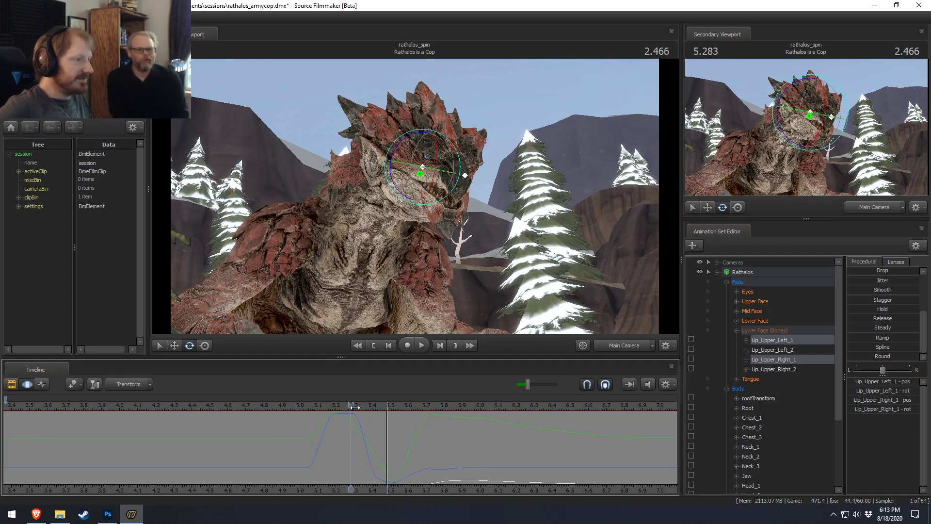
{"action": "mouse_move", "coordinate": [347, 451]}
{"action": "left_mouse_down"}
{"action": "mouse_move", "coordinate": [274, 456]}
{"action": "mouse_move", "coordinate": [364, 453]}
{"action": "mouse_move", "coordinate": [380, 461]}
{"action": "mouse_move", "coordinate": [354, 461]}
{"action": "mouse_move", "coordinate": [445, 469]}
{"action": "left_mouse_up"}
{"action": "left_click_drag", "start_coordinate": [875, 359], "coordinate": [906, 359]}
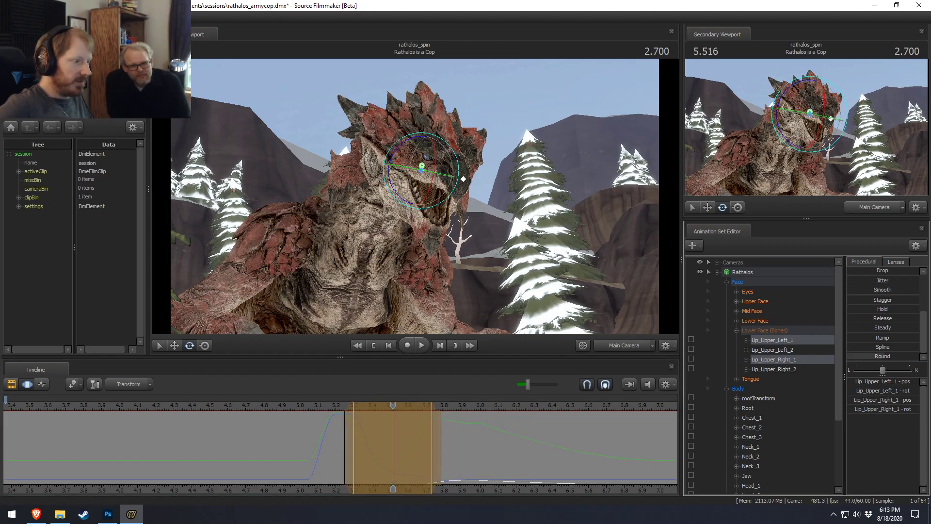
{"action": "left_click", "coordinate": [305, 405]}
{"action": "key", "text": "space"}
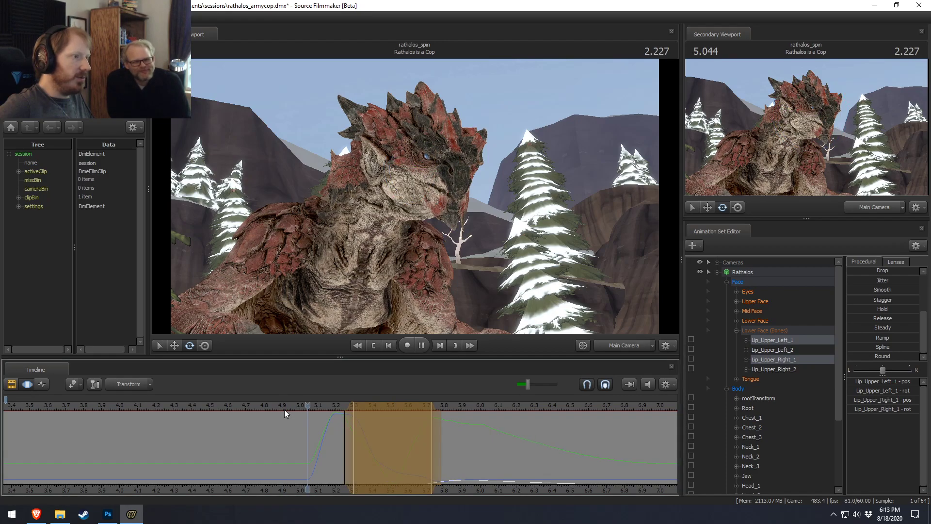
{"action": "key", "text": "space"}
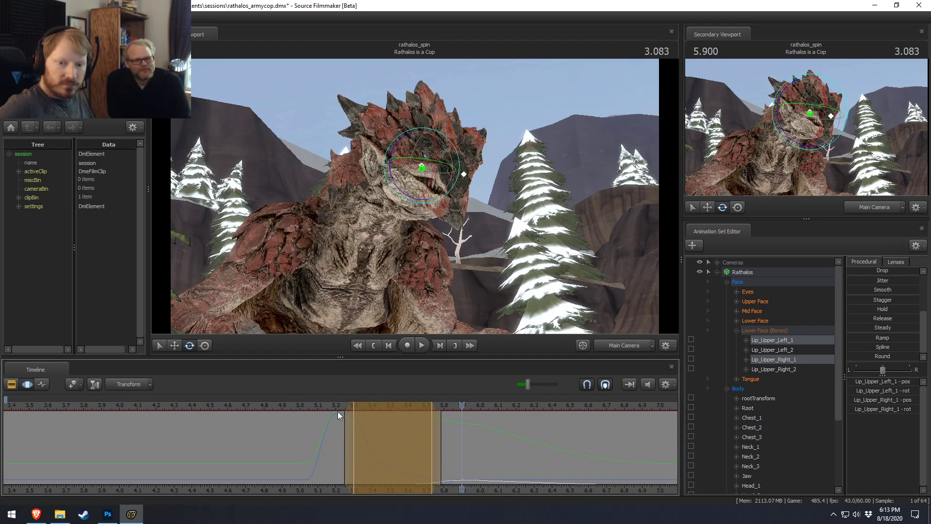
{"action": "key", "text": "F2"}
{"action": "key", "text": "F3"}
- Play back the shot's opening from about 3.9 seconds, then from about 3.7 seconds, clearing the time selection
{"action": "scroll", "coordinate": [555, 438], "scroll_direction": "down", "scroll_amount": 2}
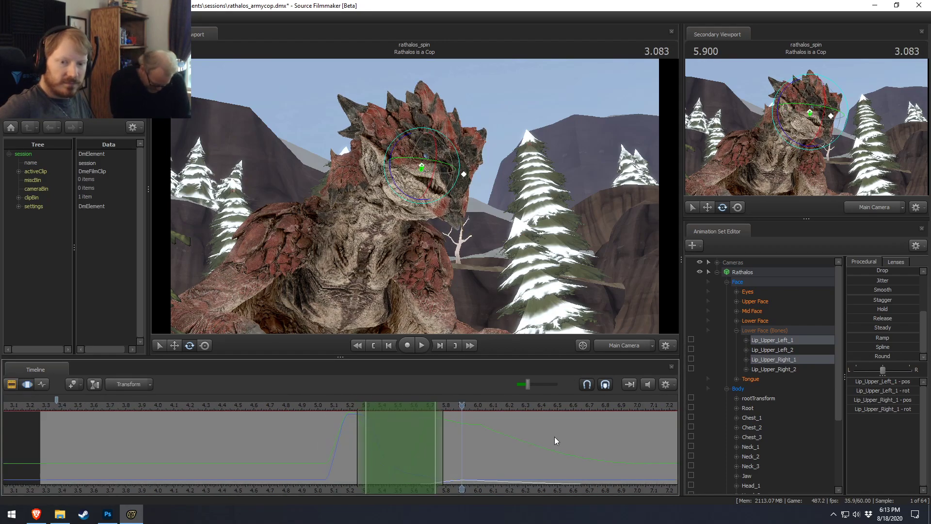
{"action": "middle_click_drag", "start_coordinate": [387, 455], "coordinate": [297, 449]}
{"action": "left_click", "coordinate": [103, 406]}
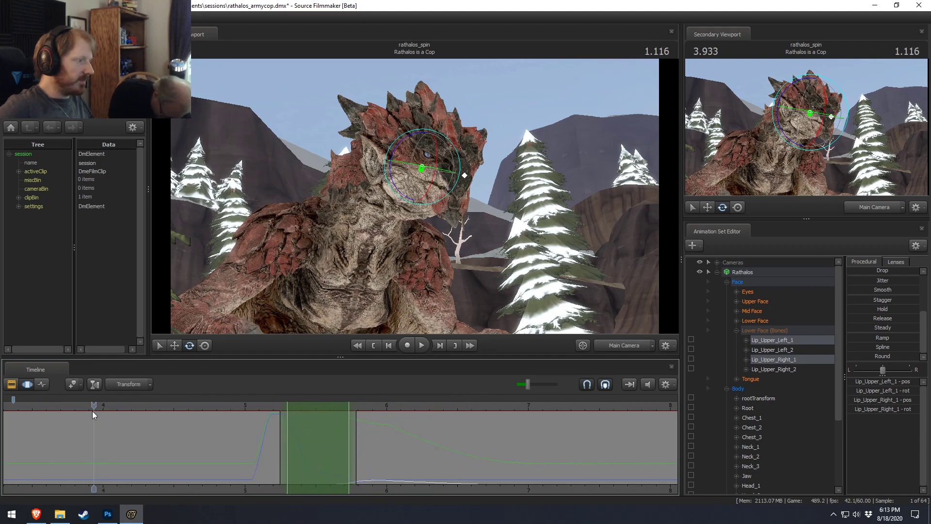
{"action": "key", "text": "space"}
{"action": "key", "text": "space"}
{"action": "middle_click_drag", "start_coordinate": [104, 489], "coordinate": [276, 488]}
{"action": "left_click", "coordinate": [186, 406]}
{"action": "key", "text": "space"}
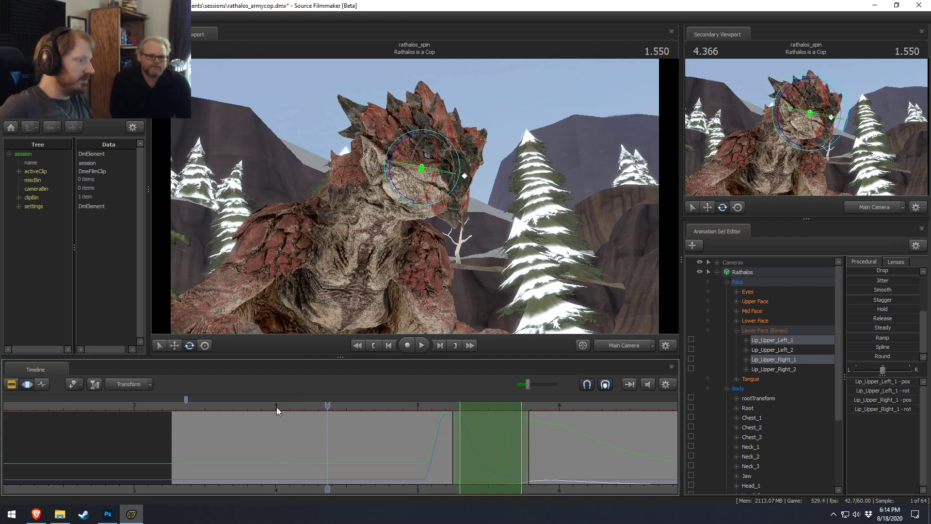
{"action": "left_click_drag", "start_coordinate": [233, 406], "coordinate": [233, 444]}
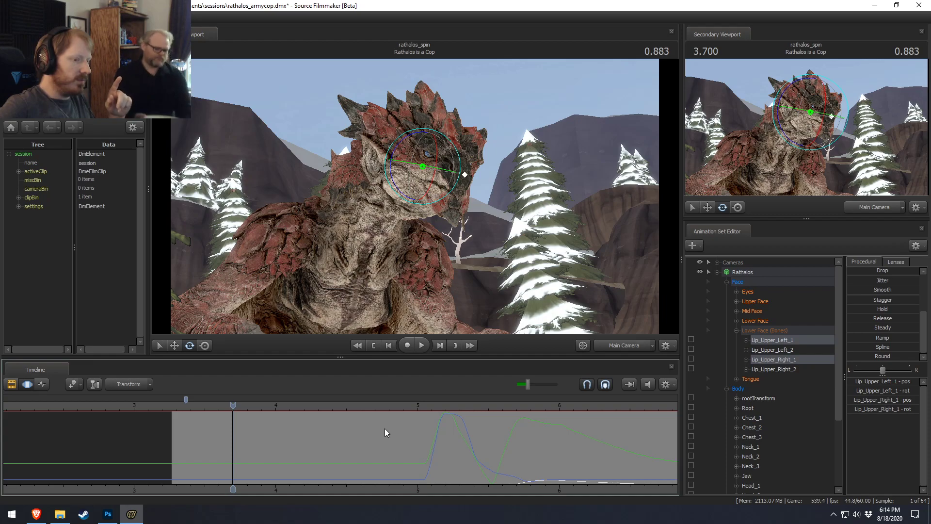
{"action": "key", "text": "space"}
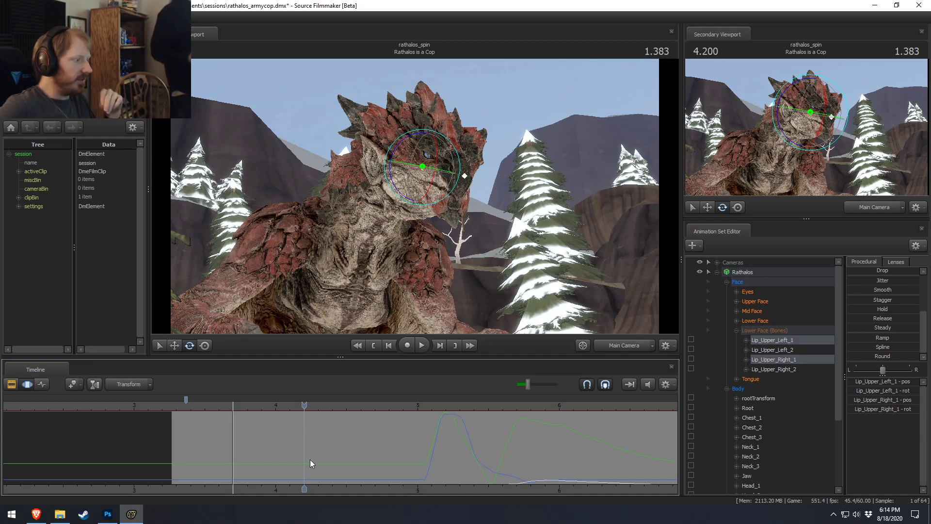
- Switch to File Explorer and open the Rathalos folder inside the Videos folder of Pony SFM
{"action": "left_click", "coordinate": [59, 514]}
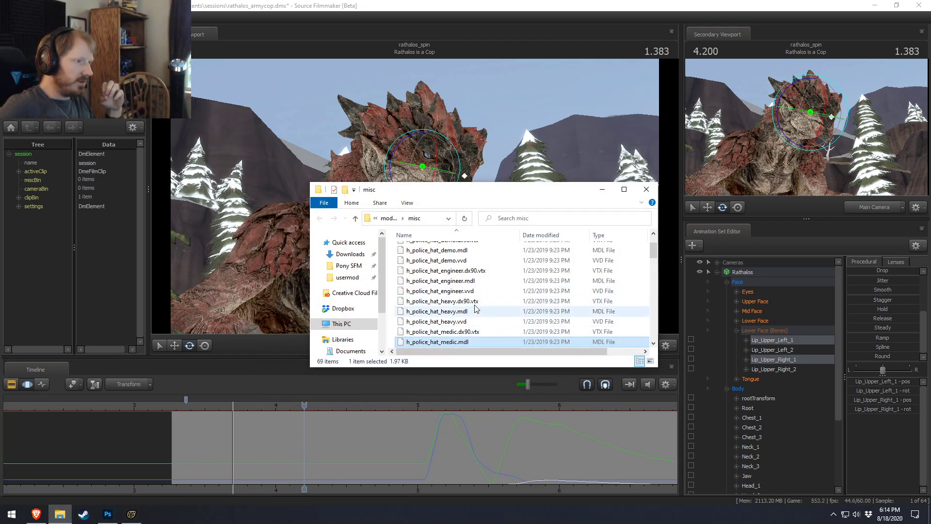
{"action": "left_click", "coordinate": [347, 267]}
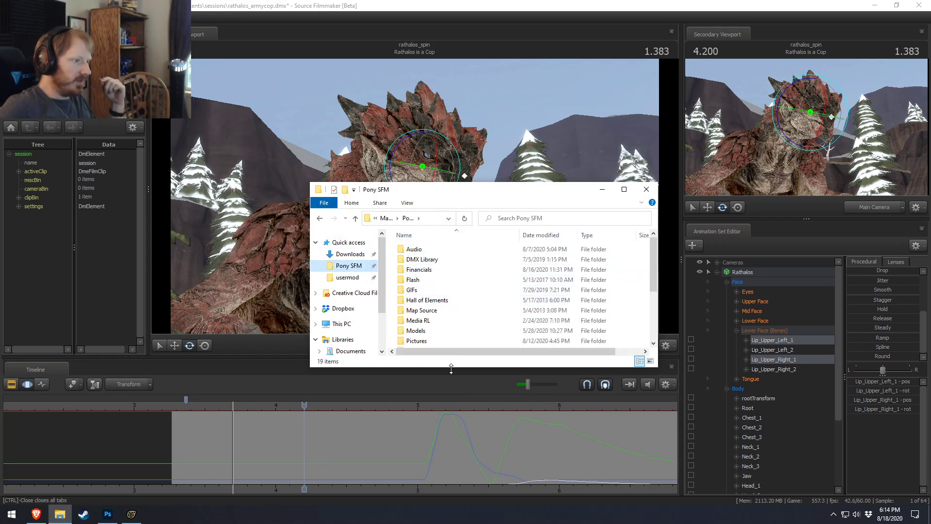
{"action": "left_click_drag", "start_coordinate": [451, 368], "coordinate": [451, 423]}
{"action": "scroll", "coordinate": [437, 330], "scroll_direction": "down", "scroll_amount": 1}
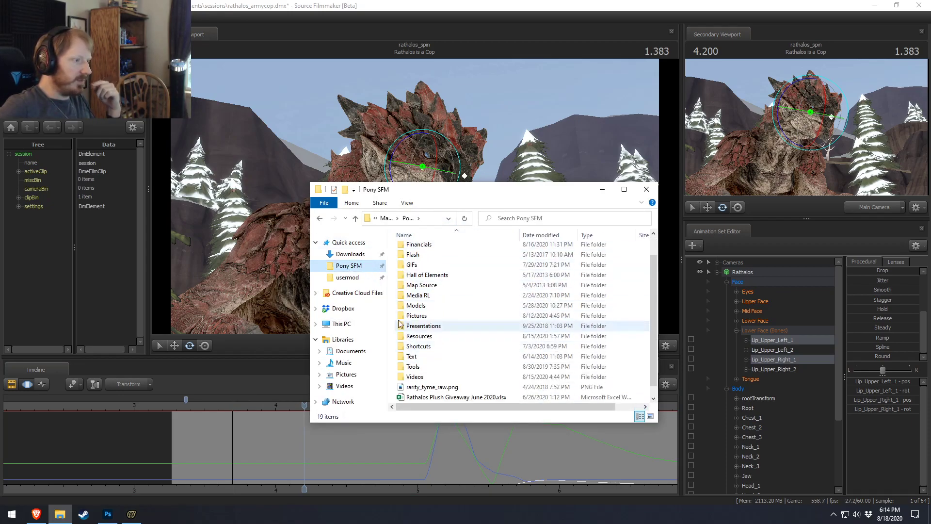
{"action": "left_click", "coordinate": [359, 278]}
{"action": "left_click", "coordinate": [347, 266]}
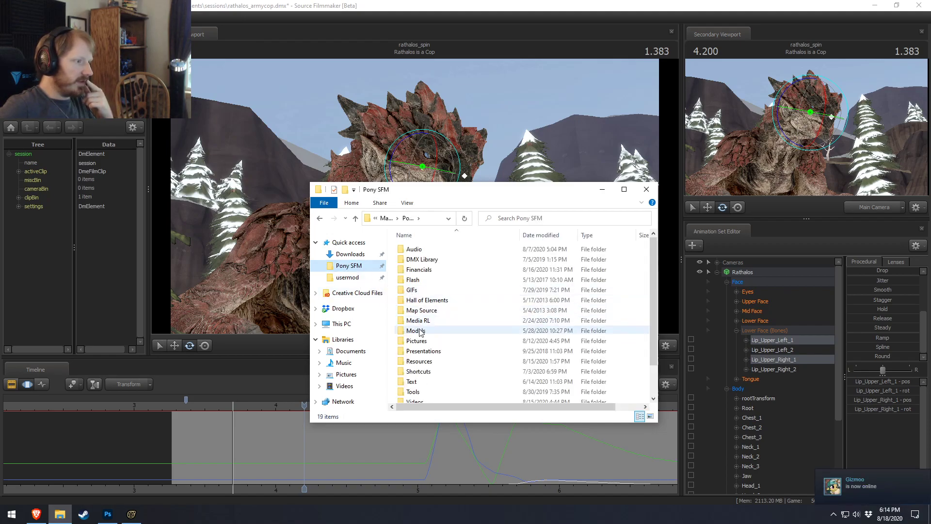
{"action": "scroll", "coordinate": [420, 374], "scroll_direction": "down", "scroll_amount": 1}
{"action": "double_click", "coordinate": [420, 378]}
{"action": "scroll", "coordinate": [424, 328], "scroll_direction": "down", "scroll_amount": 1}
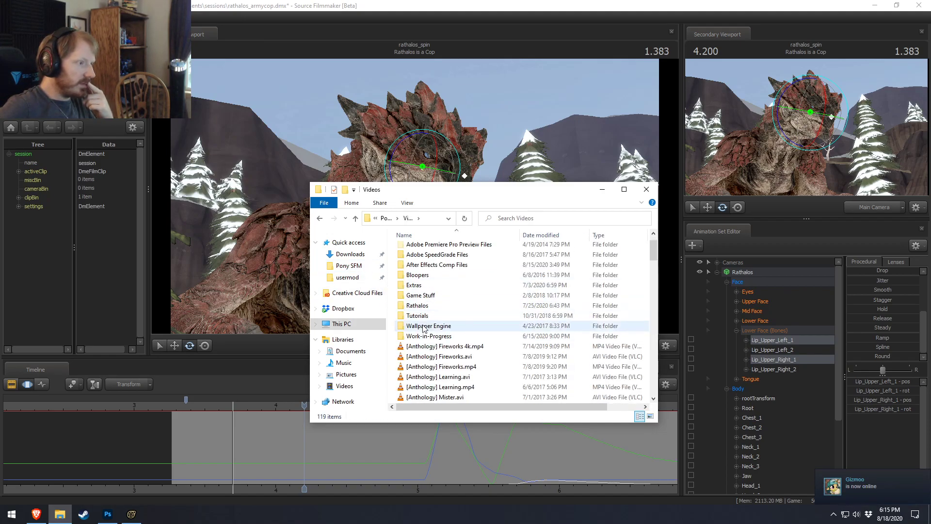
{"action": "double_click", "coordinate": [417, 306]}
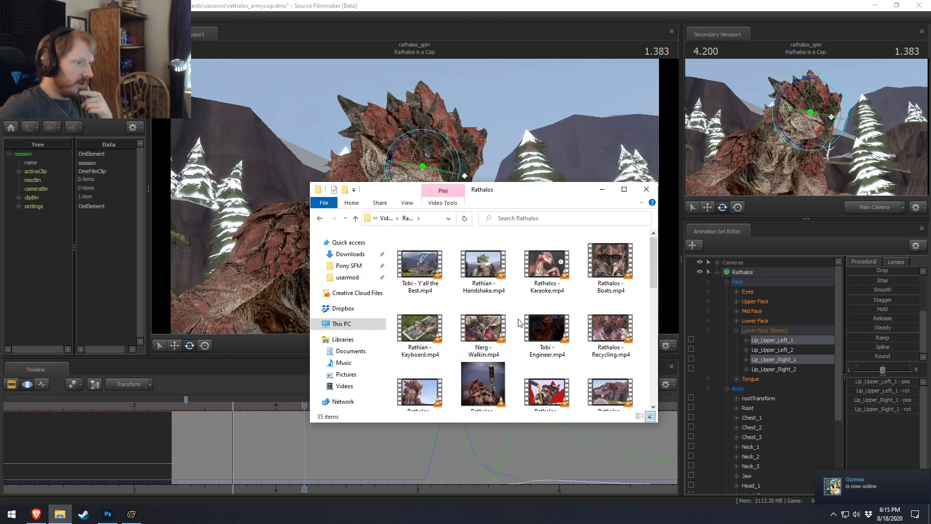
- Open Rathalos - Boat Cops.mp4 and close it, watch Rathalos - Cops.mp4 for reference, and return to Source Filmmaker
{"action": "scroll", "coordinate": [527, 332], "scroll_direction": "down", "scroll_amount": 6}
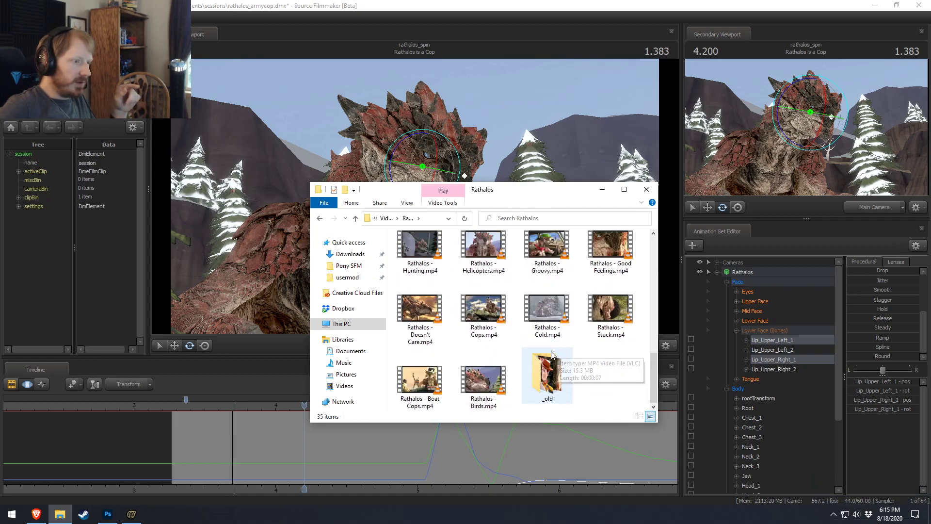
{"action": "double_click", "coordinate": [421, 386]}
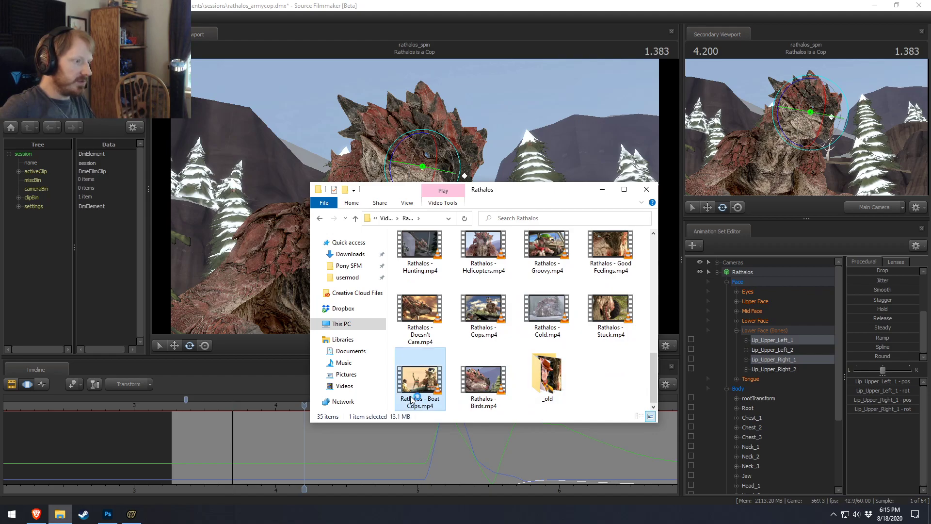
{"action": "left_click", "coordinate": [919, 5]}
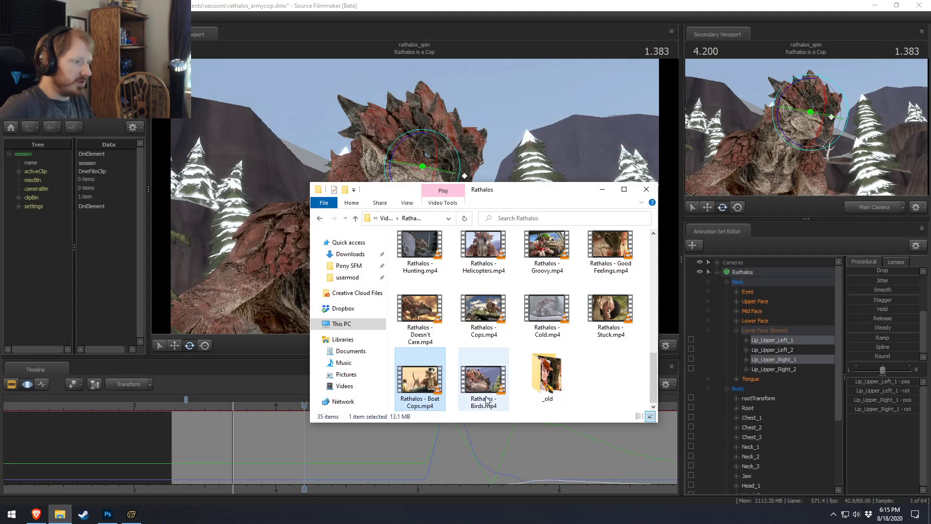
{"action": "double_click", "coordinate": [483, 311]}
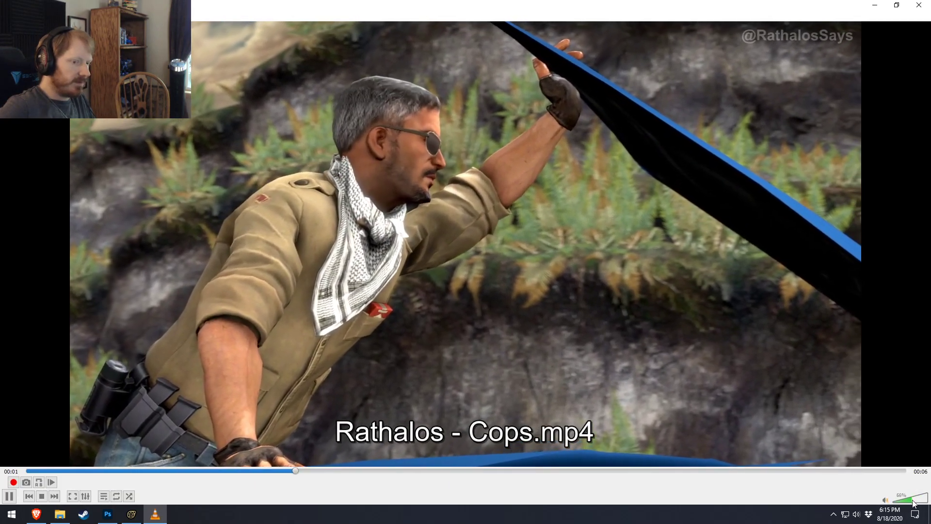
{"action": "left_click", "coordinate": [913, 500]}
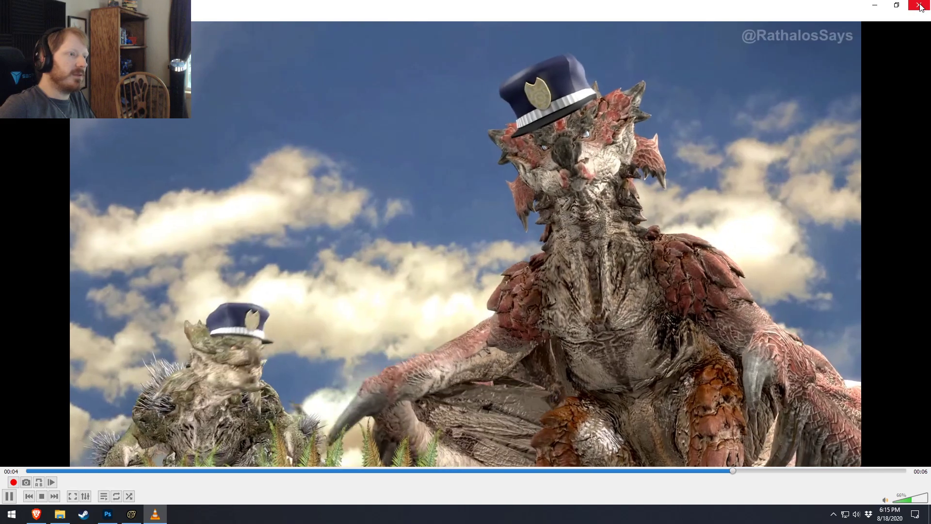
{"action": "left_click", "coordinate": [920, 5]}
{"action": "left_click", "coordinate": [273, 4]}
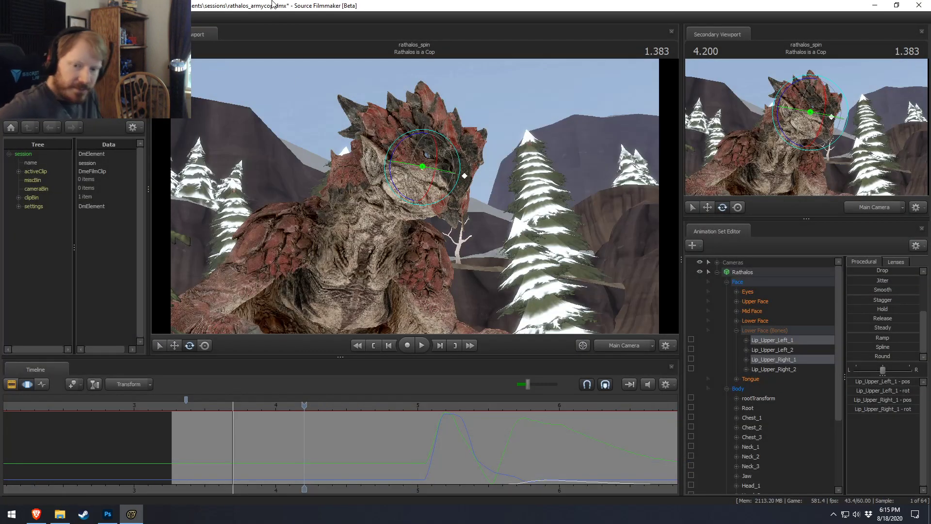
- Create a time selection centred on about 3.67 seconds with falloff from about 3.51 to 3.82 seconds, and frame the face with the Work Camera
{"action": "left_click_drag", "start_coordinate": [200, 450], "coordinate": [228, 473]}
{"action": "left_click", "coordinate": [228, 473], "text": "shift"}
{"action": "scroll", "coordinate": [228, 473], "scroll_direction": "up", "scroll_amount": 5, "text": "shift"}
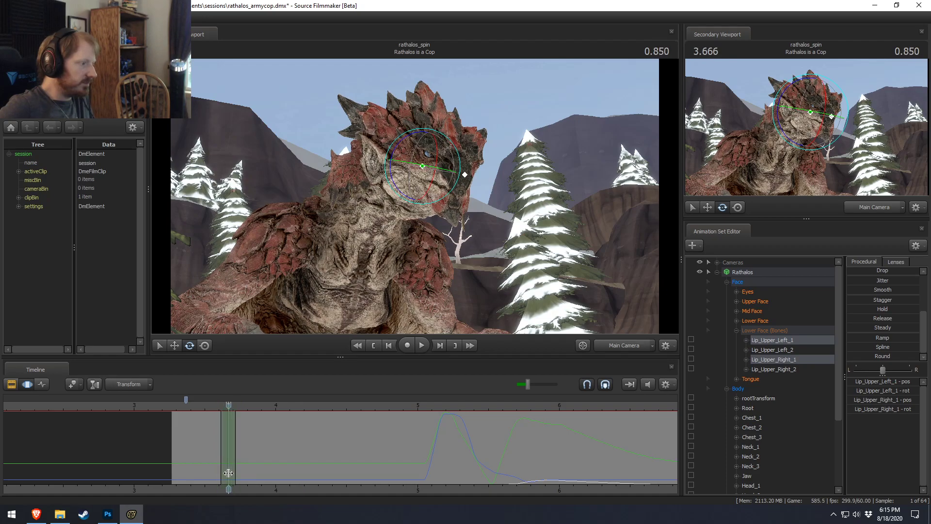
{"action": "left_click", "coordinate": [613, 343]}
{"action": "left_click_drag", "start_coordinate": [539, 252], "coordinate": [575, 241]}
{"action": "left_click_drag", "start_coordinate": [415, 196], "coordinate": [425, 212]}
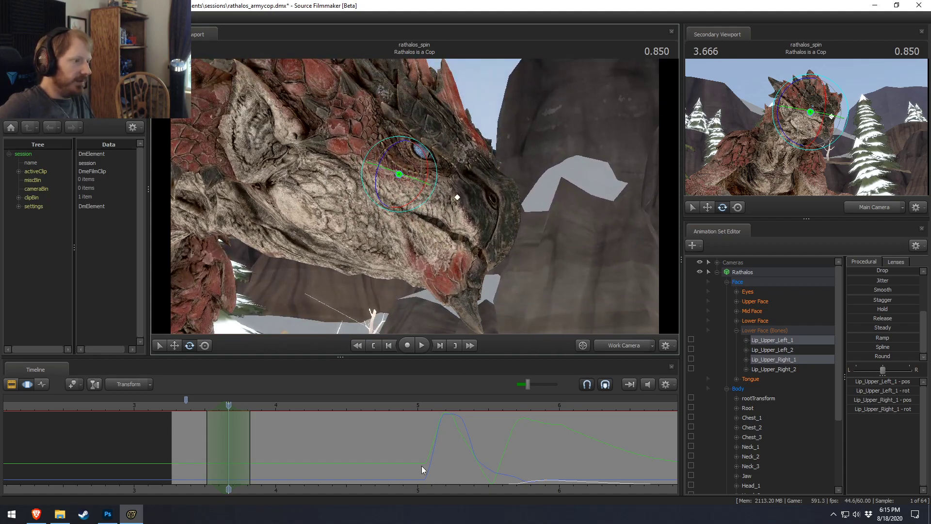
{"action": "middle_click_drag", "start_coordinate": [389, 483], "coordinate": [480, 478]}
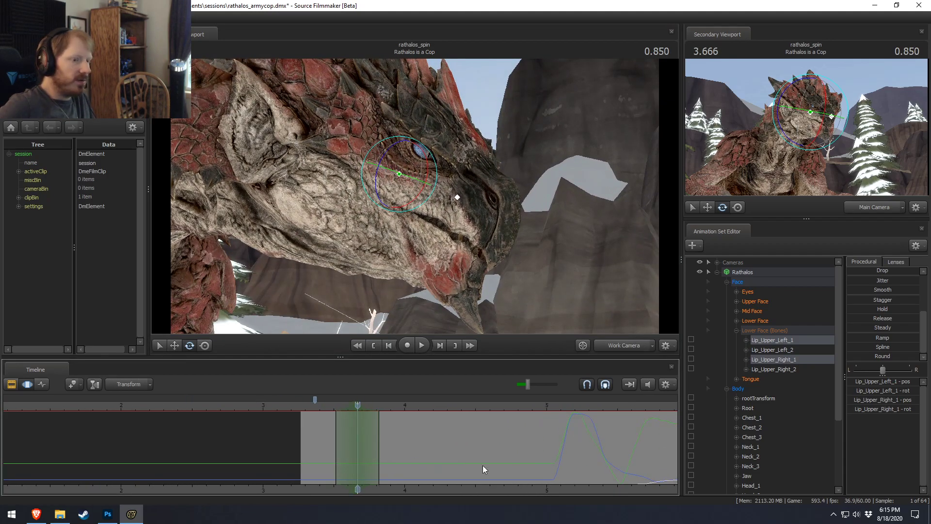
- Raise the Lower Face controls Pucker, TeethOut and LipsOut within the time selection centred on about 3.67 seconds
{"action": "left_click", "coordinate": [766, 323]}
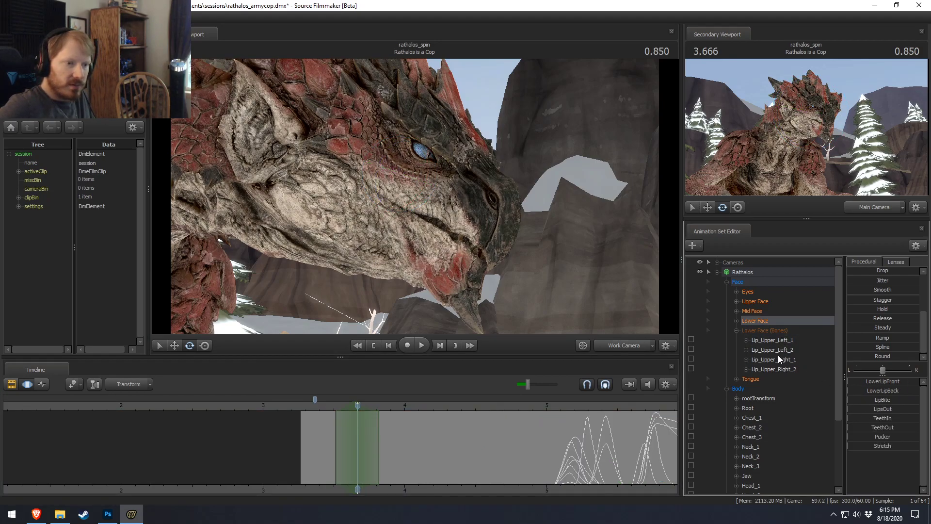
{"action": "left_click", "coordinate": [777, 361]}
{"action": "left_click", "coordinate": [778, 341], "text": "ctrl"}
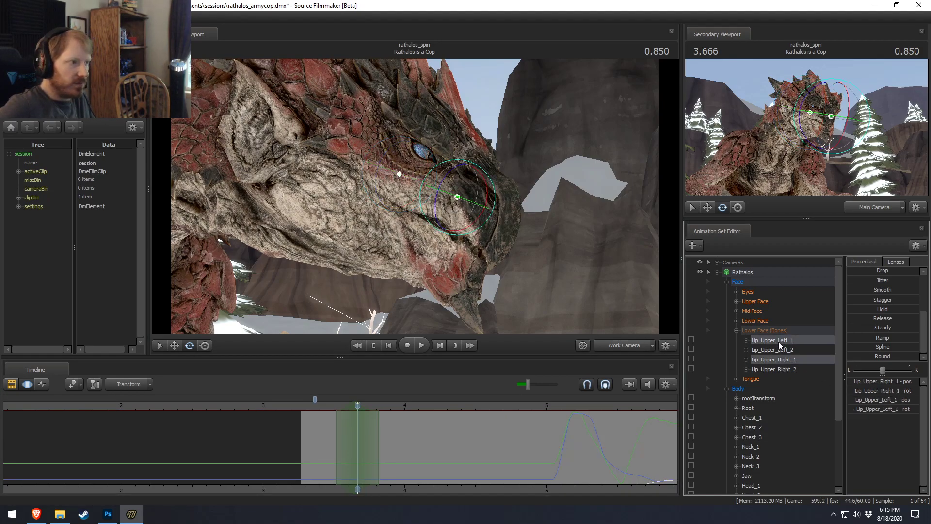
{"action": "left_click", "coordinate": [760, 322], "text": "ctrl"}
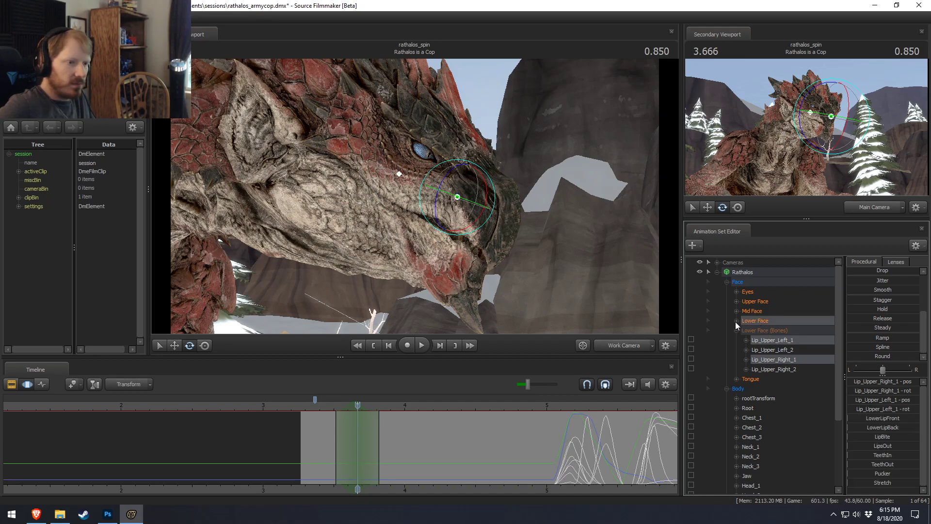
{"action": "left_click", "coordinate": [736, 321]}
{"action": "left_click_drag", "start_coordinate": [883, 474], "coordinate": [921, 480]}
{"action": "scroll", "coordinate": [763, 440], "scroll_direction": "down", "scroll_amount": 2}
{"action": "scroll", "coordinate": [775, 470], "scroll_direction": "up", "scroll_amount": 2}
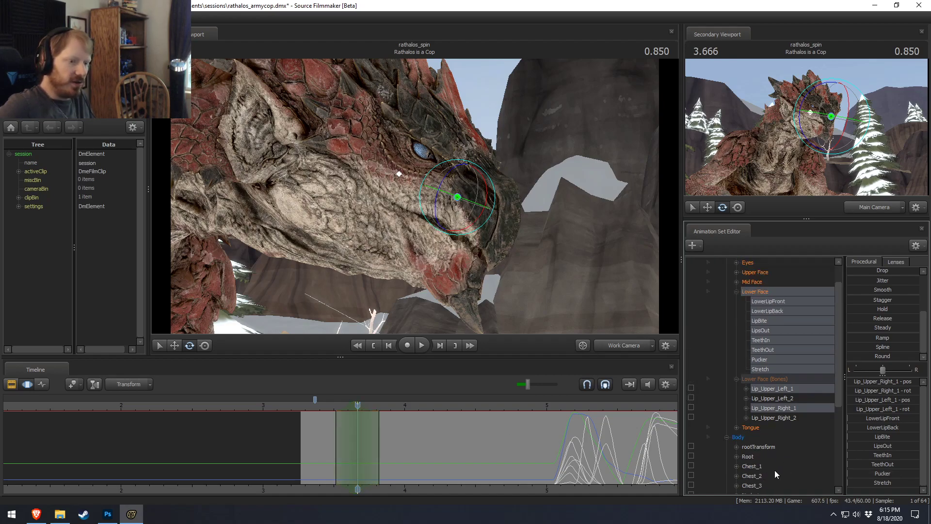
{"action": "left_click", "coordinate": [768, 399]}
{"action": "left_click", "coordinate": [764, 321]}
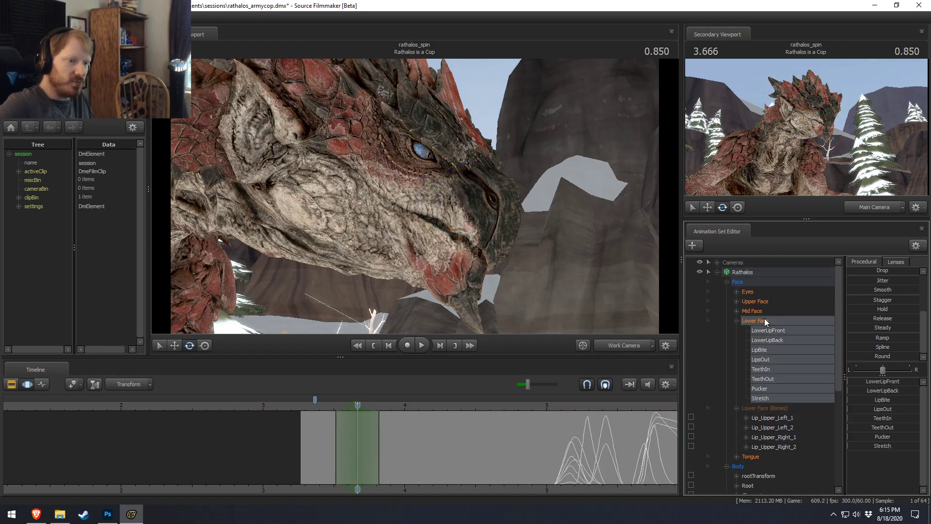
{"action": "left_click_drag", "start_coordinate": [864, 437], "coordinate": [894, 427]}
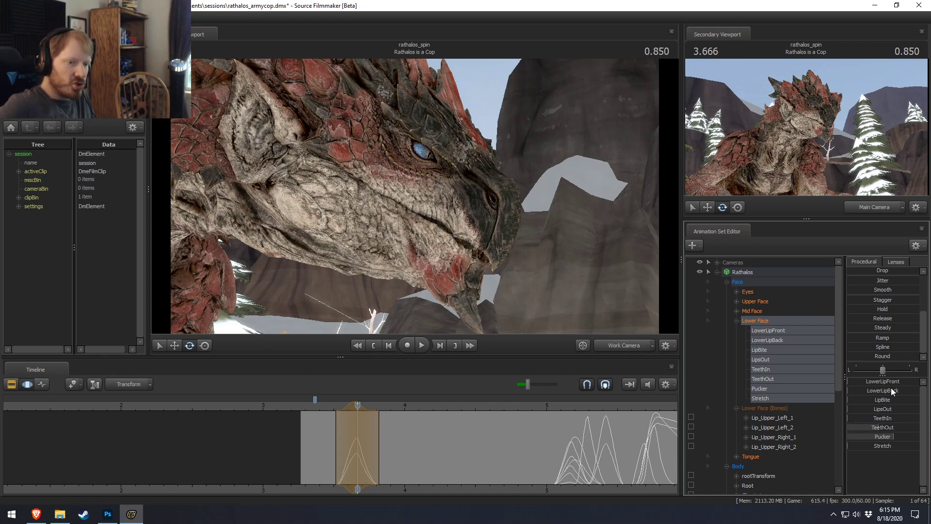
{"action": "left_click_drag", "start_coordinate": [877, 409], "coordinate": [892, 408]}
- Create a time selection around 3.83 seconds with falloff from about 3.7 to 3.95 seconds, and raise TeethOut, Stretch and LowerLipBack
{"action": "left_click_drag", "start_coordinate": [356, 457], "coordinate": [360, 458]}
{"action": "scroll", "coordinate": [342, 428], "scroll_direction": "up", "scroll_amount": 1}
{"action": "mouse_move", "coordinate": [342, 420]}
{"action": "left_mouse_down"}
{"action": "mouse_move", "coordinate": [358, 424]}
{"action": "mouse_move", "coordinate": [344, 438]}
{"action": "mouse_move", "coordinate": [391, 449]}
{"action": "mouse_move", "coordinate": [373, 456]}
{"action": "mouse_move", "coordinate": [386, 459]}
{"action": "mouse_move", "coordinate": [372, 462]}
{"action": "mouse_move", "coordinate": [379, 464]}
{"action": "left_mouse_up"}
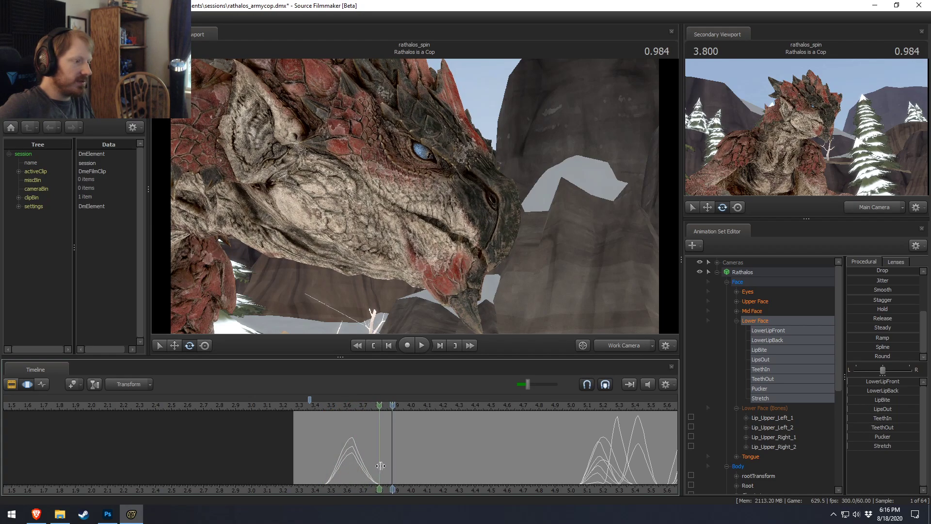
{"action": "scroll", "coordinate": [384, 468], "scroll_direction": "up", "scroll_amount": 4, "text": "shift"}
{"action": "left_click", "coordinate": [383, 468], "text": "shift"}
{"action": "scroll", "coordinate": [384, 468], "scroll_direction": "up", "scroll_amount": 3, "text": "shift"}
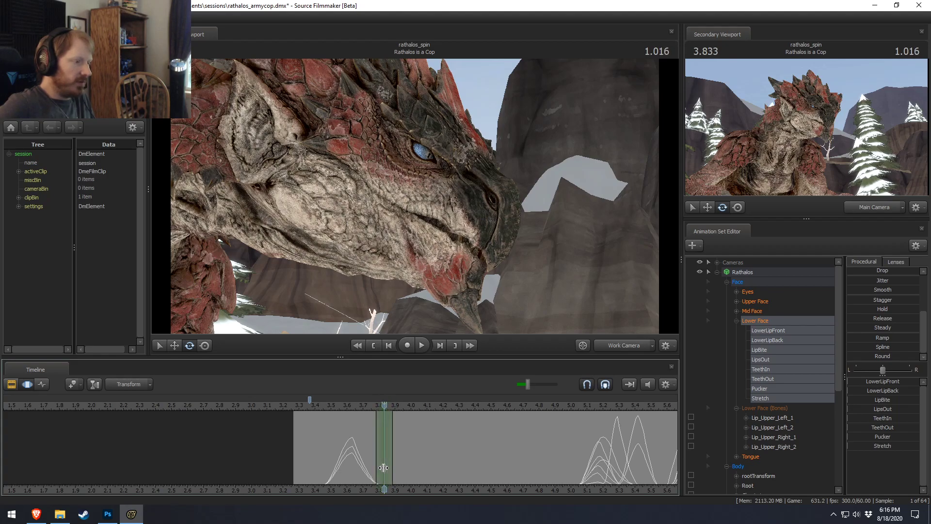
{"action": "left_click_drag", "start_coordinate": [403, 462], "coordinate": [406, 465]}
{"action": "mouse_move", "coordinate": [365, 444]}
{"action": "left_mouse_down"}
{"action": "mouse_move", "coordinate": [383, 443]}
{"action": "mouse_move", "coordinate": [363, 444]}
{"action": "left_mouse_up"}
{"action": "left_click_drag", "start_coordinate": [884, 427], "coordinate": [895, 432]}
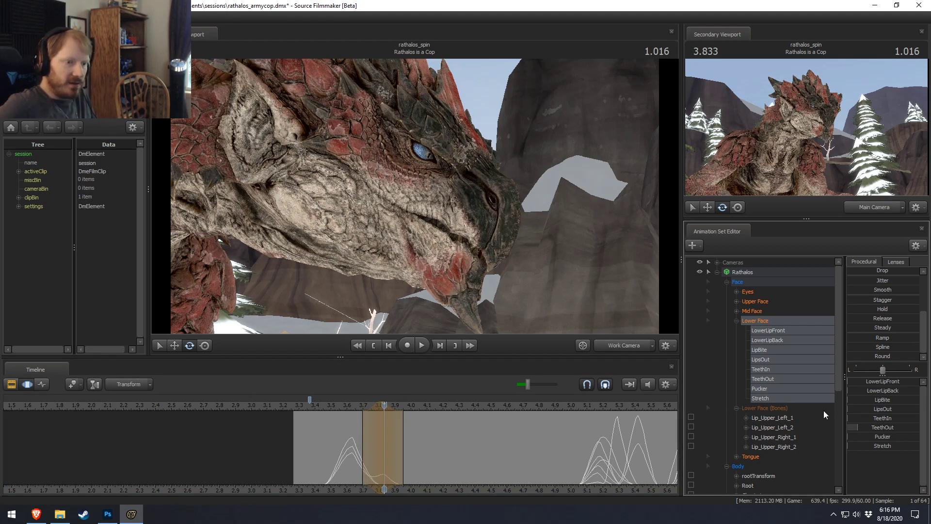
{"action": "left_click_drag", "start_coordinate": [880, 447], "coordinate": [889, 446]}
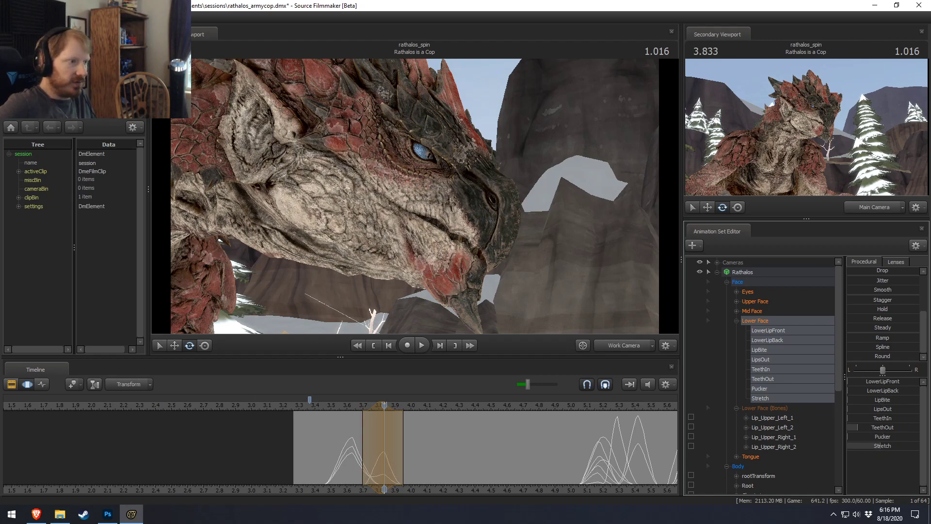
{"action": "left_click_drag", "start_coordinate": [886, 390], "coordinate": [925, 382]}
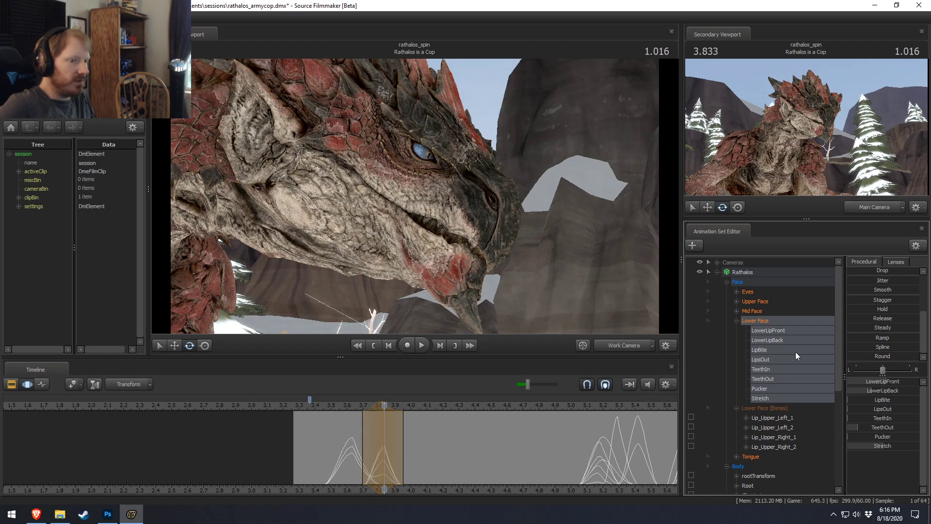
{"action": "left_click", "coordinate": [772, 418]}
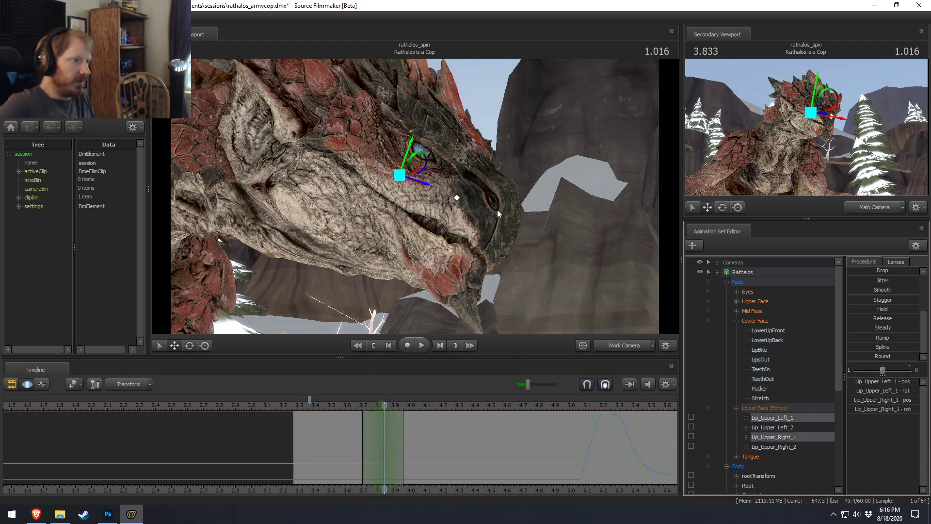
{"action": "left_click_drag", "start_coordinate": [416, 145], "coordinate": [629, 4]}
{"action": "key", "text": "ctrl+z"}
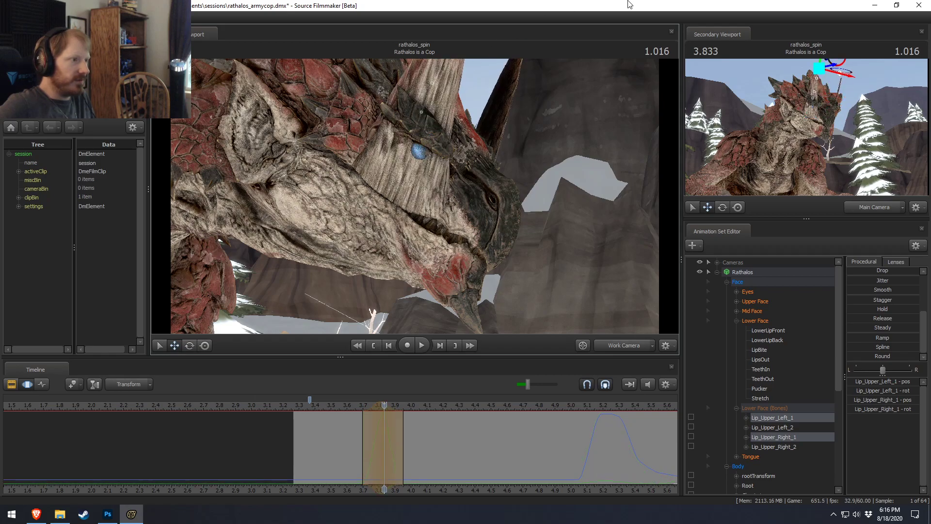
{"action": "key", "text": "ctrl+z"}
- Select Lip_Upper_Left_2 and Lip_Upper_Right_2 and lift the upper lip to bare the teeth at about 3.83 seconds
{"action": "left_click", "coordinate": [771, 427]}
{"action": "left_click", "coordinate": [773, 445], "text": "ctrl"}
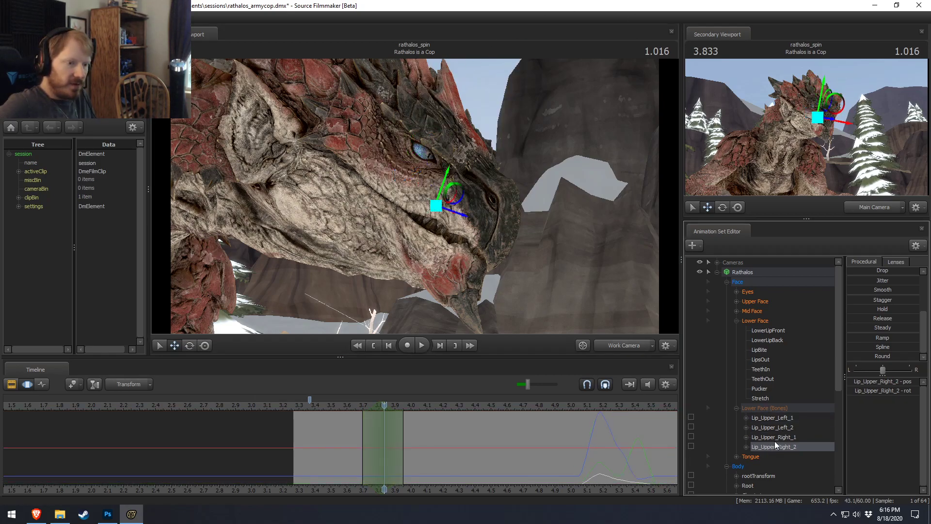
{"action": "left_click_drag", "start_coordinate": [483, 184], "coordinate": [499, 162]}
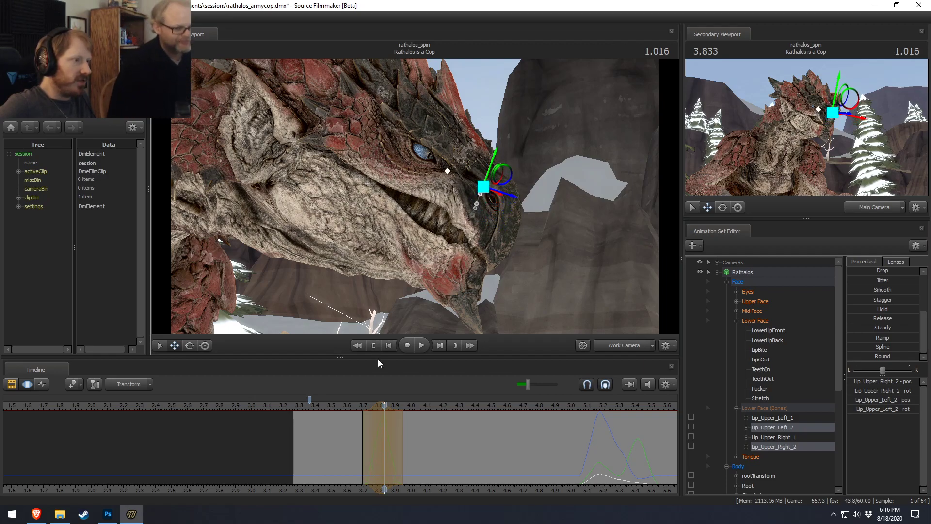
{"action": "key", "text": "e"}
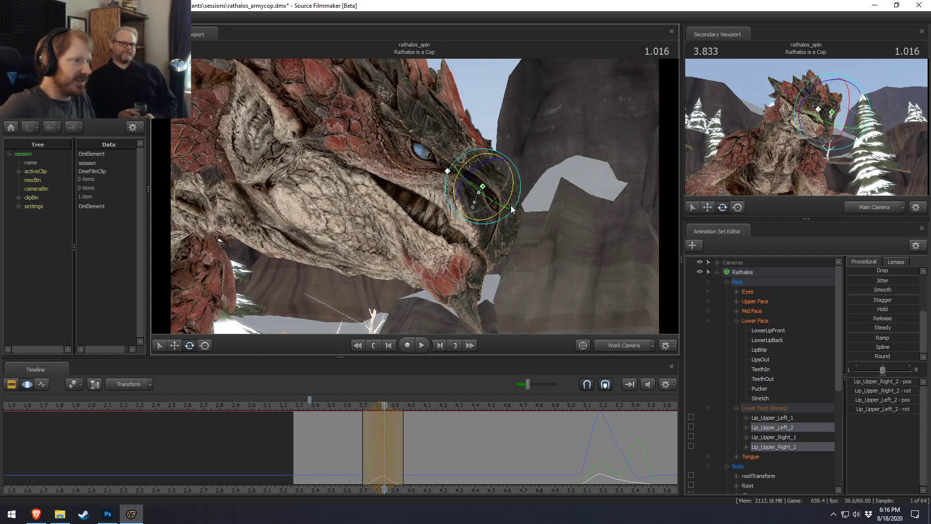
- Create a time selection around 3.68 seconds with falloff from about 3.52 to 3.85 seconds, and rotate the Jaw bone open
{"action": "left_click_drag", "start_coordinate": [345, 433], "coordinate": [361, 439]}
{"action": "left_click", "coordinate": [361, 439], "text": "shift"}
{"action": "scroll", "coordinate": [360, 440], "scroll_direction": "up", "scroll_amount": 10, "text": "shift"}
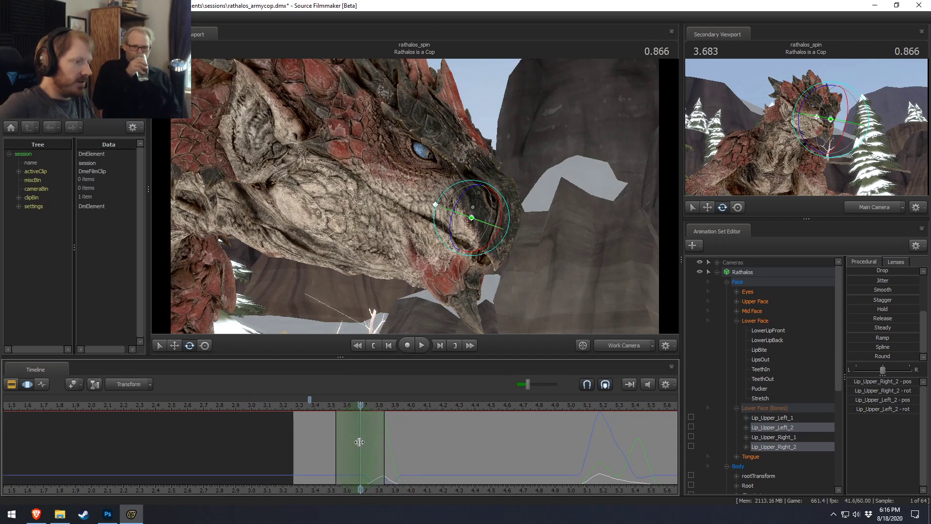
{"action": "scroll", "coordinate": [757, 486], "scroll_direction": "down", "scroll_amount": 3}
{"action": "left_click", "coordinate": [747, 466]}
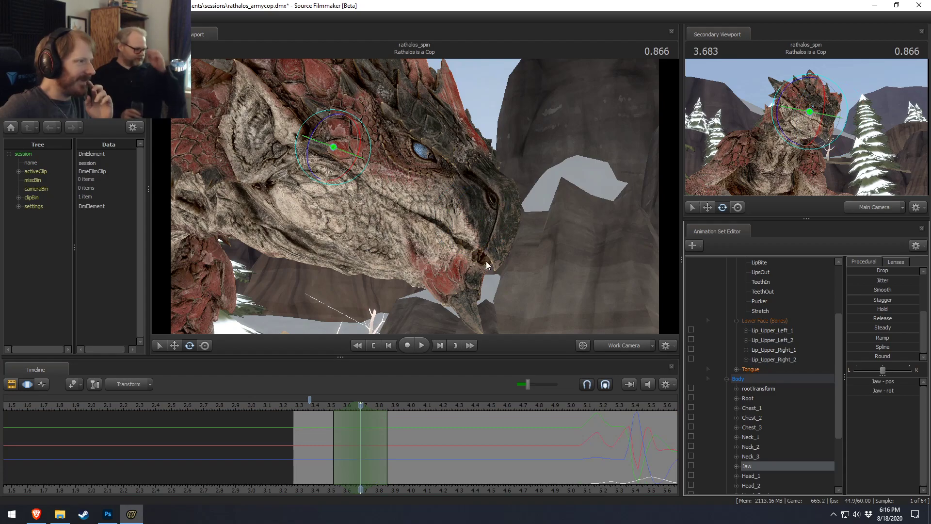
{"action": "left_click_drag", "start_coordinate": [358, 142], "coordinate": [363, 151]}
- Hold a time selection from about 3.77 to 3.93 seconds with falloff from 3.53 to 4.17 seconds, and shift the Jaw bone's position
{"action": "left_click_drag", "start_coordinate": [293, 455], "coordinate": [400, 468]}
{"action": "scroll", "coordinate": [400, 467], "scroll_direction": "up", "scroll_amount": 5}
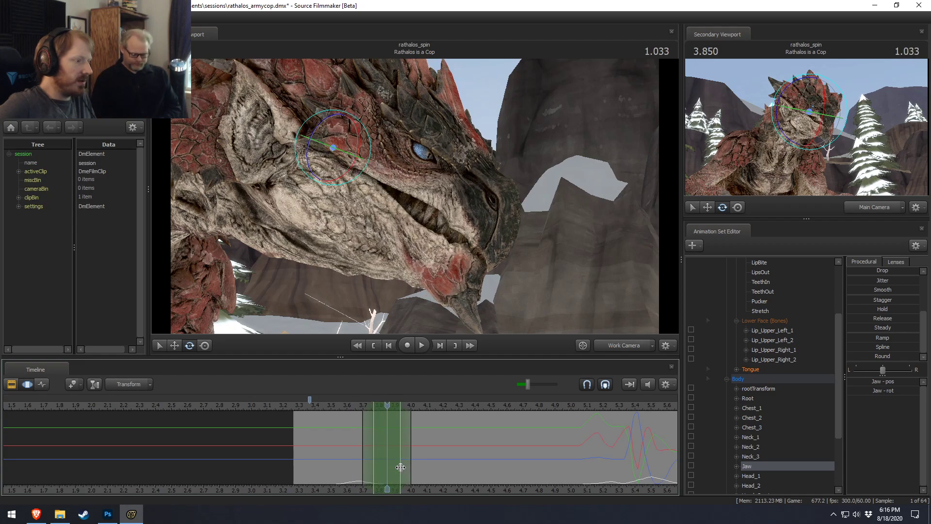
{"action": "scroll", "coordinate": [400, 468], "scroll_direction": "up", "scroll_amount": 1}
{"action": "key", "text": "w"}
{"action": "mouse_move", "coordinate": [358, 142]}
{"action": "left_mouse_down", "text": "alt"}
{"action": "mouse_move", "coordinate": [378, 157]}
{"action": "mouse_move", "coordinate": [345, 148]}
{"action": "mouse_move", "coordinate": [378, 147]}
{"action": "mouse_move", "coordinate": [349, 144]}
{"action": "left_mouse_up", "text": "alt"}
{"action": "key", "text": "ctrl+z"}
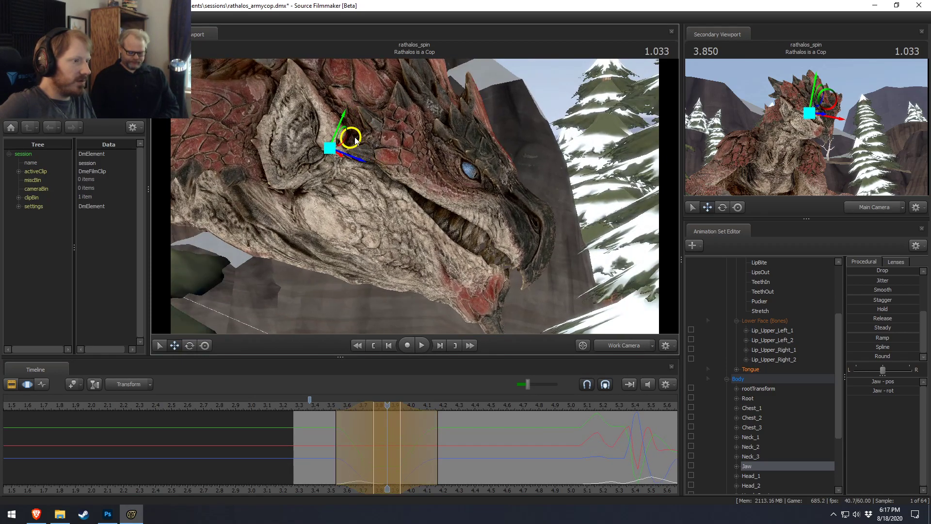
- Create a time selection around 3.62 seconds with falloff from about 3.49 to 3.82 seconds, and reposition the Jaw bone there
{"action": "left_click_drag", "start_coordinate": [345, 435], "coordinate": [383, 447]}
{"action": "left_click", "coordinate": [350, 446], "text": "shift"}
{"action": "scroll", "coordinate": [351, 447], "scroll_direction": "up", "scroll_amount": 4}
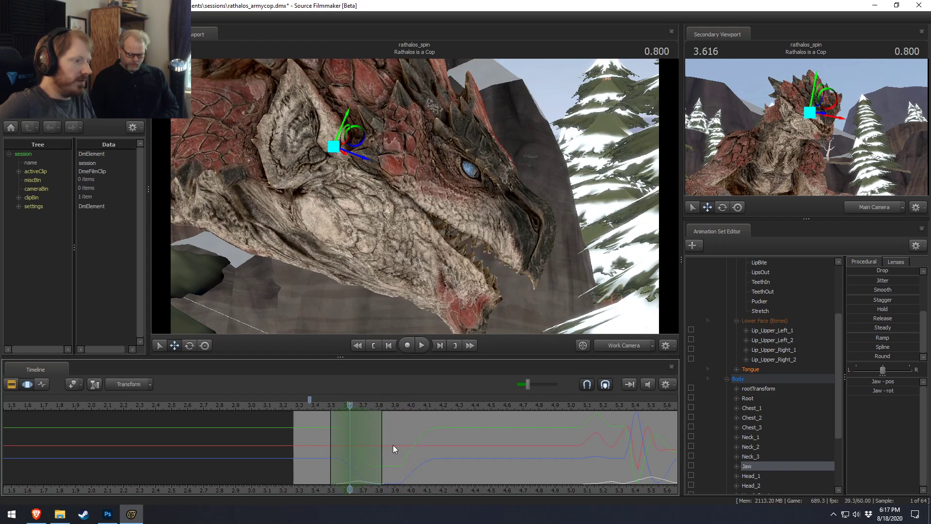
{"action": "left_click_drag", "start_coordinate": [363, 157], "coordinate": [369, 162]}
- Create a time selection around 4.07 seconds with falloff from about 3.91 to 4.22 seconds, and strongly raise Stretch and LowerLipBack
{"action": "left_click_drag", "start_coordinate": [327, 427], "coordinate": [405, 466]}
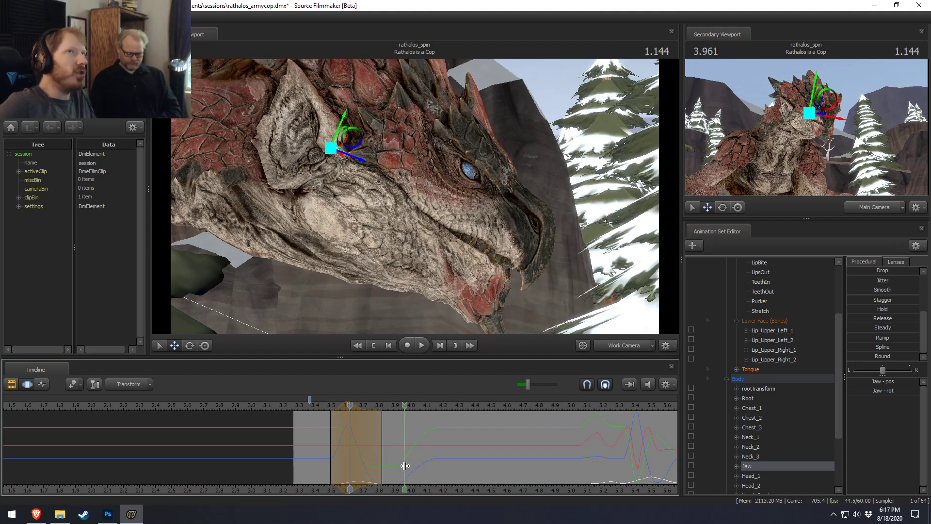
{"action": "left_click_drag", "start_coordinate": [405, 466], "coordinate": [421, 469]}
{"action": "key", "text": "Escape"}
{"action": "left_click", "coordinate": [421, 470], "text": "shift"}
{"action": "scroll", "coordinate": [421, 470], "scroll_direction": "up", "scroll_amount": 2, "text": "shift"}
{"action": "scroll", "coordinate": [420, 469], "scroll_direction": "up", "scroll_amount": 2, "text": "shift"}
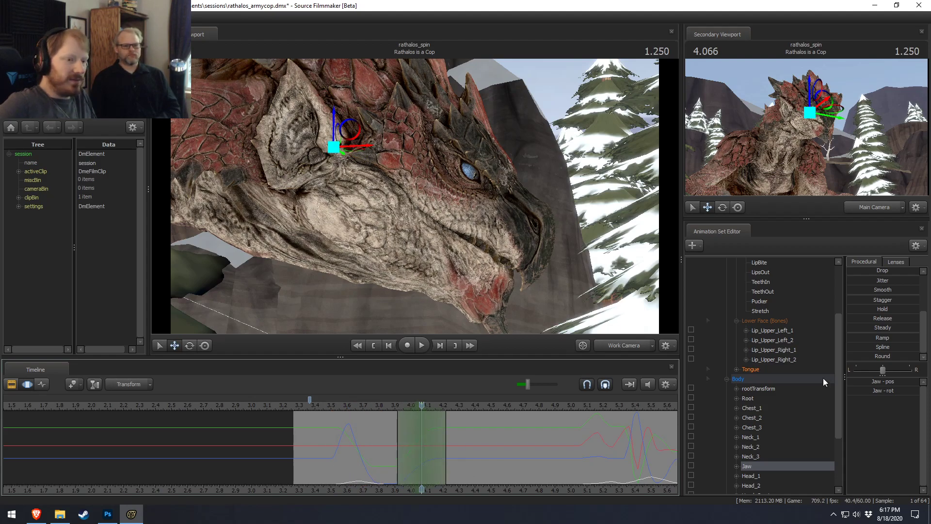
{"action": "scroll", "coordinate": [750, 340], "scroll_direction": "up", "scroll_amount": 3}
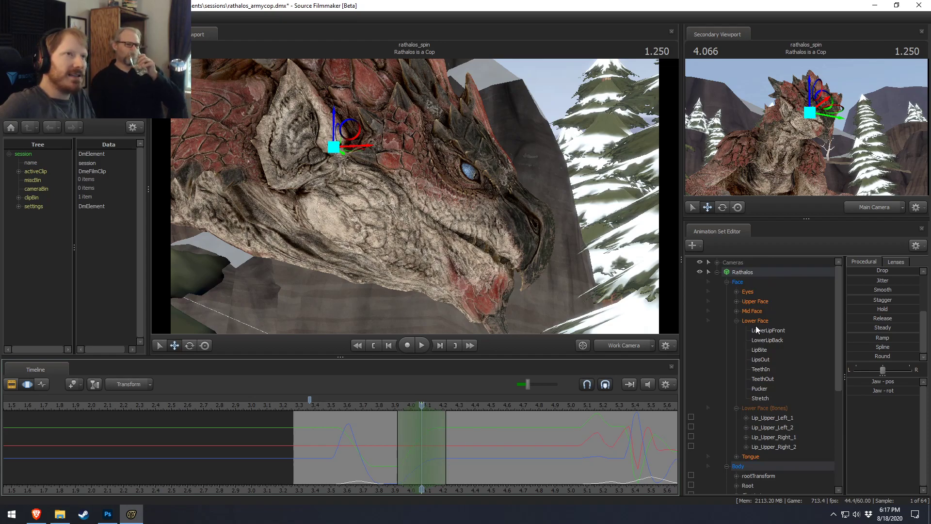
{"action": "left_click", "coordinate": [756, 324]}
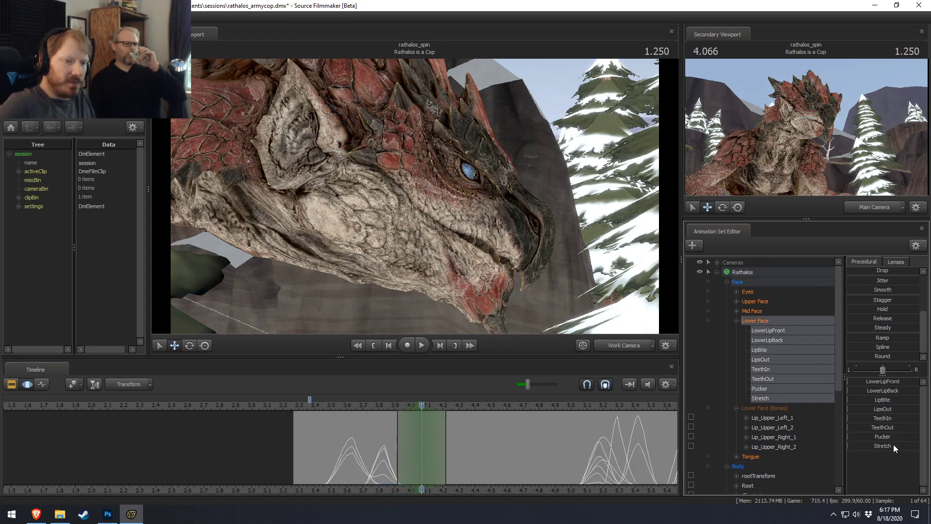
{"action": "left_click_drag", "start_coordinate": [876, 446], "coordinate": [902, 447]}
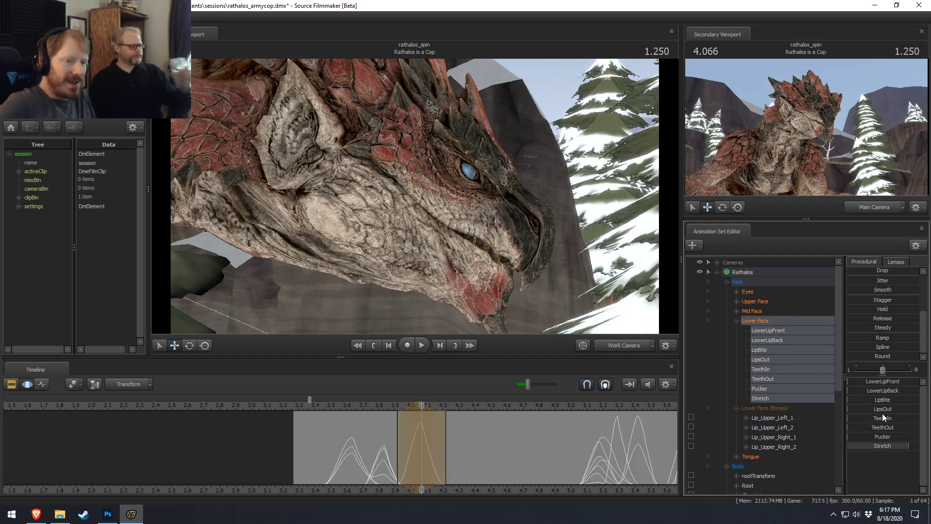
{"action": "left_click_drag", "start_coordinate": [885, 392], "coordinate": [911, 392]}
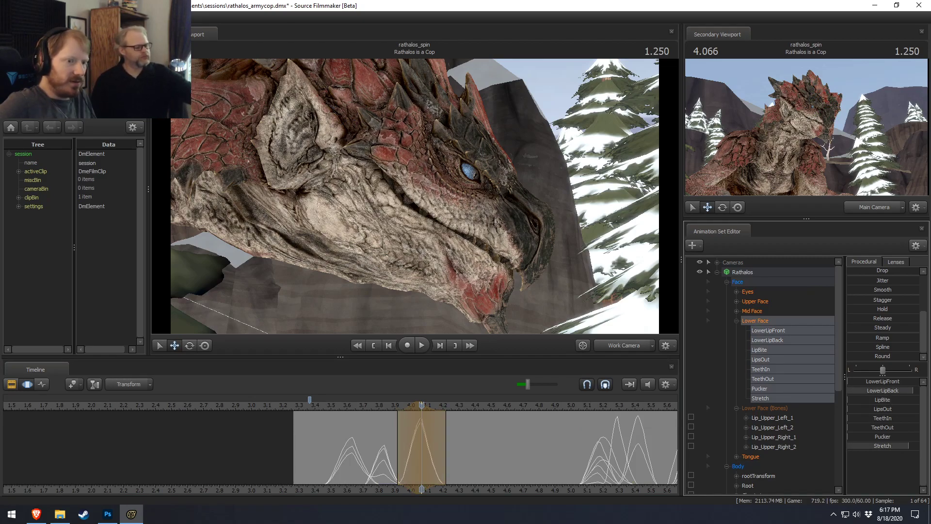
- Create a time selection peaking at about 4.27 seconds and fading until about 4.92 seconds, and raise Pucker, LowerLipFront, LowerLipBack and LipsOut
{"action": "left_click_drag", "start_coordinate": [339, 462], "coordinate": [451, 476]}
{"action": "left_click_drag", "start_coordinate": [438, 475], "coordinate": [558, 465]}
{"action": "left_click_drag", "start_coordinate": [897, 437], "coordinate": [922, 446]}
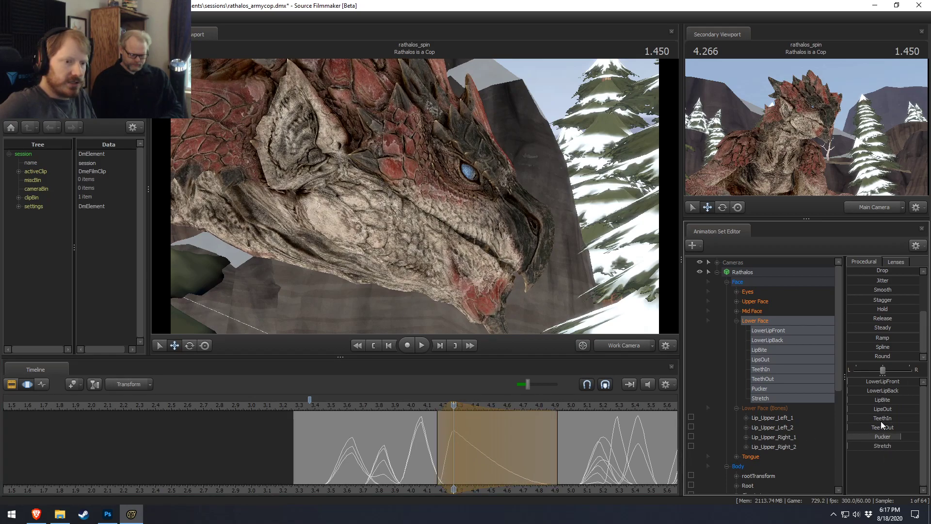
{"action": "left_click_drag", "start_coordinate": [881, 382], "coordinate": [903, 392]}
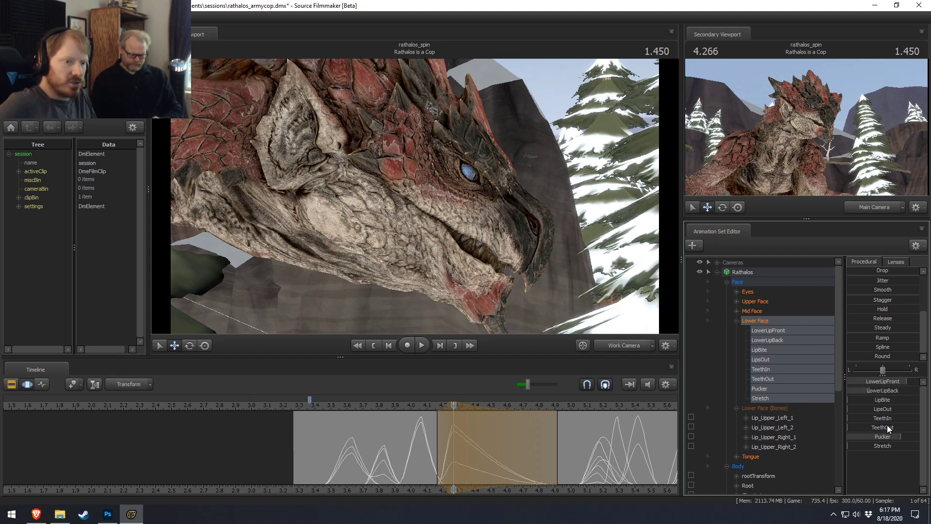
{"action": "left_click_drag", "start_coordinate": [887, 407], "coordinate": [897, 407]}
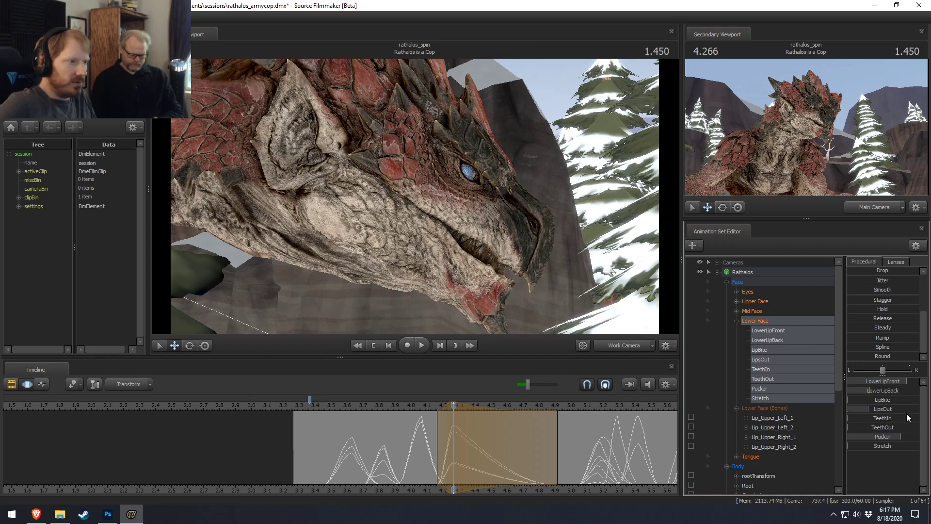
- Select Lip_Upper_Left_2 and Lip_Upper_Right_2 and adjust the upper lip's pose at about 4.27 seconds
{"action": "left_click", "coordinate": [768, 428]}
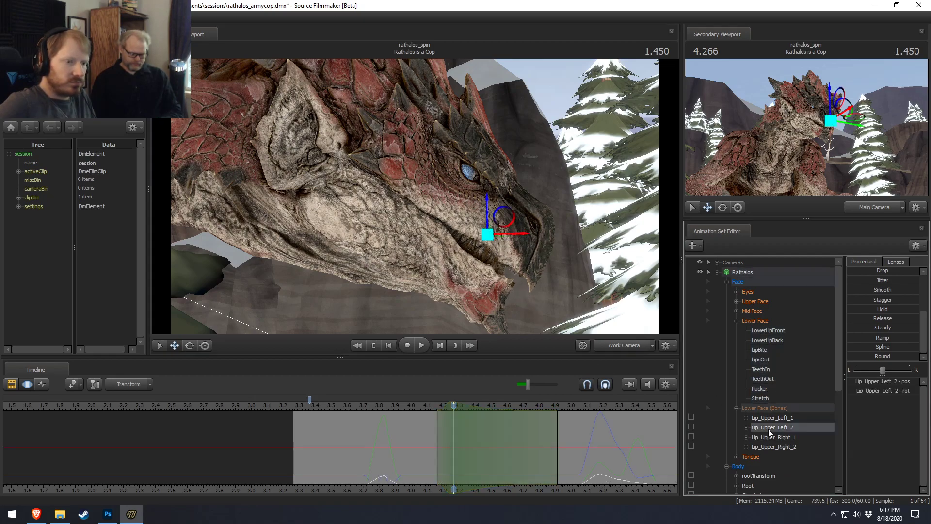
{"action": "left_click", "coordinate": [772, 447], "text": "ctrl"}
{"action": "key", "text": "e"}
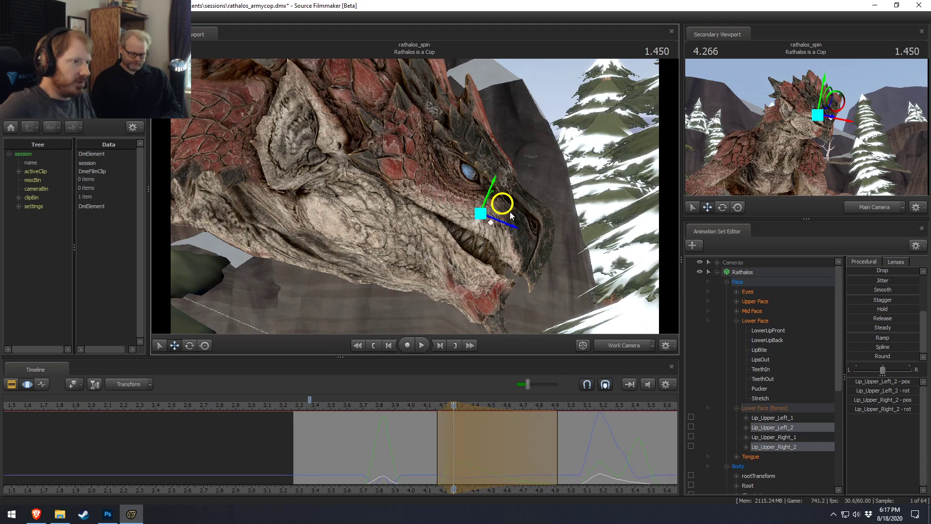
{"action": "key", "text": "w"}
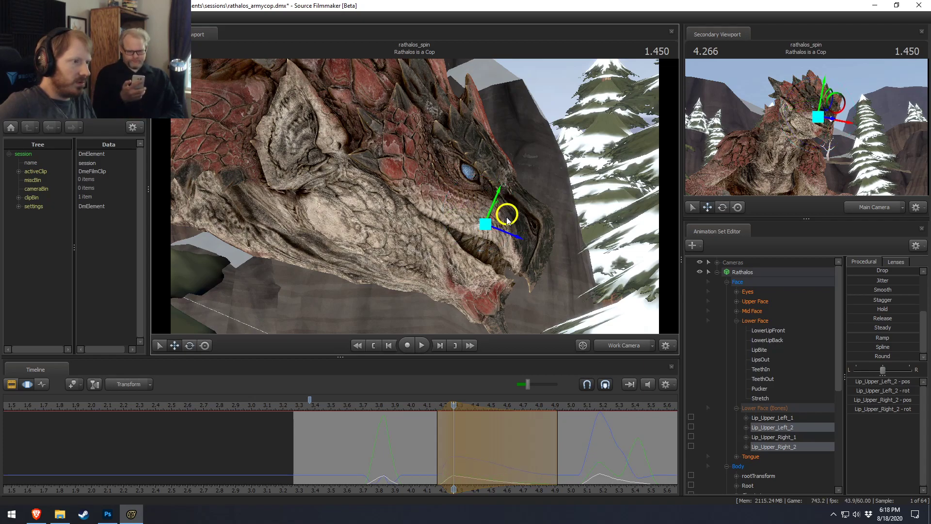
- Create a time selection around 4.0 seconds with falloff from about 3.8 to 4.27 seconds, rotate the Jaw bone open, and scrub through the result
{"action": "mouse_move", "coordinate": [458, 468]}
{"action": "left_mouse_down"}
{"action": "mouse_move", "coordinate": [393, 463]}
{"action": "mouse_move", "coordinate": [454, 452]}
{"action": "left_mouse_up"}
{"action": "left_click", "coordinate": [410, 465], "text": "shift"}
{"action": "scroll", "coordinate": [411, 465], "scroll_direction": "up", "scroll_amount": 2, "text": "shift"}
{"action": "scroll", "coordinate": [410, 465], "scroll_direction": "up", "scroll_amount": 2, "text": "shift"}
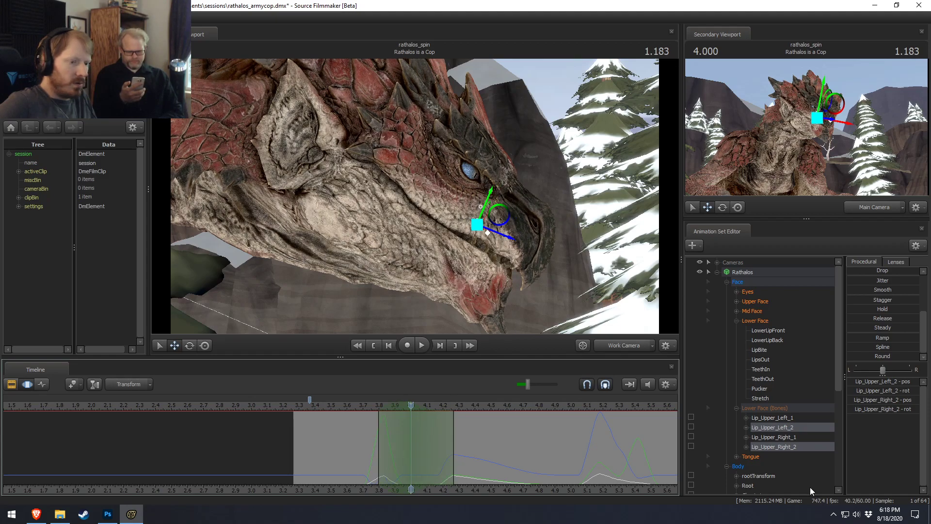
{"action": "scroll", "coordinate": [764, 466], "scroll_direction": "down", "scroll_amount": 4}
{"action": "left_click", "coordinate": [752, 441]}
{"action": "key", "text": "e"}
{"action": "left_click_drag", "start_coordinate": [365, 141], "coordinate": [367, 148]}
{"action": "left_click_drag", "start_coordinate": [346, 439], "coordinate": [398, 468]}
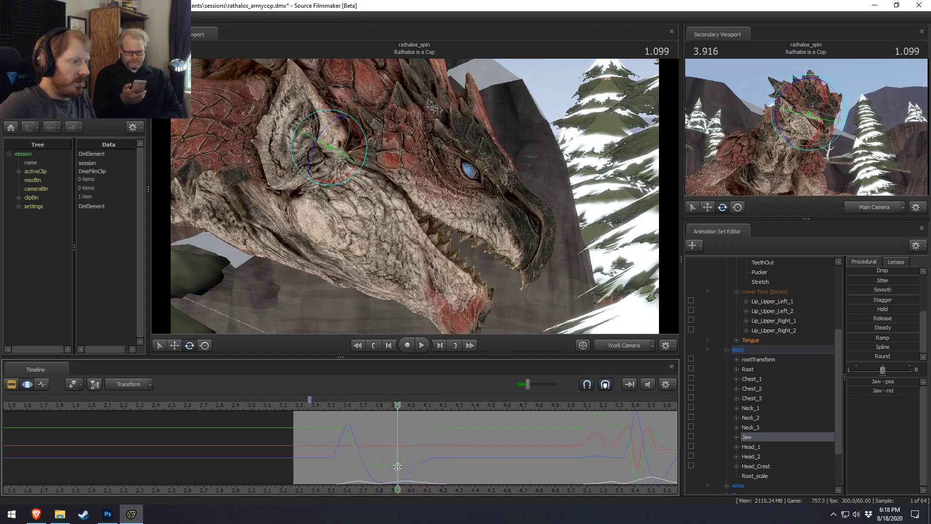
- Move and rotate the Jaw bone at about 3.92 seconds to refine the open-mouth pose, scrubbing through the motion
{"action": "key", "text": "w"}
{"action": "left_click_drag", "start_coordinate": [345, 134], "coordinate": [342, 137]}
{"action": "left_click_drag", "start_coordinate": [369, 449], "coordinate": [397, 417]}
{"action": "key", "text": "e"}
{"action": "left_click_drag", "start_coordinate": [355, 157], "coordinate": [350, 147]}
{"action": "key", "text": "w"}
- Create a time selection peaking at about 4.18 seconds with falloff from about 3.88 to 4.68 seconds, and move the Jaw bone
{"action": "left_click_drag", "start_coordinate": [385, 408], "coordinate": [440, 456]}
{"action": "scroll", "coordinate": [420, 451], "scroll_direction": "up", "scroll_amount": 4, "text": "shift"}
{"action": "key", "text": "Escape"}
{"action": "scroll", "coordinate": [439, 456], "scroll_direction": "up", "scroll_amount": 5, "text": "shift"}
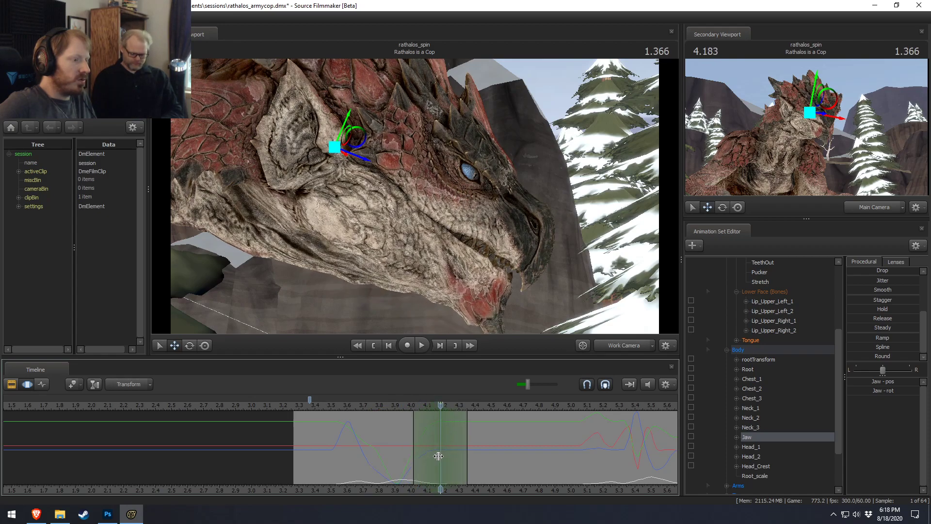
{"action": "scroll", "coordinate": [446, 459], "scroll_direction": "up", "scroll_amount": 3, "text": "shift"}
{"action": "left_click_drag", "start_coordinate": [493, 460], "coordinate": [524, 458]}
{"action": "mouse_move", "coordinate": [388, 118]}
{"action": "left_mouse_down"}
{"action": "mouse_move", "coordinate": [391, 138]}
{"action": "mouse_move", "coordinate": [374, 107]}
{"action": "left_mouse_up"}
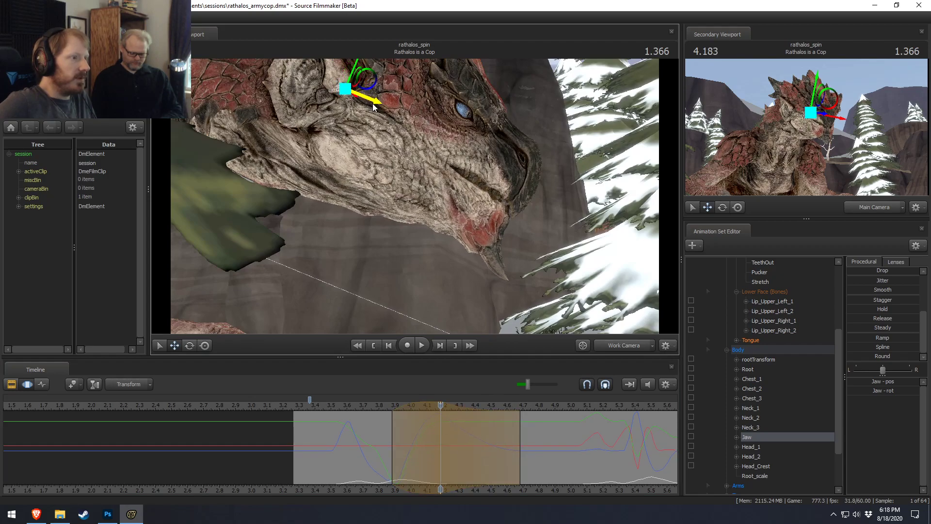
{"action": "mouse_move", "coordinate": [379, 443]}
{"action": "left_mouse_down"}
{"action": "mouse_move", "coordinate": [371, 441]}
{"action": "mouse_move", "coordinate": [440, 448]}
{"action": "left_mouse_up"}
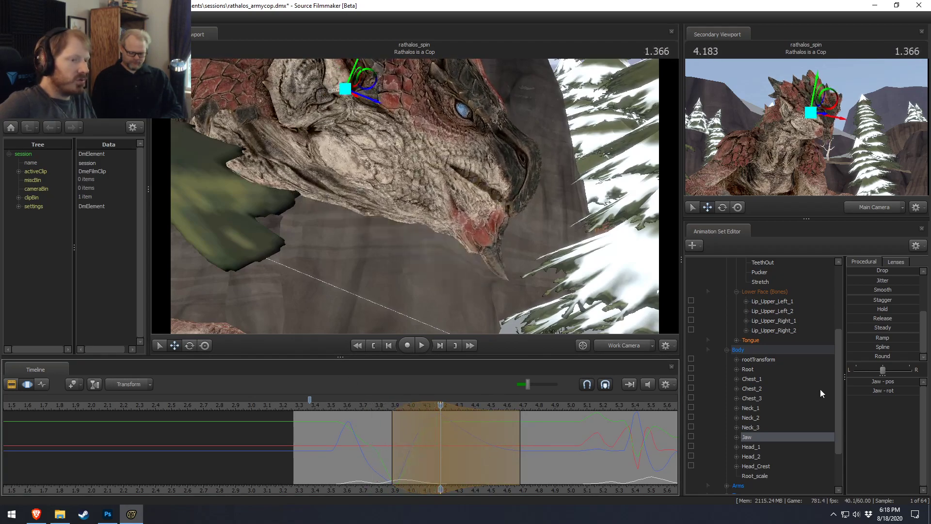
- Apply the Round preset to LowerLipFront and LowerLipBack over a time selection from about 4.1 to 4.28 seconds, and play back the result
{"action": "scroll", "coordinate": [794, 368], "scroll_direction": "up", "scroll_amount": 4}
{"action": "left_click_drag", "start_coordinate": [770, 333], "coordinate": [779, 342]}
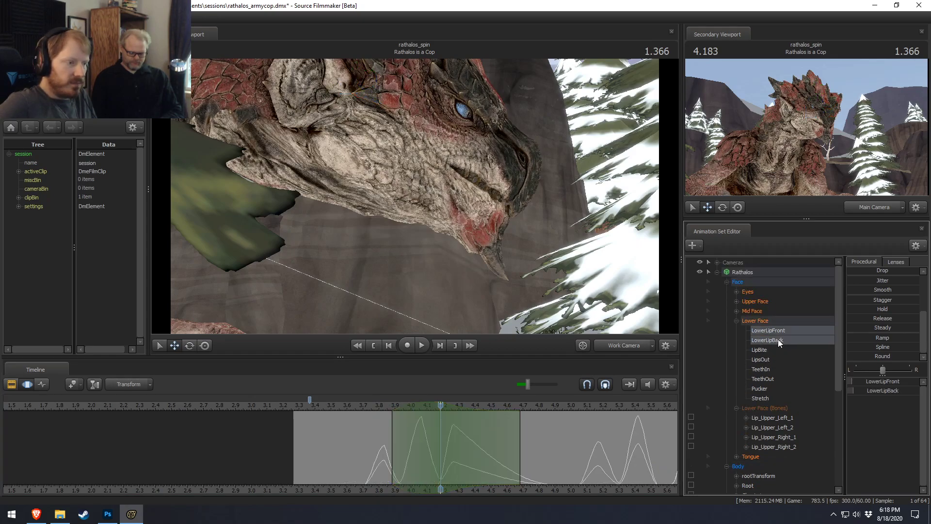
{"action": "left_click_drag", "start_coordinate": [427, 455], "coordinate": [456, 464], "text": "shift"}
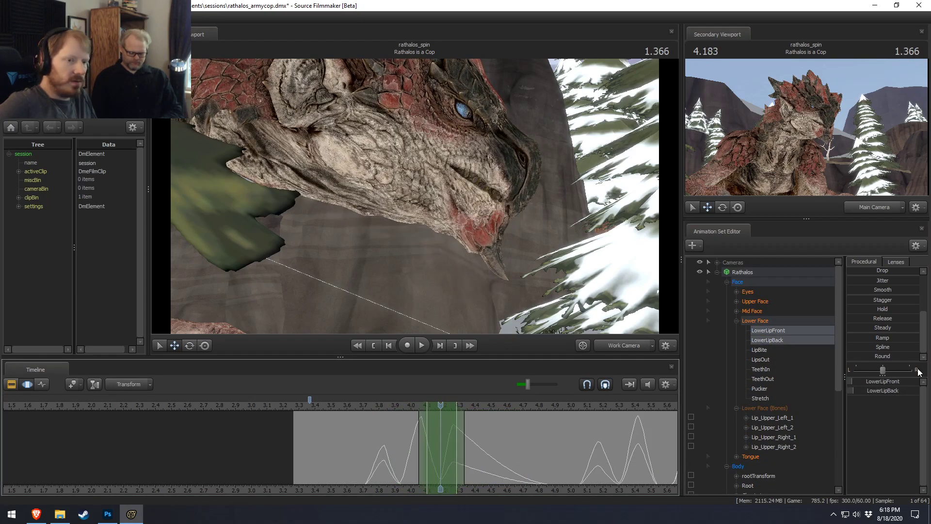
{"action": "left_click", "coordinate": [851, 357]}
{"action": "left_click_drag", "start_coordinate": [428, 439], "coordinate": [462, 442]}
{"action": "left_click", "coordinate": [374, 405]}
{"action": "key", "text": "space"}
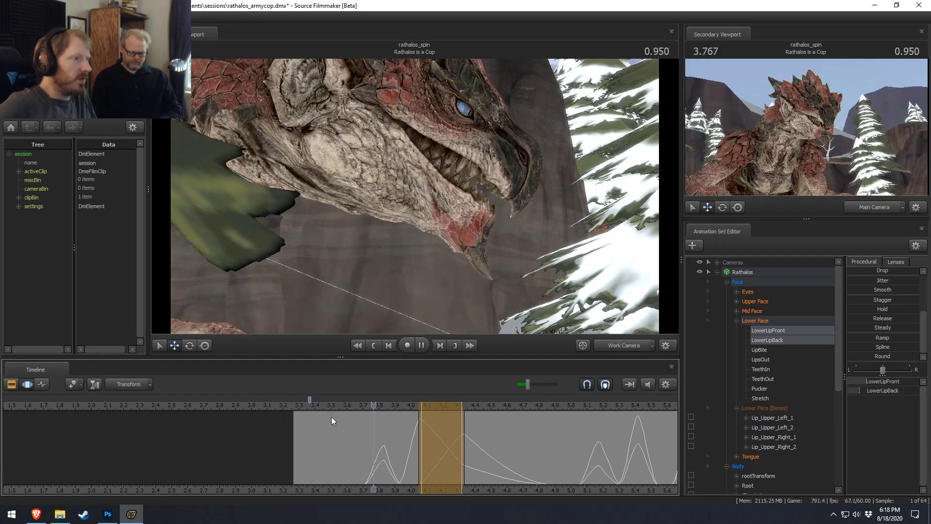
{"action": "key", "text": "space"}
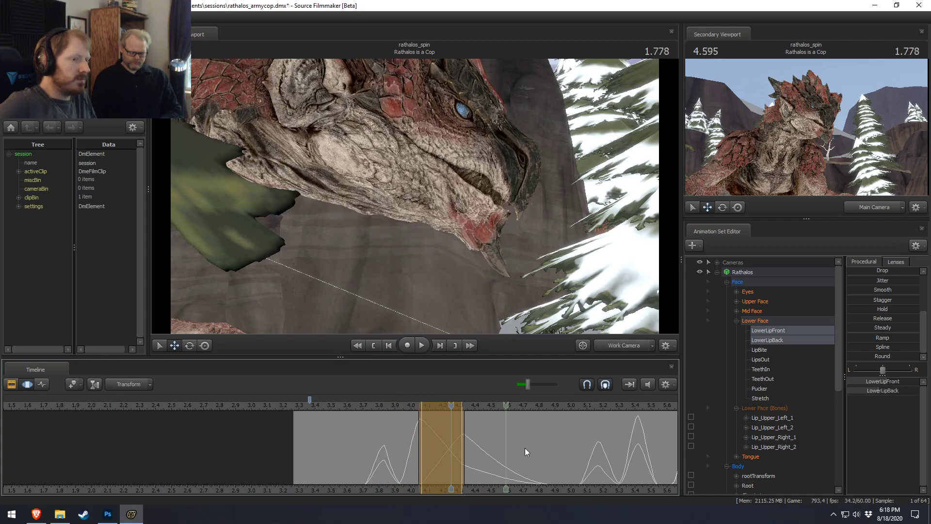
- Apply the Round preset fully to all Lower Face controls and lip bones over about 4.1 to 4.32 seconds, and play back the result
{"action": "left_click", "coordinate": [754, 322]}
{"action": "left_click", "coordinate": [763, 408], "text": "ctrl"}
{"action": "left_click_drag", "start_coordinate": [421, 437], "coordinate": [460, 445]}
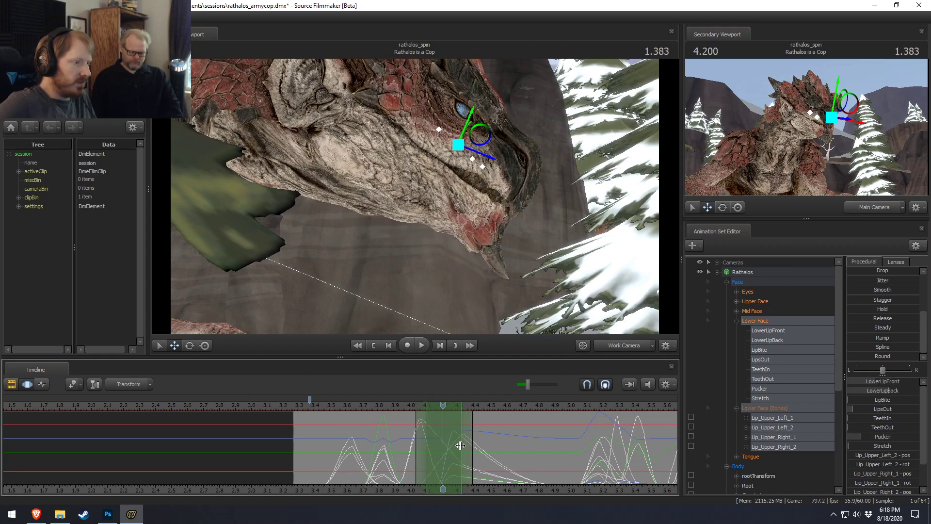
{"action": "left_click_drag", "start_coordinate": [849, 357], "coordinate": [919, 358]}
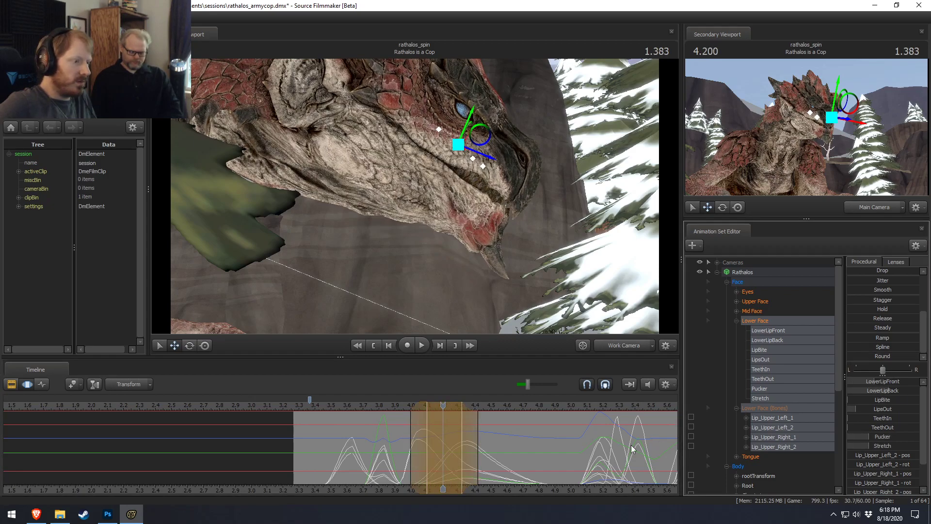
{"action": "left_click_drag", "start_coordinate": [428, 426], "coordinate": [475, 439]}
{"action": "left_click", "coordinate": [369, 407]}
{"action": "key", "text": "space"}
{"action": "key", "text": "space"}
{"action": "left_click", "coordinate": [308, 409]}
{"action": "key", "text": "space"}
{"action": "key", "text": "space"}
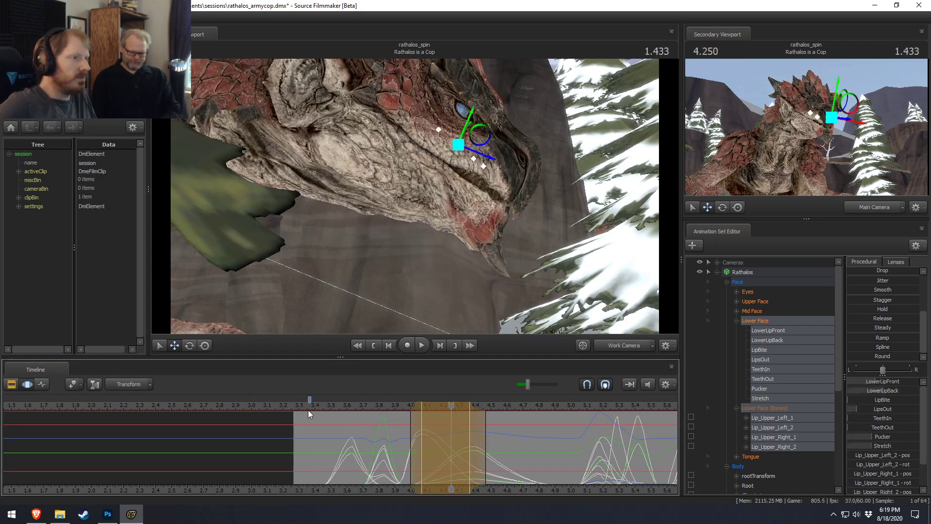
- Create a time selection around 4.07 seconds with falloff from about 3.93 to 4.25 seconds, and raise LowerLipFront, LowerLipBack and TeethOut
{"action": "left_click_drag", "start_coordinate": [398, 464], "coordinate": [421, 472]}
{"action": "left_click", "coordinate": [421, 472], "text": "shift"}
{"action": "scroll", "coordinate": [421, 472], "scroll_direction": "up", "scroll_amount": 5, "text": "shift"}
{"action": "scroll", "coordinate": [422, 472], "scroll_direction": "up", "scroll_amount": 2, "text": "shift"}
{"action": "left_click_drag", "start_coordinate": [892, 382], "coordinate": [918, 394]}
{"action": "left_click_drag", "start_coordinate": [441, 432], "coordinate": [450, 432]}
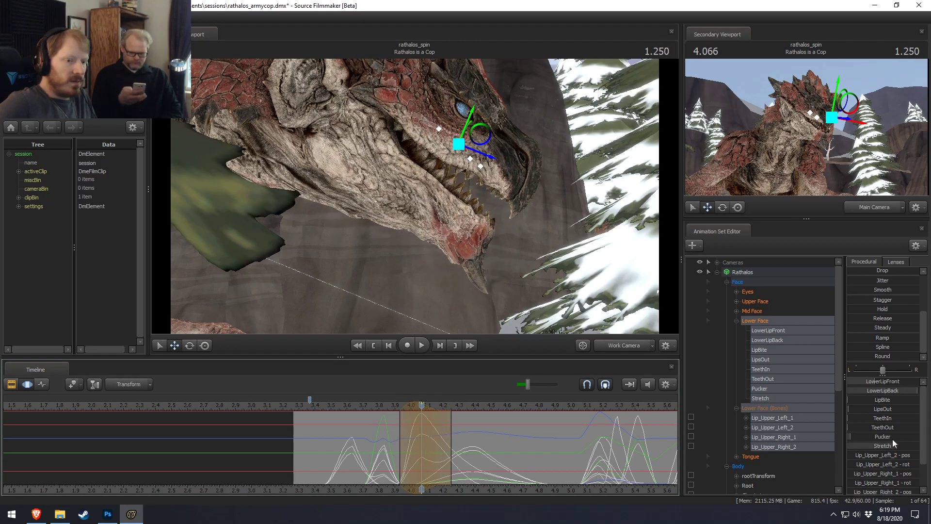
- Select the Jaw bone and slightly rotate it at about 4.07 seconds
{"action": "key", "text": "e"}
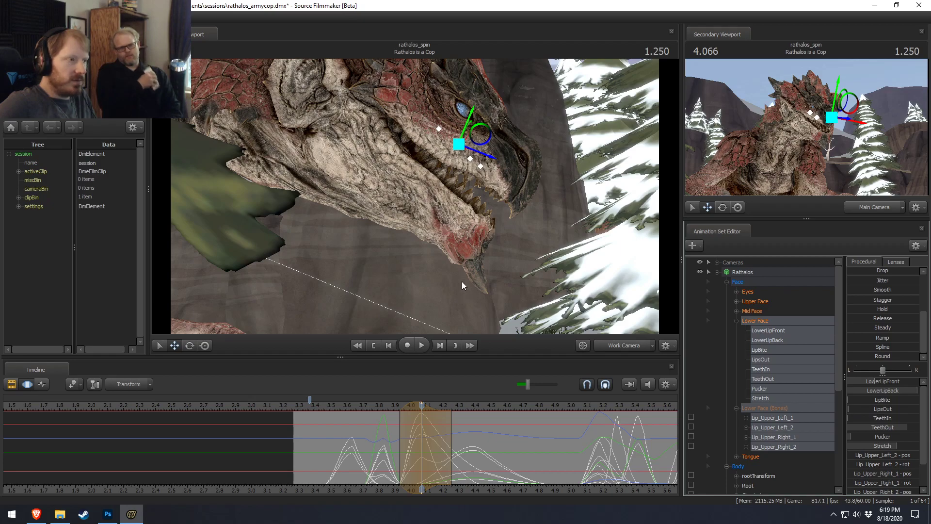
{"action": "scroll", "coordinate": [771, 427], "scroll_direction": "down", "scroll_amount": 3}
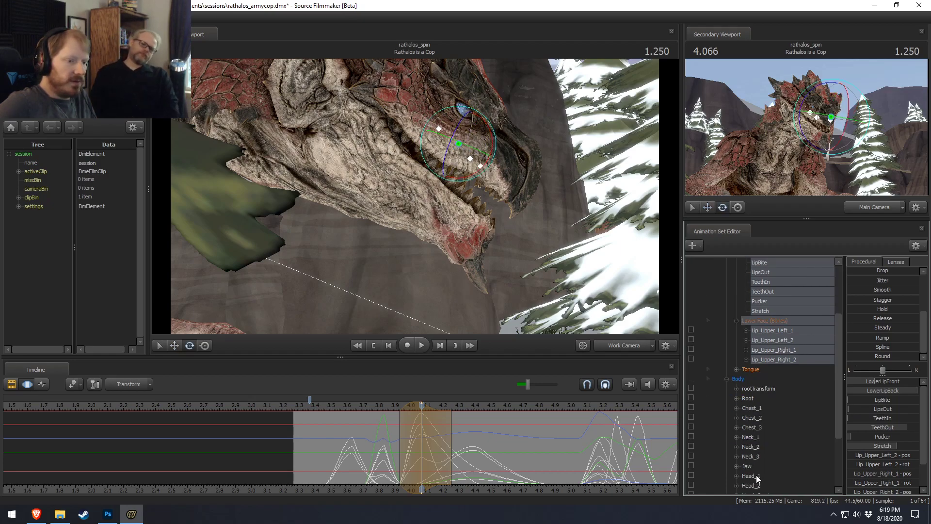
{"action": "left_click", "coordinate": [747, 466]}
{"action": "left_click_drag", "start_coordinate": [380, 91], "coordinate": [381, 94]}
- Create a time selection around 4.23 seconds with falloff from about 4.05 to 4.73 seconds, and raise Lip_Upper_Left_2 and Lip_Upper_Right_2
{"action": "mouse_move", "coordinate": [423, 460]}
{"action": "left_mouse_down"}
{"action": "mouse_move", "coordinate": [455, 465]}
{"action": "mouse_move", "coordinate": [413, 466]}
{"action": "mouse_move", "coordinate": [435, 462]}
{"action": "left_mouse_up"}
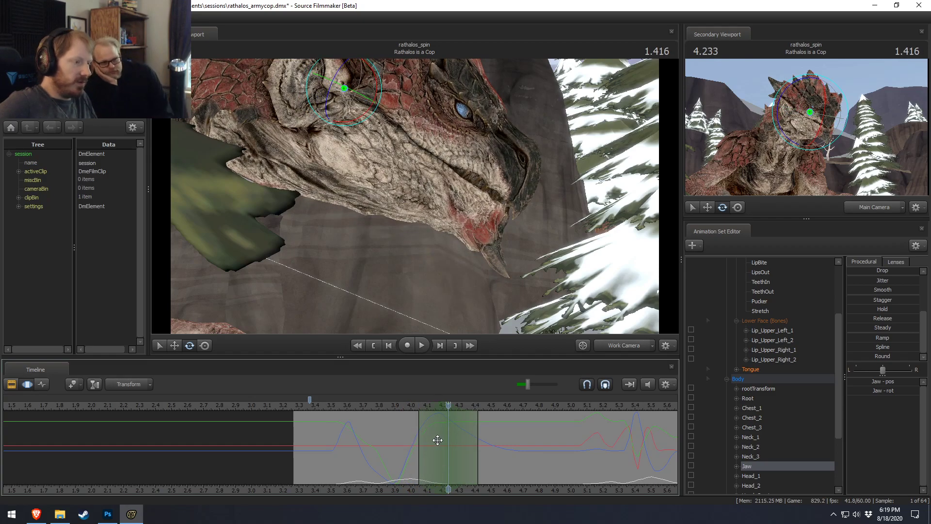
{"action": "left_click_drag", "start_coordinate": [484, 443], "coordinate": [527, 451]}
{"action": "scroll", "coordinate": [773, 377], "scroll_direction": "up", "scroll_amount": 3}
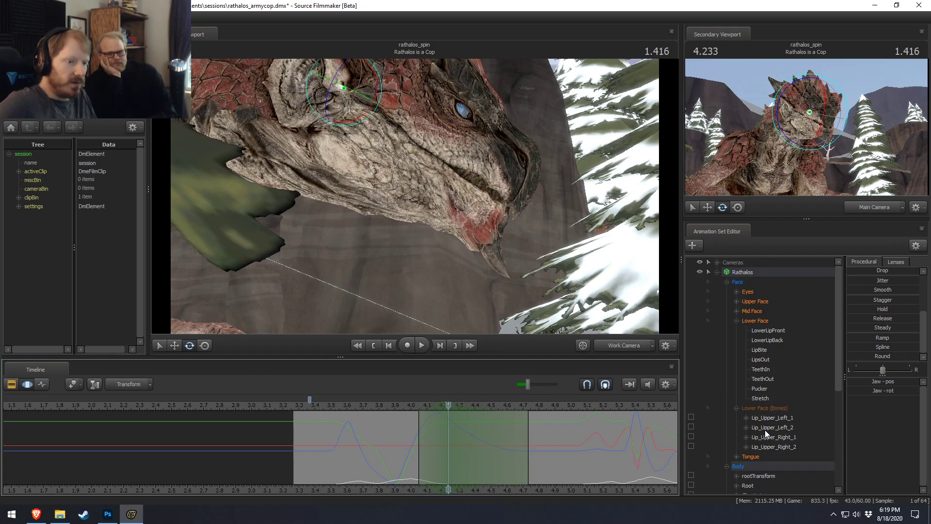
{"action": "left_click", "coordinate": [765, 429]}
{"action": "left_click", "coordinate": [772, 445], "text": "ctrl"}
{"action": "left_click_drag", "start_coordinate": [496, 151], "coordinate": [502, 137]}
{"action": "key", "text": "shift"}
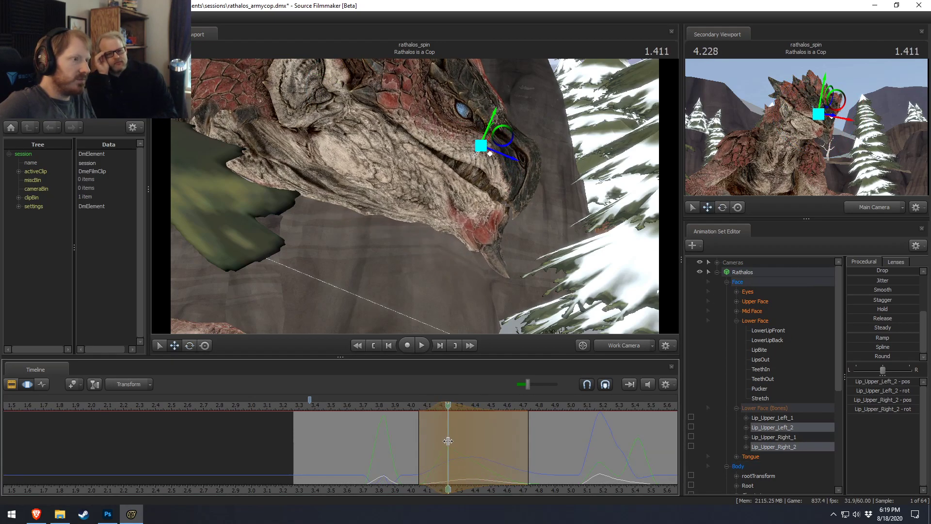
{"action": "key", "text": "space"}
{"action": "key", "text": "space"}
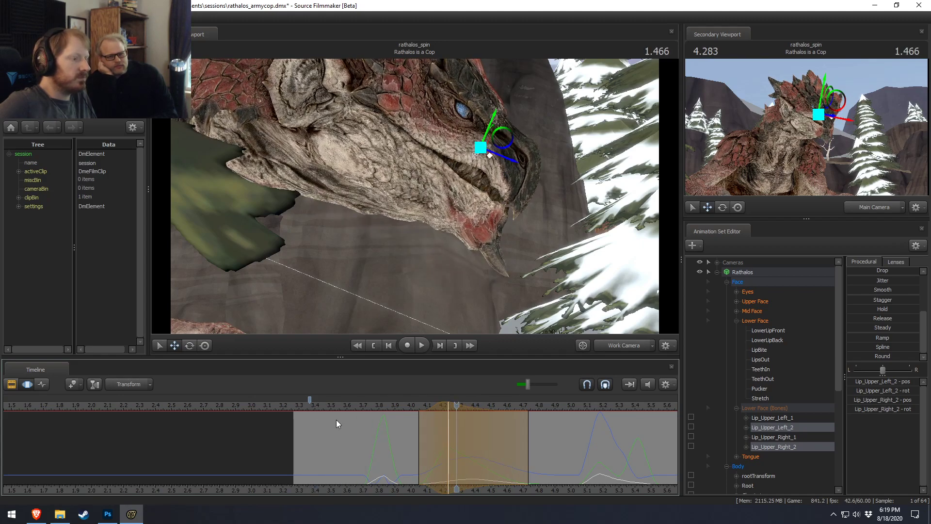
- Apply the Round preset to Lip_Upper_Left_2 and Lip_Upper_Right_2 over a time selection from about 3.83 to 4.06 seconds
{"action": "key", "text": "shift"}
{"action": "key", "text": "Return"}
{"action": "left_click_drag", "start_coordinate": [378, 468], "coordinate": [417, 462], "text": "shift"}
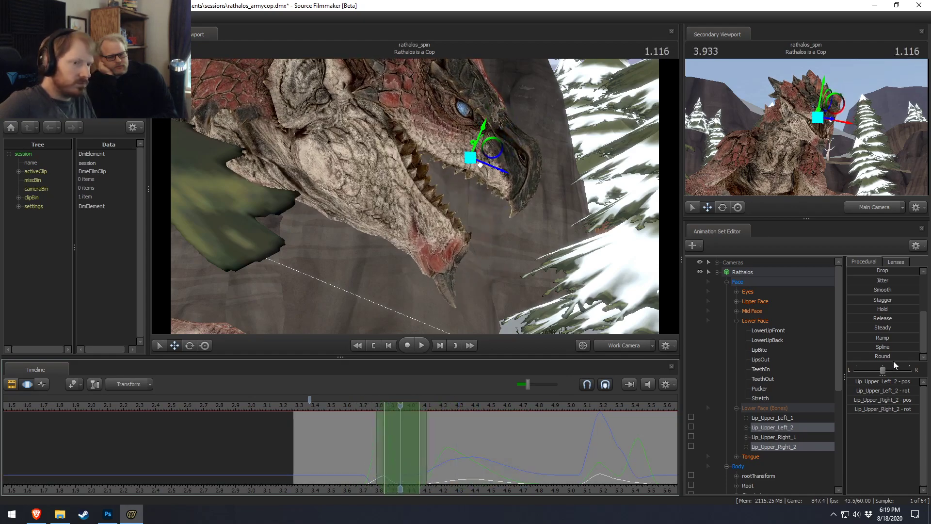
{"action": "left_click", "coordinate": [859, 356]}
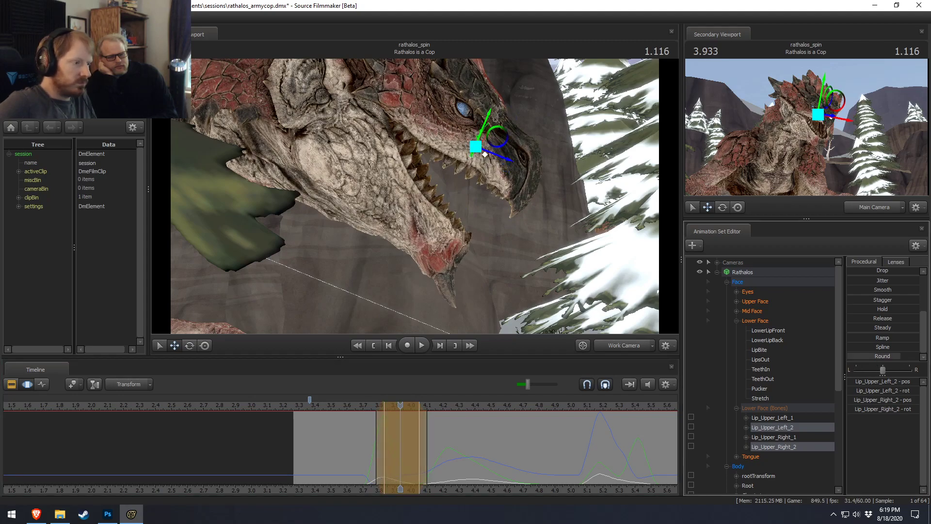
{"action": "left_click_drag", "start_coordinate": [374, 428], "coordinate": [385, 427]}
{"action": "left_click_drag", "start_coordinate": [372, 422], "coordinate": [334, 416]}
- Play back the opening words in the close-up work camera and through the Main Camera to check the lip-sync
{"action": "key", "text": "space"}
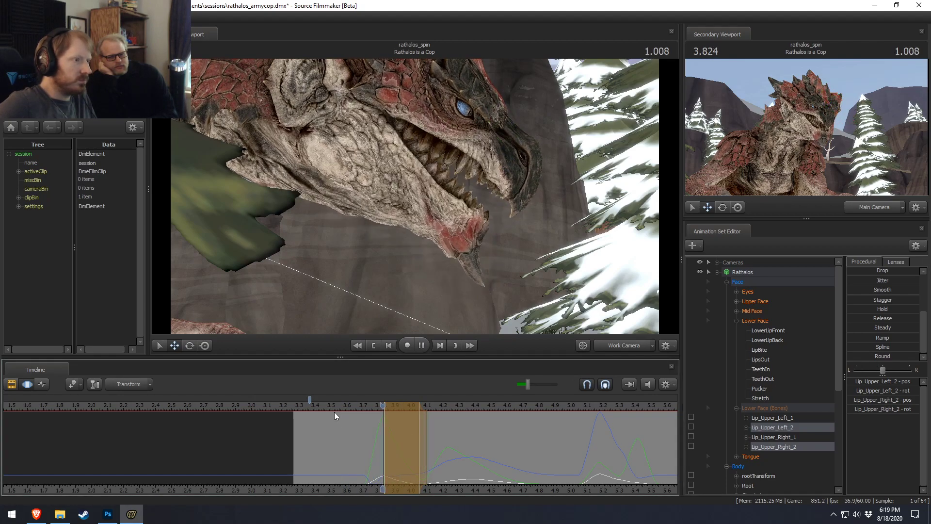
{"action": "key", "text": "space"}
{"action": "left_click", "coordinate": [293, 408]}
{"action": "key", "text": "space"}
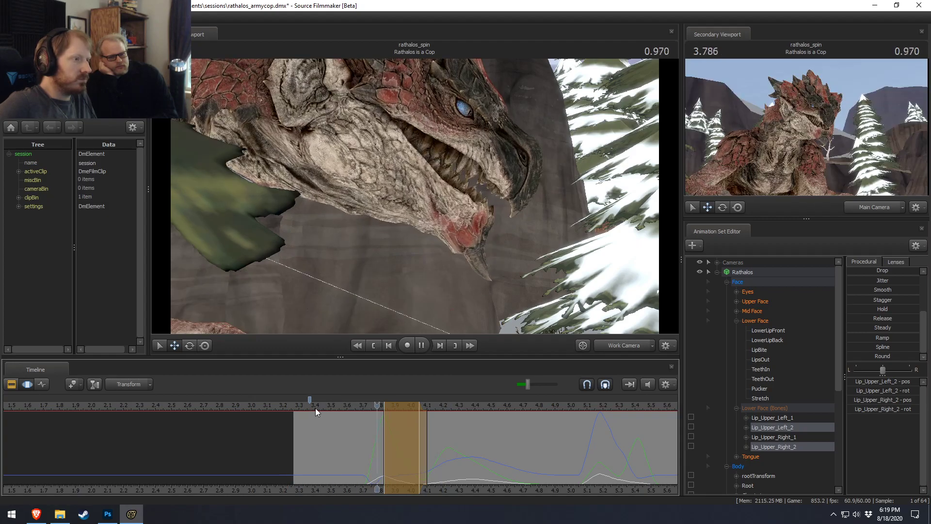
{"action": "key", "text": "space"}
{"action": "left_click", "coordinate": [624, 345]}
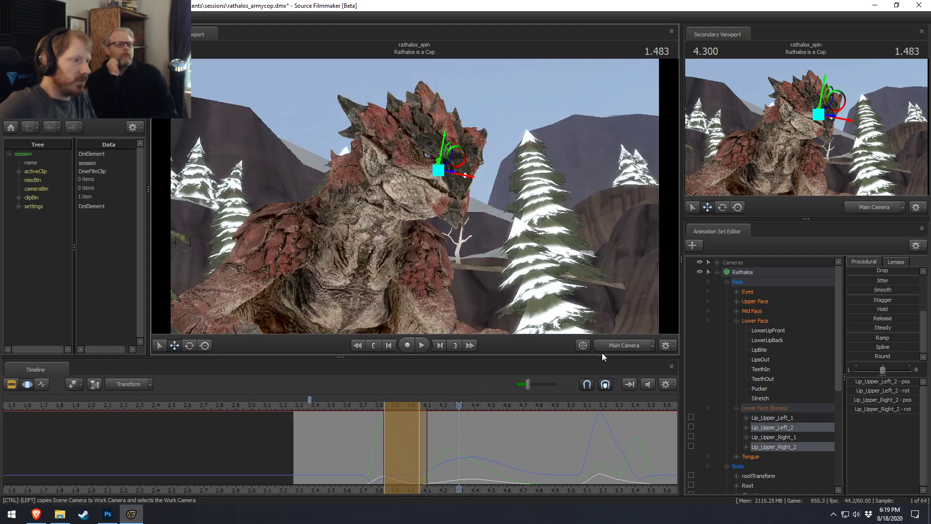
{"action": "left_click", "coordinate": [301, 407]}
{"action": "key", "text": "space"}
{"action": "key", "text": "space"}
{"action": "key", "text": "shift"}
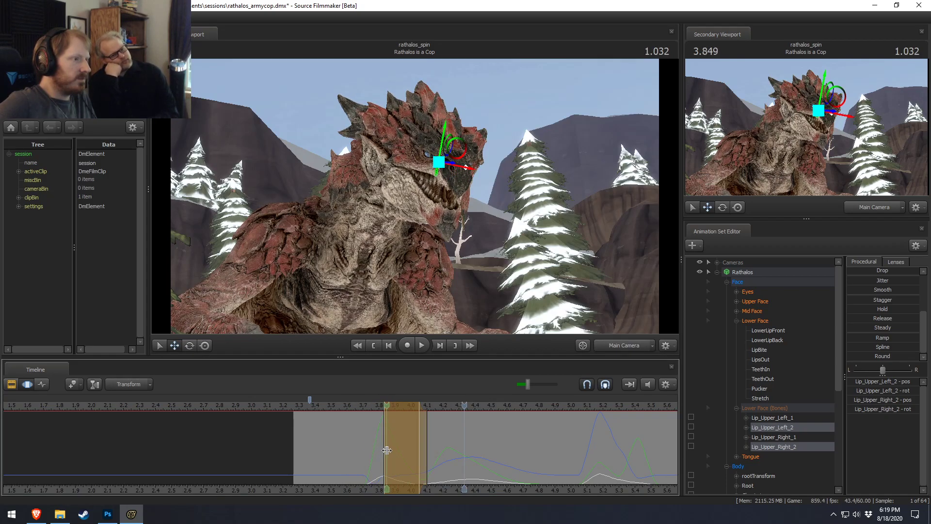
- Create a time selection around 3.85 seconds with falloff from about 3.68 to 4.02 seconds, rotate the Jaw bone, and play back the result
{"action": "right_click_drag", "start_coordinate": [387, 452], "coordinate": [409, 425], "text": "shift"}
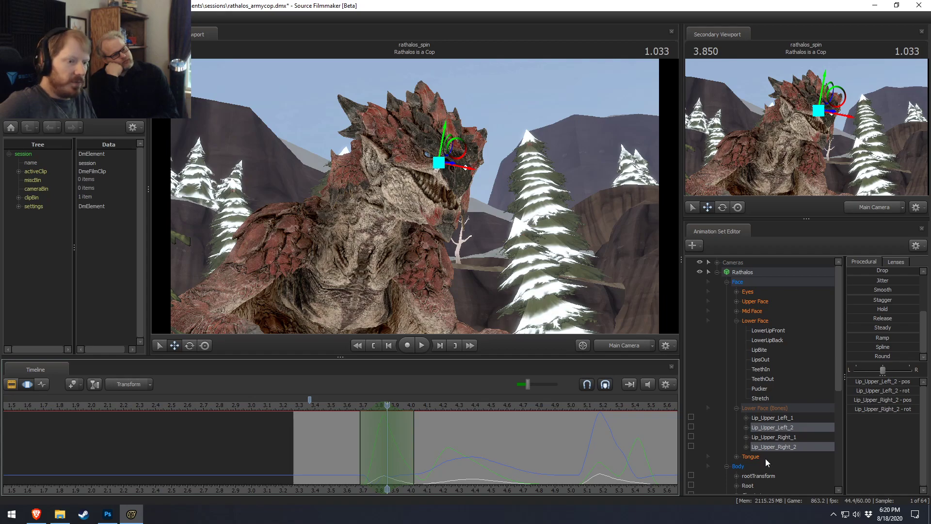
{"action": "left_click", "coordinate": [624, 345]}
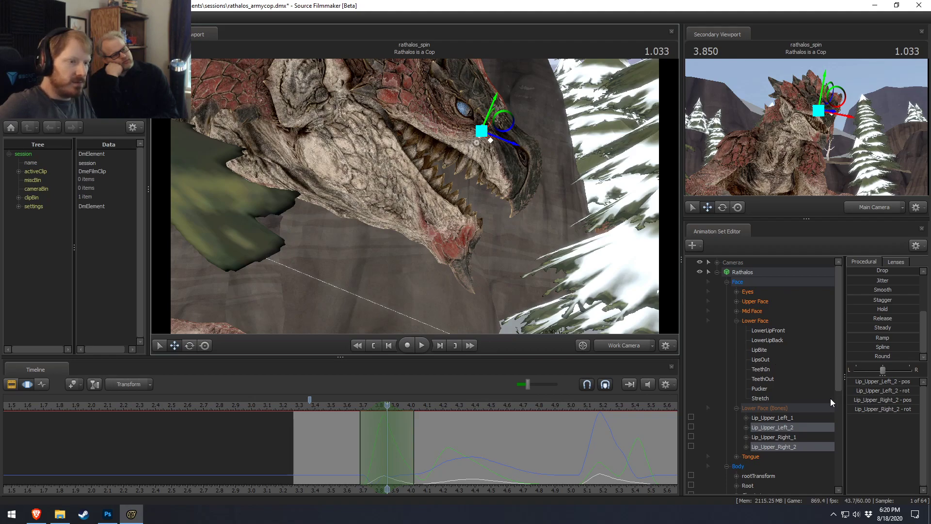
{"action": "scroll", "coordinate": [763, 465], "scroll_direction": "down", "scroll_amount": 3}
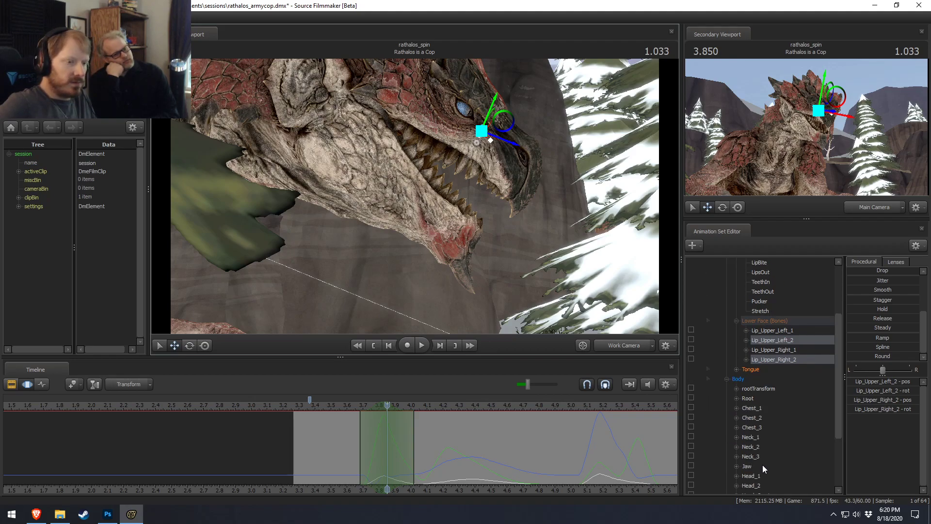
{"action": "left_click", "coordinate": [763, 466]}
{"action": "left_click_drag", "start_coordinate": [363, 99], "coordinate": [368, 90]}
{"action": "left_click_drag", "start_coordinate": [348, 444], "coordinate": [422, 458]}
{"action": "key", "text": "space"}
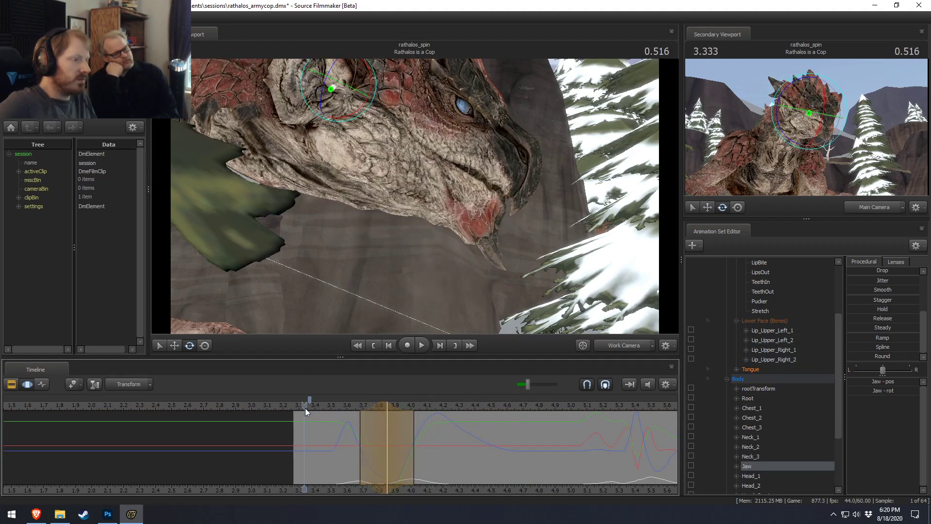
{"action": "key", "text": "space"}
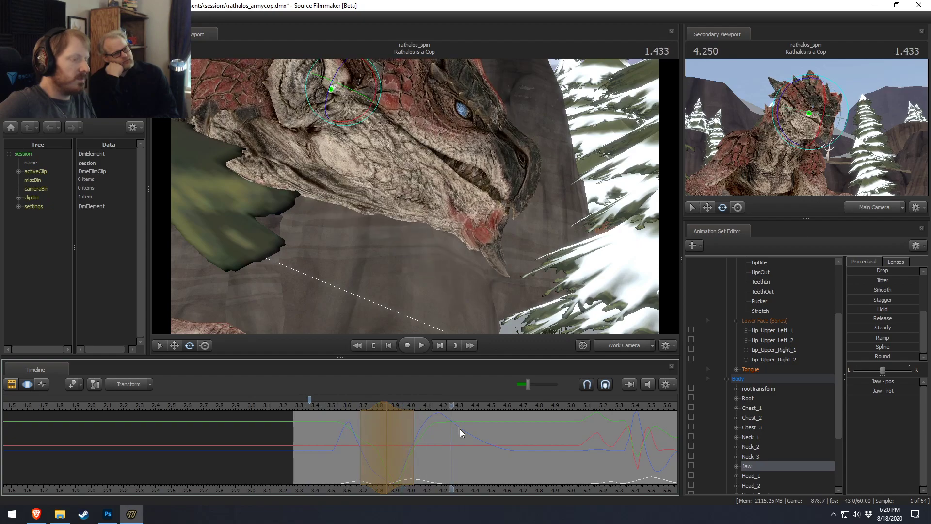
{"action": "left_click", "coordinate": [613, 347]}
{"action": "key", "text": "space"}
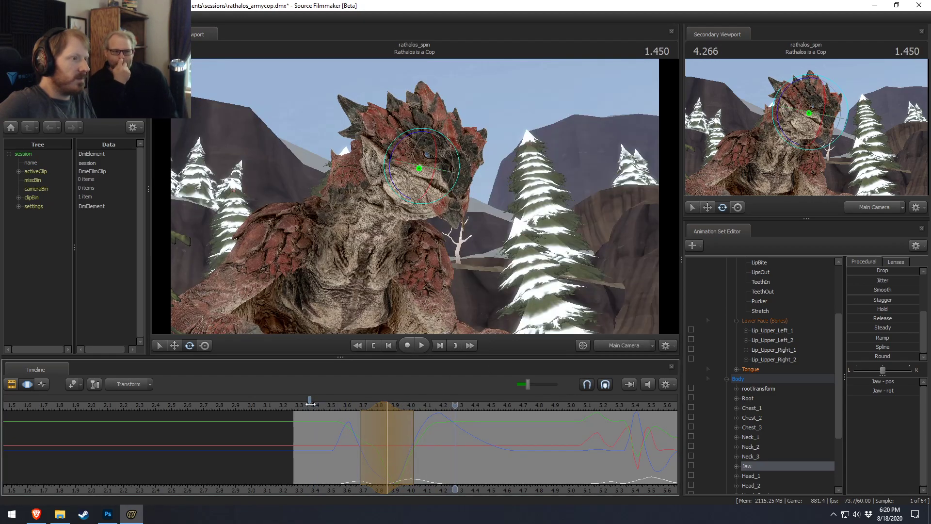
- Create a time selection around 3.93 seconds with falloff from about 3.8 to 4.07 seconds, and rotate and move the Jaw bone
{"action": "left_click", "coordinate": [401, 460]}
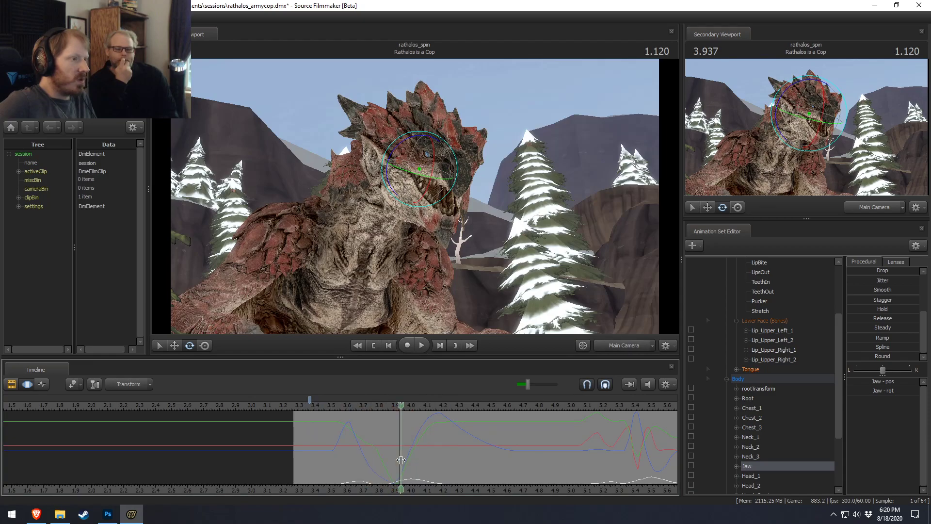
{"action": "scroll", "coordinate": [401, 460], "scroll_direction": "up", "scroll_amount": 4, "text": "shift"}
{"action": "left_click", "coordinate": [613, 345]}
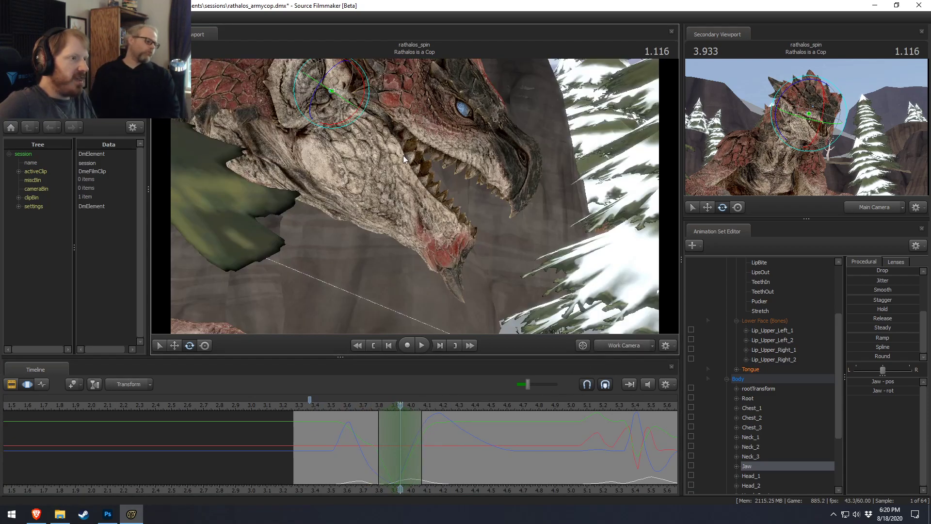
{"action": "mouse_move", "coordinate": [359, 84]}
{"action": "left_mouse_down"}
{"action": "mouse_move", "coordinate": [371, 99]}
{"action": "mouse_move", "coordinate": [364, 76]}
{"action": "left_mouse_up"}
{"action": "key", "text": "w"}
{"action": "left_click_drag", "start_coordinate": [368, 130], "coordinate": [375, 124]}
{"action": "left_click_drag", "start_coordinate": [355, 438], "coordinate": [442, 453]}
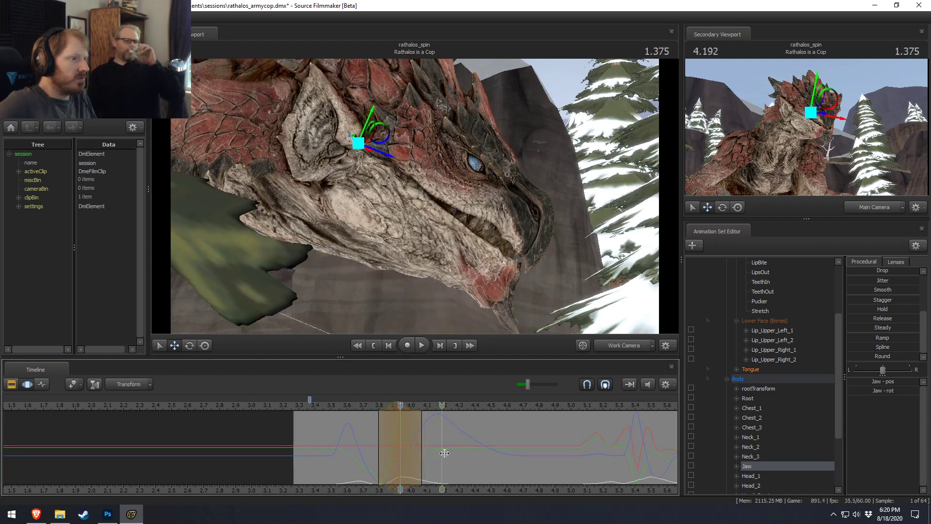
- Review the revised jaw motion through the Main Camera, starting from about 3.55 seconds
{"action": "left_click", "coordinate": [644, 343]}
{"action": "left_click", "coordinate": [340, 409]}
{"action": "key", "text": "space"}
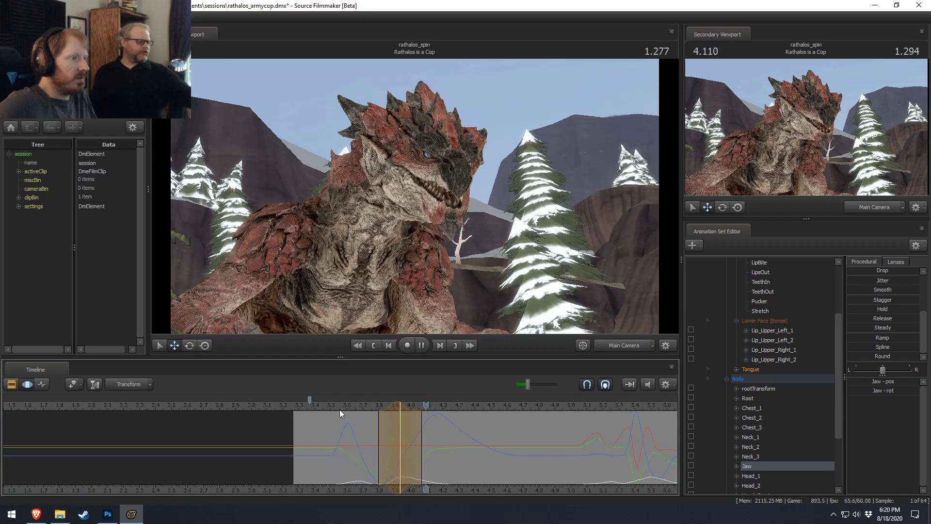
{"action": "key", "text": "space"}
{"action": "left_click", "coordinate": [339, 405]}
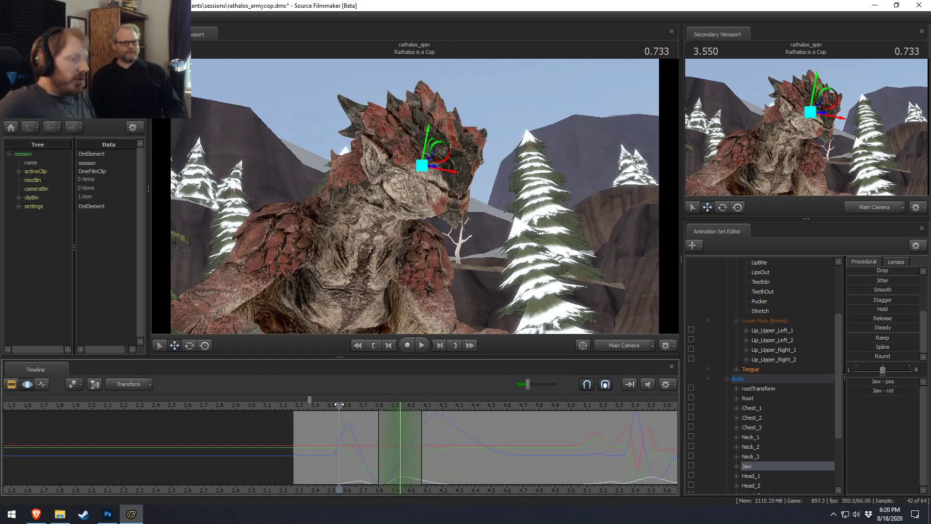
{"action": "middle_click_drag", "start_coordinate": [486, 495], "coordinate": [410, 491]}
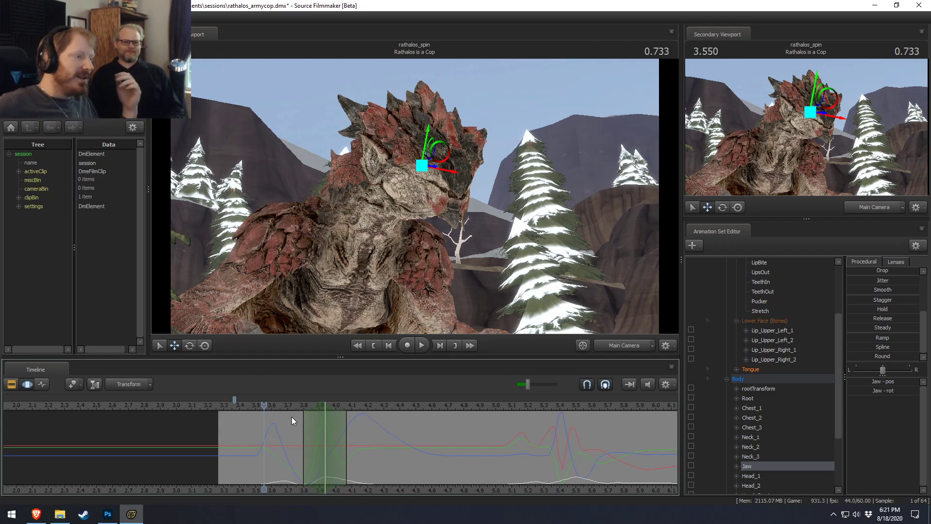
- Switch to Snagit Editor, examine the "meow!" text and accent marks on the Rathalos screenshot, and close the editor
{"action": "left_click_drag", "start_coordinate": [277, 403], "coordinate": [363, 509]}
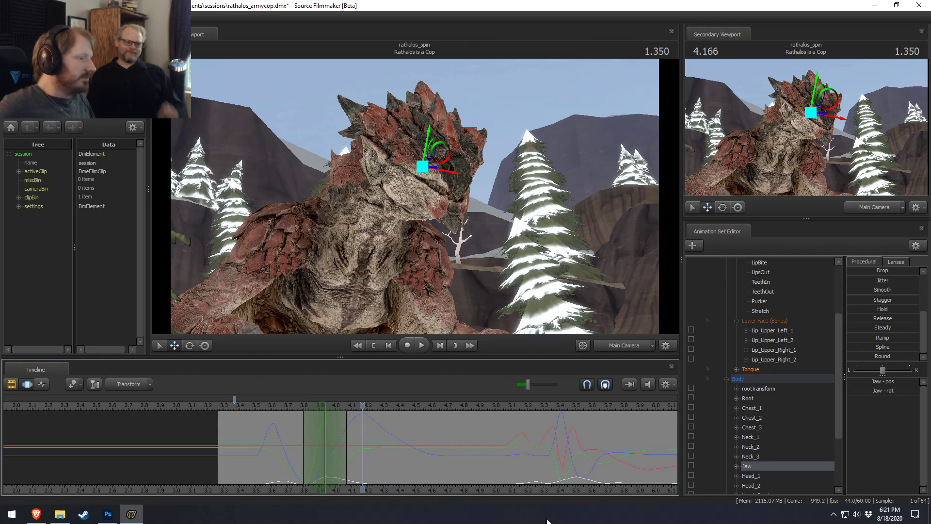
{"action": "mouse_move", "coordinate": [107, 518]}
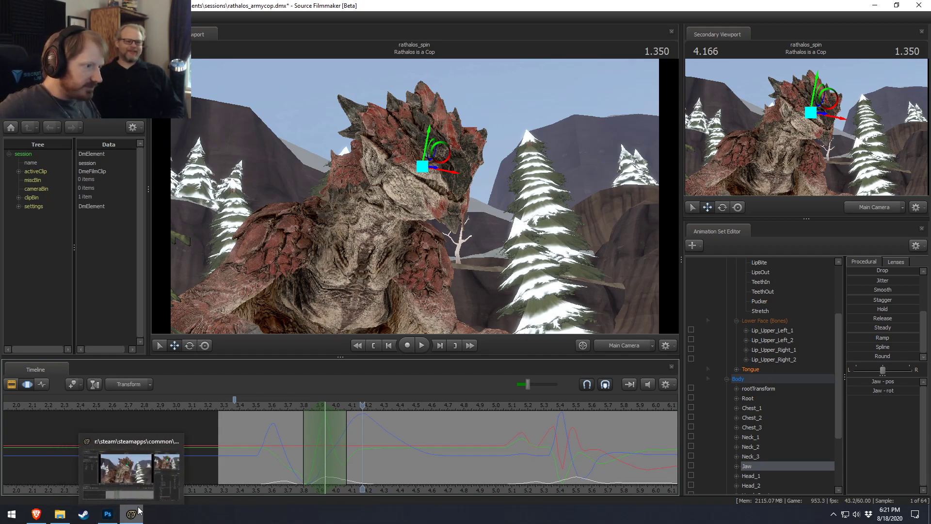
{"action": "left_click", "coordinate": [12, 514]}
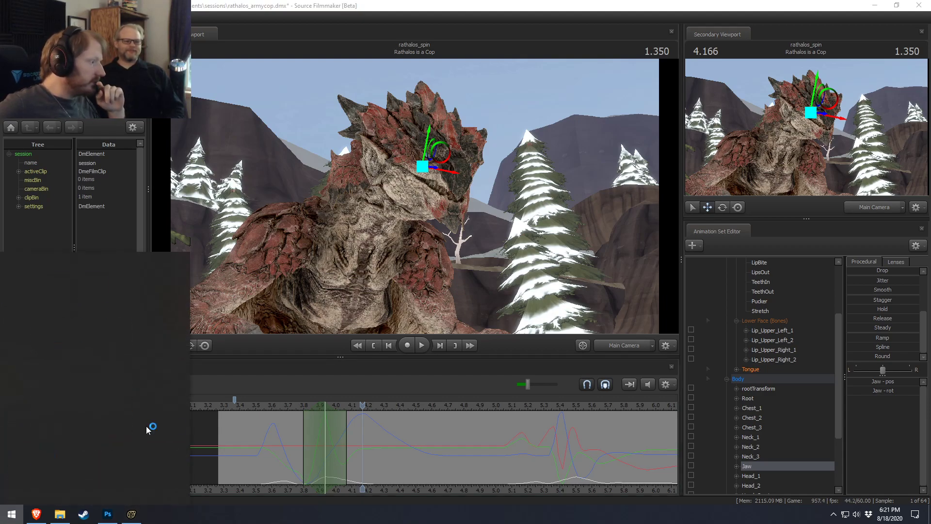
{"action": "left_click", "coordinate": [119, 423]}
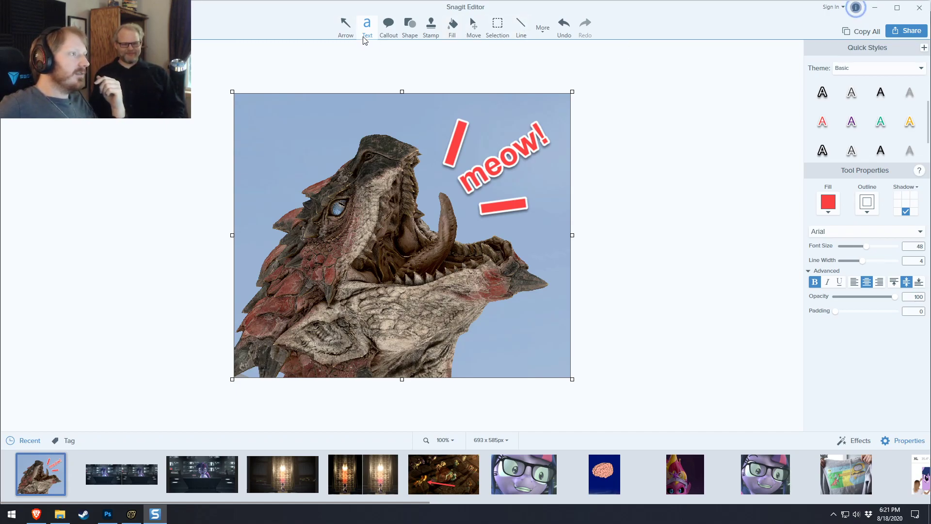
{"action": "left_click", "coordinate": [507, 165]}
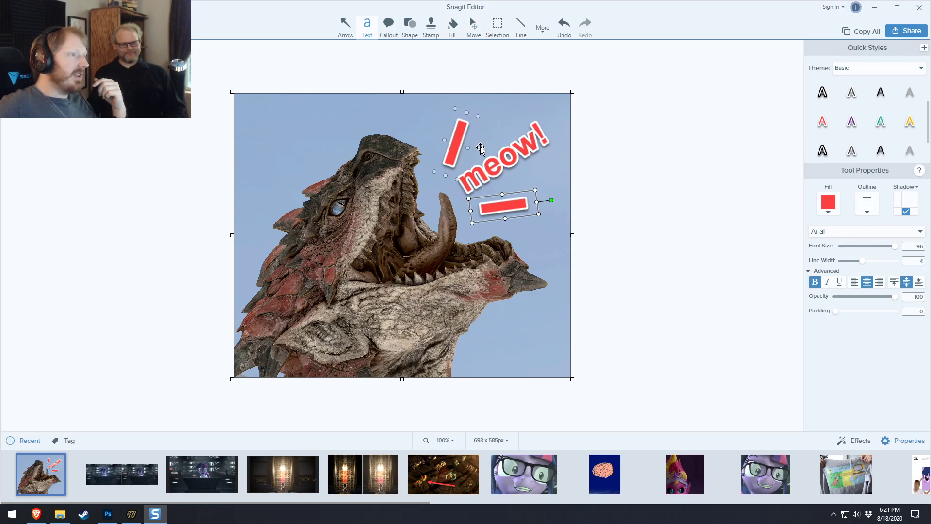
{"action": "left_click", "coordinate": [453, 138]}
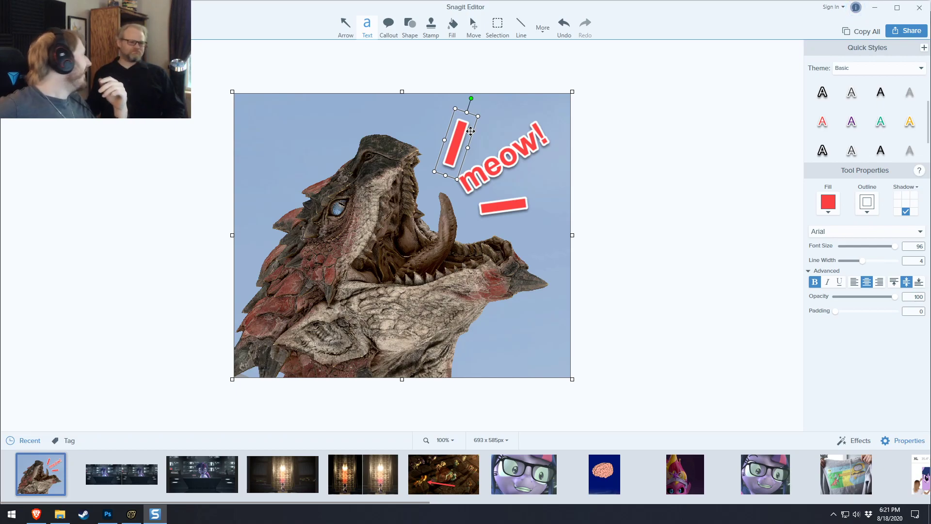
{"action": "left_click", "coordinate": [528, 153]}
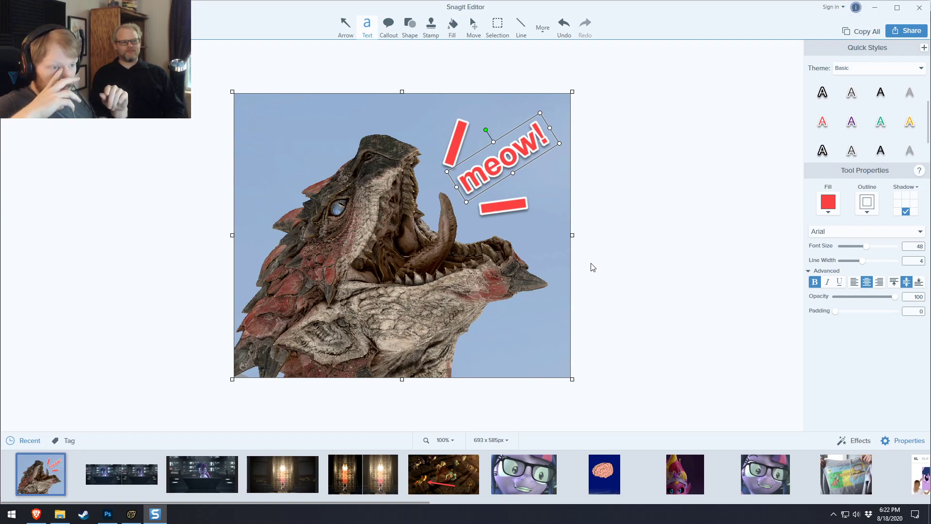
{"action": "left_click", "coordinate": [919, 7]}
{"action": "key", "text": "Print"}
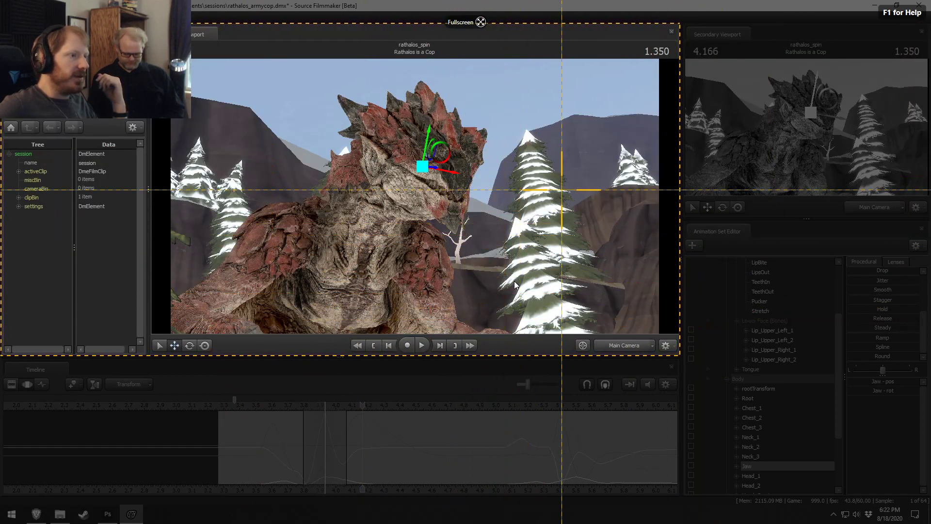
{"action": "left_click", "coordinate": [557, 198]}
{"action": "left_click_drag", "start_coordinate": [677, 26], "coordinate": [492, 73]}
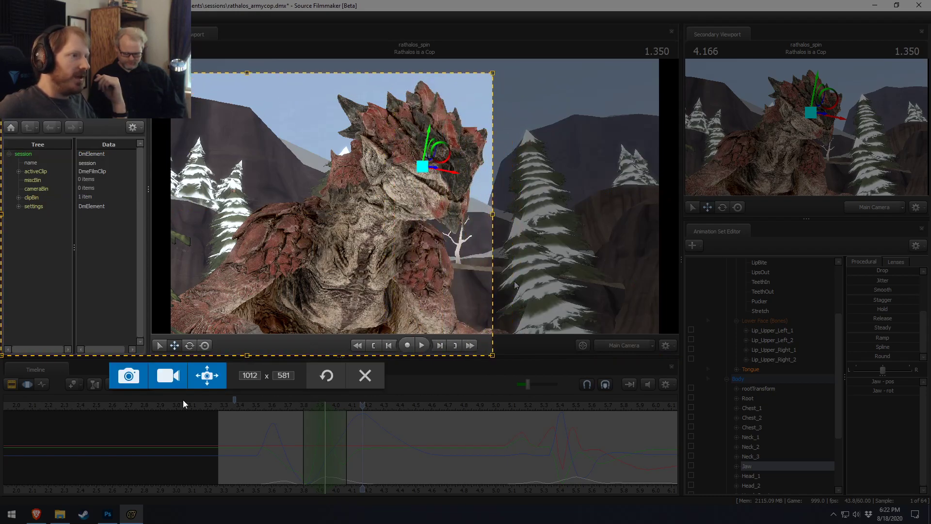
{"action": "left_click", "coordinate": [370, 378]}
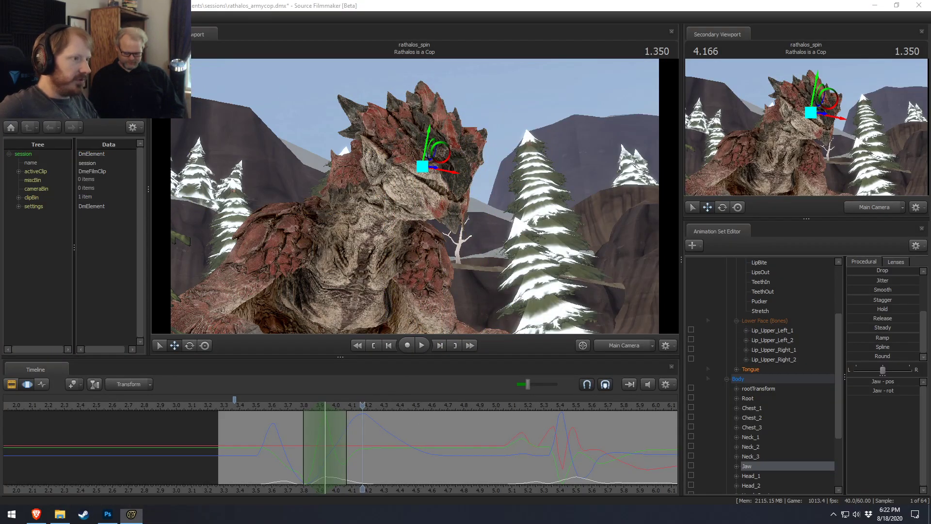
{"action": "key", "text": "Print"}
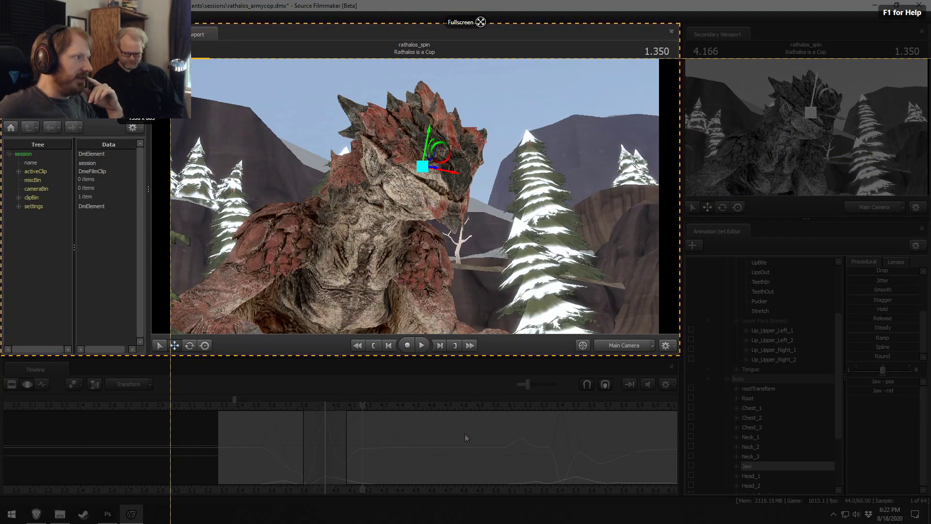
{"action": "left_click_drag", "start_coordinate": [171, 59], "coordinate": [643, 336]}
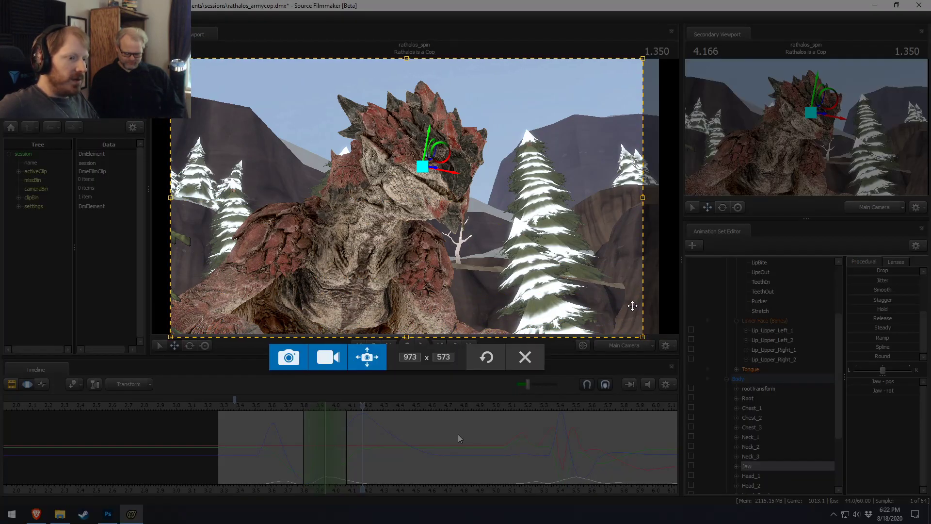
{"action": "key", "text": "Escape"}
- Capture a region of about 234 x 255 px around the snowy tree's edge in the viewport and send it to Snagit Editor
{"action": "key", "text": "Print"}
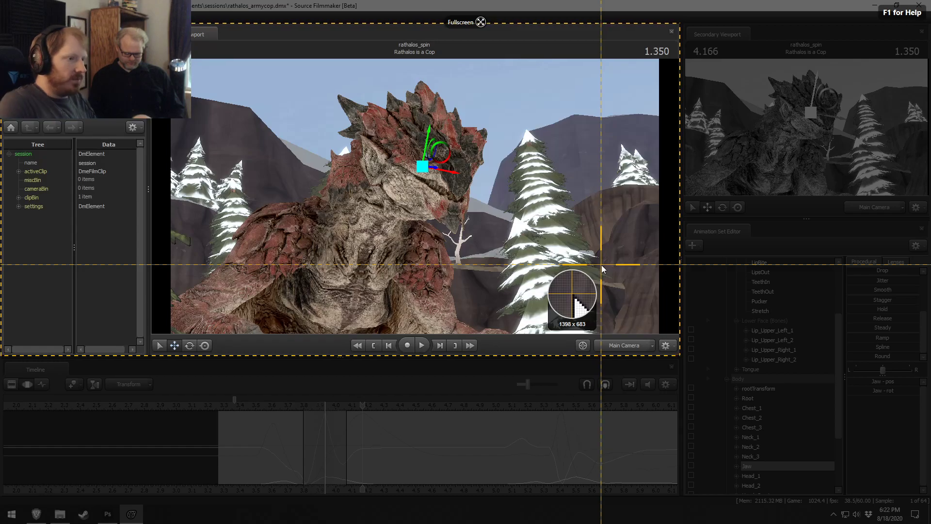
{"action": "left_click_drag", "start_coordinate": [614, 263], "coordinate": [590, 283]}
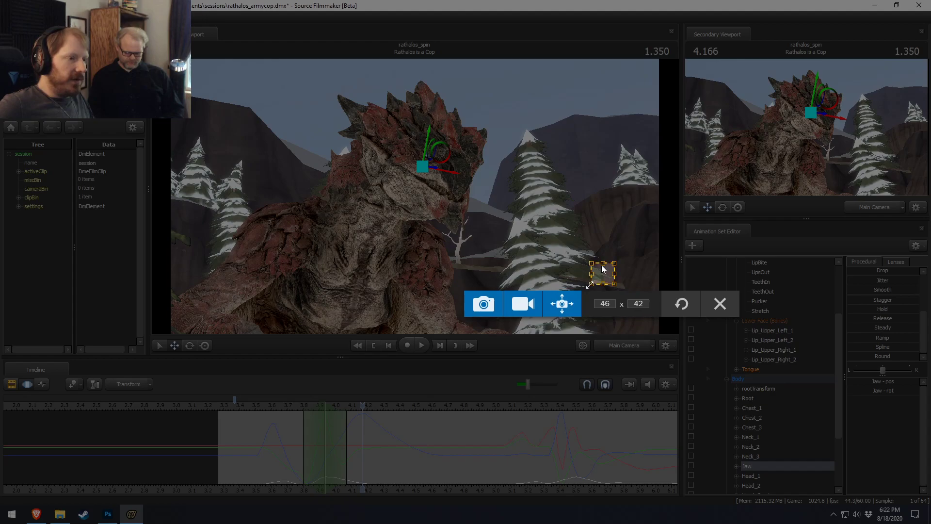
{"action": "left_click_drag", "start_coordinate": [591, 284], "coordinate": [528, 322]}
{"action": "left_click_drag", "start_coordinate": [614, 263], "coordinate": [642, 197]}
{"action": "left_click", "coordinate": [469, 340]}
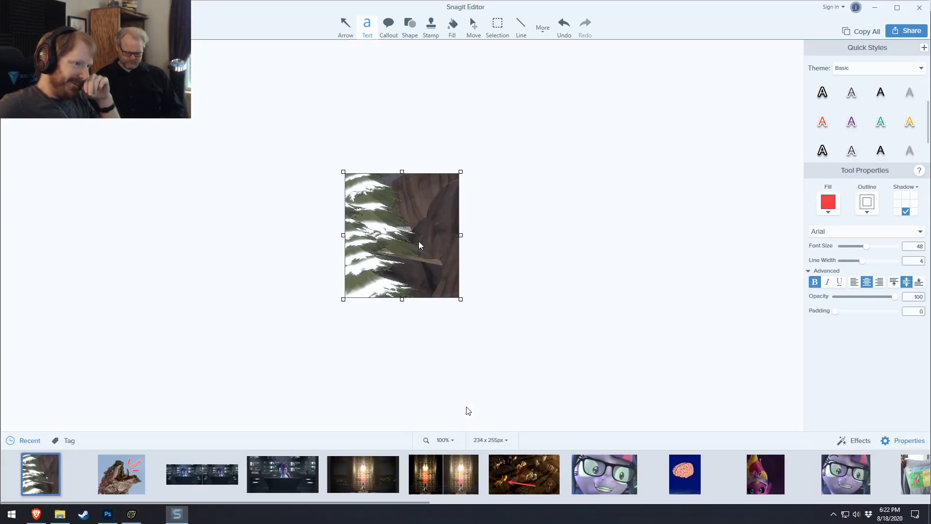
- Try moving a small selected piece of the tree capture beyond the canvas, and undo the move
{"action": "left_click", "coordinate": [422, 248]}
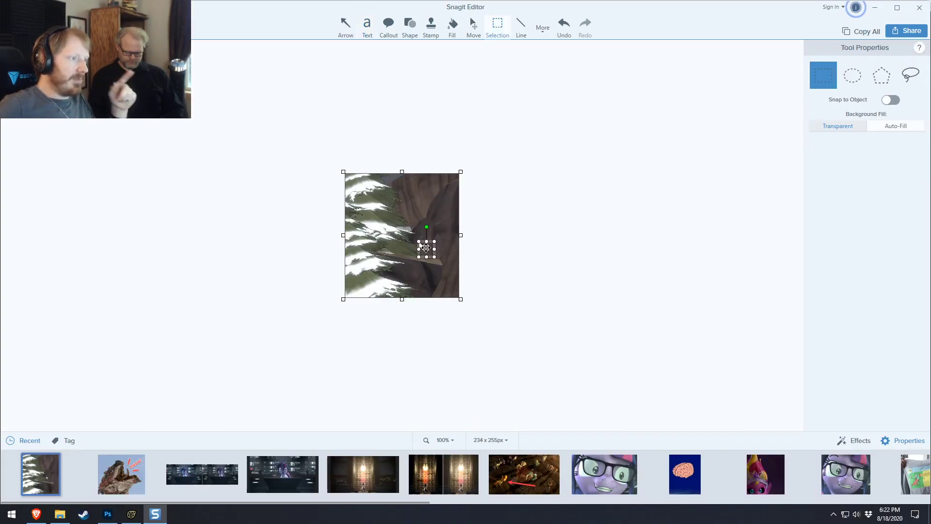
{"action": "left_click_drag", "start_coordinate": [425, 249], "coordinate": [650, 125]}
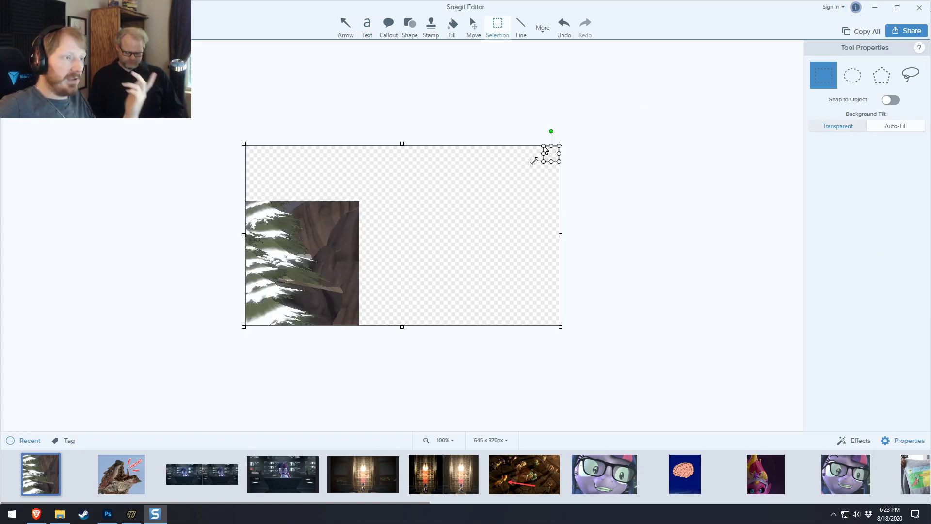
{"action": "key", "text": "ctrl+z"}
{"action": "key", "text": "Delete"}
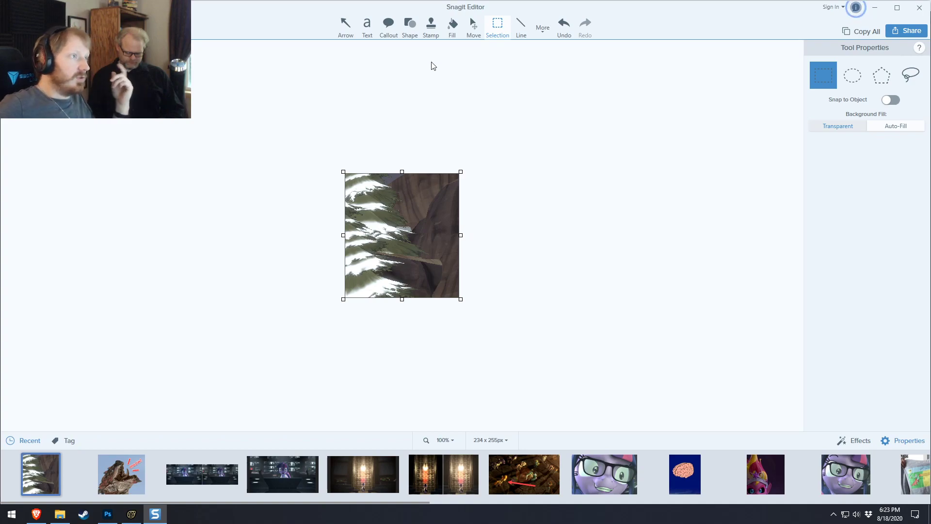
- Pixelate a rectangular area over the tree capture with the Blur tool and set its intensity to 31
{"action": "left_click", "coordinate": [542, 32]}
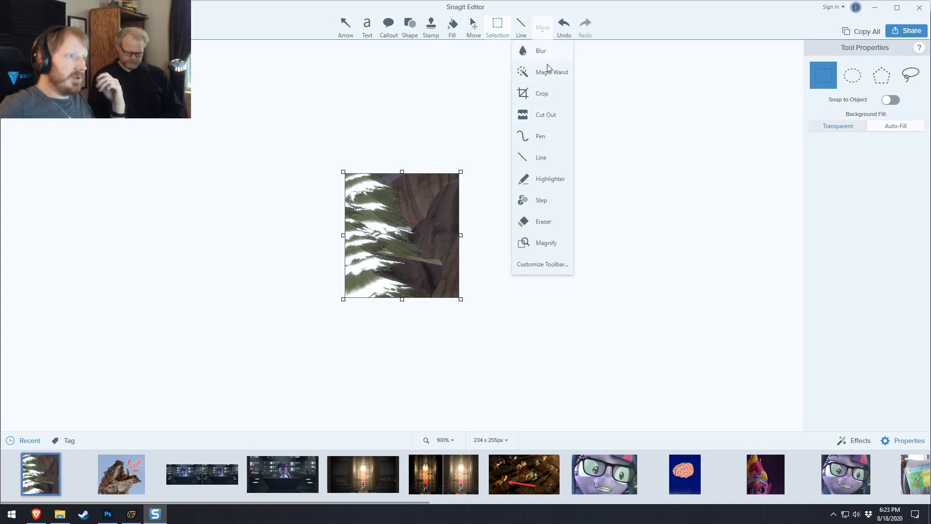
{"action": "left_click", "coordinate": [532, 53]}
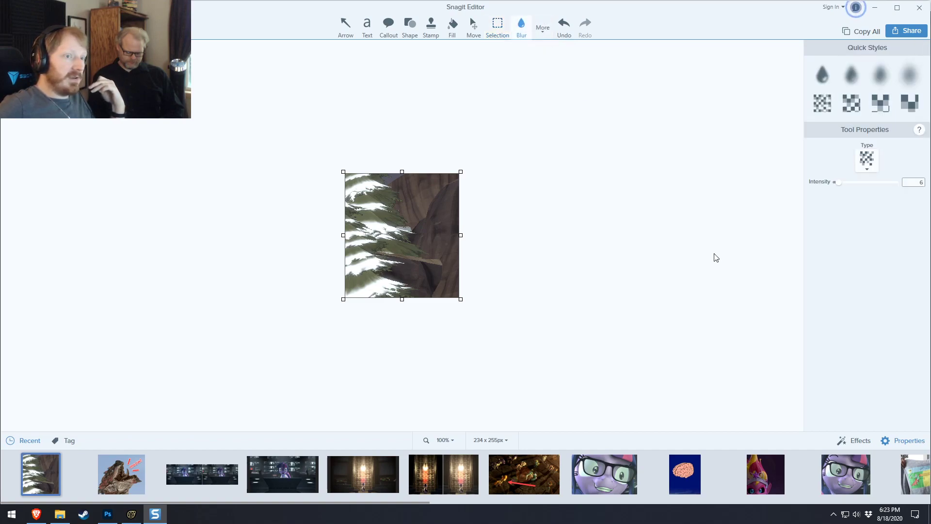
{"action": "mouse_move", "coordinate": [422, 214]}
{"action": "left_mouse_down"}
{"action": "mouse_move", "coordinate": [359, 252]}
{"action": "mouse_move", "coordinate": [354, 294]}
{"action": "mouse_move", "coordinate": [361, 281]}
{"action": "left_mouse_up"}
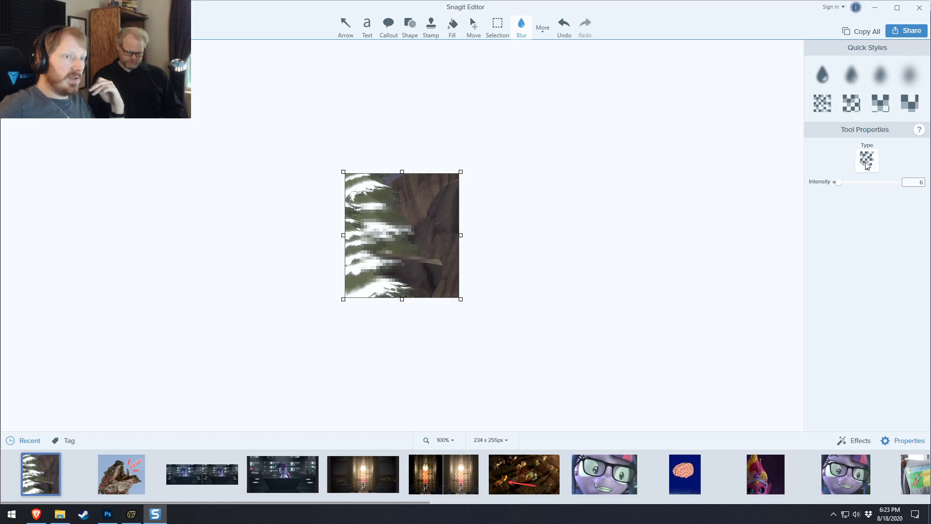
{"action": "left_click", "coordinate": [418, 234]}
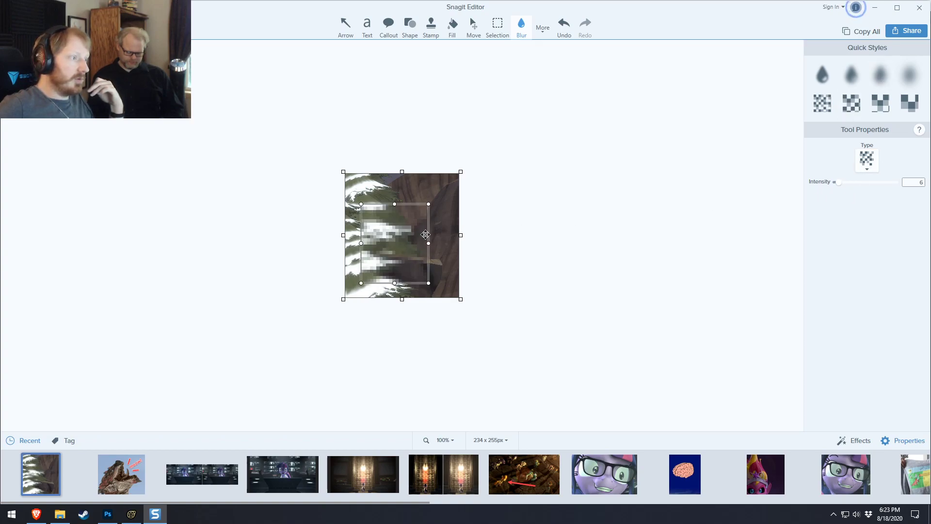
{"action": "left_click_drag", "start_coordinate": [836, 183], "coordinate": [855, 183]}
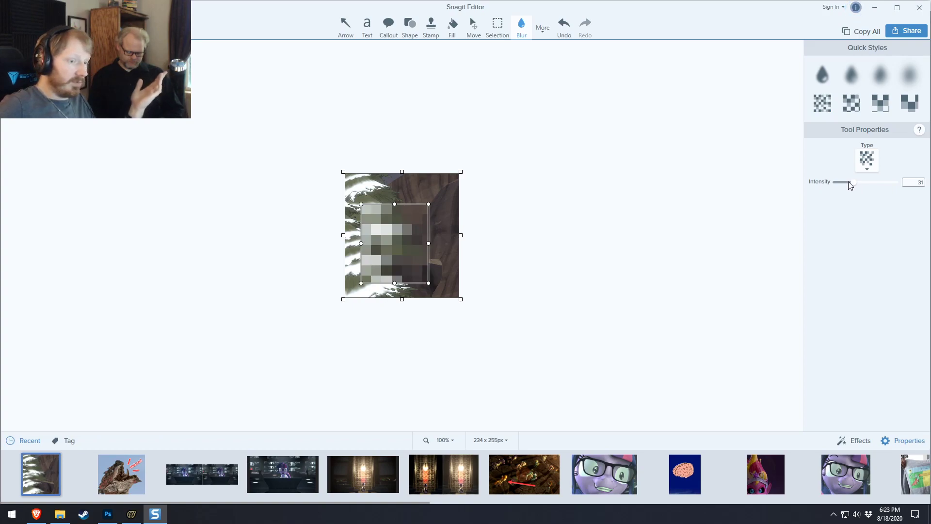
- Browse the Snagit capture library, open the June 22, 2020 image of the blue car's front and rear, and close the editor
{"action": "scroll", "coordinate": [748, 488], "scroll_direction": "down", "scroll_amount": 3}
{"action": "scroll", "coordinate": [749, 488], "scroll_direction": "down", "scroll_amount": 5}
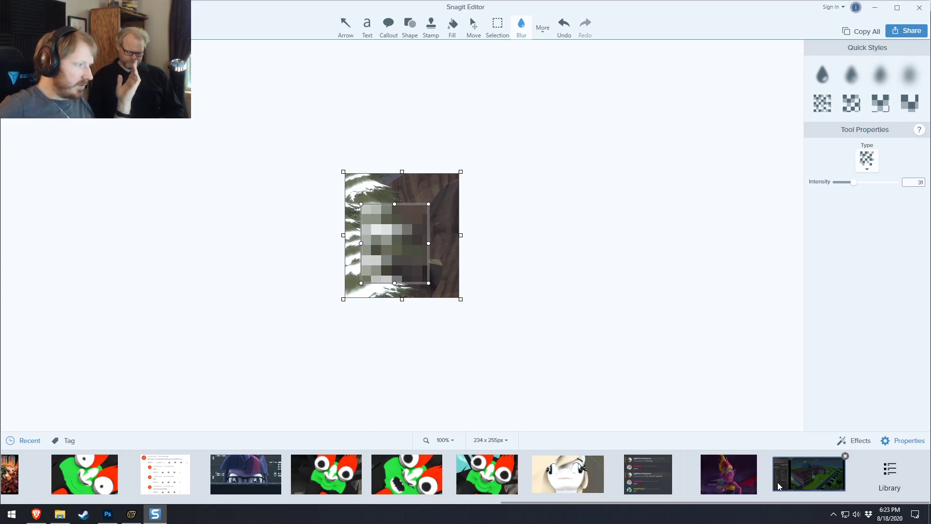
{"action": "left_click", "coordinate": [896, 480]}
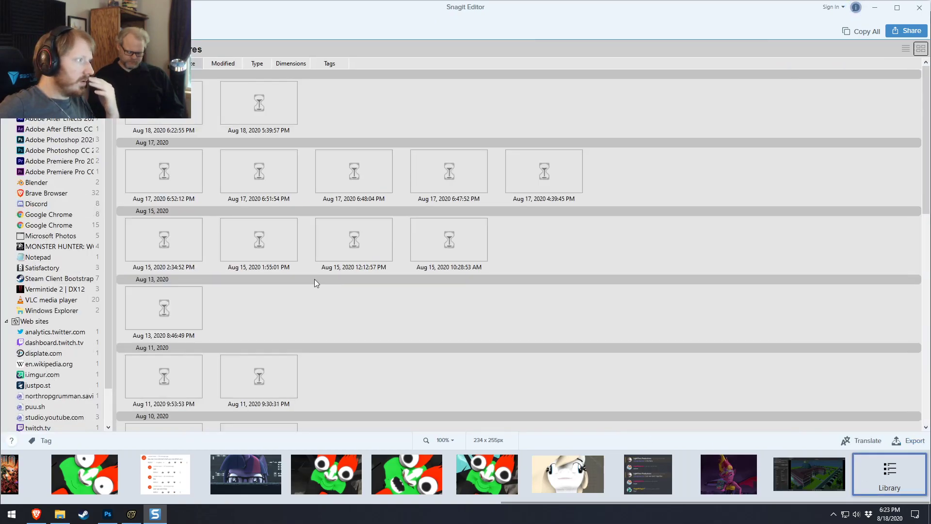
{"action": "scroll", "coordinate": [364, 314], "scroll_direction": "down", "scroll_amount": 10}
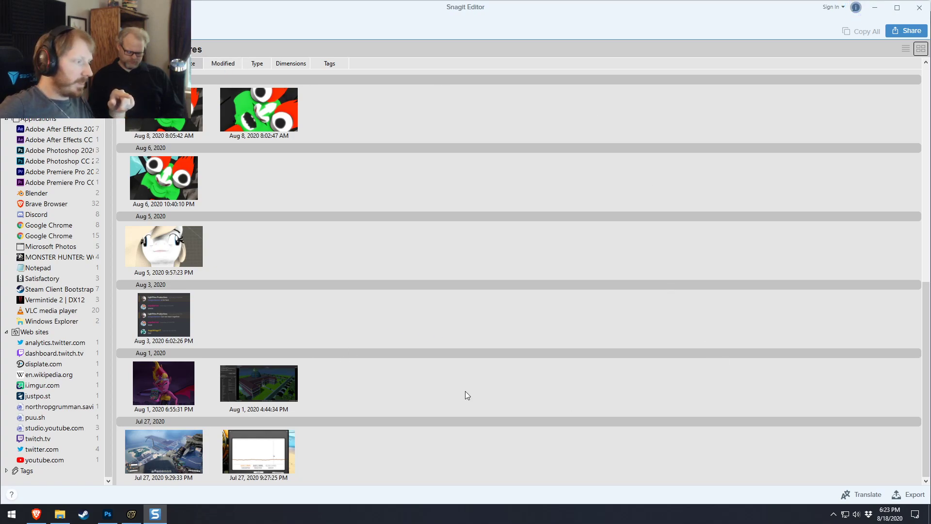
{"action": "scroll", "coordinate": [319, 429], "scroll_direction": "up", "scroll_amount": 10}
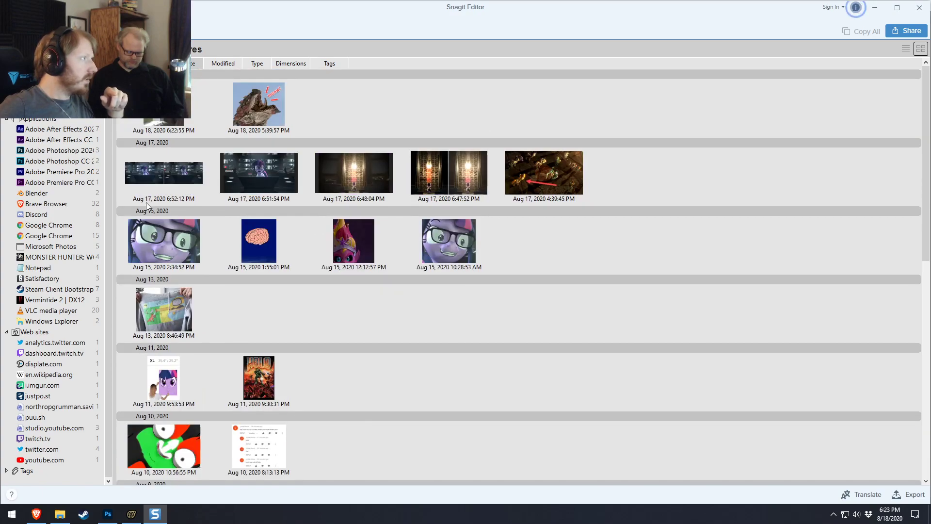
{"action": "left_click", "coordinate": [43, 77]}
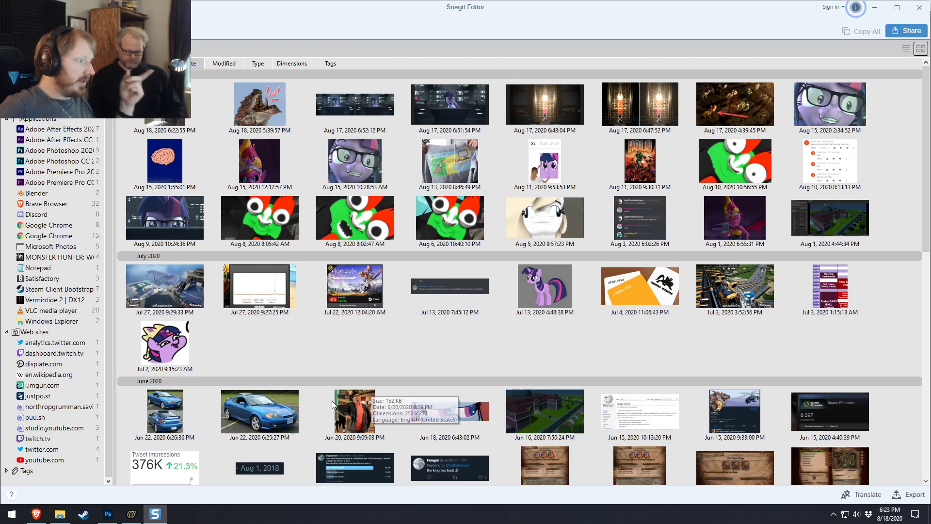
{"action": "left_click", "coordinate": [245, 406]}
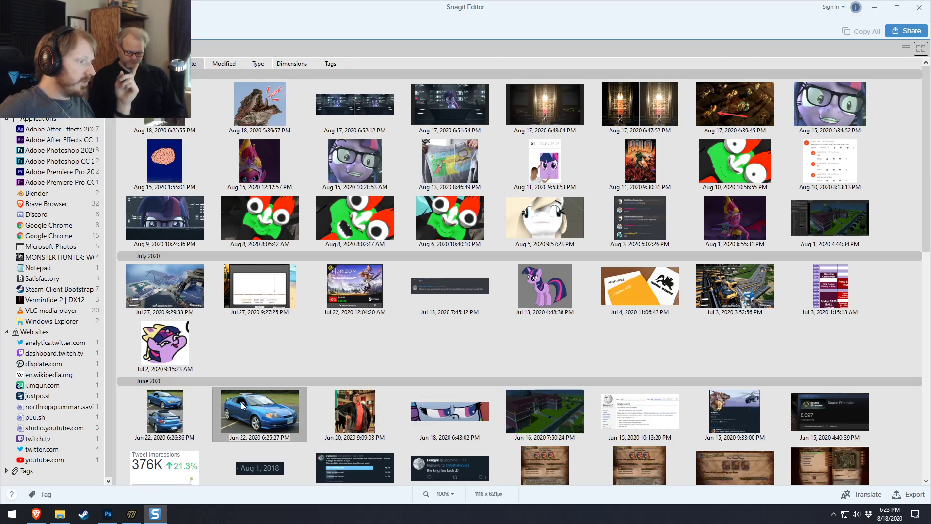
{"action": "double_click", "coordinate": [172, 410]}
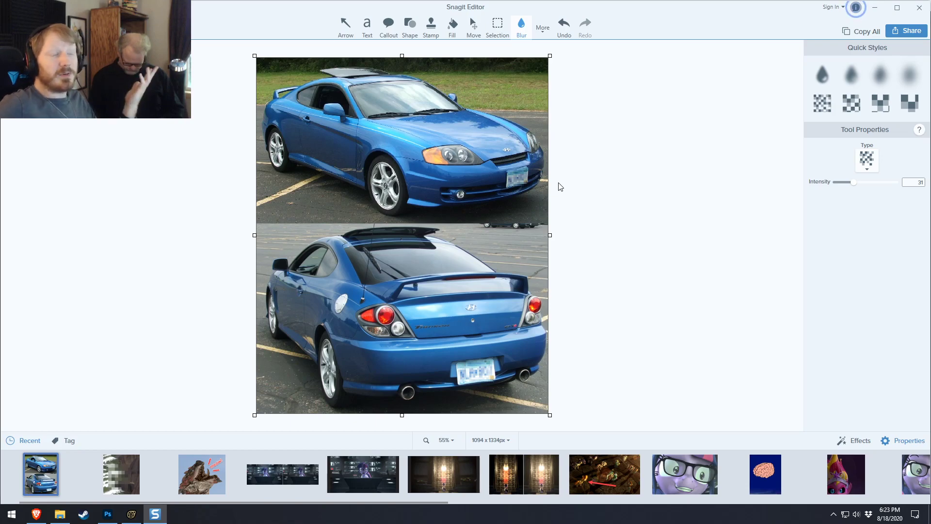
{"action": "left_click", "coordinate": [917, 9]}
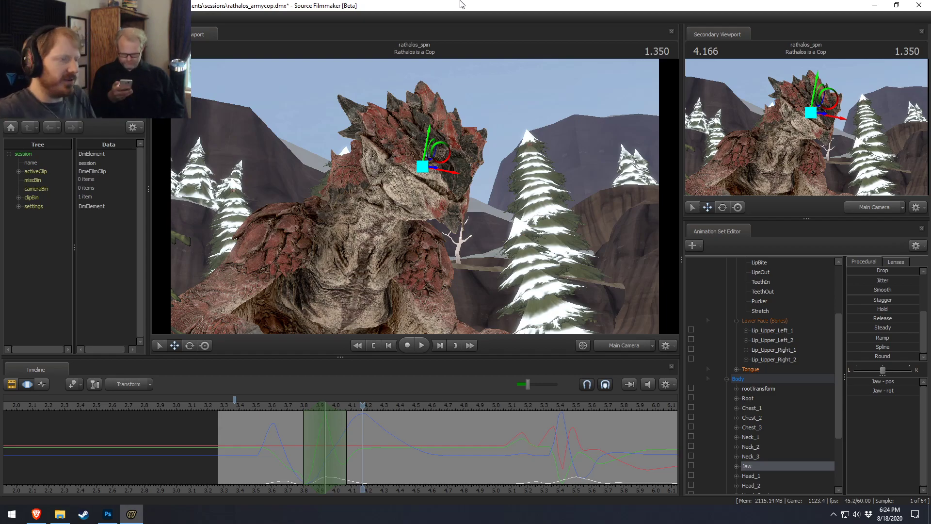
- Play back the jaw motion around 3.75 seconds, and create a time selection from about 4.75 to 5.05 seconds with falloff from 4.68 to 5.18
{"action": "left_click", "coordinate": [296, 412]}
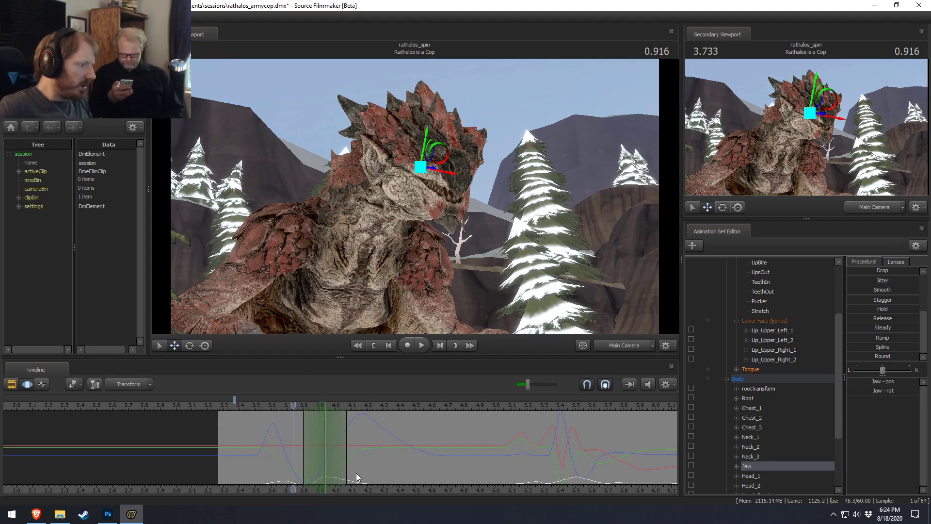
{"action": "middle_click_drag", "start_coordinate": [296, 439], "coordinate": [115, 439]}
{"action": "key", "text": "space"}
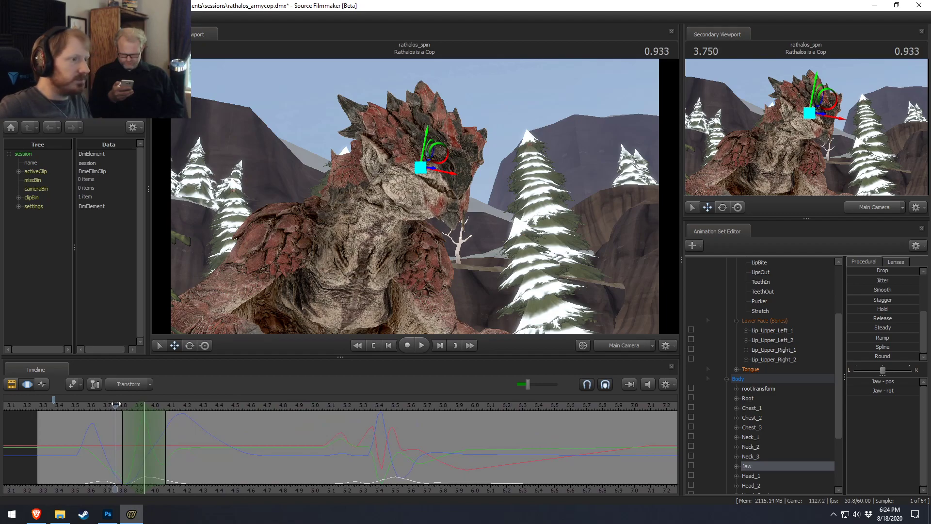
{"action": "key", "text": "space"}
{"action": "mouse_move", "coordinate": [158, 453]}
{"action": "left_mouse_down"}
{"action": "mouse_move", "coordinate": [323, 461]}
{"action": "mouse_move", "coordinate": [257, 466]}
{"action": "mouse_move", "coordinate": [264, 441]}
{"action": "mouse_move", "coordinate": [254, 446]}
{"action": "mouse_move", "coordinate": [265, 459]}
{"action": "left_mouse_up"}
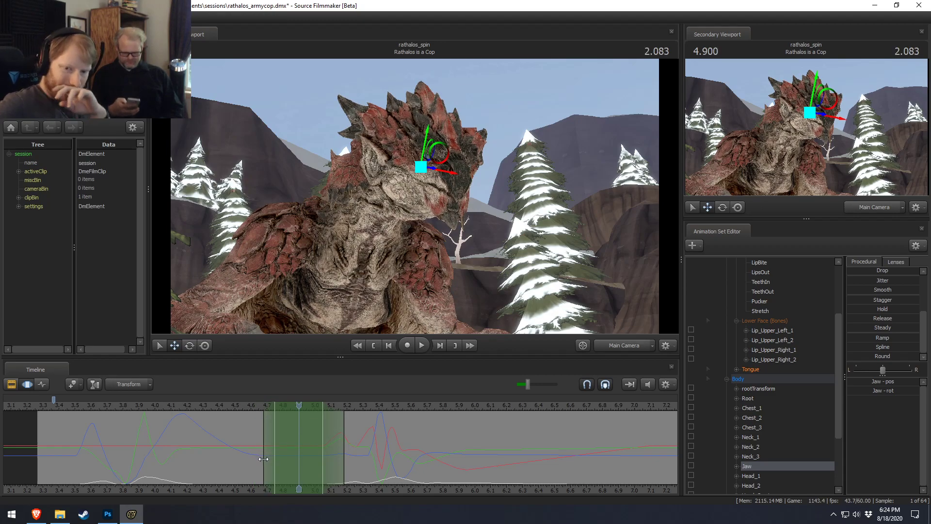
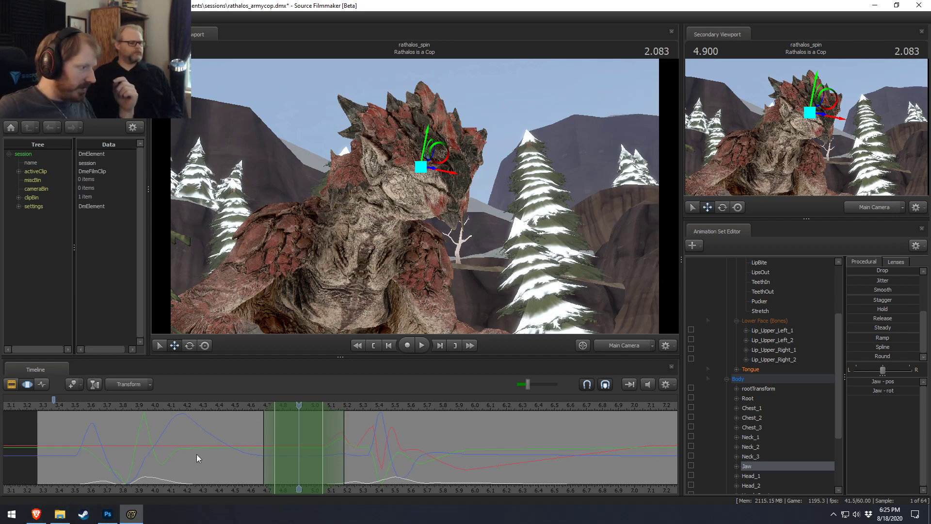
- Switch to the Brave browser and make a vertical scrolling Snagit capture of the YouTube channel's Community page
{"action": "left_click", "coordinate": [35, 514]}
{"action": "scroll", "coordinate": [533, 214], "scroll_direction": "down", "scroll_amount": 4}
{"action": "scroll", "coordinate": [656, 242], "scroll_direction": "up", "scroll_amount": 5}
{"action": "scroll", "coordinate": [656, 243], "scroll_direction": "down", "scroll_amount": 6}
{"action": "scroll", "coordinate": [657, 243], "scroll_direction": "up", "scroll_amount": 10}
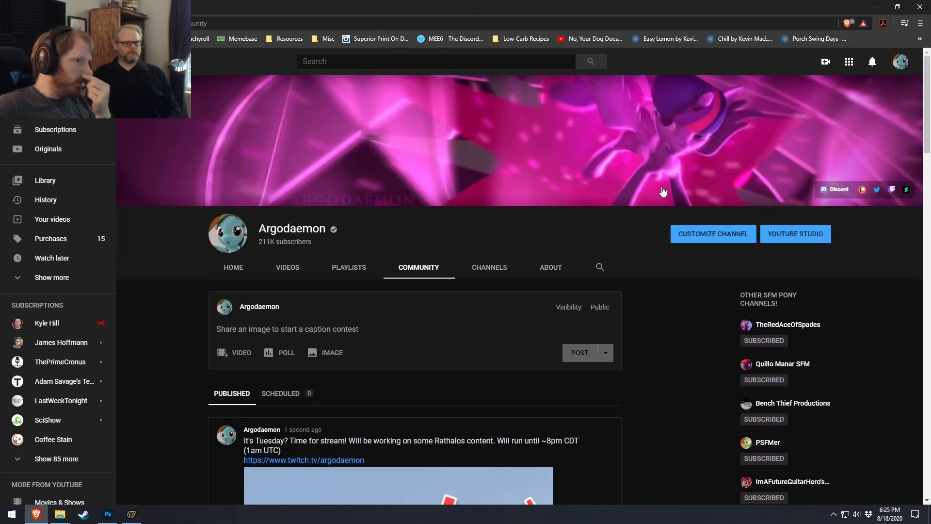
{"action": "scroll", "coordinate": [670, 344], "scroll_direction": "down", "scroll_amount": 2}
{"action": "key", "text": "Print"}
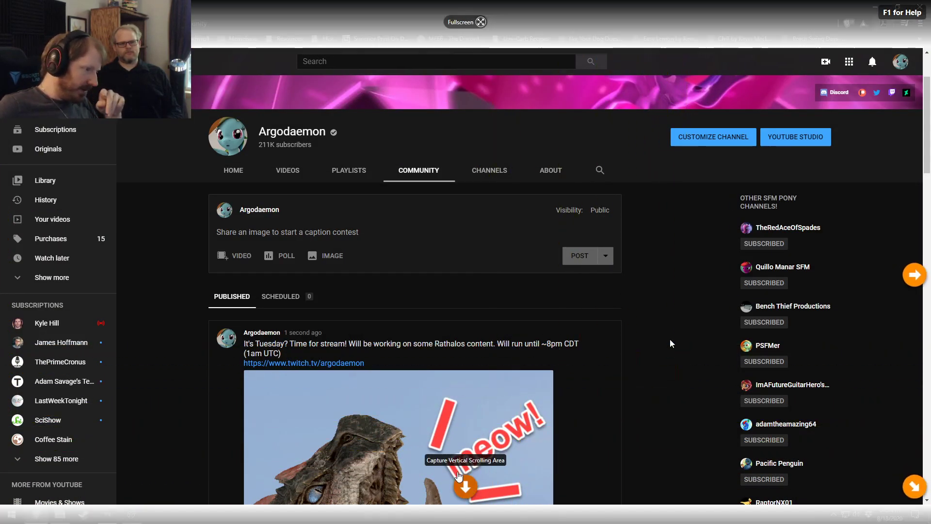
{"action": "left_click", "coordinate": [465, 486]}
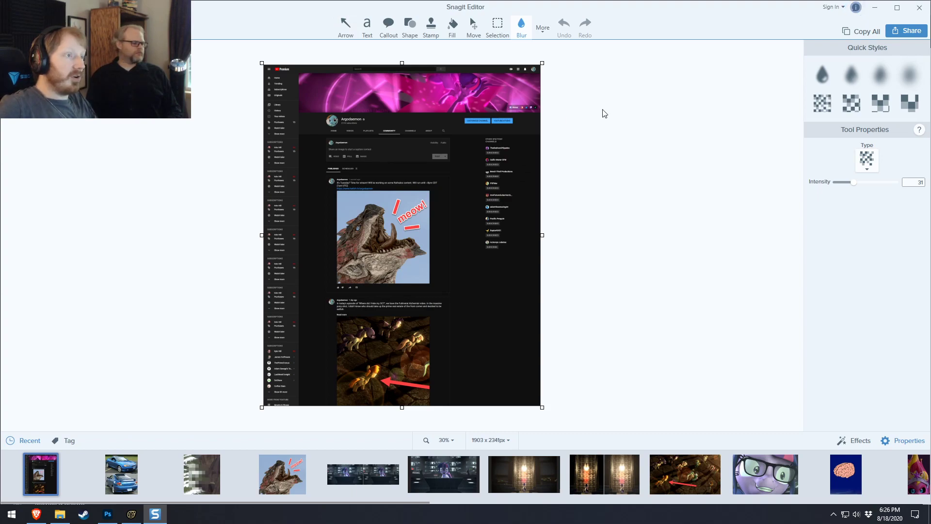
- Close the Snagit Editor, return to the top of the Community page, and minimize the browser
{"action": "left_click", "coordinate": [920, 8]}
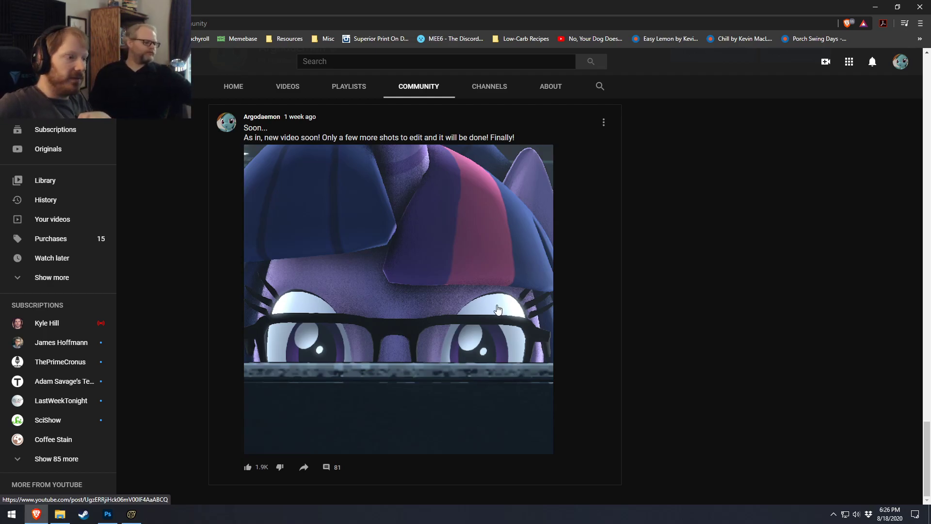
{"action": "scroll", "coordinate": [783, 357], "scroll_direction": "up", "scroll_amount": 15}
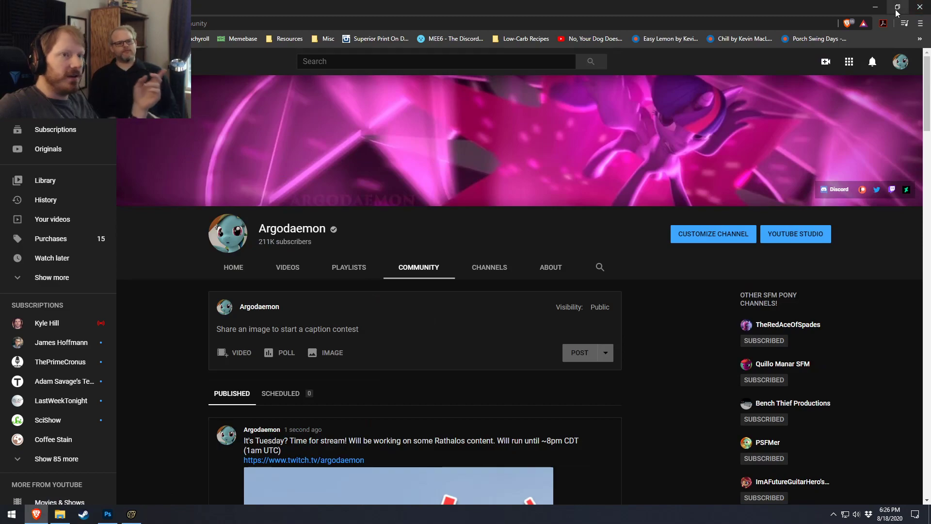
{"action": "left_click", "coordinate": [875, 7]}
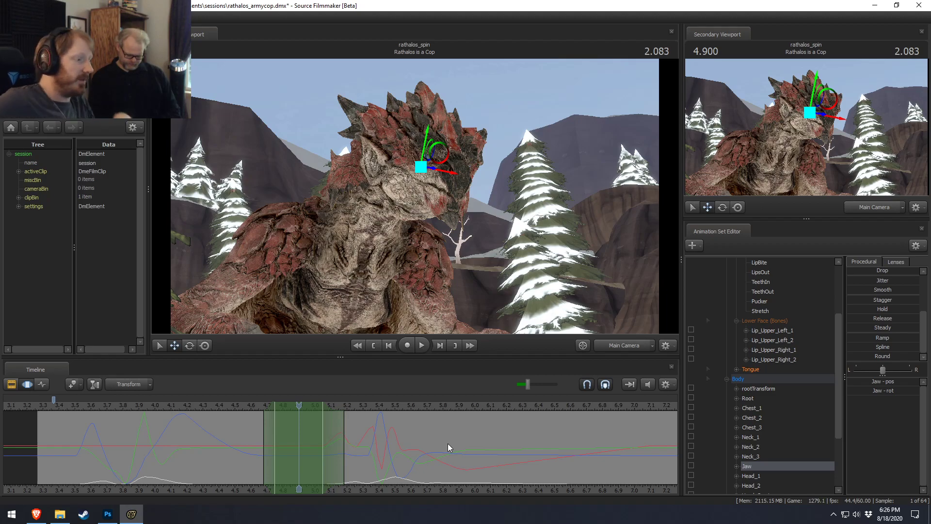
- Play back the jaw motion in Source Filmmaker from about 3.82 seconds
{"action": "left_click_drag", "start_coordinate": [249, 407], "coordinate": [126, 415]}
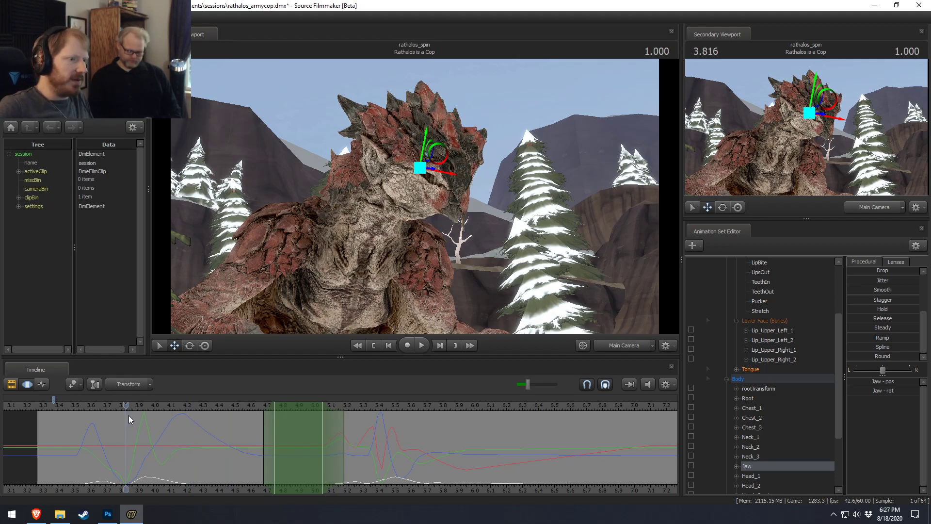
{"action": "key", "text": "space"}
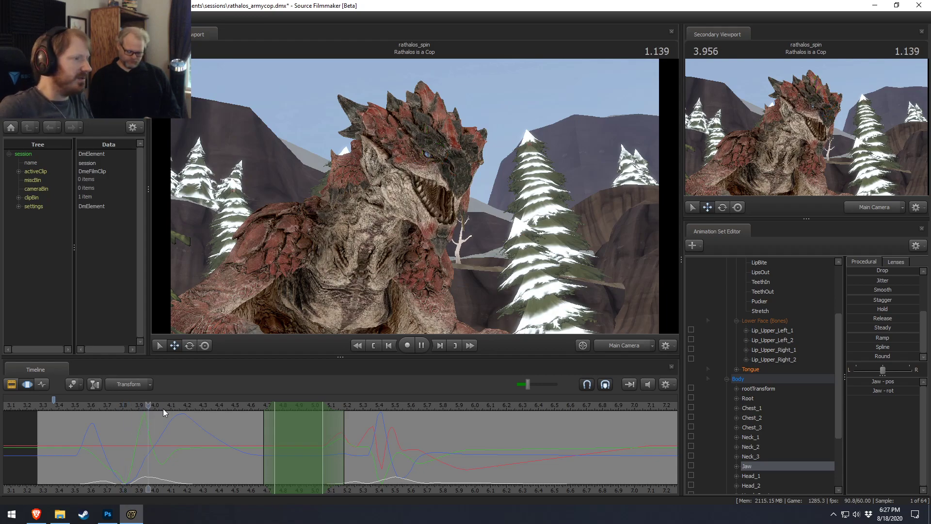
{"action": "key", "text": "space"}
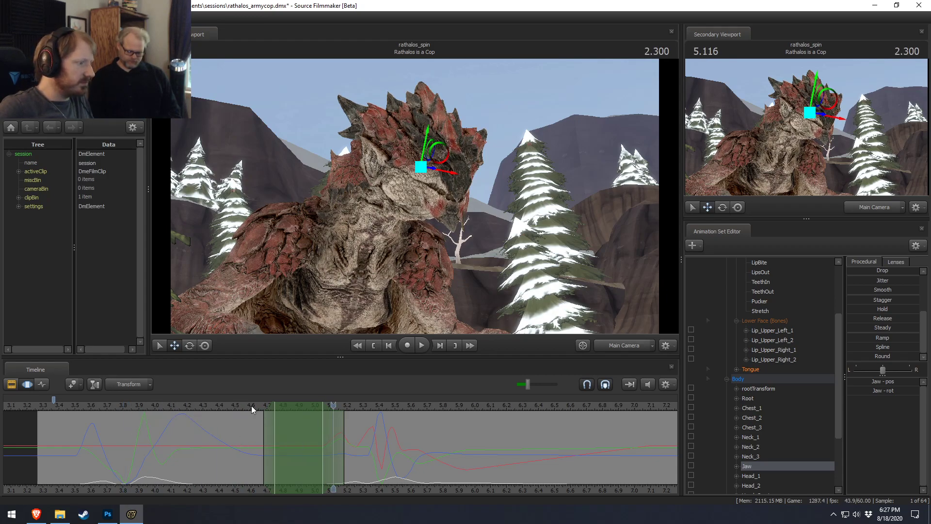
- At 4.800 seconds, frame the head in the Work Camera, raise the Lower Face Pucker control, and slightly raise LowerLipBack
{"action": "left_click_drag", "start_coordinate": [254, 409], "coordinate": [283, 407]}
{"action": "left_click", "coordinate": [623, 346]}
{"action": "key", "text": "w"}
{"action": "left_click_drag", "start_coordinate": [415, 196], "coordinate": [520, 298]}
{"action": "key", "text": "e"}
{"action": "scroll", "coordinate": [777, 374], "scroll_direction": "up", "scroll_amount": 3}
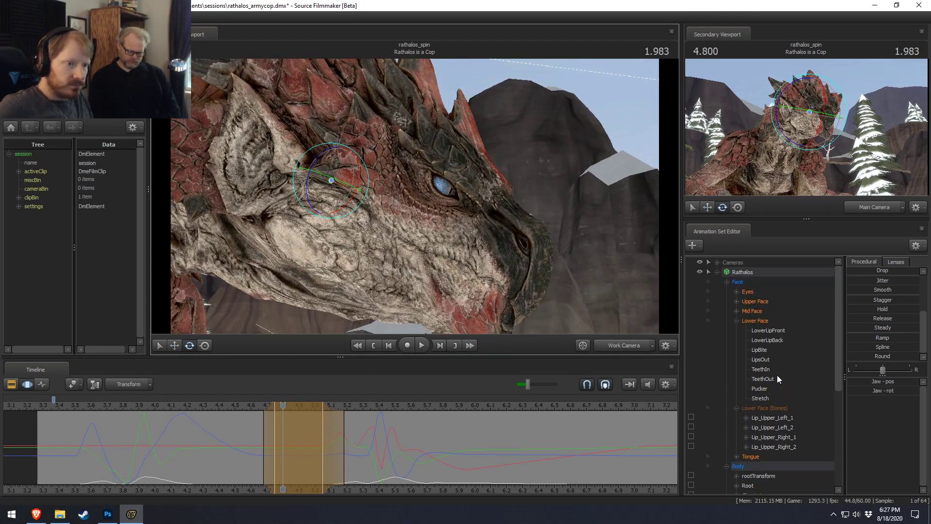
{"action": "left_click", "coordinate": [755, 320]}
{"action": "left_click_drag", "start_coordinate": [868, 436], "coordinate": [911, 437]}
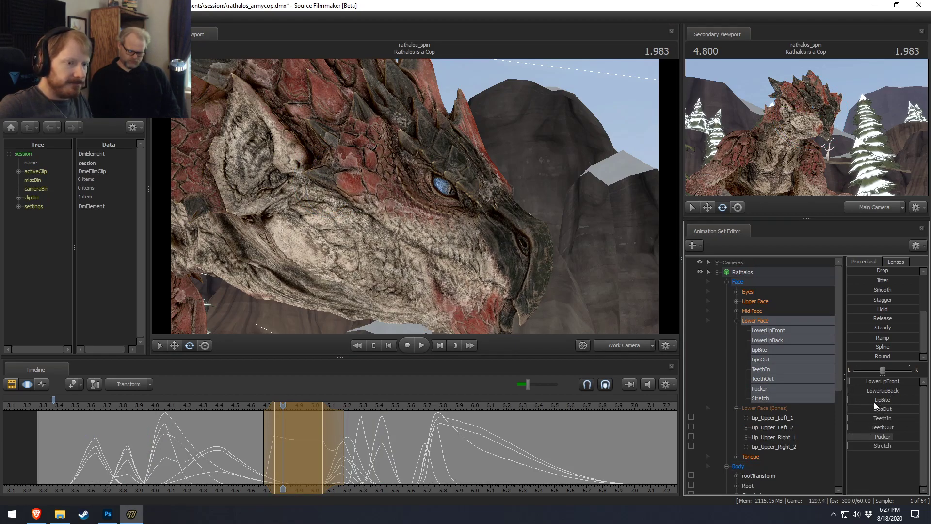
{"action": "mouse_move", "coordinate": [888, 391]}
{"action": "left_mouse_down"}
{"action": "mouse_move", "coordinate": [882, 382]}
{"action": "mouse_move", "coordinate": [896, 384]}
{"action": "left_mouse_up"}
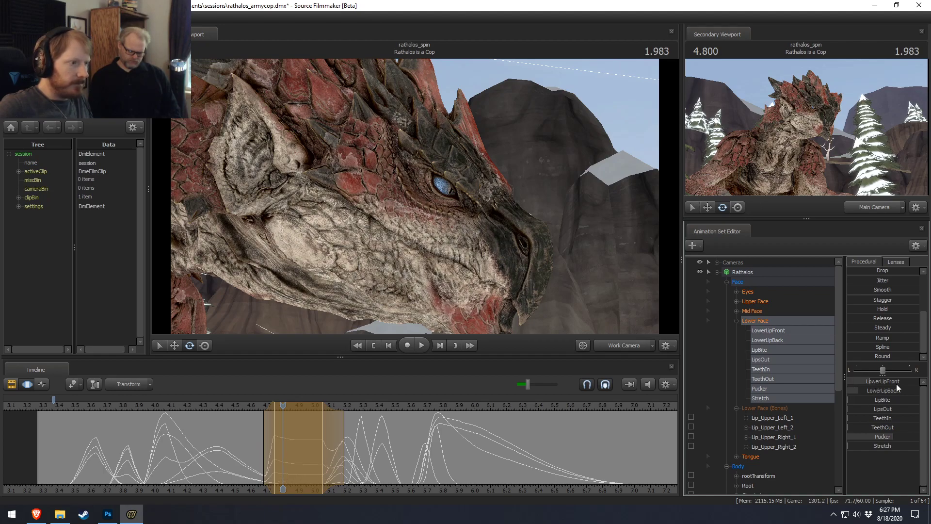
- Widen the time selection's falloff to about 4.58 and 5.22 seconds, and play back the lower-face motion
{"action": "key", "text": "space"}
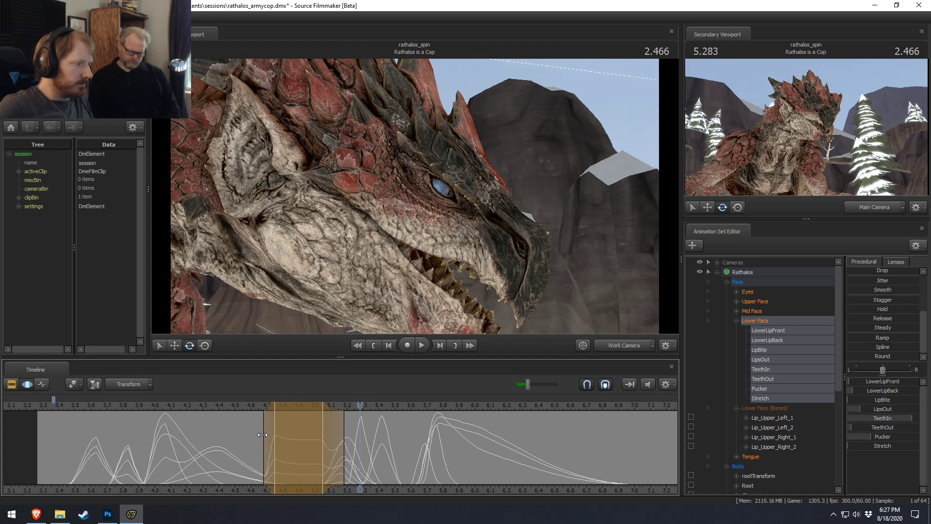
{"action": "left_click_drag", "start_coordinate": [263, 436], "coordinate": [251, 439]}
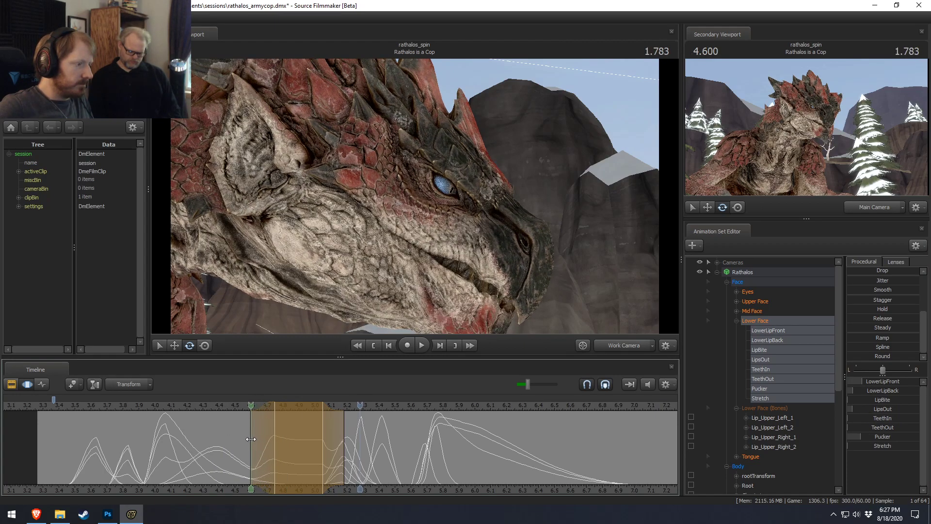
{"action": "mouse_move", "coordinate": [251, 439]}
{"action": "left_mouse_down"}
{"action": "mouse_move", "coordinate": [264, 429]}
{"action": "mouse_move", "coordinate": [248, 430]}
{"action": "left_mouse_up"}
{"action": "left_click_drag", "start_coordinate": [344, 446], "coordinate": [350, 446]}
{"action": "left_click", "coordinate": [233, 408]}
{"action": "key", "text": "space"}
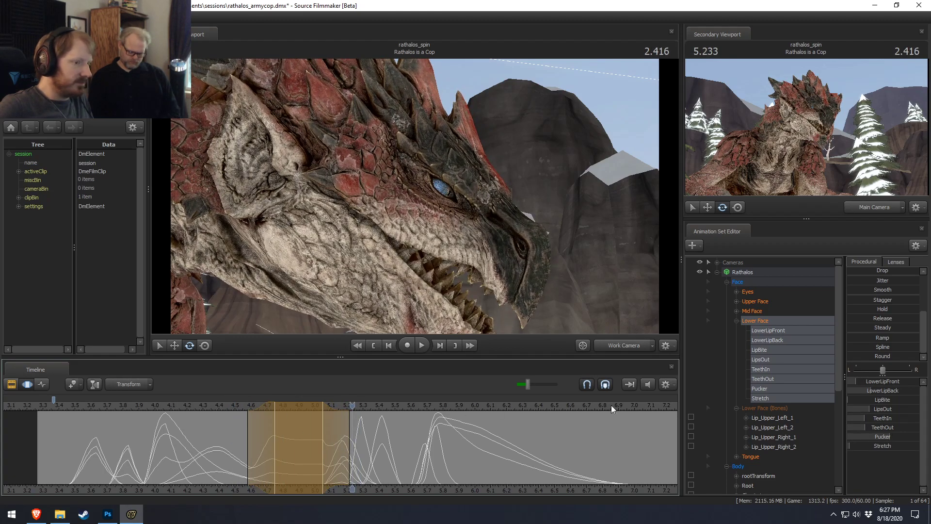
- Apply the Round procedural to the Jaw motion in short time selections around 4.68 and 5.12 seconds
{"action": "scroll", "coordinate": [763, 473], "scroll_direction": "down", "scroll_amount": 6}
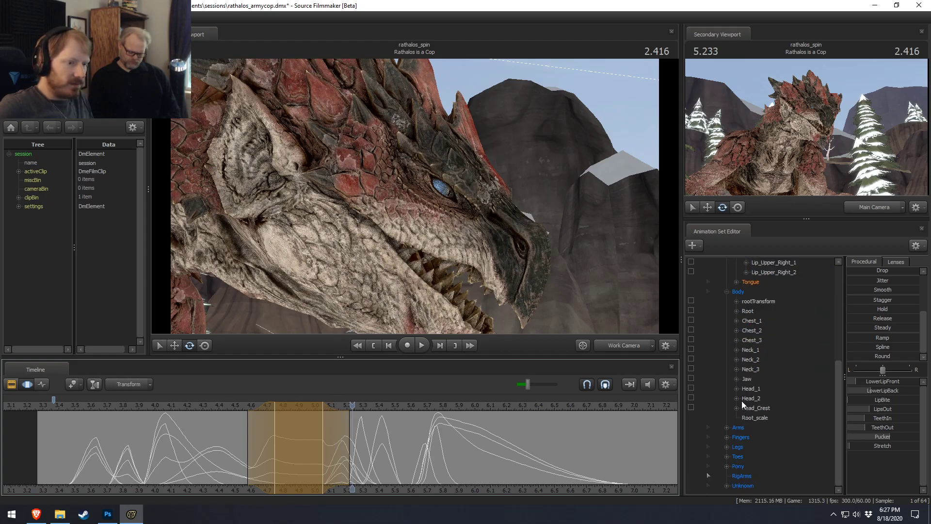
{"action": "left_click", "coordinate": [744, 379]}
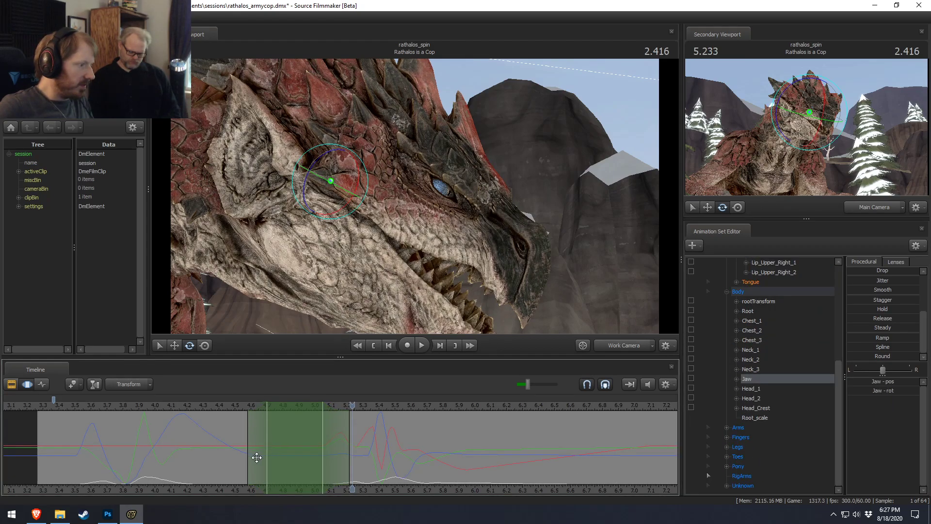
{"action": "mouse_move", "coordinate": [258, 458]}
{"action": "left_mouse_down"}
{"action": "mouse_move", "coordinate": [249, 458]}
{"action": "mouse_move", "coordinate": [275, 458]}
{"action": "mouse_move", "coordinate": [265, 460]}
{"action": "left_mouse_up"}
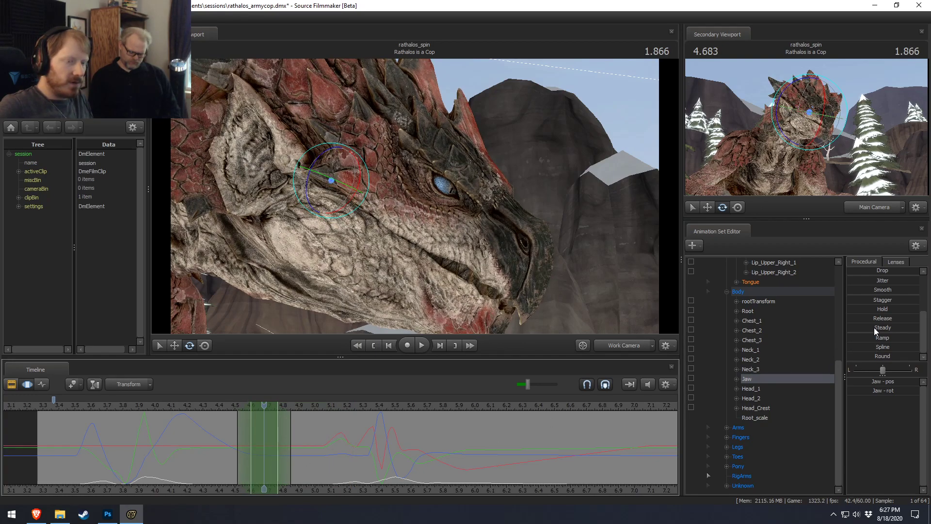
{"action": "left_click", "coordinate": [868, 355]}
{"action": "mouse_move", "coordinate": [326, 443]}
{"action": "left_mouse_down"}
{"action": "mouse_move", "coordinate": [352, 441]}
{"action": "mouse_move", "coordinate": [317, 447]}
{"action": "mouse_move", "coordinate": [341, 451]}
{"action": "left_mouse_up"}
{"action": "scroll", "coordinate": [339, 453], "scroll_direction": "up", "scroll_amount": 3, "text": "shift"}
{"action": "scroll", "coordinate": [341, 452], "scroll_direction": "up", "scroll_amount": 2, "text": "shift"}
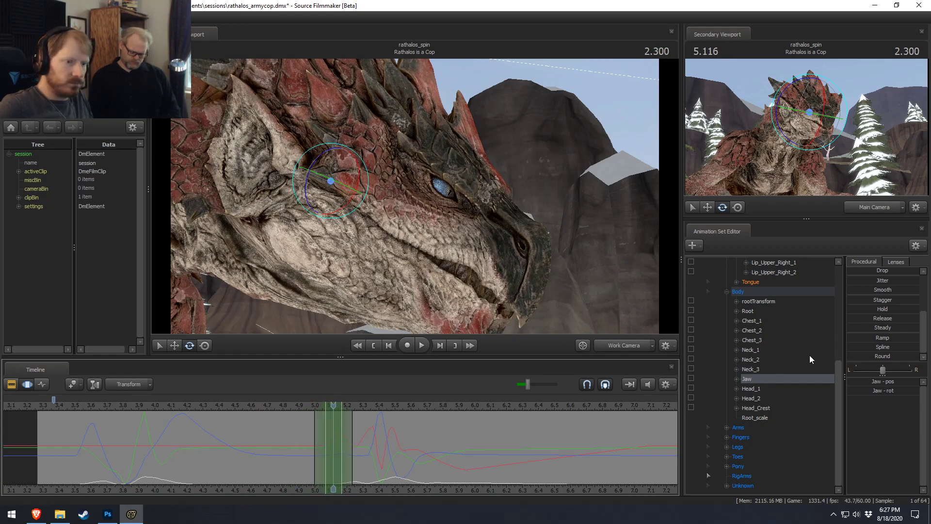
{"action": "left_click_drag", "start_coordinate": [856, 357], "coordinate": [917, 358]}
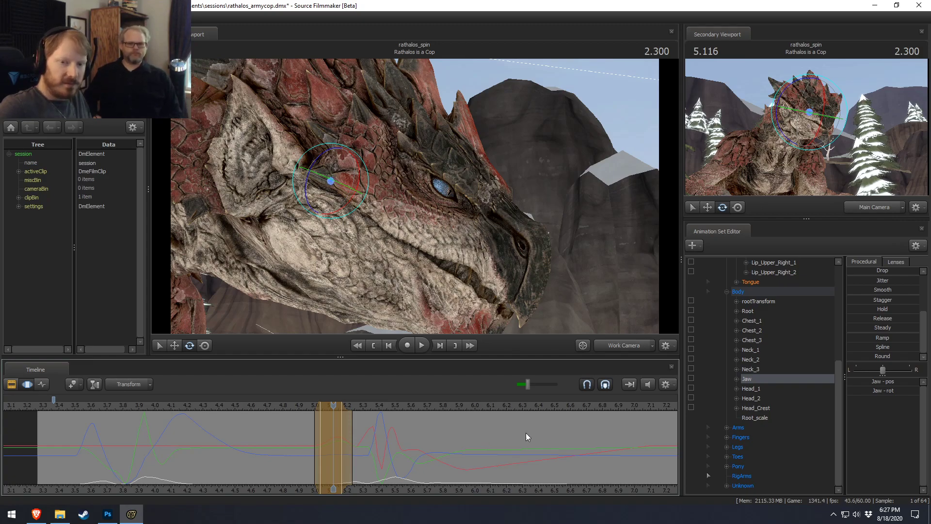
- Play back the rounded Jaw motion, starting from about 4.8 and from 4.4 seconds
{"action": "left_click", "coordinate": [282, 406]}
{"action": "key", "text": "space"}
{"action": "left_click_drag", "start_coordinate": [282, 406], "coordinate": [224, 401]}
{"action": "key", "text": "space"}
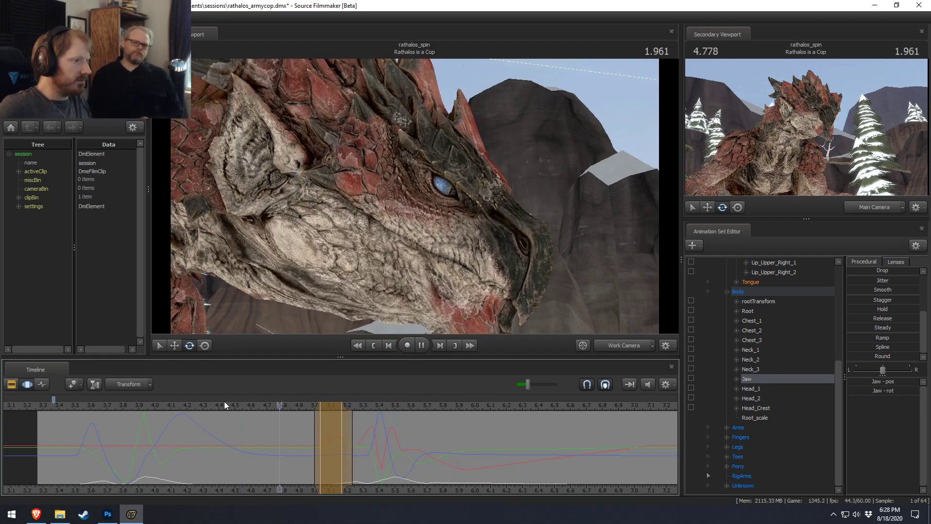
{"action": "key", "text": "space"}
- Rotate the Jaw slightly at a new time selection centred on 4.783 seconds, and play it back
{"action": "key", "text": "shift"}
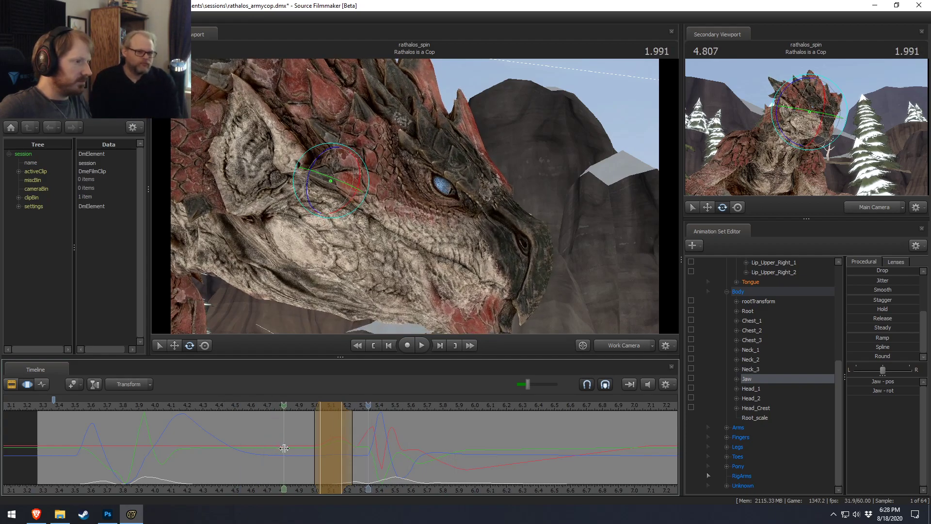
{"action": "left_click", "coordinate": [280, 449]}
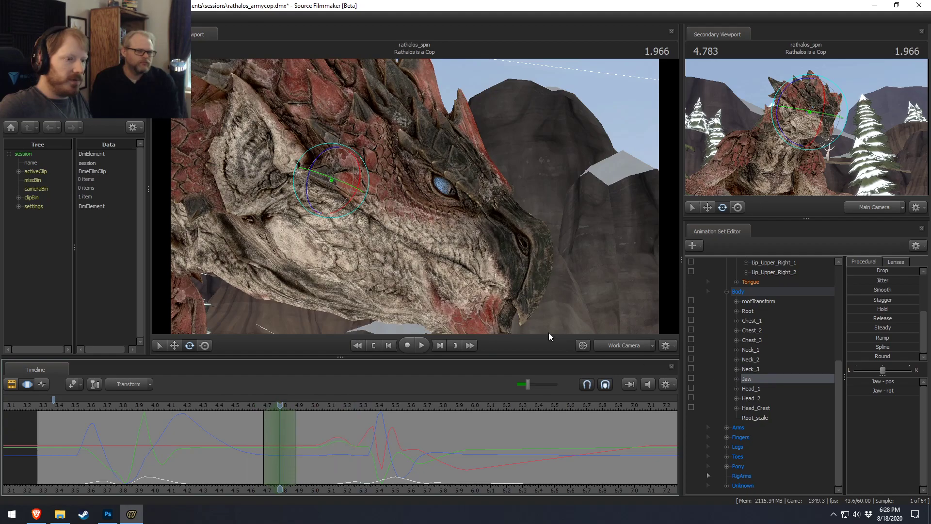
{"action": "left_click_drag", "start_coordinate": [365, 177], "coordinate": [361, 171]}
{"action": "left_click", "coordinate": [217, 406]}
{"action": "key", "text": "space"}
{"action": "key", "text": "space"}
- Adjust the Jaw edit's falloff to run from about 4.58 to 4.90 seconds, playing back after each change
{"action": "left_click_drag", "start_coordinate": [262, 427], "coordinate": [235, 427], "text": "shift"}
{"action": "left_click", "coordinate": [225, 407]}
{"action": "key", "text": "space"}
{"action": "key", "text": "space"}
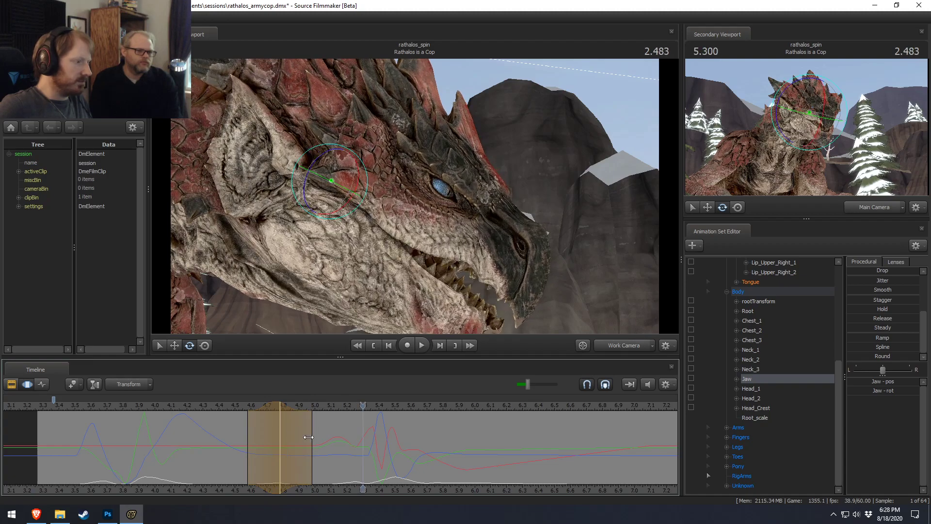
{"action": "left_click_drag", "start_coordinate": [306, 437], "coordinate": [299, 437]}
{"action": "left_click", "coordinate": [225, 406]}
{"action": "key", "text": "space"}
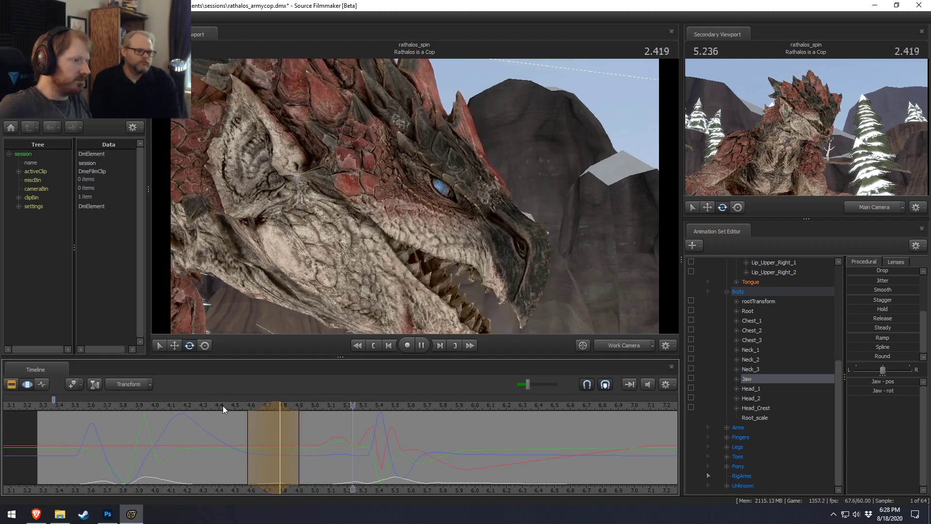
{"action": "key", "text": "space"}
{"action": "left_click", "coordinate": [185, 405]}
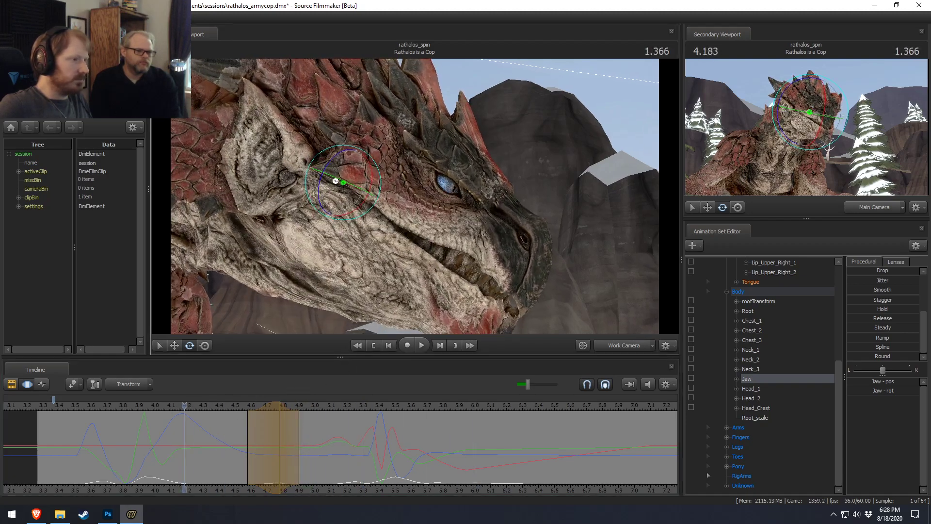
{"action": "key", "text": "space"}
{"action": "key", "text": "space"}
- Create a time selection centred on 4.850 seconds with falloff from about 4.68 to 5.08, and try rotating the Jaw
{"action": "mouse_move", "coordinate": [291, 441]}
{"action": "left_mouse_down"}
{"action": "mouse_move", "coordinate": [235, 453]}
{"action": "mouse_move", "coordinate": [293, 464]}
{"action": "mouse_move", "coordinate": [273, 454]}
{"action": "mouse_move", "coordinate": [286, 446]}
{"action": "mouse_move", "coordinate": [278, 439]}
{"action": "mouse_move", "coordinate": [246, 432]}
{"action": "mouse_move", "coordinate": [254, 404]}
{"action": "left_mouse_up"}
{"action": "left_click_drag", "start_coordinate": [237, 436], "coordinate": [328, 465]}
{"action": "left_click", "coordinate": [289, 471], "text": "shift"}
{"action": "scroll", "coordinate": [290, 470], "scroll_direction": "up", "scroll_amount": 6}
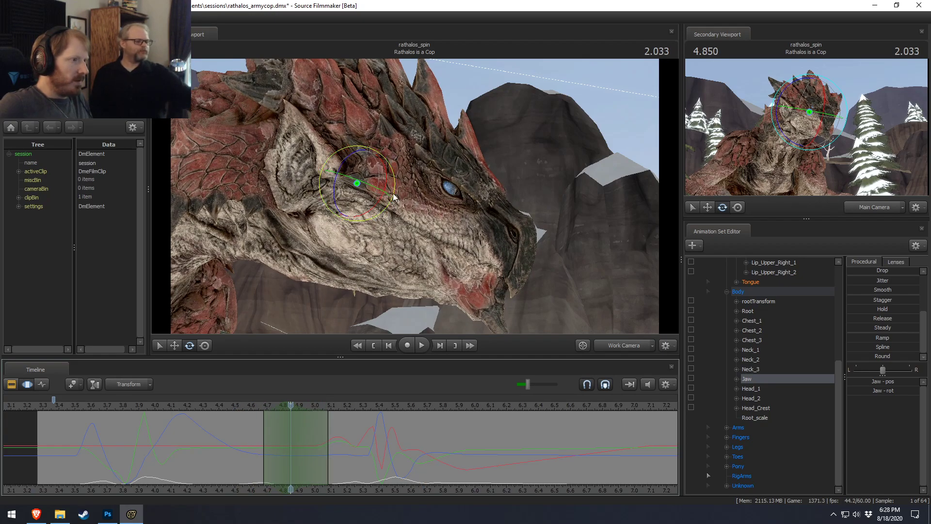
{"action": "mouse_move", "coordinate": [375, 211]}
{"action": "left_mouse_down"}
{"action": "mouse_move", "coordinate": [392, 223]}
{"action": "mouse_move", "coordinate": [385, 193]}
{"action": "mouse_move", "coordinate": [375, 198]}
{"action": "left_mouse_up"}
{"action": "key", "text": "ctrl+z"}
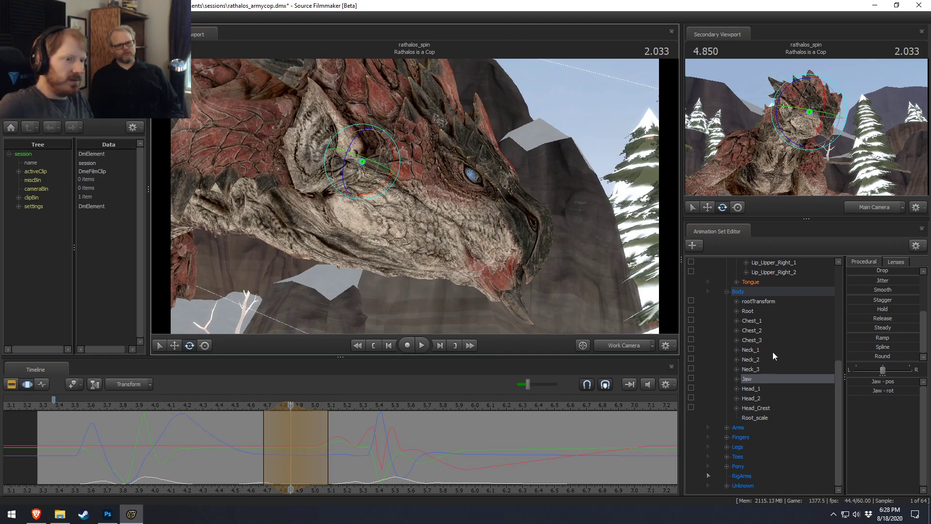
- At 4.850 seconds, adjust LowerLipBack and move the Lip_Upper_Left_2 and Lip_Upper_Right_2 bones slightly upward
{"action": "scroll", "coordinate": [776, 324], "scroll_direction": "up", "scroll_amount": 6}
{"action": "left_click", "coordinate": [759, 321]}
{"action": "left_click_drag", "start_coordinate": [864, 391], "coordinate": [880, 383]}
{"action": "left_click", "coordinate": [772, 427]}
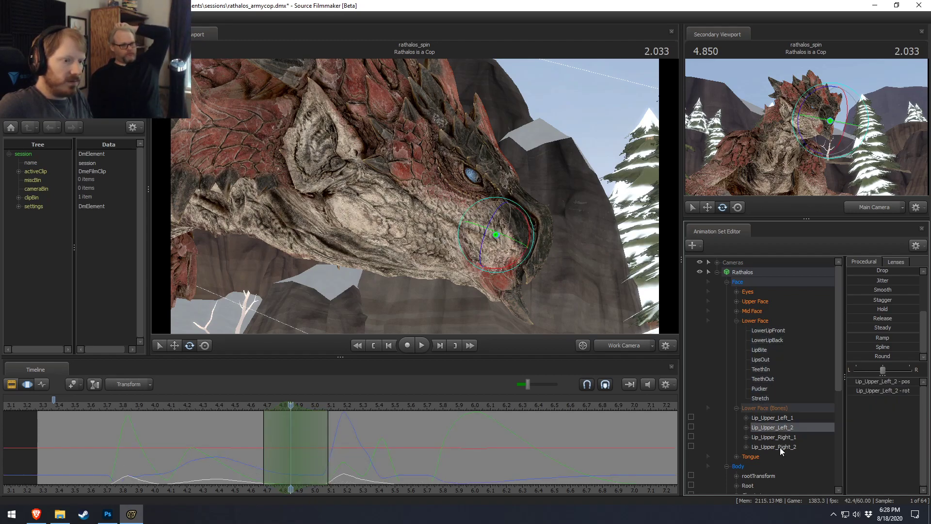
{"action": "left_click", "coordinate": [773, 446], "text": "ctrl"}
{"action": "left_click_drag", "start_coordinate": [498, 201], "coordinate": [496, 191]}
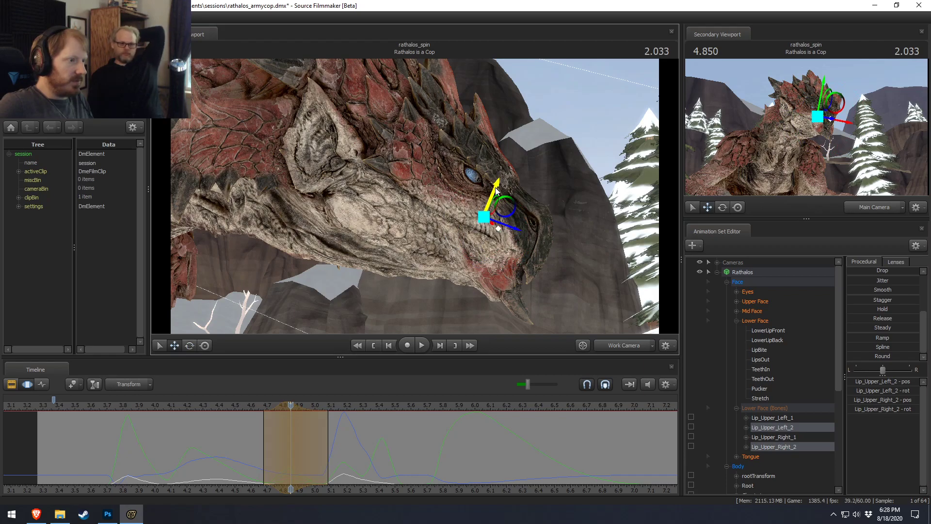
- Play back the revised lip motion from about 4.5 and 4.4 seconds
{"action": "left_click", "coordinate": [234, 404]}
{"action": "key", "text": "space"}
{"action": "left_click", "coordinate": [216, 406]}
{"action": "key", "text": "space"}
{"action": "key", "text": "space"}
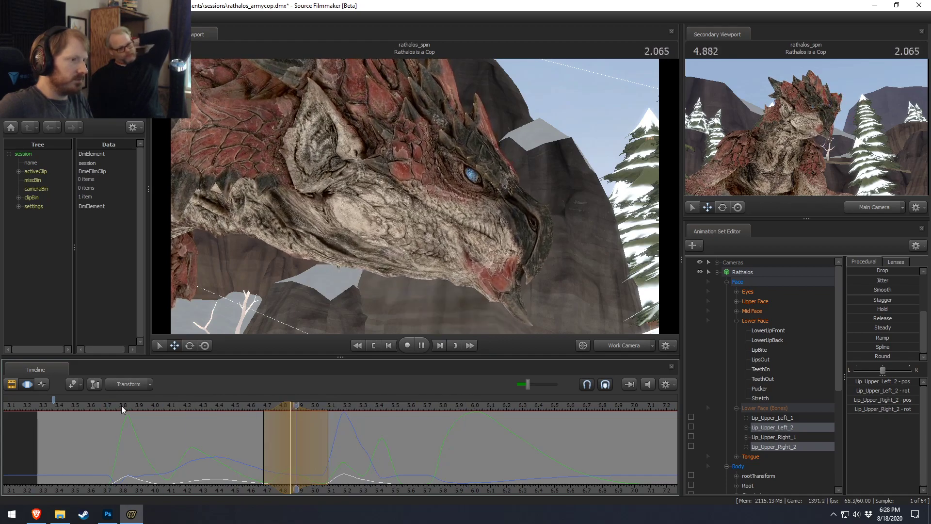
{"action": "key", "text": "space"}
- Raise the Lower Face Pucker control at about 4.80 seconds with falloff from 4.70 to 4.98, and play it back
{"action": "left_click_drag", "start_coordinate": [123, 410], "coordinate": [313, 460]}
{"action": "left_click", "coordinate": [283, 464], "text": "shift"}
{"action": "scroll", "coordinate": [282, 464], "scroll_direction": "up", "scroll_amount": 5, "text": "shift"}
{"action": "left_click", "coordinate": [760, 320]}
{"action": "left_click_drag", "start_coordinate": [884, 436], "coordinate": [912, 436]}
{"action": "key", "text": "space"}
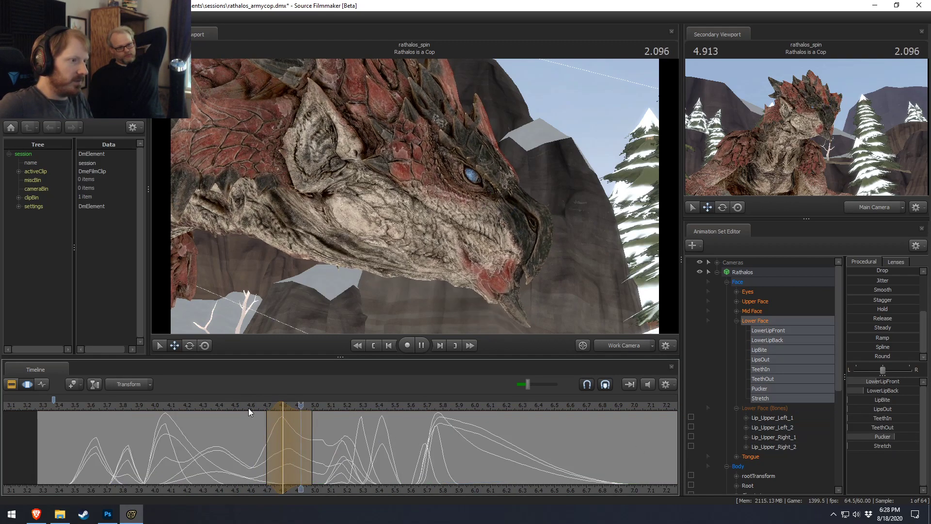
- Raise Pucker at 4.933 seconds in a new time selection, and extend the falloff's end to about 5.13 seconds
{"action": "left_click_drag", "start_coordinate": [283, 409], "coordinate": [328, 446]}
{"action": "scroll", "coordinate": [270, 423], "scroll_direction": "down", "scroll_amount": 3, "text": "shift"}
{"action": "left_click", "coordinate": [304, 444], "text": "shift"}
{"action": "scroll", "coordinate": [304, 444], "scroll_direction": "up", "scroll_amount": 4, "text": "shift"}
{"action": "scroll", "coordinate": [304, 443], "scroll_direction": "down", "scroll_amount": 1, "text": "shift"}
{"action": "left_click_drag", "start_coordinate": [859, 437], "coordinate": [869, 436]}
{"action": "left_click_drag", "start_coordinate": [329, 445], "coordinate": [337, 445]}
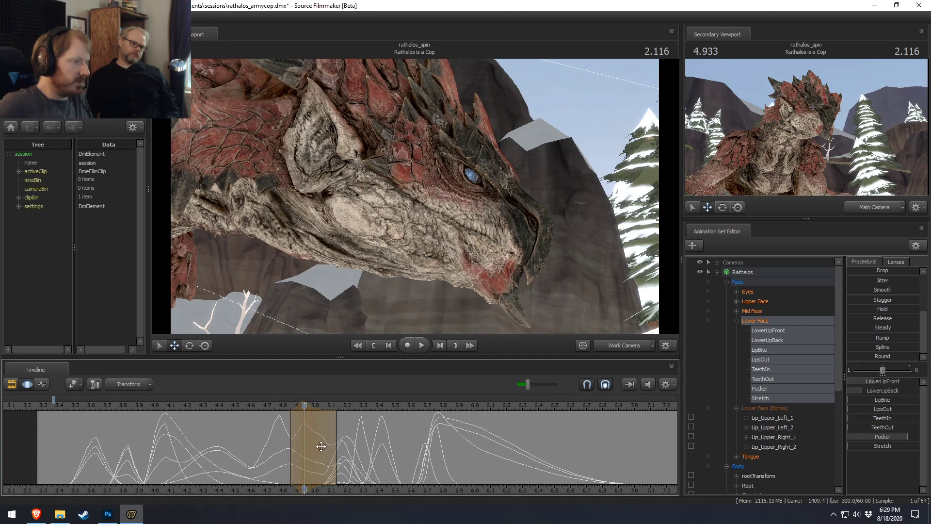
- Smooth the Lower Face controls over a time selection from about 4.70 to 4.95 seconds, and play back the result
{"action": "left_click", "coordinate": [213, 405]}
{"action": "key", "text": "space"}
{"action": "left_click", "coordinate": [197, 408]}
{"action": "left_click_drag", "start_coordinate": [268, 446], "coordinate": [307, 449], "text": "shift"}
{"action": "scroll", "coordinate": [307, 449], "scroll_direction": "up", "scroll_amount": 3, "text": "shift"}
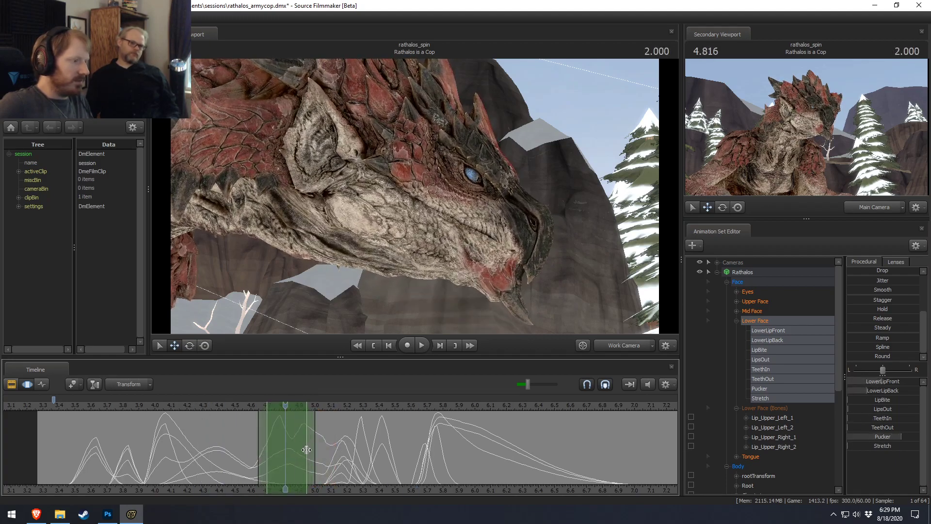
{"action": "left_click", "coordinate": [883, 349]}
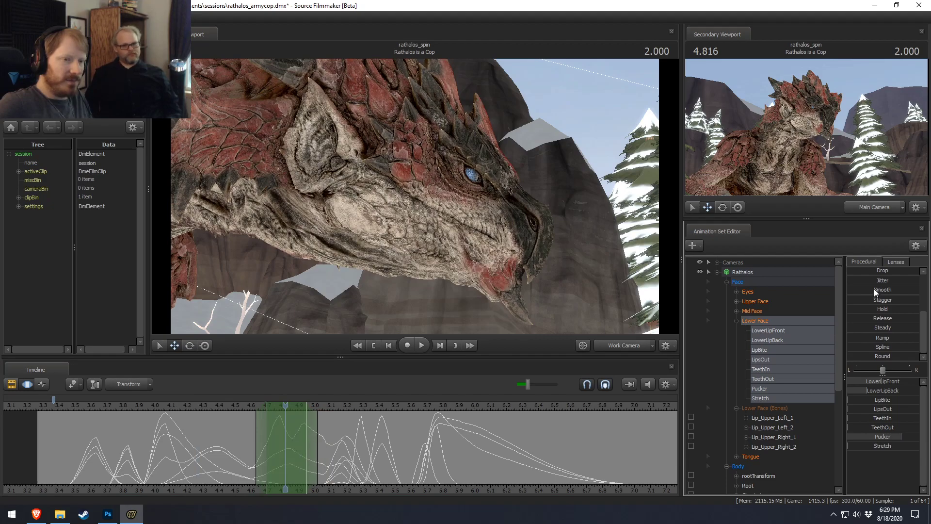
{"action": "left_click_drag", "start_coordinate": [877, 292], "coordinate": [890, 291]}
{"action": "key", "text": "space"}
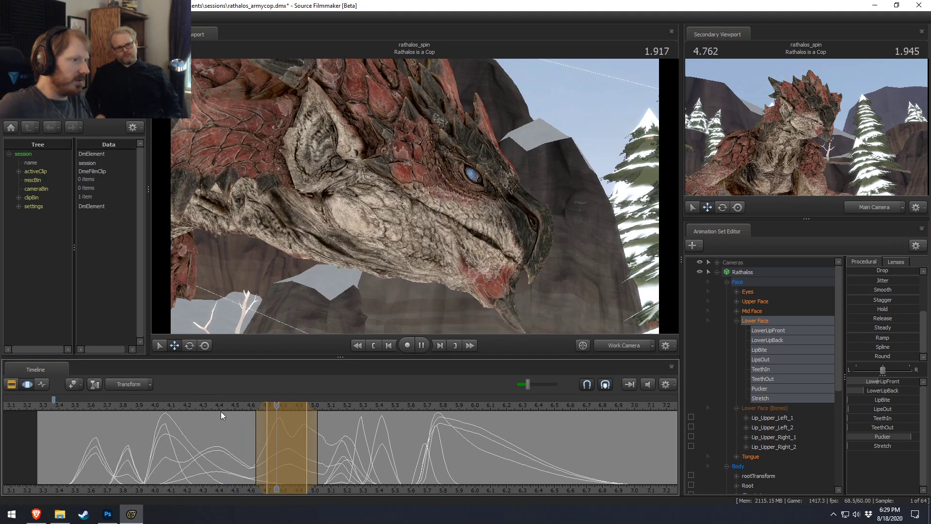
{"action": "key", "text": "space"}
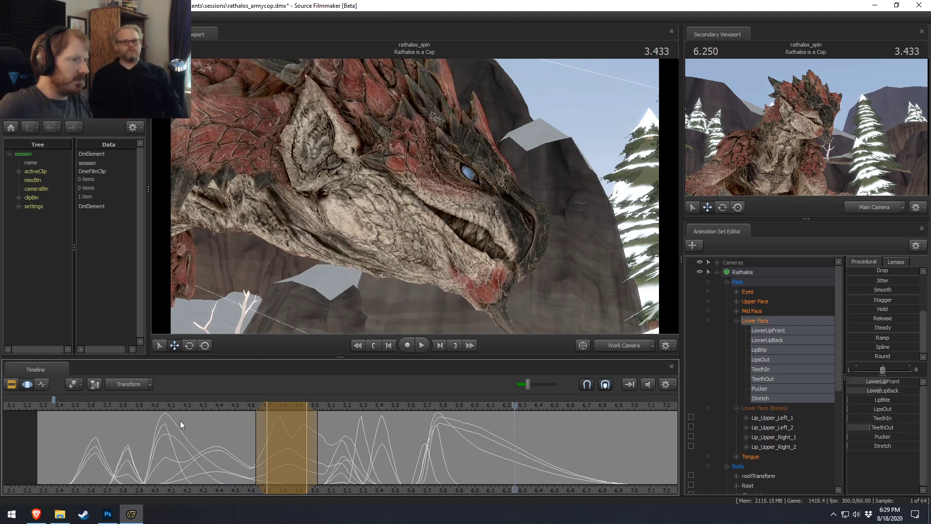
- Switch the primary viewport from the Work Camera to the Main Camera and play back the shot
{"action": "key", "text": "F2"}
{"action": "left_click_drag", "start_coordinate": [95, 407], "coordinate": [40, 406]}
{"action": "key", "text": "F3"}
{"action": "left_click", "coordinate": [619, 347]}
{"action": "key", "text": "space"}
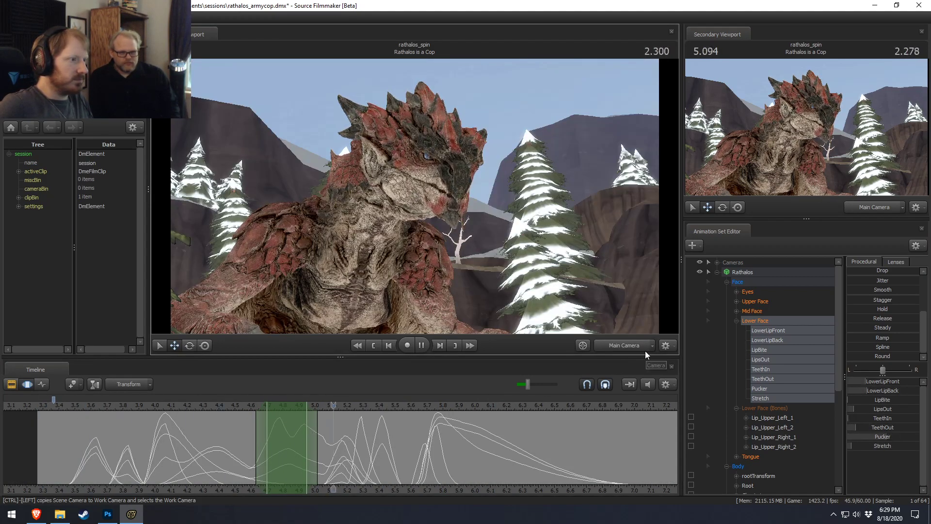
{"action": "key", "text": "space"}
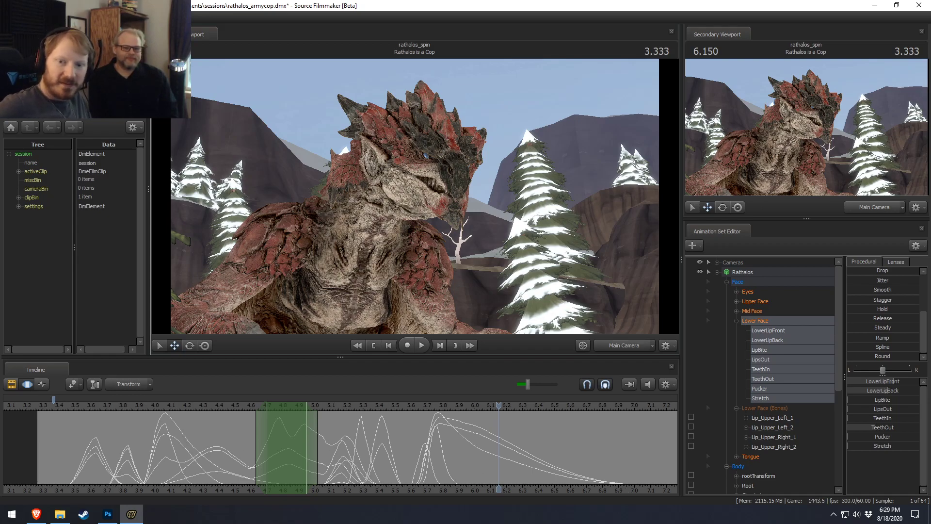
- Replay the shot from its beginning through the Main Camera and save the session
{"action": "key", "text": "space"}
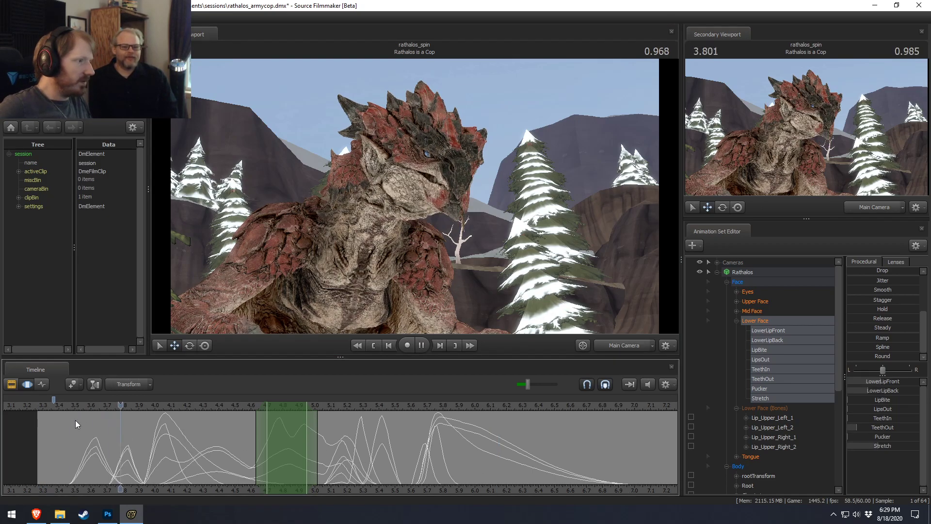
{"action": "key", "text": "space"}
{"action": "scroll", "coordinate": [135, 413], "scroll_direction": "down", "scroll_amount": 2}
{"action": "middle_click_drag", "start_coordinate": [282, 485], "coordinate": [365, 443]}
{"action": "left_click_drag", "start_coordinate": [295, 405], "coordinate": [283, 405]}
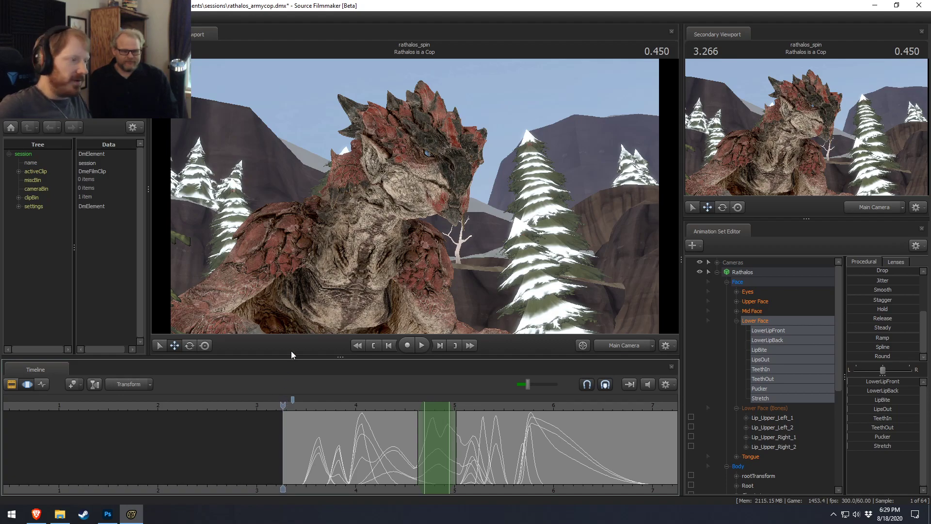
{"action": "middle_click_drag", "start_coordinate": [316, 478], "coordinate": [212, 493]}
{"action": "key", "text": "space"}
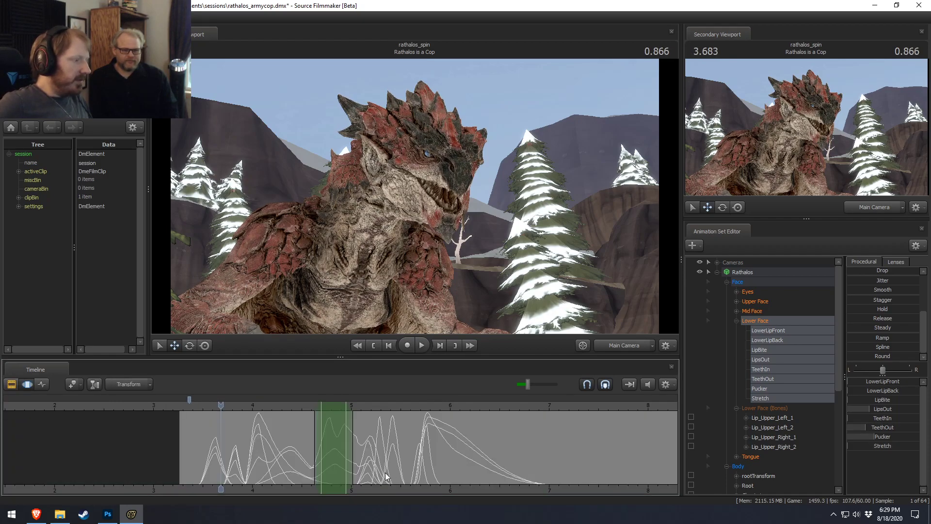
{"action": "key", "text": "F2"}
{"action": "key", "text": "ctrl+s"}
- Color the Rathalos is a Cop clip red, and undo the color change
{"action": "right_click", "coordinate": [237, 435]}
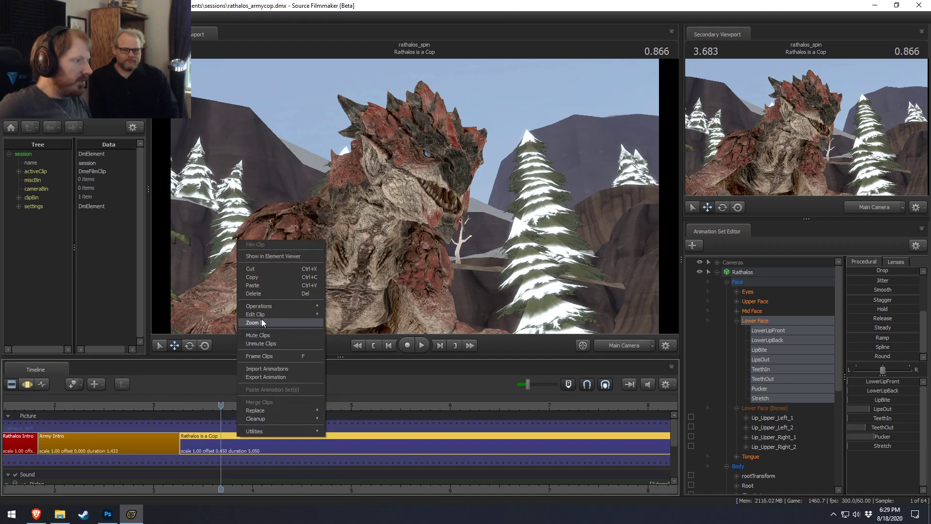
{"action": "mouse_move", "coordinate": [262, 322]}
{"action": "left_click", "coordinate": [350, 324]}
{"action": "left_click_drag", "start_coordinate": [521, 259], "coordinate": [490, 260]}
{"action": "key", "text": "Return"}
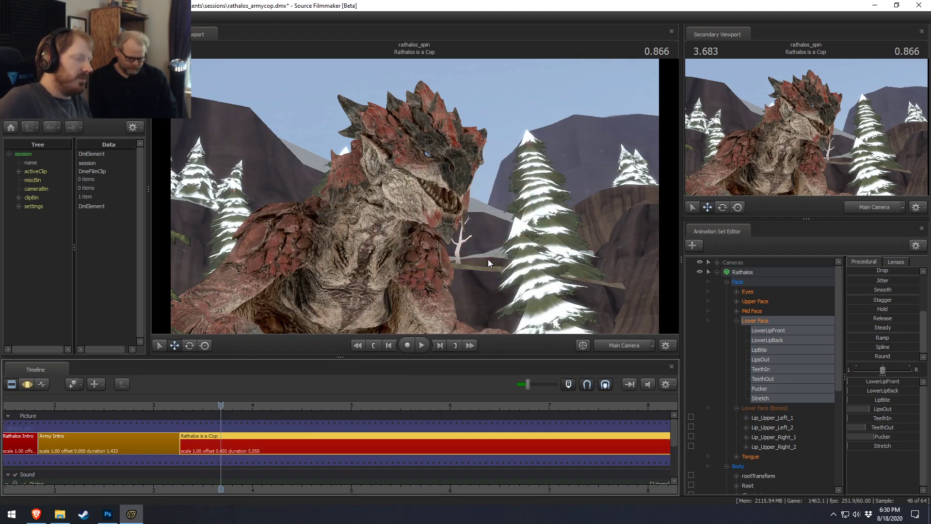
{"action": "key", "text": "ctrl+z"}
- Play back the shot and examine the dialog clip's timing on the Sound tracks
{"action": "left_click_drag", "start_coordinate": [221, 408], "coordinate": [189, 407]}
{"action": "key", "text": "space"}
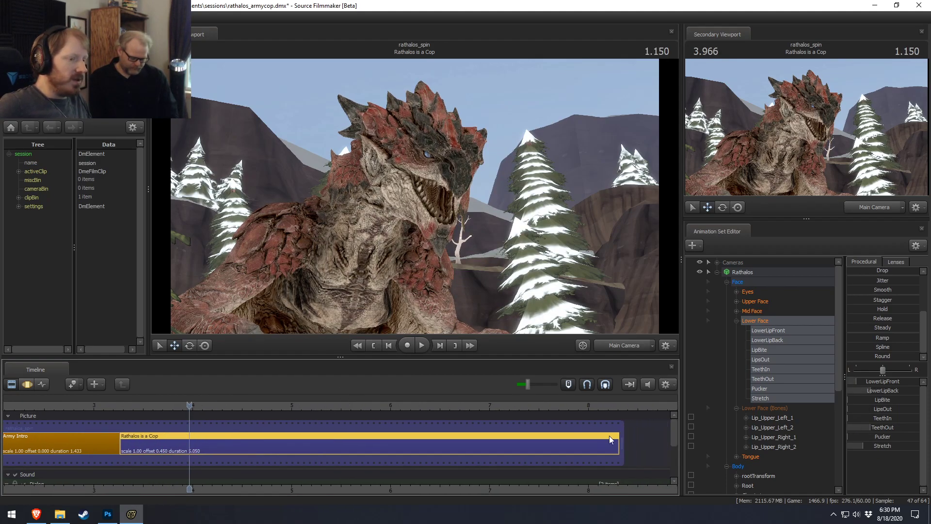
{"action": "left_click_drag", "start_coordinate": [672, 437], "coordinate": [672, 456]}
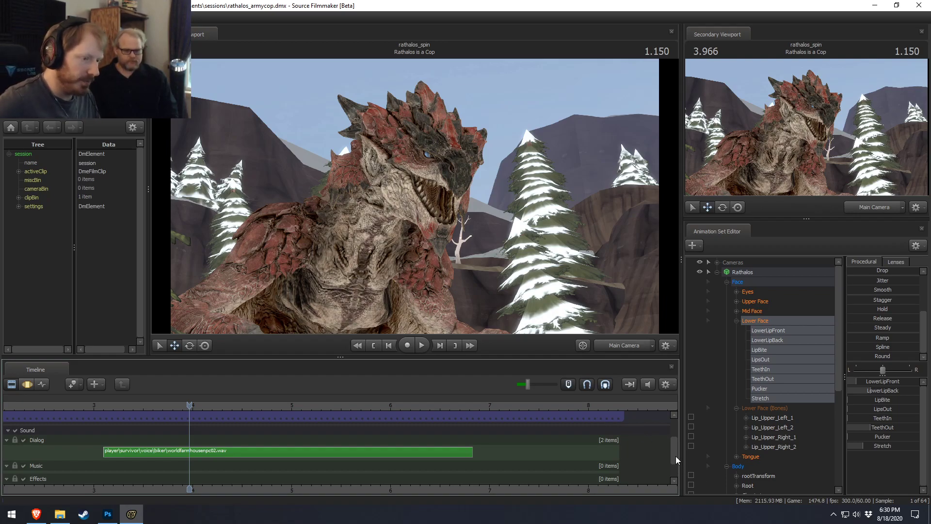
{"action": "scroll", "coordinate": [632, 472], "scroll_direction": "down", "scroll_amount": 2}
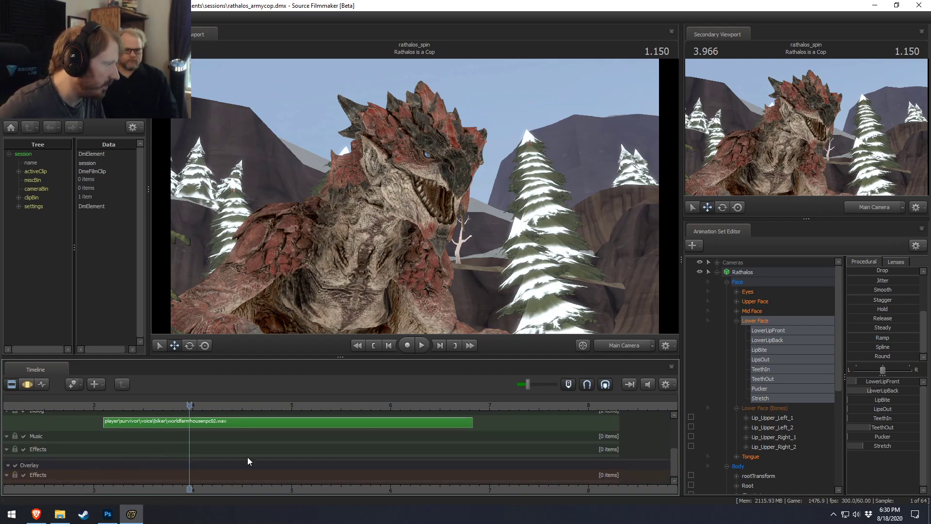
{"action": "key", "text": "space"}
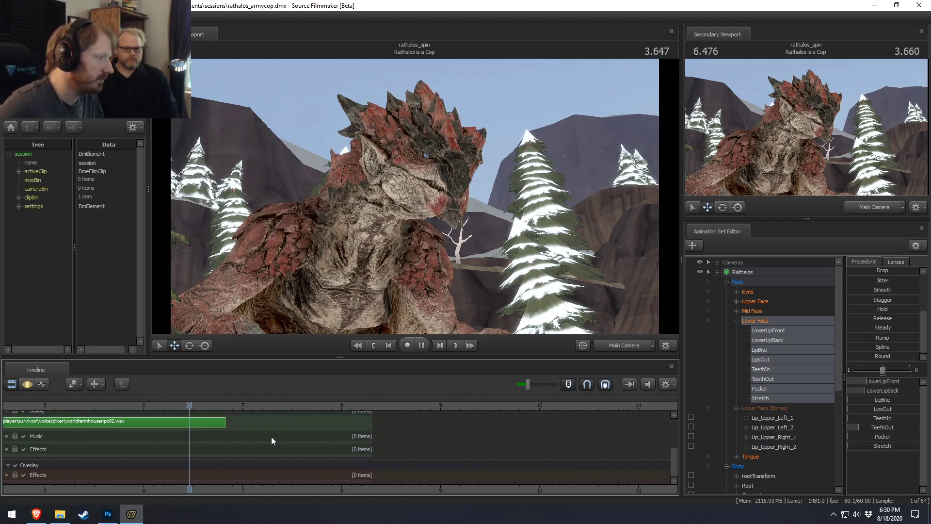
{"action": "key", "text": "space"}
- Start adding a clip to the Dialog track and filter the WAV files by "biker", browsing to the deathscream sounds
{"action": "right_click", "coordinate": [248, 425]}
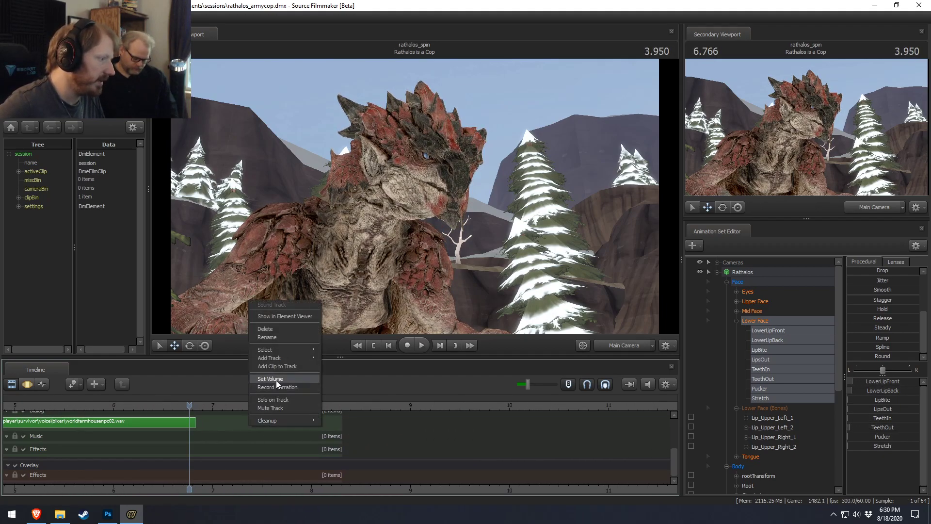
{"action": "left_click", "coordinate": [288, 365]}
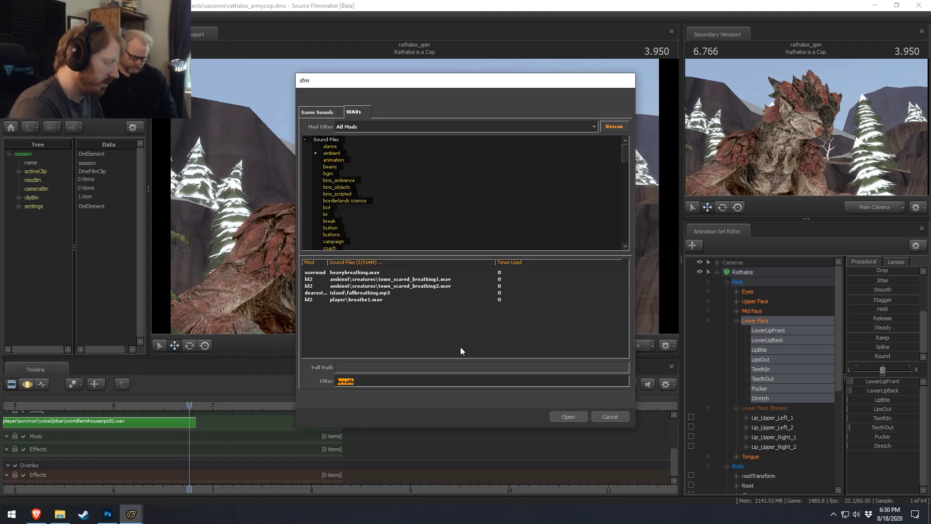
{"action": "type", "text": "biker"}
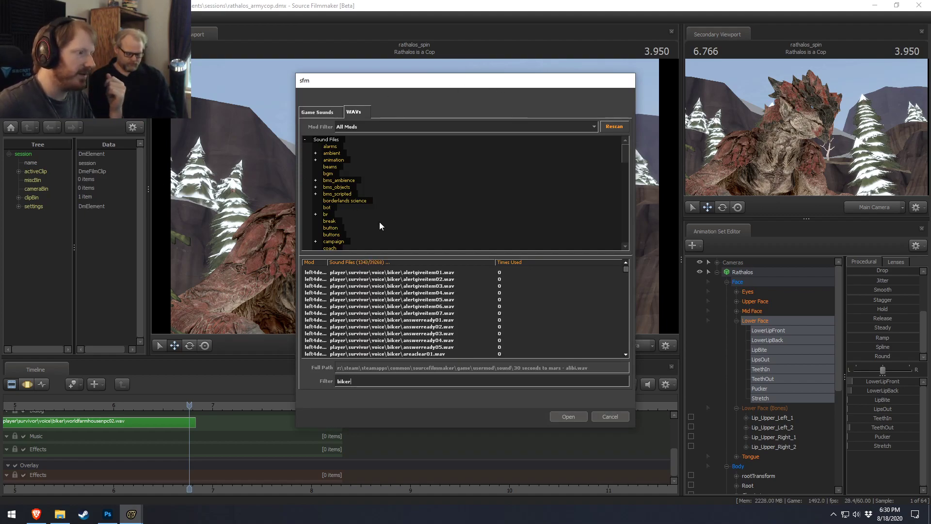
{"action": "left_click_drag", "start_coordinate": [625, 267], "coordinate": [617, 296]}
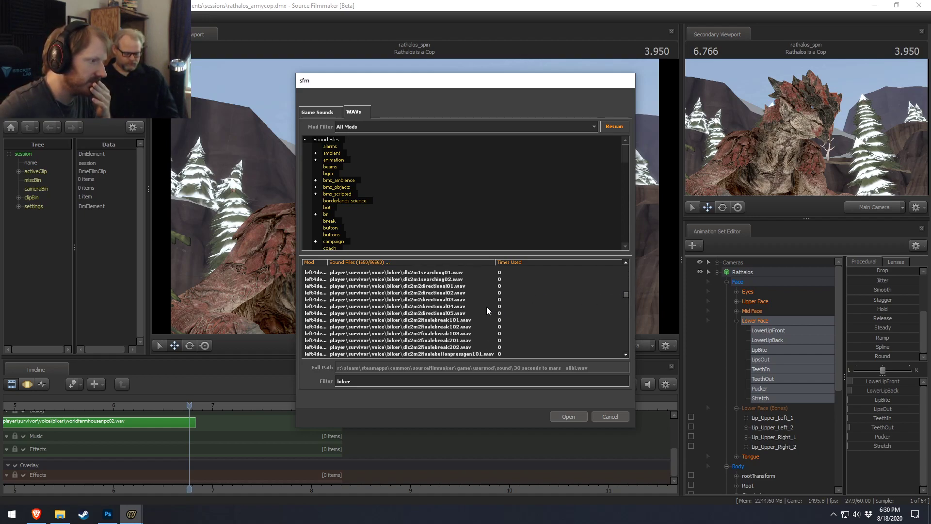
{"action": "left_click_drag", "start_coordinate": [625, 287], "coordinate": [623, 279]}
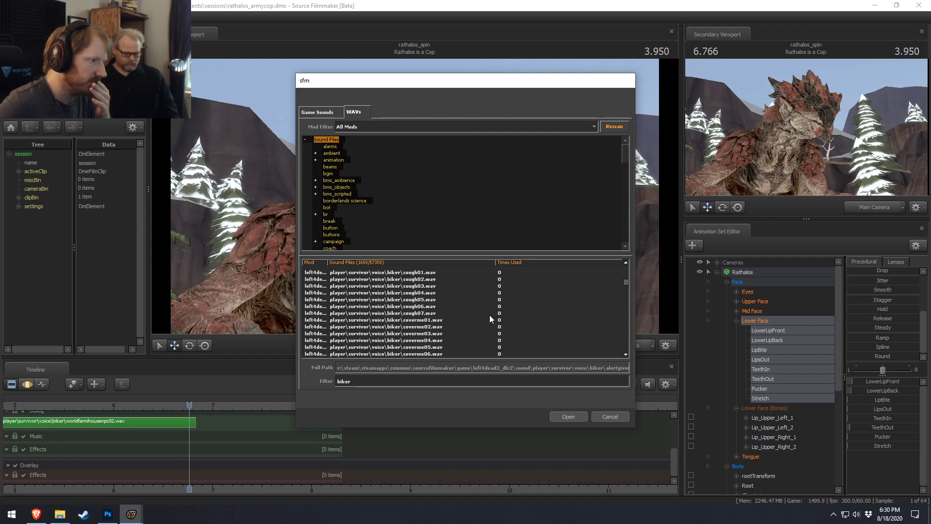
- Preview several biker deathscream sounds and add deathscream03.wav to the Dialog track at 6.766 seconds
{"action": "left_click", "coordinate": [429, 313]}
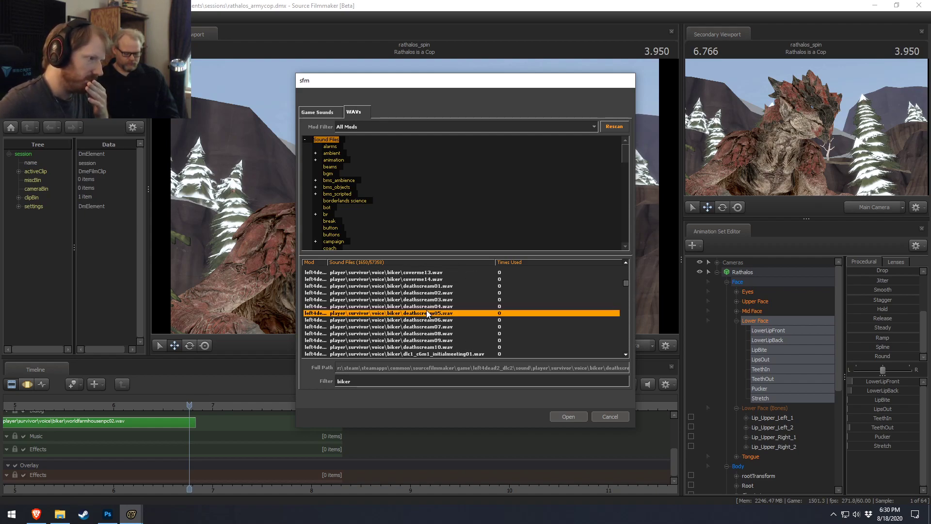
{"action": "left_click", "coordinate": [445, 335]}
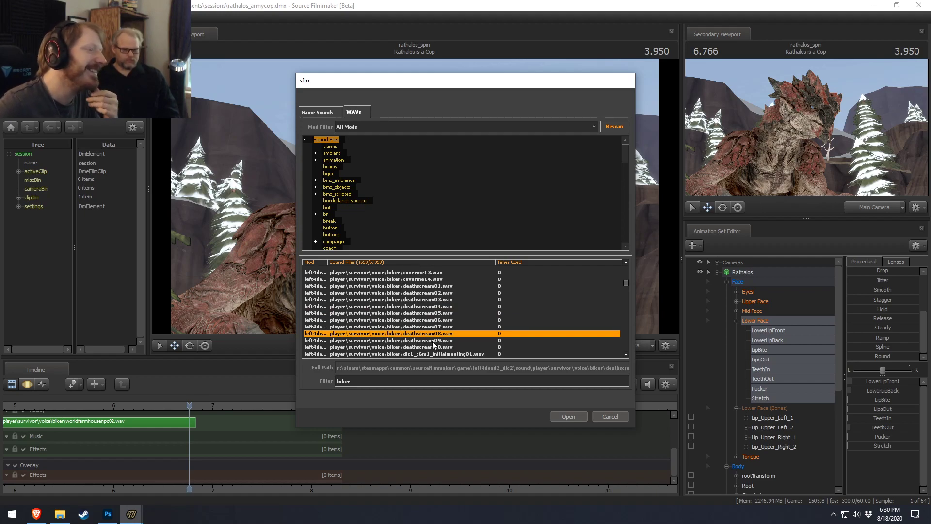
{"action": "left_click", "coordinate": [433, 341]}
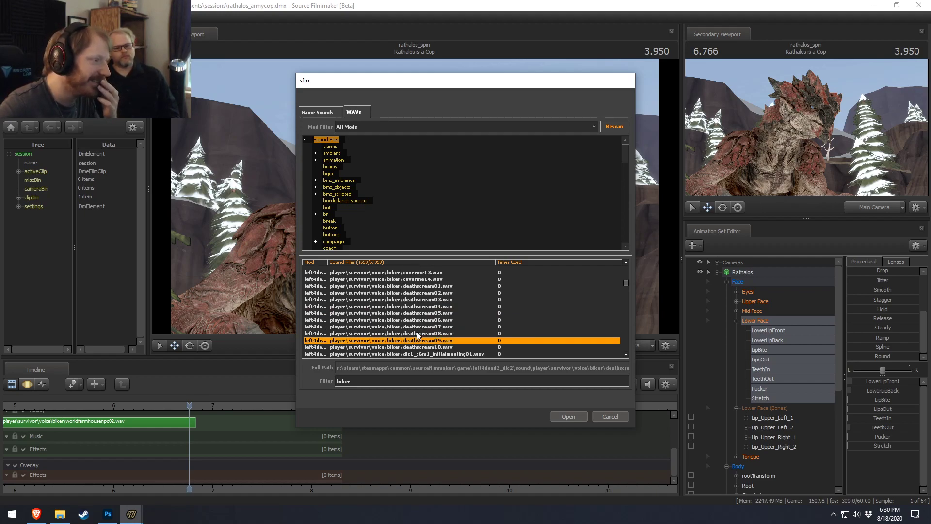
{"action": "left_click", "coordinate": [418, 334]}
{"action": "left_click", "coordinate": [427, 347]}
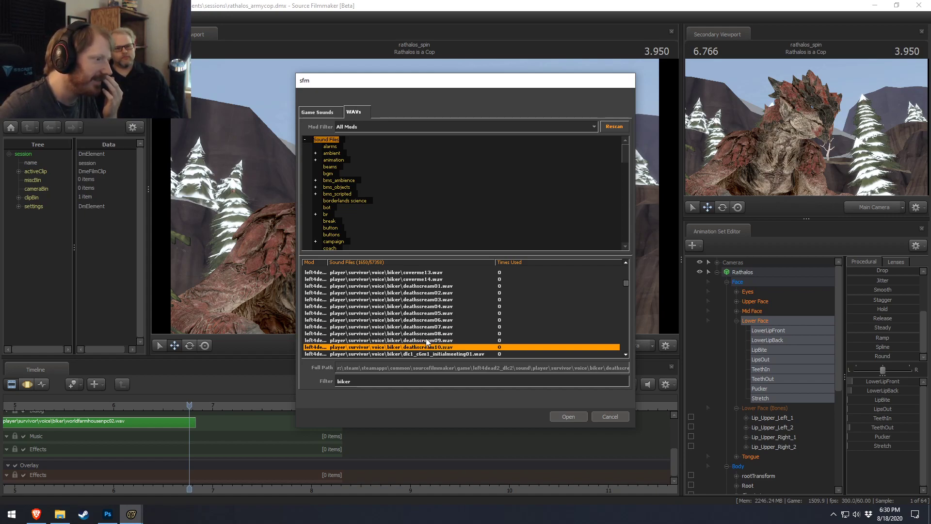
{"action": "left_click", "coordinate": [429, 322]}
{"action": "left_click", "coordinate": [429, 314]}
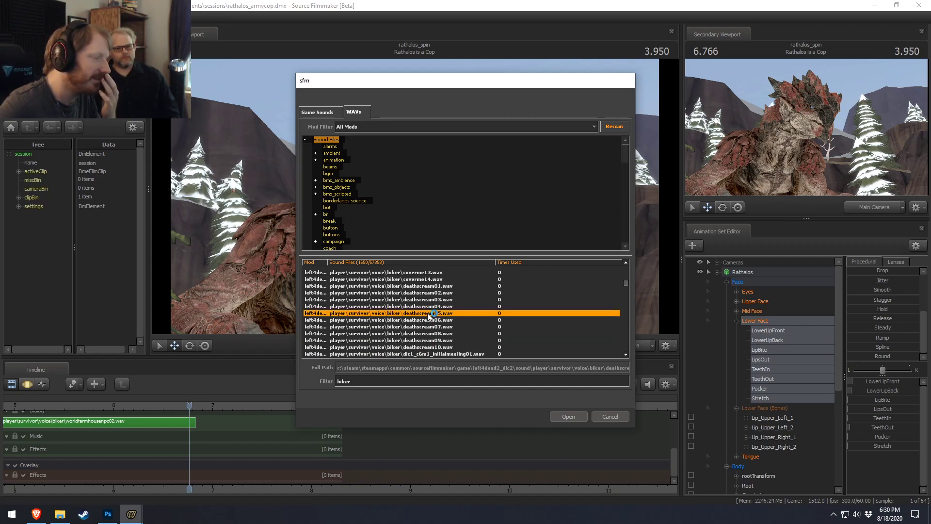
{"action": "left_click", "coordinate": [428, 307]}
{"action": "double_click", "coordinate": [429, 299]}
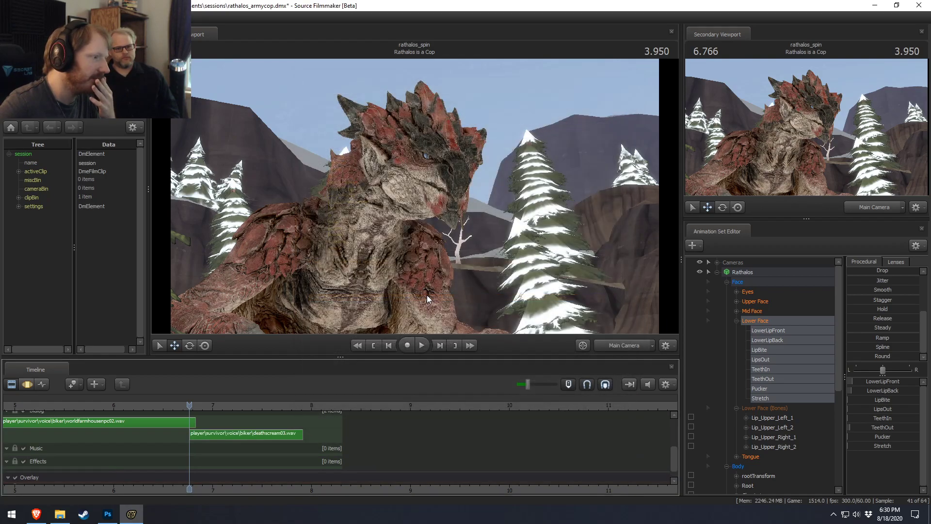
- Delete the deathscream03.wav clip and reopen the sound browser for the Dialog track
{"action": "left_click", "coordinate": [260, 432]}
{"action": "key", "text": "Delete"}
{"action": "right_click", "coordinate": [173, 435]}
{"action": "left_click", "coordinate": [248, 420]}
{"action": "right_click", "coordinate": [249, 420]}
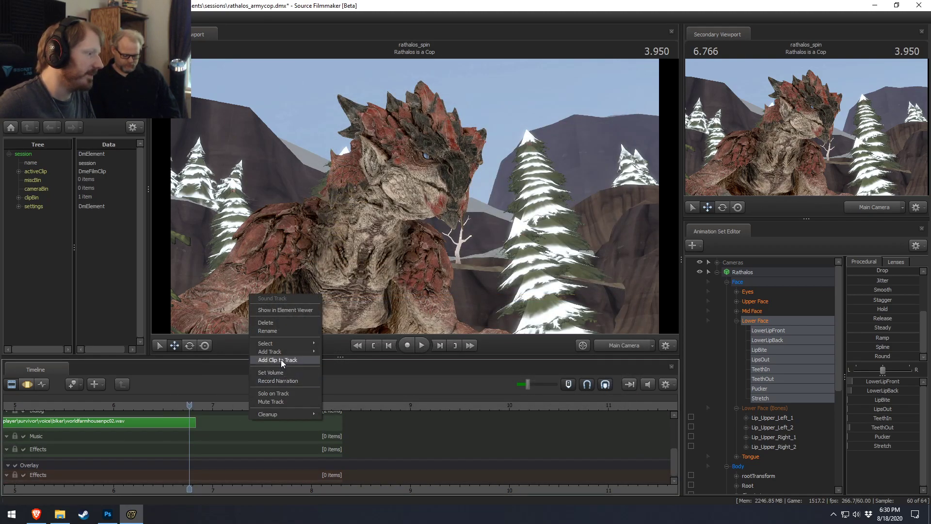
{"action": "left_click", "coordinate": [283, 361]}
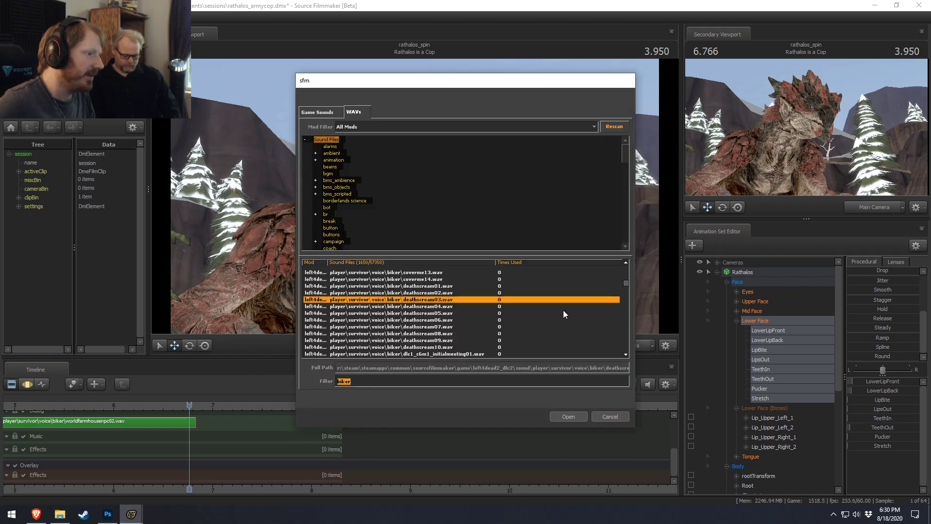
- Preview the biker deathscream sounds from 01 to 10, and leave the sound browser without adding one
{"action": "left_click", "coordinate": [426, 287]}
{"action": "left_click", "coordinate": [421, 293]}
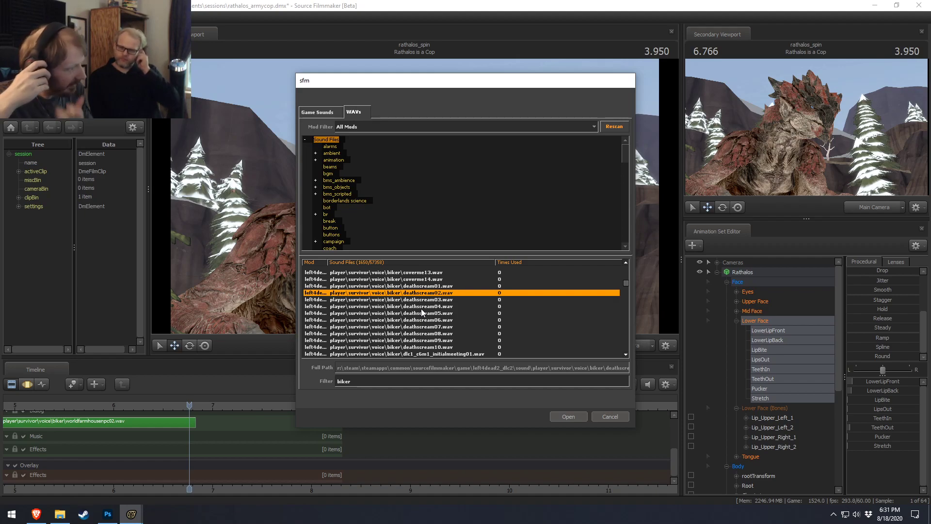
{"action": "left_click", "coordinate": [421, 307]}
{"action": "left_click", "coordinate": [422, 314]}
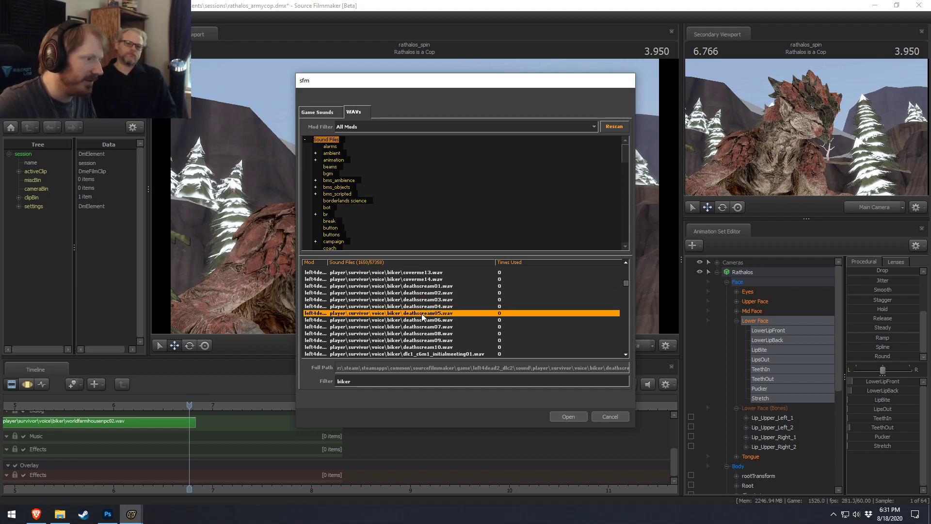
{"action": "left_click", "coordinate": [421, 321]}
{"action": "left_click", "coordinate": [422, 334]}
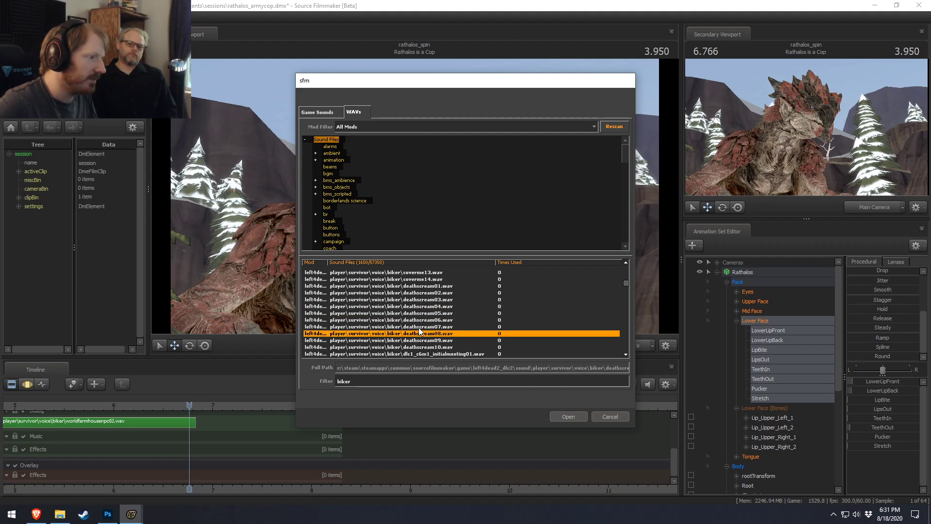
{"action": "key", "text": "Up"}
{"action": "left_click", "coordinate": [420, 343]}
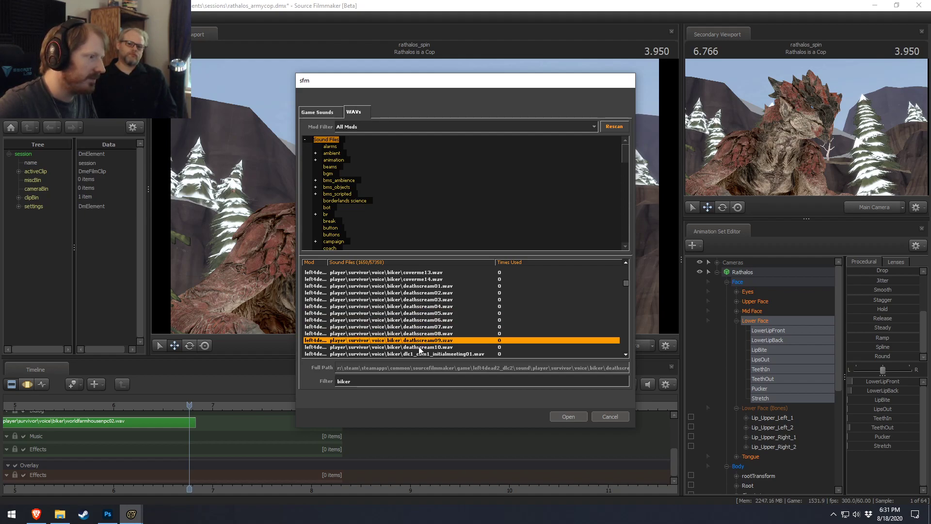
{"action": "left_click", "coordinate": [422, 348]}
{"action": "scroll", "coordinate": [439, 349], "scroll_direction": "down", "scroll_amount": 2}
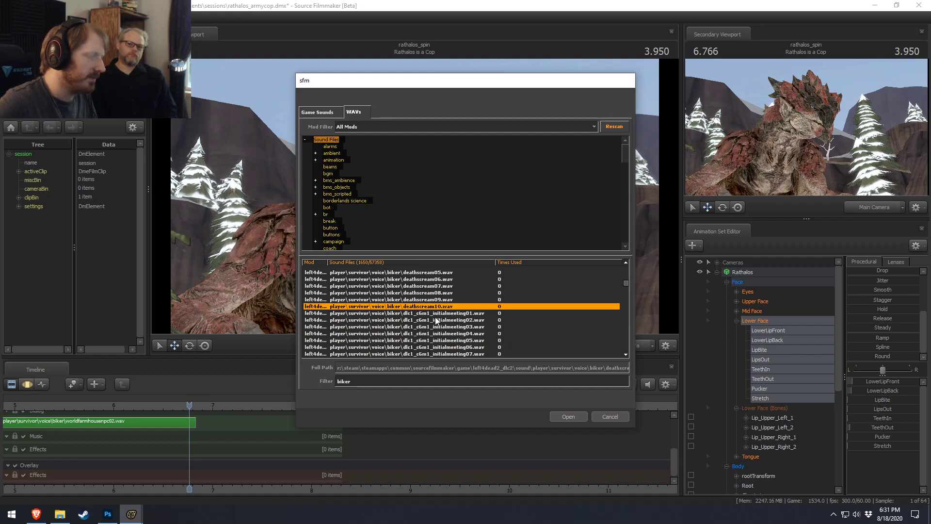
{"action": "scroll", "coordinate": [458, 331], "scroll_direction": "down", "scroll_amount": 2}
{"action": "scroll", "coordinate": [456, 330], "scroll_direction": "down", "scroll_amount": 2}
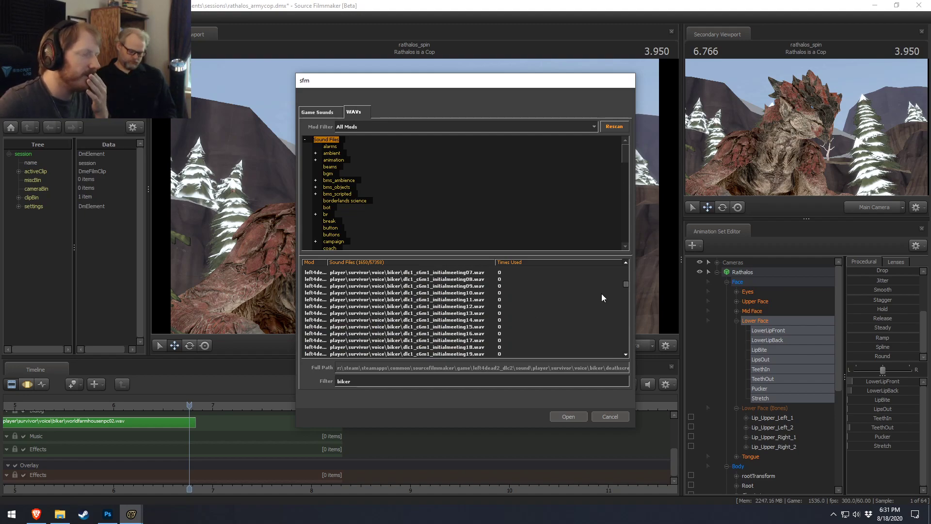
{"action": "left_click", "coordinate": [602, 420]}
- Open the session rathalos_helicopters.dmx from the [RATHALOS] sessions folder
{"action": "left_click", "coordinate": [11, 18]}
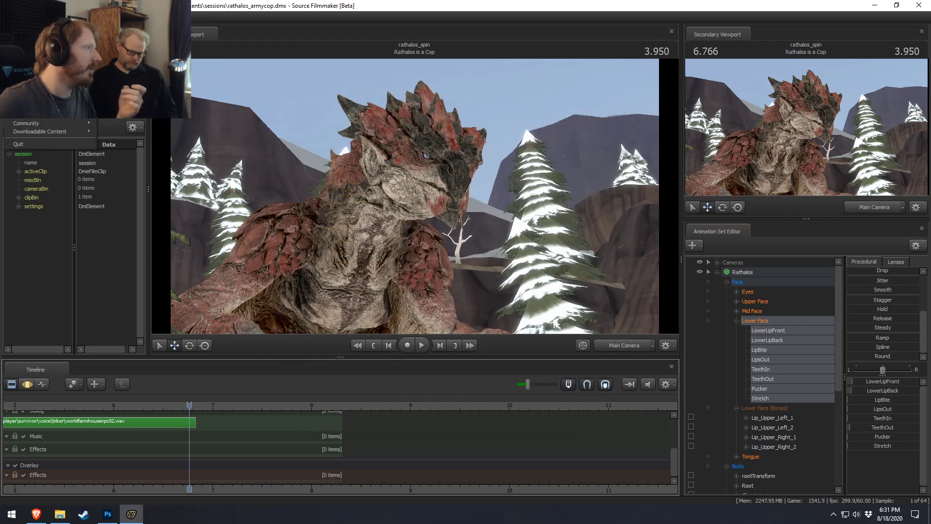
{"action": "left_click", "coordinate": [21, 37]}
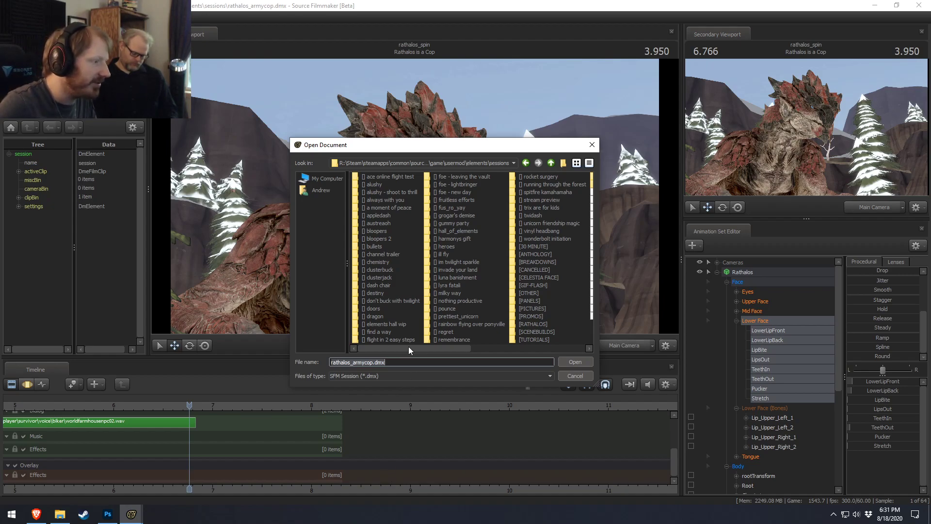
{"action": "left_click_drag", "start_coordinate": [408, 348], "coordinate": [520, 351]}
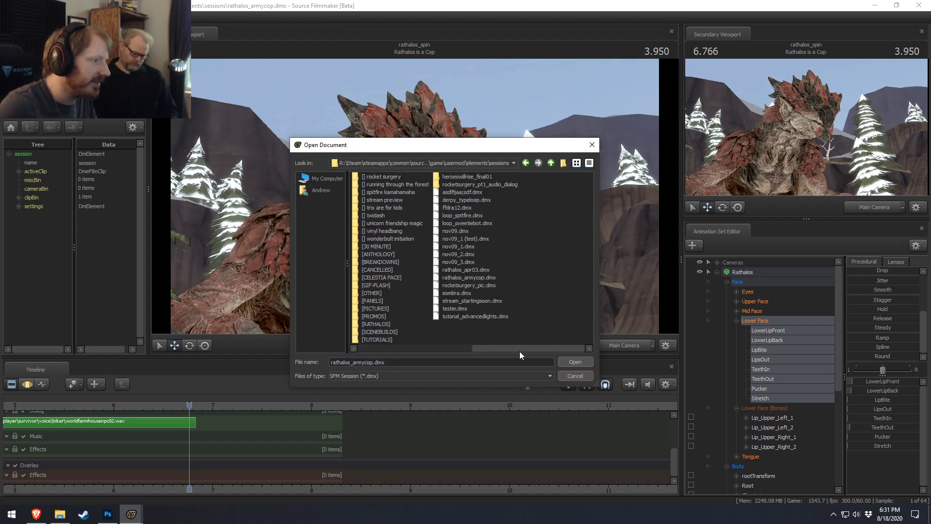
{"action": "double_click", "coordinate": [374, 322]}
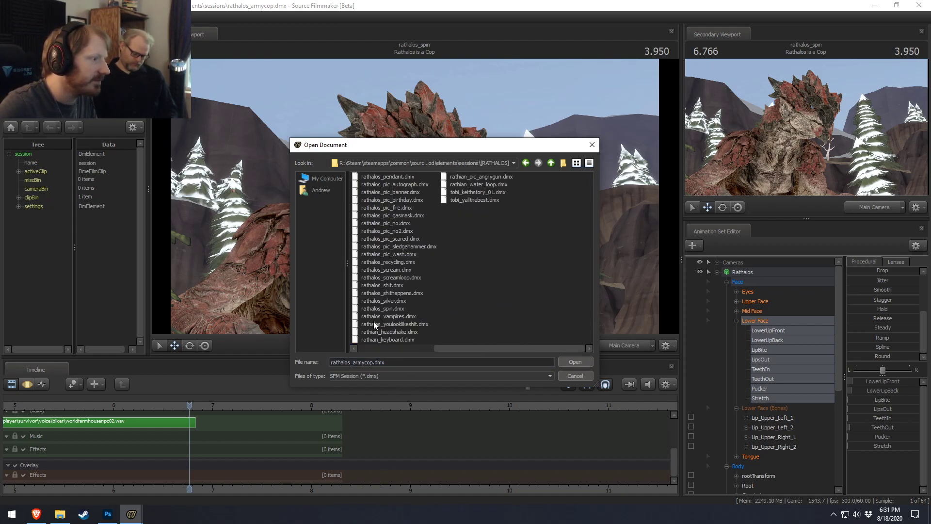
{"action": "left_click", "coordinate": [420, 345]}
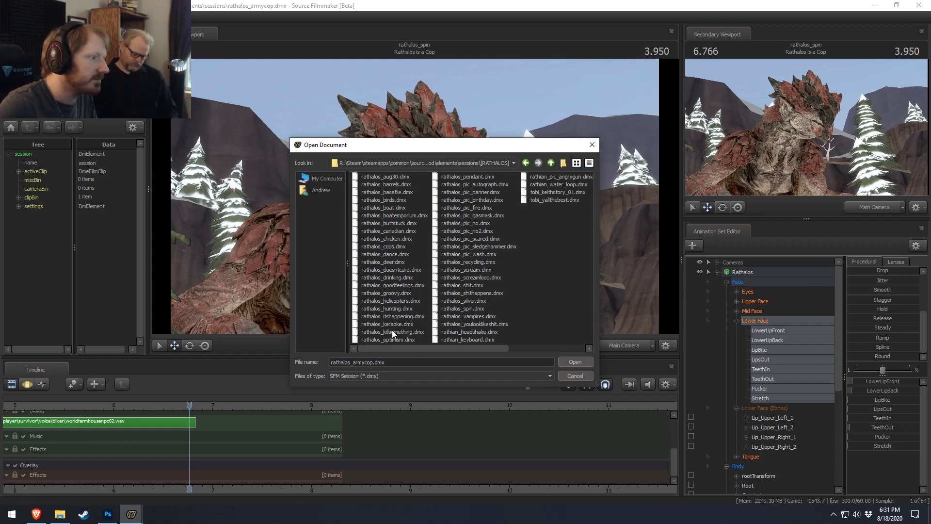
{"action": "double_click", "coordinate": [393, 300]}
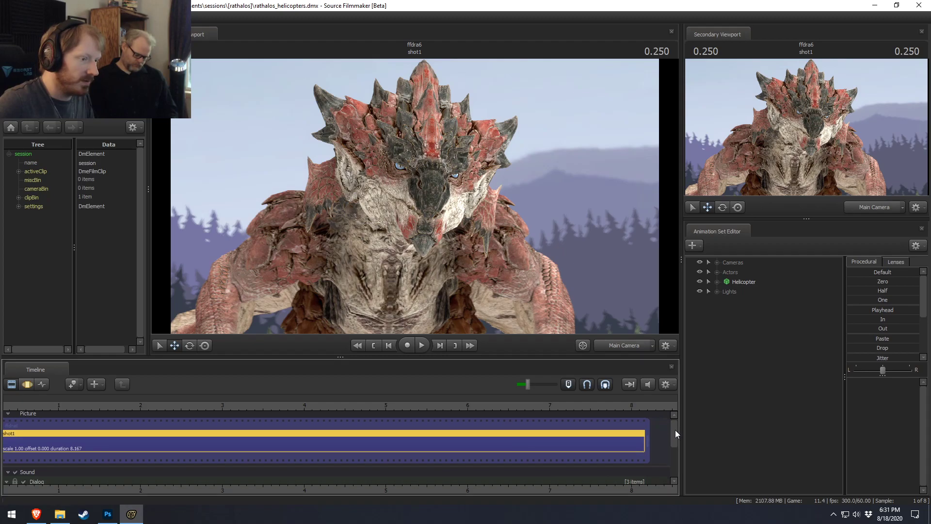
- Examine the Dialog clips near the end of the helicopter session to identify the biker sound used there
{"action": "left_click_drag", "start_coordinate": [675, 430], "coordinate": [676, 456]}
{"action": "scroll", "coordinate": [618, 434], "scroll_direction": "up", "scroll_amount": 3}
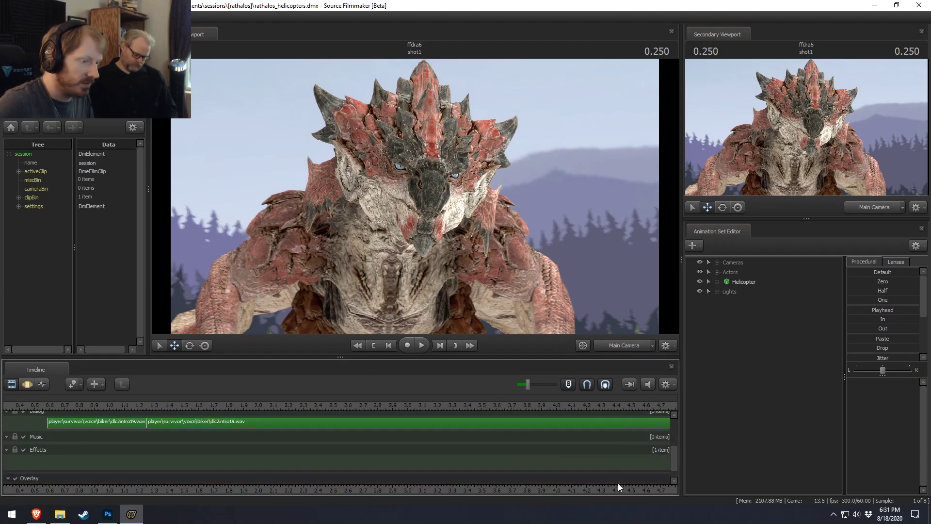
{"action": "left_click", "coordinate": [654, 402]}
{"action": "scroll", "coordinate": [634, 457], "scroll_direction": "down", "scroll_amount": 3}
{"action": "left_click_drag", "start_coordinate": [634, 458], "coordinate": [199, 475]}
{"action": "left_click_drag", "start_coordinate": [314, 404], "coordinate": [333, 405]}
{"action": "scroll", "coordinate": [341, 416], "scroll_direction": "up", "scroll_amount": 2}
{"action": "scroll", "coordinate": [348, 442], "scroll_direction": "up", "scroll_amount": 3}
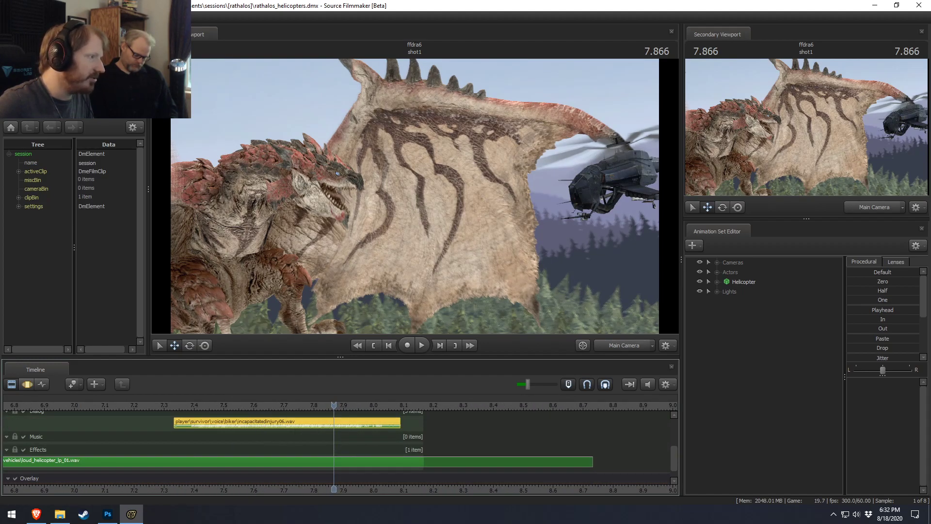
- Reopen rathalos_armycop.dmx from the recent sessions
{"action": "left_click", "coordinate": [8, 18]}
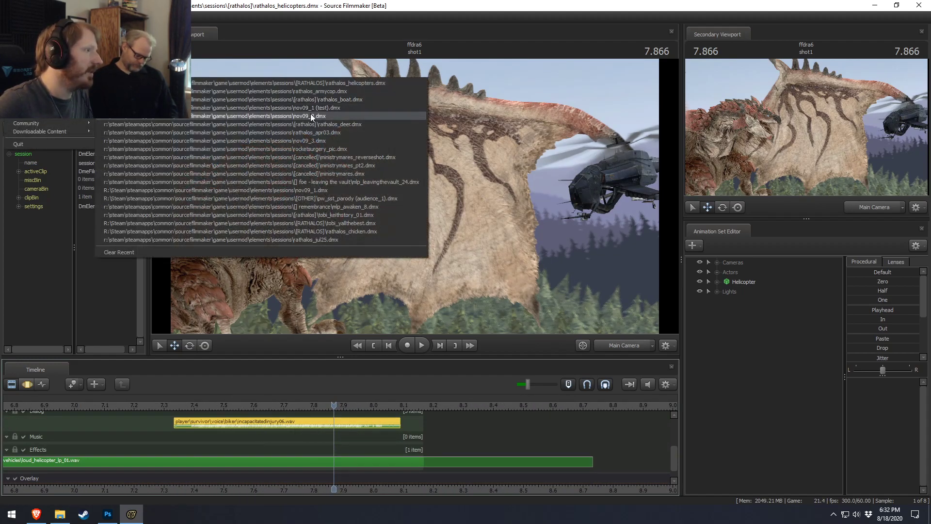
{"action": "mouse_move", "coordinate": [73, 82]}
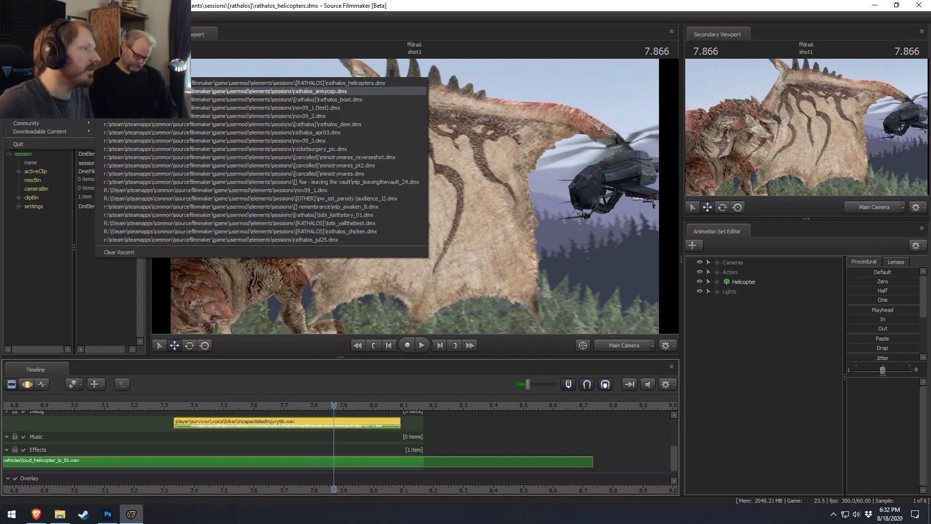
{"action": "left_click", "coordinate": [272, 91]}
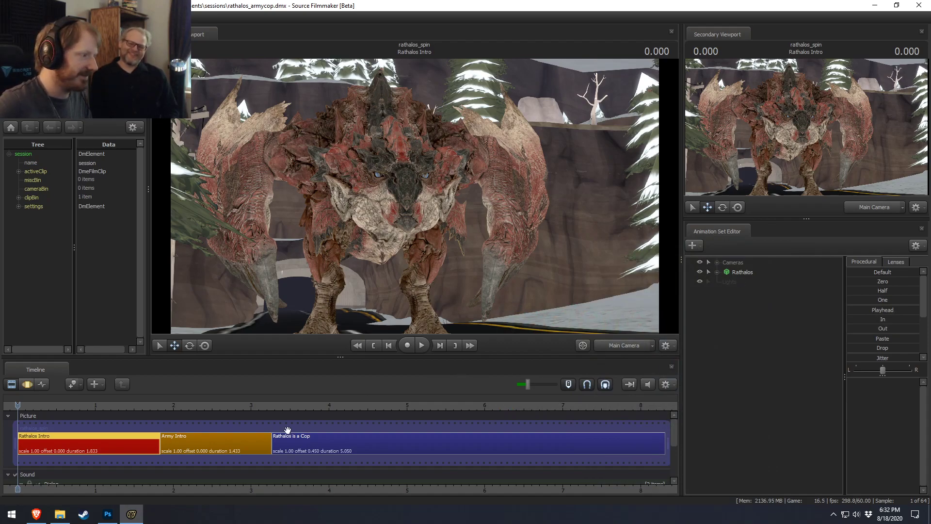
- Move the playhead to 7.166 seconds and start adding a clip to the Dialog track
{"action": "scroll", "coordinate": [672, 434], "scroll_direction": "down", "scroll_amount": 3}
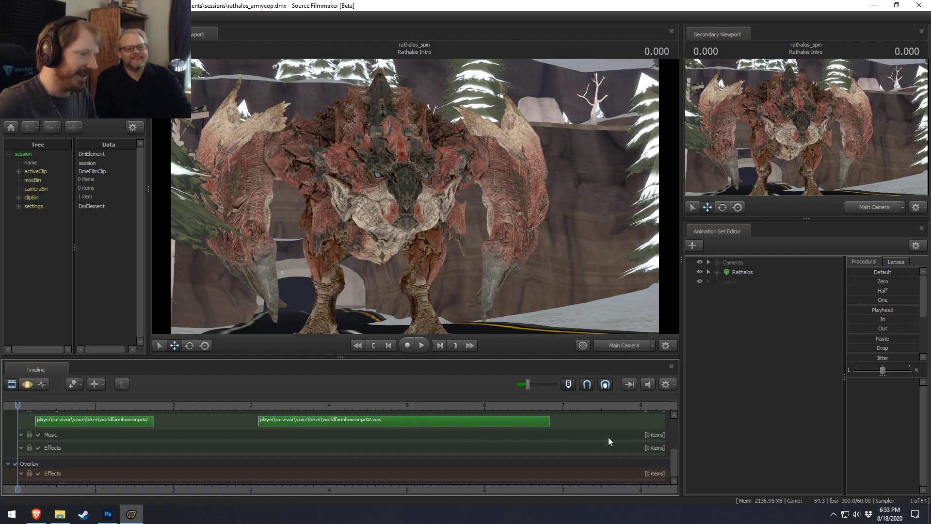
{"action": "scroll", "coordinate": [601, 436], "scroll_direction": "down", "scroll_amount": 3}
{"action": "mouse_move", "coordinate": [673, 456]}
{"action": "left_mouse_down"}
{"action": "mouse_move", "coordinate": [673, 429]}
{"action": "mouse_move", "coordinate": [674, 456]}
{"action": "left_mouse_up"}
{"action": "left_click", "coordinate": [513, 405]}
{"action": "scroll", "coordinate": [534, 463], "scroll_direction": "down", "scroll_amount": 3}
{"action": "right_click", "coordinate": [518, 435]}
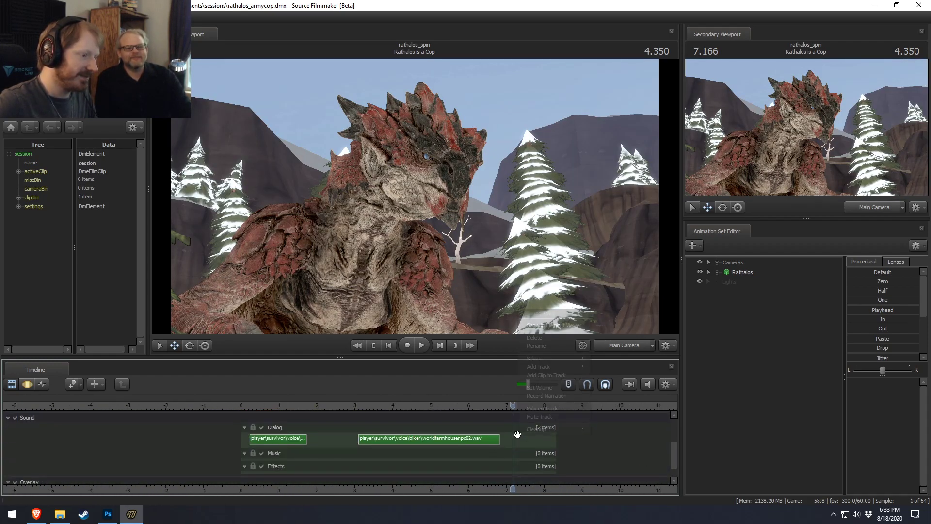
{"action": "left_click", "coordinate": [548, 374]}
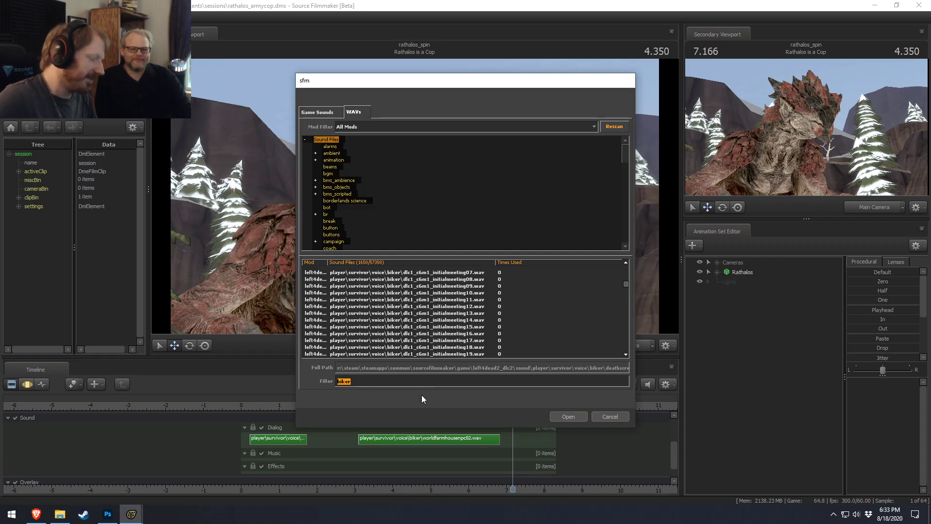
- Find the biker incapacitated sounds in the WAV list and preview several incapacitatedinitial and incapacitatedinjury files
{"action": "scroll", "coordinate": [621, 336], "scroll_direction": "down", "scroll_amount": 1}
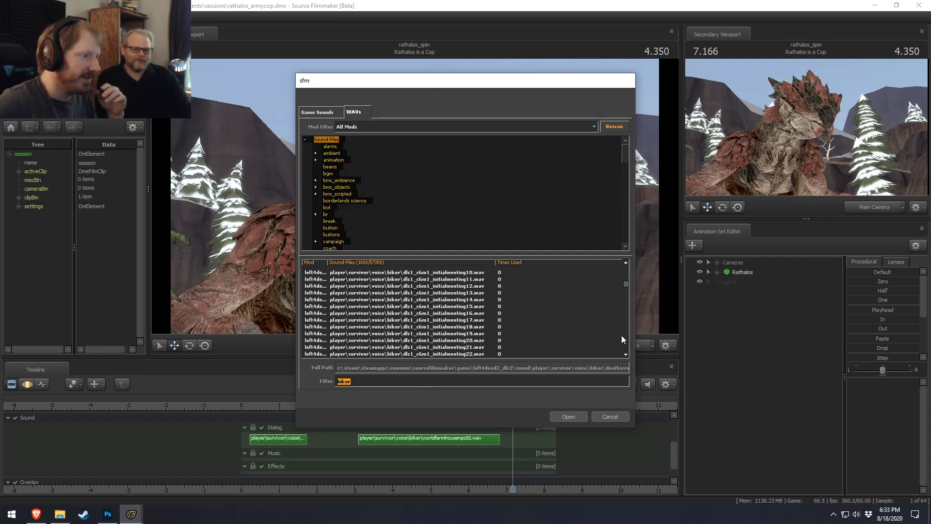
{"action": "left_click", "coordinate": [625, 276]}
{"action": "left_click", "coordinate": [624, 277]}
{"action": "scroll", "coordinate": [588, 299], "scroll_direction": "down", "scroll_amount": 12}
{"action": "scroll", "coordinate": [575, 304], "scroll_direction": "down", "scroll_amount": 1}
{"action": "left_click_drag", "start_coordinate": [627, 284], "coordinate": [630, 310]}
{"action": "scroll", "coordinate": [495, 314], "scroll_direction": "down", "scroll_amount": 4}
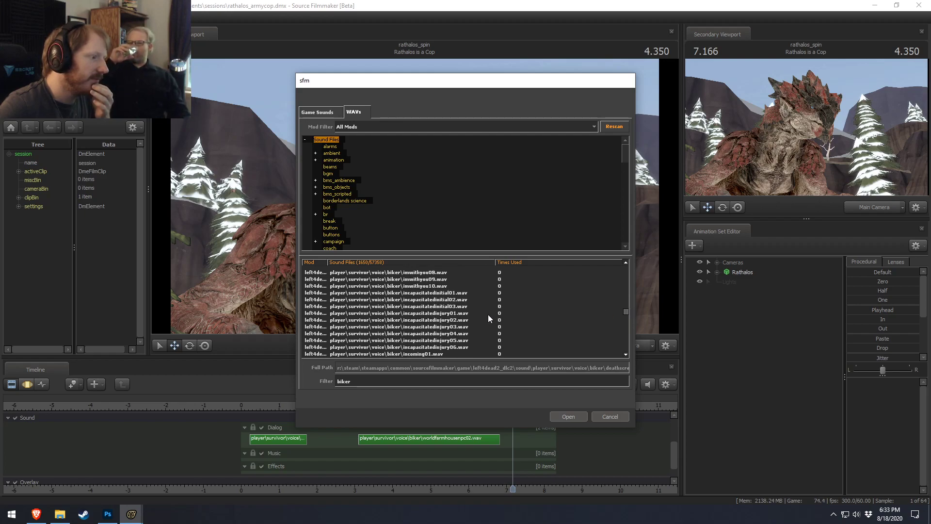
{"action": "left_click", "coordinate": [450, 293]}
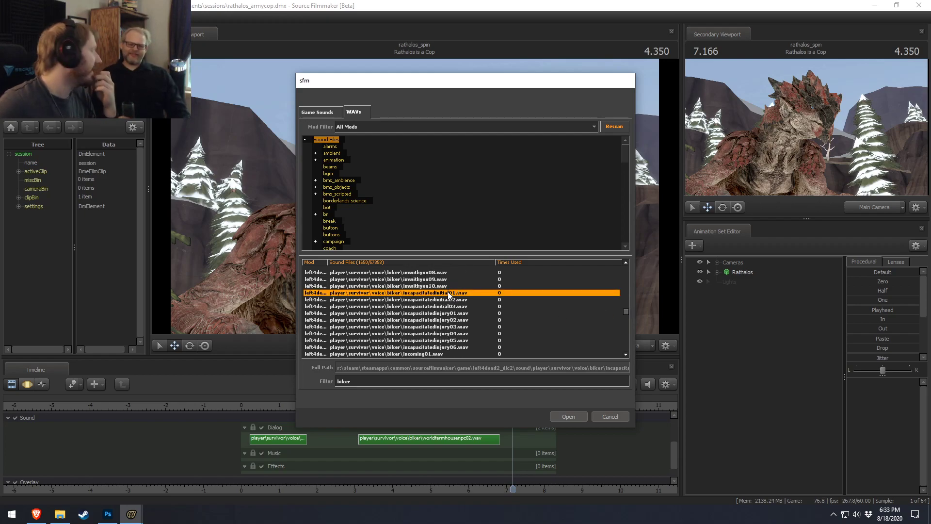
{"action": "left_click", "coordinate": [442, 300]}
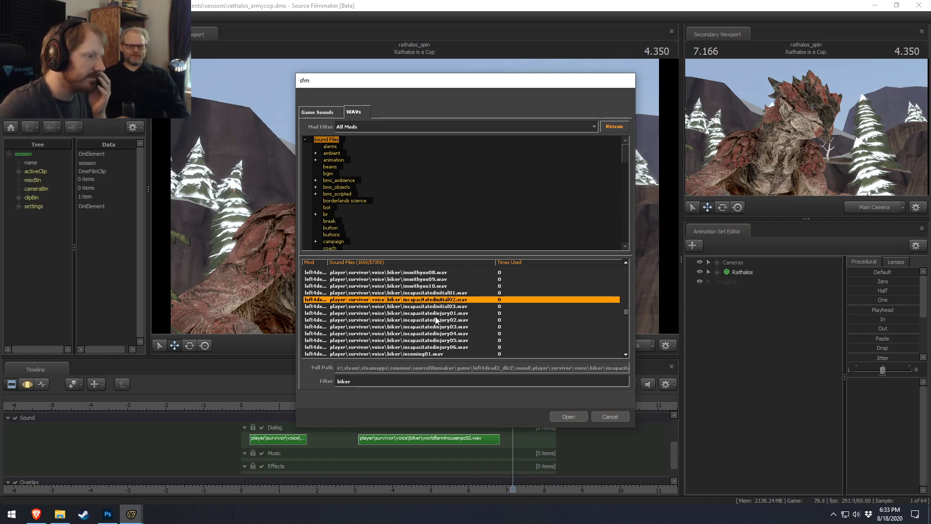
{"action": "left_click", "coordinate": [436, 319]}
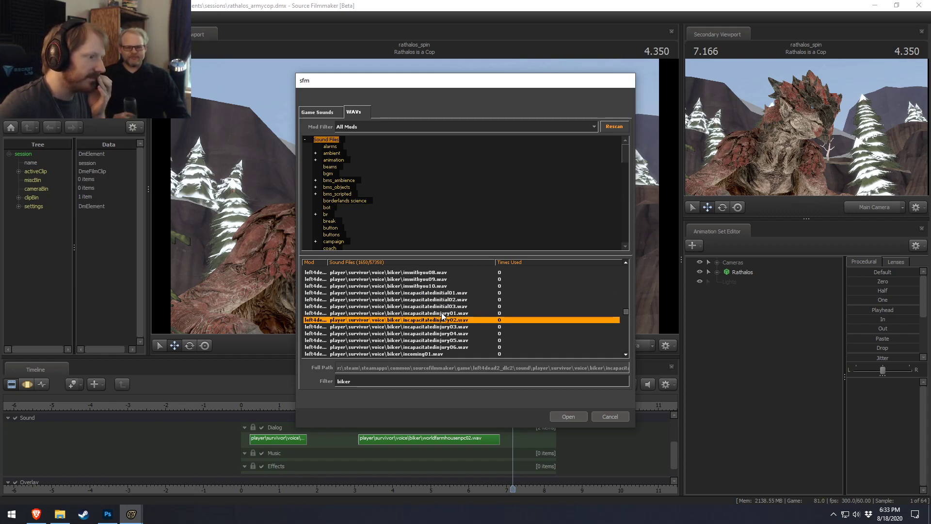
{"action": "left_click", "coordinate": [442, 314]}
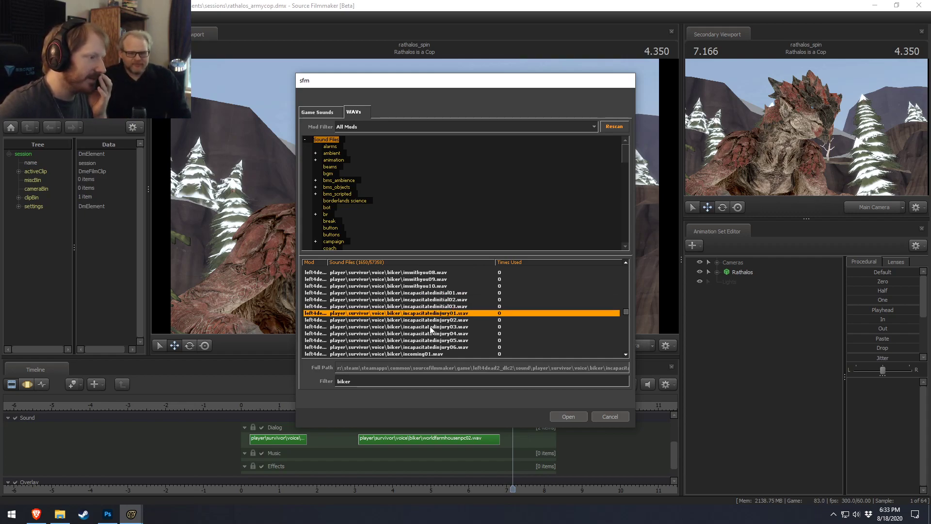
{"action": "left_click", "coordinate": [429, 335]}
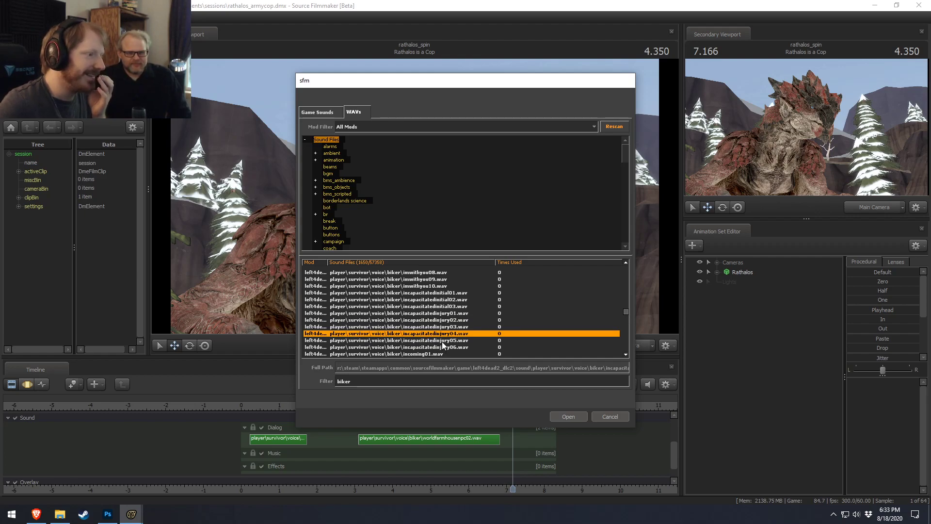
{"action": "left_click", "coordinate": [442, 341]}
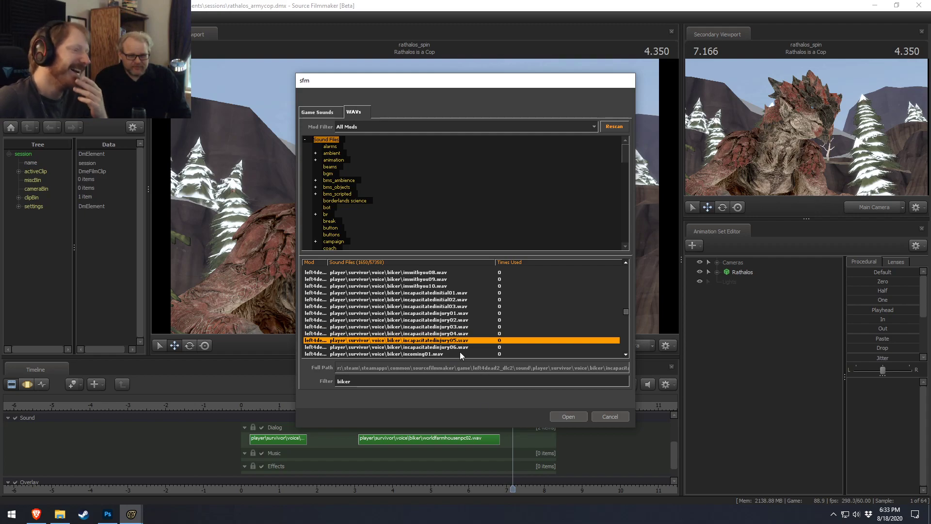
{"action": "key", "text": "Down"}
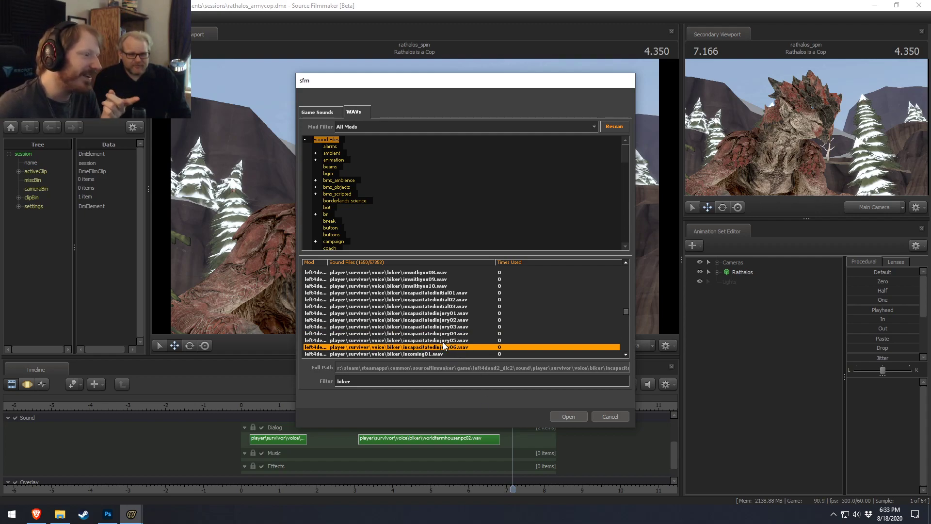
- Add the biker sound incapacitatedinjury04.wav to the Dialog track
{"action": "key", "text": "Up"}
{"action": "left_click", "coordinate": [446, 335]}
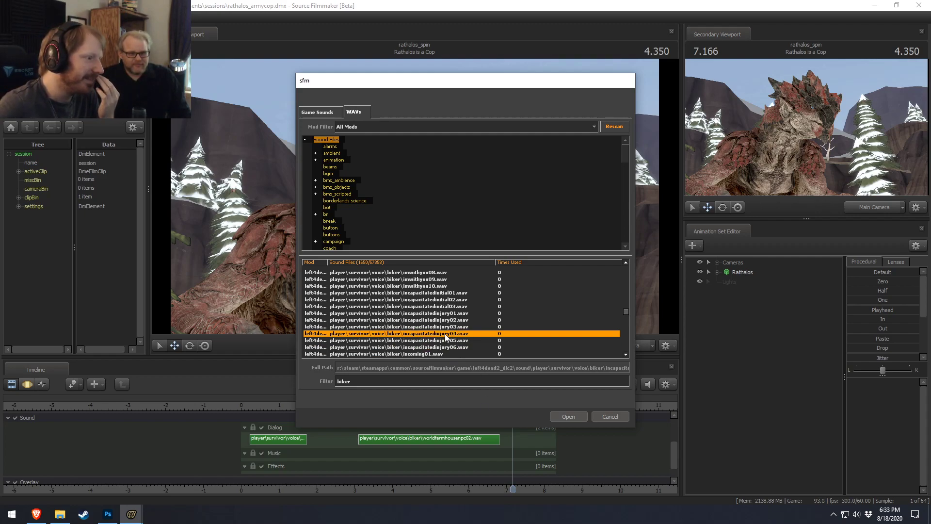
{"action": "left_click", "coordinate": [554, 416]}
- Play the shot from 6.533 seconds to check the added sound, and return the playhead to 6.750 seconds
{"action": "left_click_drag", "start_coordinate": [512, 406], "coordinate": [489, 406]}
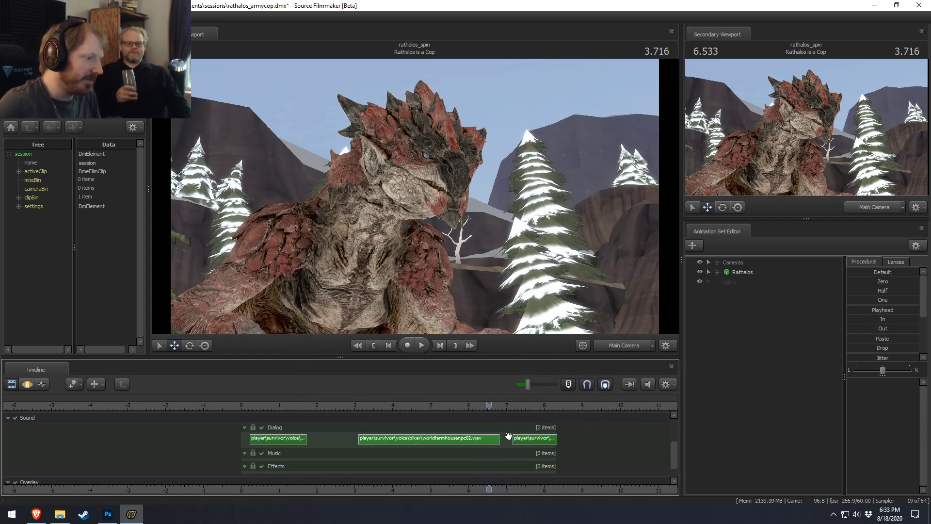
{"action": "right_click", "coordinate": [507, 440]}
{"action": "left_click", "coordinate": [616, 435]}
{"action": "key", "text": "space"}
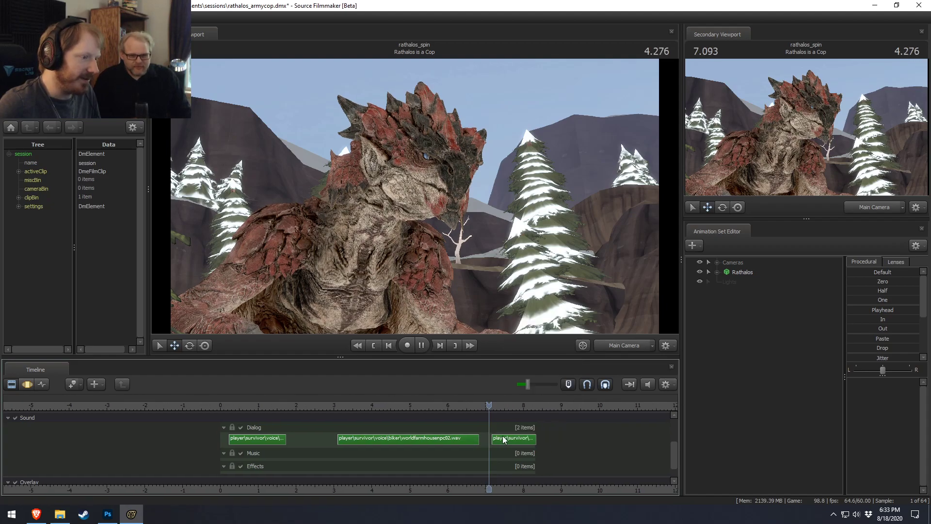
{"action": "key", "text": "space"}
{"action": "left_click", "coordinate": [447, 407]}
{"action": "right_click", "coordinate": [456, 435]}
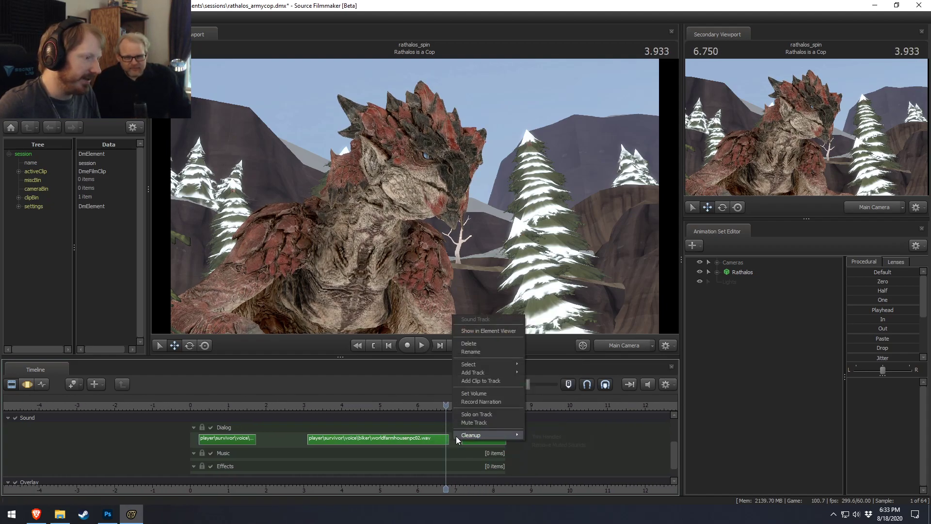
{"action": "left_click", "coordinate": [449, 467]}
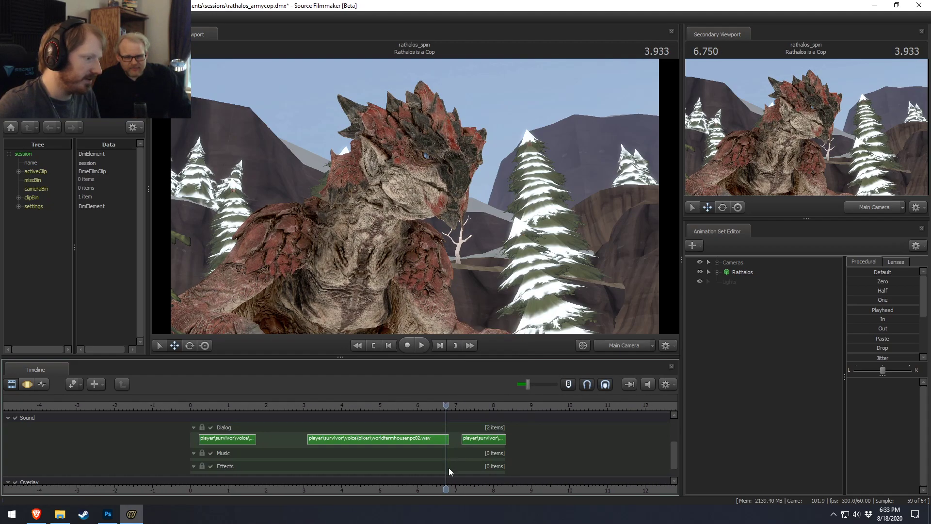
- Rename the Music sound track to Ambient
{"action": "right_click", "coordinate": [229, 451]}
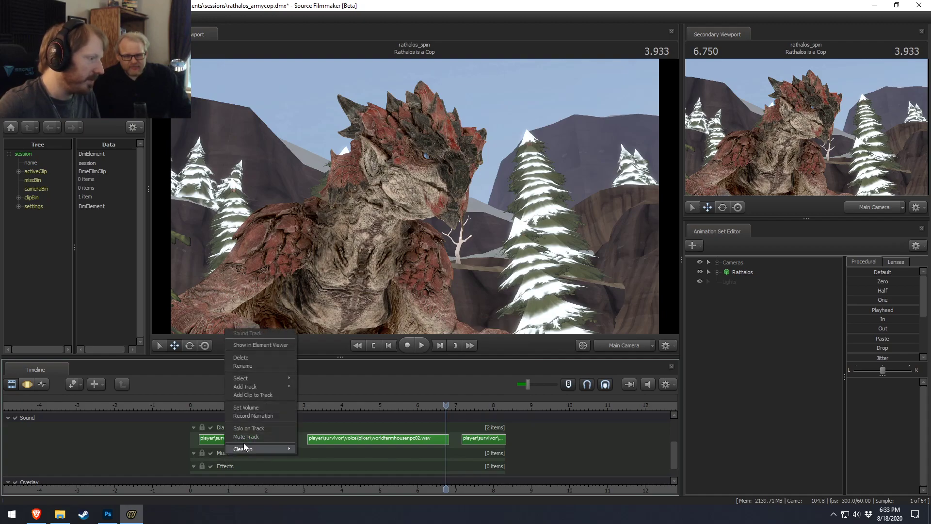
{"action": "left_click", "coordinate": [243, 366]}
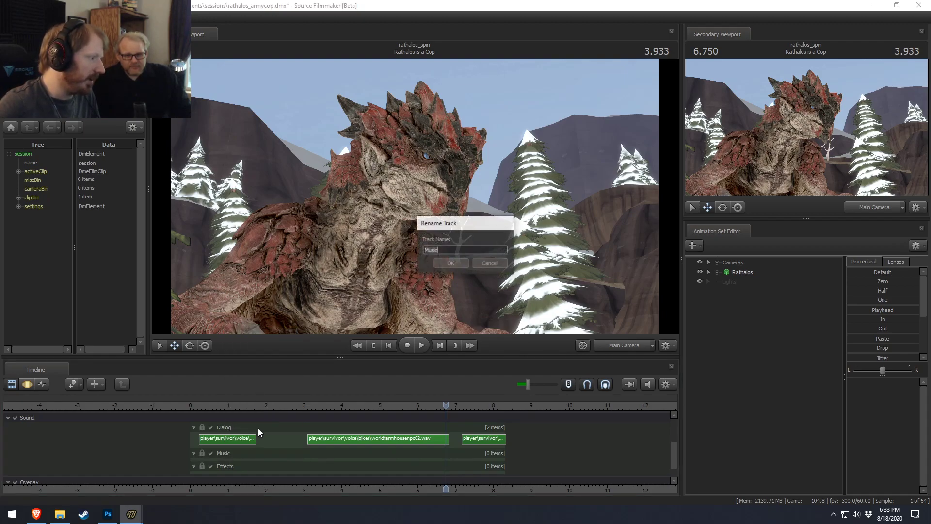
{"action": "type", "text": "Am"}
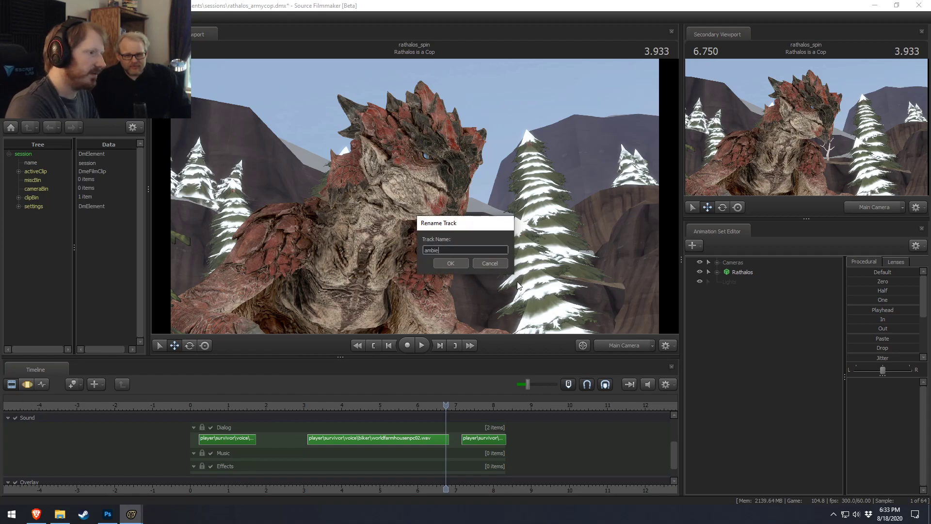
{"action": "type", "text": "bient"}
{"action": "key", "text": "Return"}
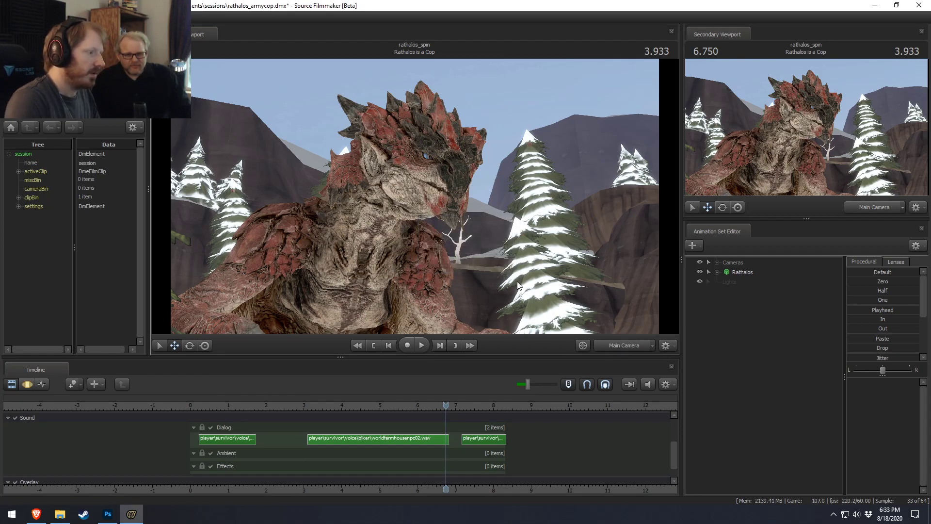
{"action": "left_click_drag", "start_coordinate": [446, 406], "coordinate": [439, 406]}
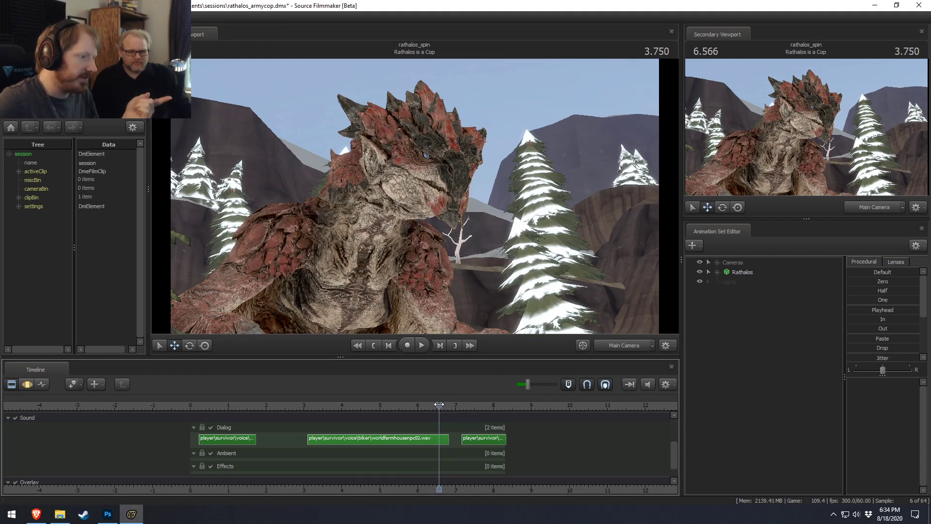
{"action": "right_click", "coordinate": [445, 465]}
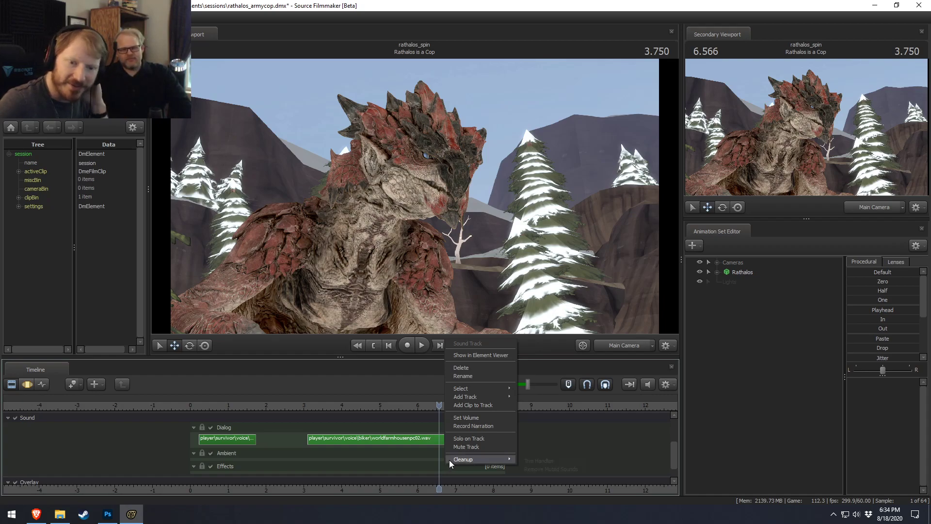
{"action": "left_click", "coordinate": [473, 405]}
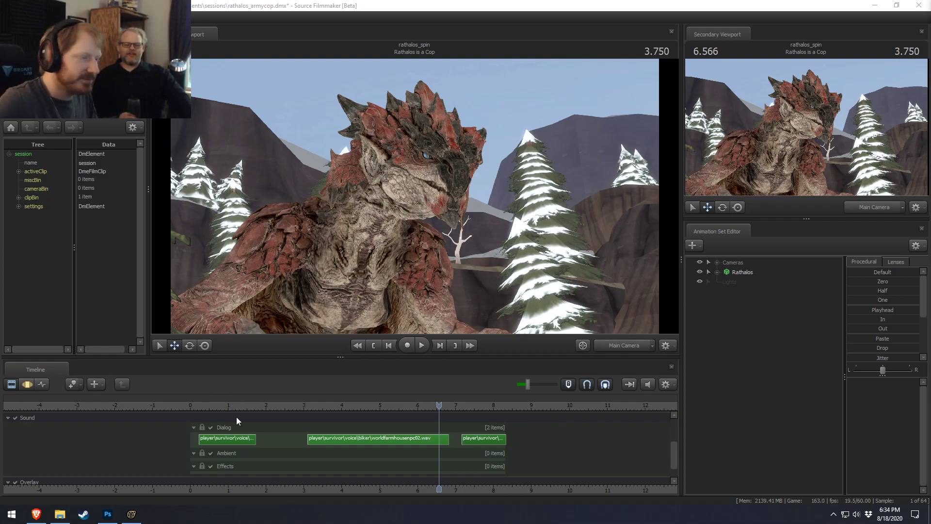
{"action": "left_click_drag", "start_coordinate": [448, 405], "coordinate": [410, 407]}
{"action": "left_click", "coordinate": [410, 404]}
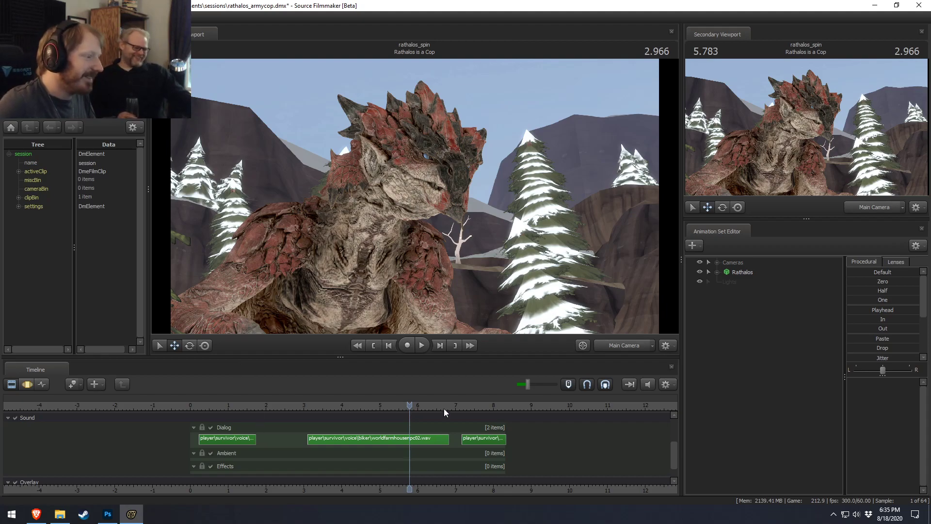
- With the playhead at 6.333 seconds, start adding a clip to the Effects track and filter the WAV list by gun
{"action": "left_click_drag", "start_coordinate": [449, 406], "coordinate": [431, 456]}
{"action": "right_click", "coordinate": [437, 466]}
{"action": "left_click", "coordinate": [473, 402]}
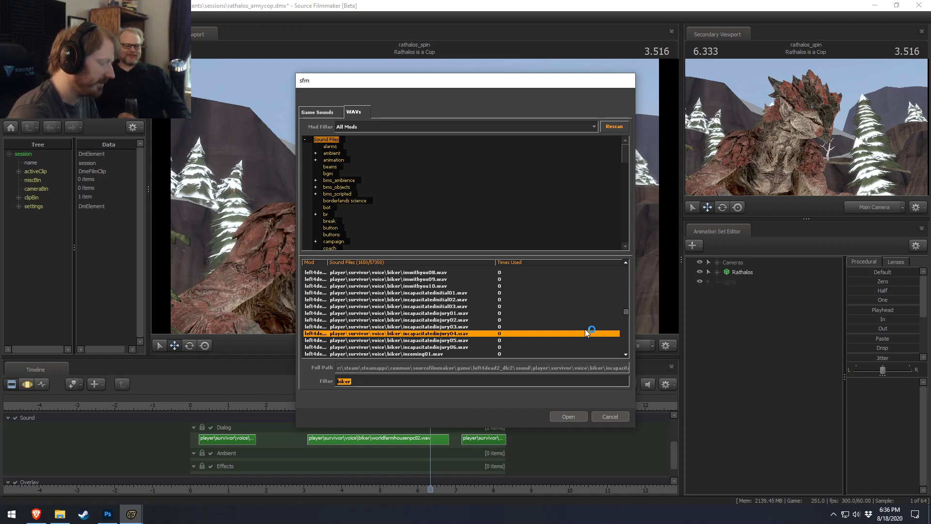
{"action": "type", "text": "gun"}
{"action": "scroll", "coordinate": [512, 330], "scroll_direction": "up", "scroll_amount": 10}
{"action": "scroll", "coordinate": [514, 327], "scroll_direction": "down", "scroll_amount": 3}
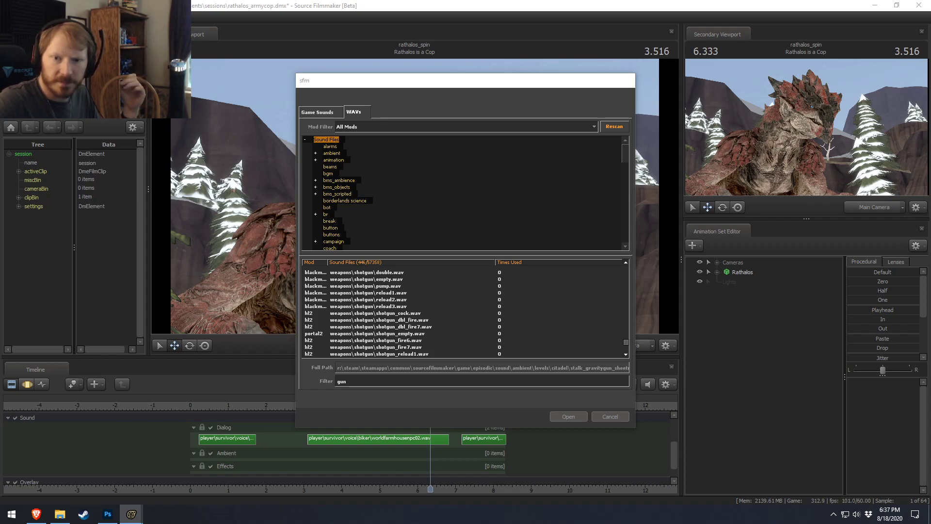
- Switch to the browser, review the Twitch Affiliate emote tiers, unlock progress and Loyalty Badges, and close the window
{"action": "left_click_drag", "start_coordinate": [930, 77], "coordinate": [519, 80]}
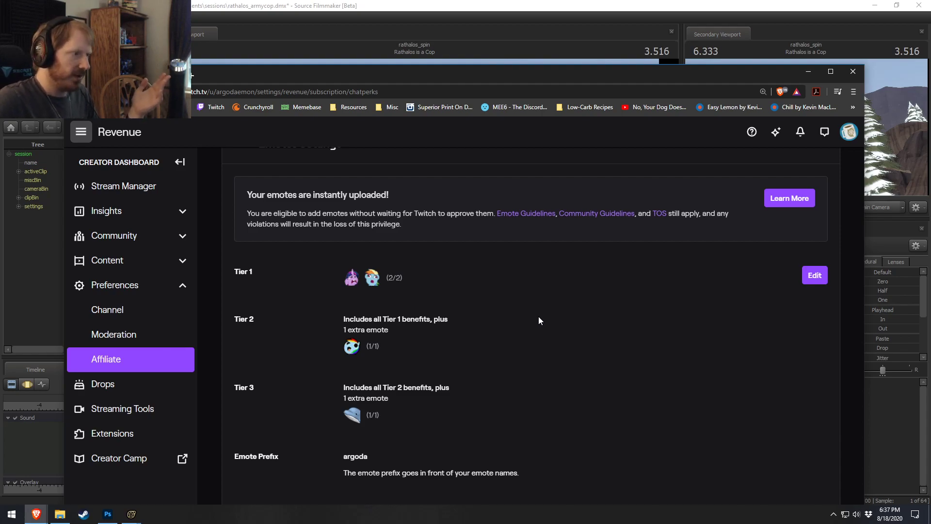
{"action": "scroll", "coordinate": [539, 316], "scroll_direction": "down", "scroll_amount": 1}
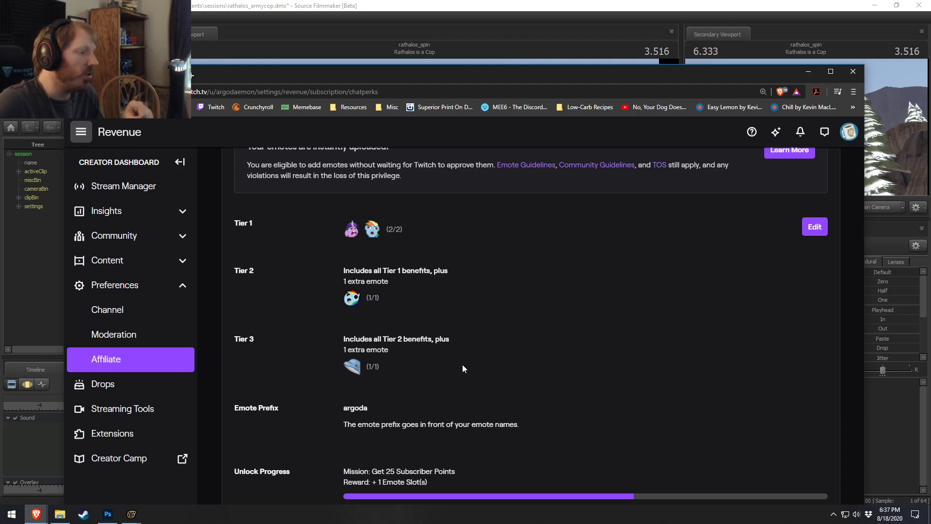
{"action": "scroll", "coordinate": [467, 364], "scroll_direction": "down", "scroll_amount": 1}
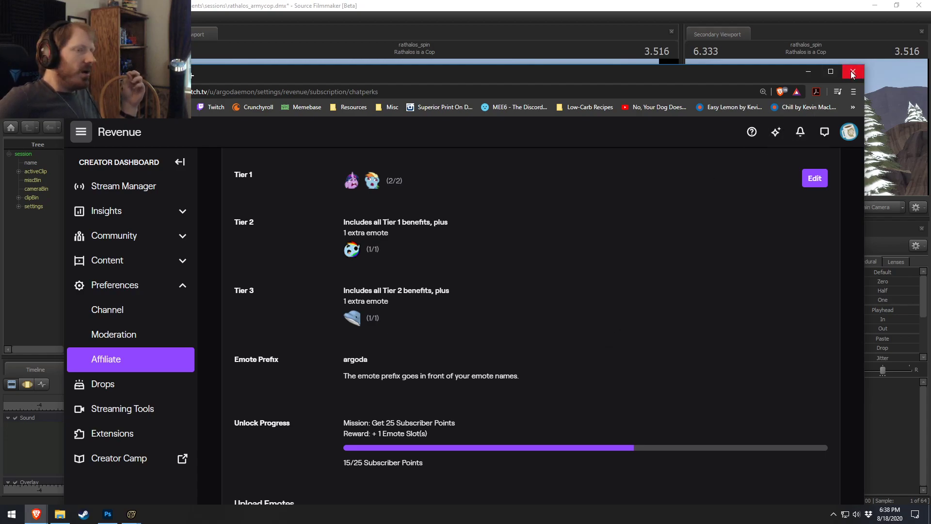
{"action": "scroll", "coordinate": [486, 349], "scroll_direction": "down", "scroll_amount": 1}
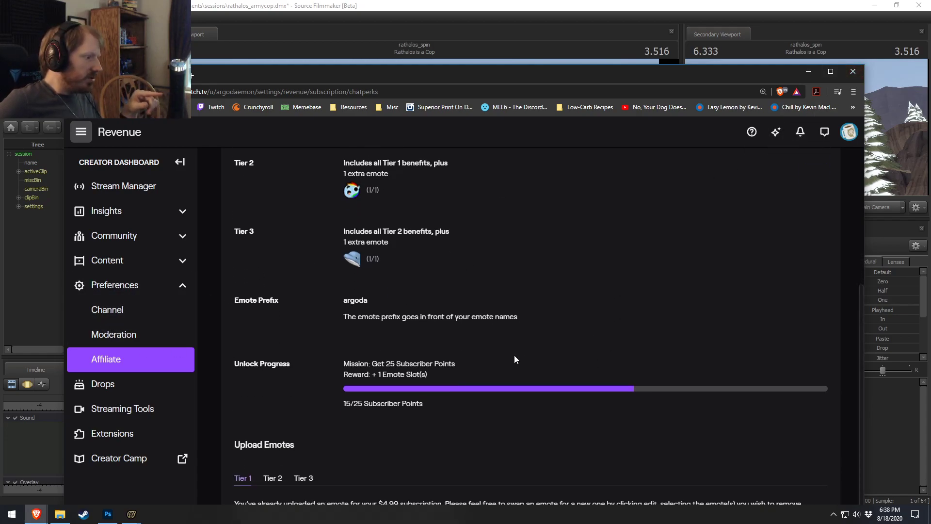
{"action": "scroll", "coordinate": [248, 214], "scroll_direction": "up", "scroll_amount": 4}
{"action": "left_click", "coordinate": [235, 192]}
{"action": "scroll", "coordinate": [527, 374], "scroll_direction": "down", "scroll_amount": 9}
{"action": "scroll", "coordinate": [528, 384], "scroll_direction": "up", "scroll_amount": 5}
{"action": "left_click", "coordinate": [402, 338]}
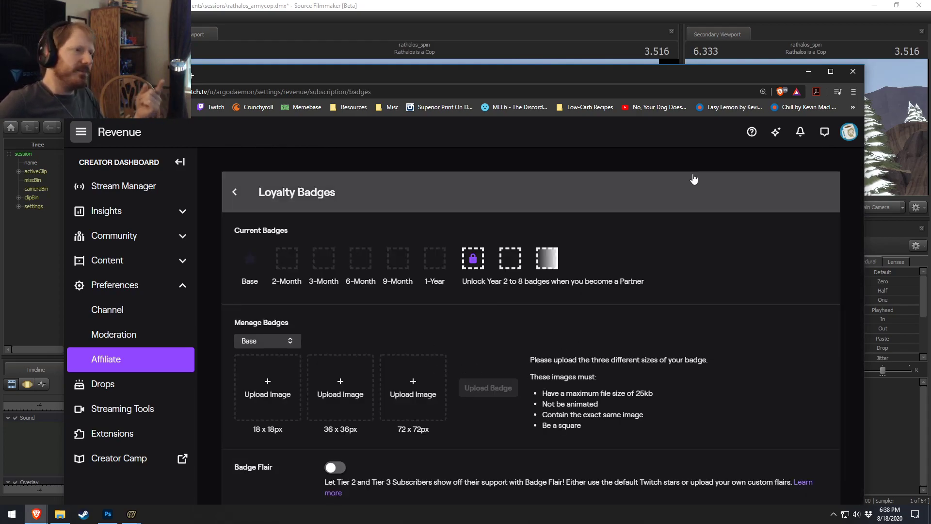
{"action": "left_click", "coordinate": [854, 71]}
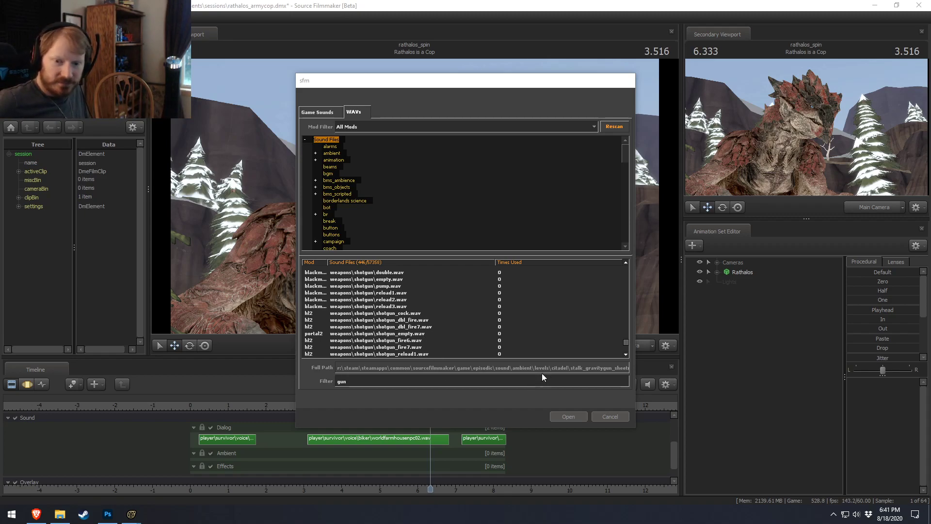
- Preview shotgun sounds such as shotgun_dbl_fire7.wav, reload3.wav and shotgun_reload1.wav, and leave the sound picker without adding a clip
{"action": "left_click", "coordinate": [396, 326]}
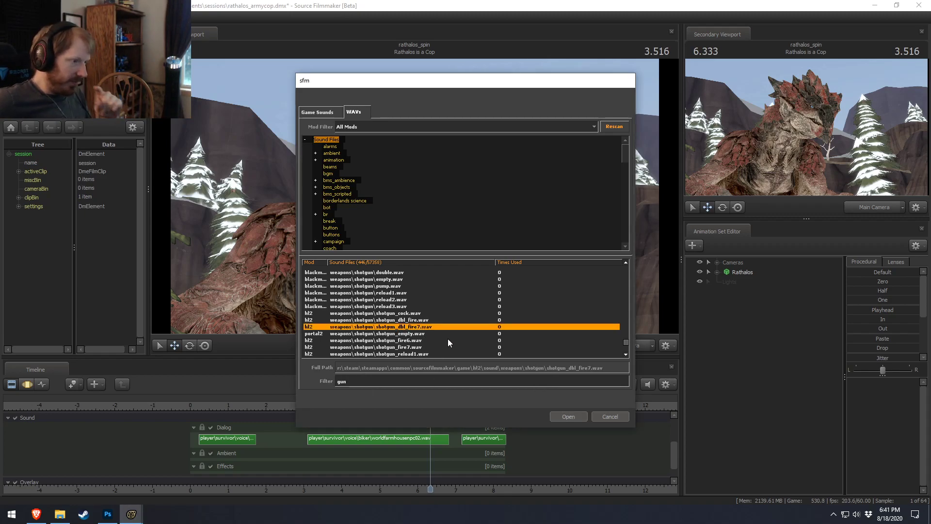
{"action": "scroll", "coordinate": [401, 317], "scroll_direction": "up", "scroll_amount": 2}
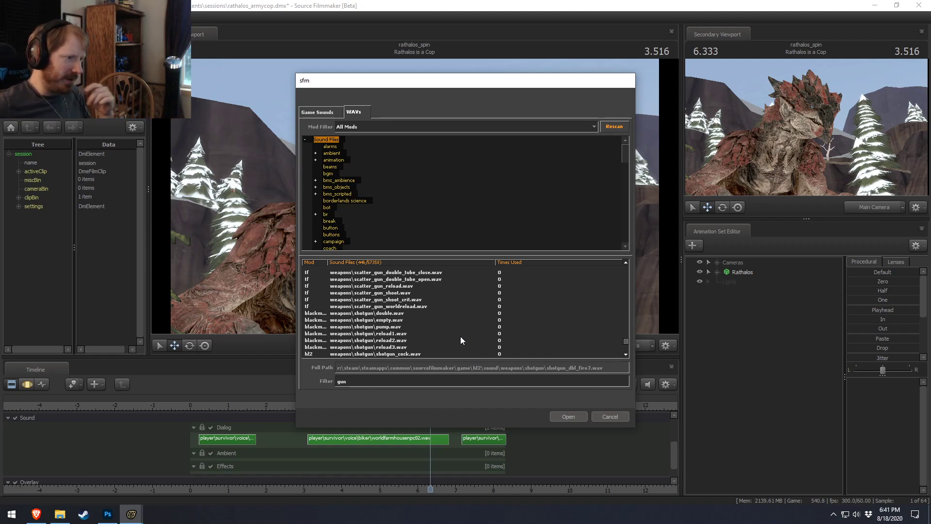
{"action": "scroll", "coordinate": [420, 314], "scroll_direction": "down", "scroll_amount": 1}
{"action": "left_click", "coordinate": [405, 326]}
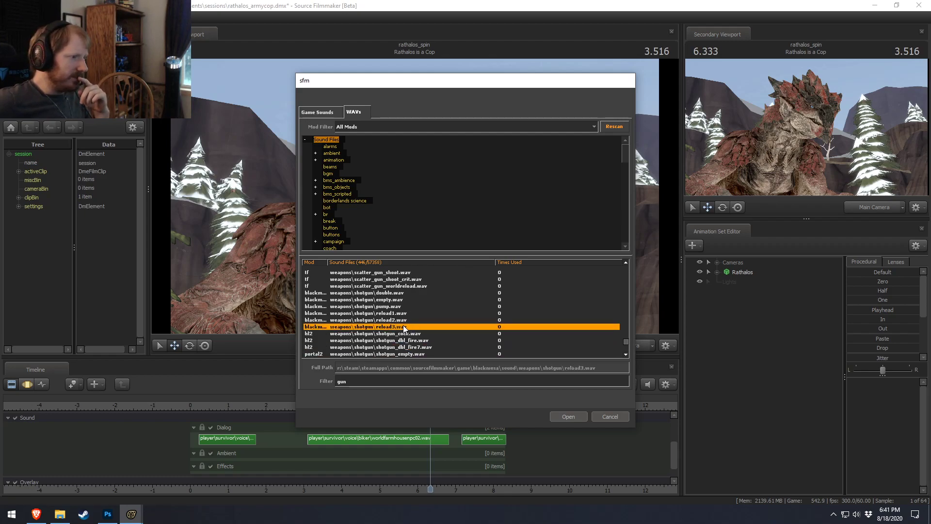
{"action": "scroll", "coordinate": [404, 326], "scroll_direction": "up", "scroll_amount": 2}
{"action": "left_click", "coordinate": [398, 320]}
{"action": "scroll", "coordinate": [410, 329], "scroll_direction": "down", "scroll_amount": 1}
{"action": "scroll", "coordinate": [412, 331], "scroll_direction": "down", "scroll_amount": 2}
{"action": "left_click", "coordinate": [406, 320]}
{"action": "scroll", "coordinate": [409, 337], "scroll_direction": "down", "scroll_amount": 2}
{"action": "left_click", "coordinate": [412, 314]}
{"action": "scroll", "coordinate": [413, 343], "scroll_direction": "down", "scroll_amount": 1}
{"action": "scroll", "coordinate": [413, 347], "scroll_direction": "down", "scroll_amount": 2}
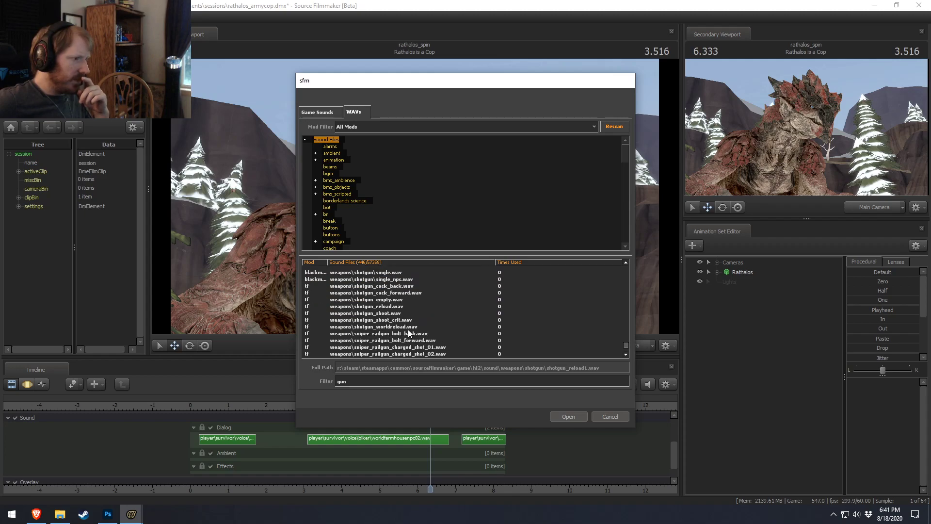
{"action": "scroll", "coordinate": [412, 328], "scroll_direction": "down", "scroll_amount": 3}
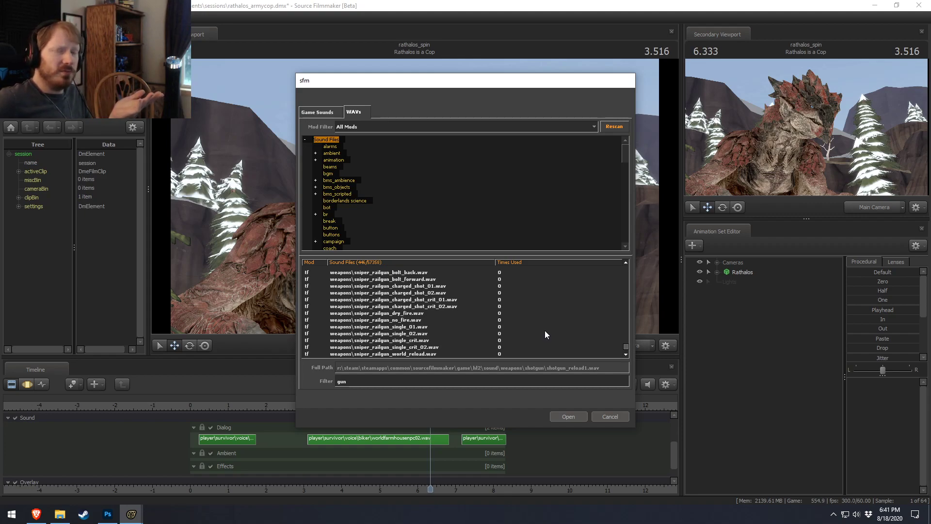
{"action": "left_click", "coordinate": [610, 417]}
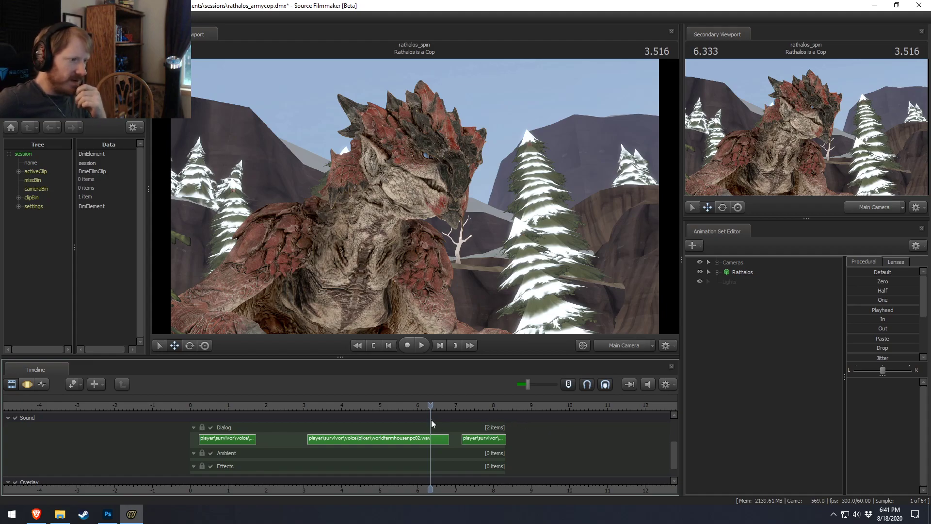
- Place the playhead at 3.433 seconds, near the start of the Rathalos is a Cop shot, and save the session
{"action": "scroll", "coordinate": [663, 454], "scroll_direction": "up", "scroll_amount": 3}
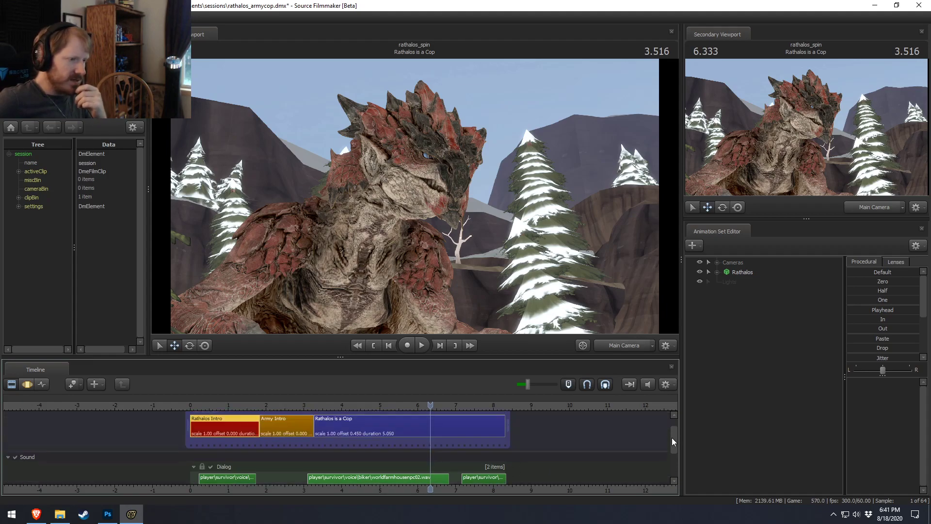
{"action": "left_click", "coordinate": [320, 406]}
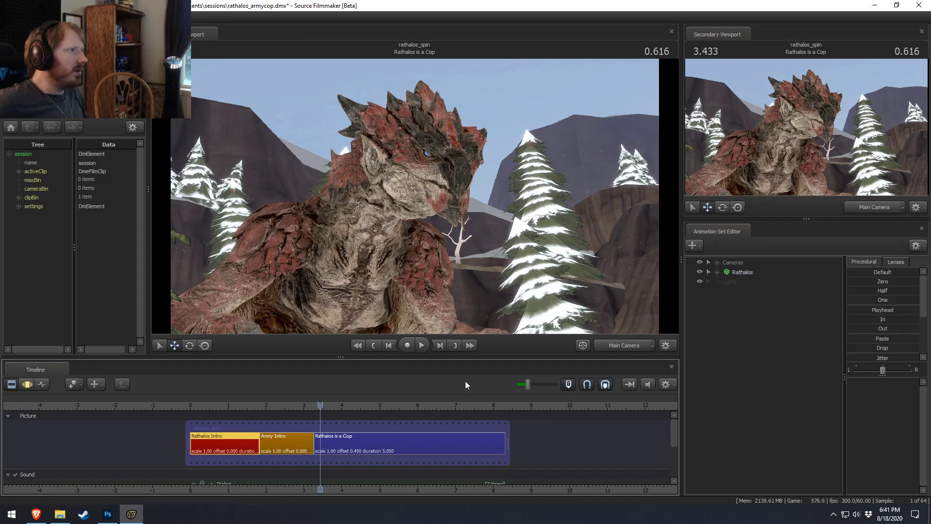
{"action": "key", "text": "ctrl+s"}
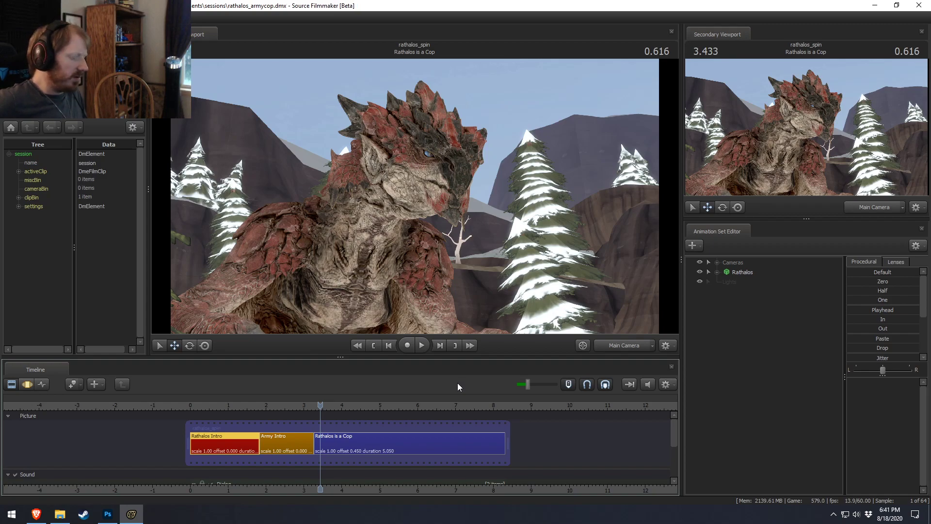
- Enter the game view, walk the Scout along the road around Rathalos, and return to the editor
{"action": "key", "text": "F11"}
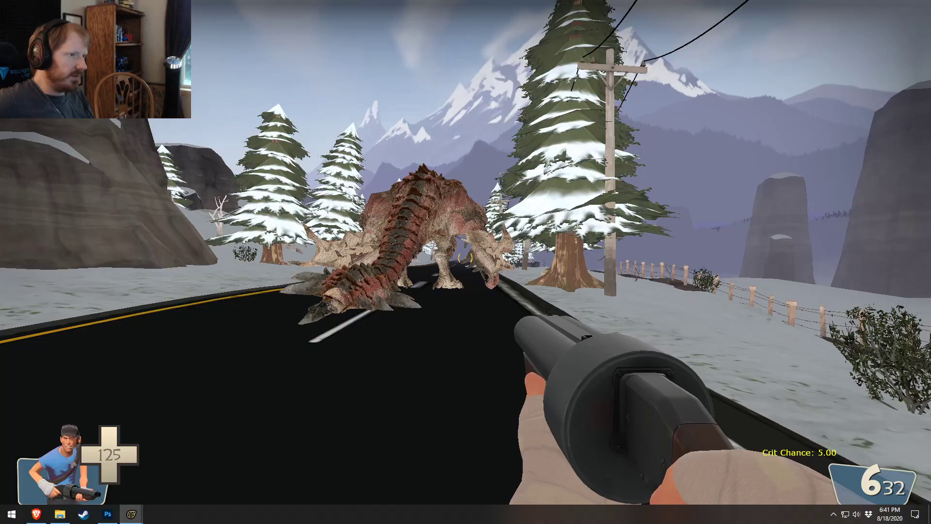
{"action": "key", "text": "w"}
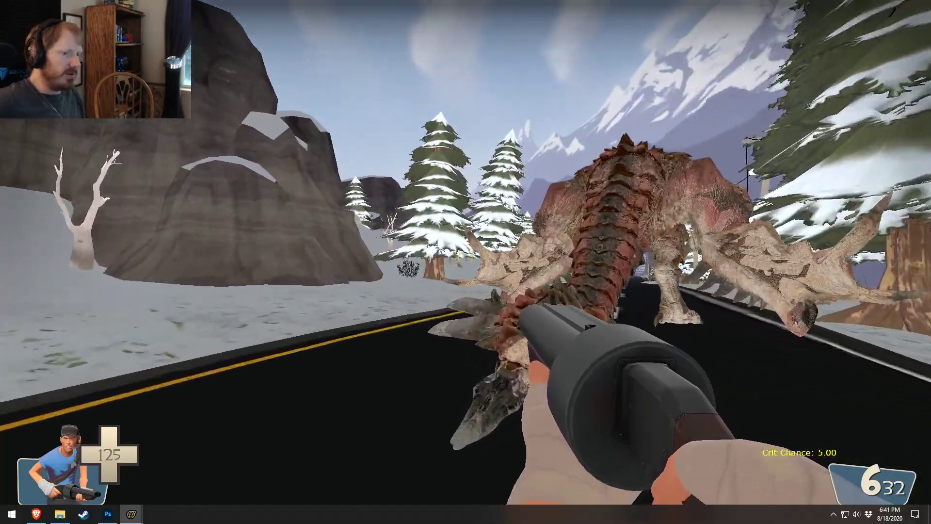
{"action": "key", "text": "w"}
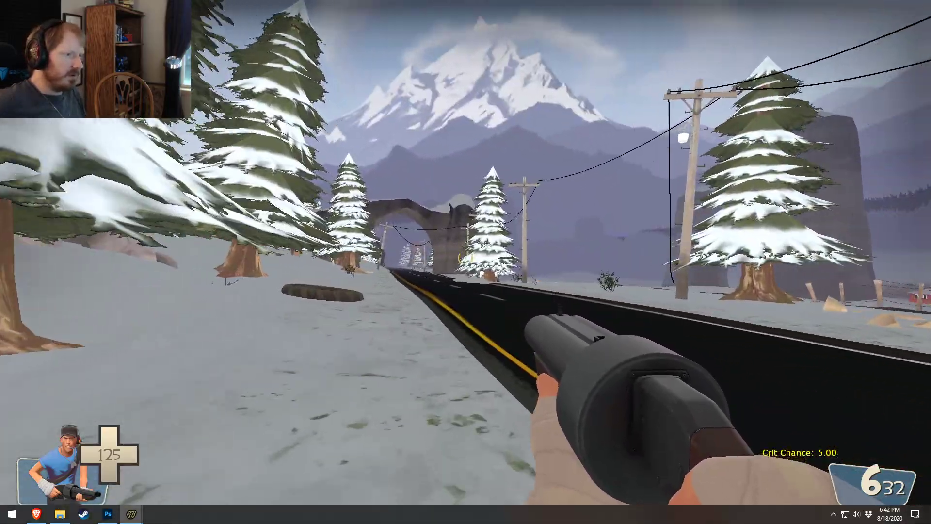
{"action": "key", "text": "s"}
{"action": "key", "text": "s"}
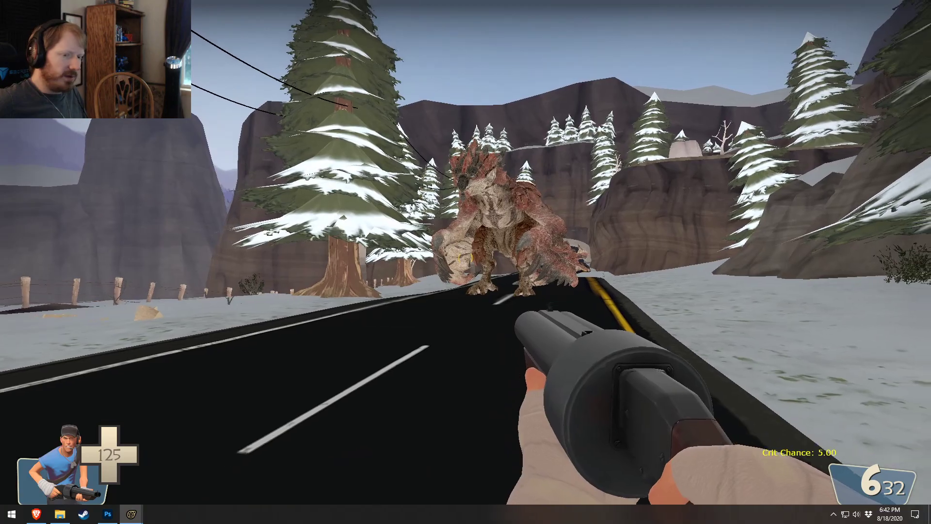
{"action": "key", "text": "F11"}
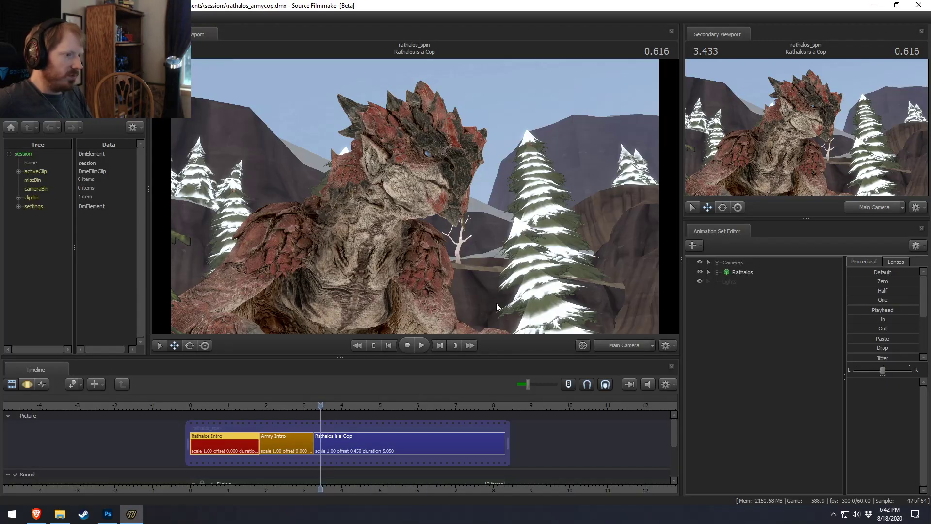
- Record third-person gameplay of the Scout running along the road and firing four scattergun shots at Rathalos
{"action": "left_click", "coordinate": [407, 346]}
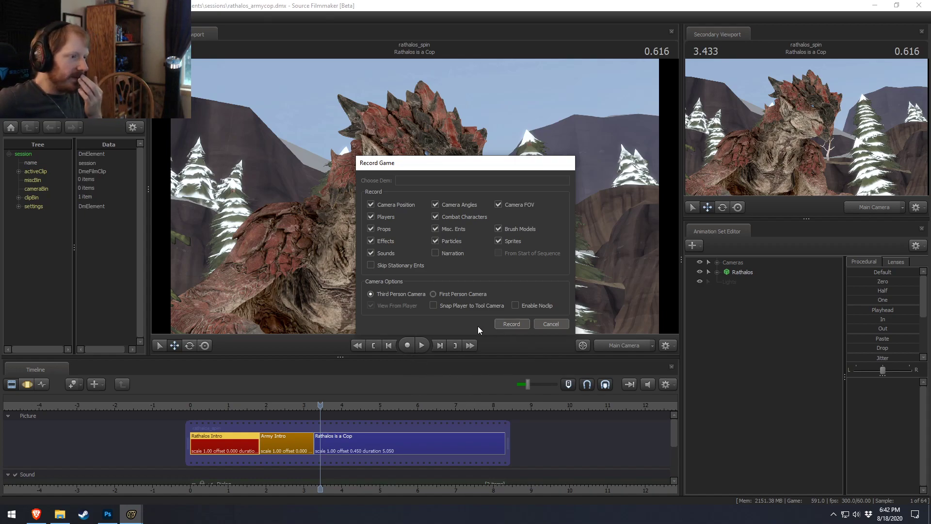
{"action": "left_click", "coordinate": [507, 326]}
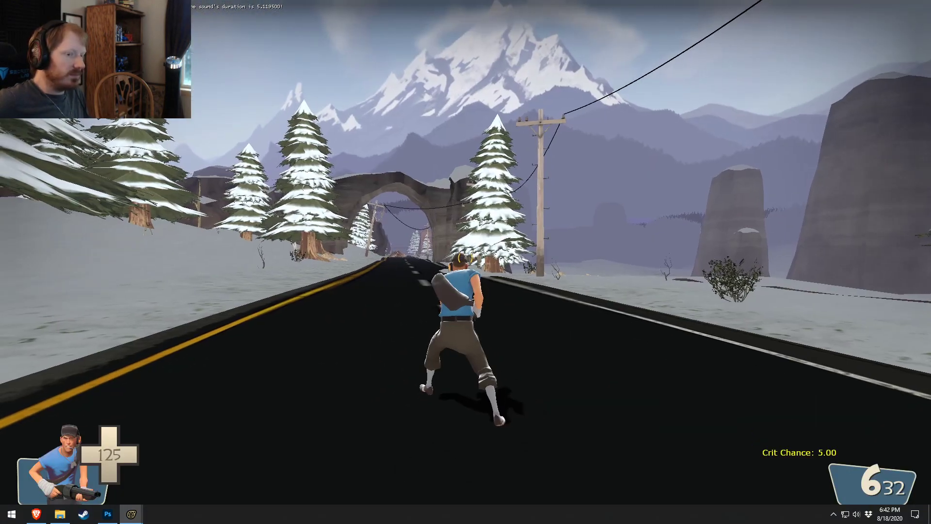
{"action": "key", "text": "w"}
{"action": "key", "text": "w"}
{"action": "key", "text": "a"}
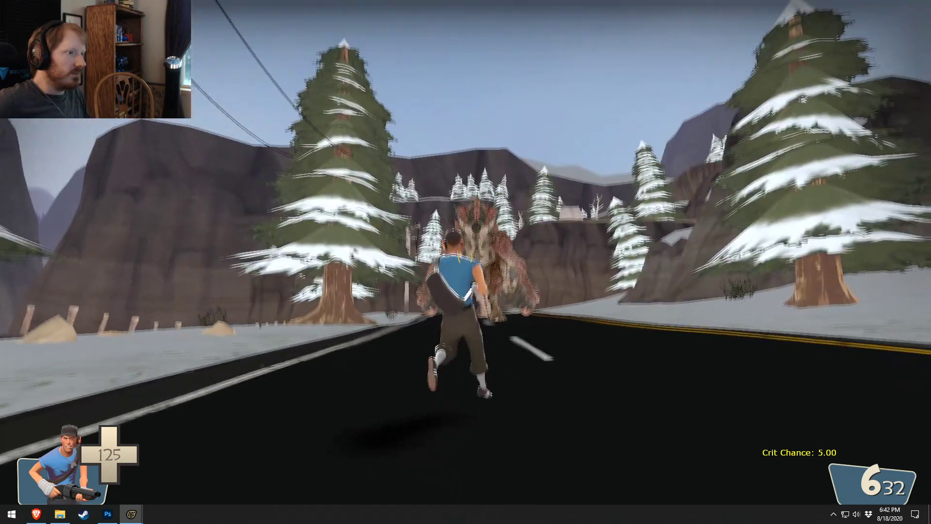
{"action": "key", "text": "w"}
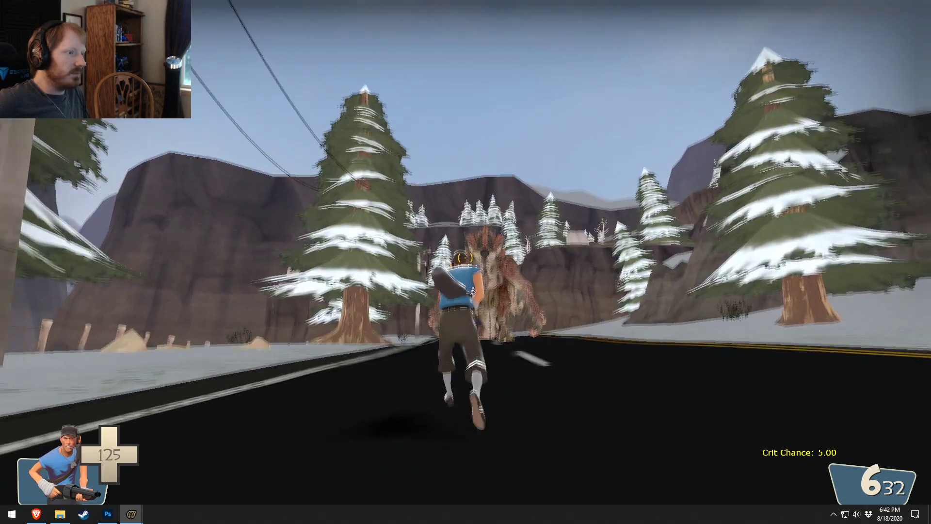
{"action": "left_click", "coordinate": [465, 262]}
{"action": "left_click", "coordinate": [465, 262]}
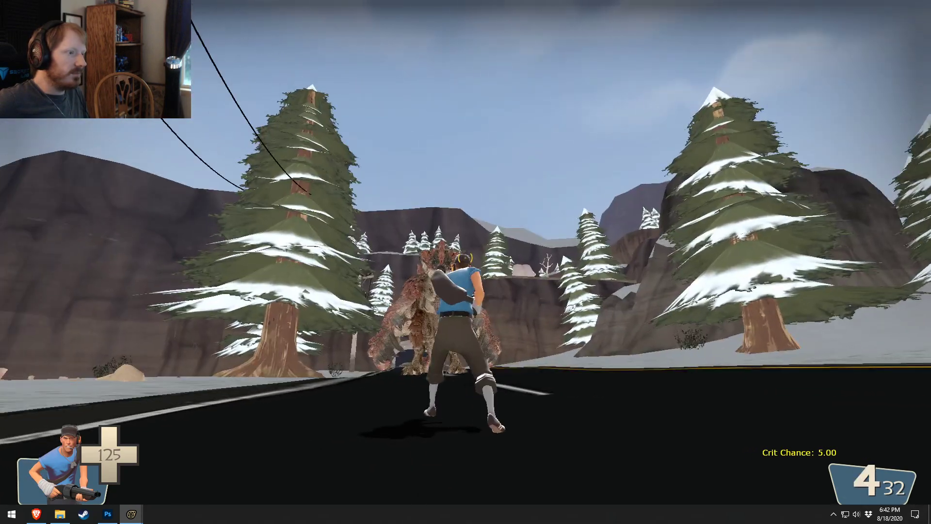
{"action": "left_click", "coordinate": [465, 262]}
{"action": "left_click", "coordinate": [465, 261]}
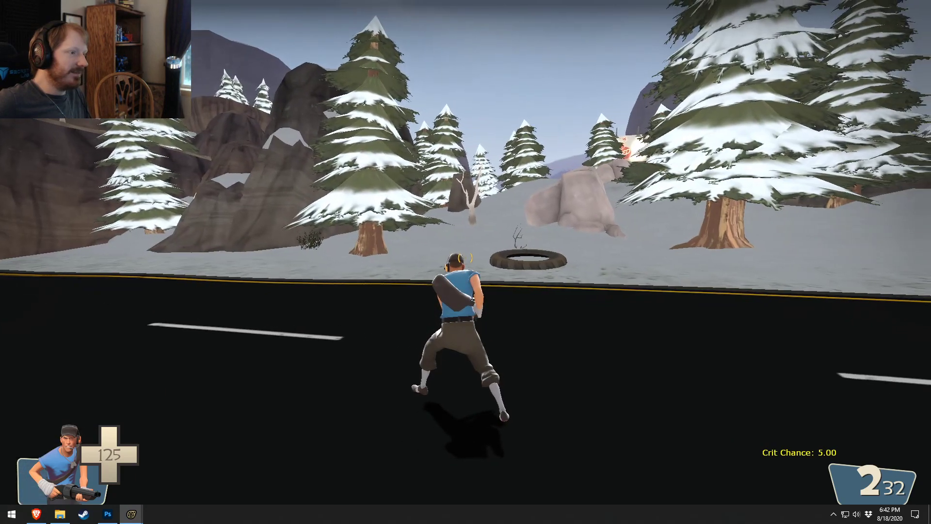
{"action": "key", "text": "F11"}
- Place the playhead at 3.616 seconds, select the Rathalos is a Cop shot and switch its view to Main Camera
{"action": "mouse_move", "coordinate": [324, 420]}
{"action": "left_mouse_down"}
{"action": "mouse_move", "coordinate": [348, 421]}
{"action": "mouse_move", "coordinate": [333, 421]}
{"action": "left_mouse_up"}
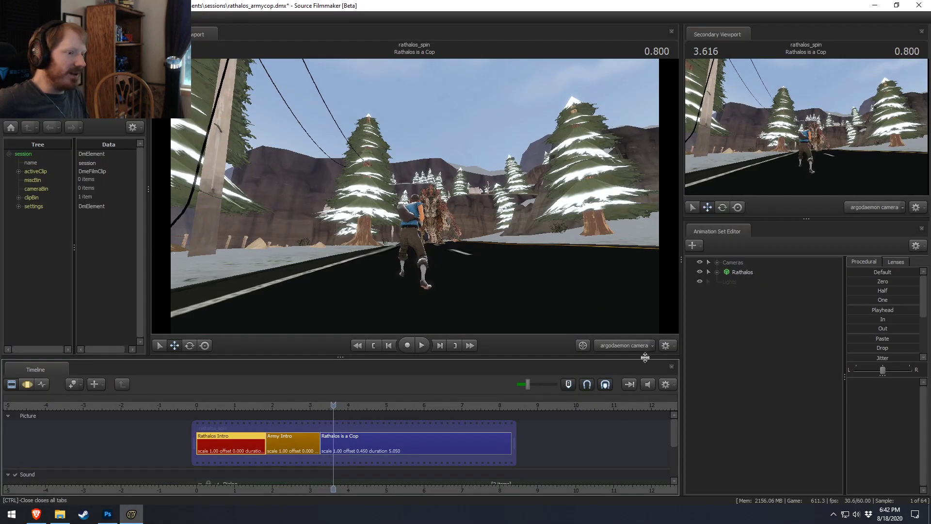
{"action": "left_click", "coordinate": [628, 345]}
{"action": "left_click", "coordinate": [620, 345]}
{"action": "left_click", "coordinate": [717, 262]}
{"action": "left_click", "coordinate": [761, 271]}
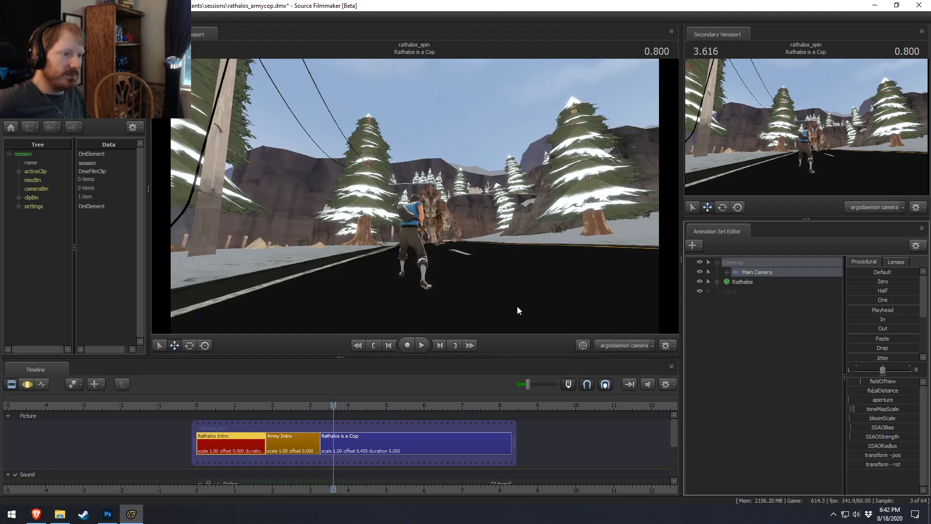
{"action": "left_click", "coordinate": [382, 441]}
{"action": "left_click", "coordinate": [750, 272]}
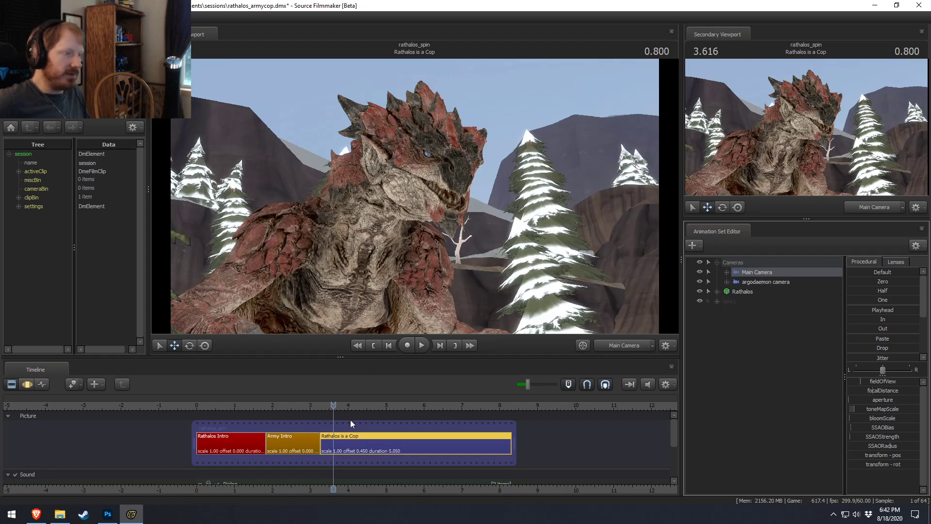
- Play back the Rathalos is a Cop shot from its beginning
{"action": "left_click_drag", "start_coordinate": [335, 410], "coordinate": [318, 408]}
{"action": "key", "text": "space"}
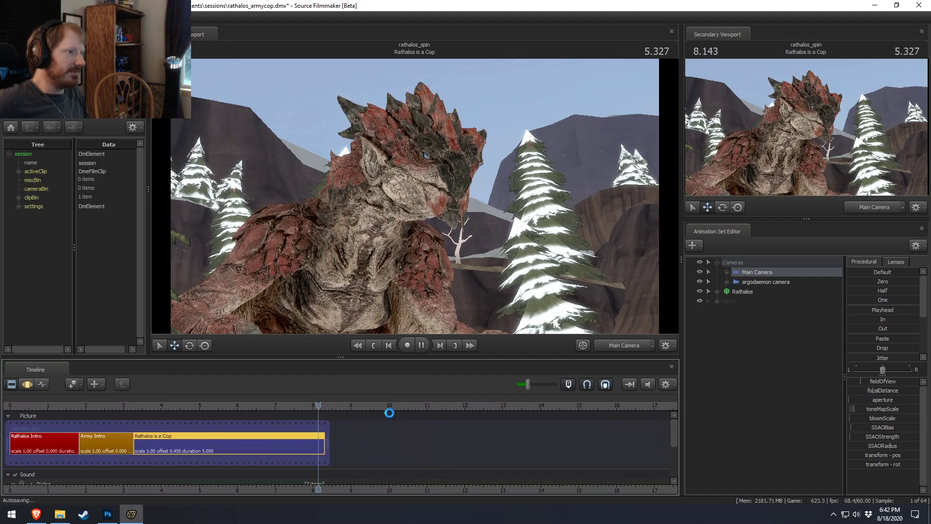
{"action": "key", "text": "space"}
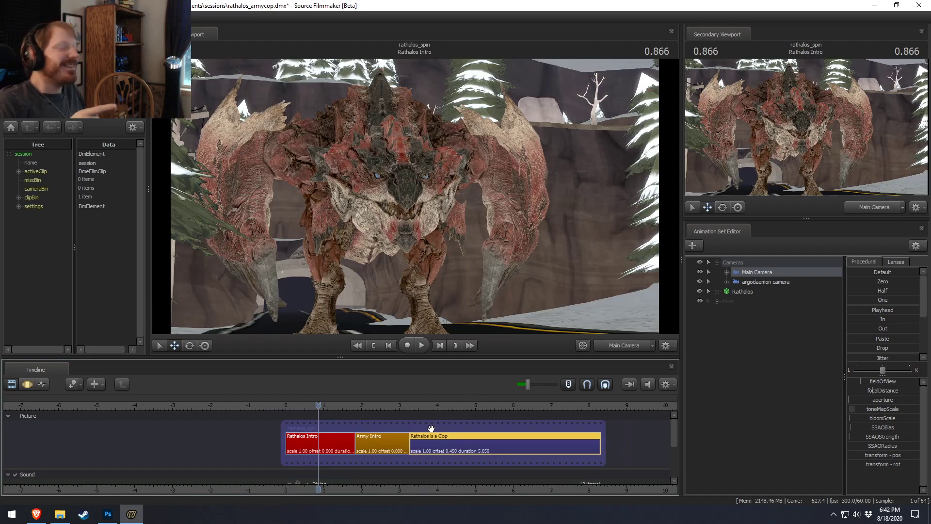
- Place the playhead at 3.316 seconds, at the start of the Rathalos is a Cop shot
{"action": "left_click_drag", "start_coordinate": [417, 406], "coordinate": [411, 406]}
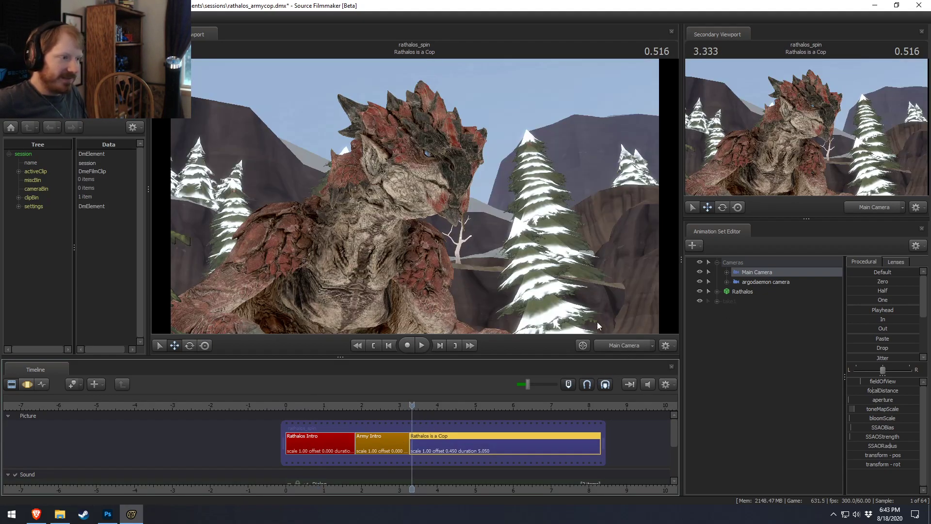
{"action": "left_click_drag", "start_coordinate": [412, 405], "coordinate": [412, 406]}
{"action": "middle_click_drag", "start_coordinate": [392, 479], "coordinate": [309, 473]}
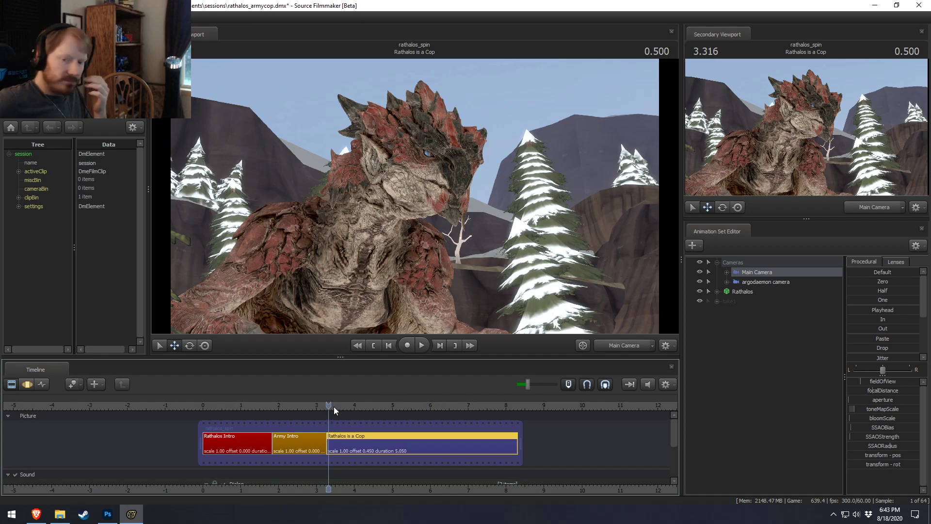
{"action": "left_click", "coordinate": [407, 345]}
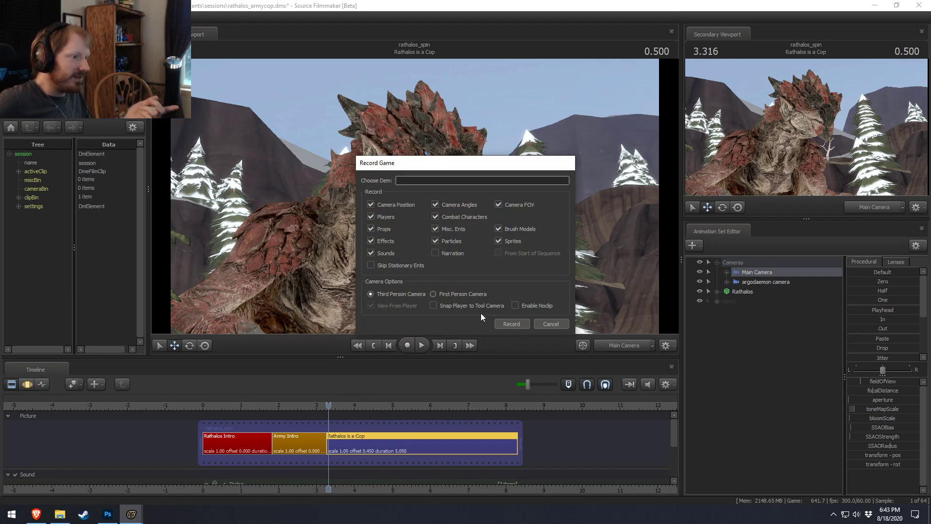
{"action": "left_click", "coordinate": [551, 324]}
{"action": "left_click", "coordinate": [671, 348]}
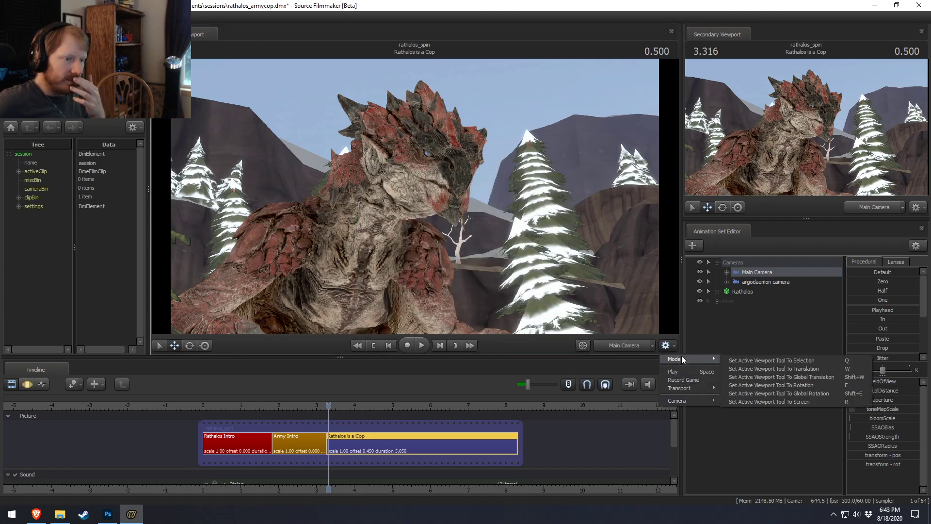
{"action": "left_click", "coordinate": [752, 342]}
- Enter the game view and try to select the Spy in the character loadout setup
{"action": "key", "text": "F11"}
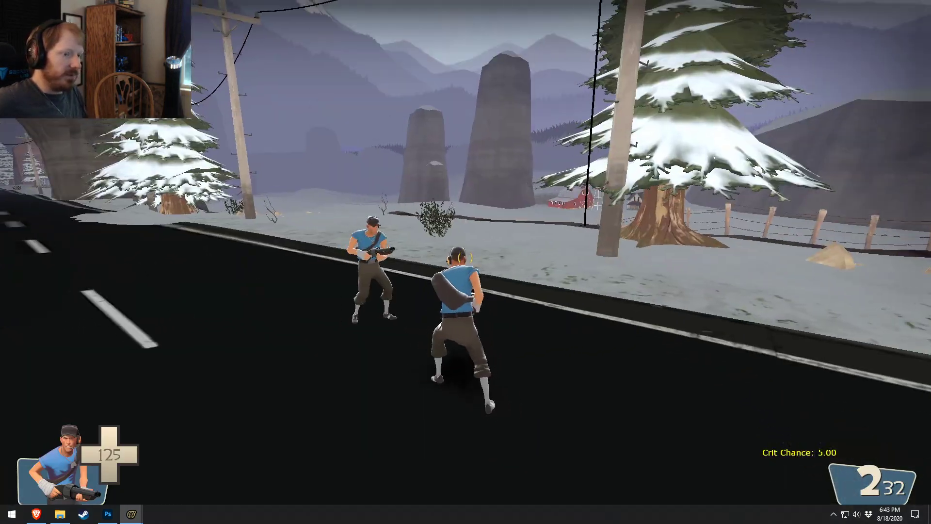
{"action": "key", "text": "Escape"}
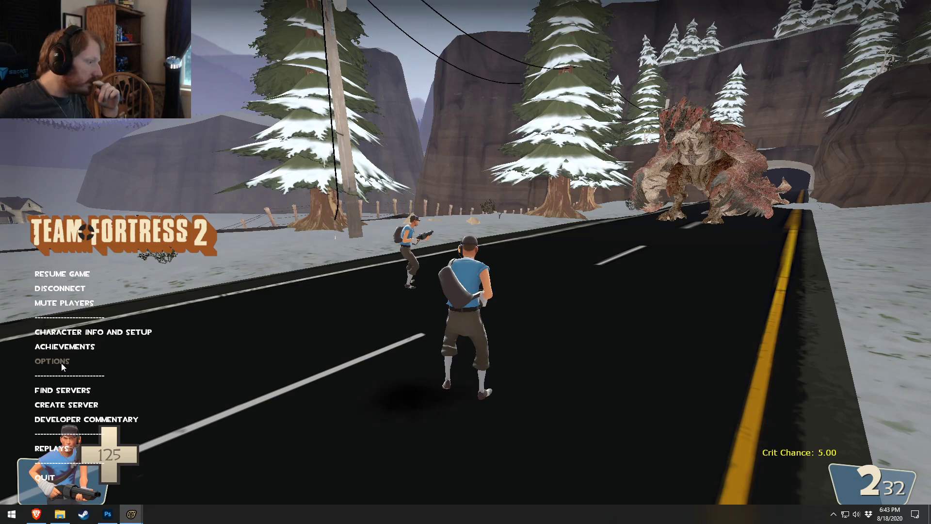
{"action": "left_click", "coordinate": [76, 331]}
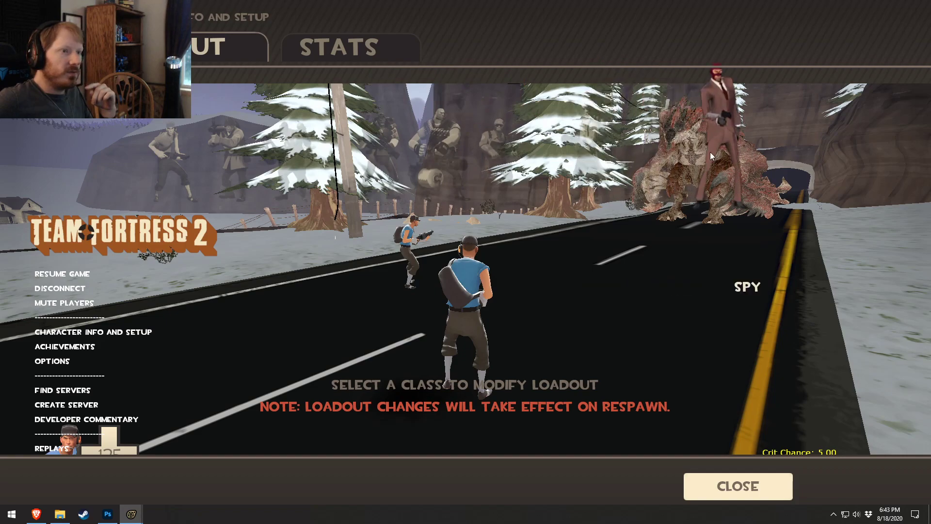
{"action": "left_click", "coordinate": [755, 156]}
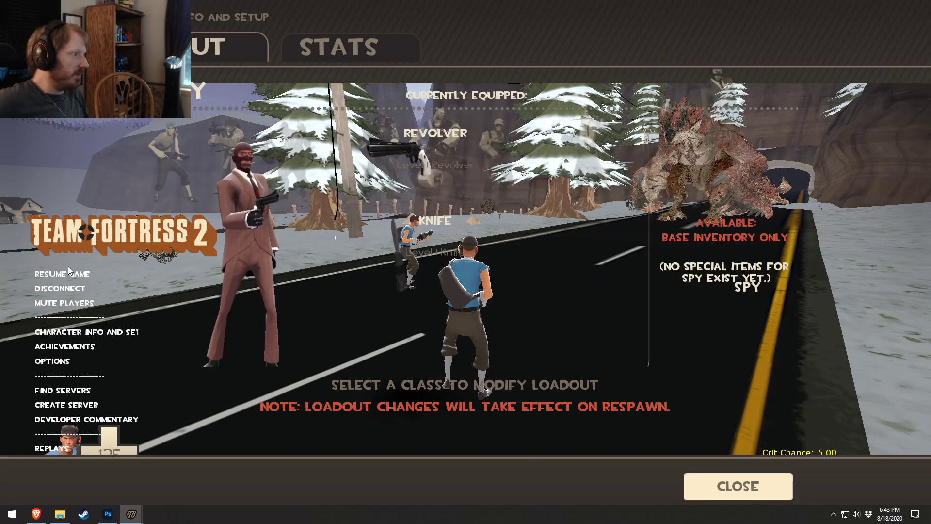
{"action": "key", "text": "Escape"}
{"action": "key", "text": "Escape"}
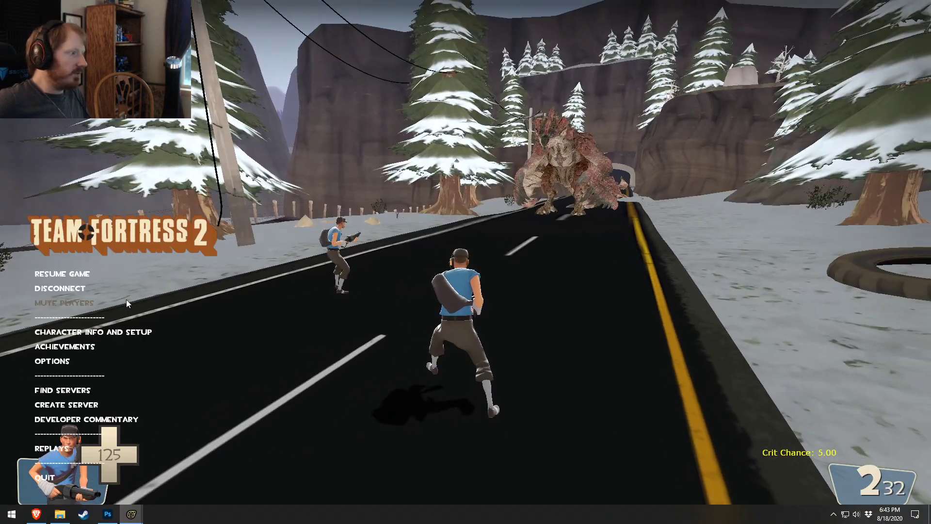
- Retry choosing the Spy class from the character loadout twice, closing the setup and resuming the game
{"action": "left_click", "coordinate": [73, 332]}
{"action": "left_click", "coordinate": [737, 146]}
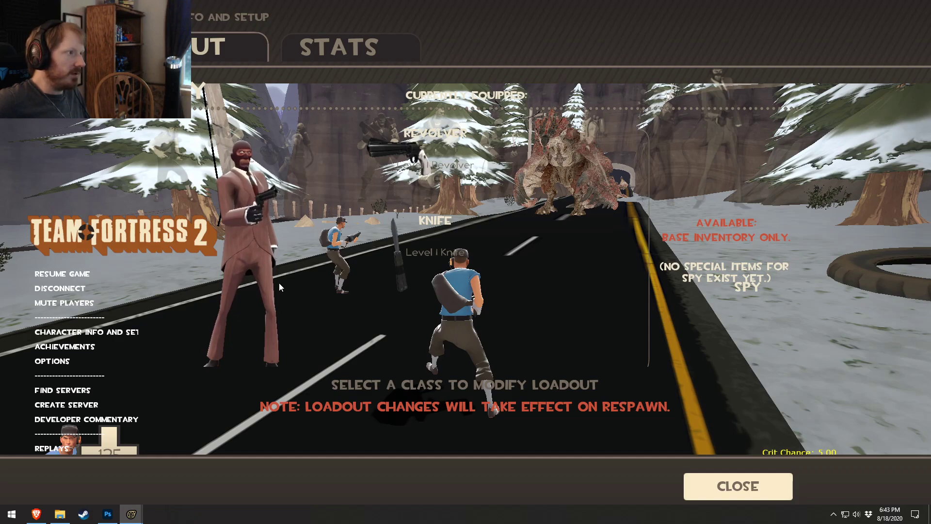
{"action": "left_click", "coordinate": [731, 490]}
{"action": "key", "text": "Escape"}
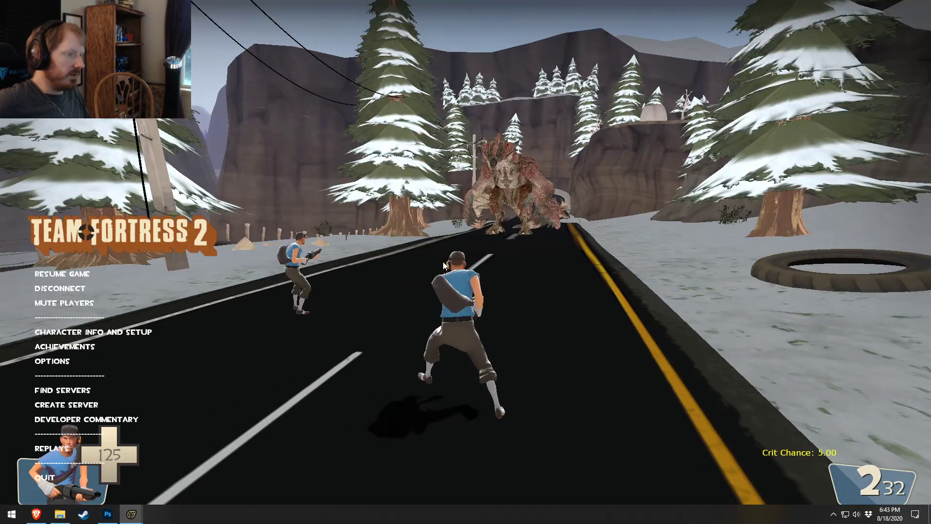
{"action": "left_click", "coordinate": [76, 334]}
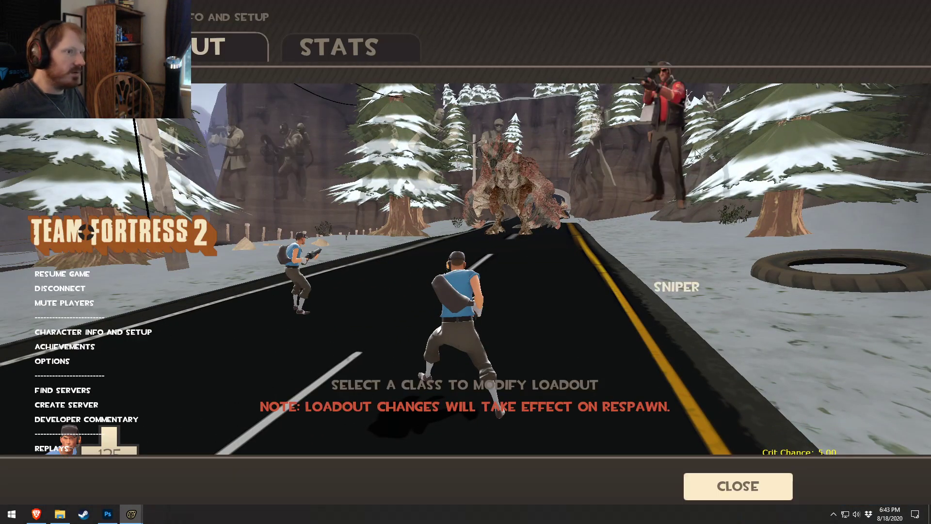
{"action": "left_click", "coordinate": [735, 127]}
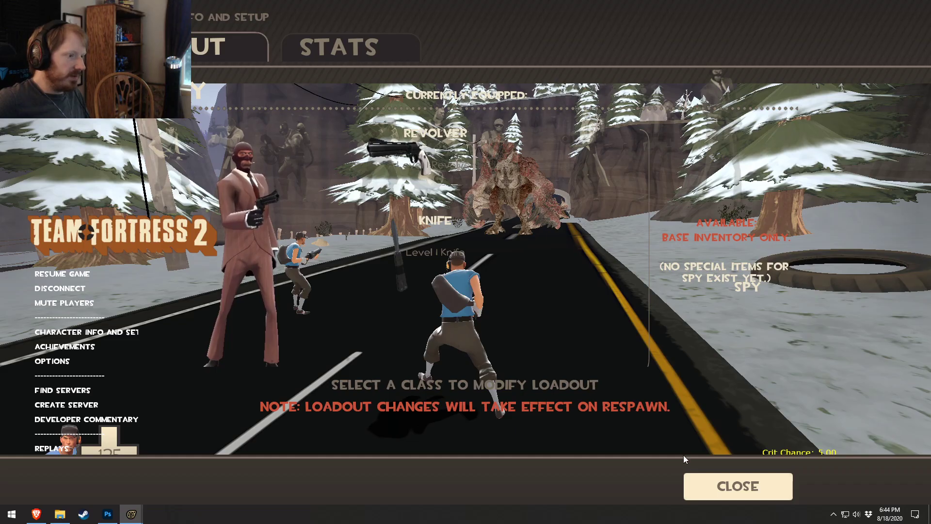
{"action": "left_click", "coordinate": [700, 485]}
{"action": "key", "text": "Escape"}
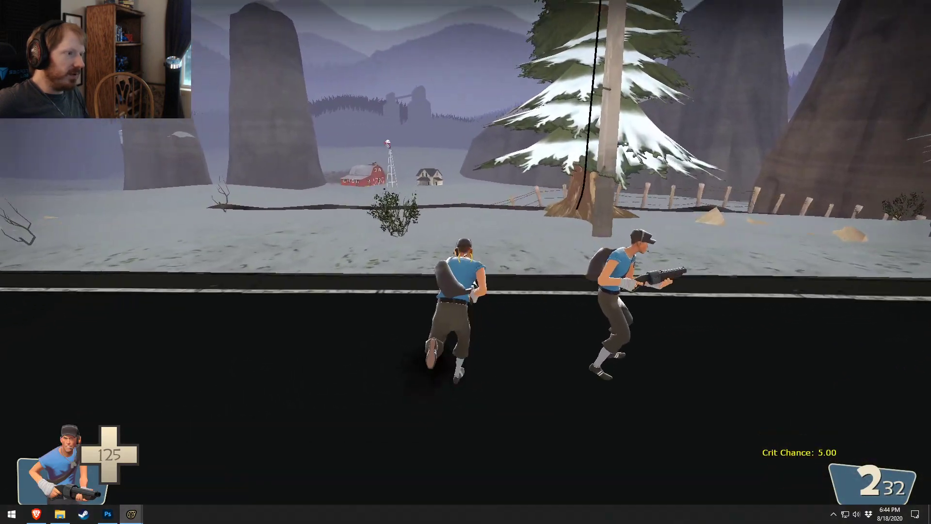
- Run and jump the Scout off the road and along the river bank below, and switch to the bat
{"action": "key", "text": "w"}
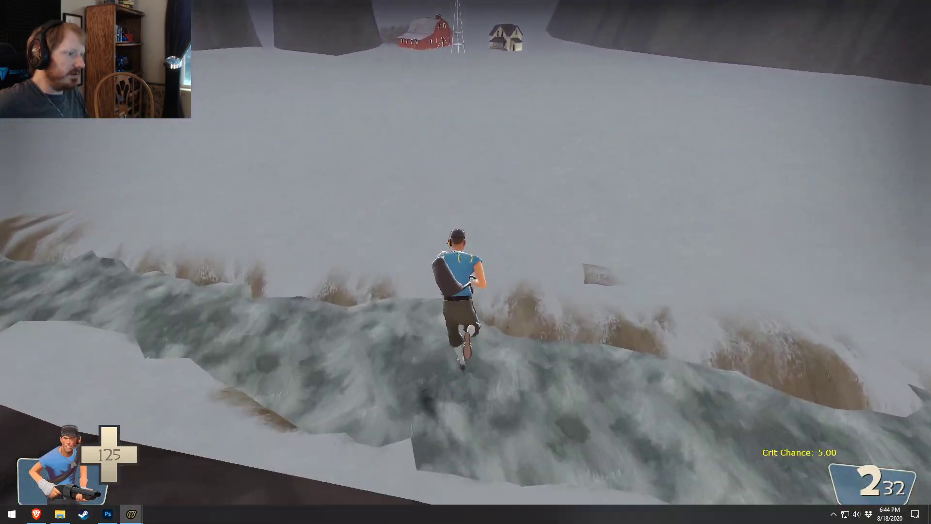
{"action": "key", "text": "w"}
{"action": "key", "text": "space"}
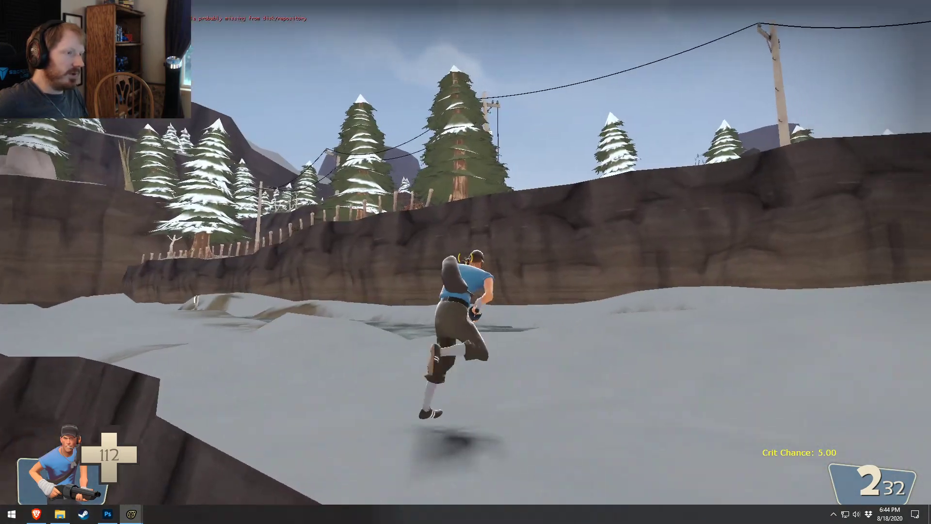
{"action": "key", "text": "w"}
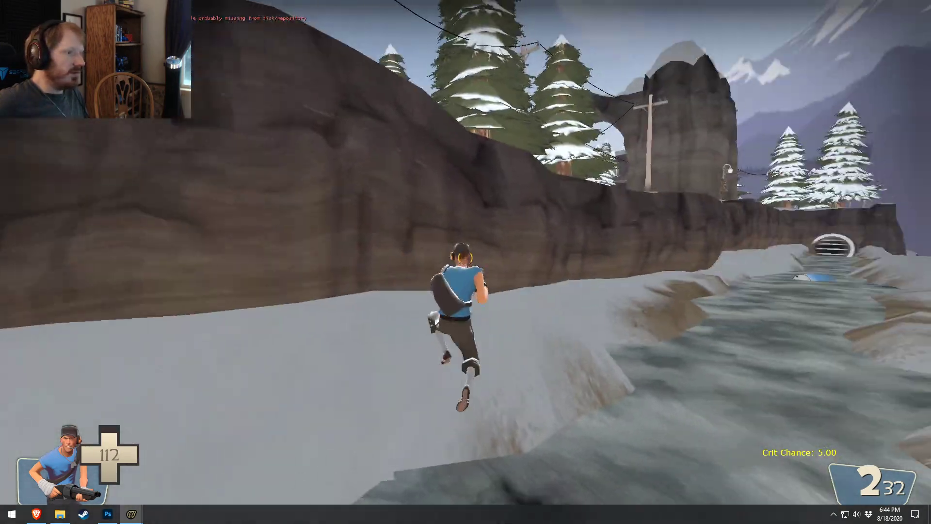
{"action": "key", "text": "space"}
{"action": "key", "text": "w"}
{"action": "key", "text": "space"}
{"action": "key", "text": "space"}
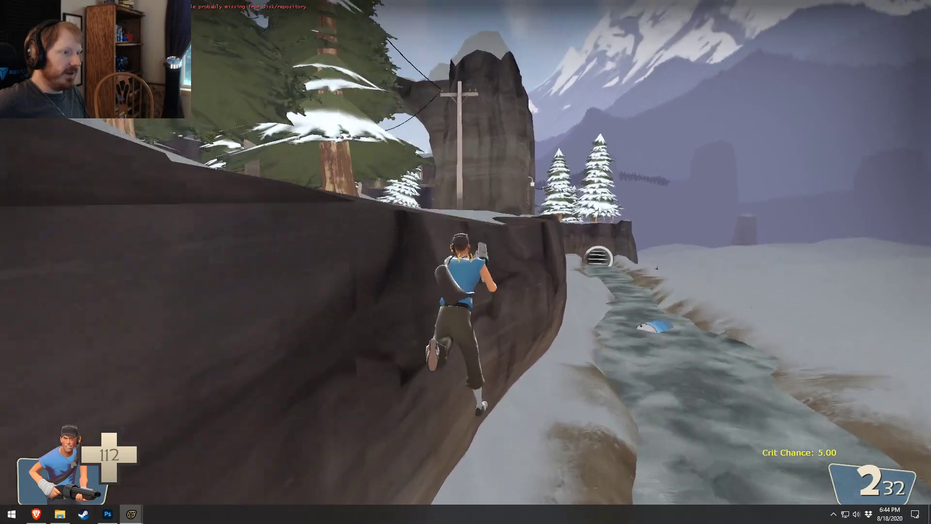
{"action": "left_click", "coordinate": [465, 261]}
{"action": "key", "text": "w"}
{"action": "key", "text": "3"}
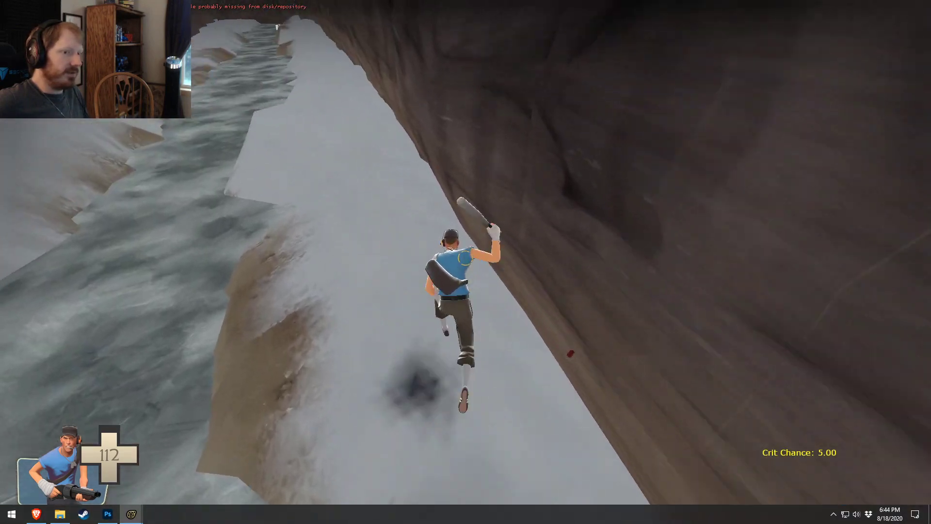
- Resume the in-game session and run the Scout across the snow and along the cliffs to explore the map
{"action": "key", "text": "Escape"}
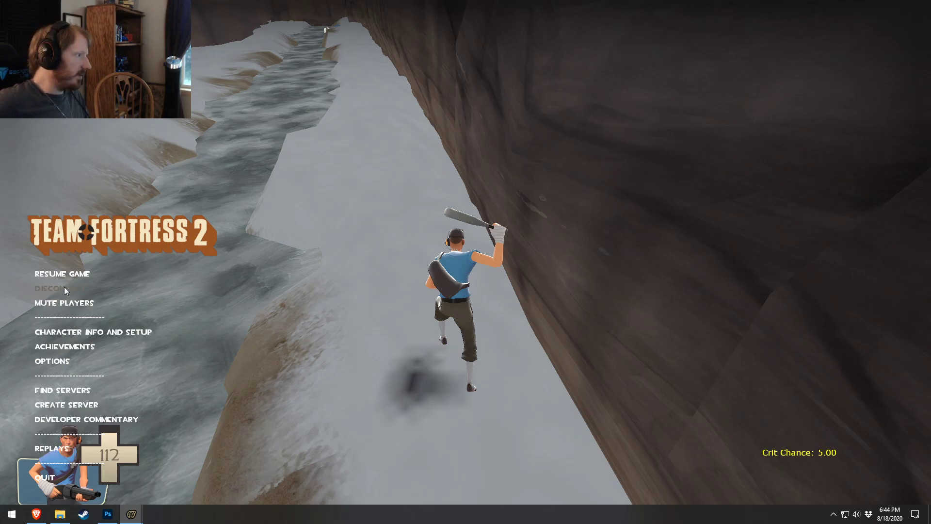
{"action": "left_click", "coordinate": [59, 274]}
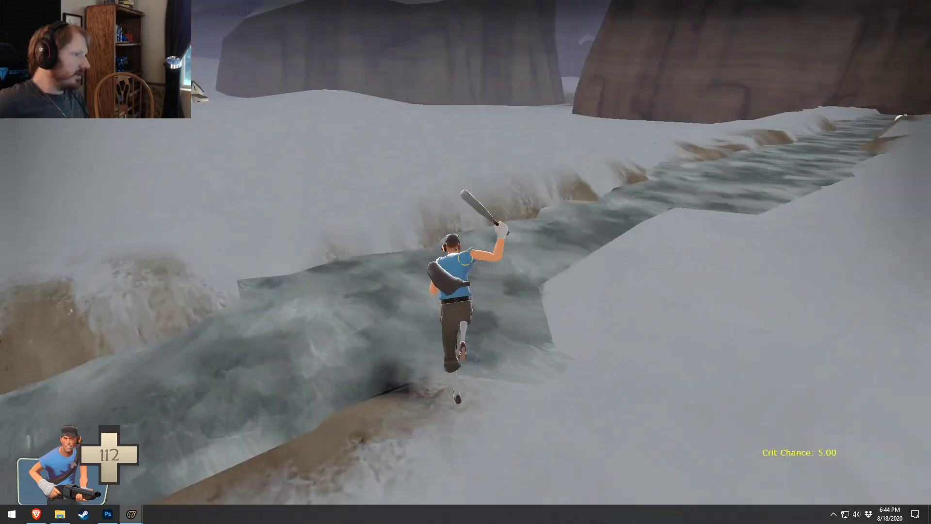
{"action": "key", "text": "w"}
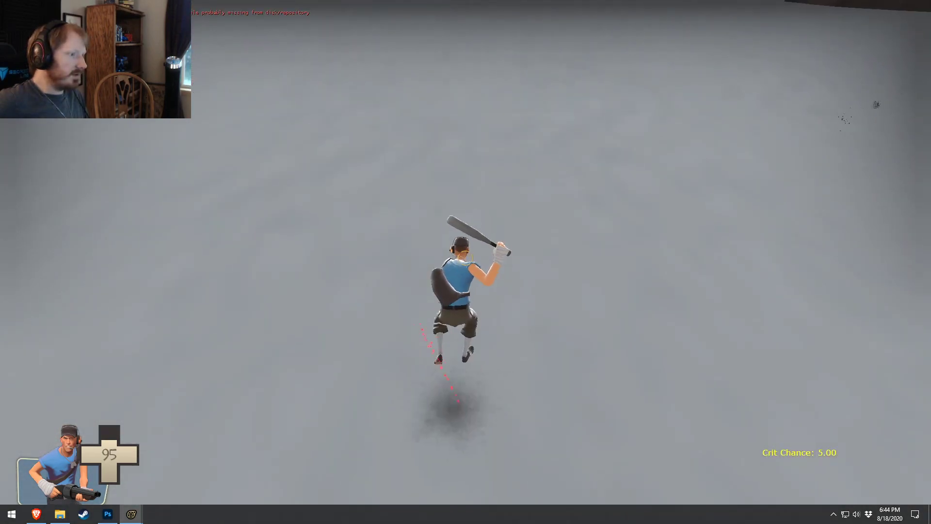
{"action": "key", "text": "w"}
{"action": "key", "text": "space"}
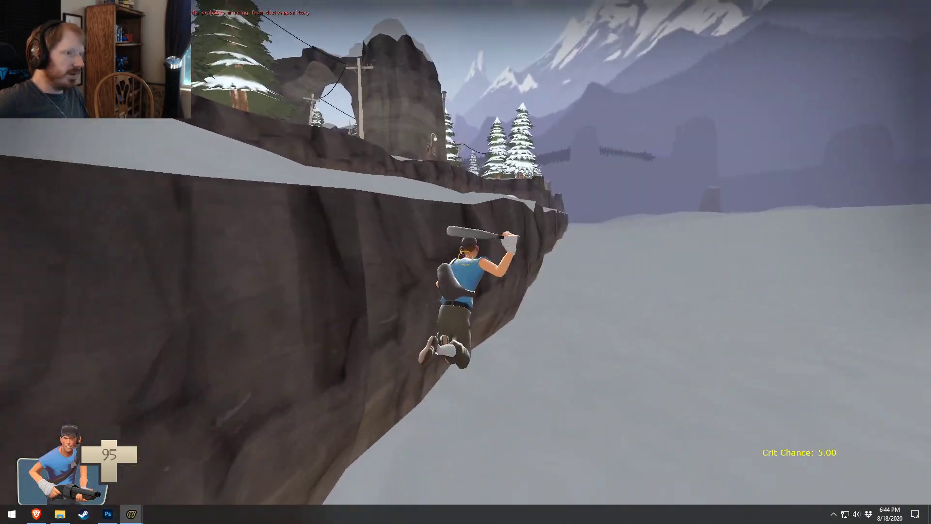
{"action": "key", "text": "w"}
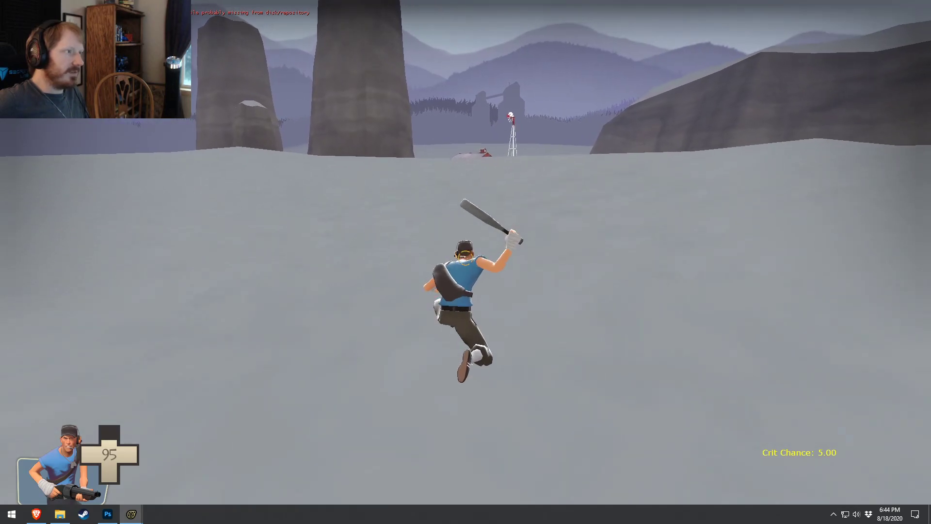
{"action": "key", "text": "w"}
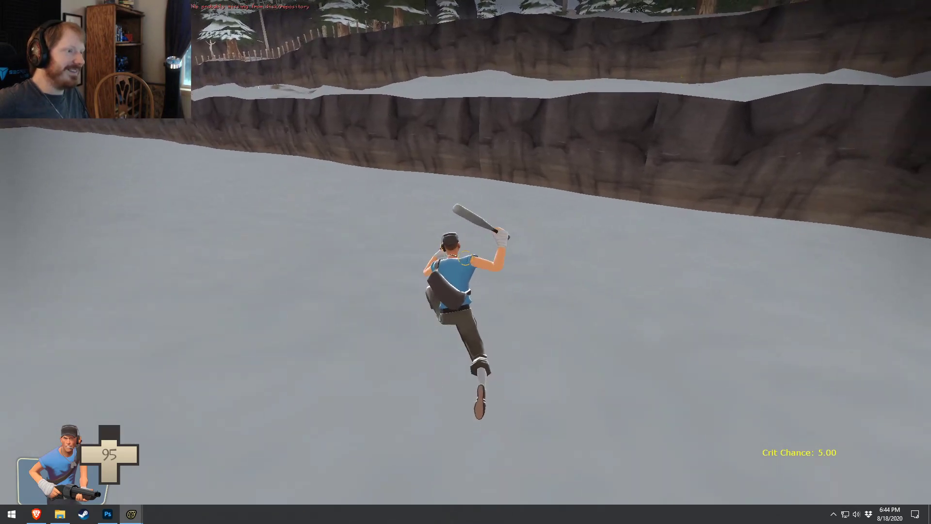
- Dismiss the in-game pause menu and switch from game mode back to the editor
{"action": "key", "text": "Escape"}
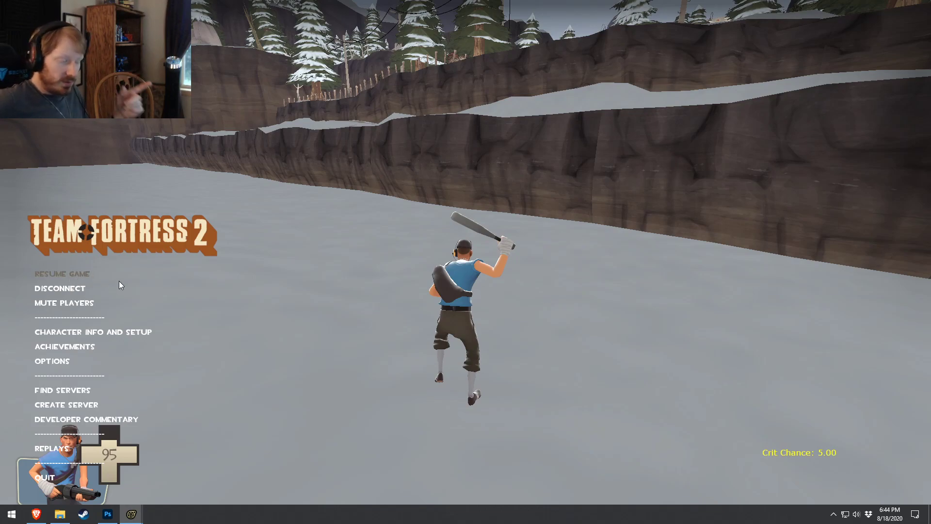
{"action": "key", "text": "Escape"}
{"action": "key", "text": "Escape"}
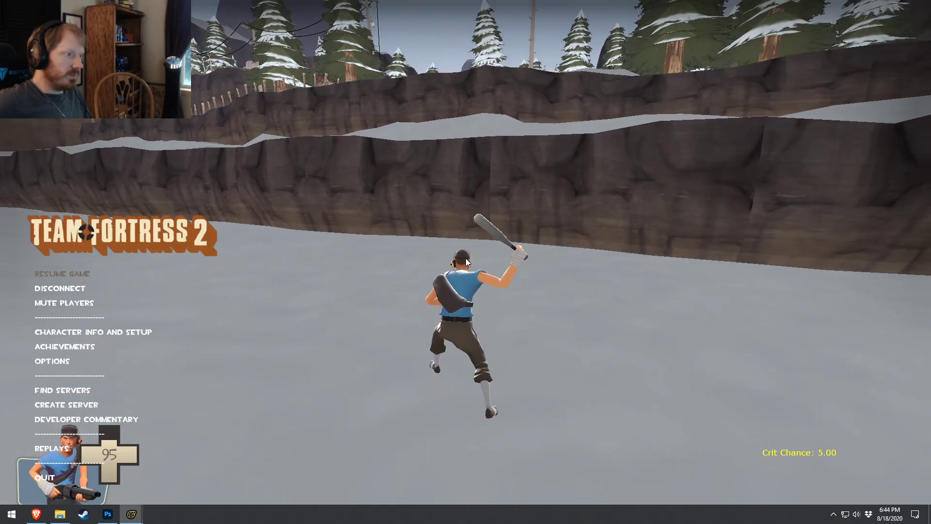
{"action": "key", "text": "Escape"}
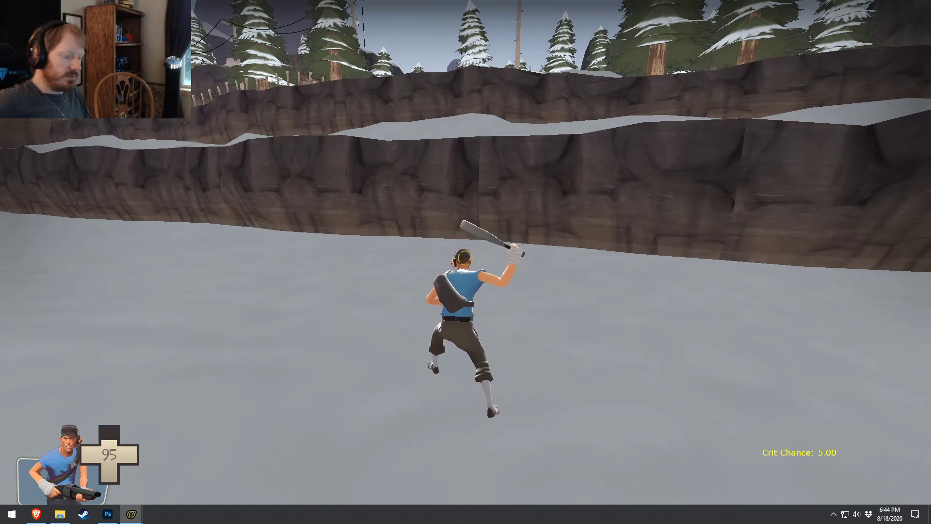
{"action": "key", "text": "F11"}
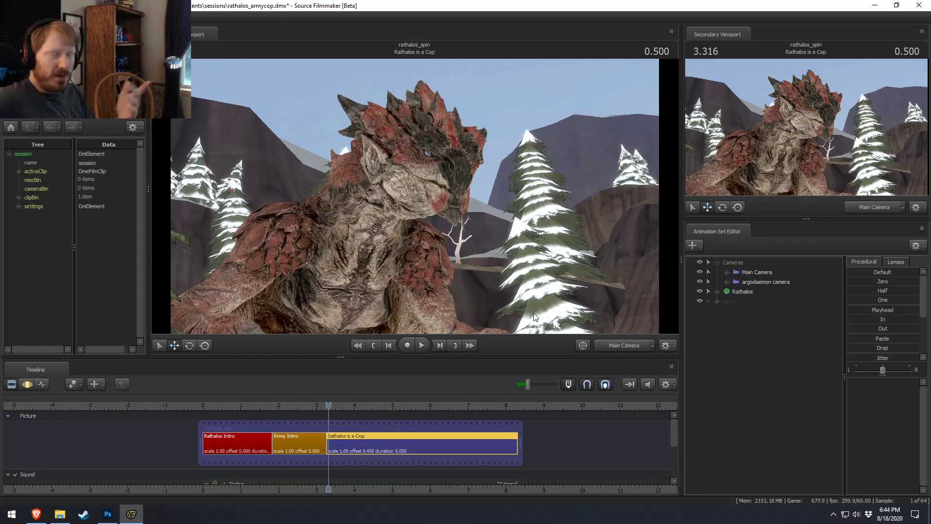
- Teleport the in-game player to the primary viewport's current camera
{"action": "left_click", "coordinate": [667, 345]}
{"action": "mouse_move", "coordinate": [676, 386]}
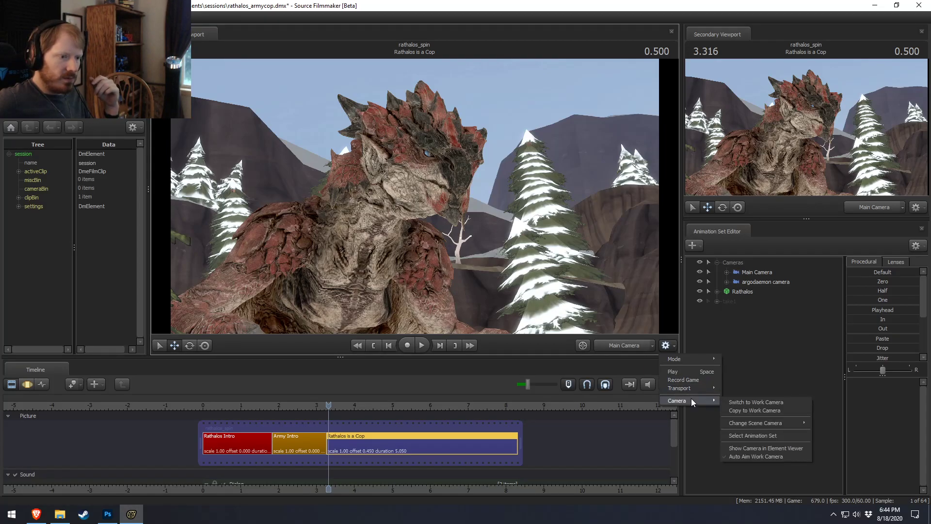
{"action": "mouse_move", "coordinate": [685, 358]}
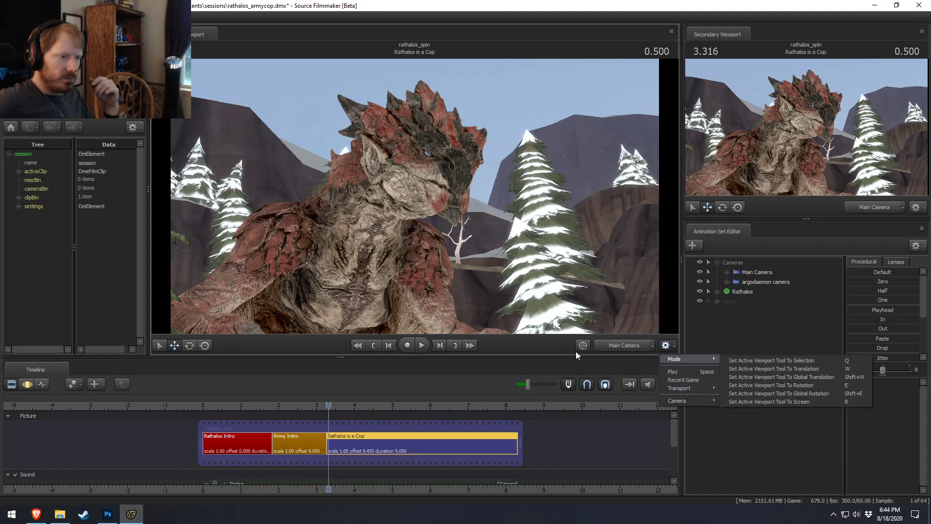
{"action": "right_click", "coordinate": [449, 200]}
{"action": "mouse_move", "coordinate": [463, 265]}
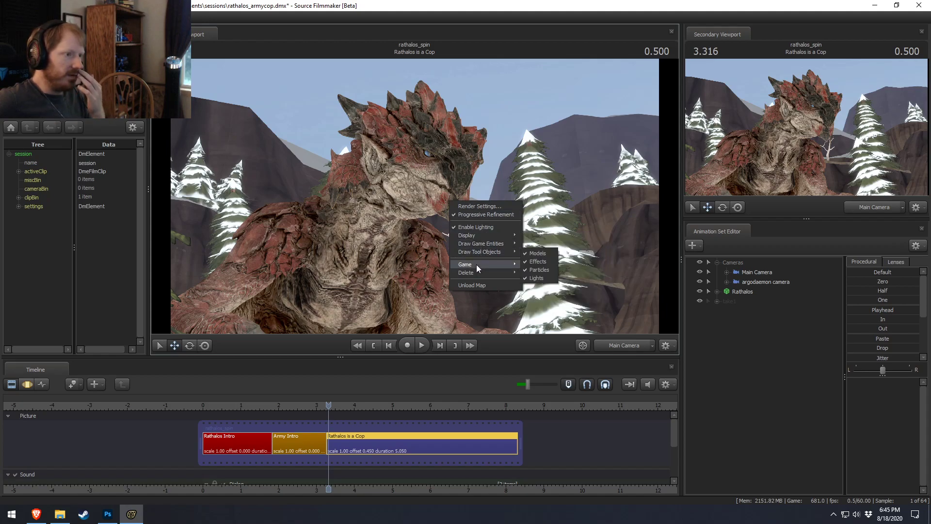
{"action": "left_click", "coordinate": [566, 272]}
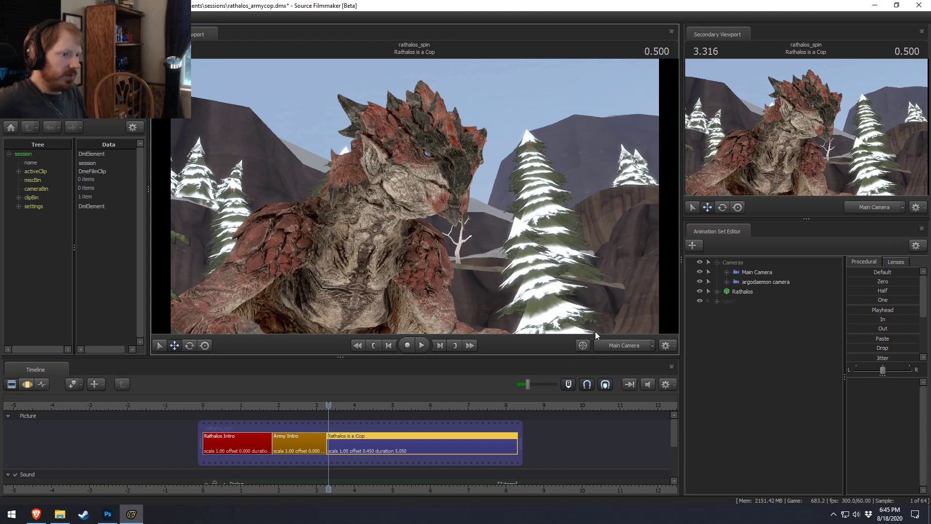
- Enter game mode and try out the Scout's bat swings on the road beside the other Scout
{"action": "key", "text": "F11"}
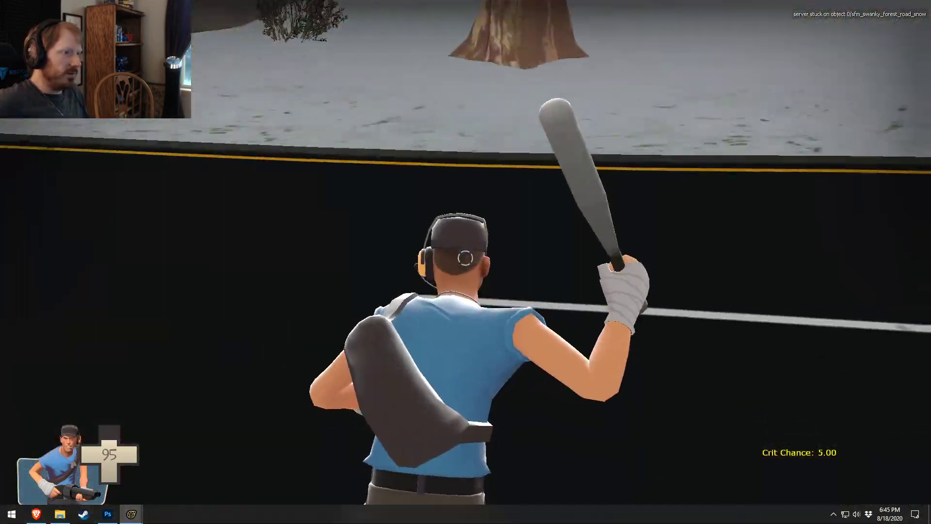
{"action": "left_click", "coordinate": [466, 258]}
{"action": "key", "text": "w"}
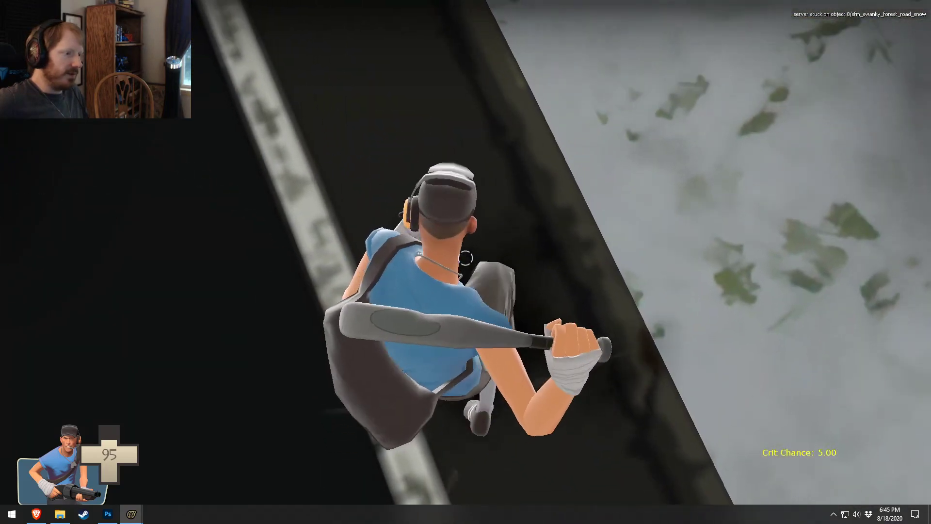
{"action": "left_click", "coordinate": [466, 258]}
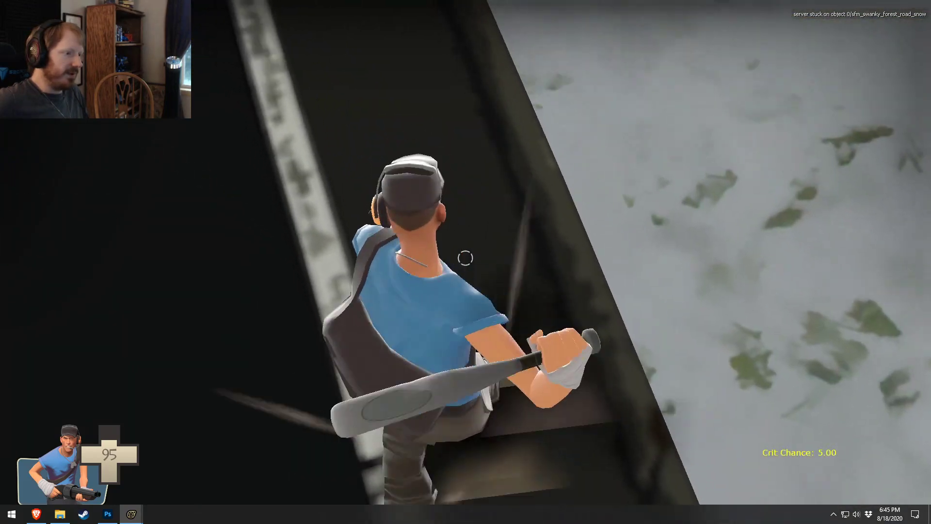
{"action": "left_click", "coordinate": [465, 258]}
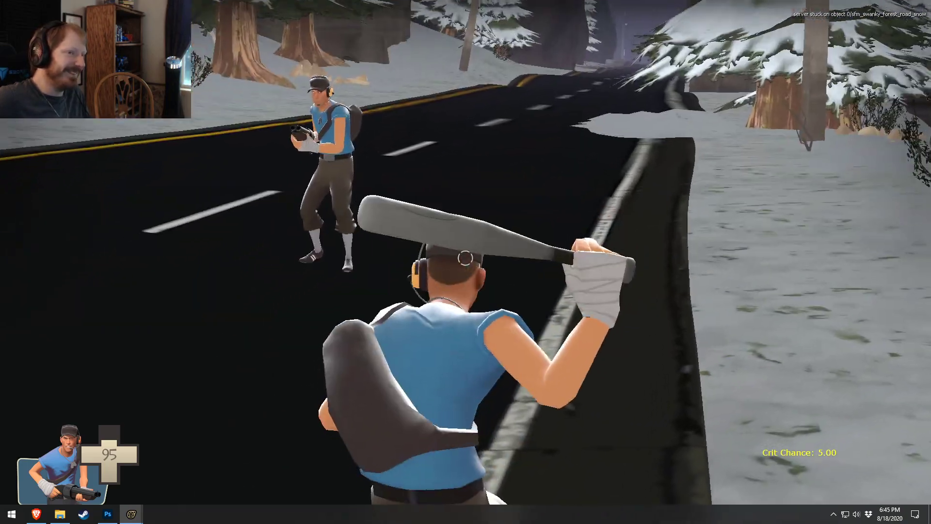
{"action": "left_click", "coordinate": [465, 258]}
{"action": "left_click", "coordinate": [465, 258]}
{"action": "left_click", "coordinate": [465, 258]}
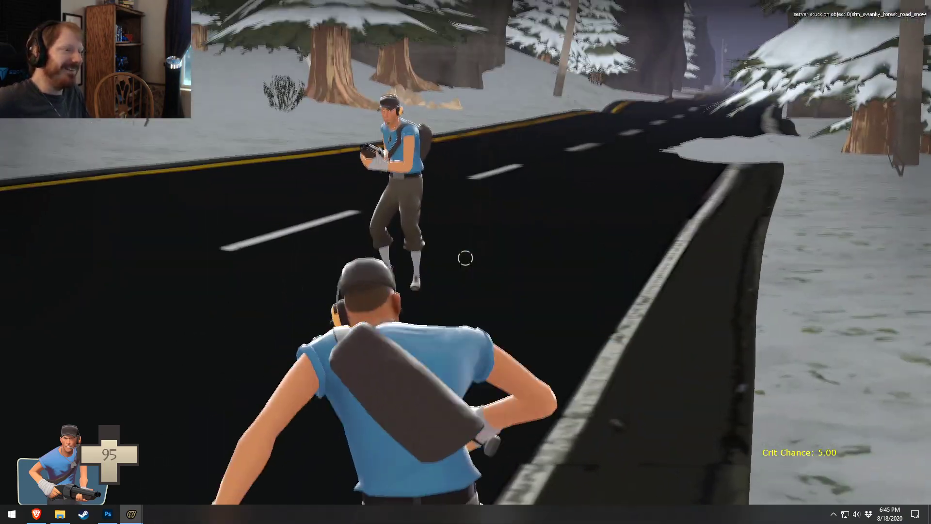
{"action": "left_click", "coordinate": [465, 258]}
{"action": "key", "text": "Escape"}
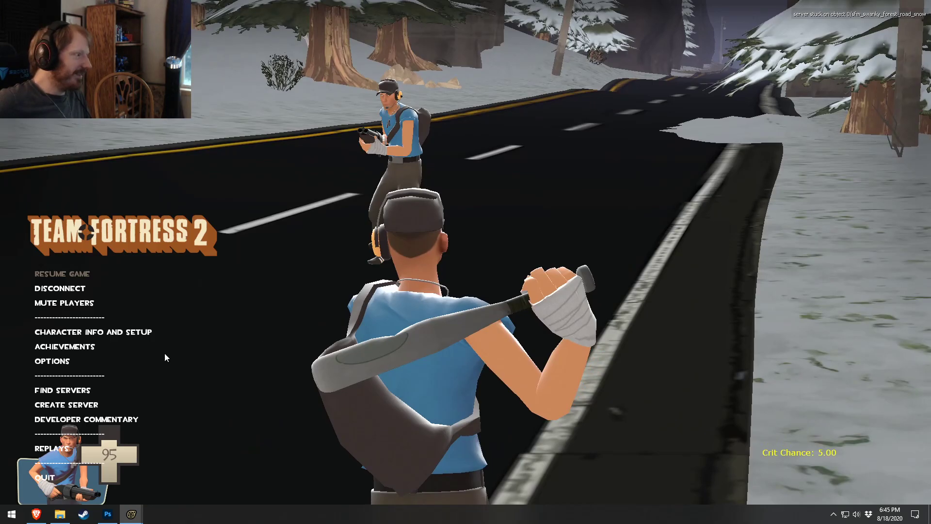
{"action": "left_click", "coordinate": [69, 269]}
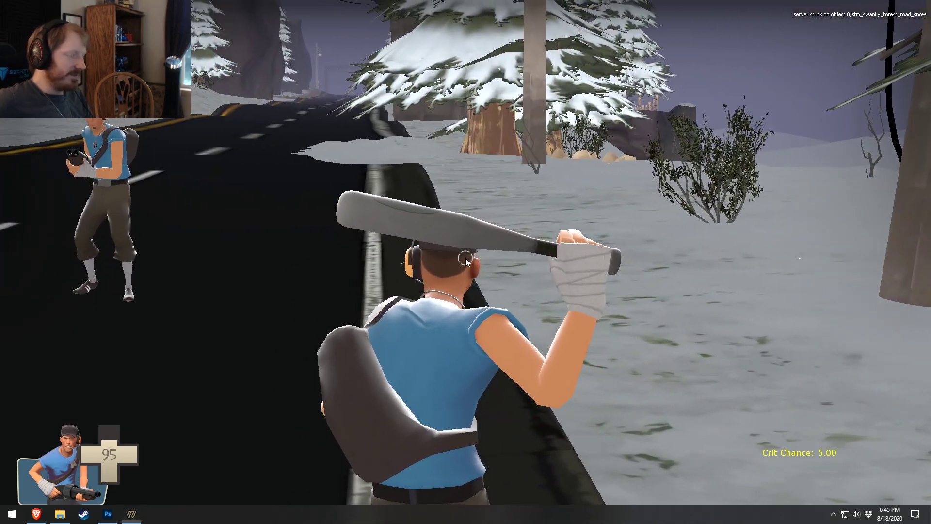
- Return to the editor and examine the primary viewport's Game options for teleporting the player
{"action": "key", "text": "F11"}
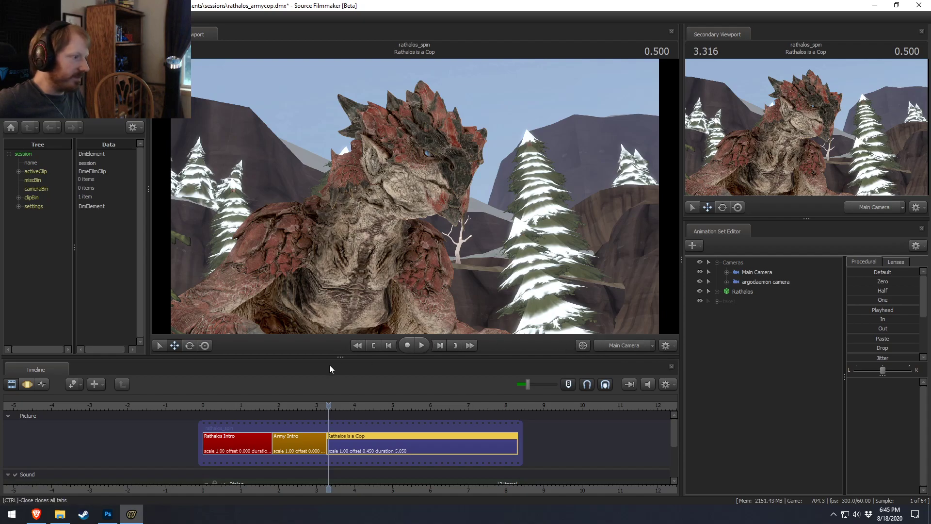
{"action": "right_click", "coordinate": [462, 164]}
{"action": "mouse_move", "coordinate": [484, 212]}
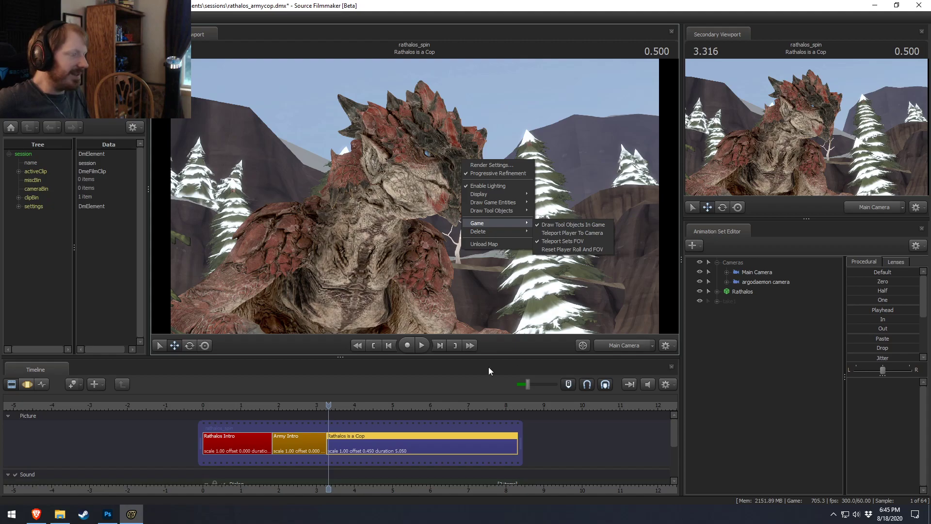
- Scrub the playhead to 5.083 seconds within the "Rathalos is a Cop" shot
{"action": "mouse_move", "coordinate": [341, 404]}
{"action": "left_mouse_down"}
{"action": "mouse_move", "coordinate": [326, 406]}
{"action": "mouse_move", "coordinate": [407, 405]}
{"action": "mouse_move", "coordinate": [352, 412]}
{"action": "left_mouse_up"}
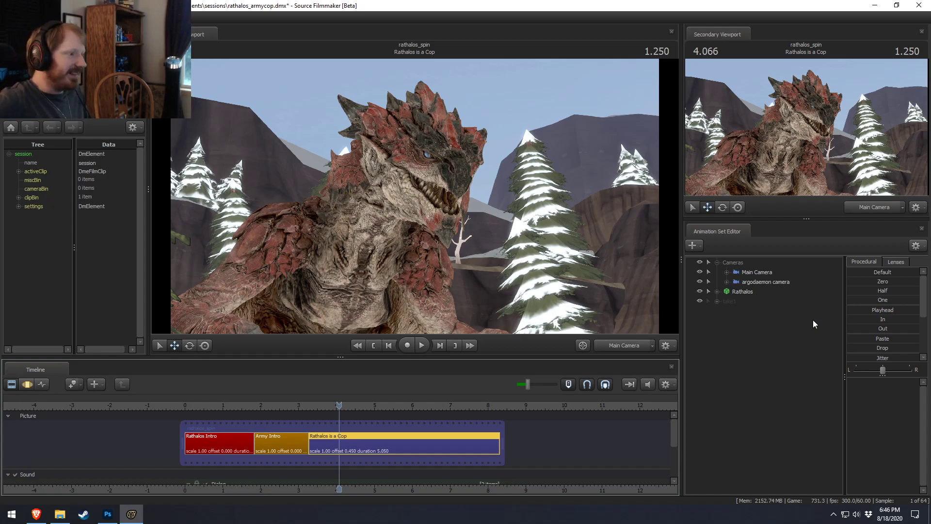
{"action": "middle_click_drag", "start_coordinate": [430, 493], "coordinate": [508, 493]}
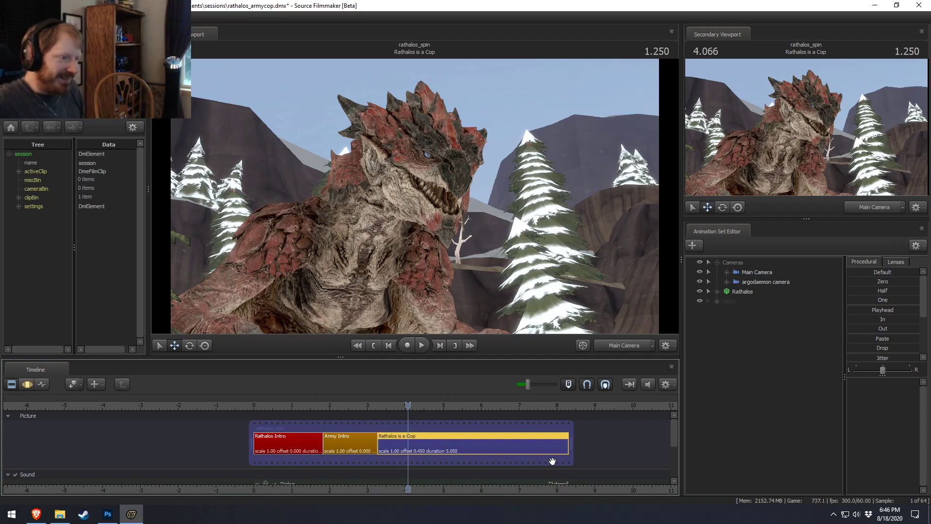
{"action": "left_click_drag", "start_coordinate": [347, 405], "coordinate": [446, 405]}
{"action": "right_click", "coordinate": [476, 216]}
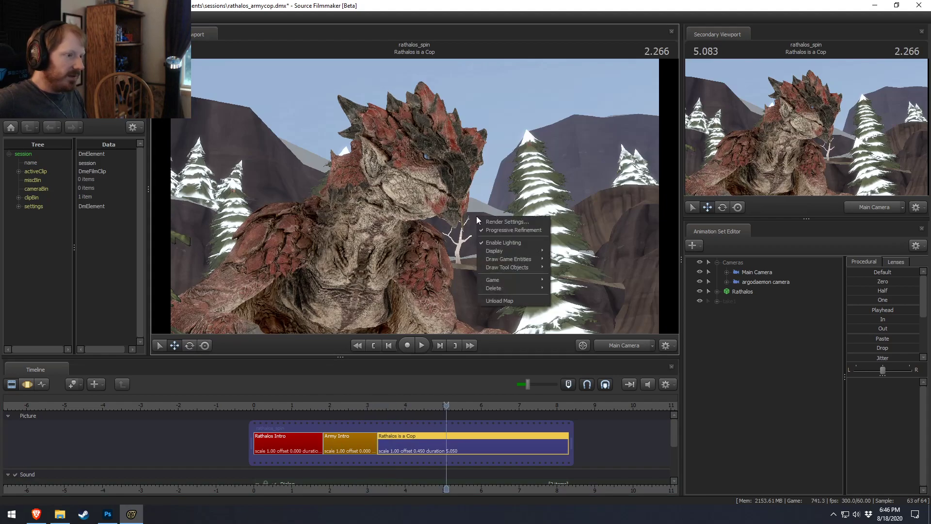
{"action": "left_click", "coordinate": [598, 203]}
- Switch to game mode and display the multiplayer scoreboard
{"action": "key", "text": "F11"}
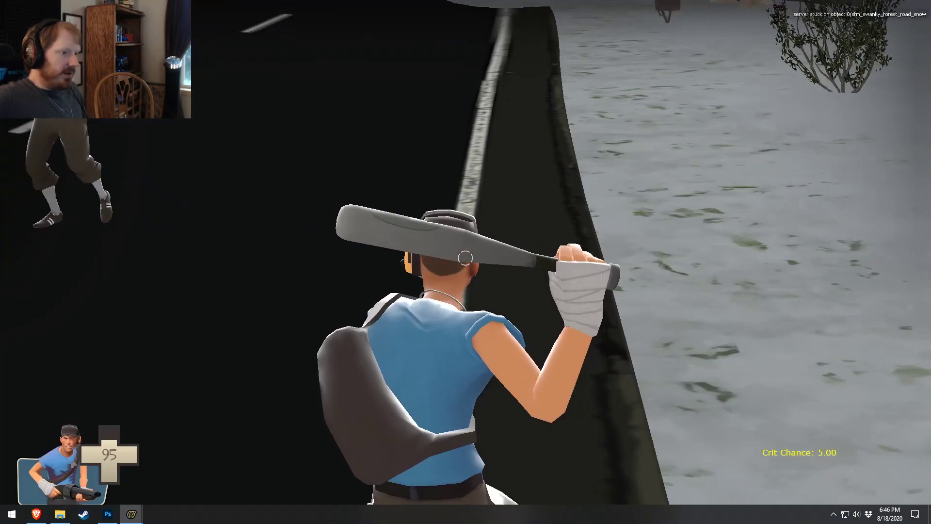
{"action": "key", "text": "Tab"}
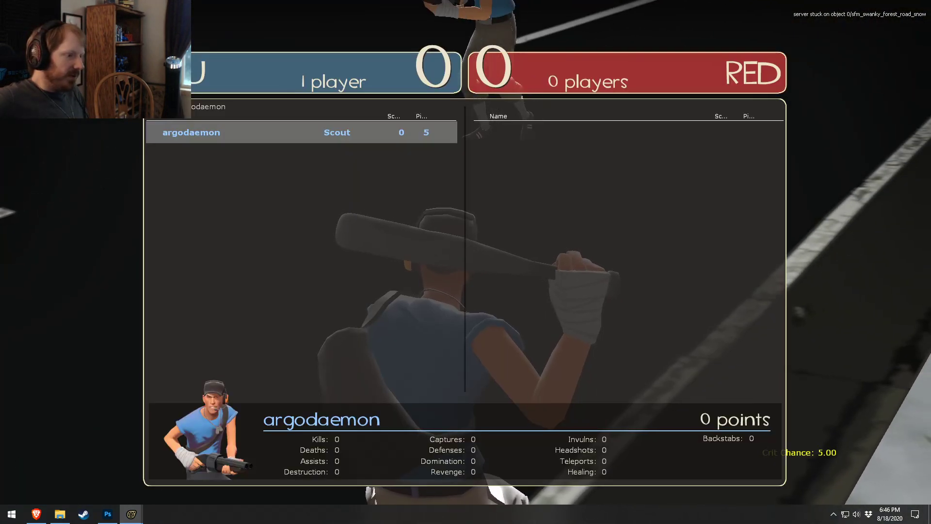
- Open the game options and examine the keyboard bindings for movement, communication, class changes, combat and miscellaneous actions
{"action": "key", "text": "Escape"}
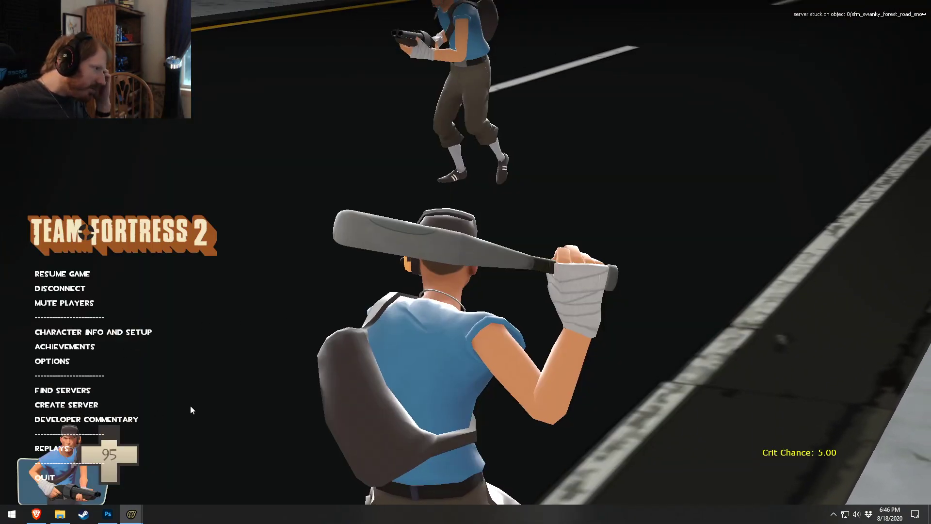
{"action": "left_click", "coordinate": [50, 358]}
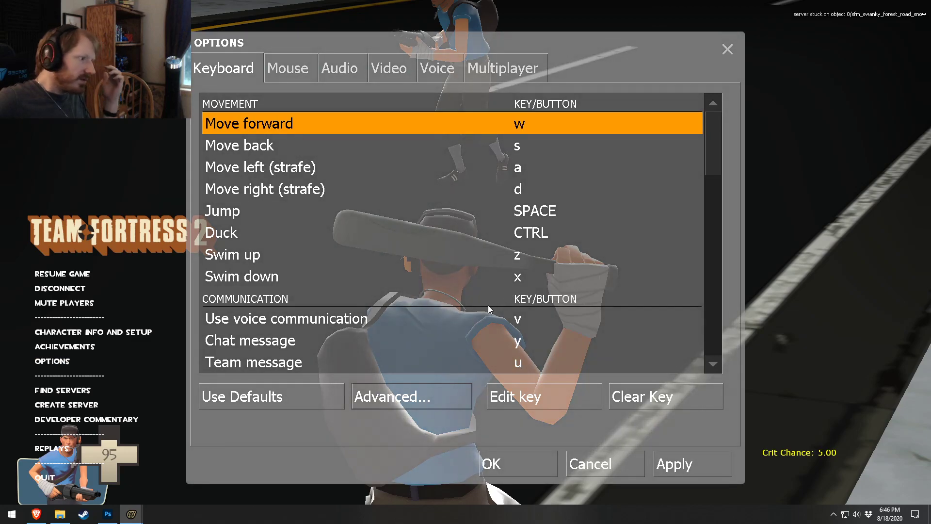
{"action": "left_click", "coordinate": [404, 60]}
{"action": "left_click", "coordinate": [321, 60]}
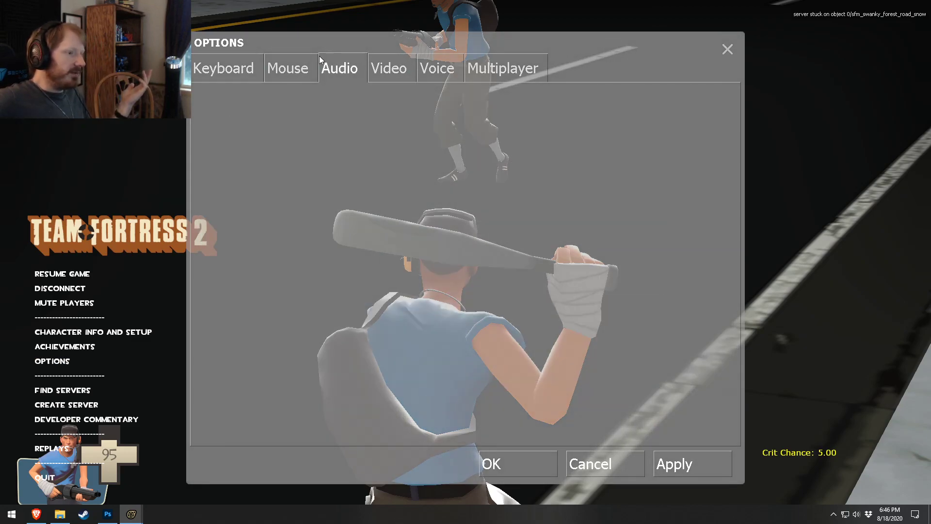
{"action": "left_click", "coordinate": [301, 61]}
{"action": "left_click", "coordinate": [245, 67]}
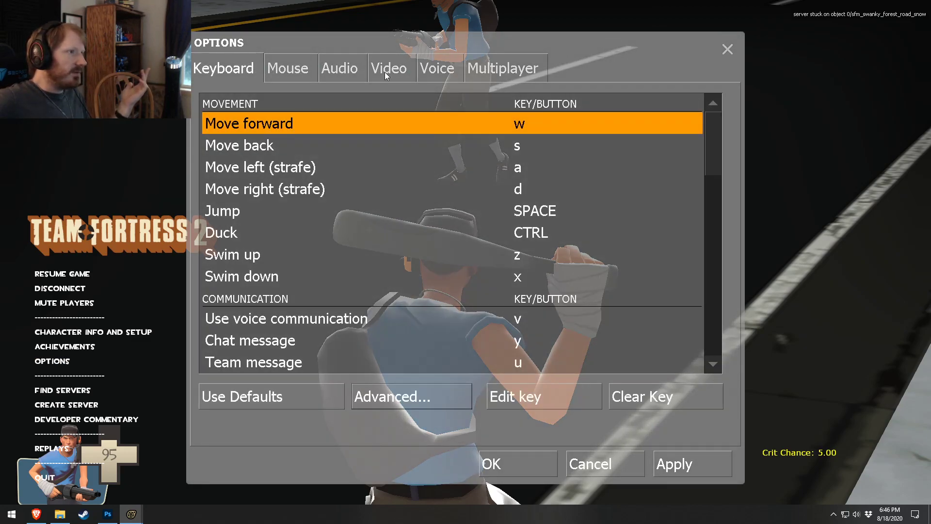
{"action": "scroll", "coordinate": [359, 223], "scroll_direction": "down", "scroll_amount": 6}
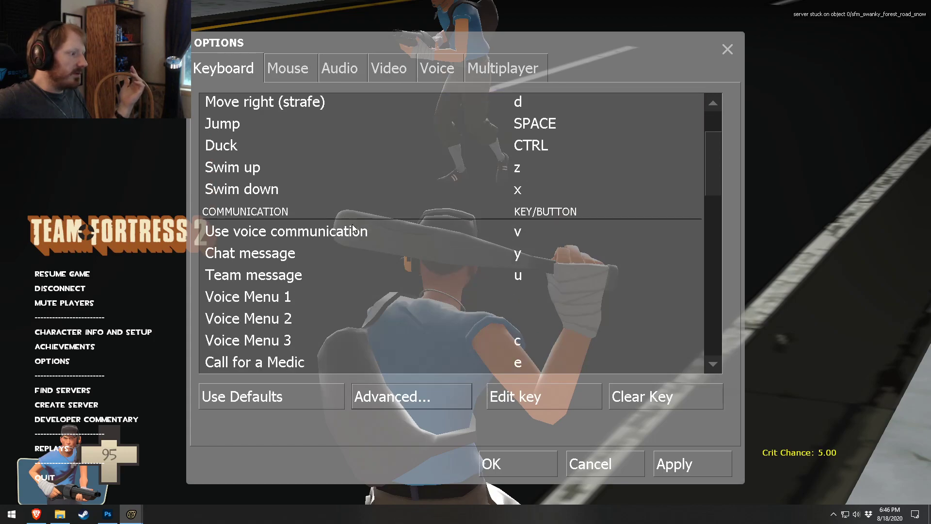
{"action": "scroll", "coordinate": [377, 222], "scroll_direction": "down", "scroll_amount": 8}
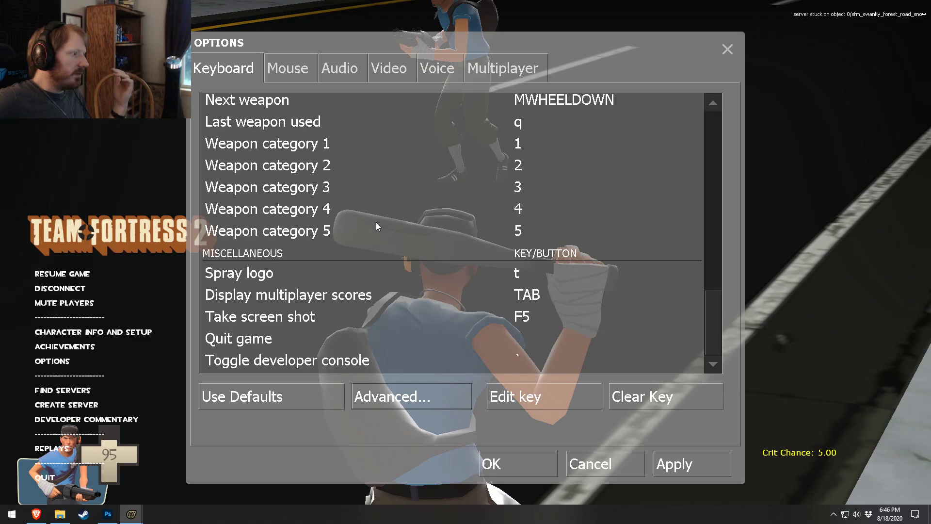
{"action": "scroll", "coordinate": [260, 345], "scroll_direction": "up", "scroll_amount": 8}
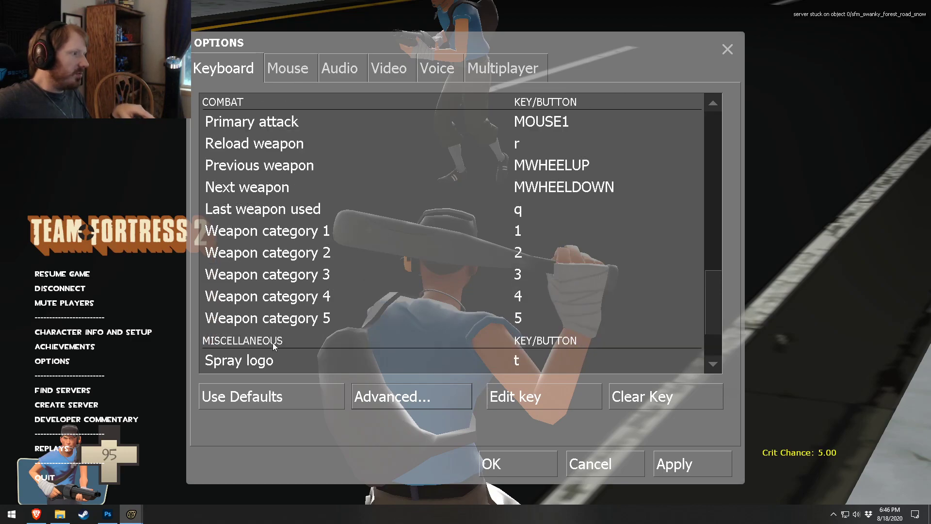
{"action": "scroll", "coordinate": [276, 342], "scroll_direction": "up", "scroll_amount": 1}
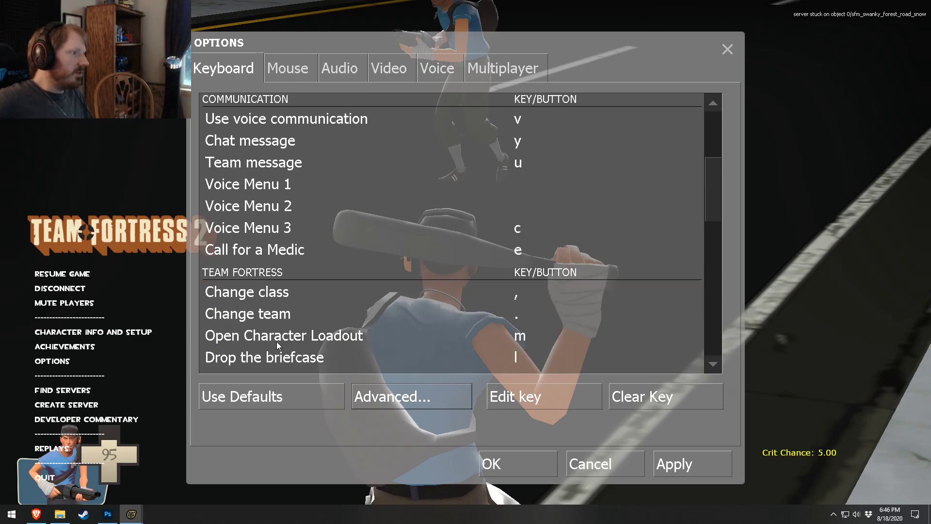
{"action": "scroll", "coordinate": [277, 341], "scroll_direction": "down", "scroll_amount": 1}
- Close the options and change the player's class to Spy
{"action": "key", "text": "Escape"}
{"action": "key", "text": "period"}
{"action": "key", "text": "period"}
{"action": "key", "text": "comma"}
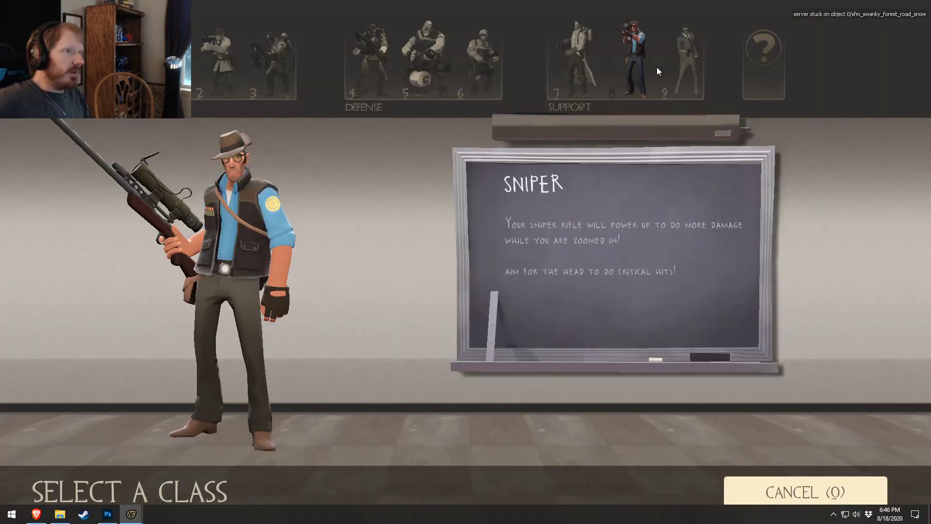
{"action": "left_click", "coordinate": [686, 59]}
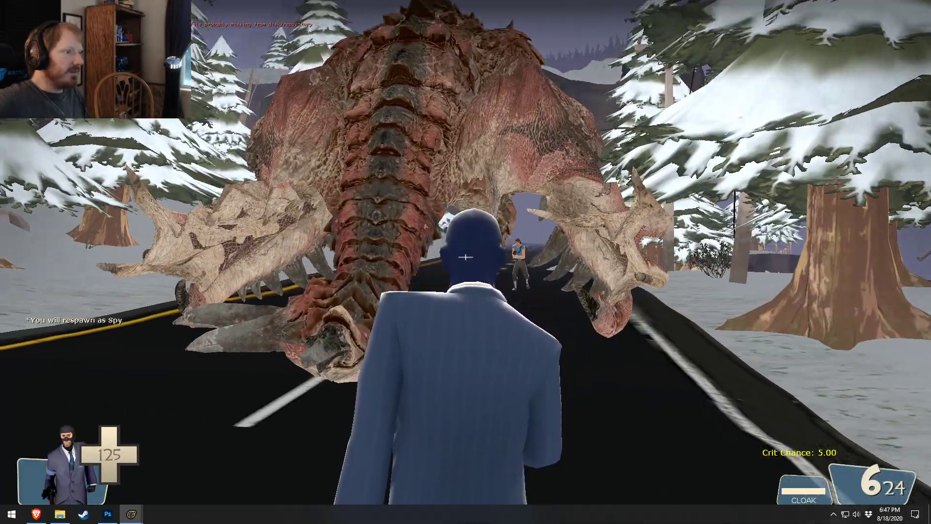
- Equip another Spy weapon and run the Spy down the road past Rathalos, turning to face its front
{"action": "key", "text": "w"}
{"action": "scroll", "coordinate": [466, 257], "scroll_direction": "down", "scroll_amount": 2}
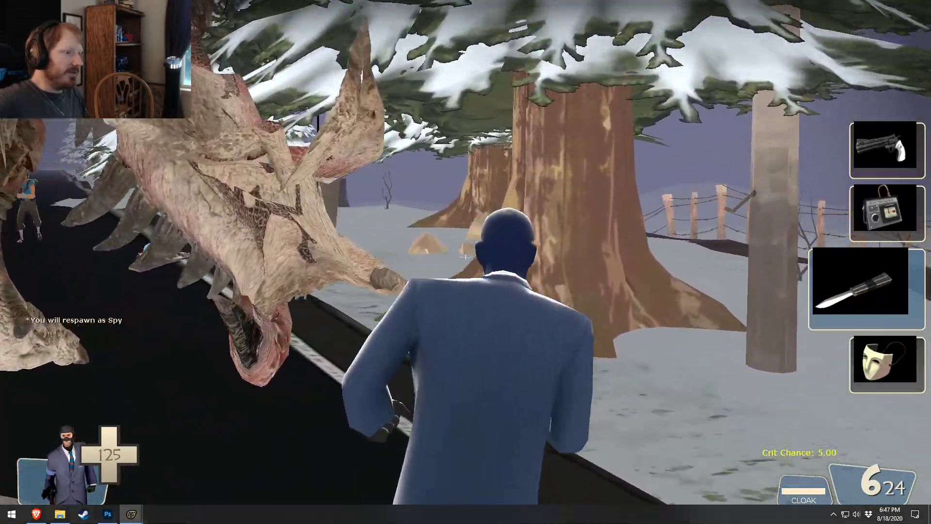
{"action": "key", "text": "w"}
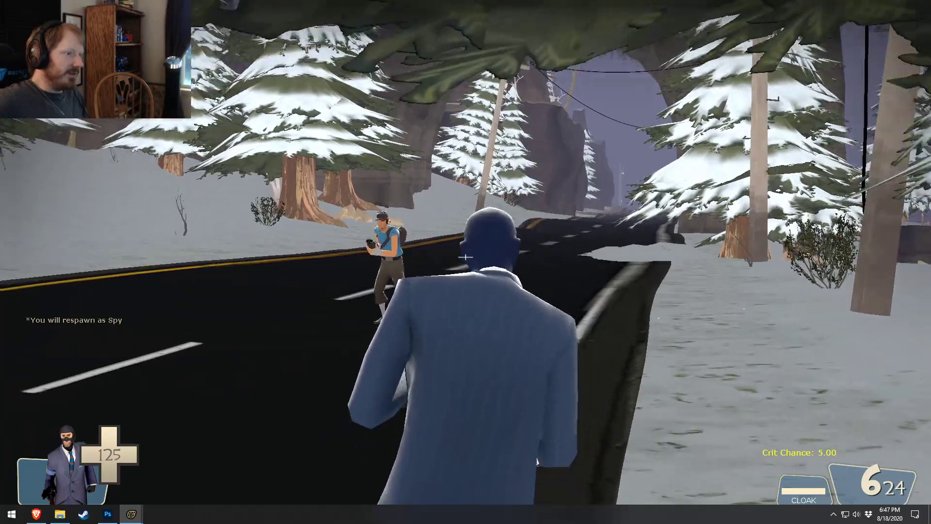
{"action": "key", "text": "d"}
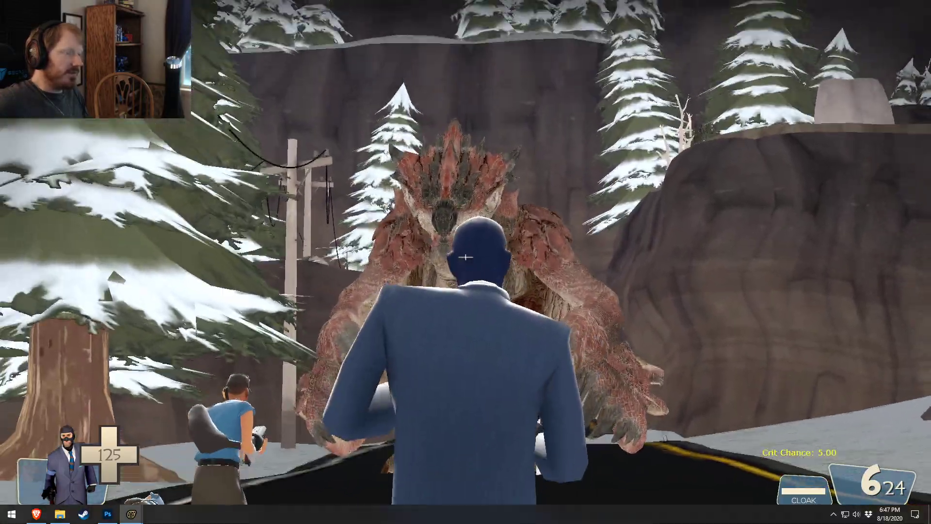
- Record a third-person game take in the "Rathalos is a Cop" shot, firing five revolver shots as the Spy, and stop recording
{"action": "key", "text": "alt+Tab"}
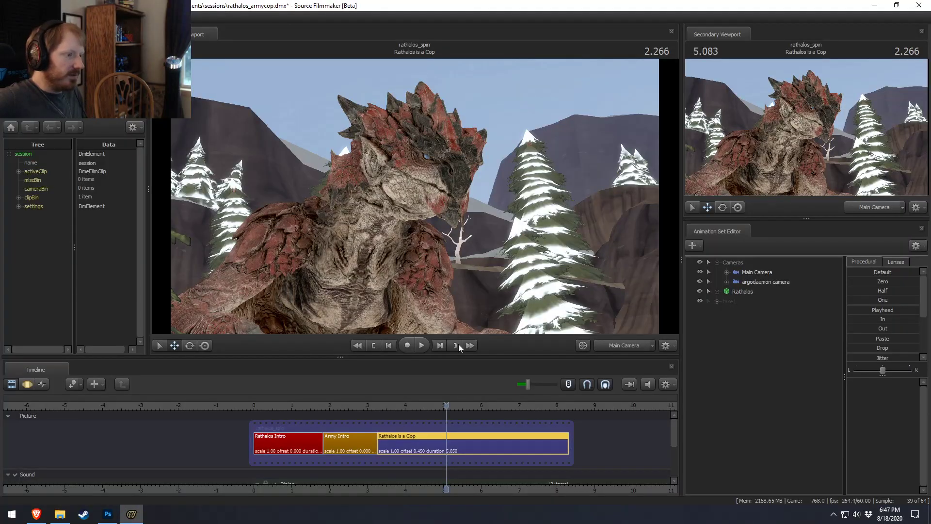
{"action": "left_click", "coordinate": [407, 346]}
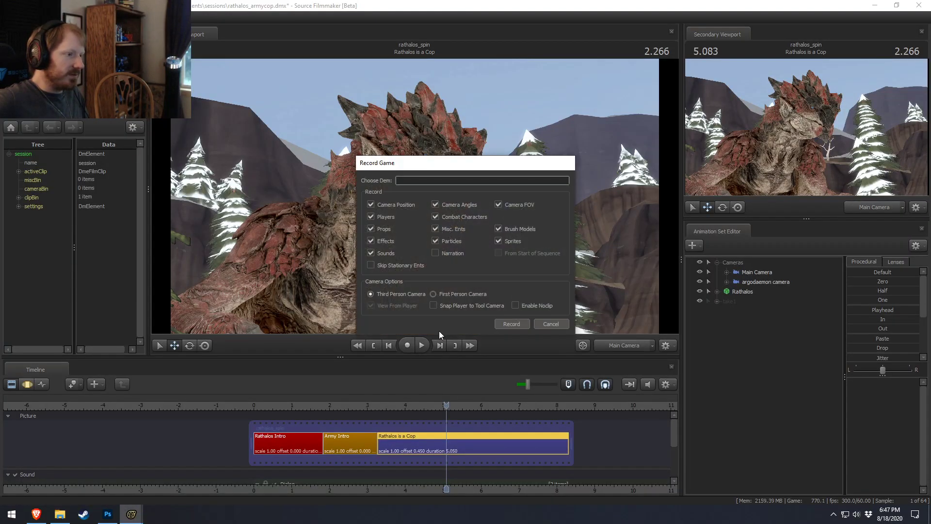
{"action": "left_click", "coordinate": [511, 324]}
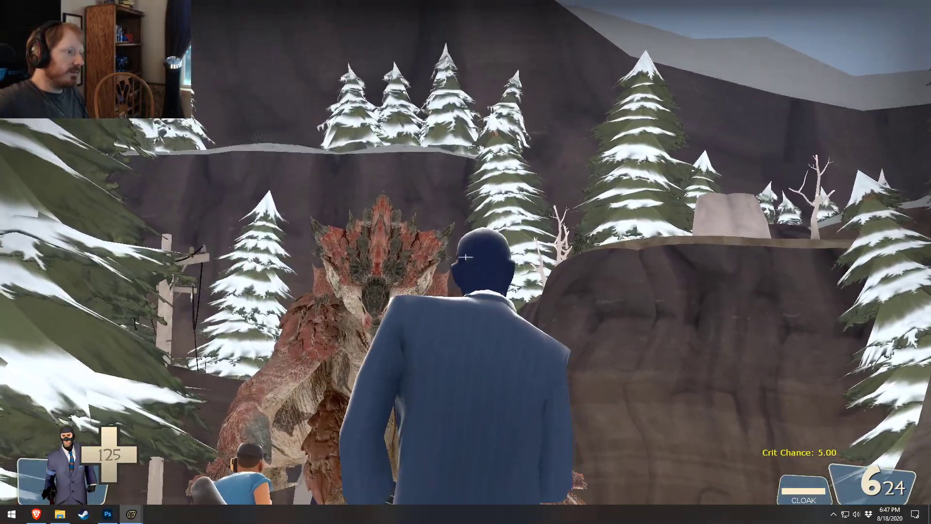
{"action": "left_click", "coordinate": [465, 257]}
{"action": "left_click", "coordinate": [465, 257]}
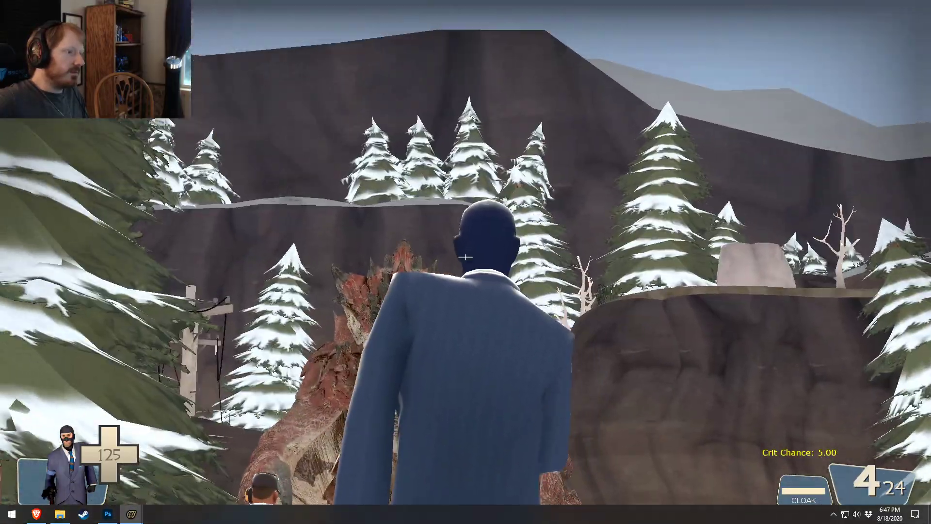
{"action": "left_click", "coordinate": [465, 257]}
{"action": "left_click", "coordinate": [465, 258]}
{"action": "left_click", "coordinate": [466, 257]}
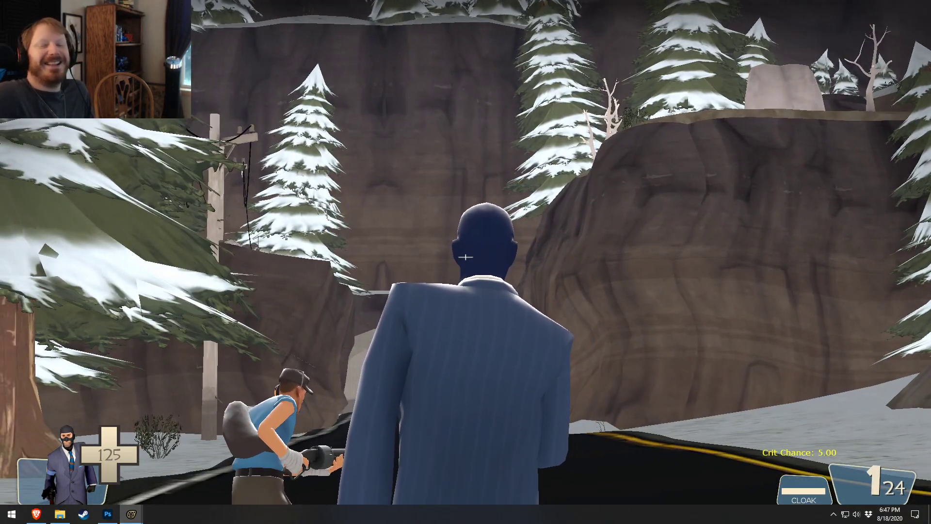
{"action": "key", "text": "Escape"}
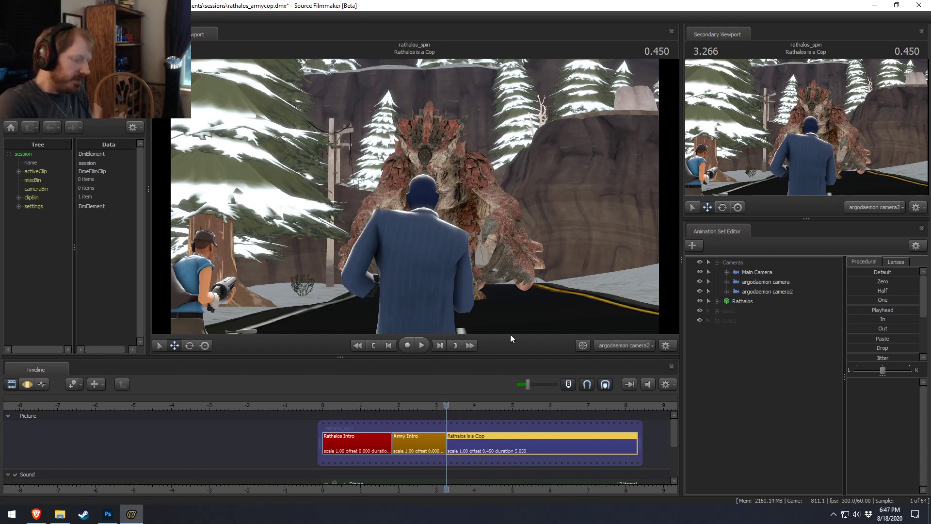
- Enter game mode to view the recorded Spy beside the live player, check the key bindings, and return to the editor
{"action": "key", "text": "F11"}
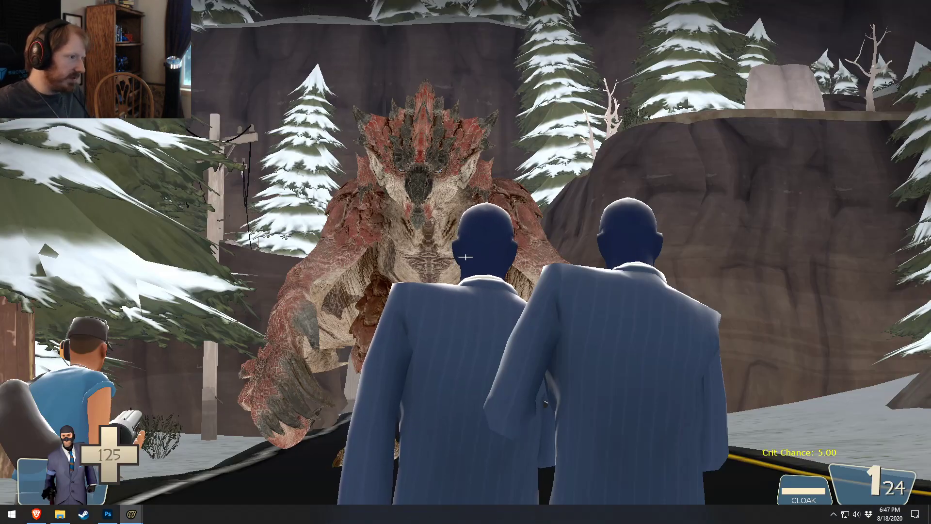
{"action": "key", "text": "Escape"}
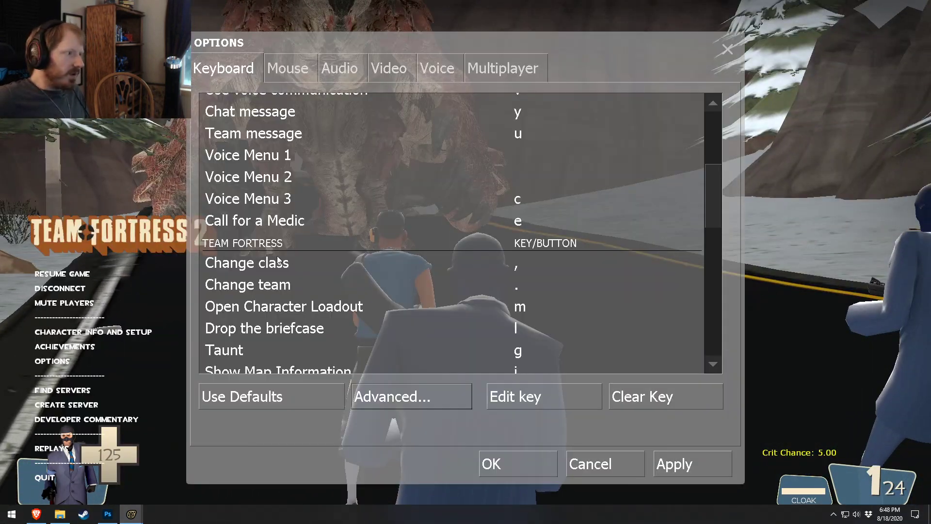
{"action": "key", "text": "Escape"}
{"action": "key", "text": "F11"}
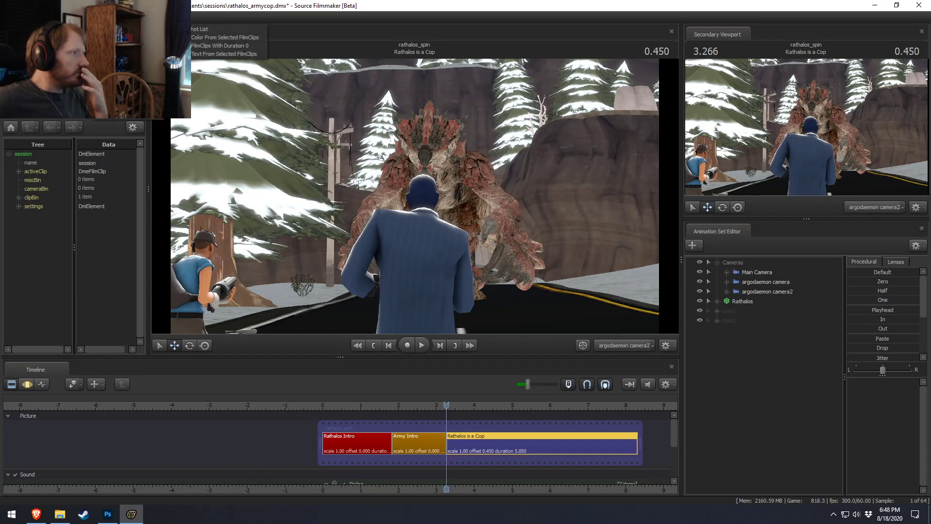
- Open the Particle Editor Tool for a look and switch back to the session editor
{"action": "mouse_move", "coordinate": [52, 17]}
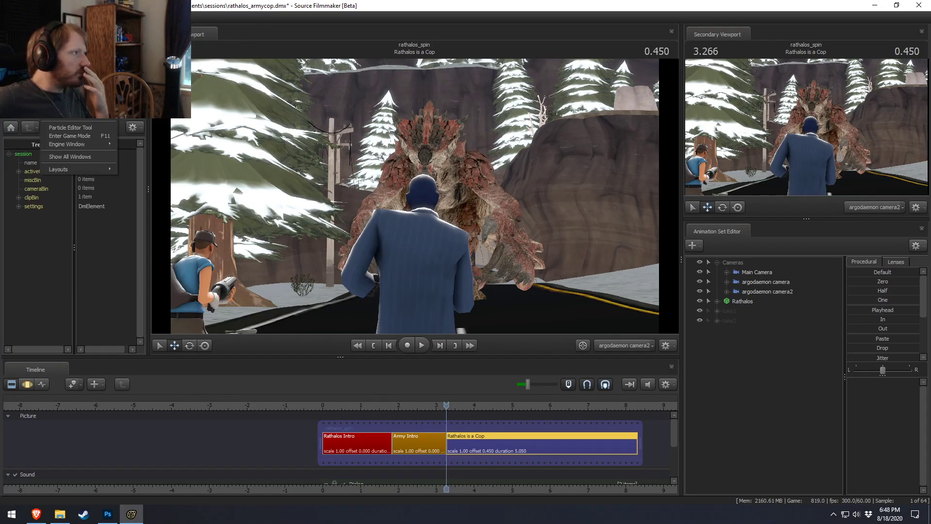
{"action": "left_click", "coordinate": [70, 127]}
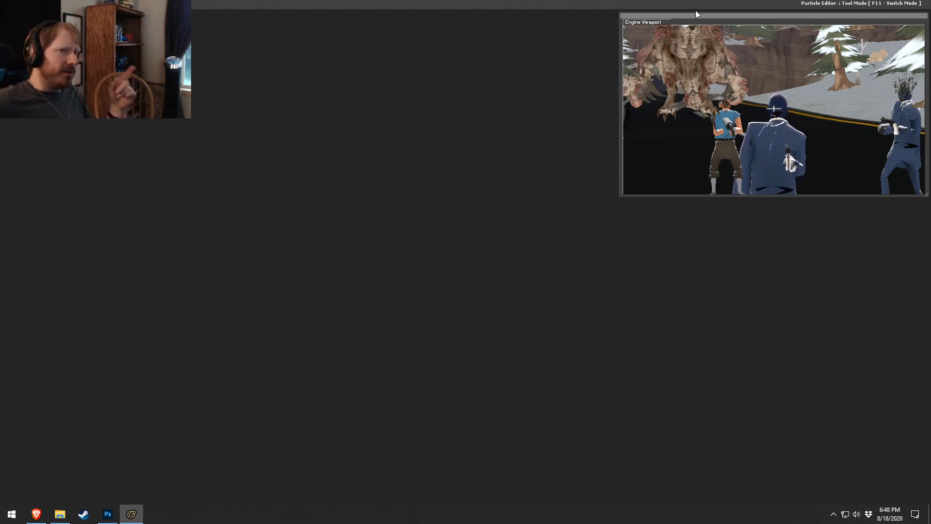
{"action": "key", "text": "F11"}
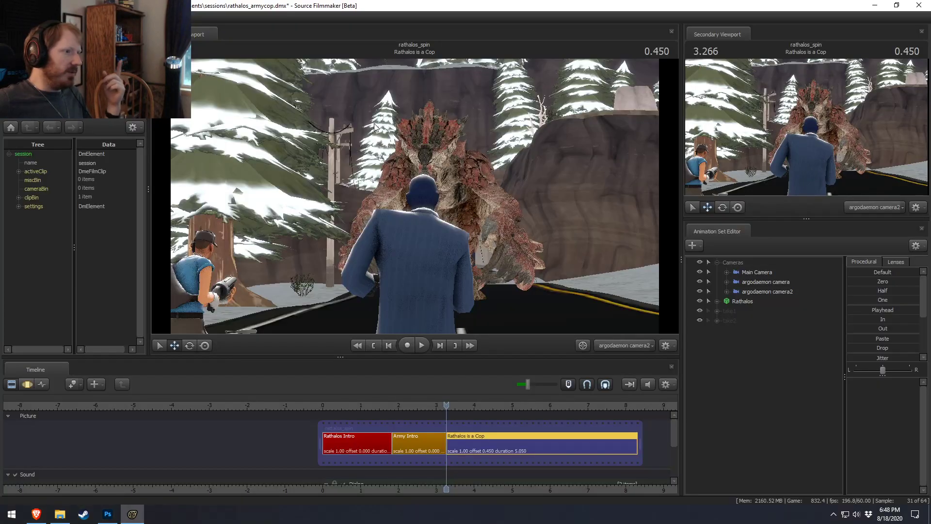
- Enter game mode, examine the Video options for resolution, aspect ratio and display mode, and cancel the dialog
{"action": "key", "text": "F11"}
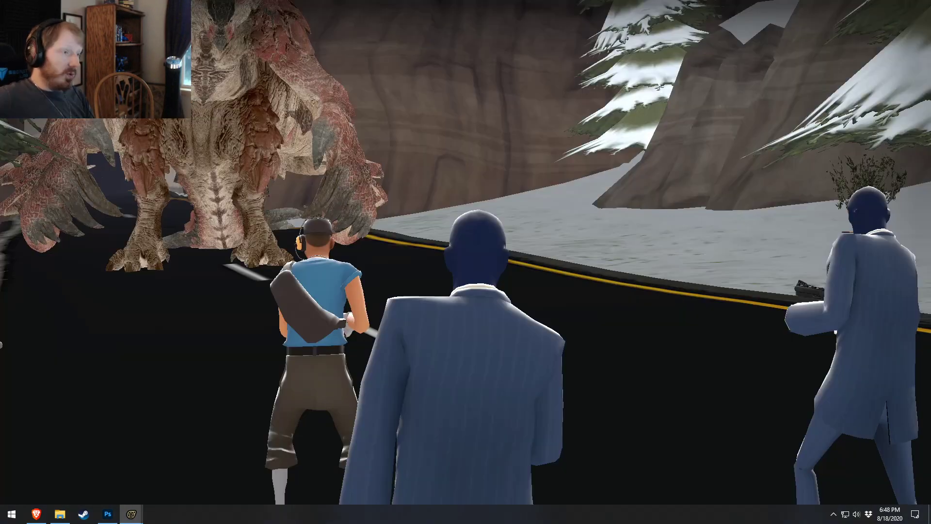
{"action": "key", "text": "Escape"}
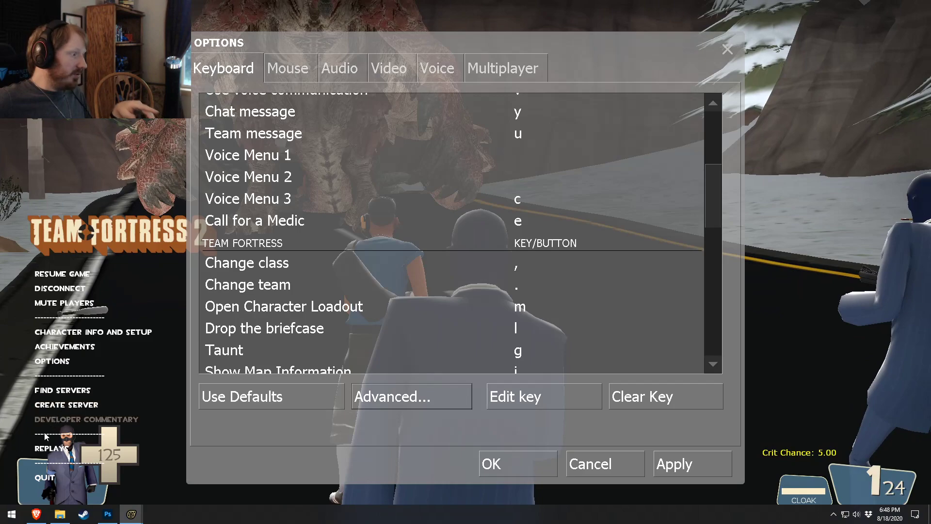
{"action": "left_click", "coordinate": [377, 71]}
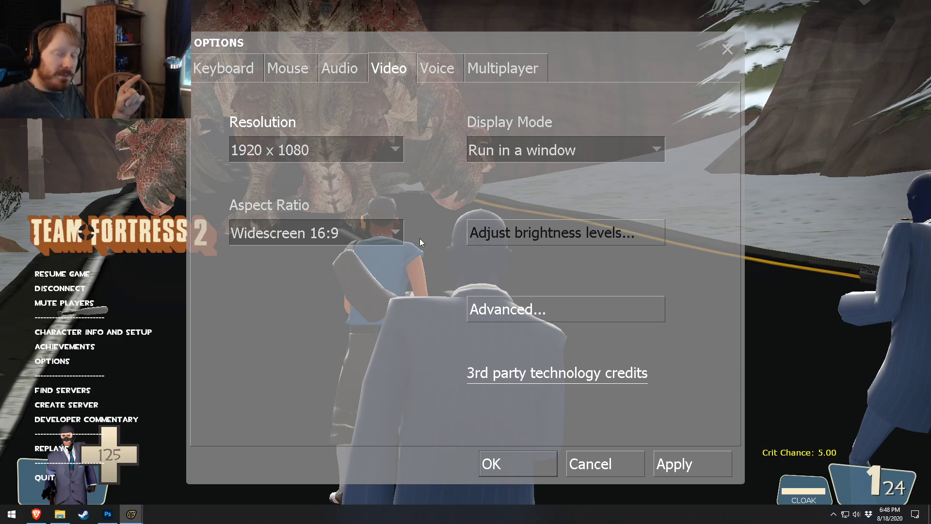
{"action": "left_click", "coordinate": [590, 464]}
- Switch to Steam and open the launch options in Source Filmmaker's properties, selecting the whole launch string
{"action": "left_click", "coordinate": [83, 514]}
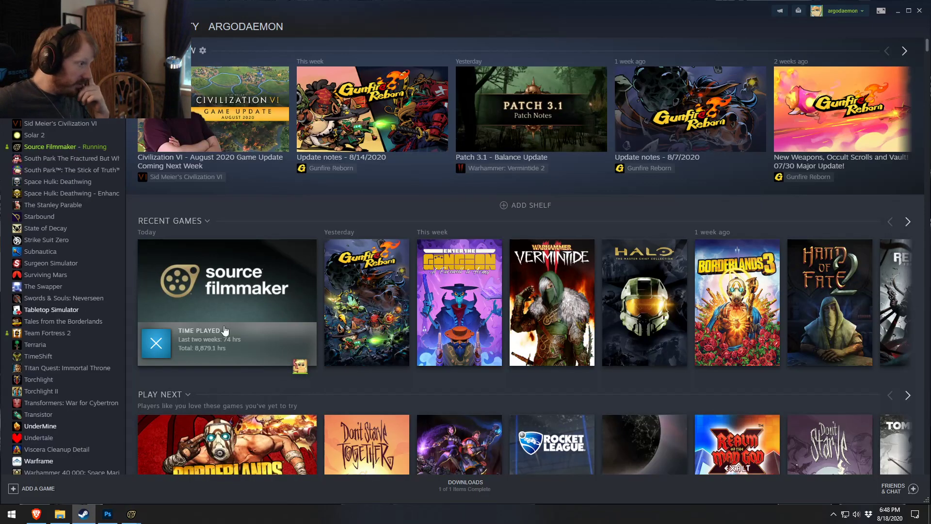
{"action": "left_click", "coordinate": [50, 147]}
{"action": "right_click", "coordinate": [54, 147]}
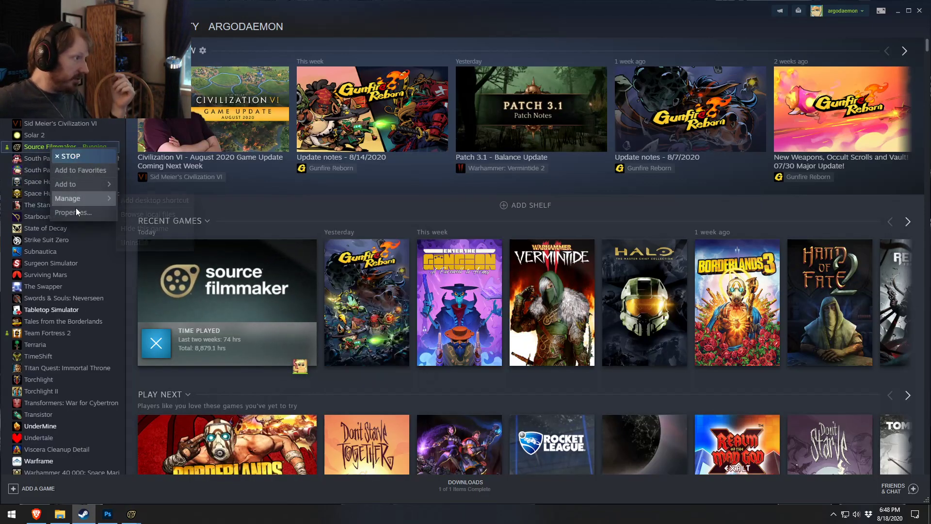
{"action": "left_click", "coordinate": [76, 208]}
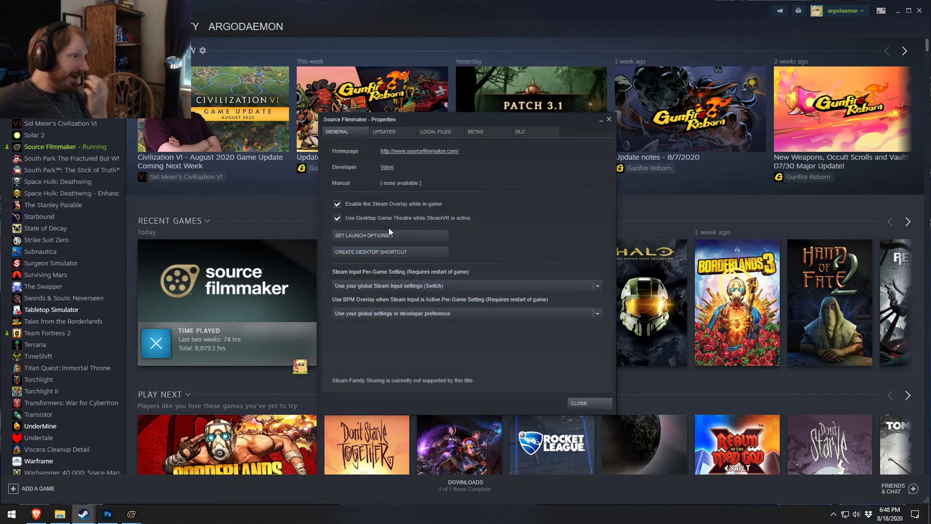
{"action": "left_click", "coordinate": [431, 235]}
{"action": "key", "text": "ctrl+a"}
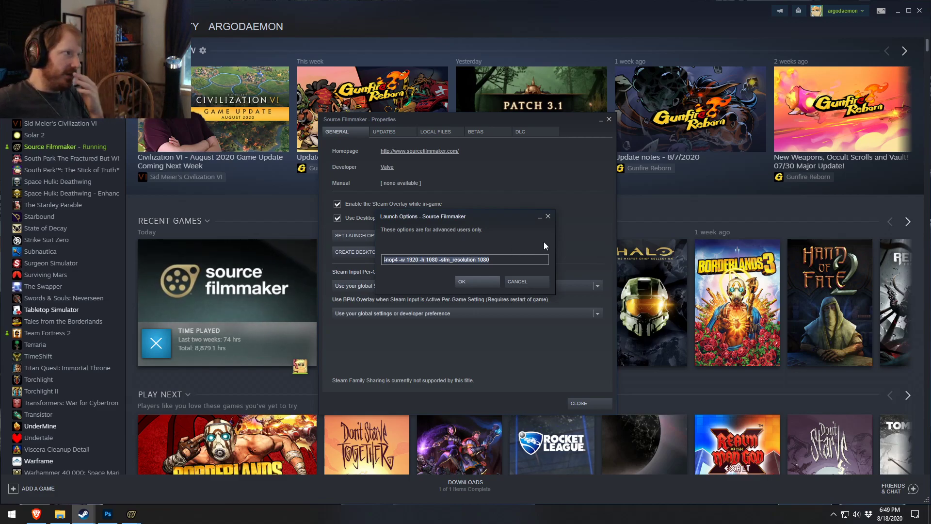
- Highlight the -nop4 launch option and the -w 1920 -h 1080 window size parameters in the launch string
{"action": "left_click", "coordinate": [402, 259]}
{"action": "left_click_drag", "start_coordinate": [399, 260], "coordinate": [381, 266]}
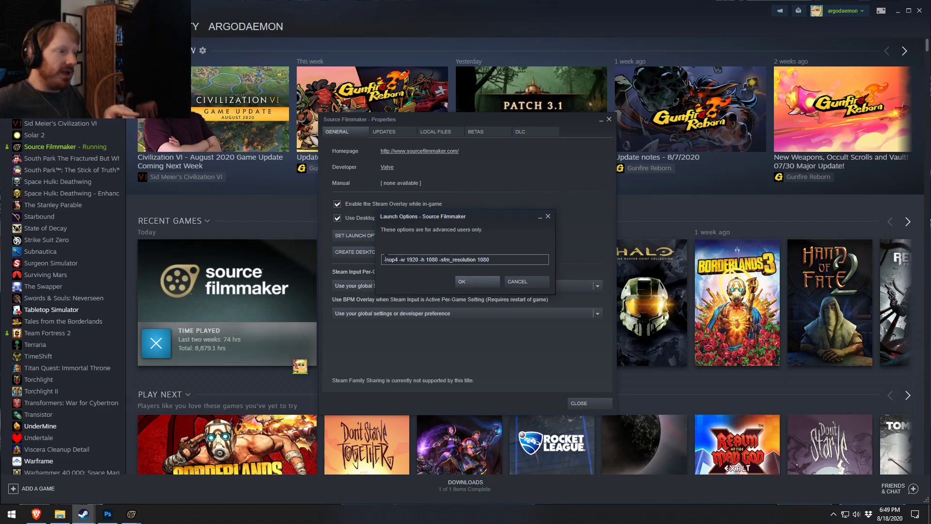
{"action": "left_click", "coordinate": [415, 260]}
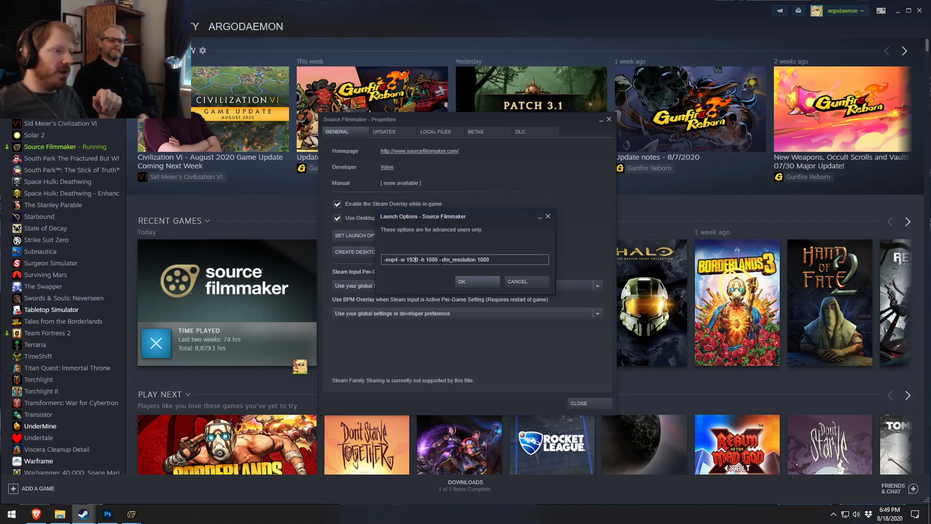
{"action": "left_click_drag", "start_coordinate": [399, 260], "coordinate": [491, 262]}
{"action": "left_click_drag", "start_coordinate": [433, 268], "coordinate": [438, 261]}
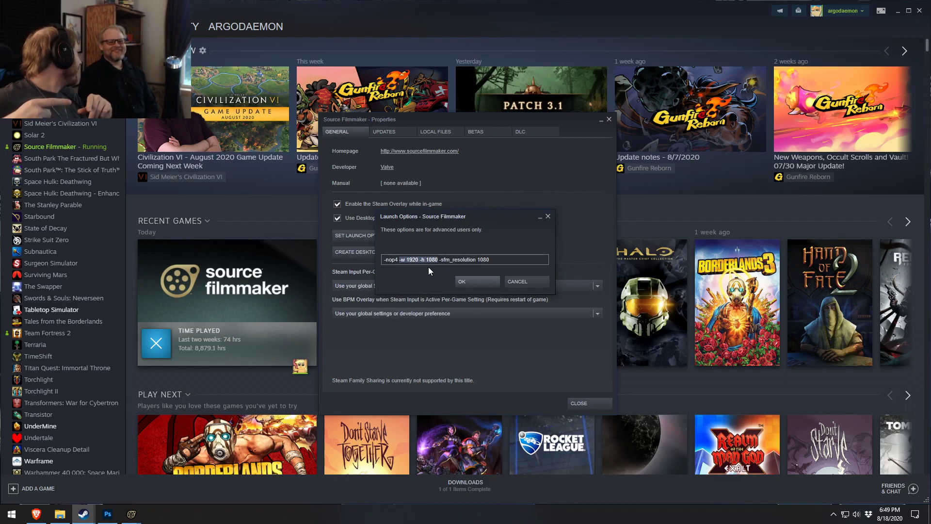
- Move the Source Filmmaker properties window clear of the launch options dialog and highlight the -sfm_resolution 1080 parameter
{"action": "left_click_drag", "start_coordinate": [443, 115], "coordinate": [271, 91]}
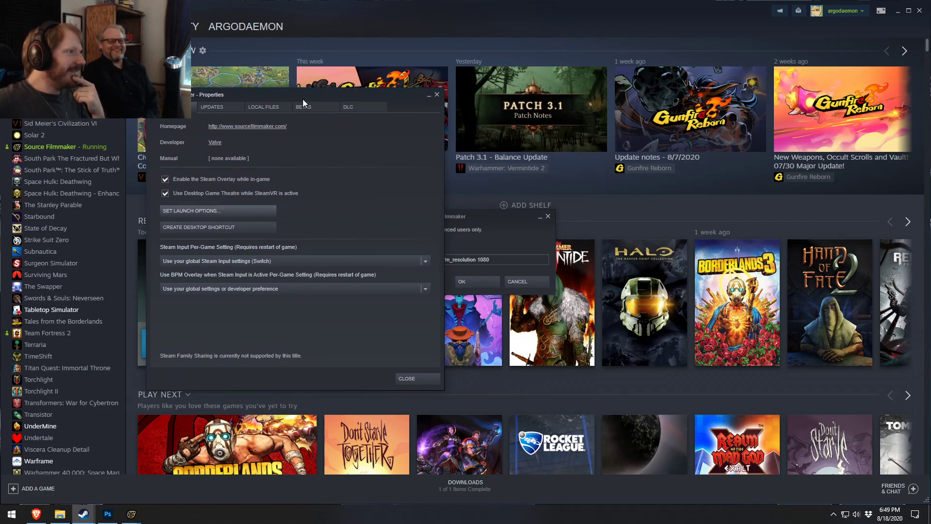
{"action": "left_click_drag", "start_coordinate": [303, 95], "coordinate": [271, 97]}
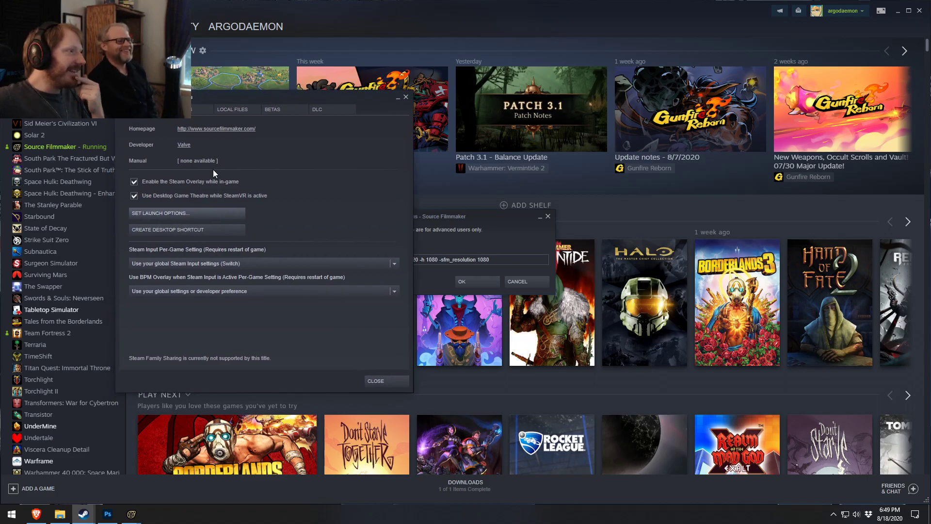
{"action": "left_click", "coordinate": [176, 212]}
{"action": "left_click_drag", "start_coordinate": [398, 260], "coordinate": [495, 261]}
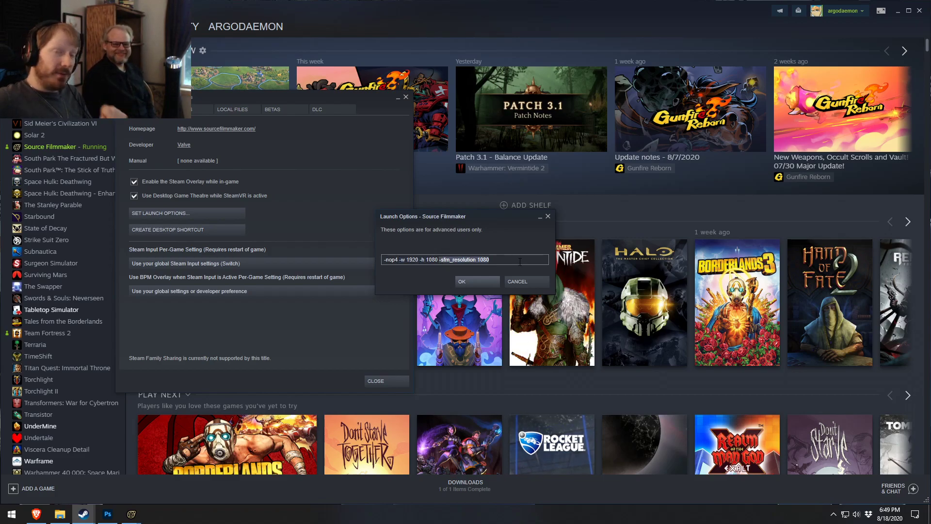
- Check the running game mode once more, cancel the launch options dialog in Steam, and return to Source Filmmaker's session editor
{"action": "left_click", "coordinate": [184, 472]}
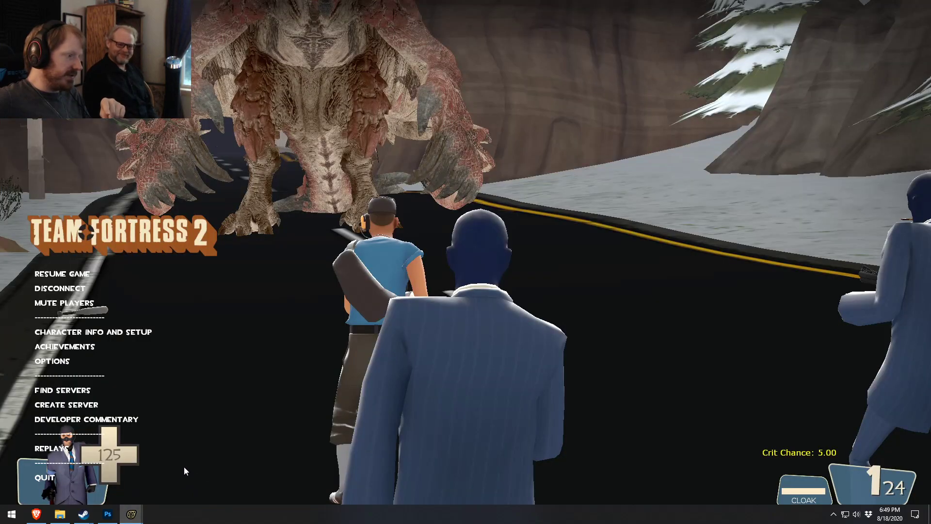
{"action": "key", "text": "Escape"}
{"action": "key", "text": "alt+Tab"}
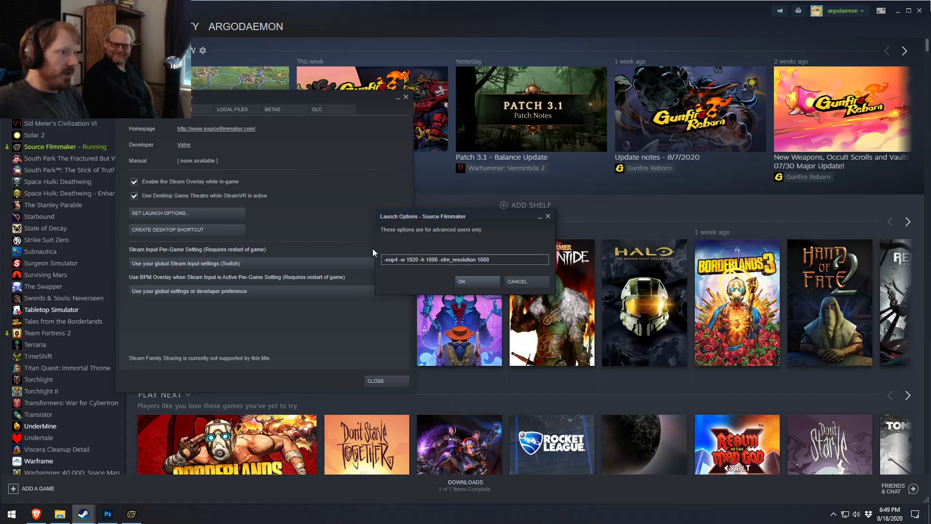
{"action": "left_click", "coordinate": [528, 283]}
{"action": "key", "text": "alt+Tab"}
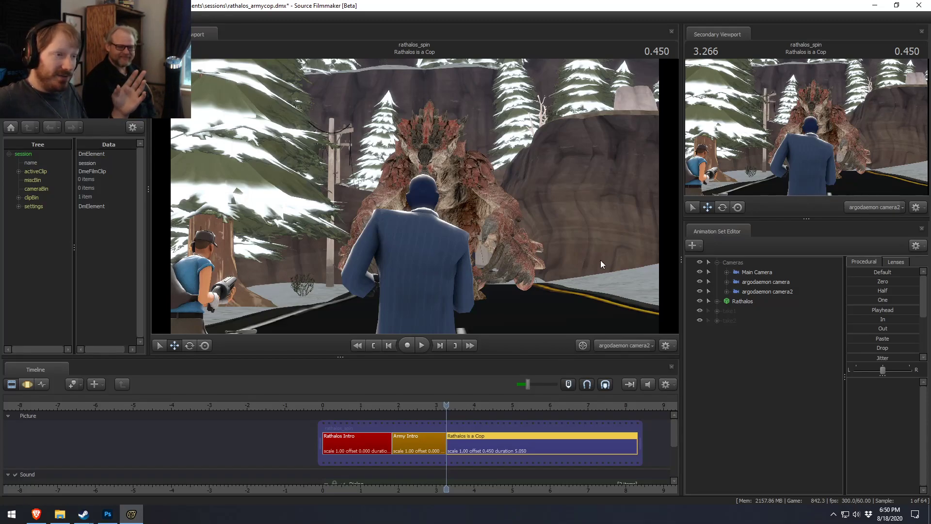
- Demonstrate panel resizing by adjusting the primary viewport against the timeline and the secondary viewport against the Animation Set Editor
{"action": "left_click_drag", "start_coordinate": [650, 358], "coordinate": [650, 318]}
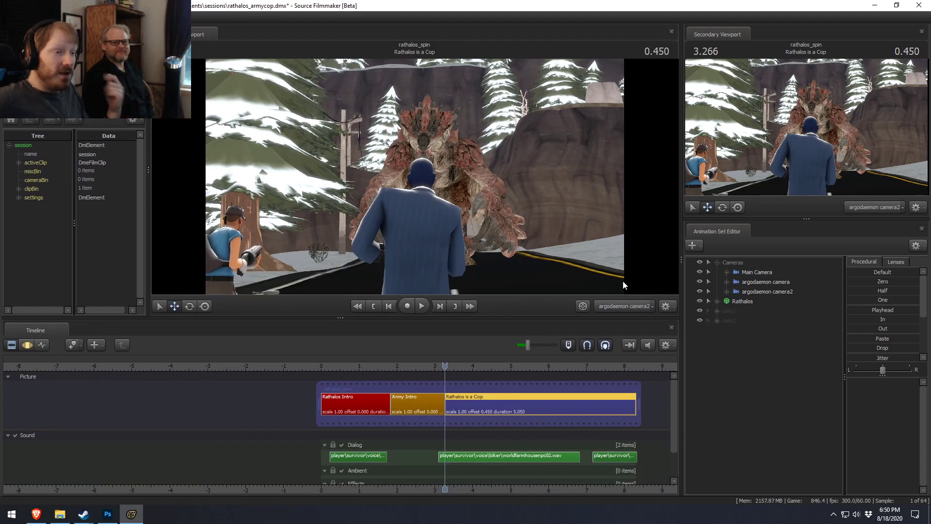
{"action": "left_click_drag", "start_coordinate": [597, 320], "coordinate": [597, 380]}
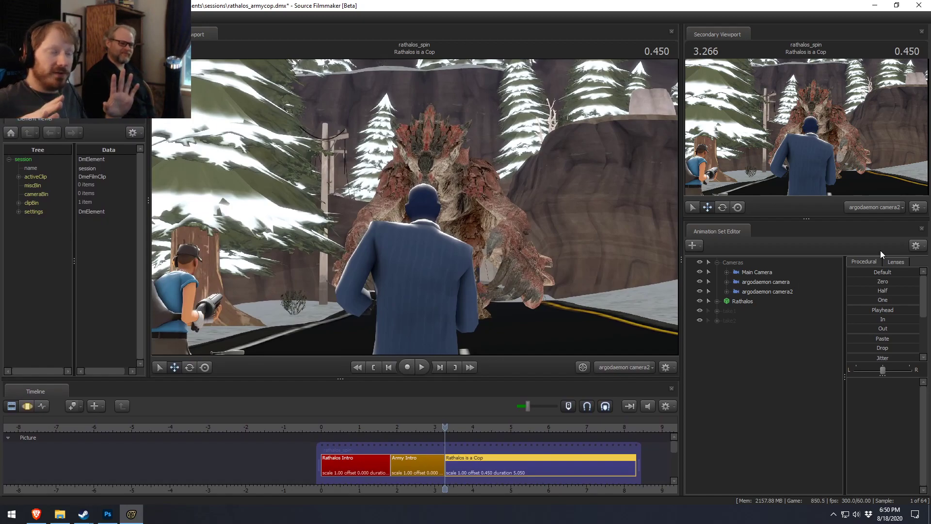
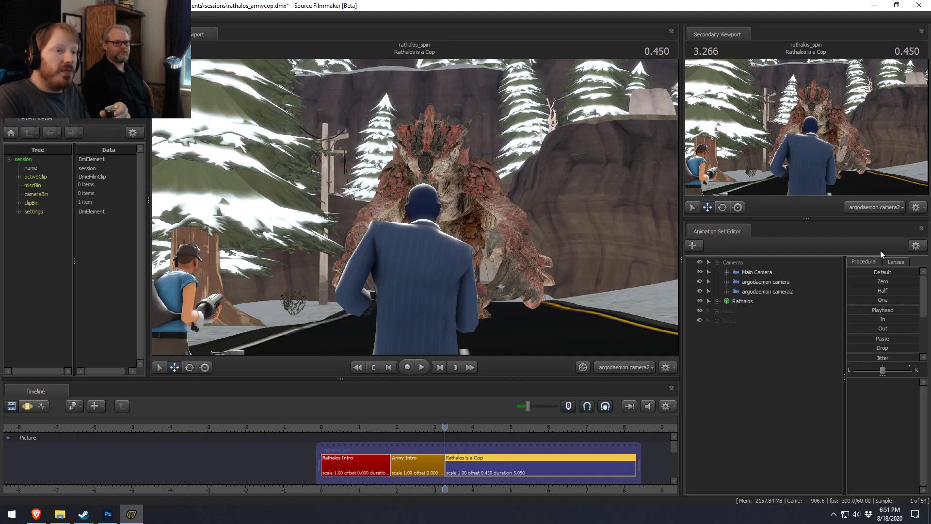
{"action": "left_click_drag", "start_coordinate": [535, 377], "coordinate": [505, 390]}
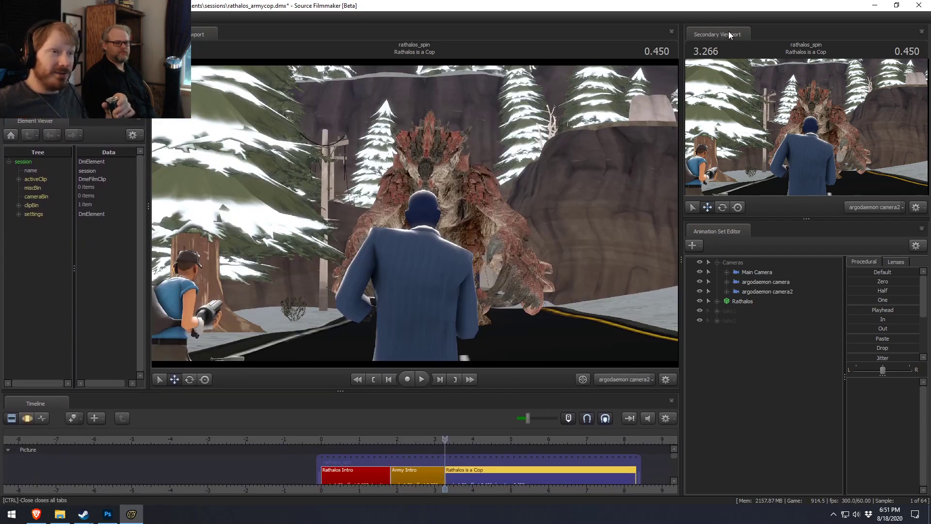
{"action": "left_click_drag", "start_coordinate": [730, 35], "coordinate": [486, 274]}
{"action": "left_click_drag", "start_coordinate": [562, 162], "coordinate": [790, 257]}
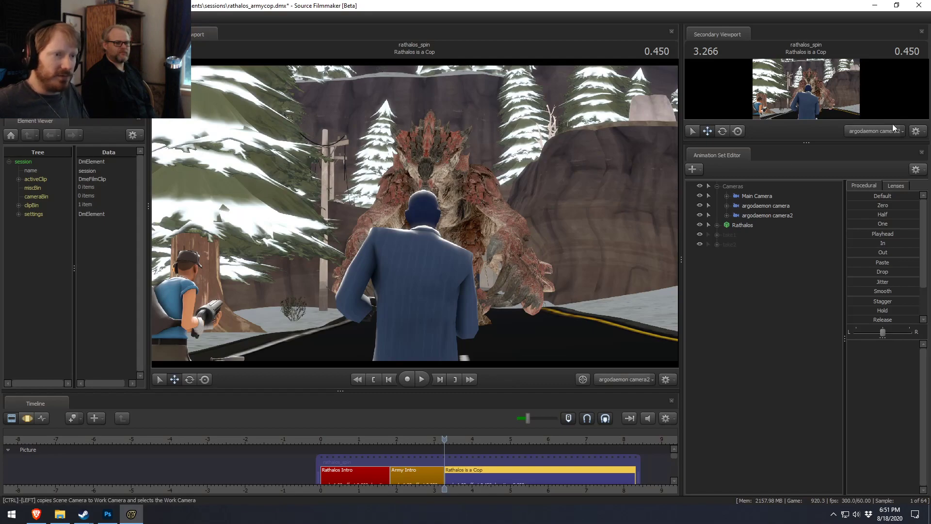
{"action": "left_click_drag", "start_coordinate": [797, 143], "coordinate": [793, 221]}
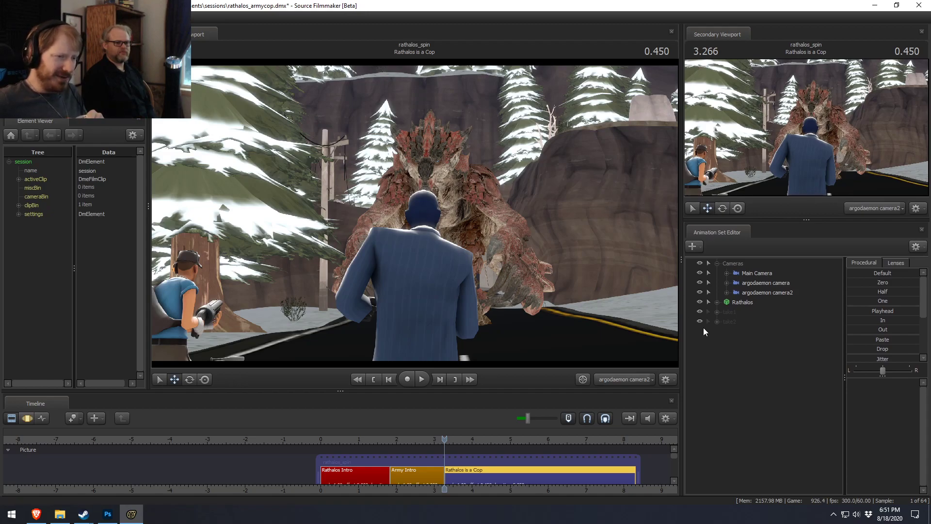
{"action": "left_click_drag", "start_coordinate": [604, 391], "coordinate": [603, 369]}
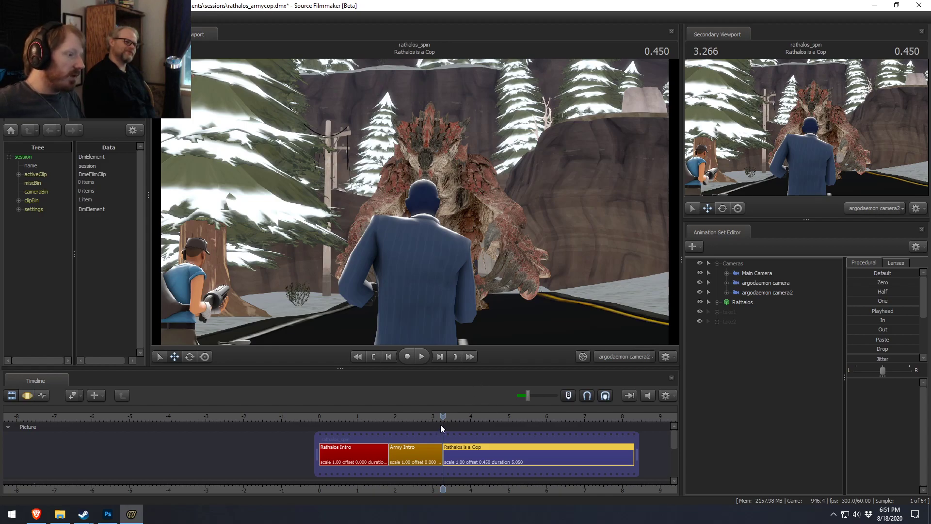
- Show the Main Camera in the viewports and play the Rathalos is a Cop shot from about 4 seconds
{"action": "left_click", "coordinate": [453, 418]}
{"action": "left_click", "coordinate": [622, 354]}
{"action": "left_click", "coordinate": [621, 357]}
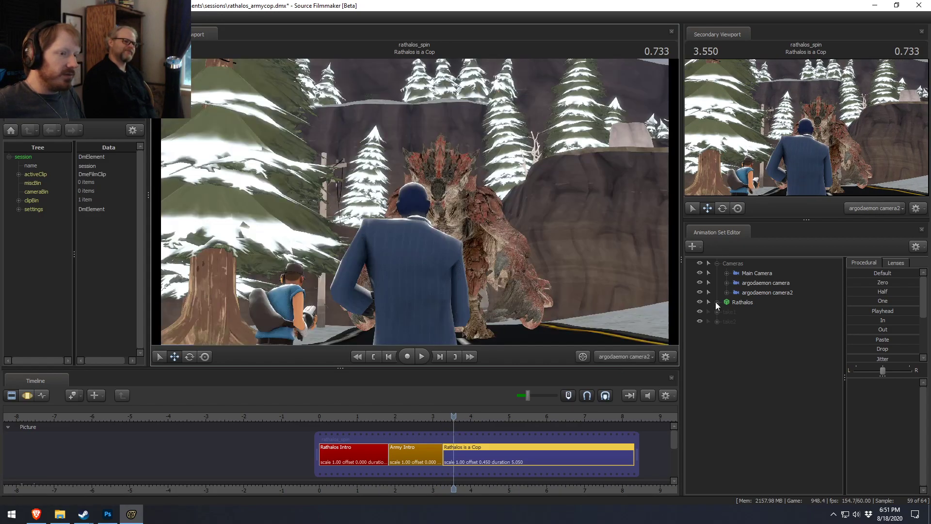
{"action": "left_click", "coordinate": [757, 273]}
{"action": "left_click", "coordinate": [473, 416]}
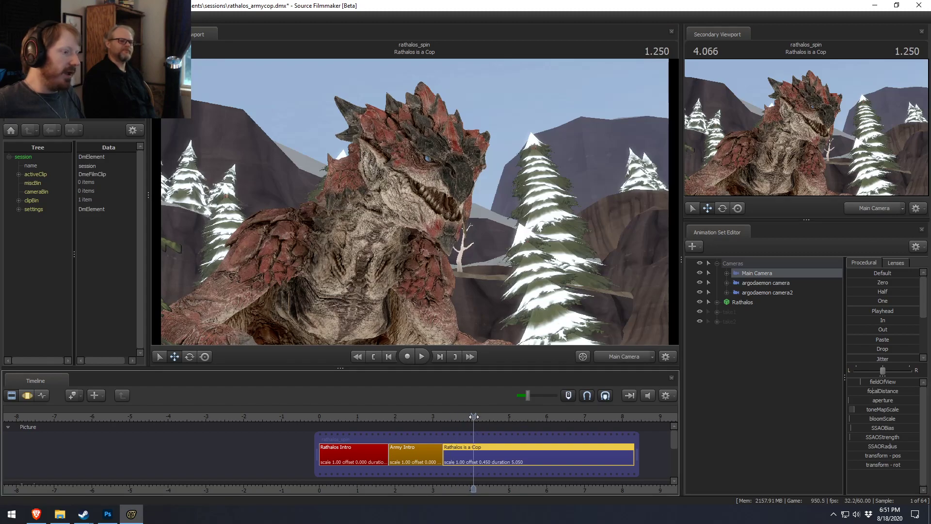
{"action": "key", "text": "space"}
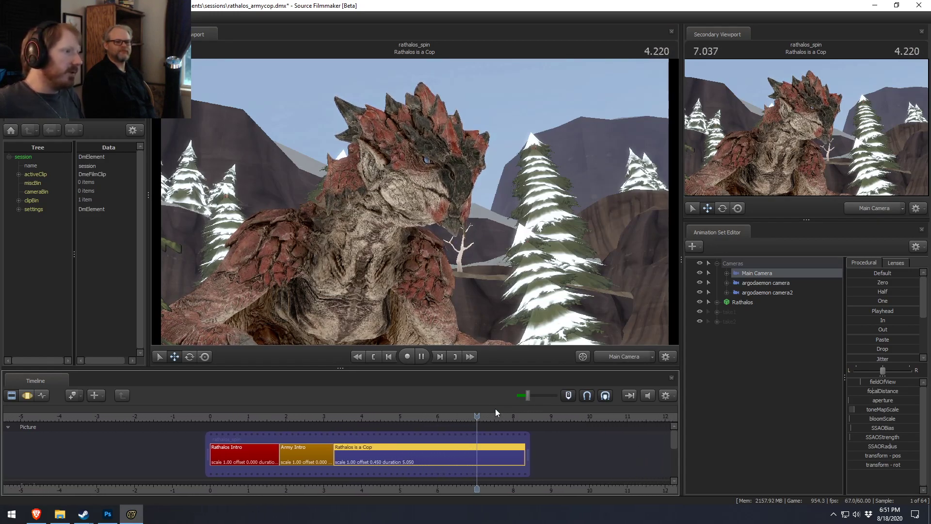
{"action": "key", "text": "space"}
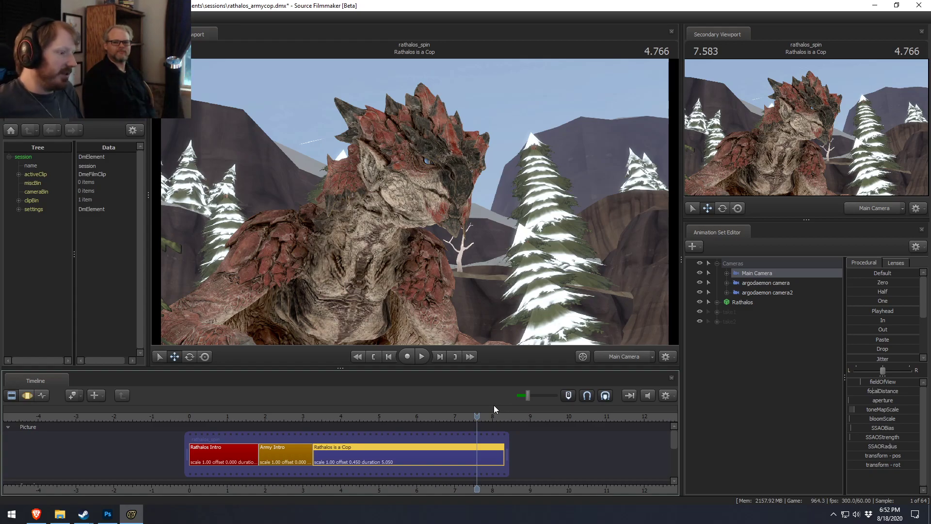
- Record another gameplay take from the start of the Rathalos is a Cop shot, moving backwards as the Spy and firing the revolver
{"action": "left_click", "coordinate": [330, 419]}
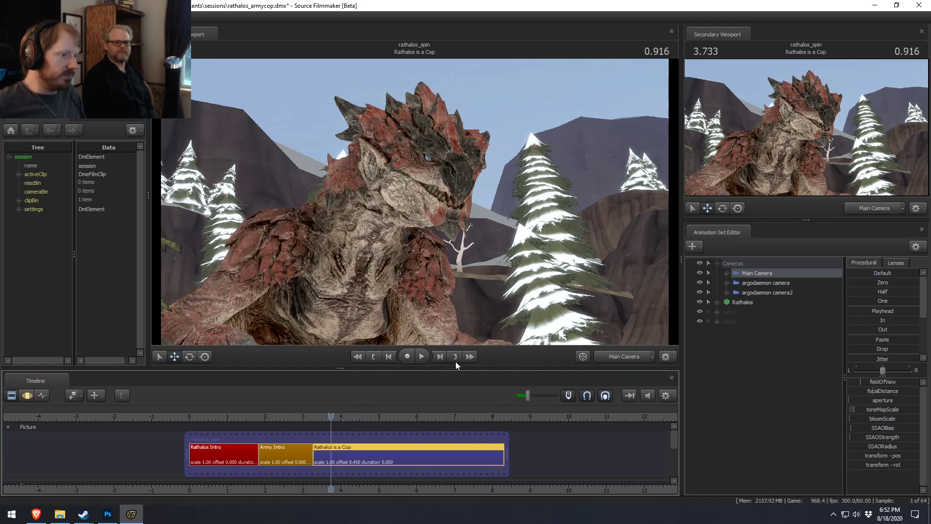
{"action": "left_click_drag", "start_coordinate": [338, 418], "coordinate": [313, 418]}
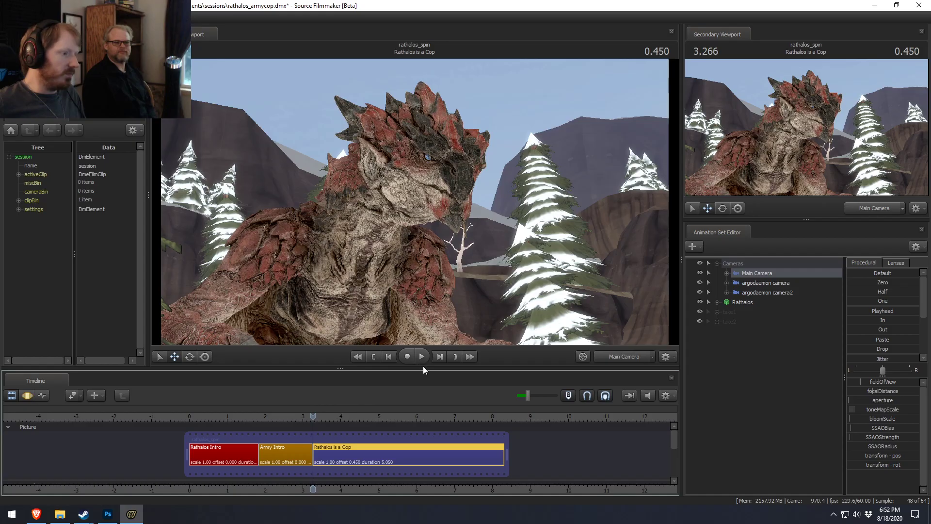
{"action": "left_click", "coordinate": [410, 356]}
{"action": "left_click", "coordinate": [494, 322]}
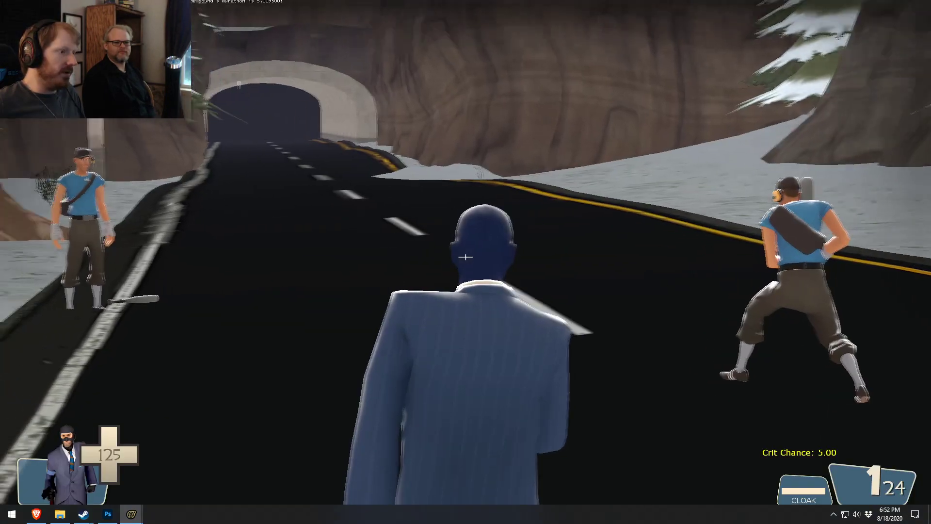
{"action": "key", "text": "s"}
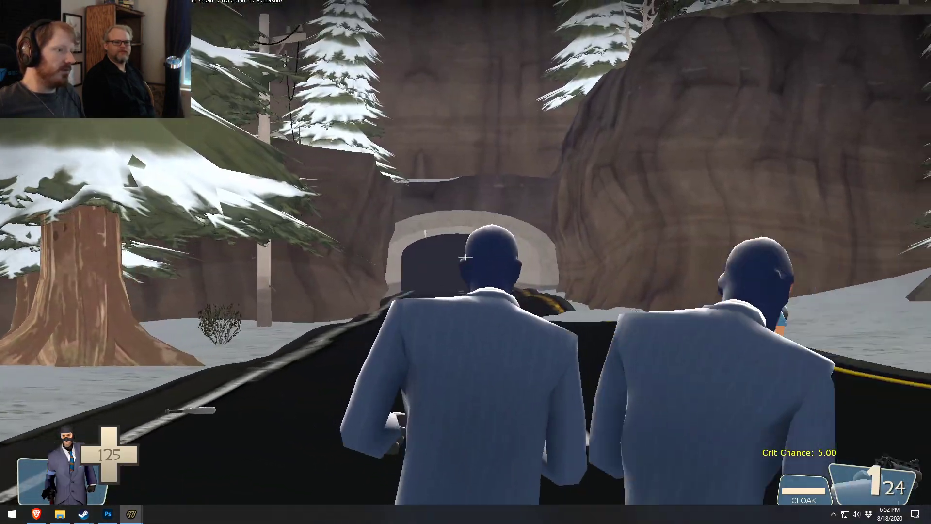
{"action": "key", "text": "s"}
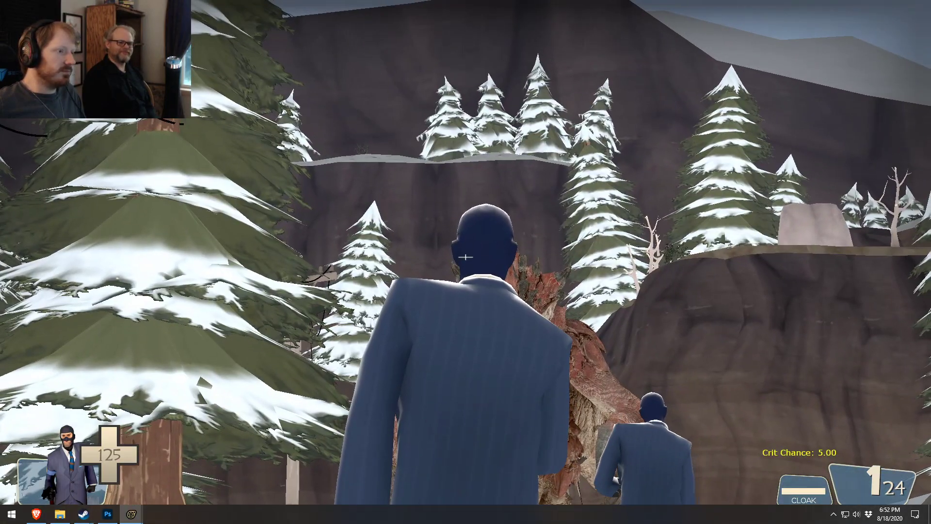
{"action": "left_click", "coordinate": [466, 257]}
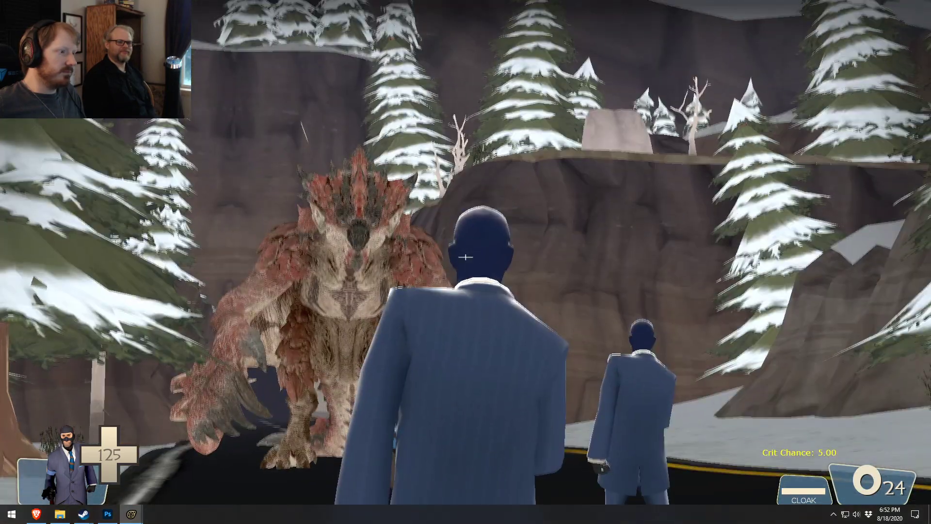
{"action": "left_click", "coordinate": [466, 257]}
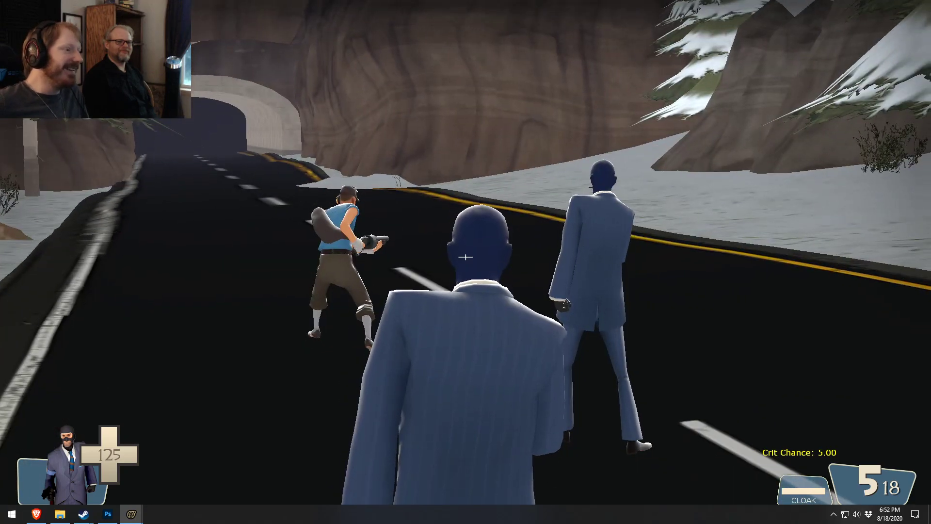
{"action": "key", "text": "Escape"}
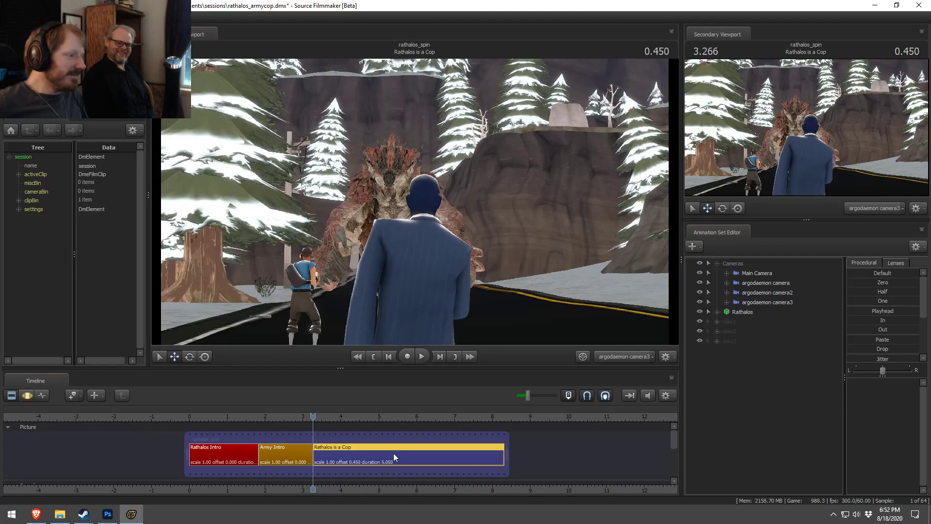
- Expand the newest take group in the Animation Set Editor and examine its effects and player subgroups
{"action": "left_click", "coordinate": [717, 341]}
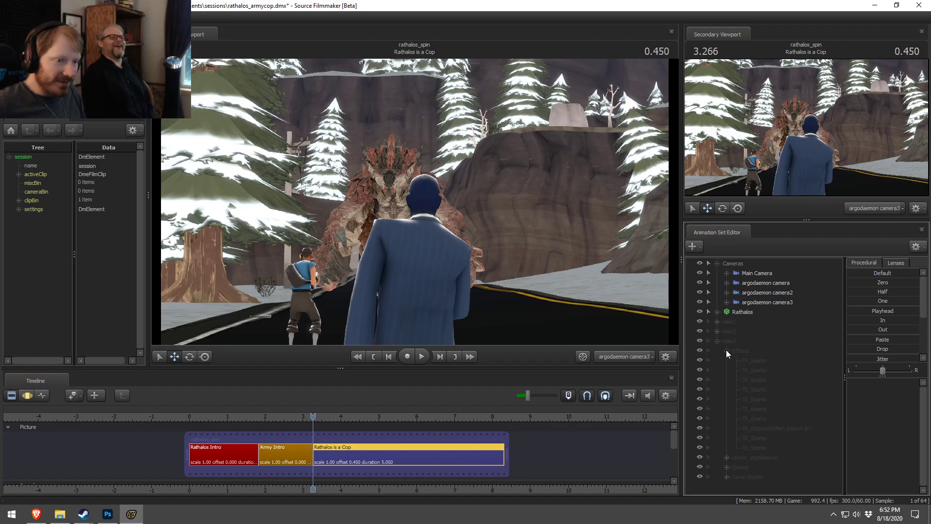
{"action": "left_click", "coordinate": [726, 380]}
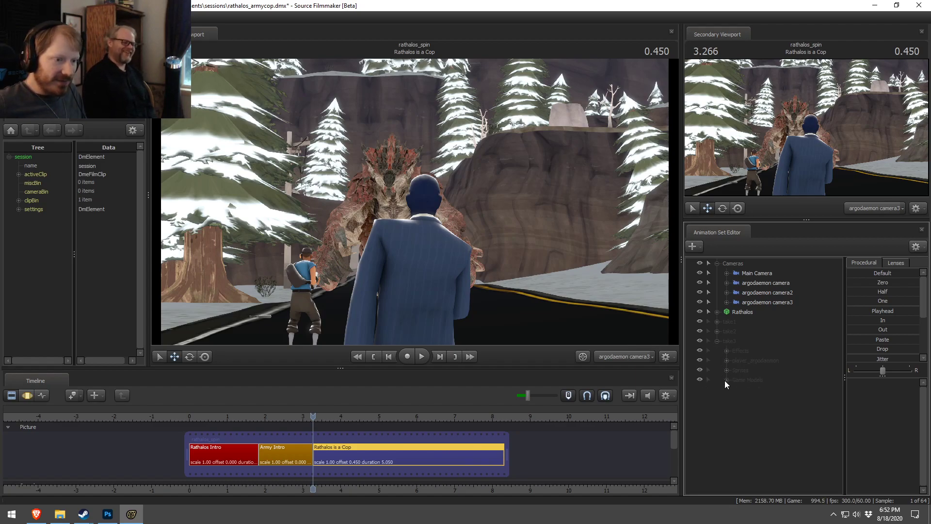
{"action": "left_click", "coordinate": [726, 369]}
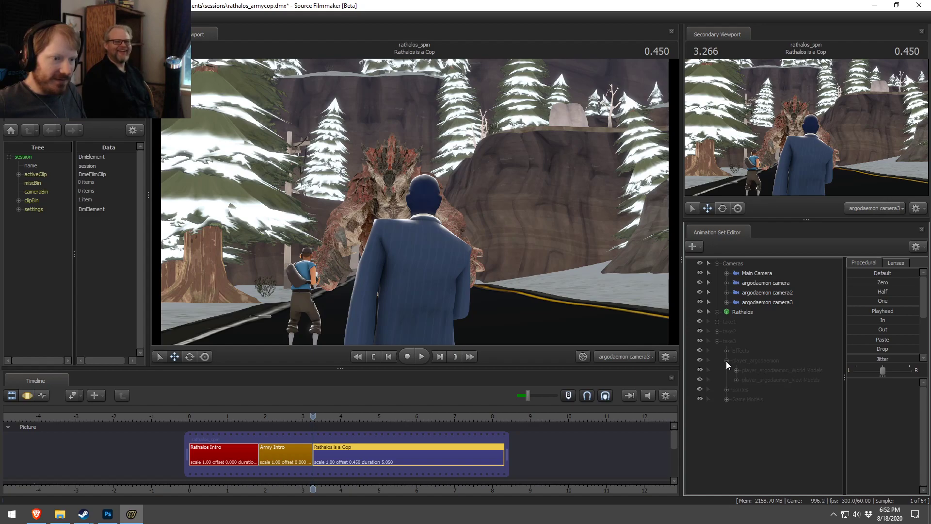
- Play back the new take, switching the primary viewport to the Work Camera and back to the recorded player camera
{"action": "left_click_drag", "start_coordinate": [673, 438], "coordinate": [575, 443]}
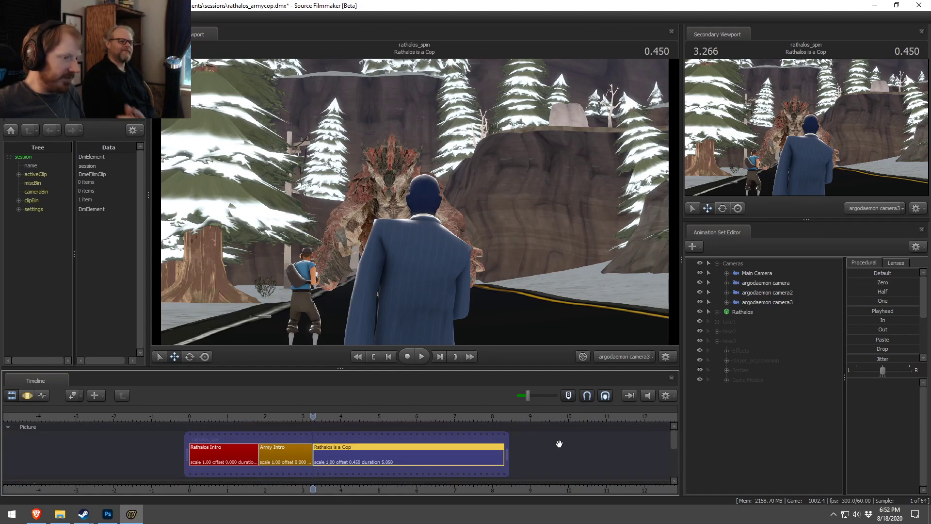
{"action": "left_click", "coordinate": [421, 357]}
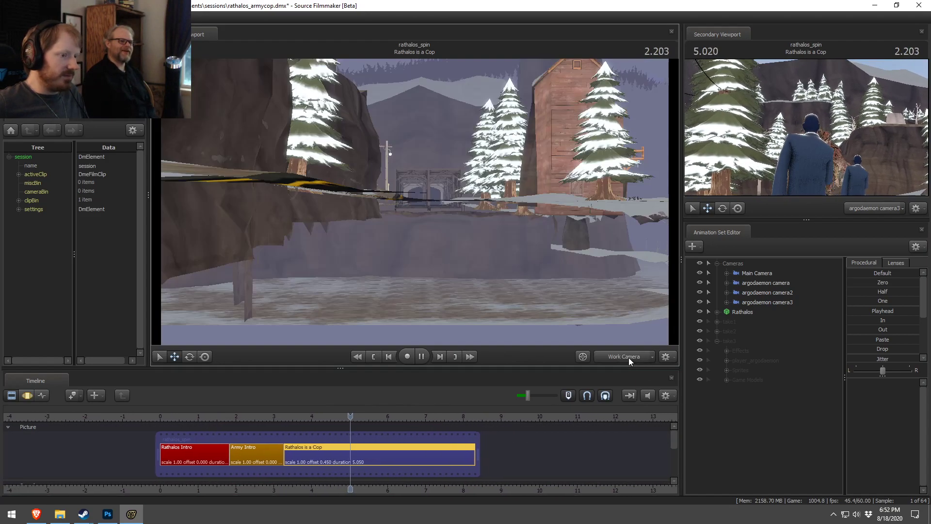
{"action": "left_click", "coordinate": [628, 357]}
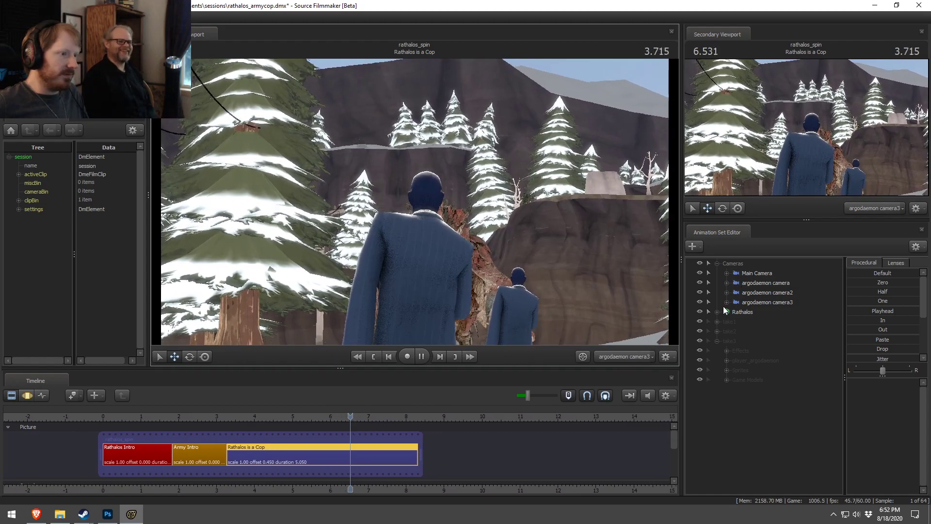
{"action": "key", "text": "space"}
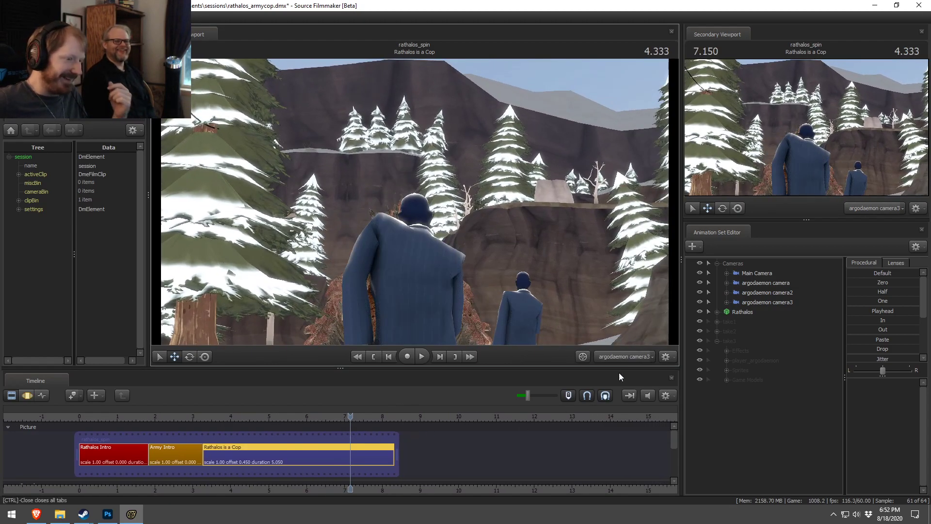
- Check the newest take group's context menu and collapse the group in the Animation Set Editor
{"action": "right_click", "coordinate": [732, 344]}
{"action": "left_click", "coordinate": [725, 424]}
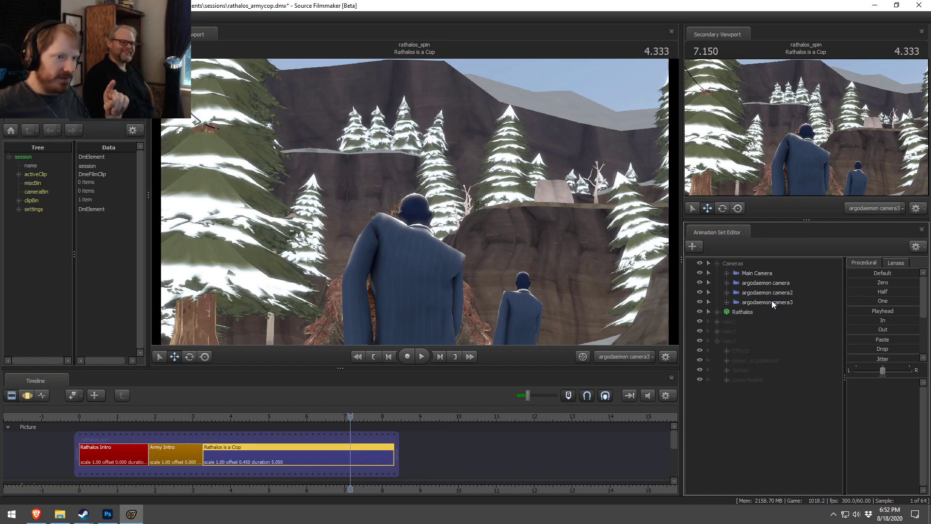
{"action": "left_click", "coordinate": [717, 341]}
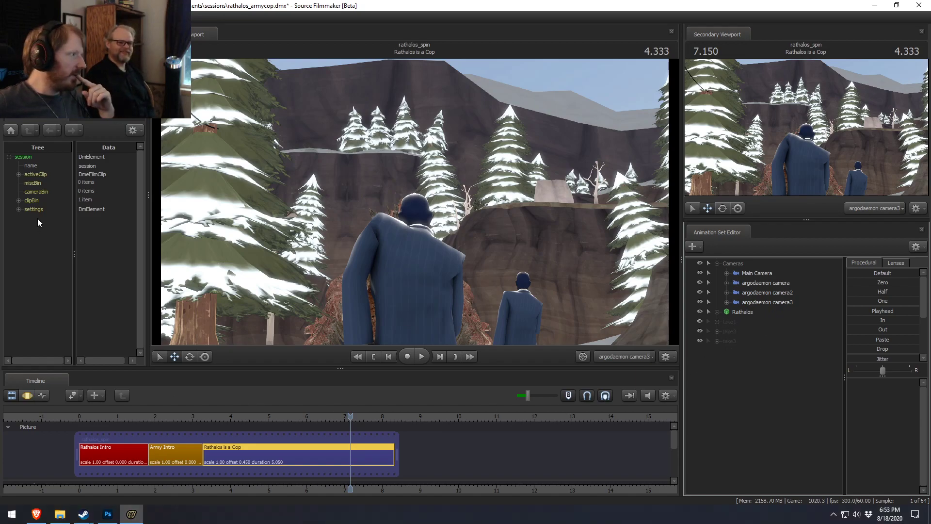
- Expand clipBin and its clip down to subClipTrackGroup in the session element tree, and widen the Element Viewer
{"action": "left_click", "coordinate": [18, 201]}
{"action": "left_click", "coordinate": [28, 210]}
{"action": "scroll", "coordinate": [70, 288], "scroll_direction": "down", "scroll_amount": 4}
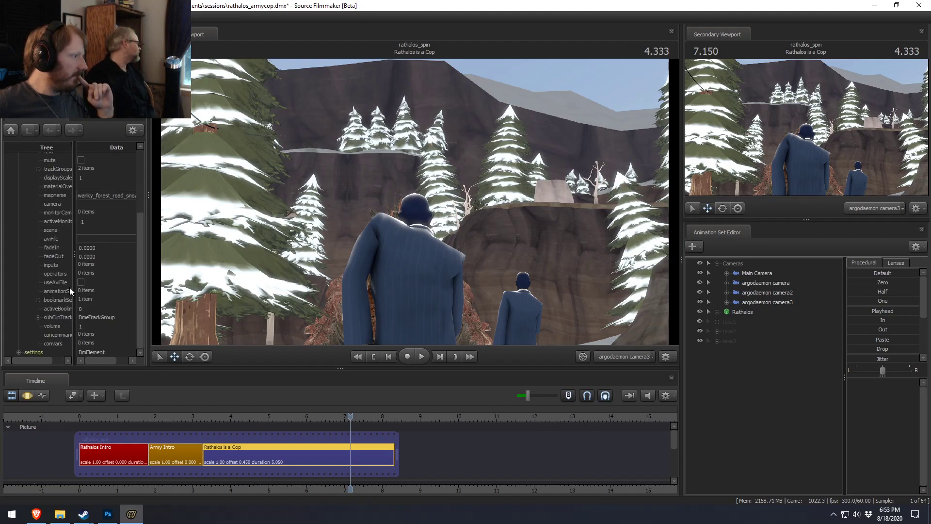
{"action": "left_click", "coordinate": [38, 317]}
{"action": "scroll", "coordinate": [71, 333], "scroll_direction": "down", "scroll_amount": 3}
{"action": "left_click_drag", "start_coordinate": [50, 360], "coordinate": [93, 358]}
{"action": "left_click_drag", "start_coordinate": [149, 321], "coordinate": [200, 333]}
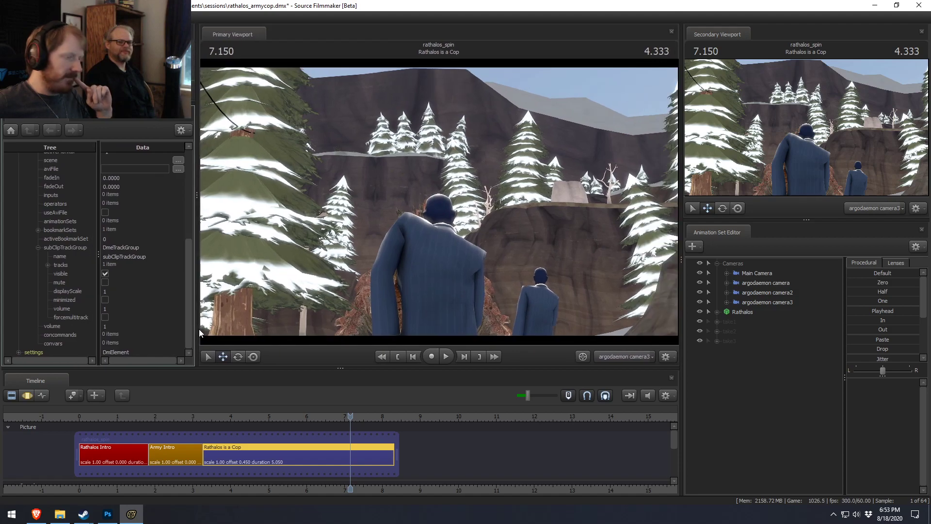
- Expand the tracks of subClipTrackGroup down to the children of the Film track
{"action": "left_click", "coordinate": [48, 265]}
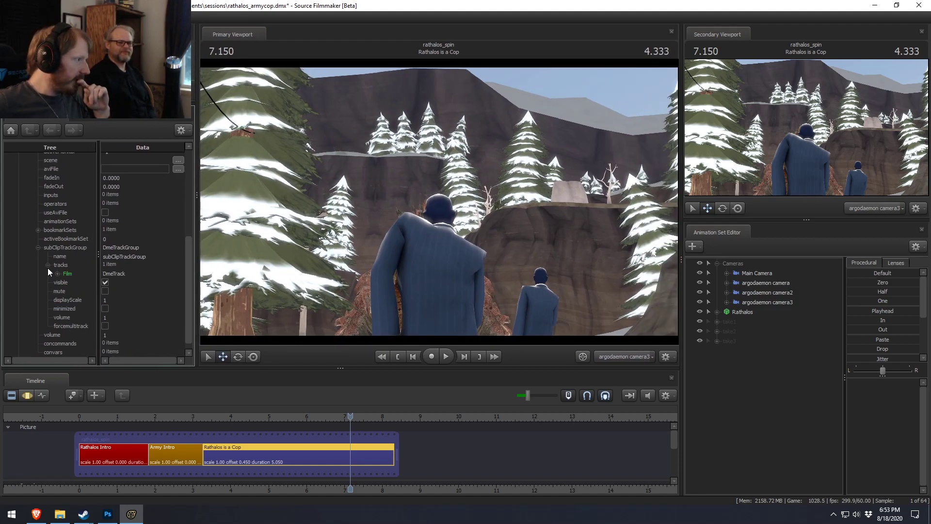
{"action": "left_click", "coordinate": [57, 274]}
{"action": "scroll", "coordinate": [95, 308], "scroll_direction": "down", "scroll_amount": 2}
{"action": "left_click", "coordinate": [67, 241]}
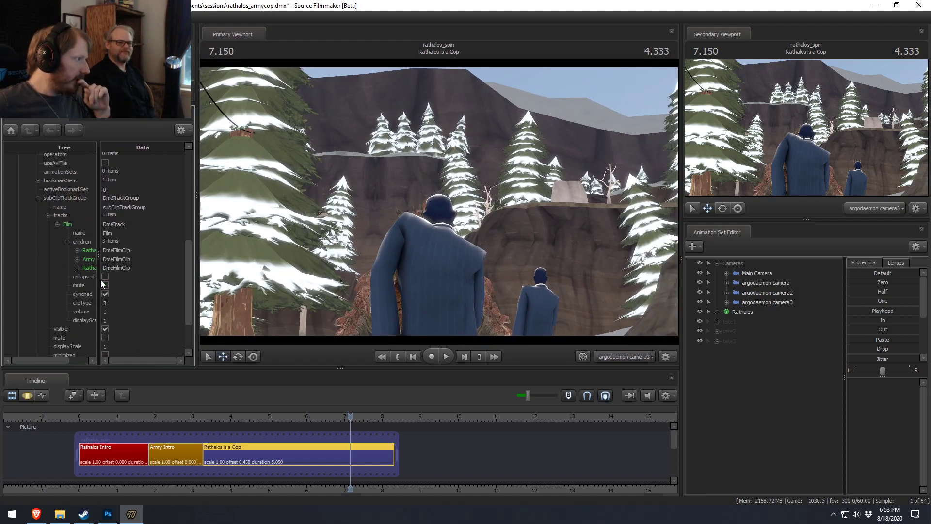
- Widen the Tree column, expand the last film clip under Film, and examine its attributes
{"action": "left_click_drag", "start_coordinate": [99, 274], "coordinate": [162, 281]}
{"action": "left_click", "coordinate": [77, 268]}
{"action": "scroll", "coordinate": [99, 307], "scroll_direction": "down", "scroll_amount": 3}
{"action": "scroll", "coordinate": [99, 305], "scroll_direction": "down", "scroll_amount": 5}
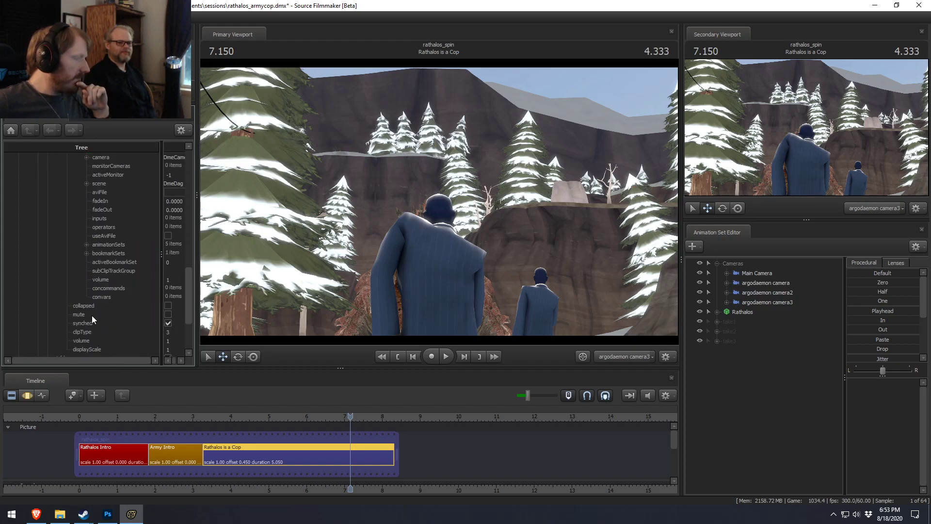
{"action": "scroll", "coordinate": [103, 313], "scroll_direction": "up", "scroll_amount": 3}
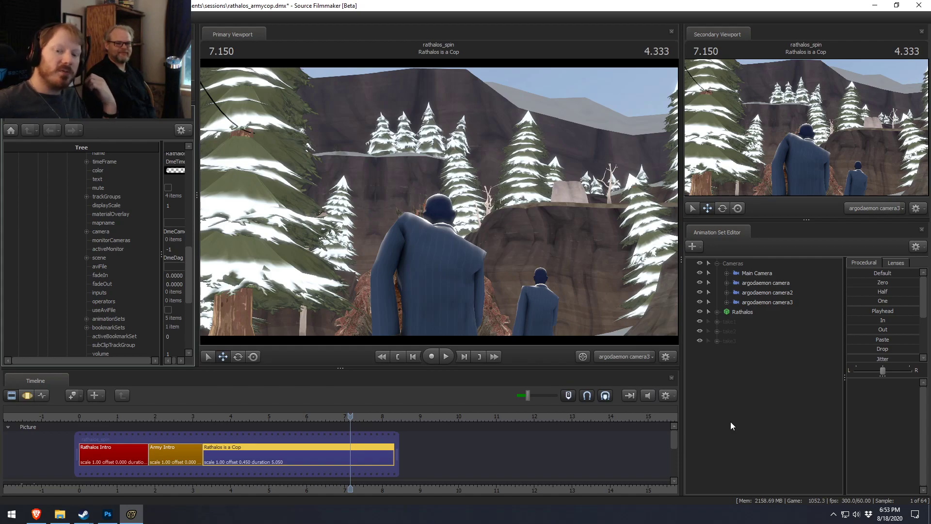
{"action": "left_click_drag", "start_coordinate": [930, 27], "coordinate": [900, 27]}
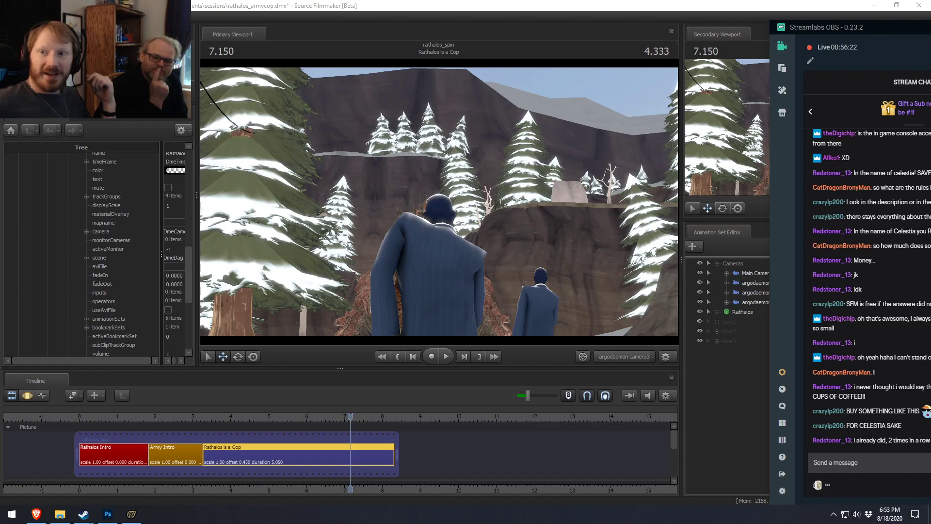
{"action": "left_click_drag", "start_coordinate": [922, 27], "coordinate": [930, 28]}
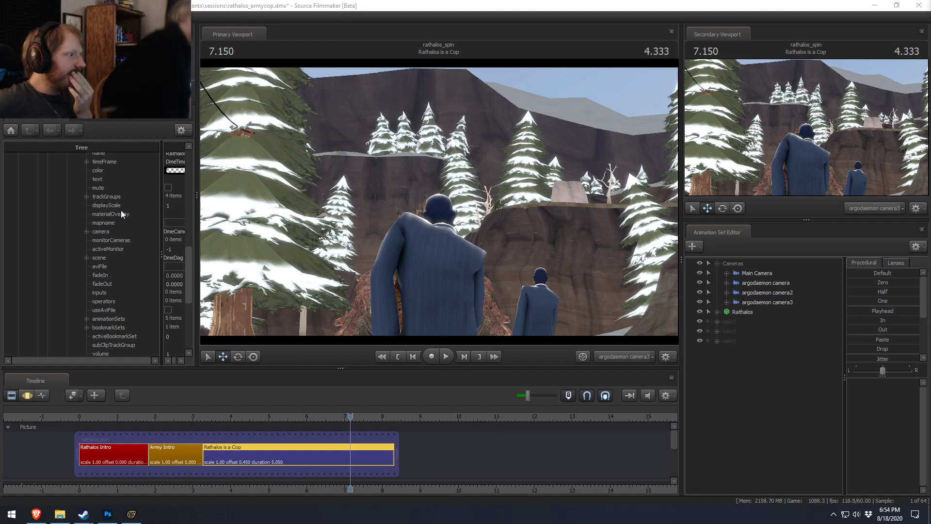
- Check the shot's animationSets, and expand its scene element down to the children of take3
{"action": "scroll", "coordinate": [111, 305], "scroll_direction": "down", "scroll_amount": 2}
{"action": "left_click", "coordinate": [86, 270]}
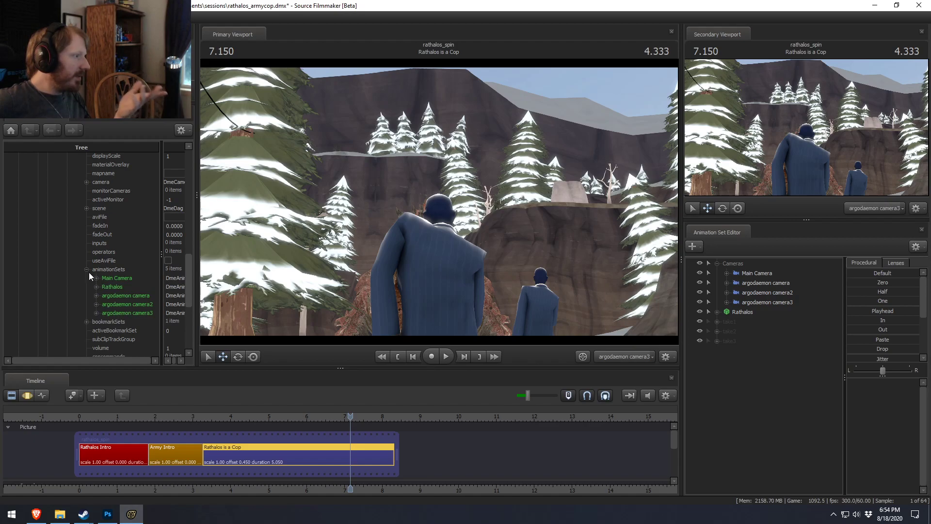
{"action": "left_click", "coordinate": [86, 270]}
{"action": "left_click", "coordinate": [86, 233]}
{"action": "left_click", "coordinate": [96, 277]}
{"action": "left_click", "coordinate": [104, 321]}
{"action": "scroll", "coordinate": [111, 301], "scroll_direction": "down", "scroll_amount": 2}
{"action": "left_click", "coordinate": [116, 281]}
{"action": "left_click", "coordinate": [115, 314]}
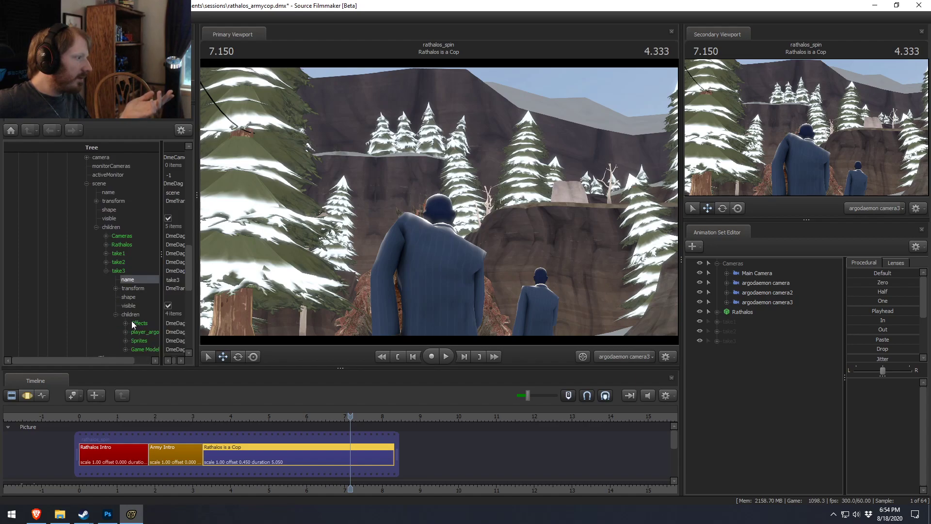
- Try deleting take3 from the scene's children, testing playback without it, and undo the deletion
{"action": "scroll", "coordinate": [130, 322], "scroll_direction": "down", "scroll_amount": 1}
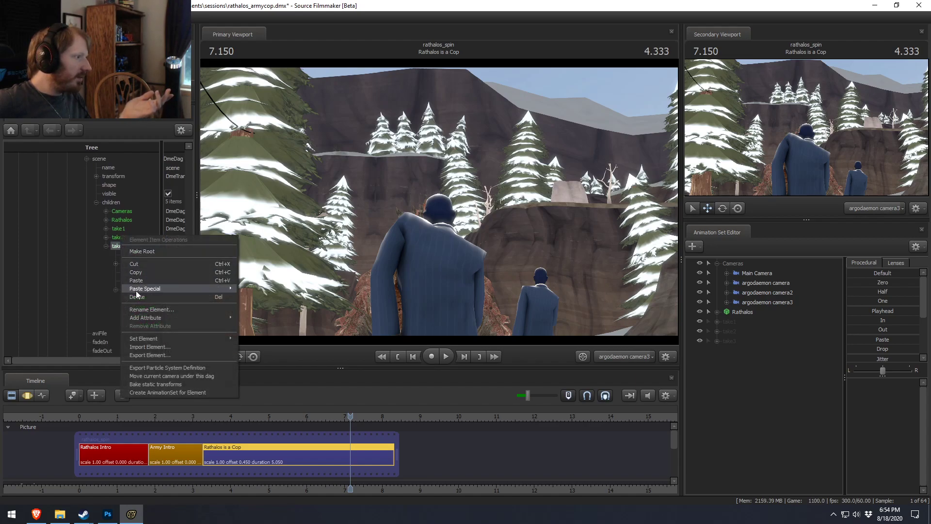
{"action": "left_click", "coordinate": [136, 296]}
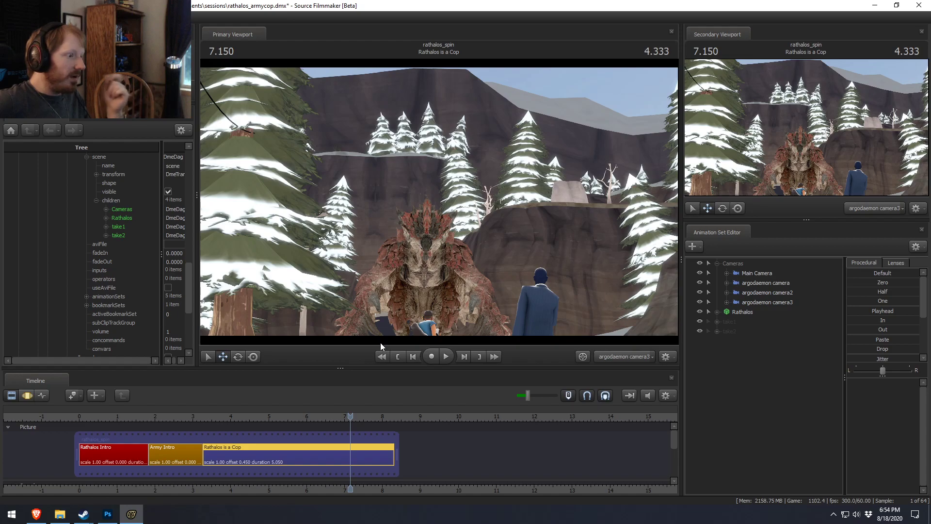
{"action": "left_click_drag", "start_coordinate": [245, 417], "coordinate": [219, 420]}
{"action": "key", "text": "space"}
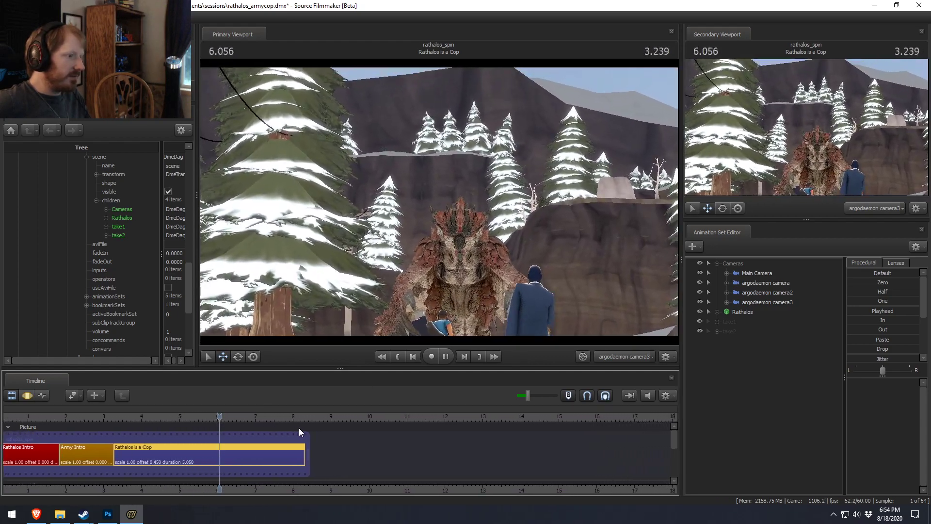
{"action": "key", "text": "space"}
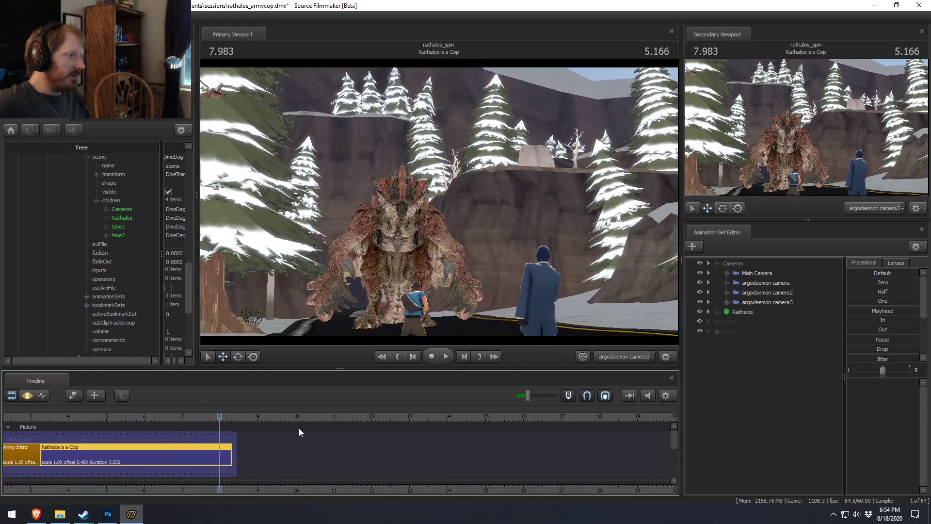
{"action": "key", "text": "ctrl+z"}
- Look through the shot's attributes below take3 and check the contents of its animationSets
{"action": "left_click", "coordinate": [115, 286]}
{"action": "scroll", "coordinate": [133, 321], "scroll_direction": "down", "scroll_amount": 2}
{"action": "scroll", "coordinate": [135, 299], "scroll_direction": "down", "scroll_amount": 3}
{"action": "scroll", "coordinate": [124, 303], "scroll_direction": "down", "scroll_amount": 5}
{"action": "scroll", "coordinate": [125, 304], "scroll_direction": "up", "scroll_amount": 4}
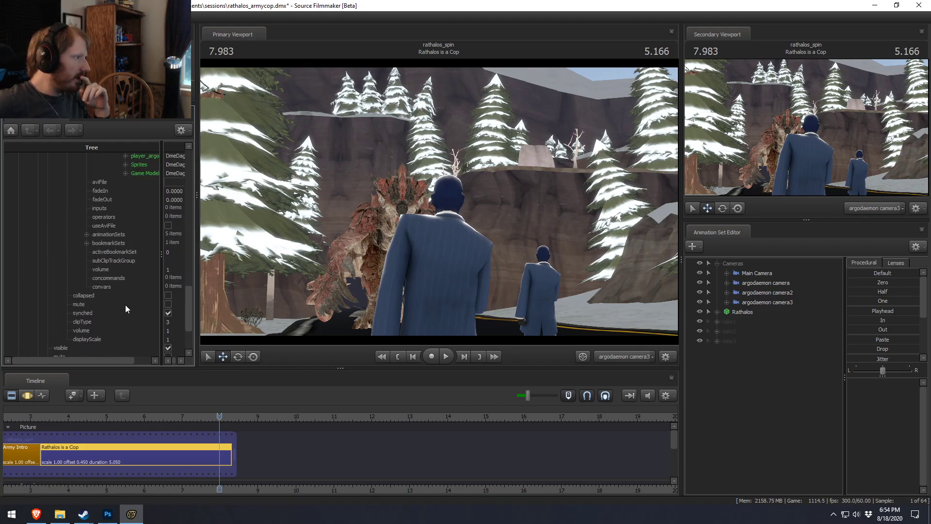
{"action": "left_click", "coordinate": [86, 259]}
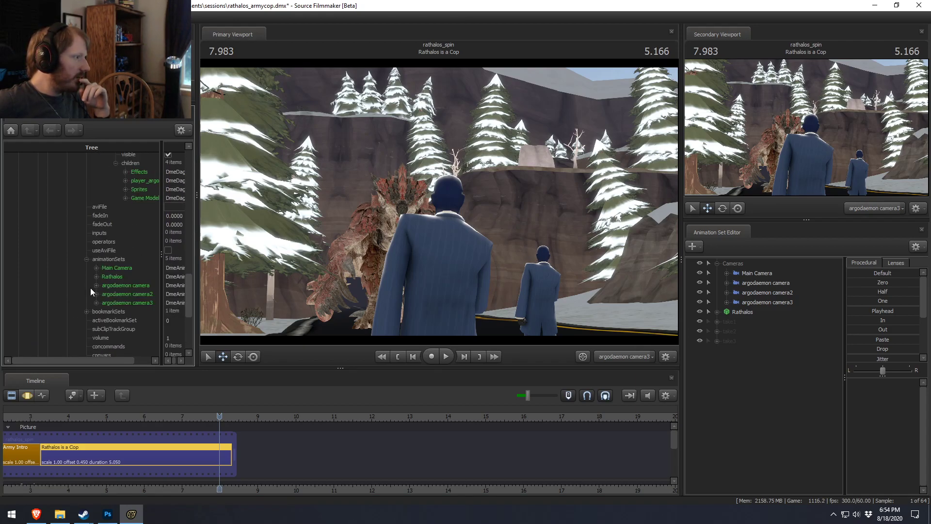
{"action": "left_click", "coordinate": [86, 259]}
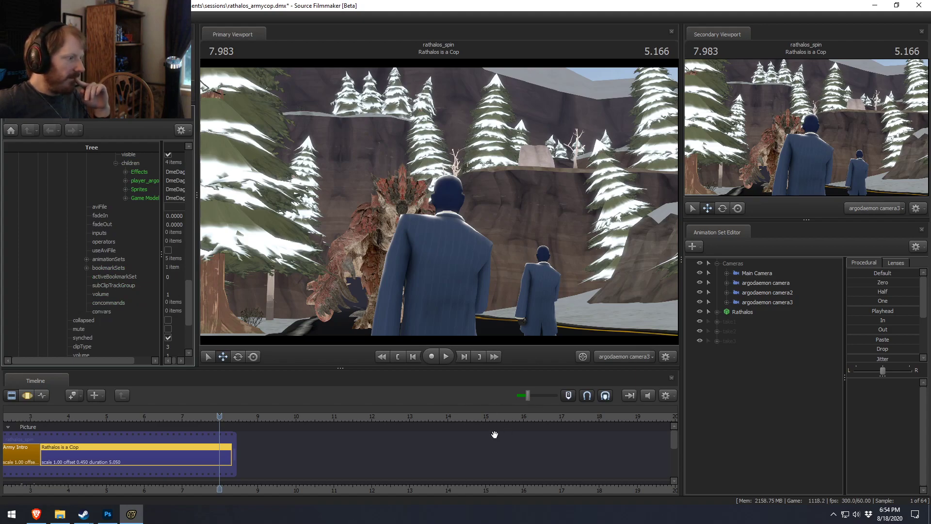
- Switch the primary viewport to the first recorded player camera and scrub back to 6.983 seconds
{"action": "middle_click_drag", "start_coordinate": [395, 482], "coordinate": [503, 482]}
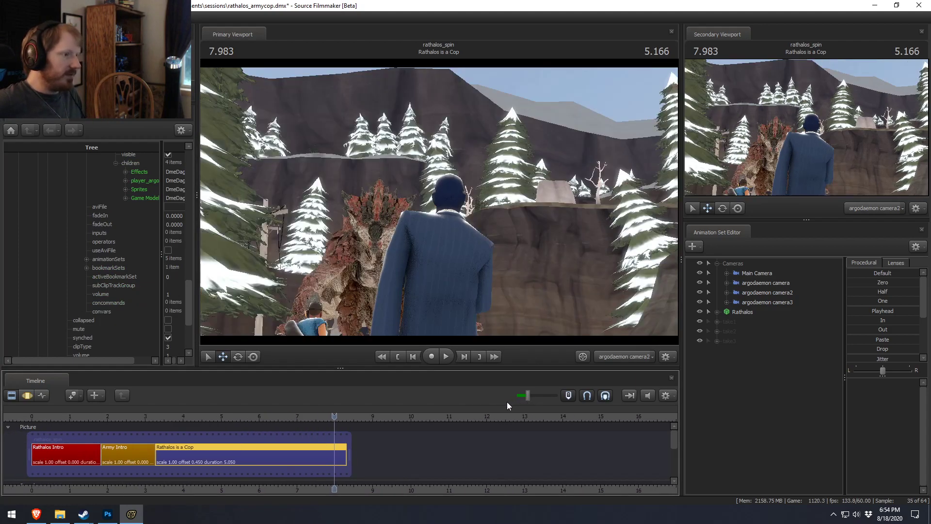
{"action": "left_click_drag", "start_coordinate": [225, 418], "coordinate": [297, 427]}
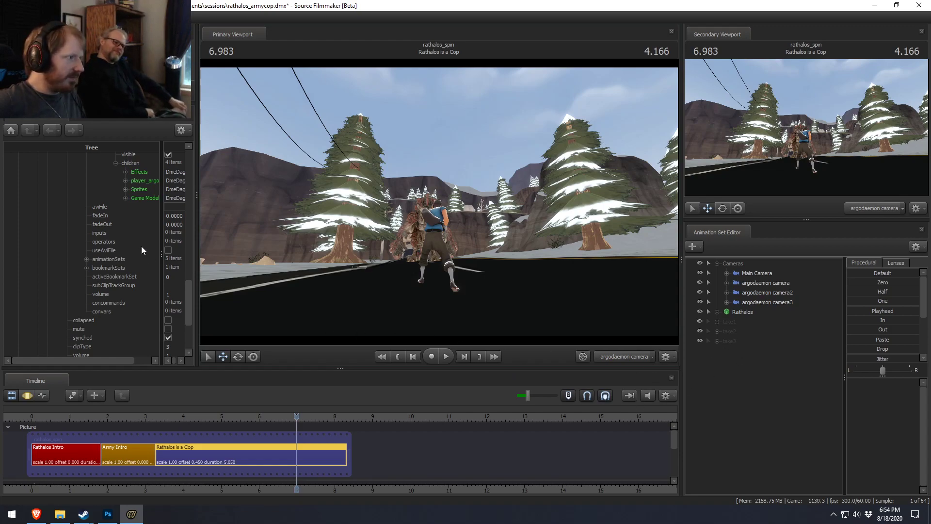
- Look through the remaining clip attributes and expand the shot's animationSets again
{"action": "scroll", "coordinate": [97, 335], "scroll_direction": "down", "scroll_amount": 4}
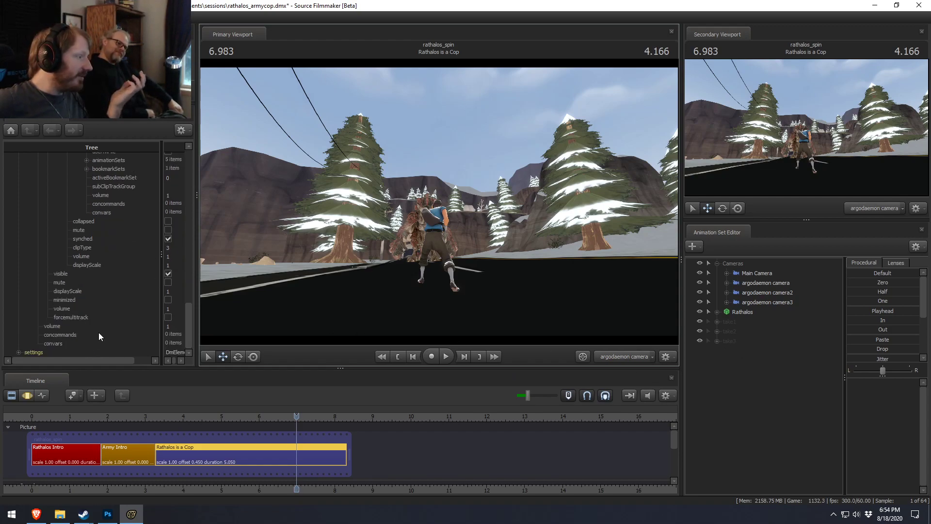
{"action": "scroll", "coordinate": [101, 326], "scroll_direction": "up", "scroll_amount": 7}
{"action": "scroll", "coordinate": [102, 327], "scroll_direction": "down", "scroll_amount": 2}
{"action": "left_click", "coordinate": [86, 284]}
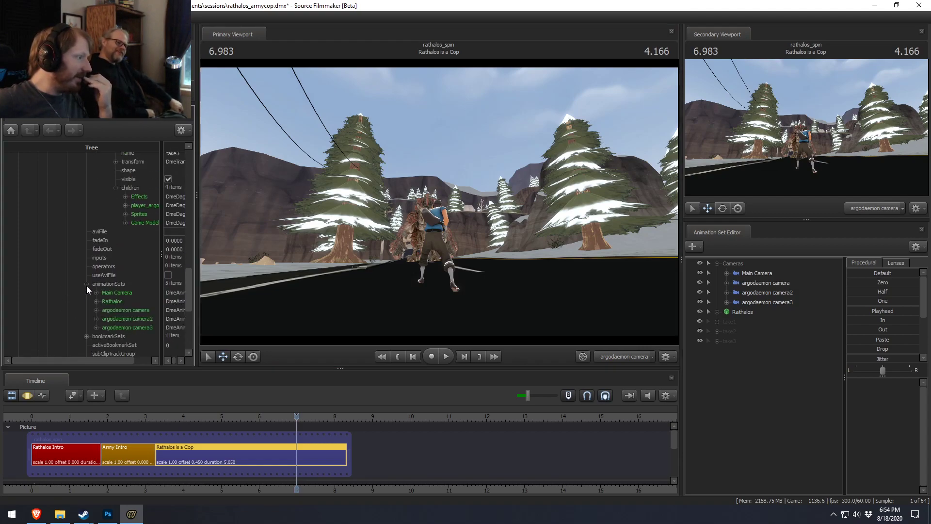
- Examine the scout game model inside take3's Game Models group, and collapse the group
{"action": "left_click", "coordinate": [125, 223]}
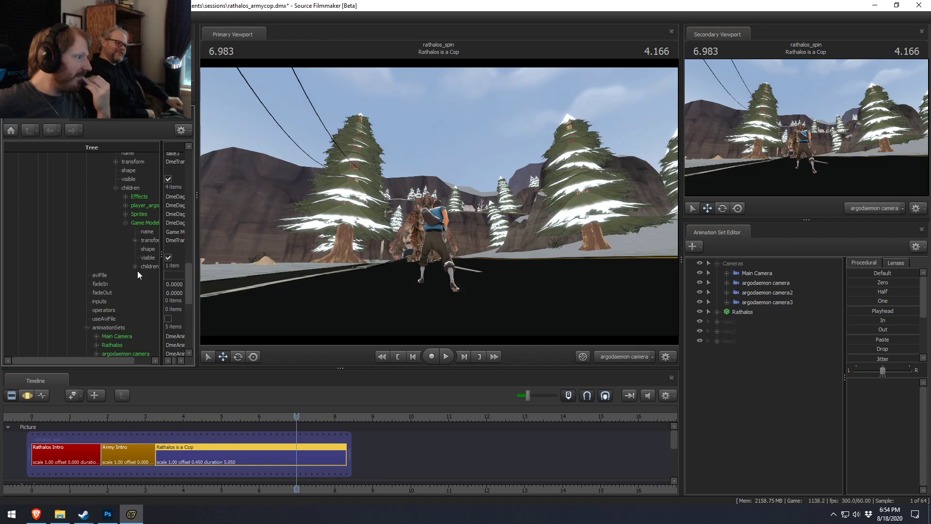
{"action": "left_click_drag", "start_coordinate": [129, 361], "coordinate": [148, 360]}
{"action": "left_click", "coordinate": [115, 267]}
{"action": "left_click", "coordinate": [124, 270]}
{"action": "left_click", "coordinate": [124, 275]}
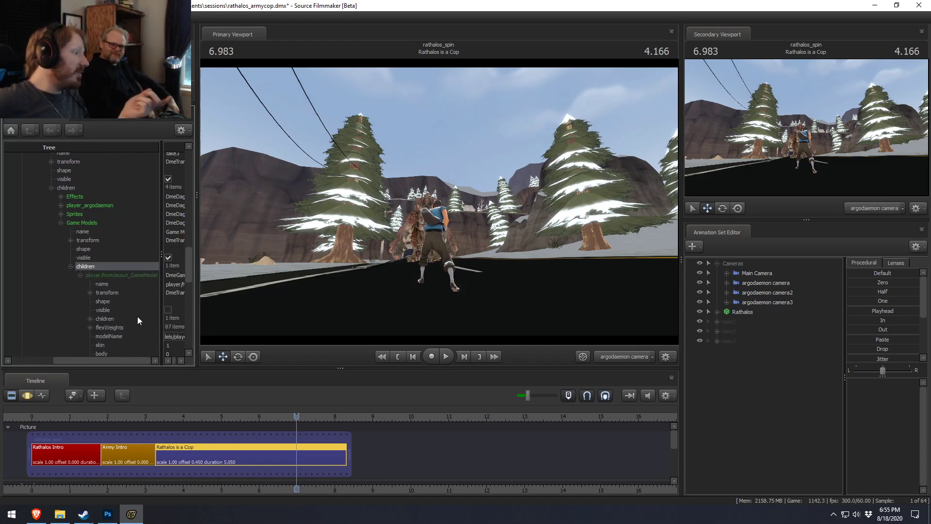
{"action": "left_click", "coordinate": [68, 266]}
{"action": "left_click", "coordinate": [111, 223]}
{"action": "left_click", "coordinate": [106, 222]}
- Try deleting take1 through take3 from the scene's children, testing playback without them, and undo the deletion
{"action": "scroll", "coordinate": [116, 267], "scroll_direction": "up", "scroll_amount": 3}
{"action": "scroll", "coordinate": [117, 268], "scroll_direction": "up", "scroll_amount": 2}
{"action": "left_click", "coordinate": [98, 250]}
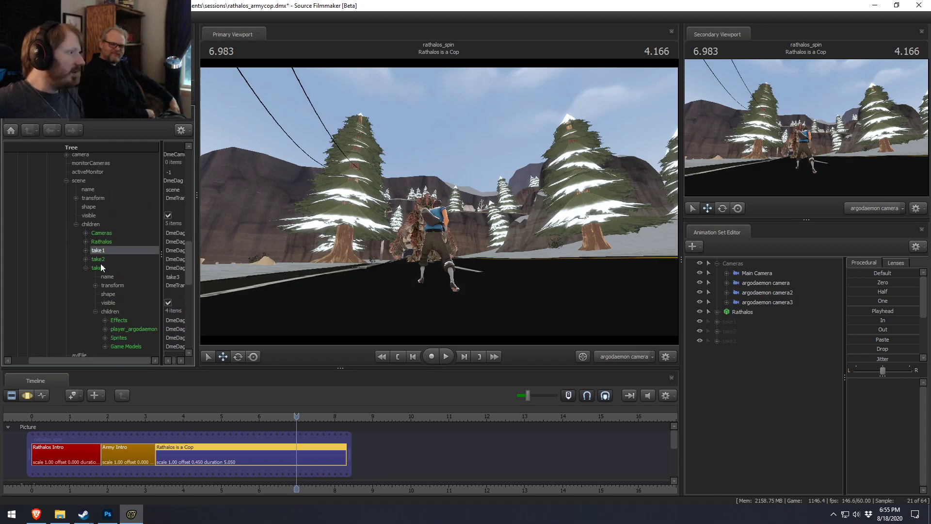
{"action": "left_click", "coordinate": [99, 267], "text": "shift"}
{"action": "key", "text": "Delete"}
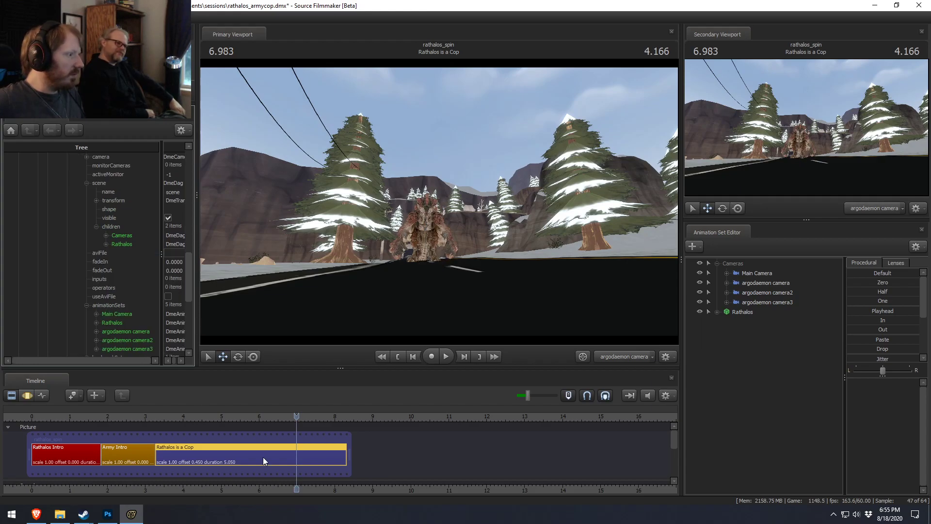
{"action": "key", "text": "space"}
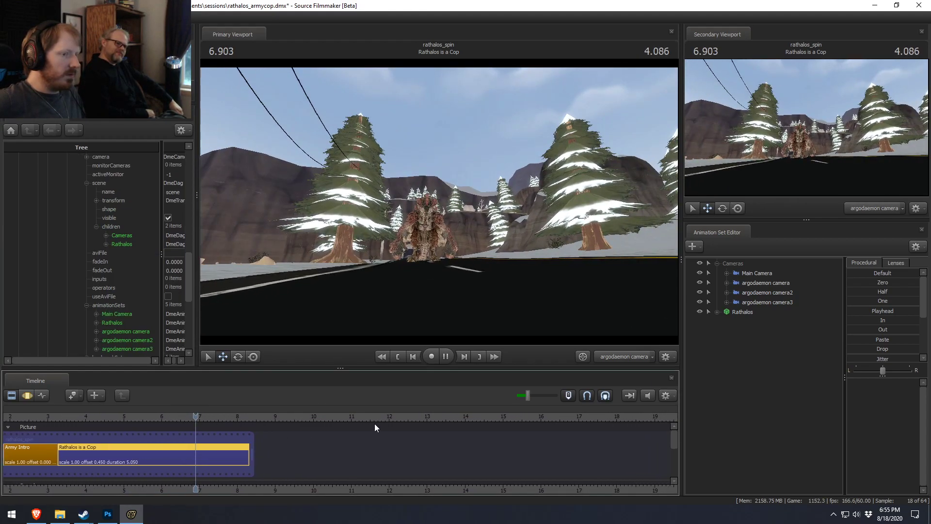
{"action": "key", "text": "space"}
{"action": "key", "text": "ctrl+z"}
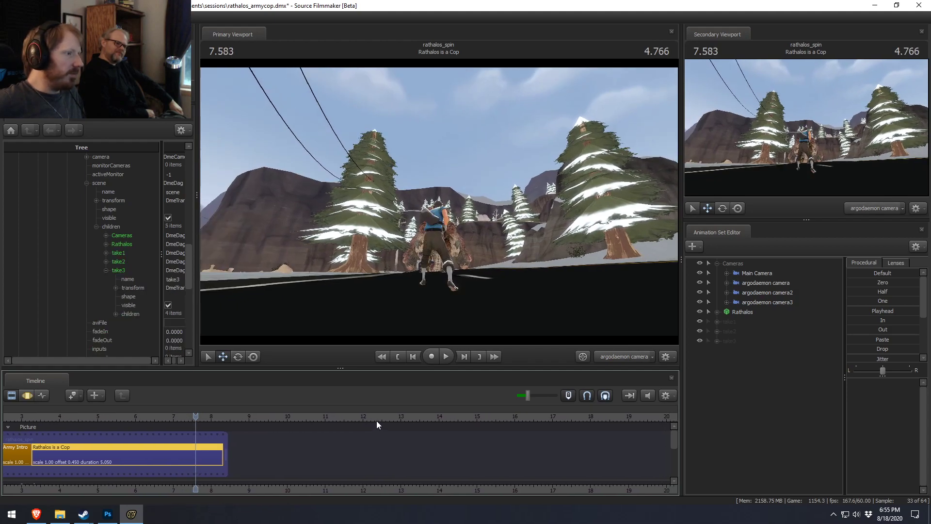
- Collapse the scene element and expand the shot's trackGroups down to the tracks of take3
{"action": "left_click", "coordinate": [96, 227]}
{"action": "left_click", "coordinate": [86, 183]}
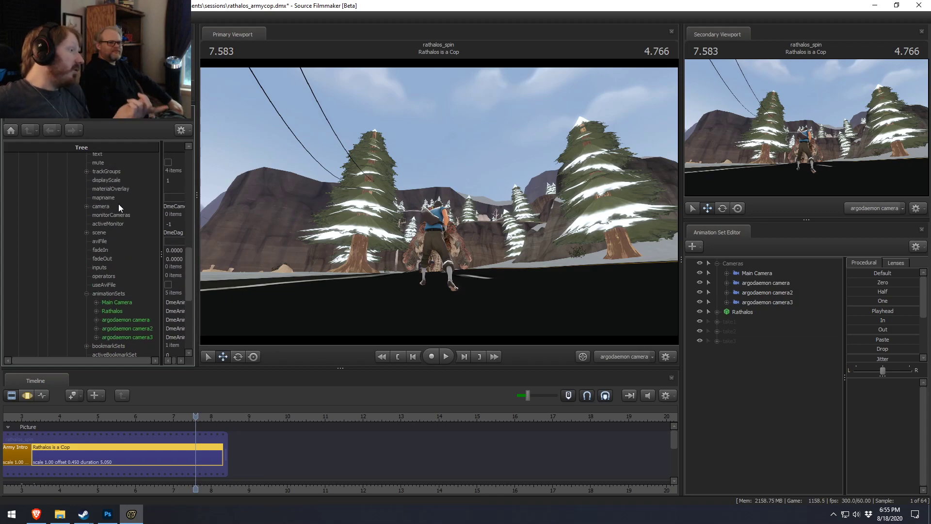
{"action": "scroll", "coordinate": [91, 208], "scroll_direction": "up", "scroll_amount": 1}
{"action": "left_click", "coordinate": [84, 196]}
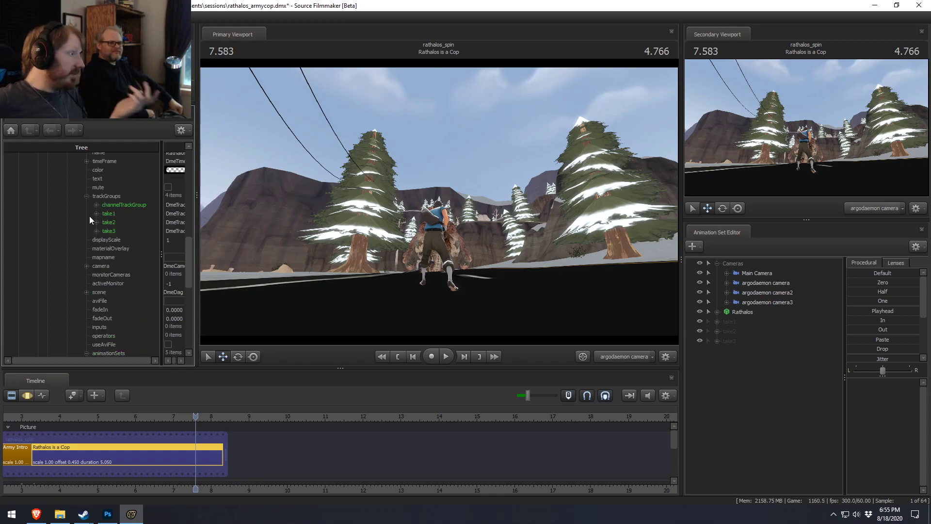
{"action": "left_click", "coordinate": [96, 231]}
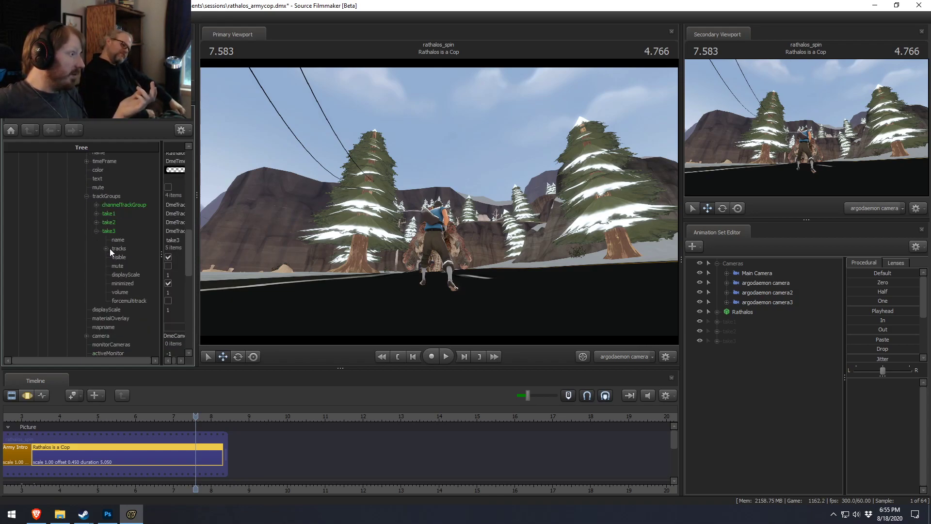
{"action": "left_click", "coordinate": [110, 248]}
{"action": "left_click", "coordinate": [105, 248]}
- Delete the take3 track group from the shot's trackGroups
{"action": "left_click_drag", "start_coordinate": [107, 361], "coordinate": [129, 361]}
{"action": "left_click", "coordinate": [80, 230]}
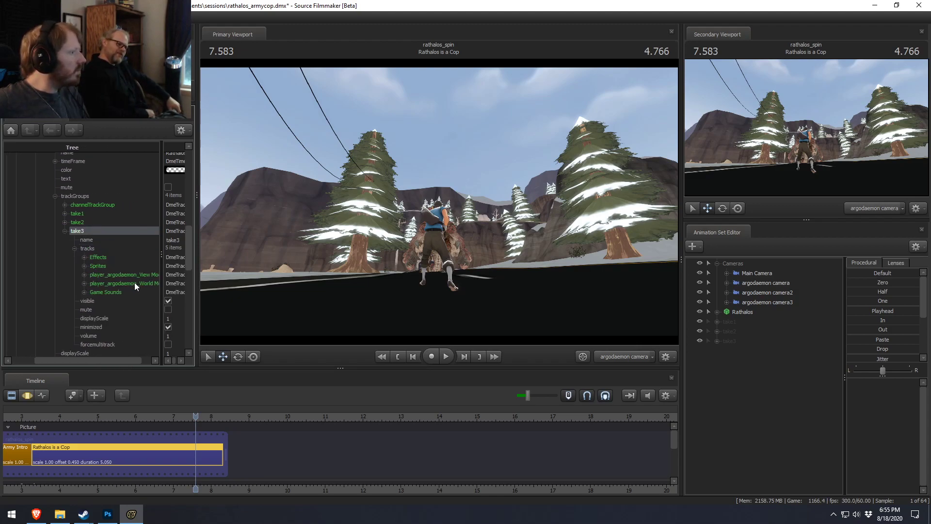
{"action": "key", "text": "Delete"}
- Play back the Rathalos is a Cop shot from an earlier point to check the remaining takes
{"action": "left_click", "coordinate": [132, 418]}
{"action": "key", "text": "space"}
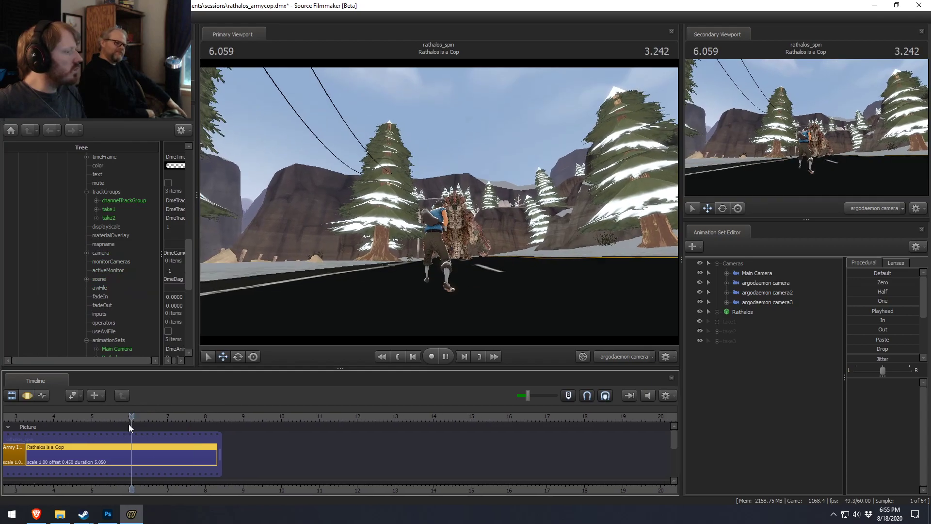
{"action": "key", "text": "space"}
{"action": "left_click", "coordinate": [14, 419]}
{"action": "key", "text": "space"}
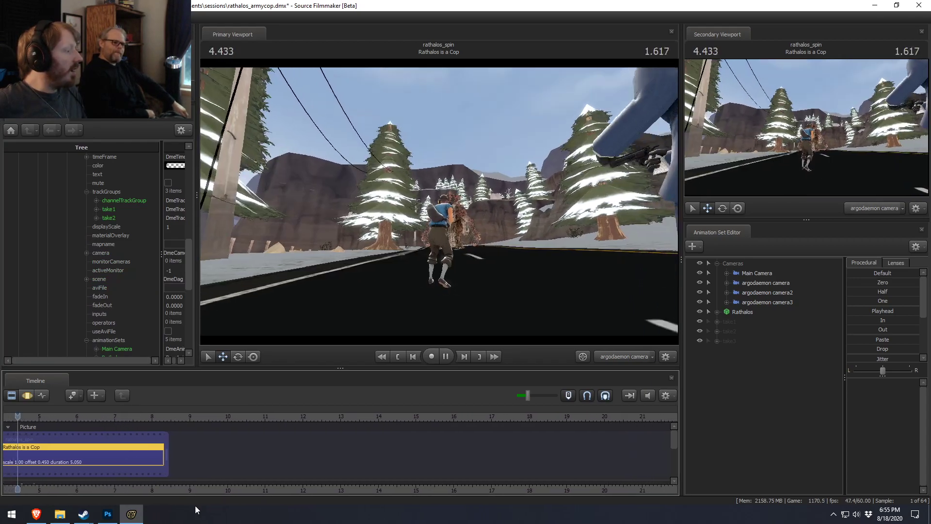
{"action": "middle_click_drag", "start_coordinate": [180, 468], "coordinate": [548, 466]}
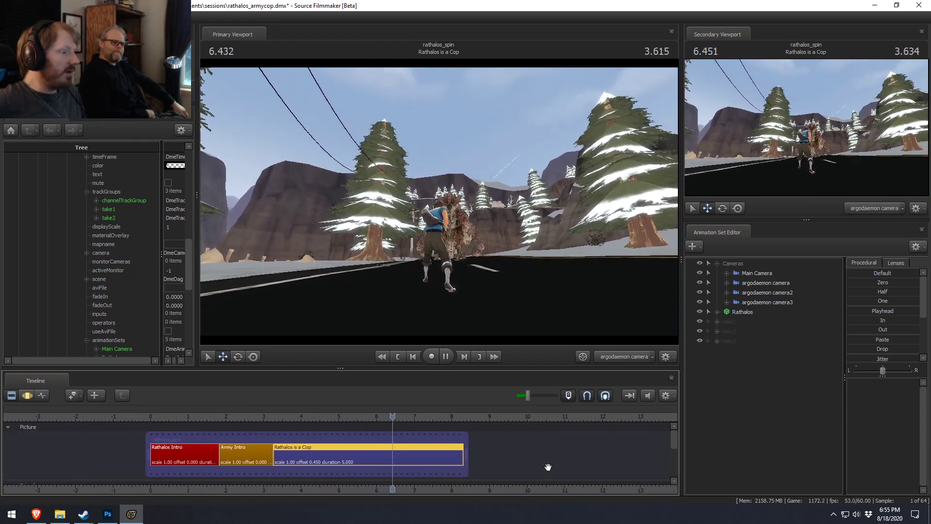
{"action": "key", "text": "space"}
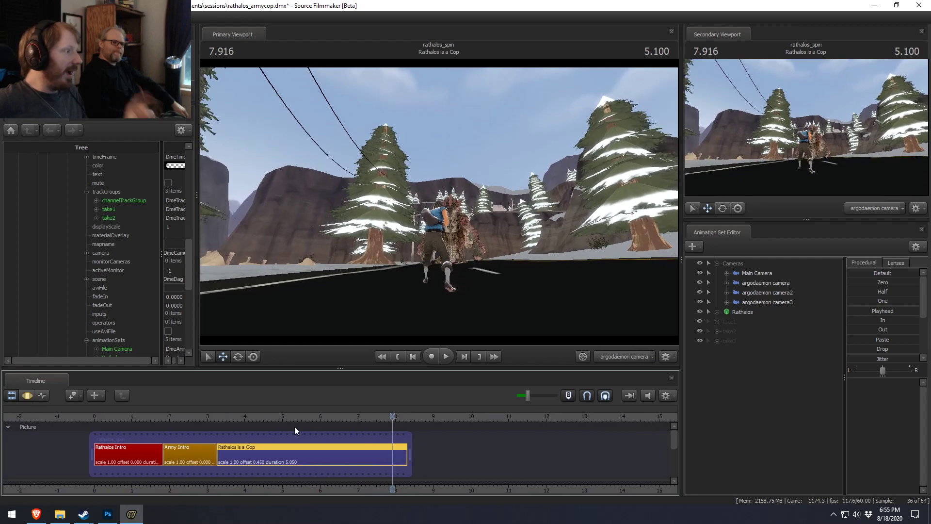
- Undo the deletion of the take3 track group and inspect the children of its Effects track
{"action": "key", "text": "ctrl+z"}
{"action": "left_click", "coordinate": [105, 244]}
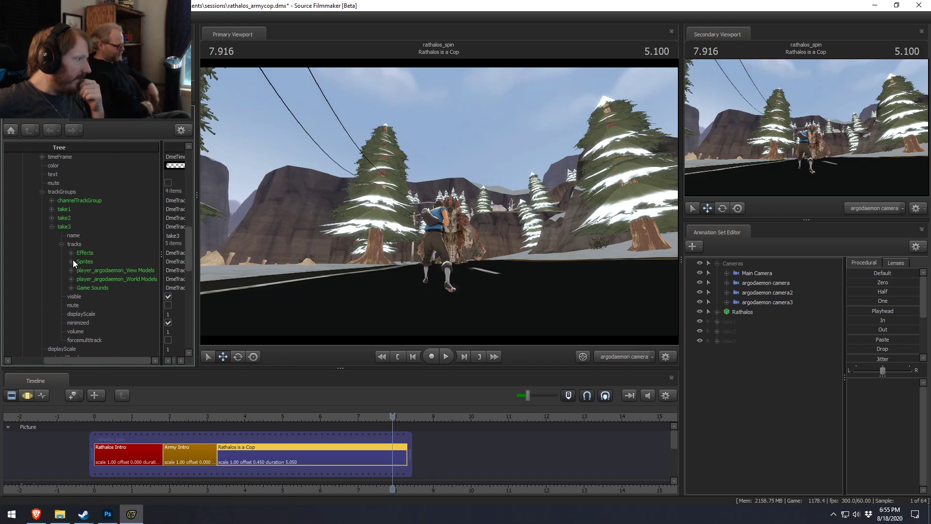
{"action": "left_click", "coordinate": [71, 253]}
{"action": "left_click", "coordinate": [81, 271]}
{"action": "scroll", "coordinate": [100, 301], "scroll_direction": "down", "scroll_amount": 1}
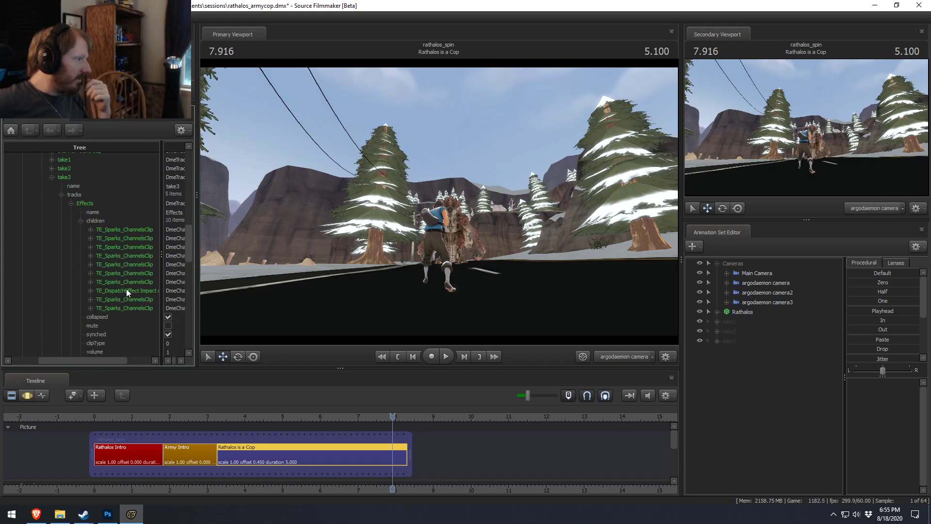
{"action": "left_click", "coordinate": [80, 221]}
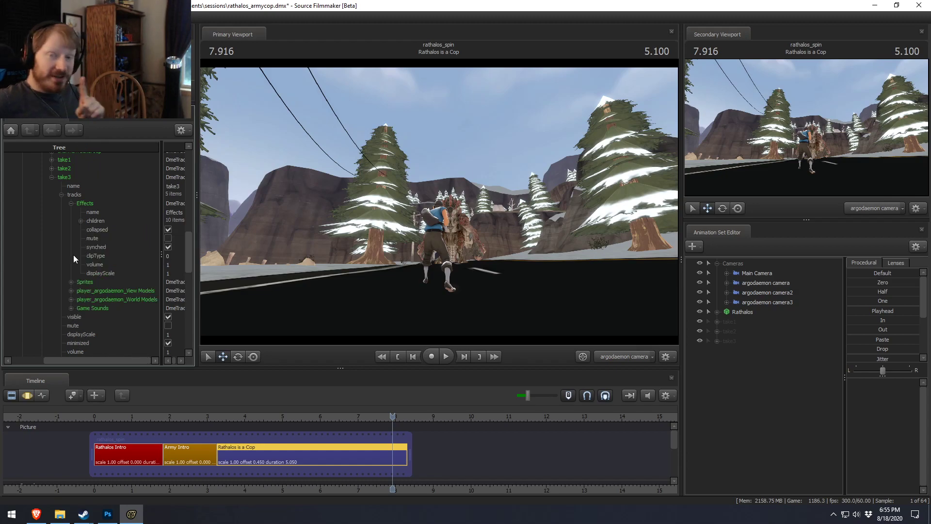
- Delete the weapons\revolver_shoot_crit.wav clip from take3's Game Sounds track and play back the shot to check the sound
{"action": "left_click", "coordinate": [72, 308]}
{"action": "scroll", "coordinate": [103, 326], "scroll_direction": "down", "scroll_amount": 2}
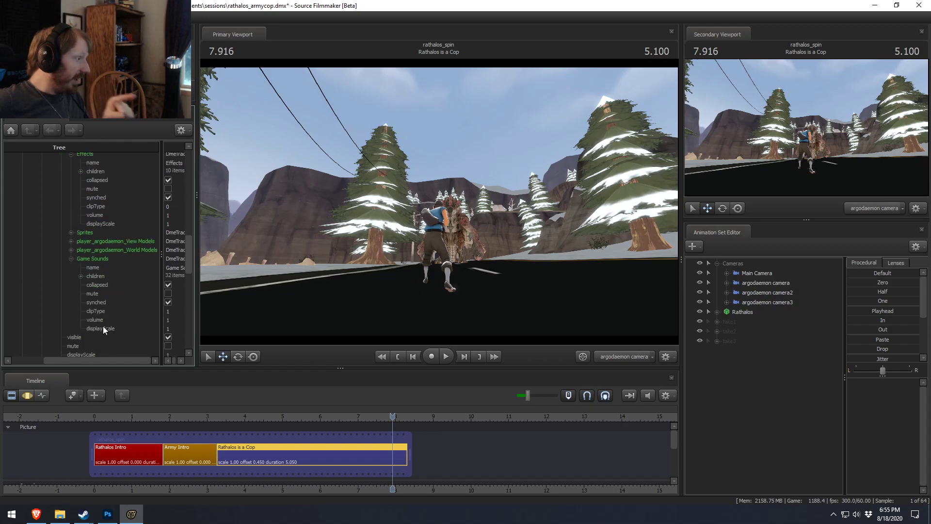
{"action": "left_click", "coordinate": [80, 276]}
{"action": "scroll", "coordinate": [120, 336], "scroll_direction": "down", "scroll_amount": 4}
{"action": "scroll", "coordinate": [126, 360], "scroll_direction": "right", "scroll_amount": 2}
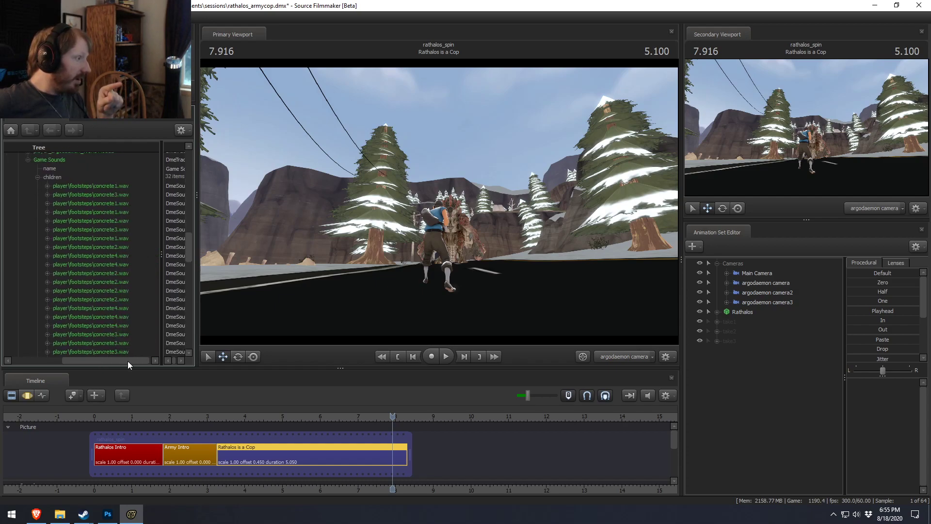
{"action": "scroll", "coordinate": [114, 291], "scroll_direction": "down", "scroll_amount": 7}
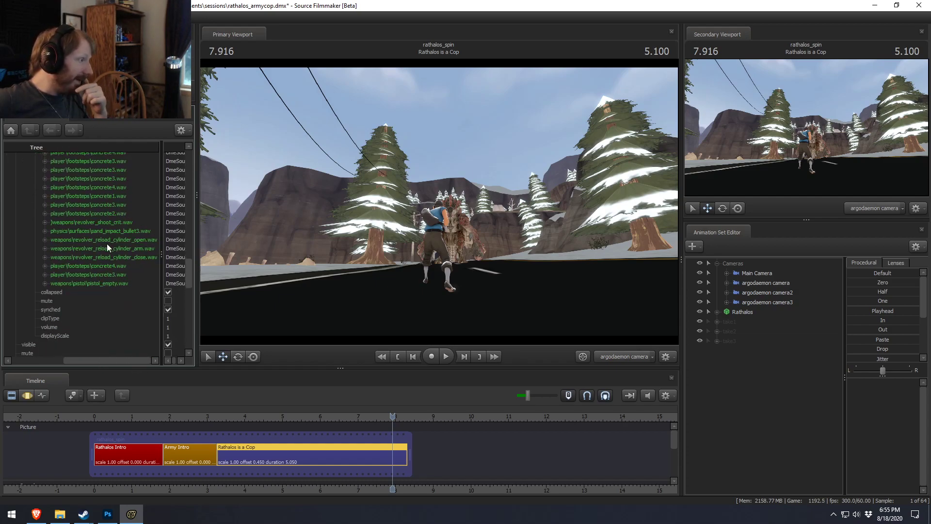
{"action": "left_click", "coordinate": [101, 222]}
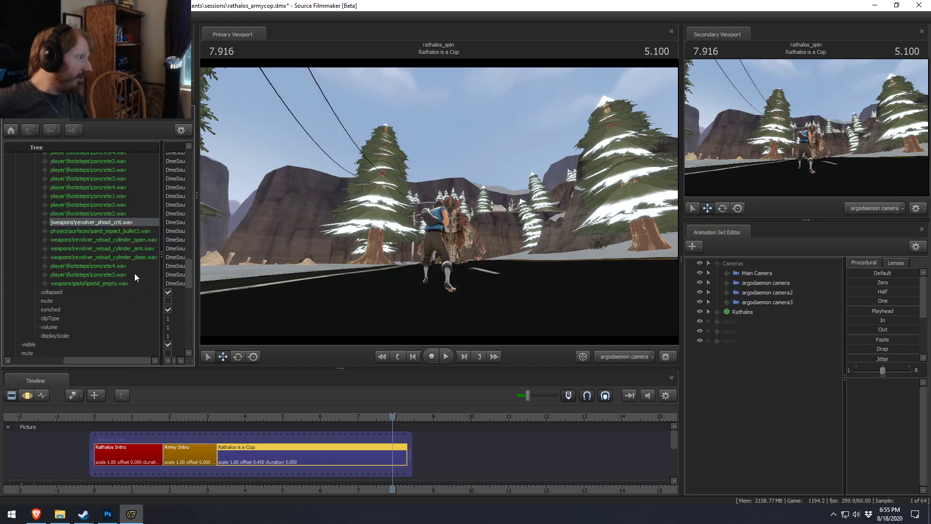
{"action": "key", "text": "Delete"}
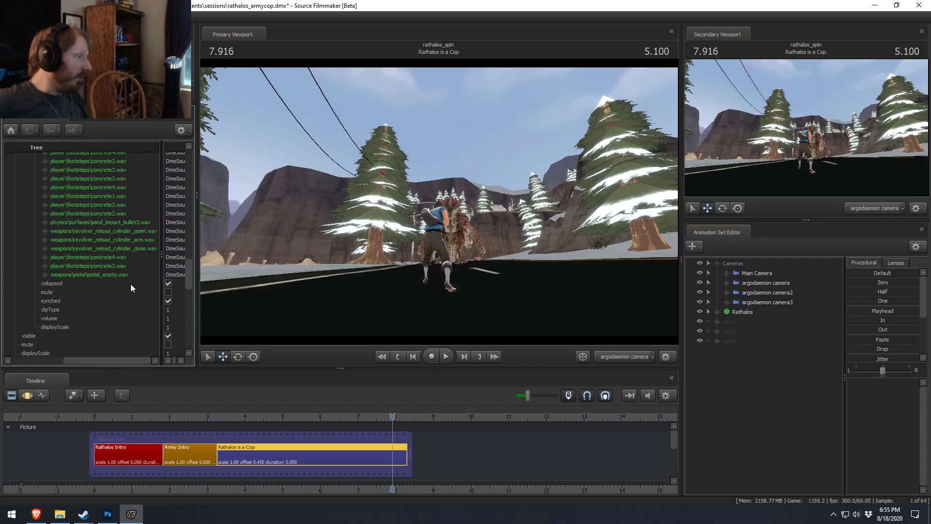
{"action": "left_click", "coordinate": [288, 416]}
{"action": "key", "text": "space"}
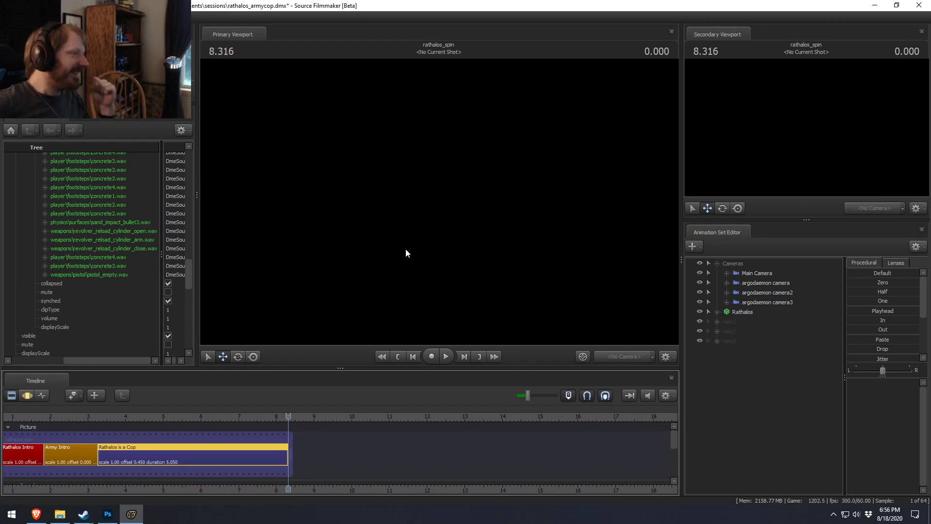
- Collapse the session's clipBin element at the beginning of the element tree
{"action": "left_click_drag", "start_coordinate": [126, 360], "coordinate": [75, 360]}
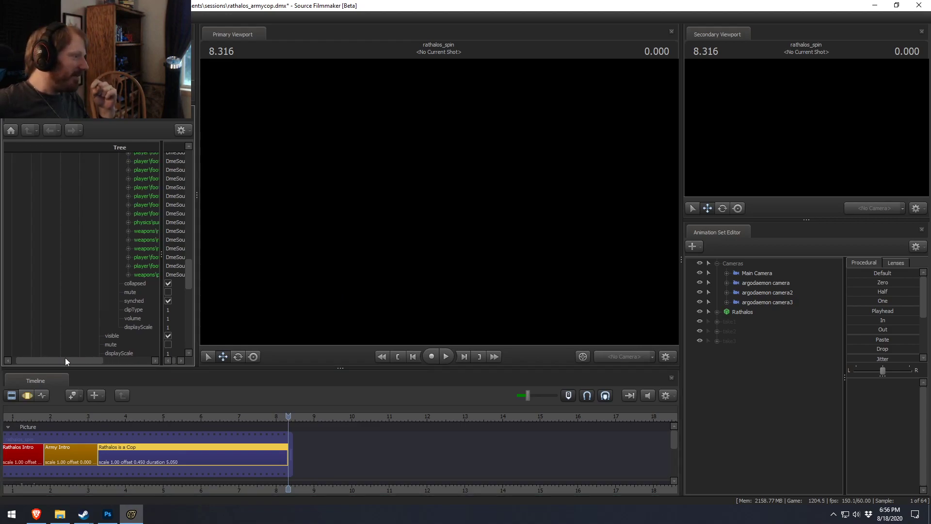
{"action": "left_click_drag", "start_coordinate": [191, 283], "coordinate": [64, 154]}
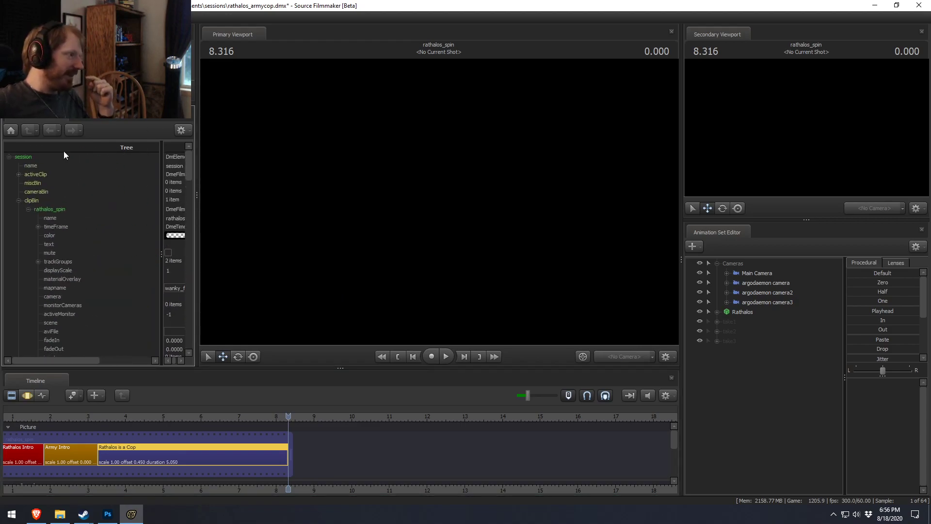
{"action": "left_click", "coordinate": [19, 200]}
- Scrub back through the Rathalos is a Cop shot and place the playhead near its start, at about 3.45 seconds
{"action": "left_click", "coordinate": [180, 417]}
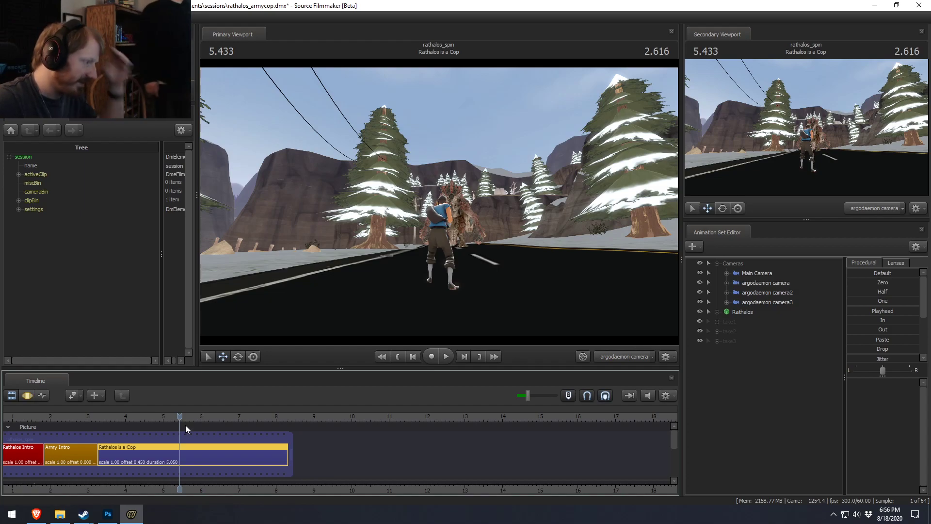
{"action": "left_click_drag", "start_coordinate": [179, 416], "coordinate": [181, 417]}
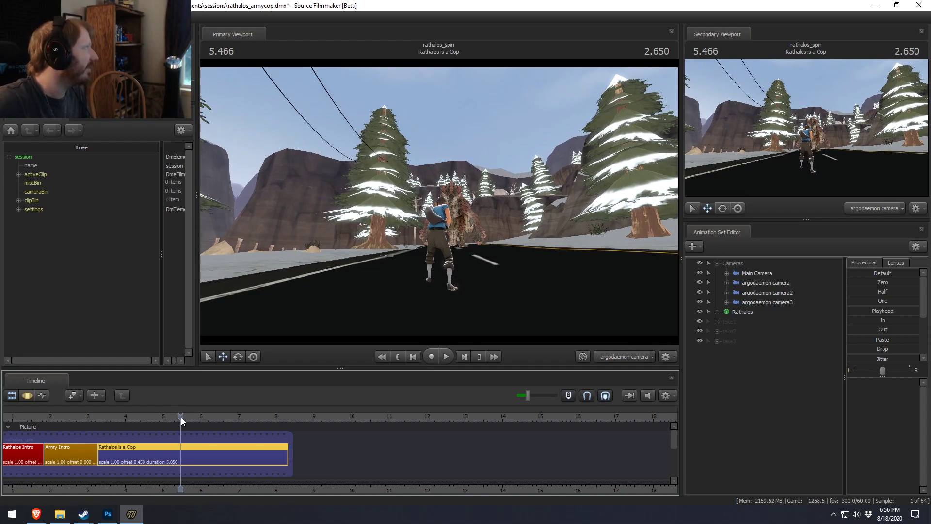
{"action": "left_click_drag", "start_coordinate": [180, 416], "coordinate": [152, 417]}
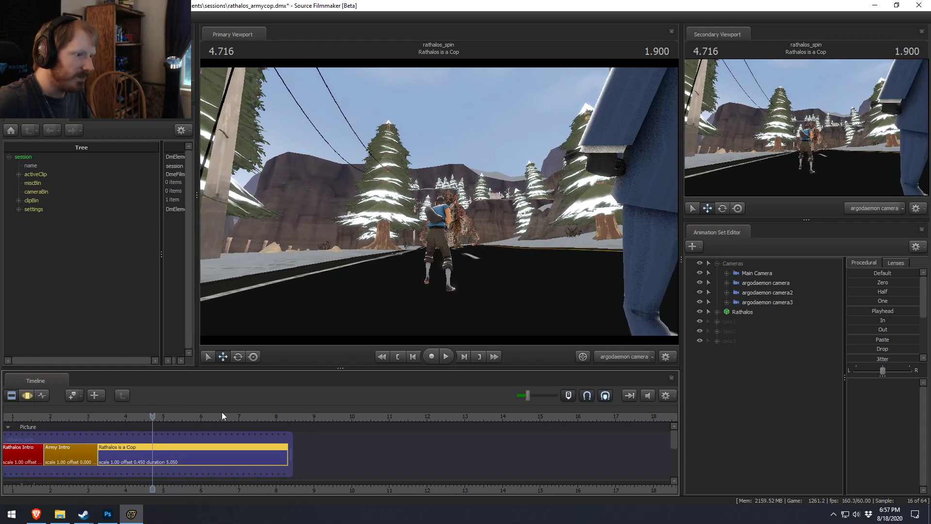
{"action": "left_click", "coordinate": [106, 417]}
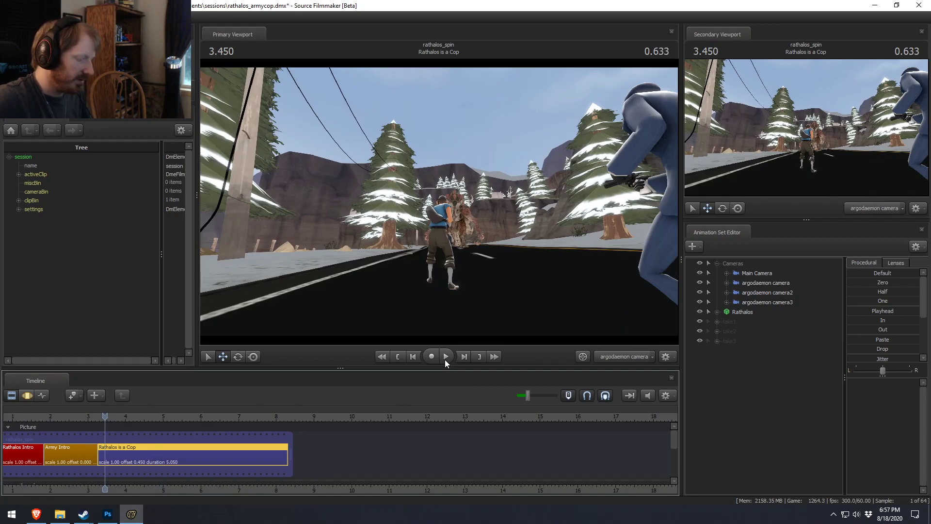
- Enter game mode and view the Character Info and Setup screen, returning to the game
{"action": "key", "text": "F11"}
{"action": "key", "text": "Escape"}
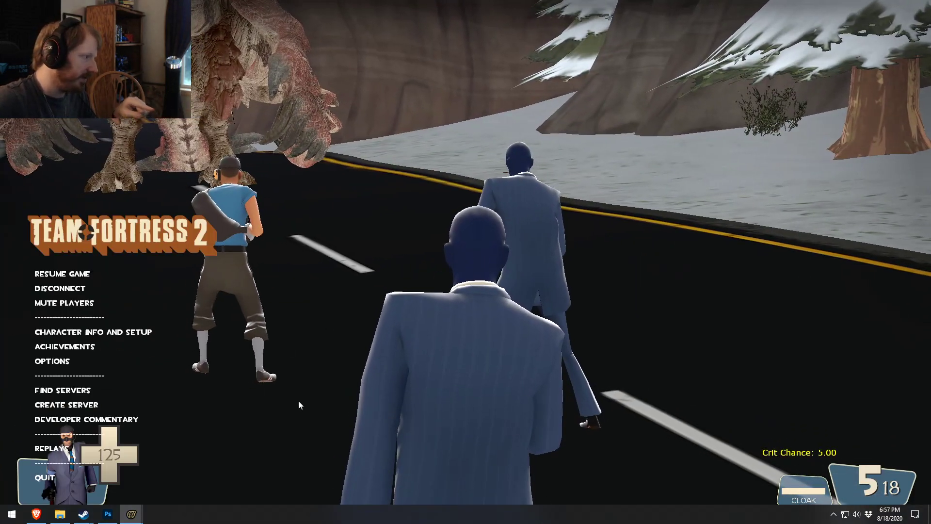
{"action": "left_click", "coordinate": [77, 334]}
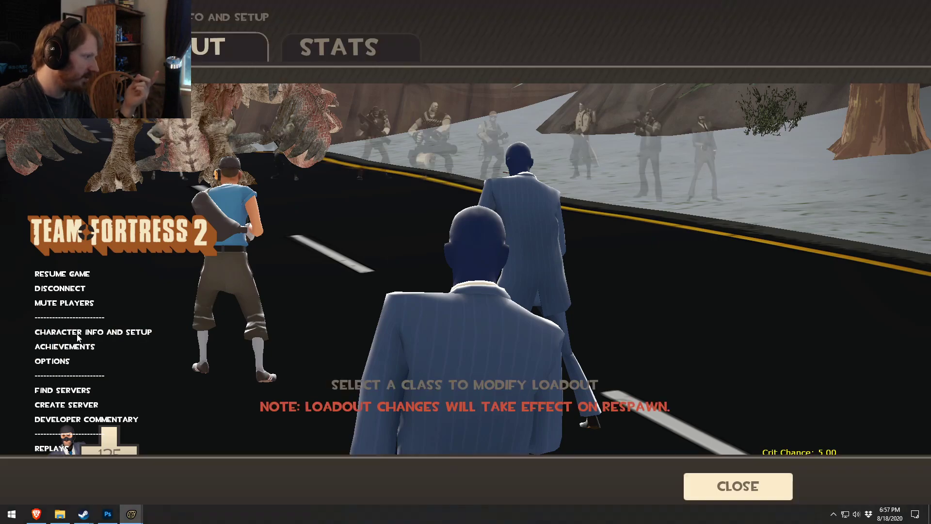
{"action": "key", "text": "Escape"}
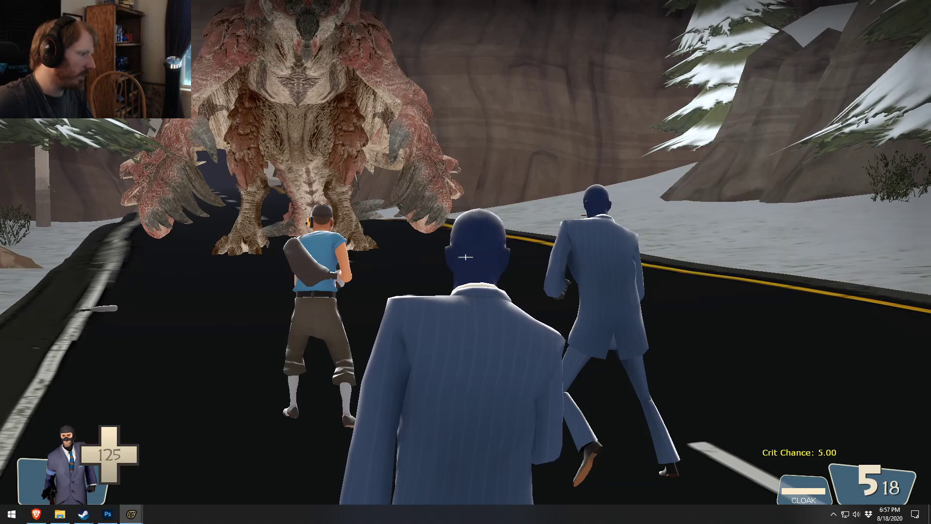
- Look up crit-related commands in the game console without running any, and return to the editor
{"action": "key", "text": "grave"}
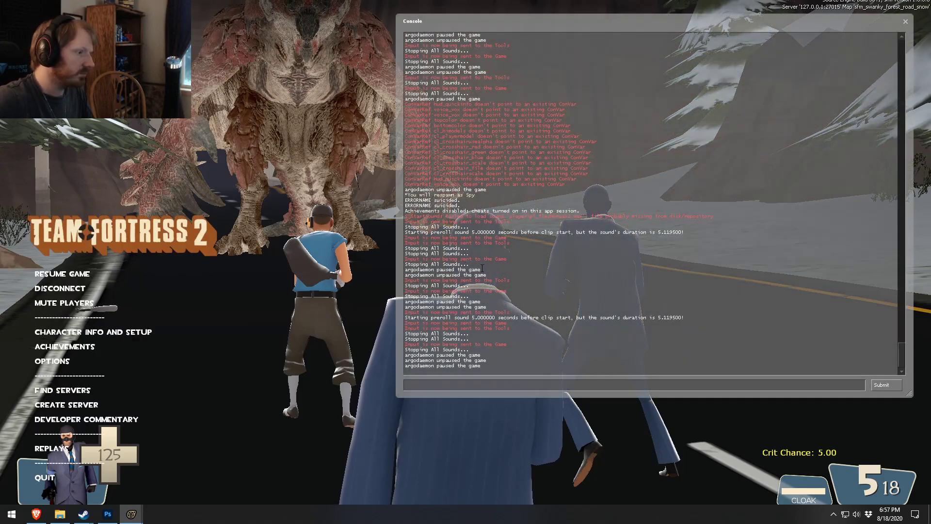
{"action": "type", "text": "cri"}
{"action": "key", "text": "BackSpace"}
{"action": "key", "text": "BackSpace"}
{"action": "key", "text": "BackSpace"}
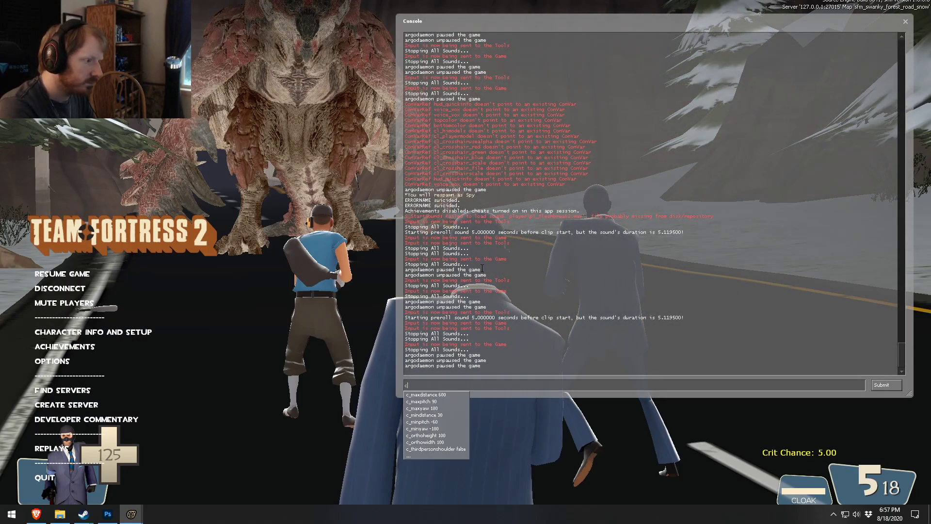
{"action": "key", "text": "Escape"}
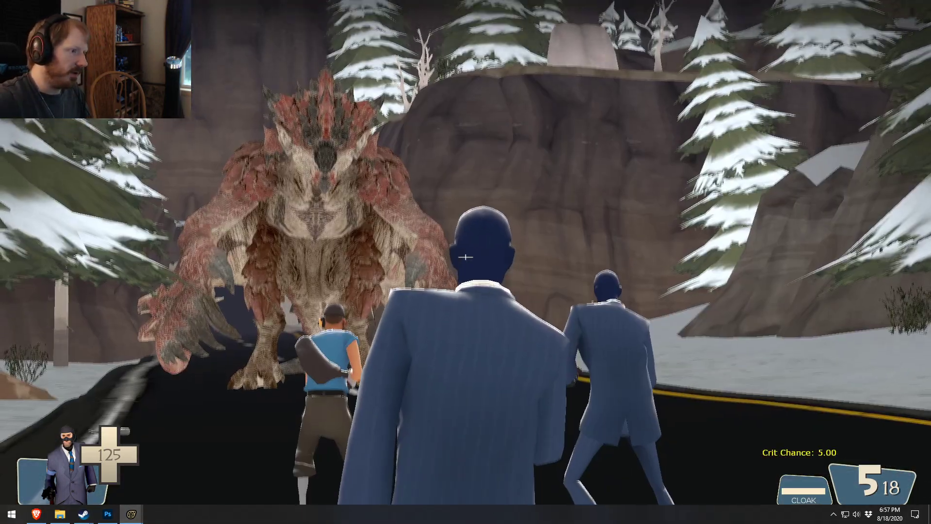
{"action": "key", "text": "F11"}
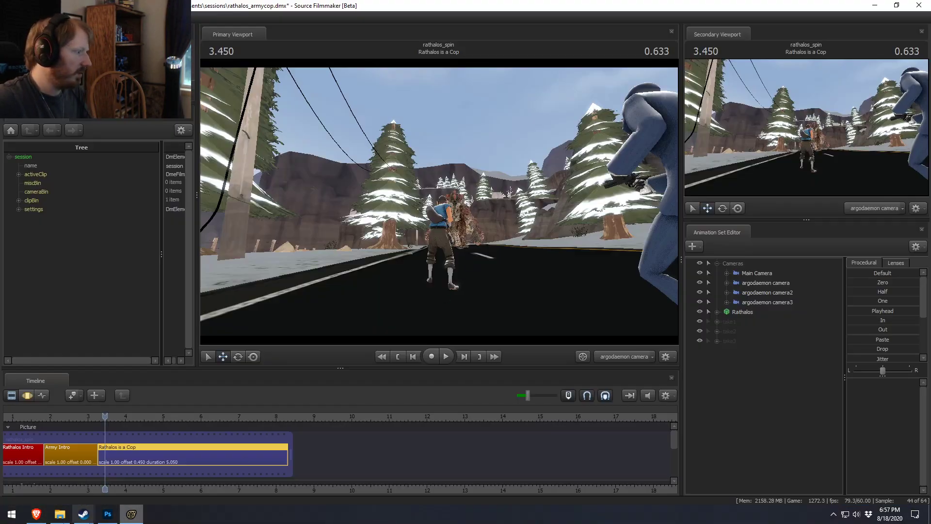
- Switch to the Brave browser, search Google for "sfm change crit rate" in a new tab, and skim the results
{"action": "left_click", "coordinate": [36, 514]}
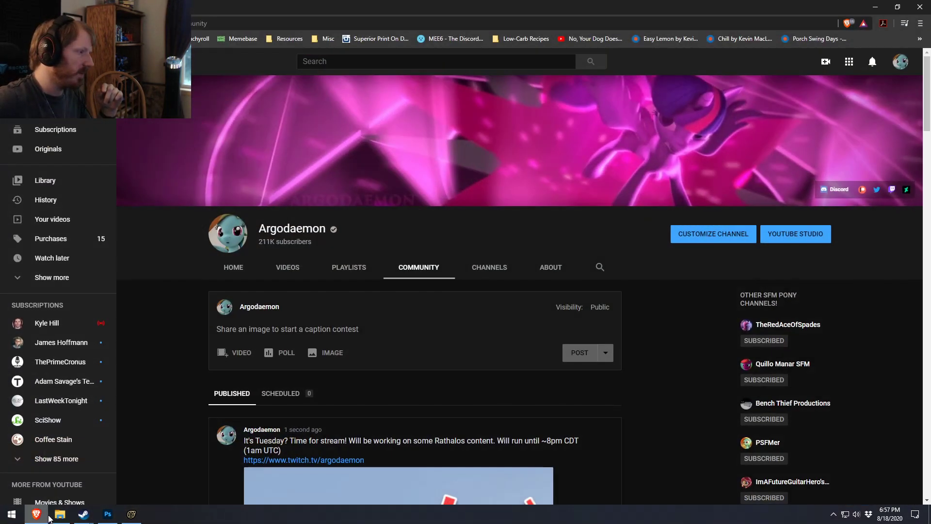
{"action": "key", "text": "ctrl+t"}
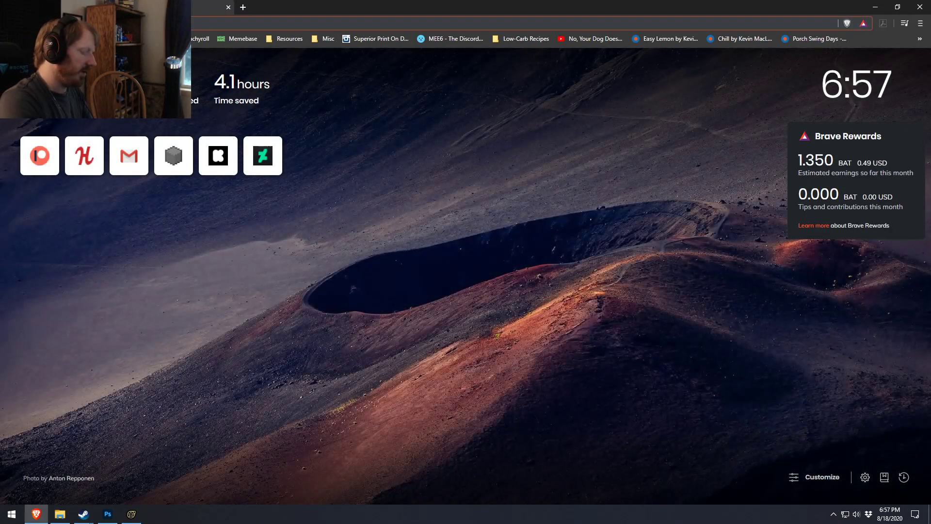
{"action": "type", "text": "sfm change"}
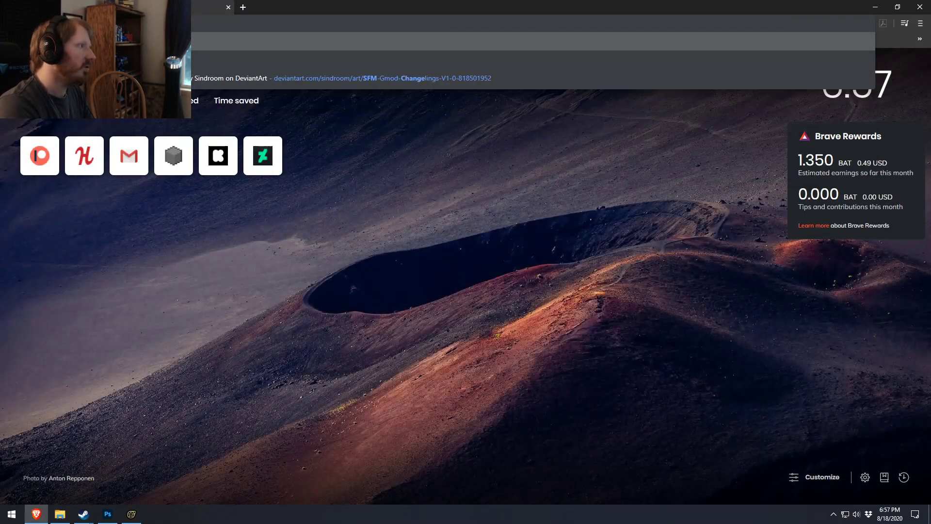
{"action": "type", "text": " r"}
{"action": "key", "text": "Return"}
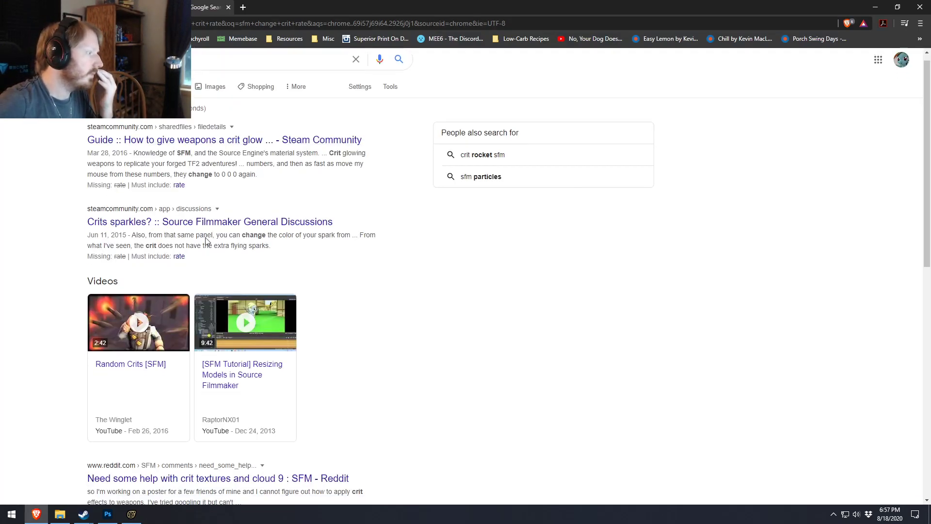
{"action": "scroll", "coordinate": [216, 202], "scroll_direction": "down", "scroll_amount": 5}
{"action": "scroll", "coordinate": [218, 267], "scroll_direction": "up", "scroll_amount": 5}
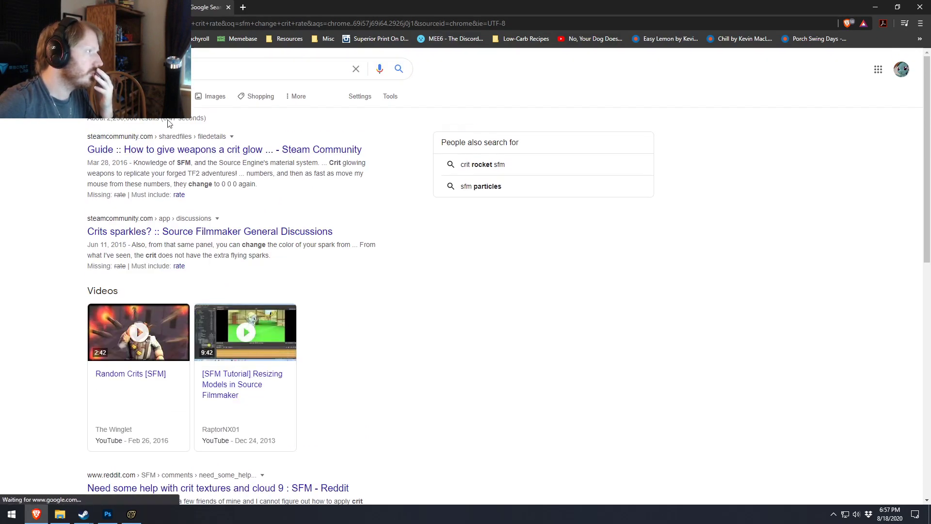
- Change the search to "sfm disable crit rat3e" and look through the results for a way to disable crits
{"action": "left_click_drag", "start_coordinate": [156, 69], "coordinate": [103, 69]}
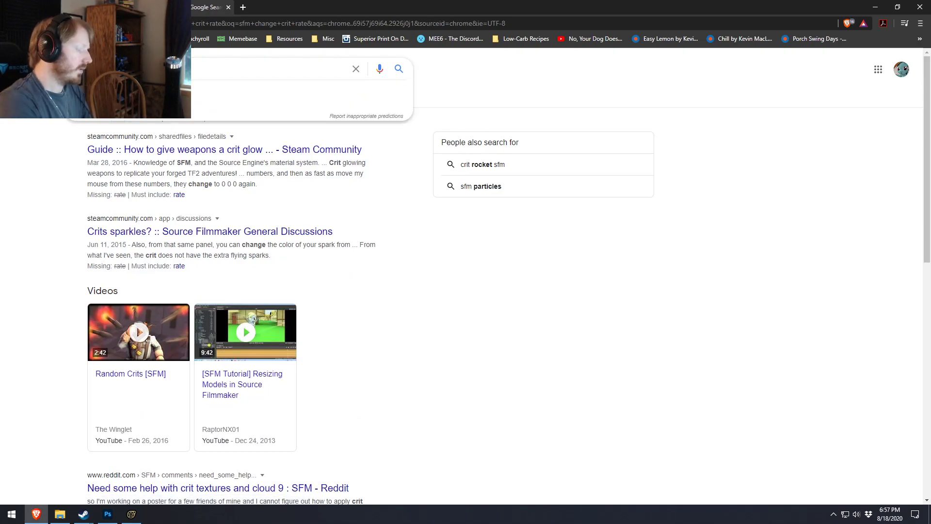
{"action": "type", "text": "disable crit"}
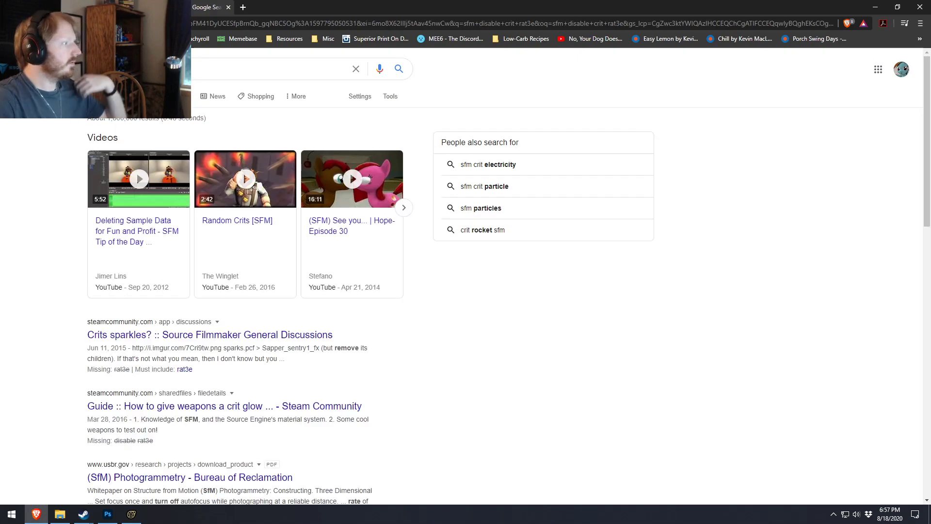
{"action": "scroll", "coordinate": [211, 332], "scroll_direction": "down", "scroll_amount": 2}
{"action": "scroll", "coordinate": [211, 333], "scroll_direction": "down", "scroll_amount": 1}
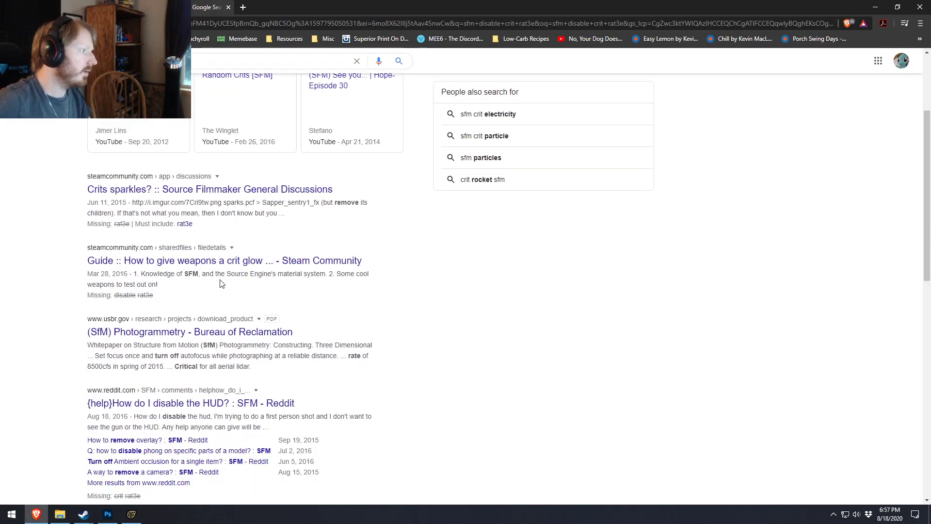
{"action": "scroll", "coordinate": [229, 320], "scroll_direction": "down", "scroll_amount": 2}
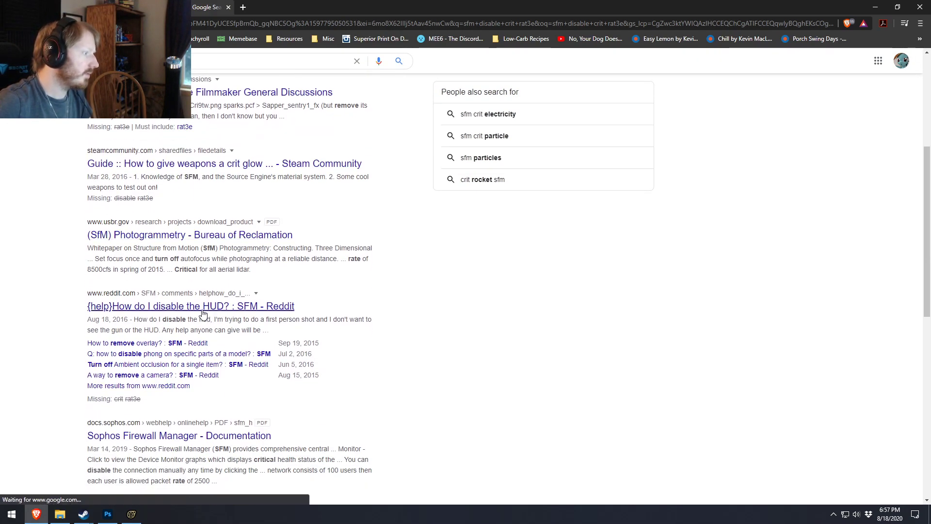
{"action": "scroll", "coordinate": [203, 315], "scroll_direction": "up", "scroll_amount": 5}
- Change the Google search to "source console command disable crits"
{"action": "left_click", "coordinate": [145, 68]}
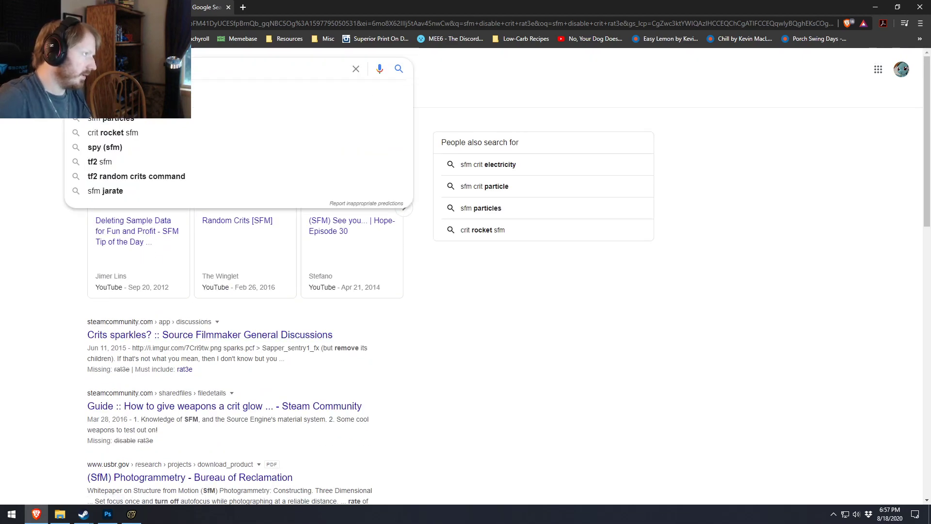
{"action": "key", "text": "Return"}
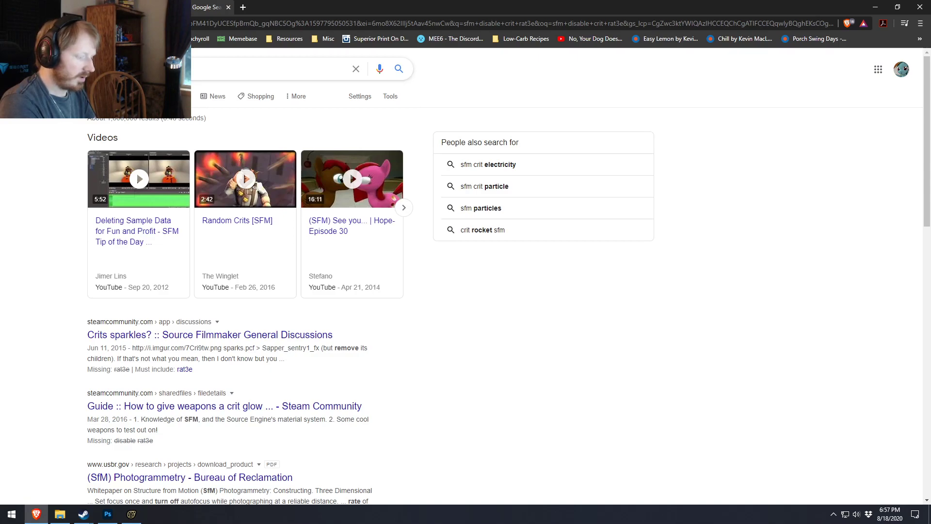
{"action": "type", "text": "aker how to"}
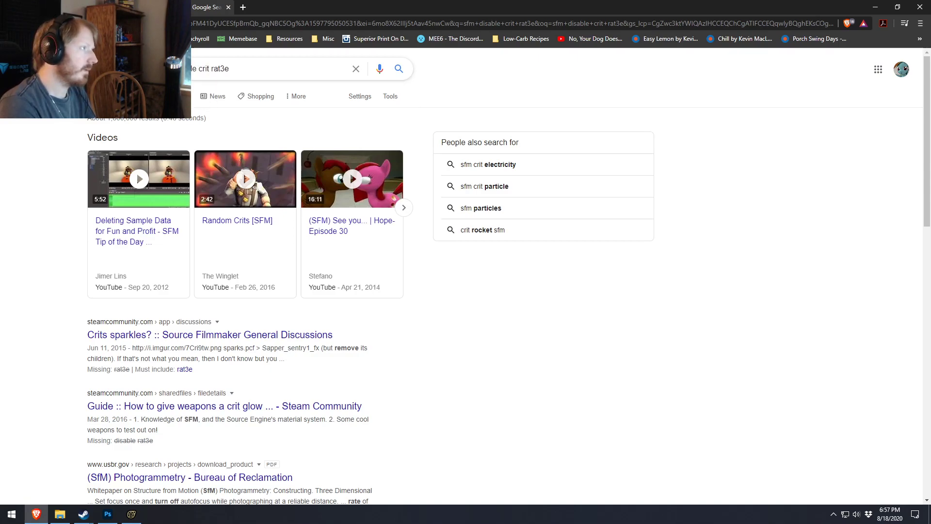
{"action": "key", "text": "Return"}
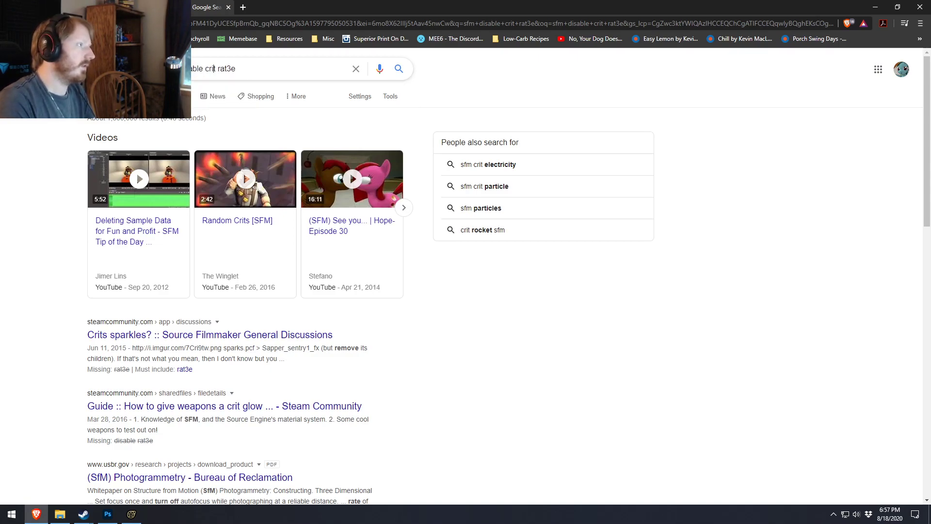
{"action": "key", "text": "Delete"}
{"action": "key", "text": "Delete"}
{"action": "key", "text": "Delete"}
{"action": "key", "text": "Delete"}
{"action": "key", "text": "Delete"}
{"action": "key", "text": "Delete"}
{"action": "type", "text": "s"}
{"action": "key", "text": "Return"}
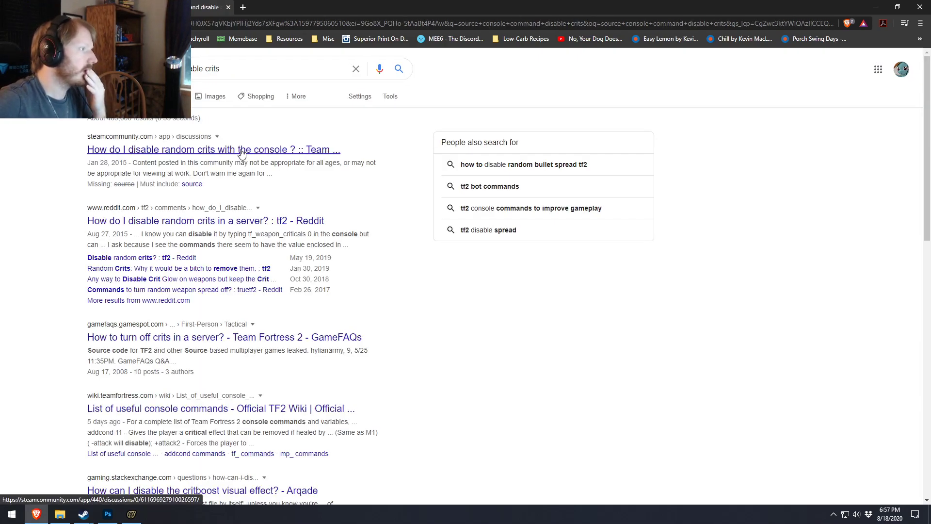
- Get the tf_weapon_criticals command from the Steam thread on disabling random crits and set it to 0 in the game
{"action": "left_click", "coordinate": [241, 151]}
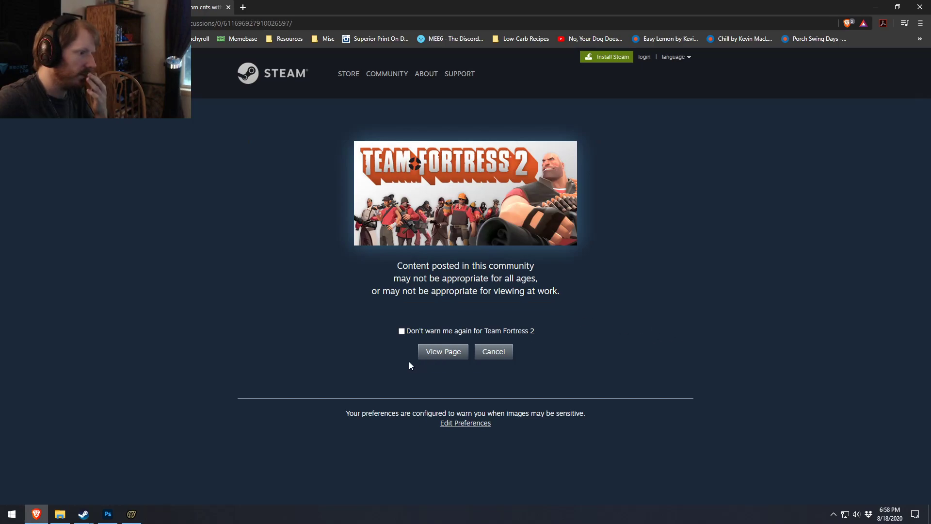
{"action": "left_click", "coordinate": [439, 352]}
{"action": "scroll", "coordinate": [737, 386], "scroll_direction": "down", "scroll_amount": 1}
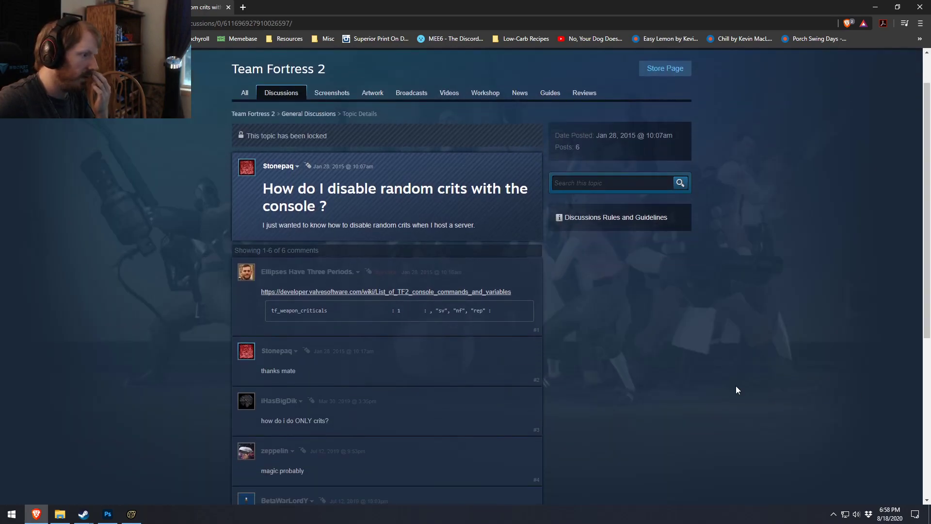
{"action": "left_click_drag", "start_coordinate": [330, 311], "coordinate": [273, 311]}
{"action": "key", "text": "alt+Tab"}
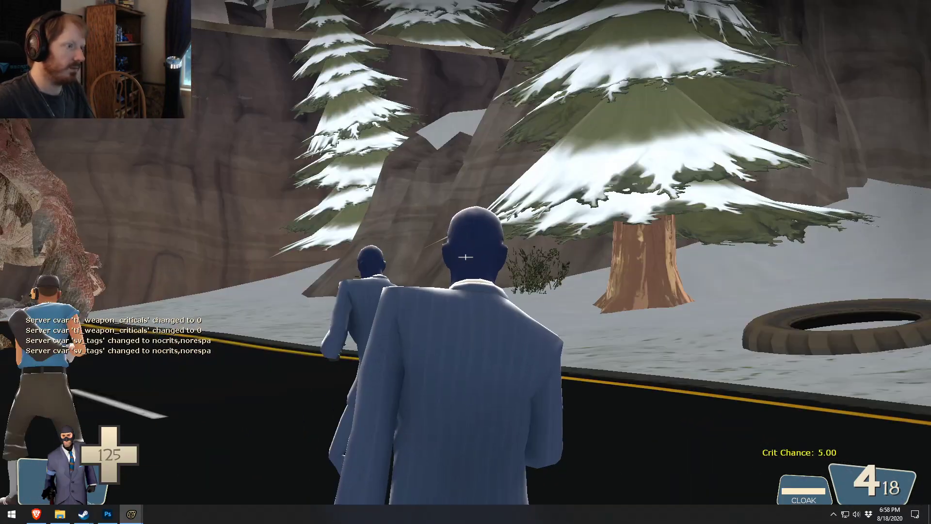
- Test-fire the Spy's revolver repeatedly in game mode to check for random crits, and return to the editor
{"action": "left_click", "coordinate": [466, 257]}
{"action": "left_click", "coordinate": [465, 257]}
{"action": "left_click", "coordinate": [465, 257]}
{"action": "left_click", "coordinate": [465, 257]}
{"action": "left_click", "coordinate": [465, 257]}
{"action": "left_click", "coordinate": [466, 257]}
{"action": "left_click", "coordinate": [465, 257]}
{"action": "left_click", "coordinate": [465, 257]}
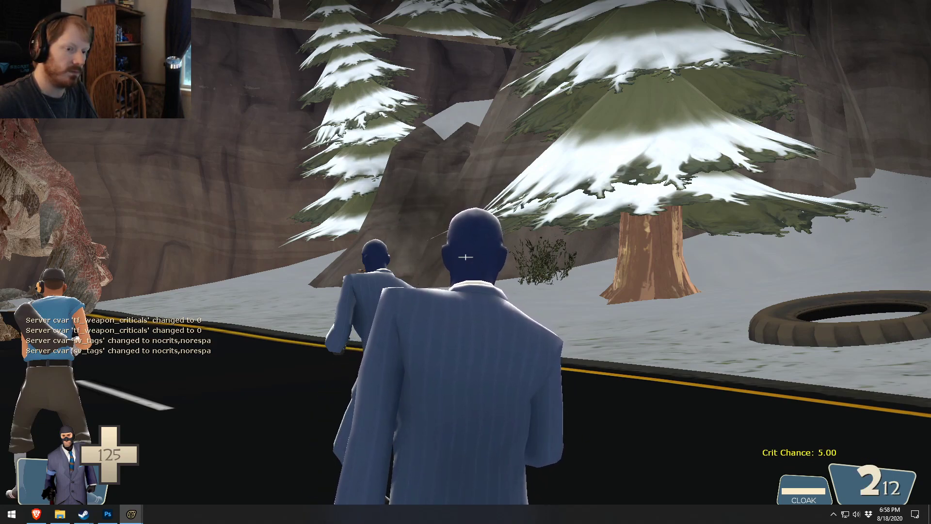
{"action": "left_click", "coordinate": [466, 257]}
{"action": "left_click", "coordinate": [466, 257]}
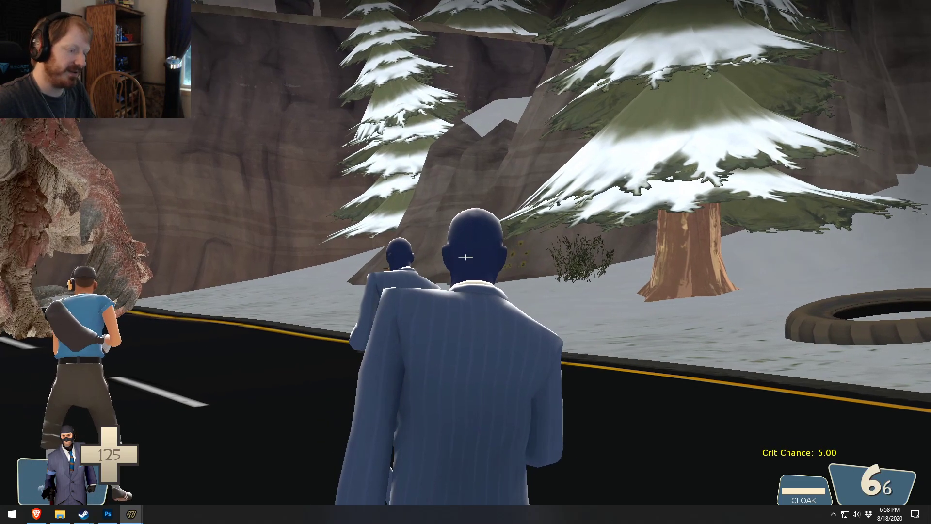
{"action": "key", "text": "Escape"}
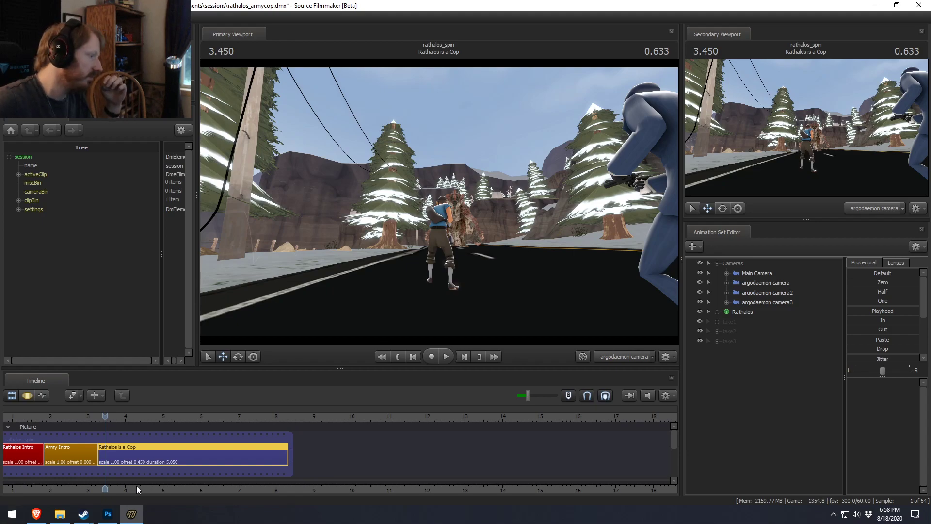
- Switch to Brave, open the bookmarked ARGO PANCAKE image, and view it down to the mug mark and tail
{"action": "left_click", "coordinate": [36, 514]}
{"action": "left_click", "coordinate": [278, 39]}
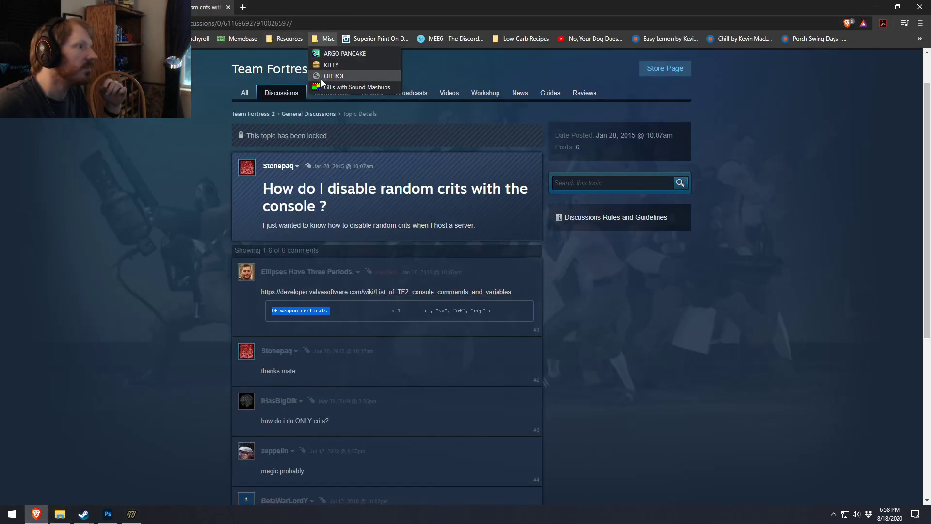
{"action": "left_click", "coordinate": [330, 54]}
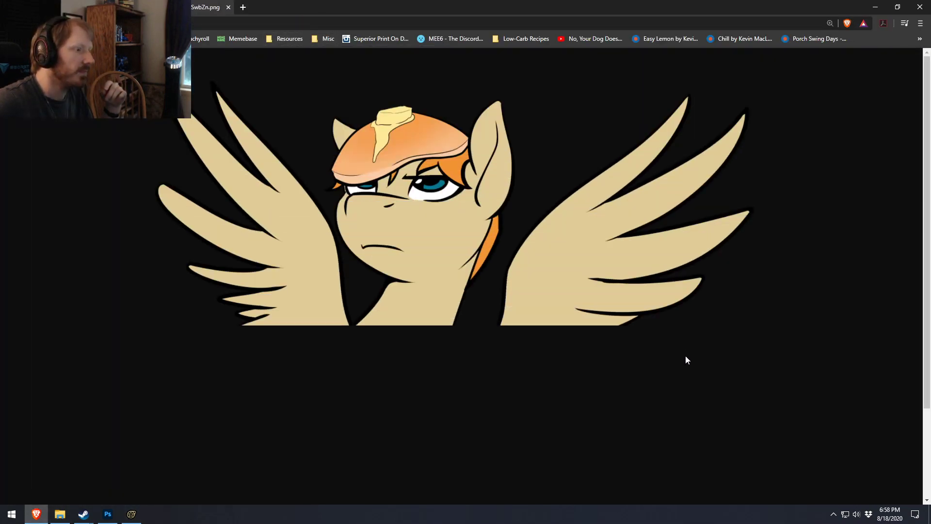
{"action": "scroll", "coordinate": [694, 358], "scroll_direction": "down", "scroll_amount": 1}
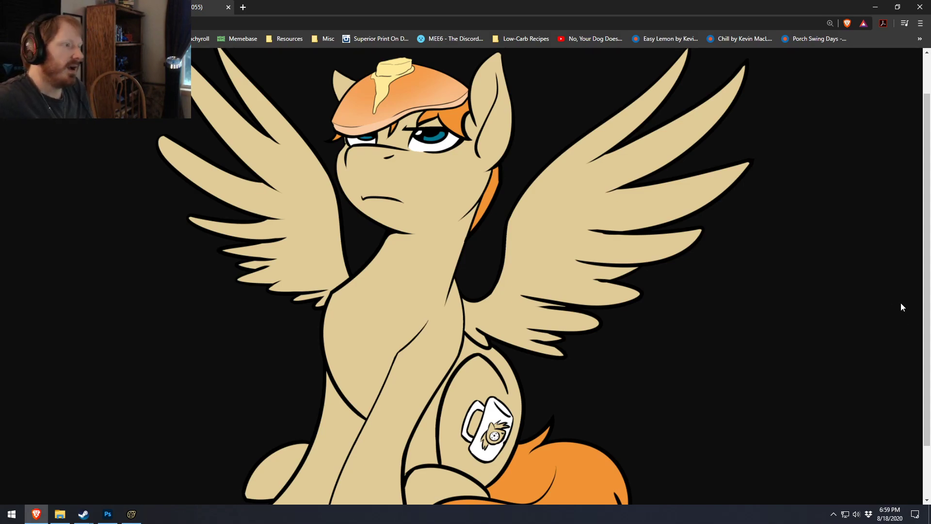
{"action": "scroll", "coordinate": [517, 374], "scroll_direction": "down", "scroll_amount": 2}
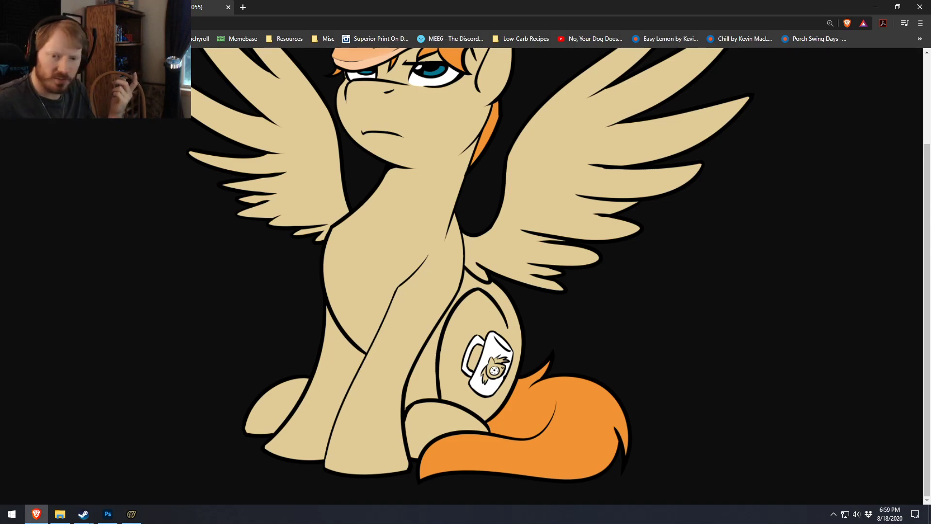
- Switch to Discord, look at the server's art-share-mlp channel, and put the window away
{"action": "key", "text": "super"}
{"action": "left_click", "coordinate": [43, 297]}
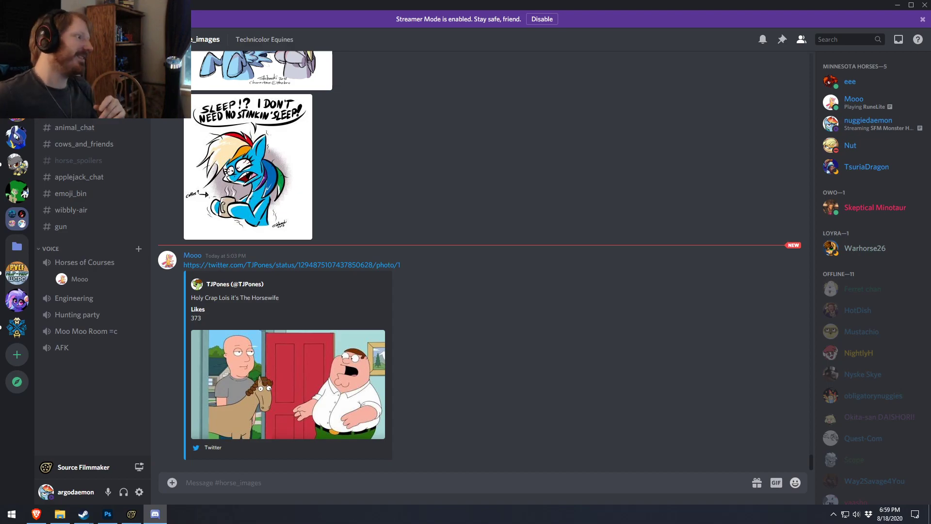
{"action": "left_click", "coordinate": [17, 56]}
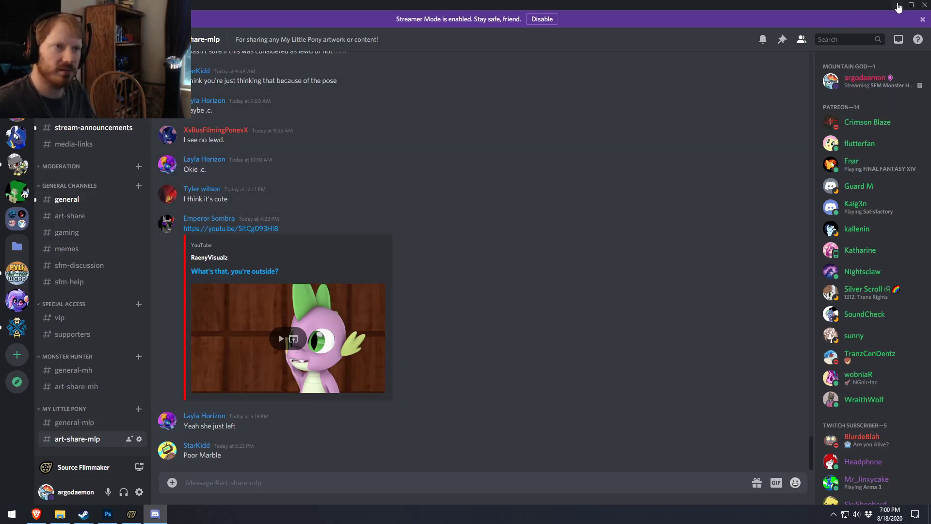
{"action": "left_click", "coordinate": [897, 11]}
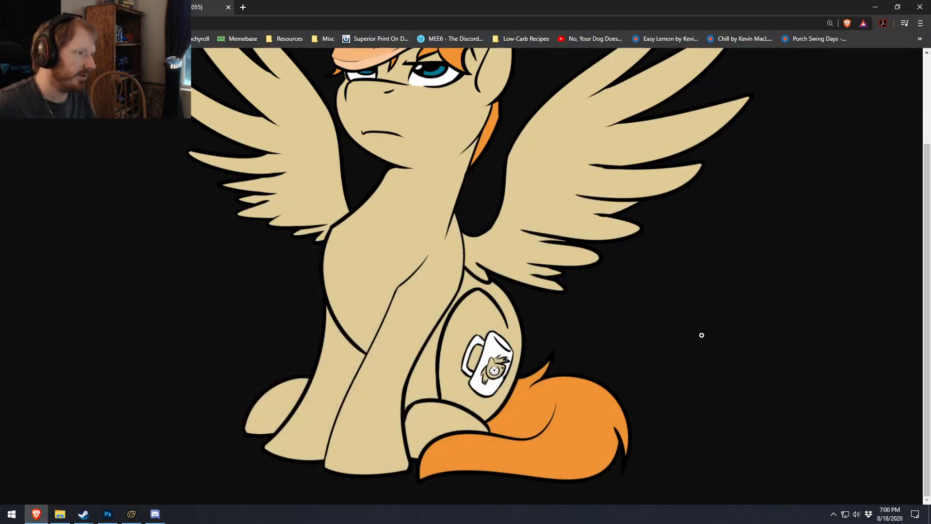
- View the pony image once more, close its browser tab, and return to Source Filmmaker
{"action": "left_click", "coordinate": [498, 378]}
{"action": "scroll", "coordinate": [500, 374], "scroll_direction": "up", "scroll_amount": 3}
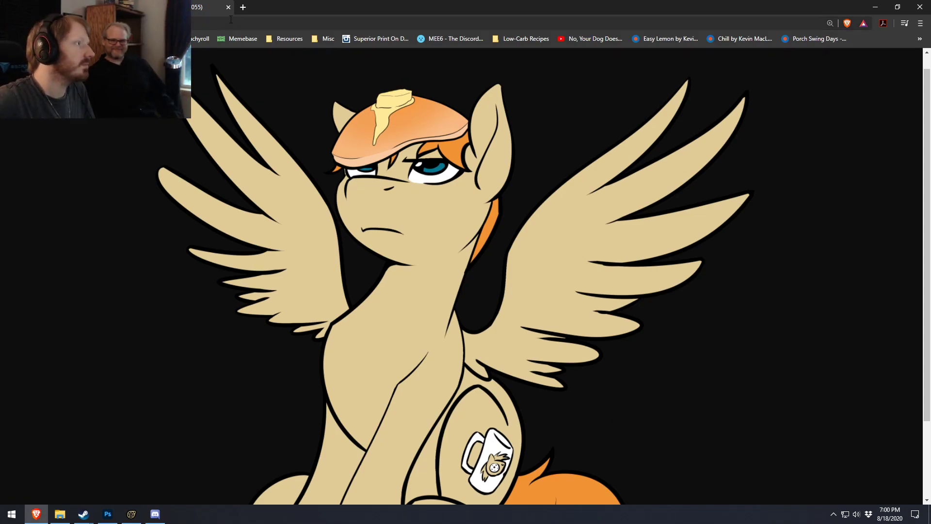
{"action": "left_click", "coordinate": [228, 9]}
{"action": "left_click", "coordinate": [876, 6]}
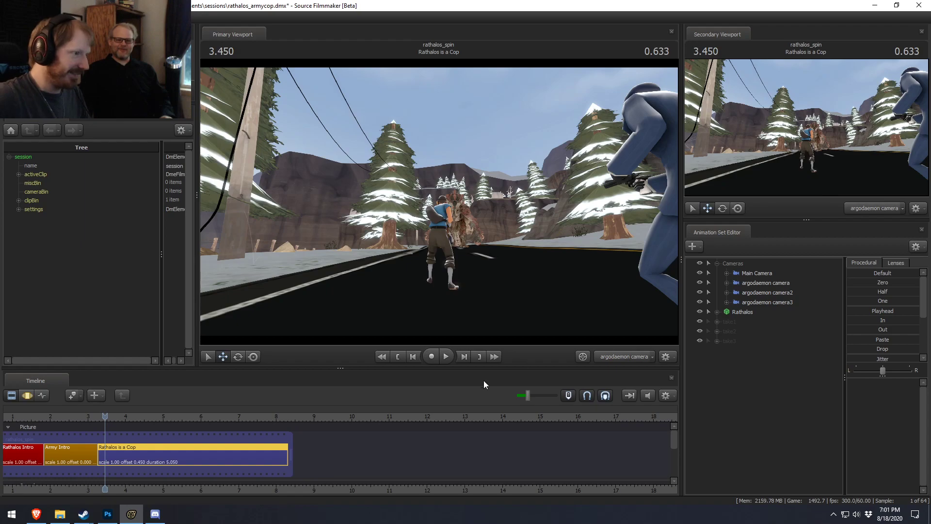
- Enter game mode and change the player class to Sniper
{"action": "left_click_drag", "start_coordinate": [351, 489], "coordinate": [453, 480]}
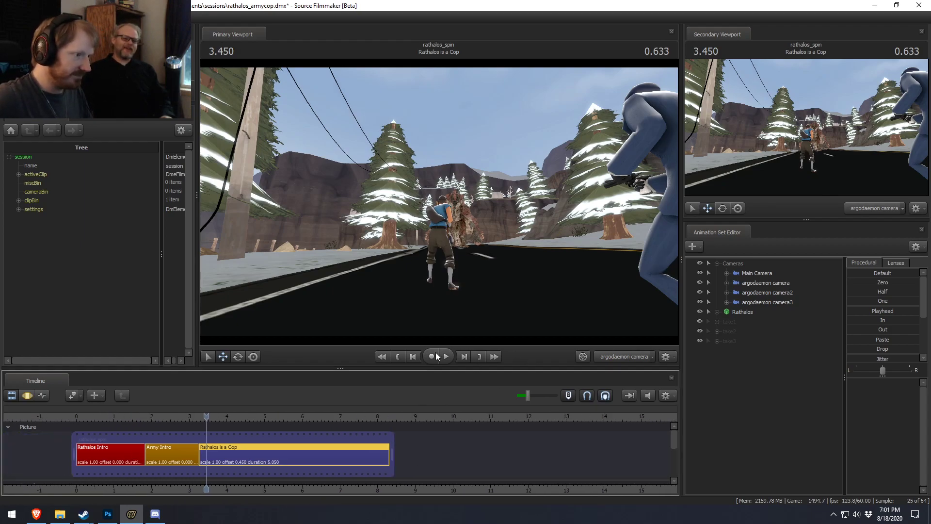
{"action": "key", "text": "F11"}
{"action": "key", "text": "Escape"}
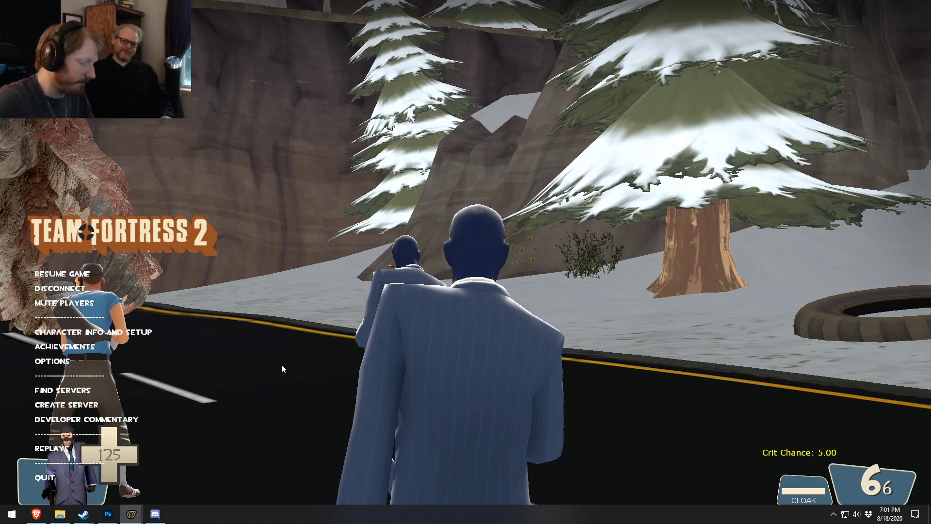
{"action": "key", "text": "Escape"}
{"action": "key", "text": "period"}
{"action": "key", "text": "period"}
{"action": "key", "text": "comma"}
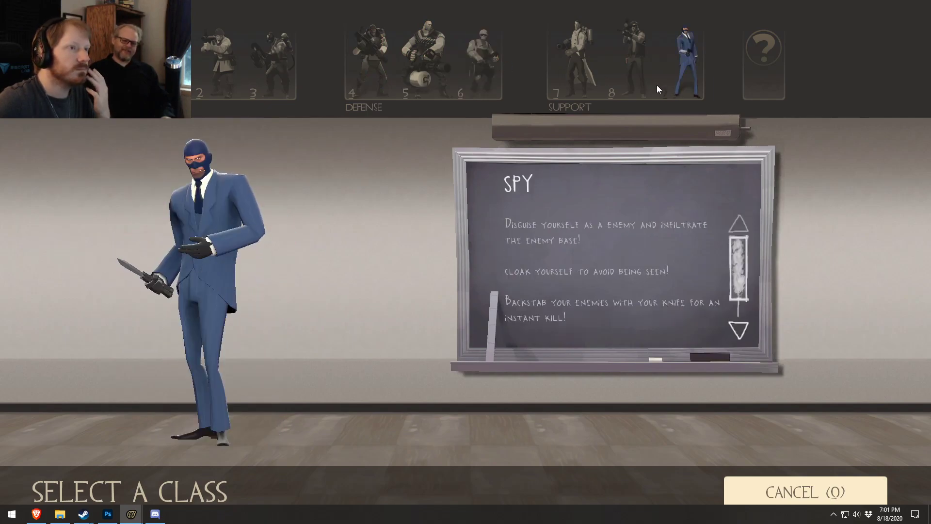
{"action": "left_click", "coordinate": [635, 76]}
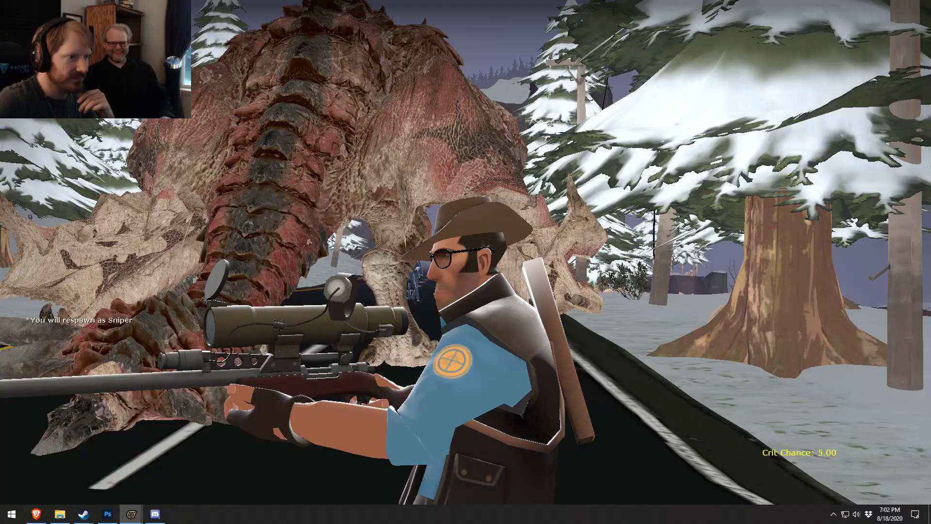
- Walk the Sniper past the Rathalos to the Spies on the road, fire one test shot, and return to the editor
{"action": "scroll", "coordinate": [466, 262], "scroll_direction": "down", "scroll_amount": 2}
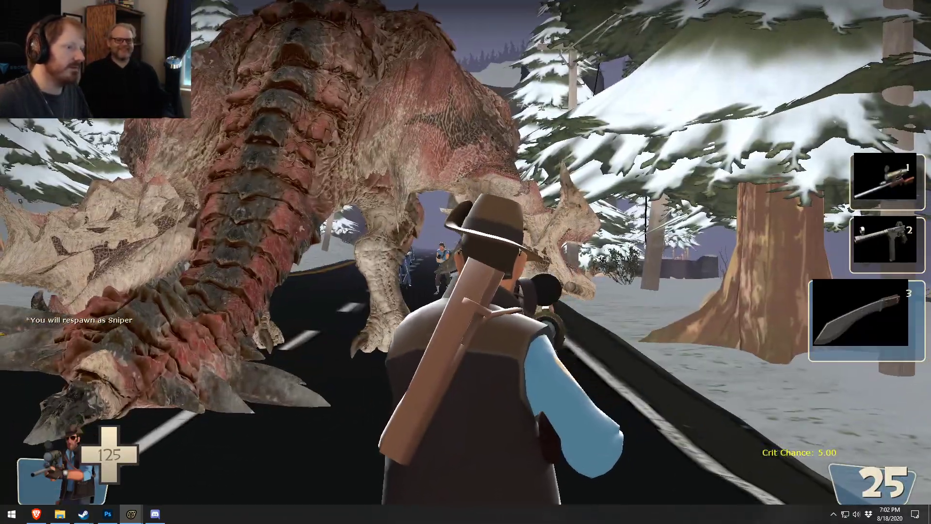
{"action": "key", "text": "w"}
{"action": "key", "text": "w"}
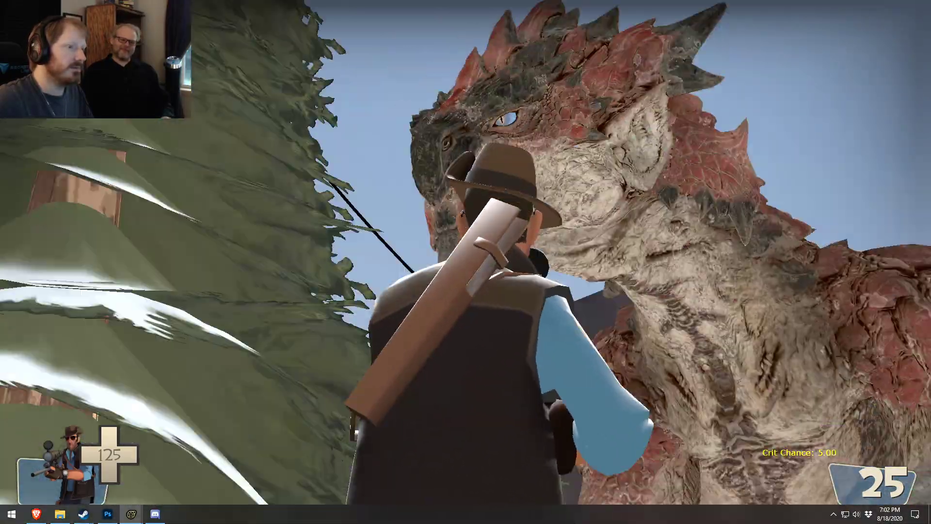
{"action": "key", "text": "w"}
{"action": "key", "text": "w"}
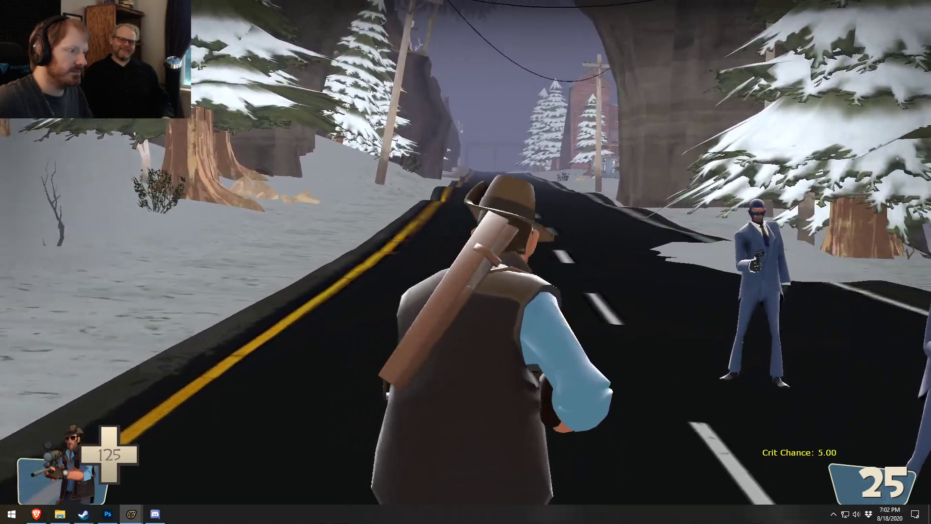
{"action": "key", "text": "w"}
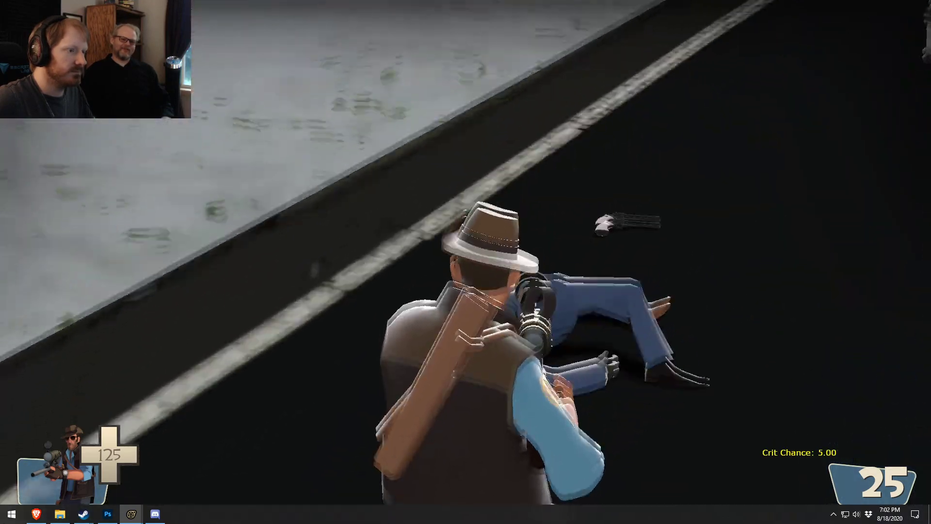
{"action": "left_click", "coordinate": [466, 262]}
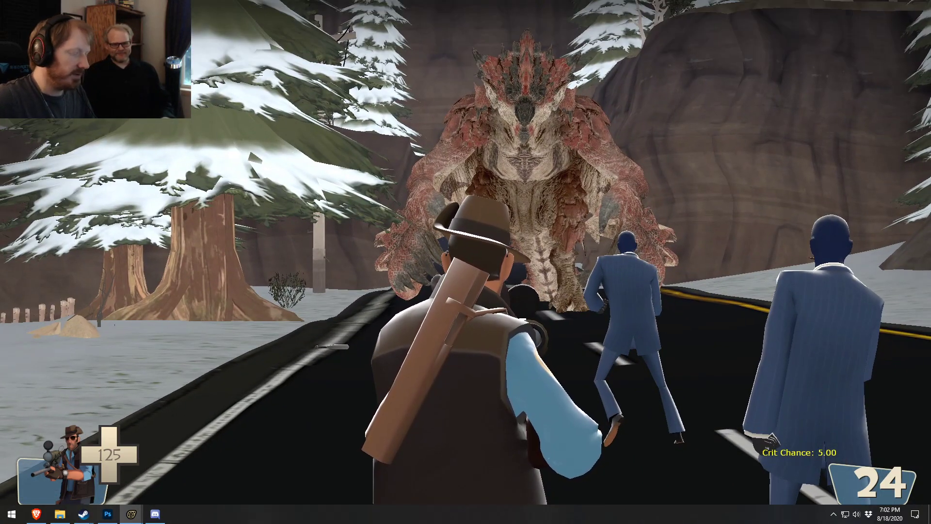
{"action": "key", "text": "F11"}
- Record a third-person game take of the Sniper shooting, starting at the beginning of the "Rathalos is a Cop" shot
{"action": "left_click_drag", "start_coordinate": [206, 415], "coordinate": [199, 415]}
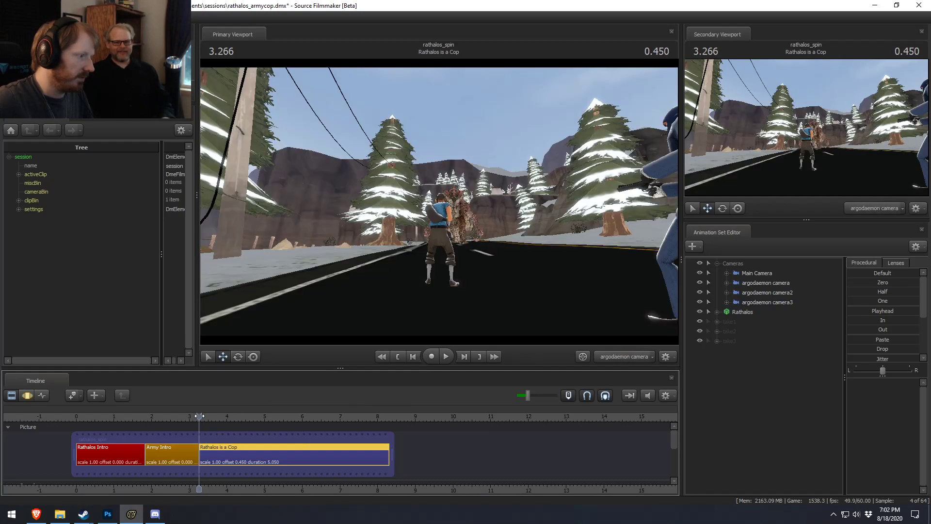
{"action": "left_click", "coordinate": [431, 357]}
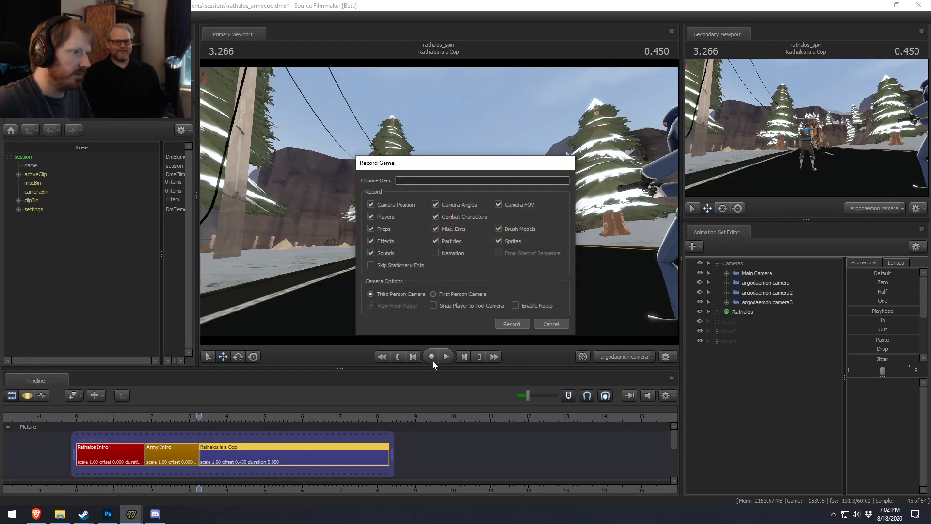
{"action": "left_click", "coordinate": [513, 326]}
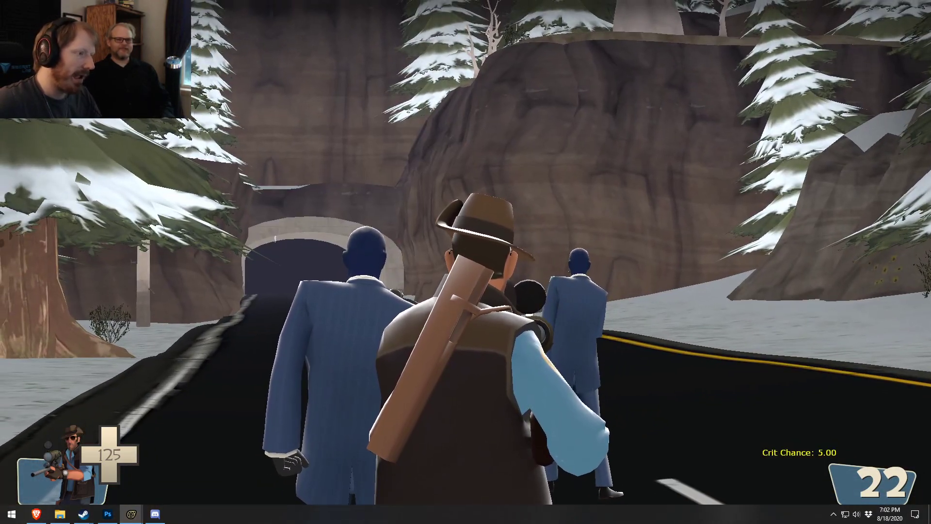
{"action": "key", "text": "Escape"}
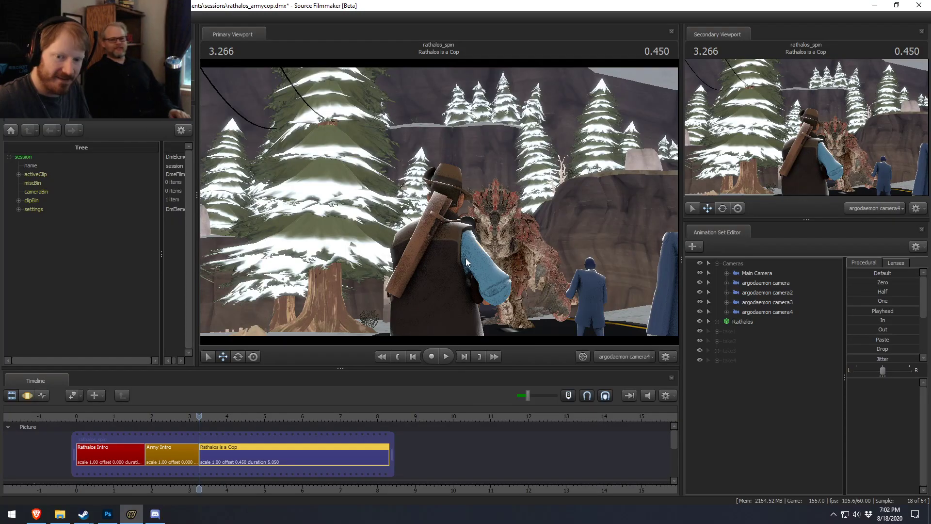
- Try to add a sound clip to the Dialog track following the second voice line
{"action": "left_click", "coordinate": [672, 455]}
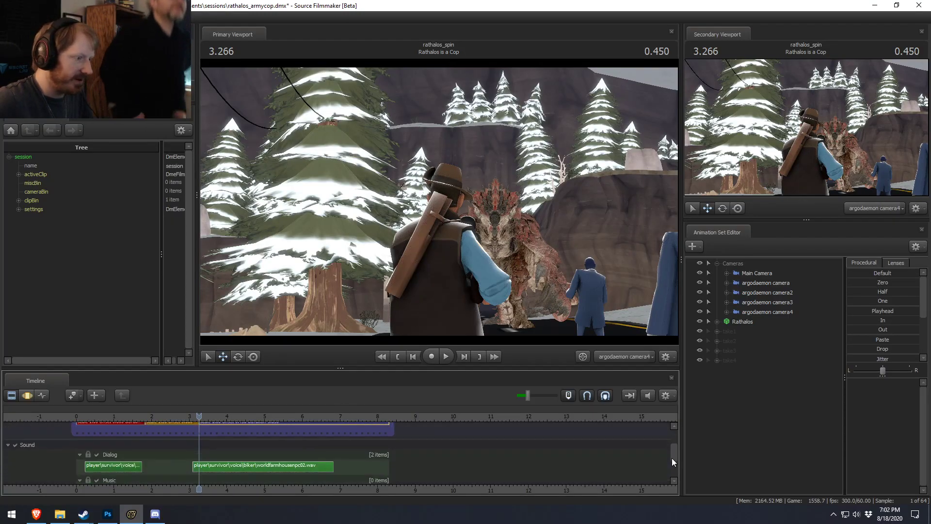
{"action": "scroll", "coordinate": [672, 463], "scroll_direction": "down", "scroll_amount": 3}
{"action": "scroll", "coordinate": [380, 453], "scroll_direction": "up", "scroll_amount": 2}
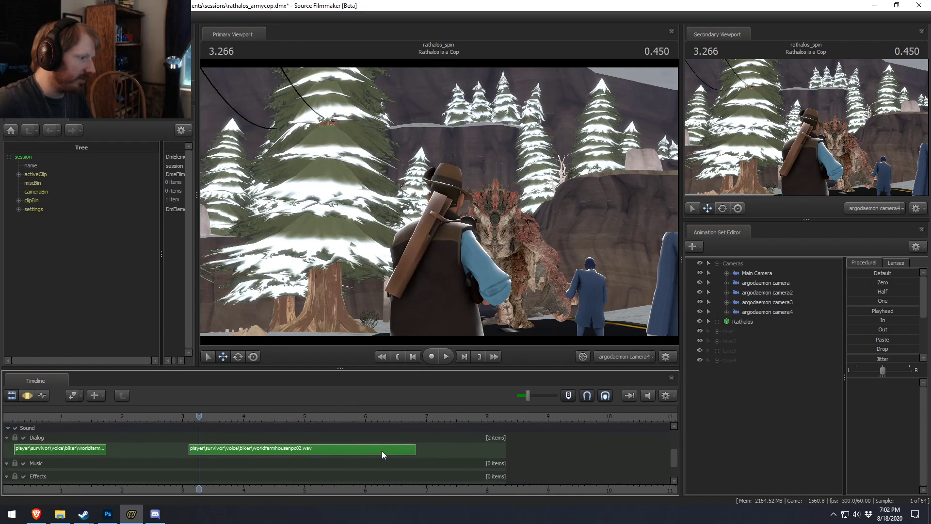
{"action": "scroll", "coordinate": [380, 451], "scroll_direction": "up", "scroll_amount": 1}
{"action": "right_click", "coordinate": [477, 450]}
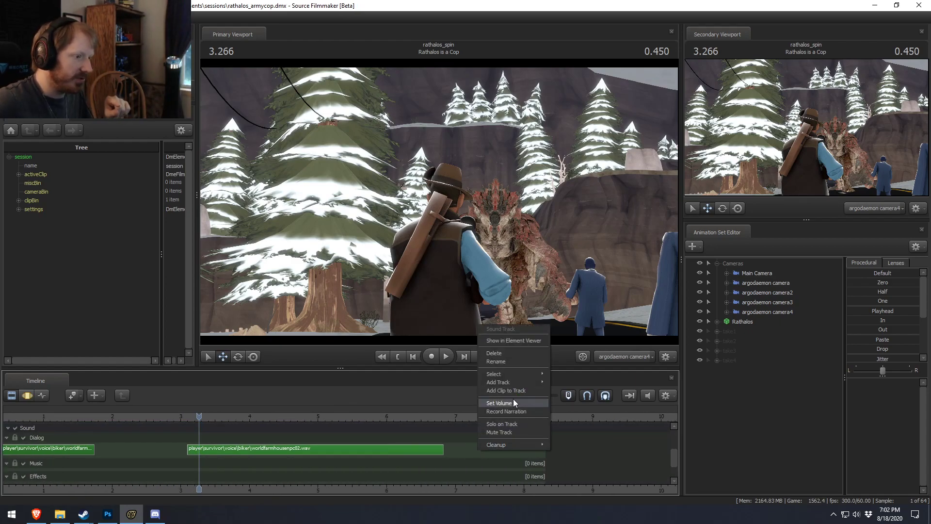
{"action": "left_click", "coordinate": [511, 391]}
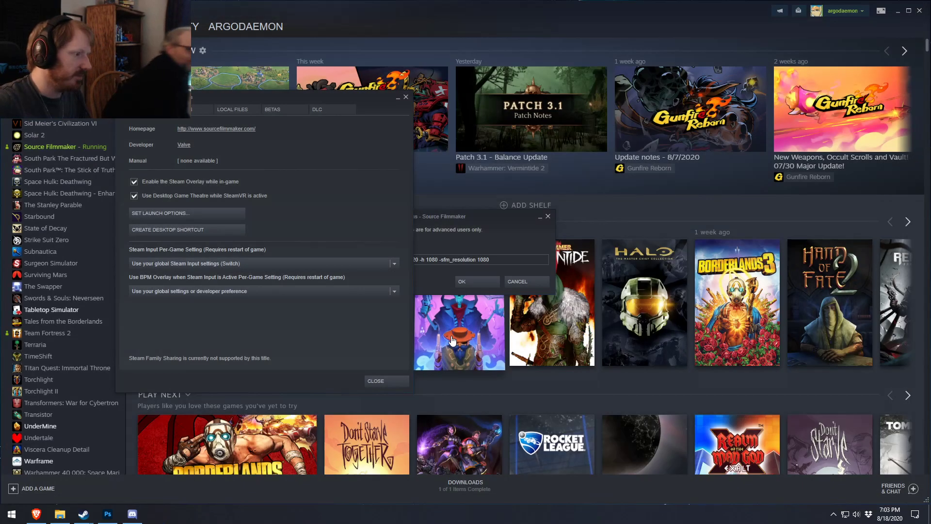
- Dismiss the Source Filmmaker property windows in Steam, relaunch Source Filmmaker, and load the autosaved rathalos_armycop session
{"action": "left_click", "coordinate": [518, 282]}
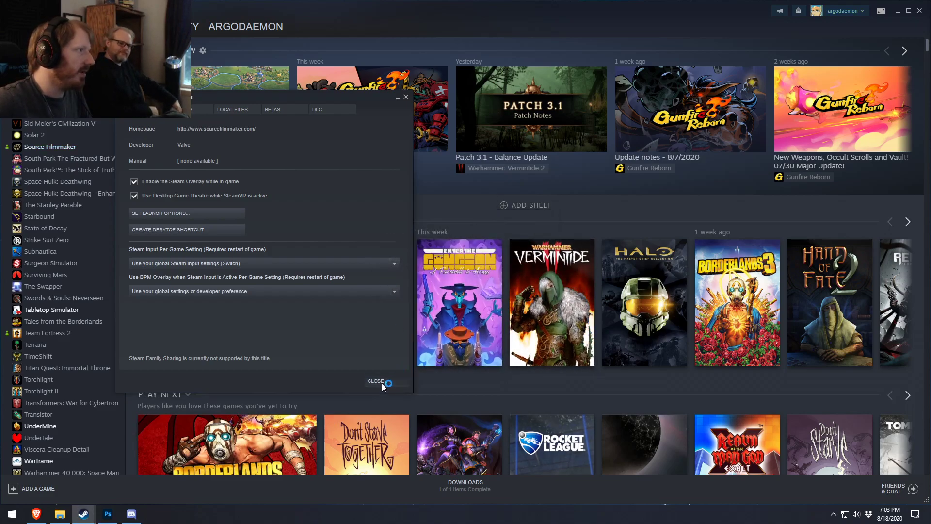
{"action": "left_click", "coordinate": [378, 381]}
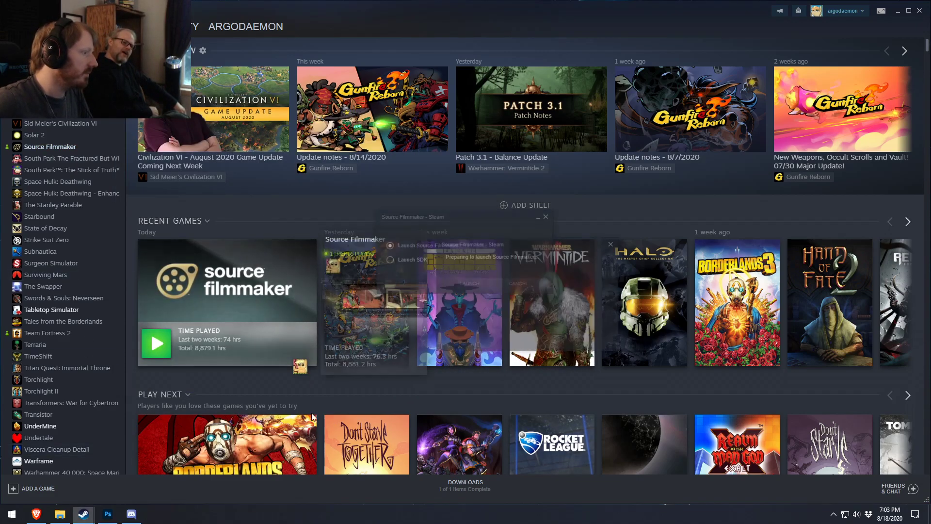
{"action": "left_click", "coordinate": [478, 283]}
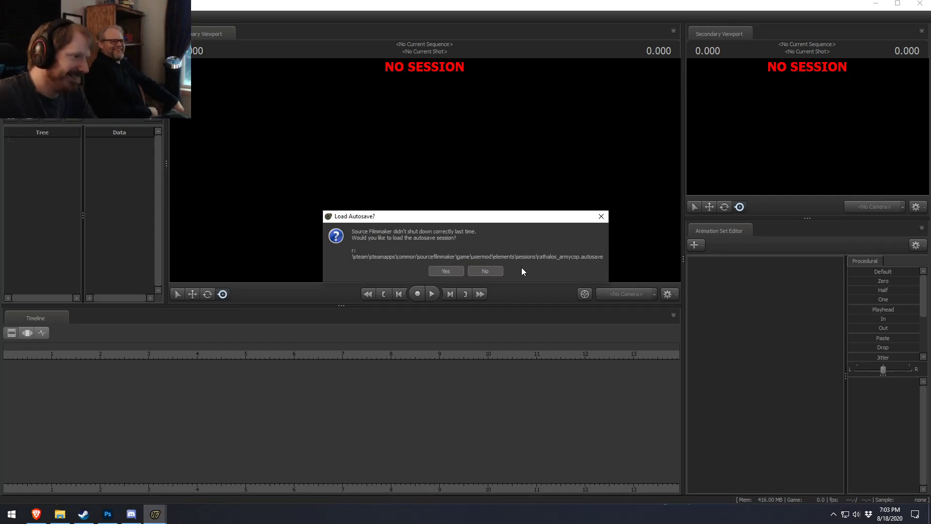
{"action": "left_click", "coordinate": [446, 271]}
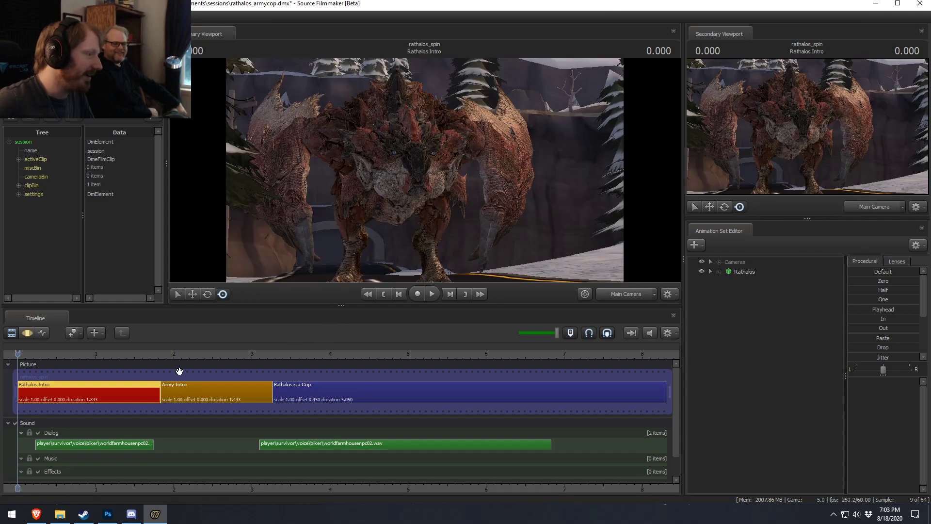
- Turn off scene lighting in the primary viewport and lower the playback volume while the end of the last shot plays
{"action": "right_click", "coordinate": [527, 195]}
{"action": "left_click", "coordinate": [557, 230]}
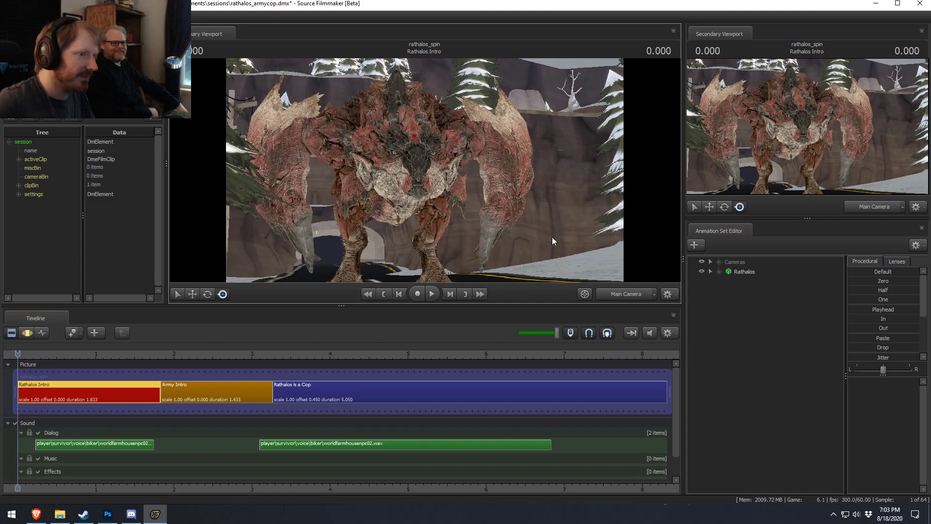
{"action": "scroll", "coordinate": [529, 379], "scroll_direction": "down", "scroll_amount": 3}
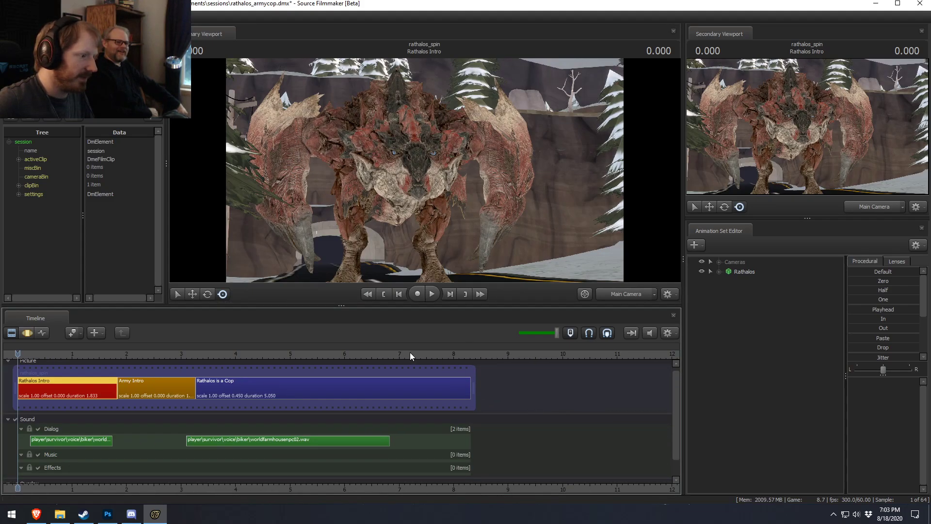
{"action": "left_click_drag", "start_coordinate": [412, 354], "coordinate": [324, 353]}
{"action": "key", "text": "space"}
{"action": "left_click_drag", "start_coordinate": [557, 333], "coordinate": [535, 333]}
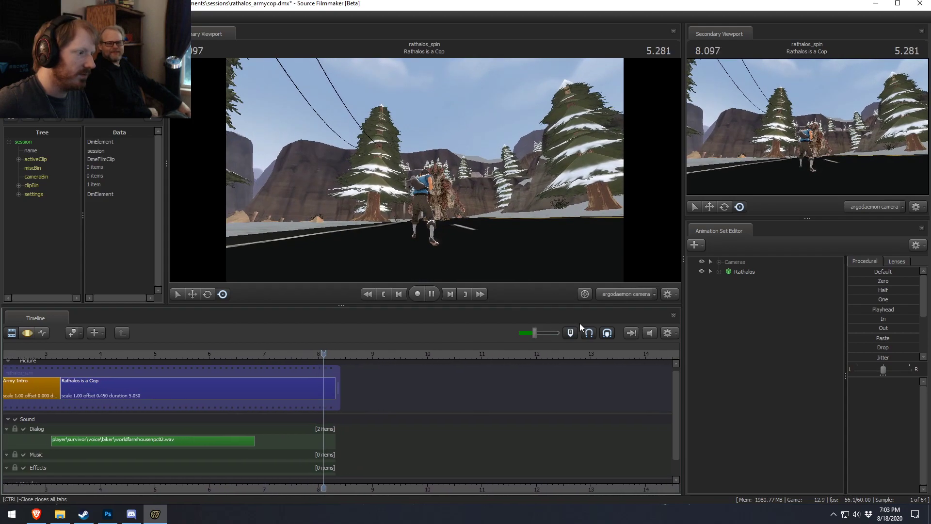
- Start adding a sound clip to the Dialog track and browse the WAV files filtered by "biker"
{"action": "left_click", "coordinate": [235, 354]}
{"action": "right_click", "coordinate": [261, 444]}
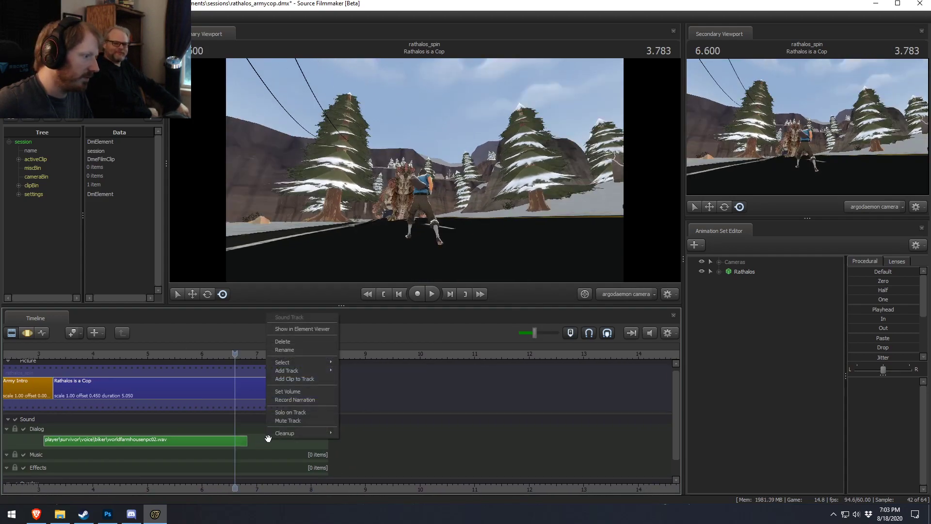
{"action": "left_click", "coordinate": [305, 380]}
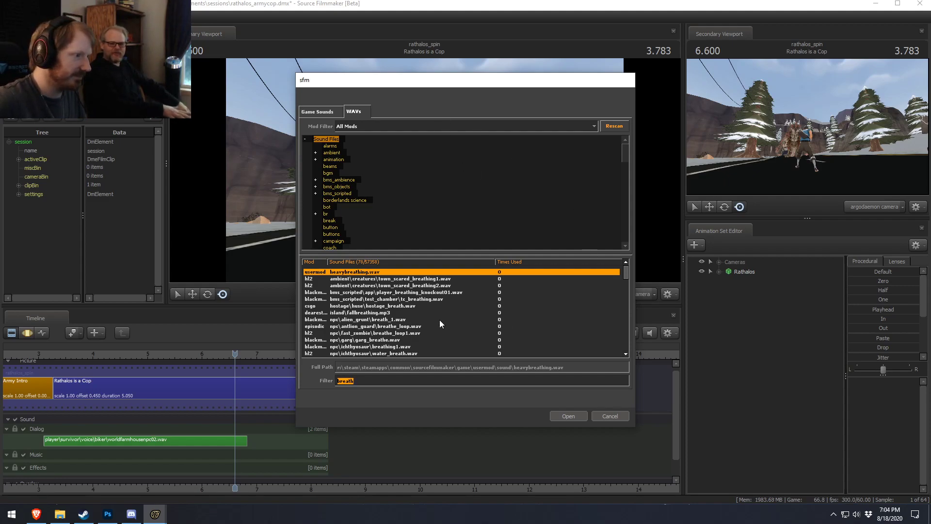
{"action": "type", "text": "biker"}
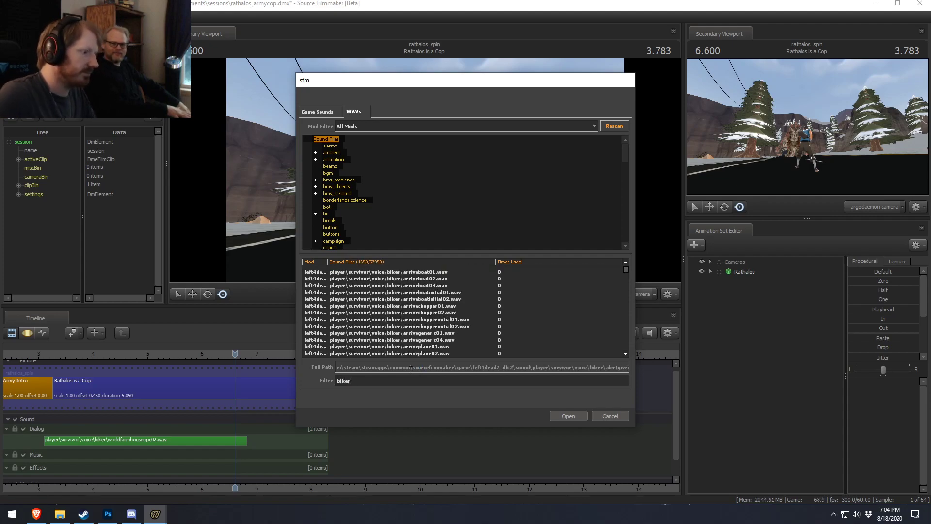
{"action": "left_click_drag", "start_coordinate": [626, 269], "coordinate": [633, 322]}
{"action": "scroll", "coordinate": [521, 334], "scroll_direction": "up", "scroll_amount": 10}
{"action": "scroll", "coordinate": [522, 336], "scroll_direction": "up", "scroll_amount": 10}
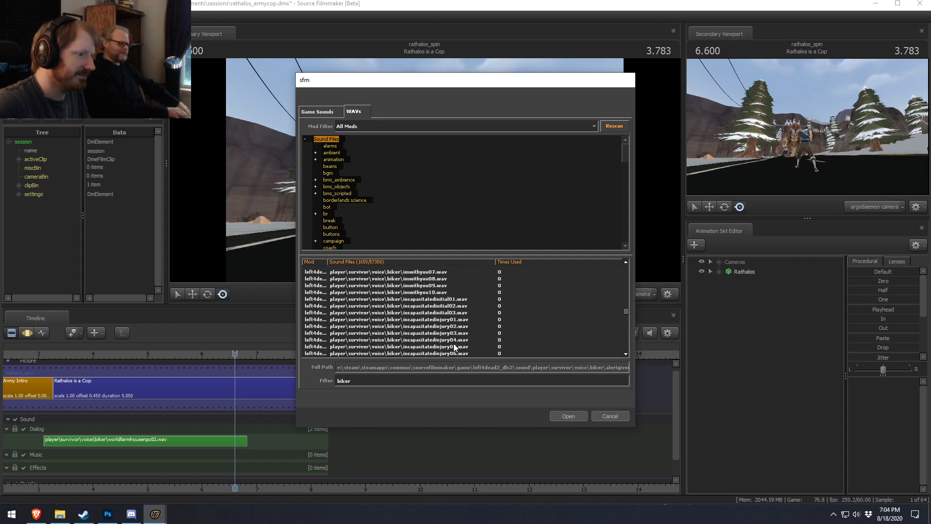
- Check the biker incapacitatedinjury06, 05 and 04 sounds, and add incapacitatedinjury04.wav to the Dialog track
{"action": "scroll", "coordinate": [454, 345], "scroll_direction": "down", "scroll_amount": 1}
{"action": "left_click", "coordinate": [447, 333]}
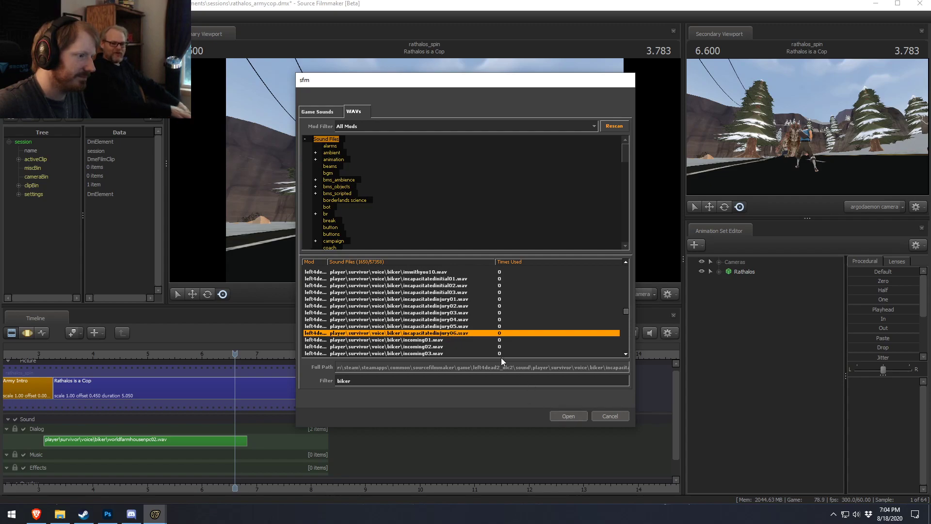
{"action": "left_click", "coordinate": [467, 326]}
{"action": "left_click", "coordinate": [461, 319]}
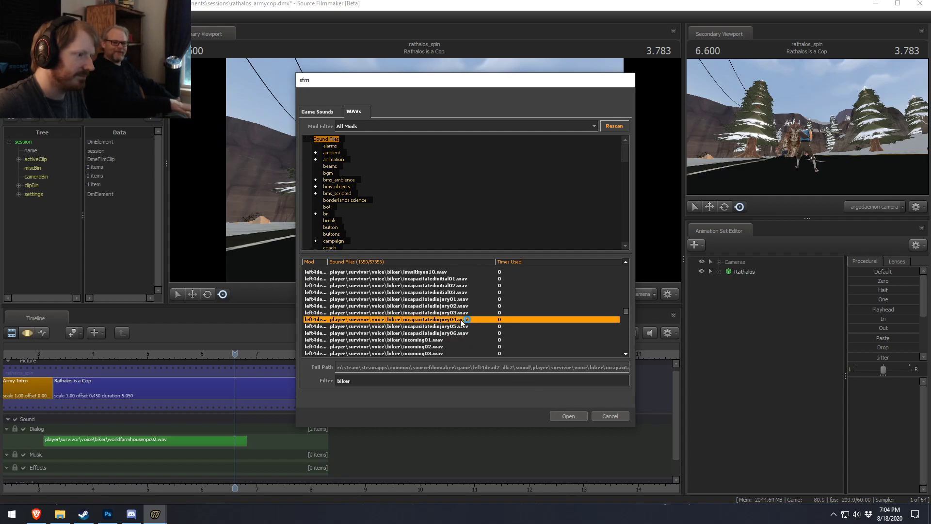
{"action": "left_click", "coordinate": [571, 416]}
- Move the new biker clip to start at about 7.1 s, just after the second voice line, and play it back
{"action": "left_click_drag", "start_coordinate": [268, 452], "coordinate": [301, 459]}
{"action": "left_click", "coordinate": [240, 355]}
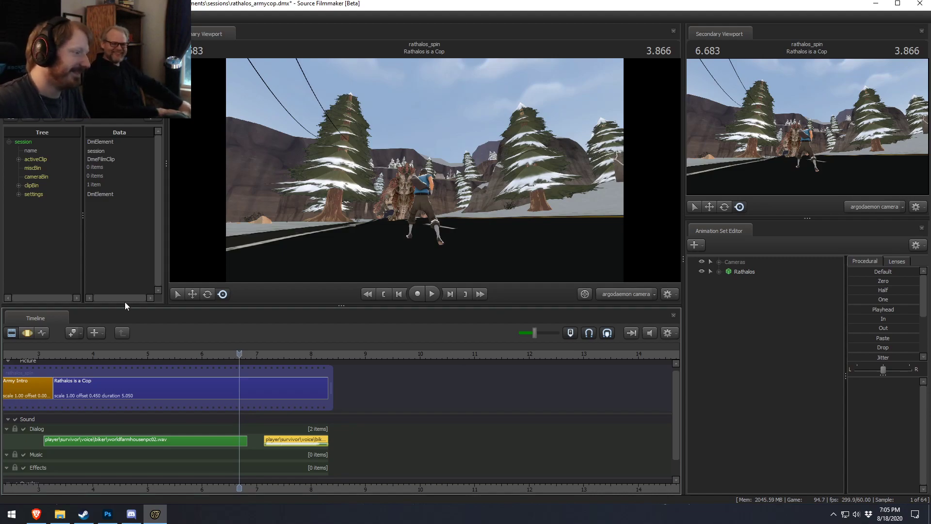
{"action": "left_click", "coordinate": [210, 353]}
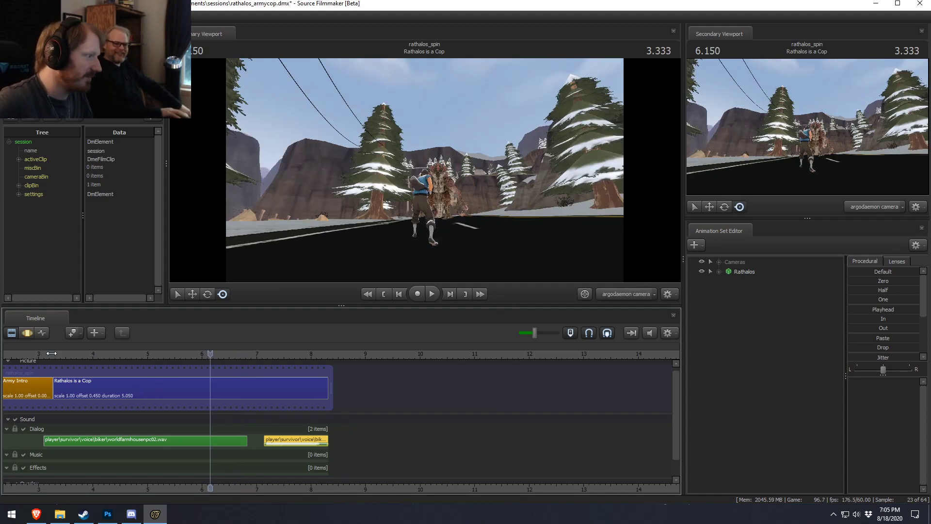
{"action": "key", "text": "space"}
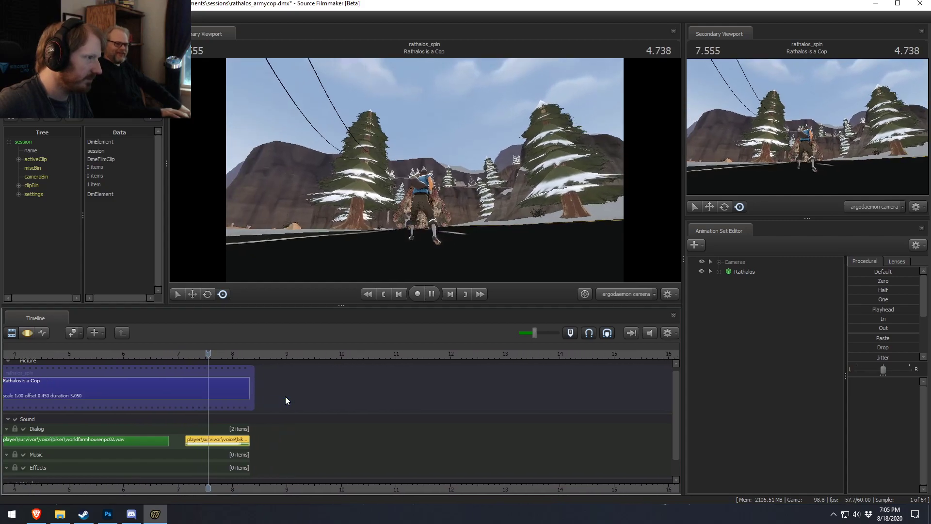
{"action": "key", "text": "space"}
- Replay the dialog from about 5 s and move the new clip earlier to start at about 6.1 s
{"action": "left_click", "coordinate": [32, 354]}
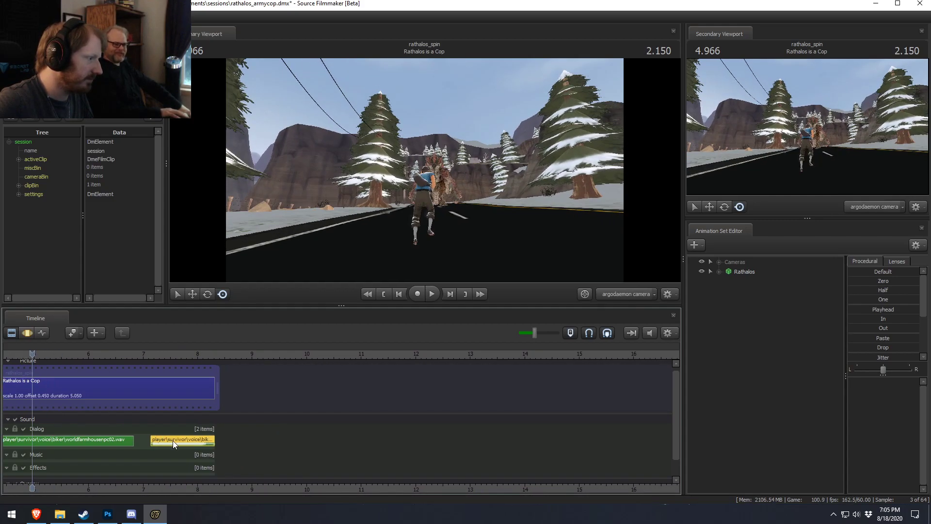
{"action": "key", "text": "space"}
{"action": "middle_click_drag", "start_coordinate": [265, 467], "coordinate": [611, 466]}
{"action": "key", "text": "space"}
{"action": "left_click_drag", "start_coordinate": [475, 441], "coordinate": [426, 444]}
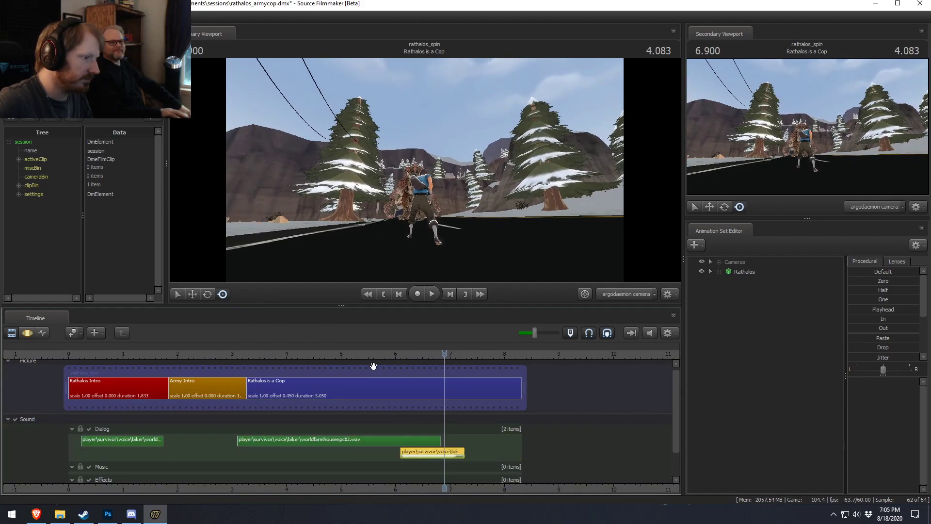
- Shift the new biker clip to start at about 6.6 s, overlapping the second voice line's end, and check its timing
{"action": "left_click", "coordinate": [352, 352]}
{"action": "key", "text": "space"}
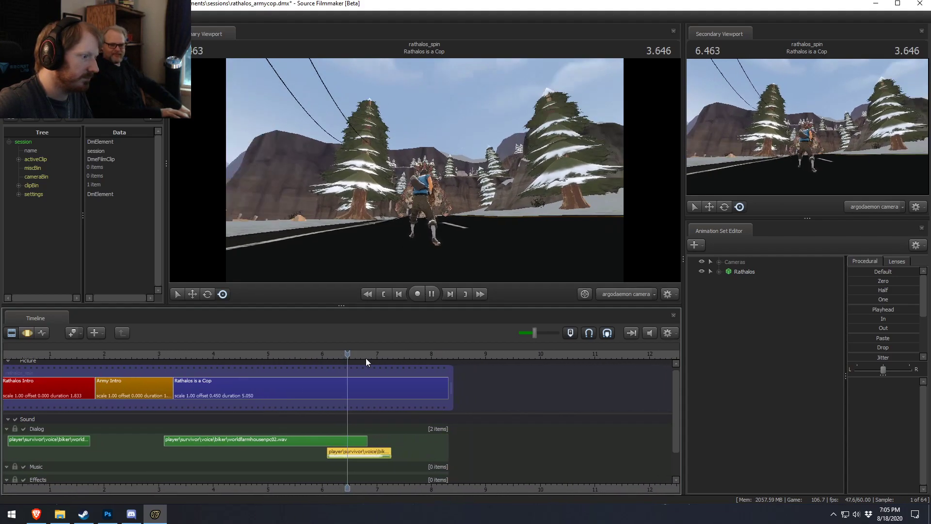
{"action": "key", "text": "space"}
{"action": "left_click_drag", "start_coordinate": [335, 453], "coordinate": [361, 452]}
{"action": "left_click", "coordinate": [261, 352]}
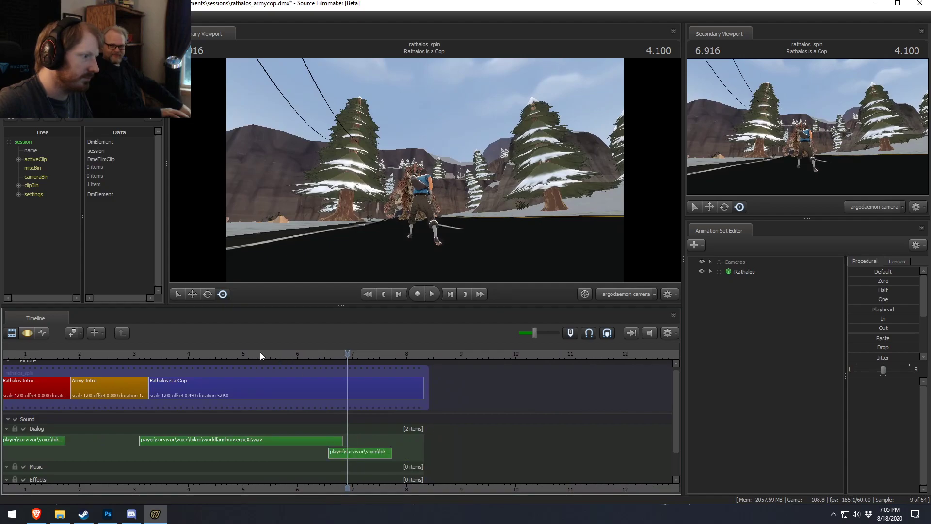
{"action": "left_click", "coordinate": [261, 351]}
{"action": "key", "text": "space"}
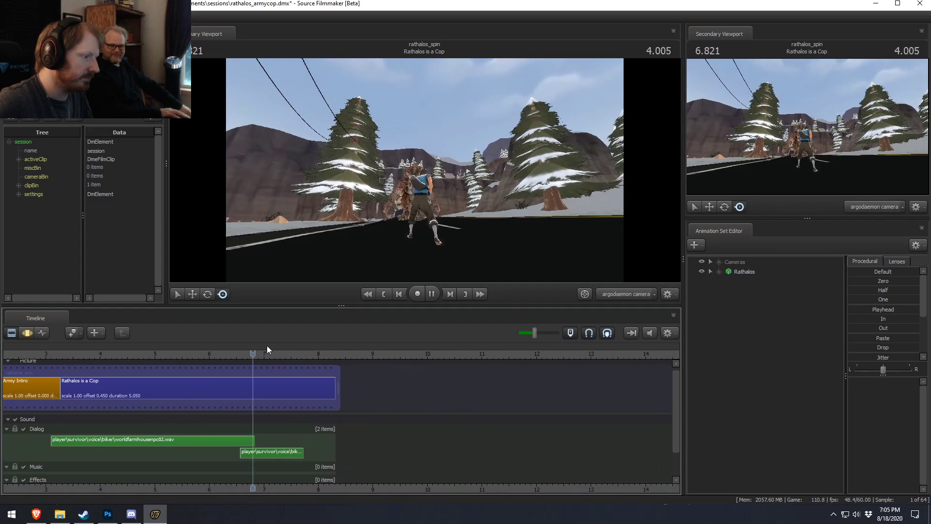
{"action": "key", "text": "space"}
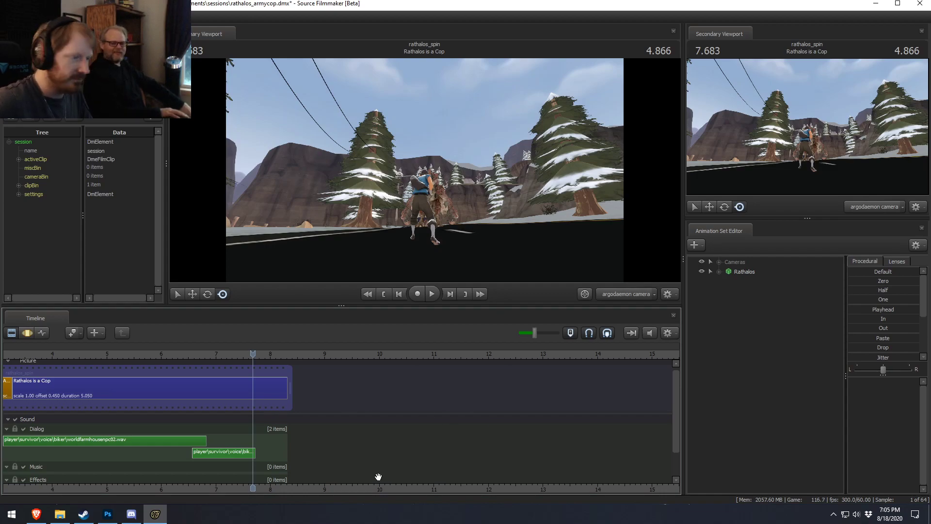
- Trim the end of the "Rathalos is a Cop" shot to a duration of 4.100, checking playback between adjustments
{"action": "left_click_drag", "start_coordinate": [288, 393], "coordinate": [238, 393]}
{"action": "left_click", "coordinate": [184, 354]}
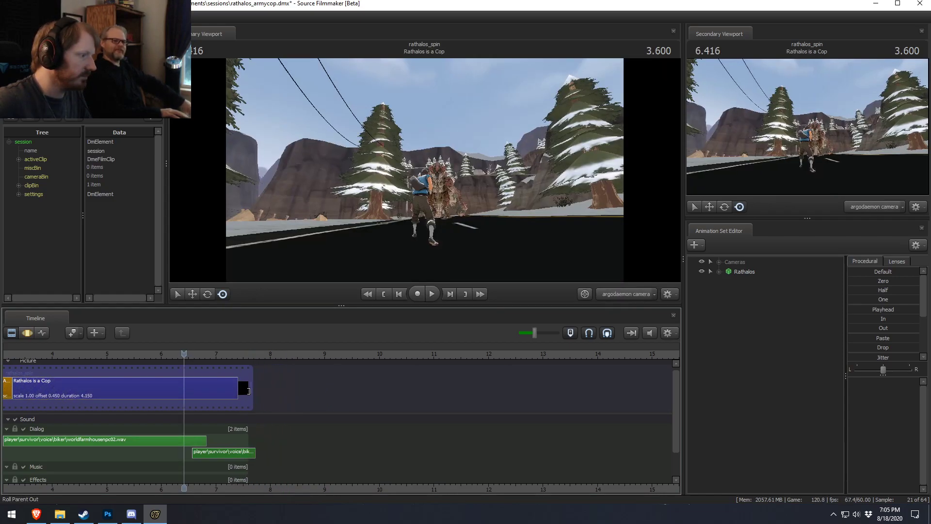
{"action": "key", "text": "space"}
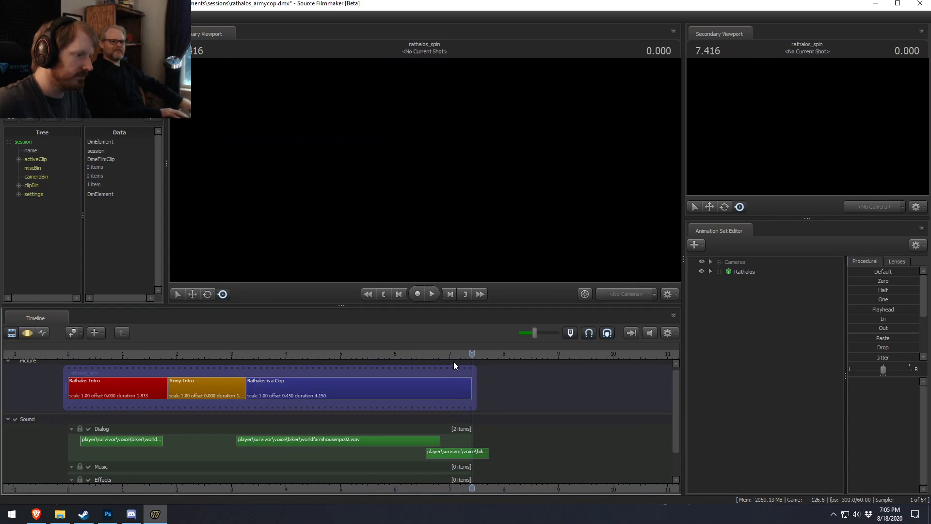
{"action": "left_click_drag", "start_coordinate": [451, 356], "coordinate": [369, 356]}
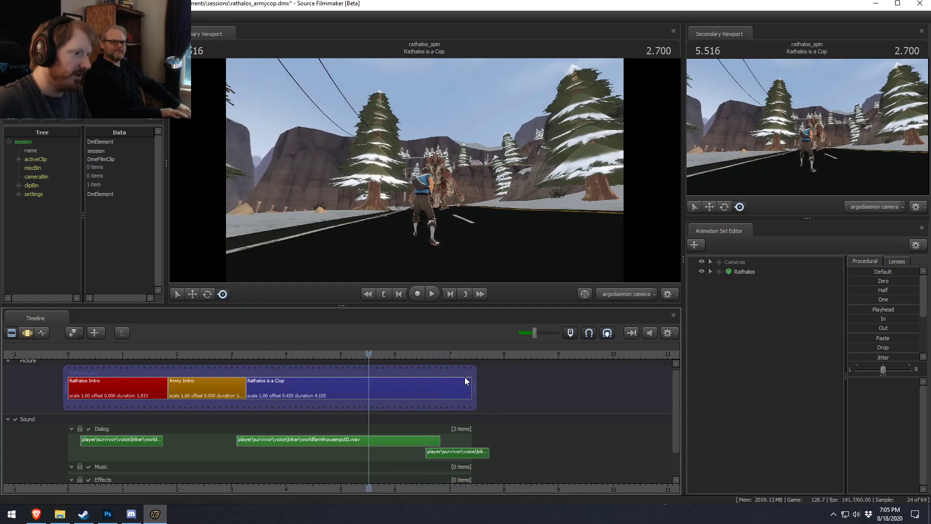
{"action": "mouse_move", "coordinate": [468, 386]}
{"action": "left_mouse_down"}
{"action": "mouse_move", "coordinate": [518, 385]}
{"action": "mouse_move", "coordinate": [464, 386]}
{"action": "left_mouse_up"}
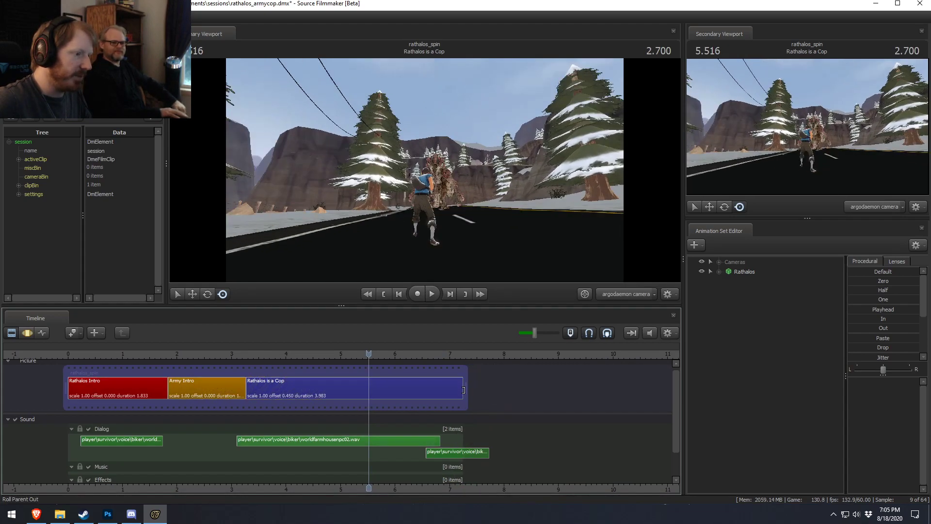
{"action": "key", "text": "space"}
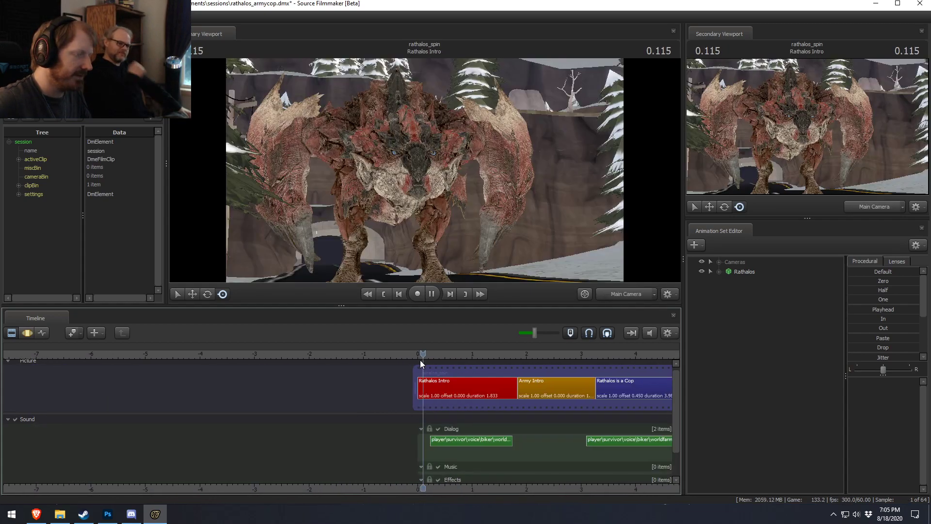
{"action": "key", "text": "space"}
{"action": "middle_click_drag", "start_coordinate": [514, 463], "coordinate": [111, 456]}
{"action": "mouse_move", "coordinate": [380, 387]}
{"action": "left_mouse_down"}
{"action": "mouse_move", "coordinate": [436, 386]}
{"action": "mouse_move", "coordinate": [365, 390]}
{"action": "left_mouse_up"}
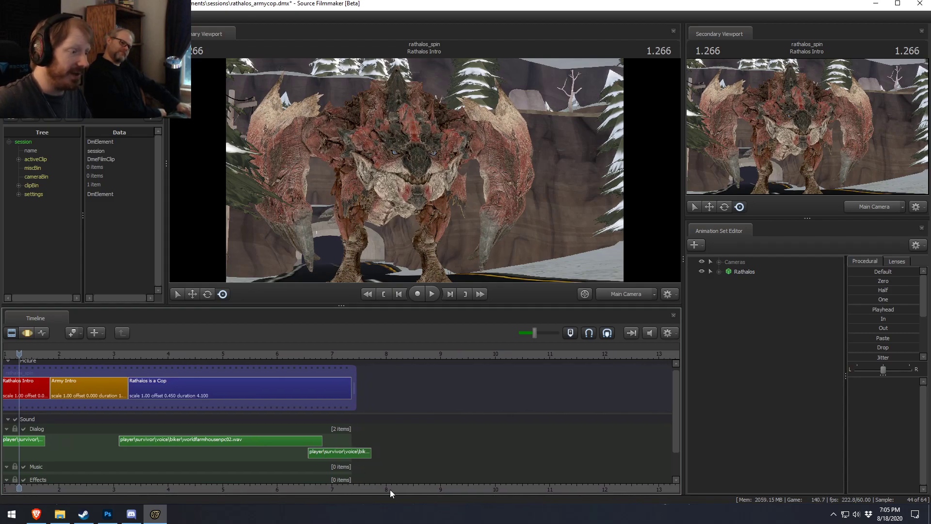
- Trim the new biker clip to end with the "Rathalos is a Cop" shot, and enlarge the primary viewport area above the timeline
{"action": "middle_click_drag", "start_coordinate": [391, 489], "coordinate": [449, 485]}
{"action": "left_click_drag", "start_coordinate": [445, 452], "coordinate": [426, 452]}
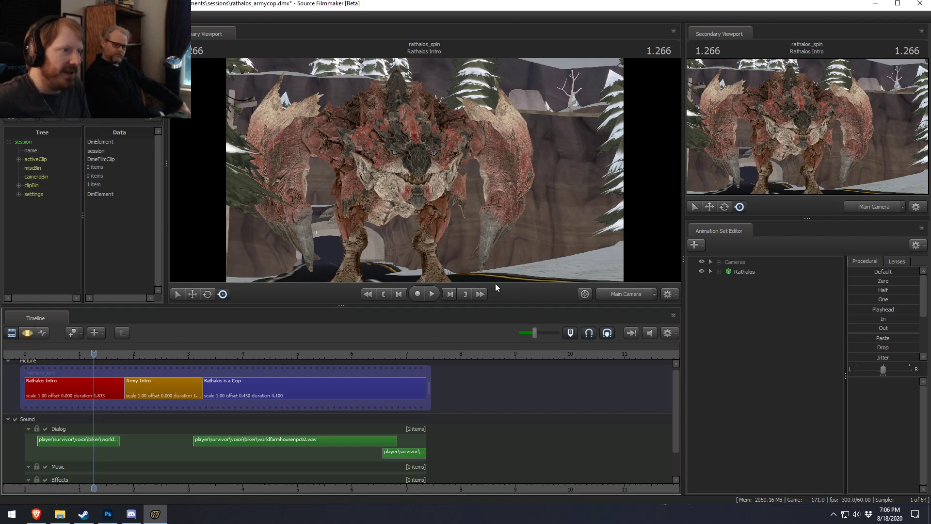
{"action": "left_click_drag", "start_coordinate": [472, 306], "coordinate": [478, 379]}
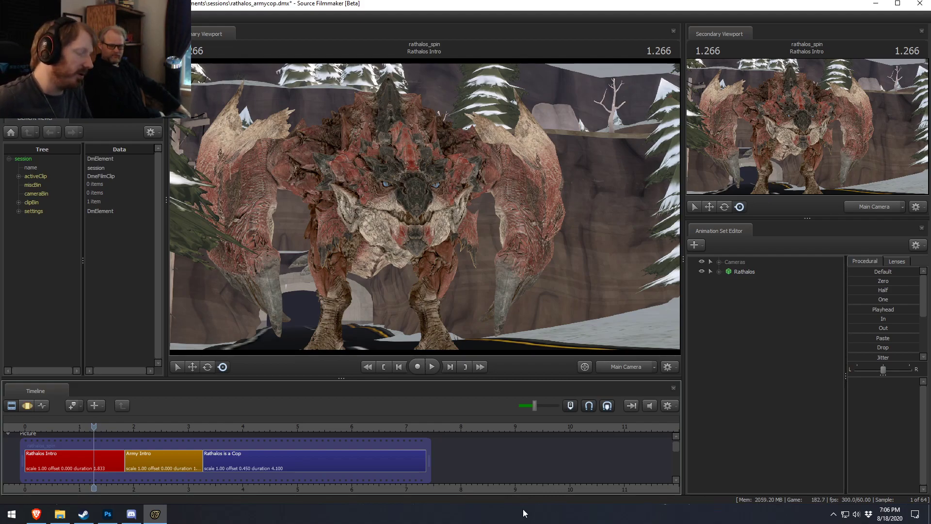
{"action": "middle_click_drag", "start_coordinate": [502, 492], "coordinate": [644, 495]}
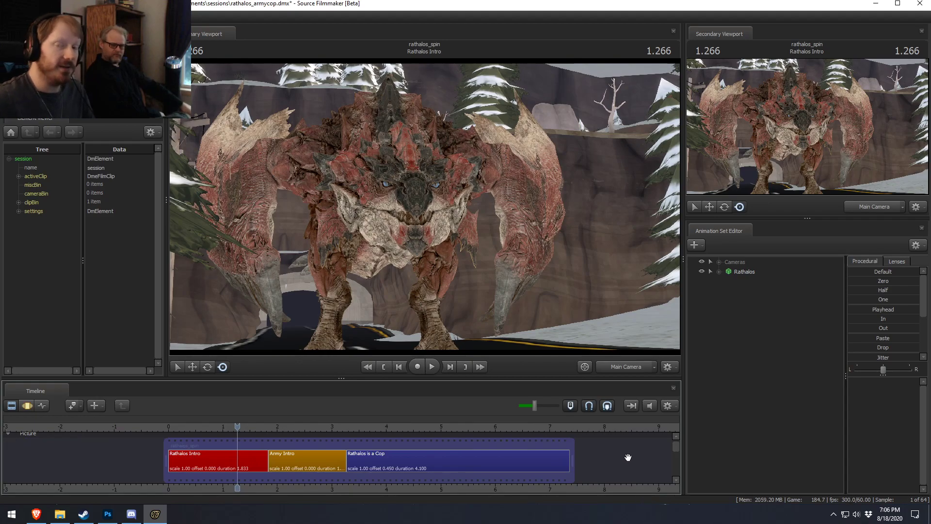
- Play the sequence from its start through the two intro shots into the "Rathalos is a Cop" shot
{"action": "left_click", "coordinate": [171, 430]}
{"action": "left_click_drag", "start_coordinate": [186, 430], "coordinate": [197, 427]}
{"action": "left_click", "coordinate": [204, 429]}
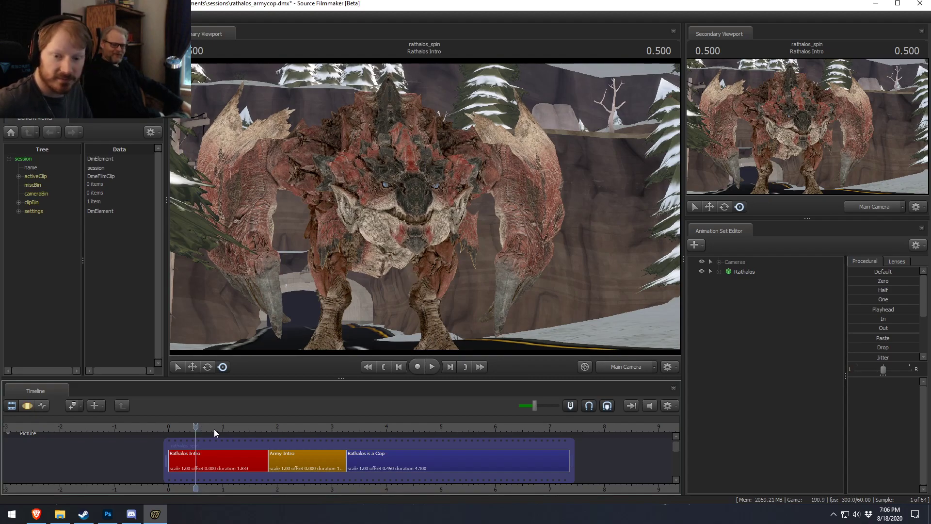
{"action": "left_click", "coordinate": [170, 427]}
{"action": "left_click_drag", "start_coordinate": [170, 427], "coordinate": [168, 427]}
{"action": "key", "text": "space"}
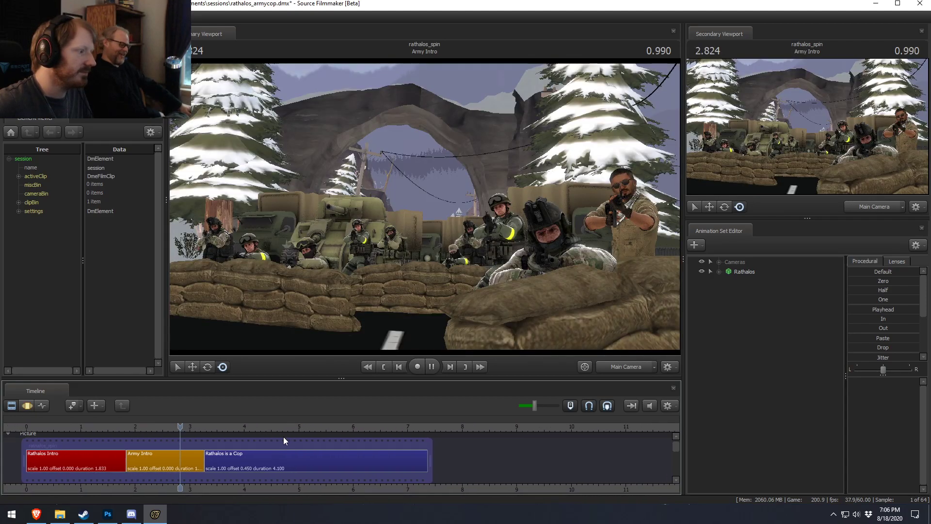
{"action": "key", "text": "space"}
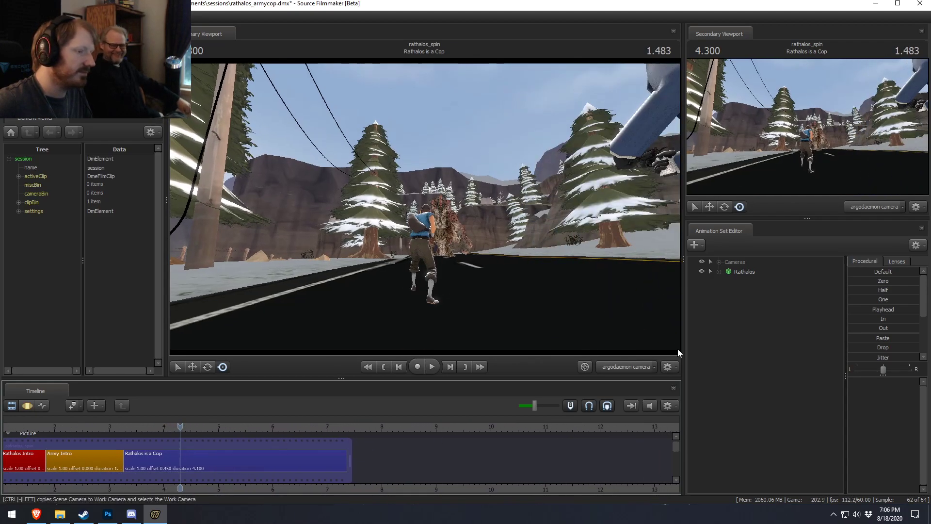
- Switch the "Rathalos is a Cop" shot back to Main Camera and bring the whole sequence into the timeline view
{"action": "left_click", "coordinate": [666, 367]}
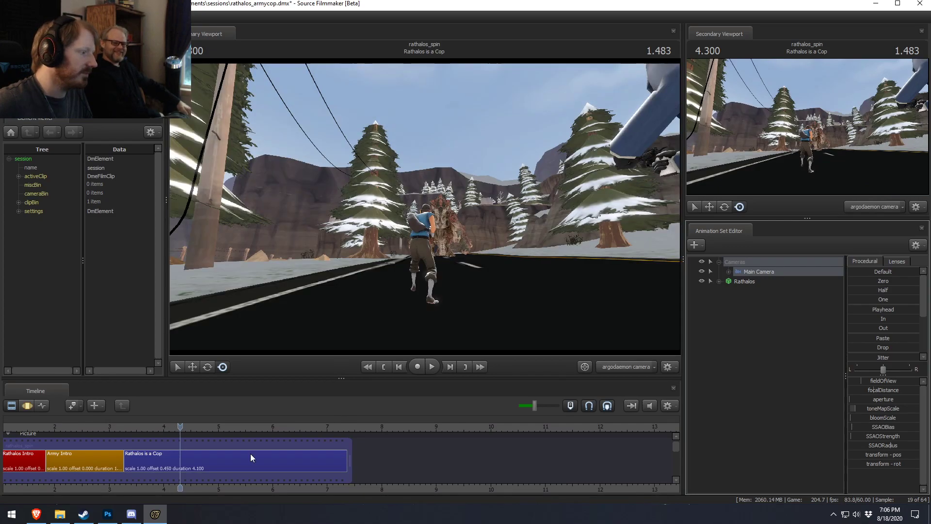
{"action": "left_click", "coordinate": [253, 456]}
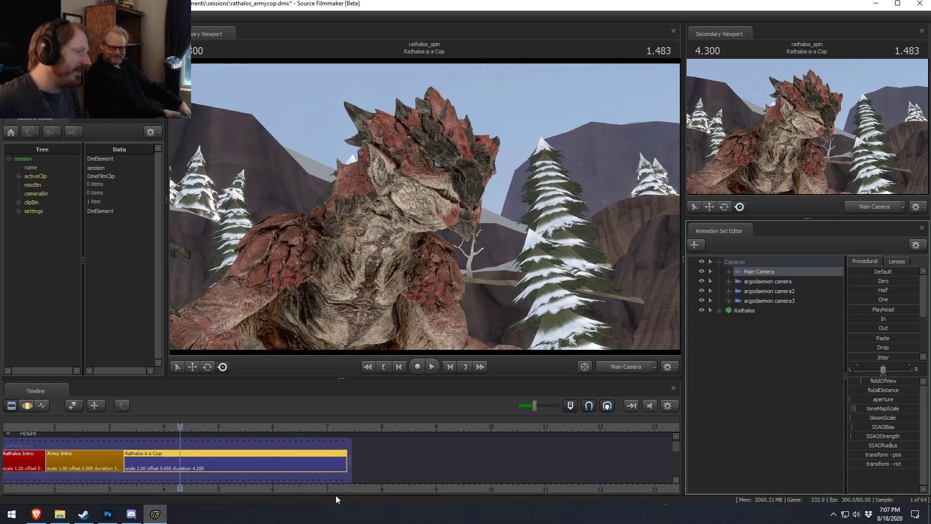
{"action": "middle_click_drag", "start_coordinate": [326, 459], "coordinate": [551, 454]}
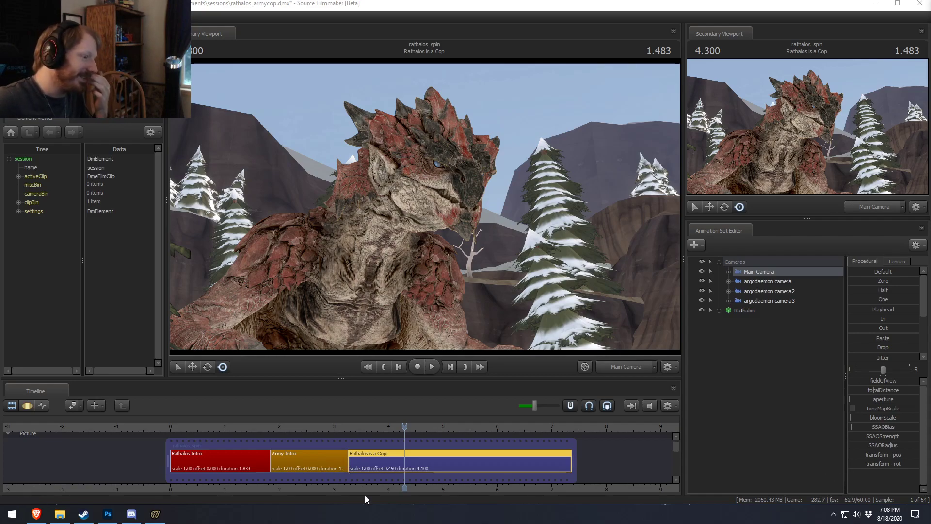
- Play the beginning of "Rathalos is a Cop", stop at 3.550, and examine Rathalos's head up close with the work camera
{"action": "left_click", "coordinate": [349, 427]}
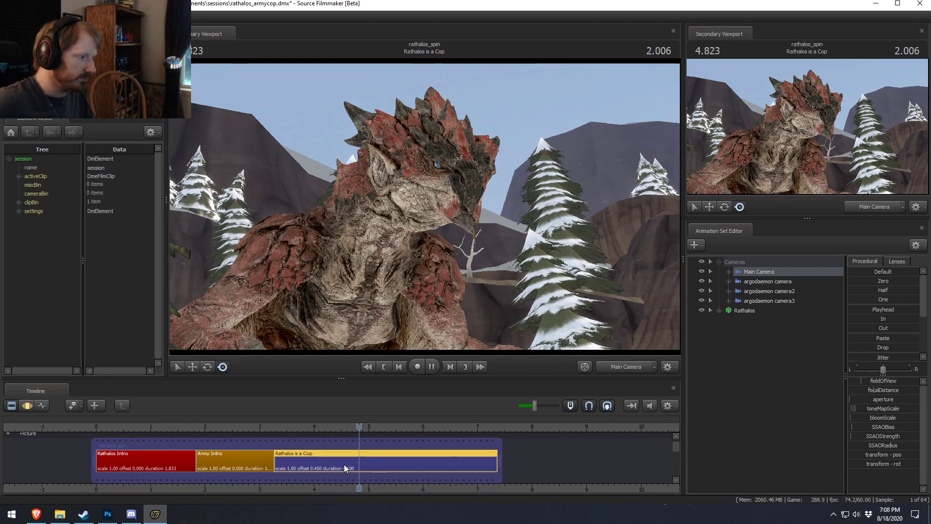
{"action": "left_click", "coordinate": [270, 436]}
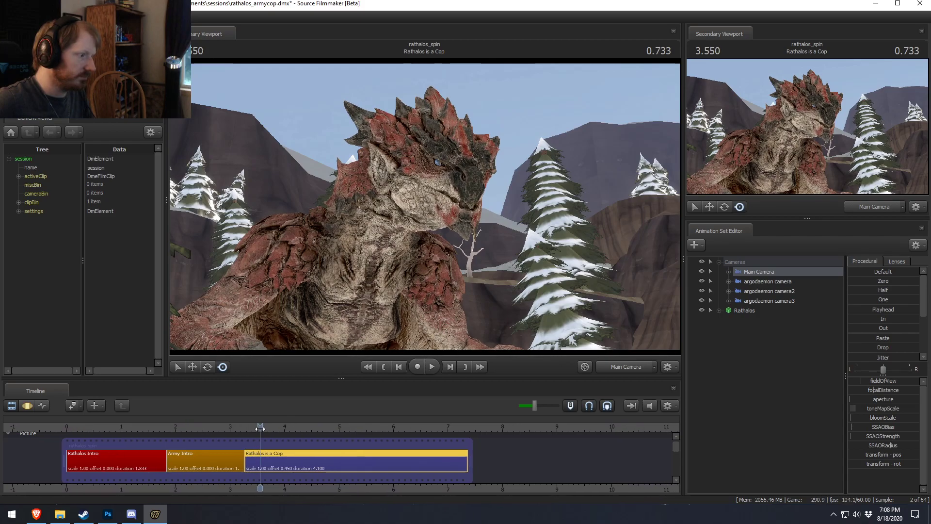
{"action": "left_click", "coordinate": [626, 367]}
{"action": "left_click_drag", "start_coordinate": [533, 271], "coordinate": [532, 238]}
{"action": "key", "text": "s"}
{"action": "left_click_drag", "start_coordinate": [427, 214], "coordinate": [424, 206]}
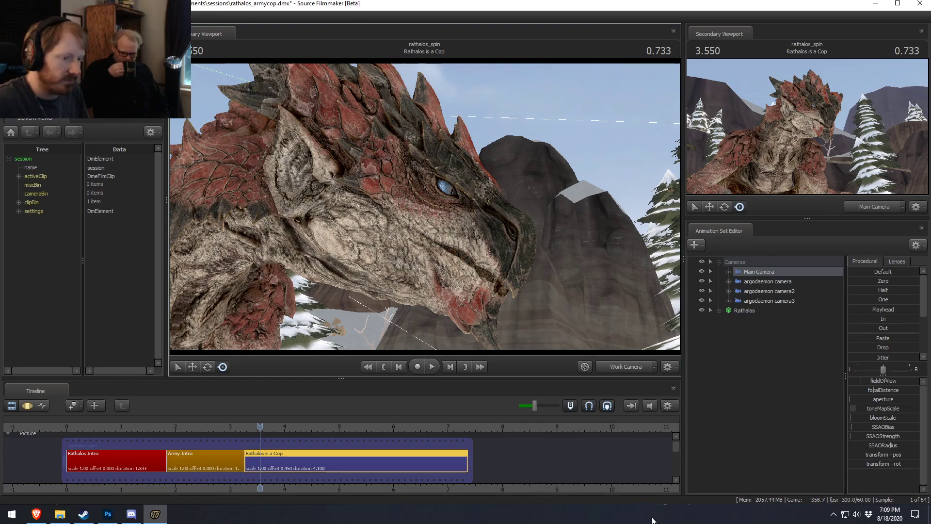
- Move the playhead to 3.400, near the start of the "Rathalos is a Cop" shot, with the window maximized
{"action": "left_click", "coordinate": [898, 3]}
{"action": "middle_click_drag", "start_coordinate": [278, 469], "coordinate": [229, 465]}
{"action": "left_click_drag", "start_coordinate": [210, 439], "coordinate": [282, 457]}
{"action": "left_click", "coordinate": [195, 430]}
{"action": "left_click_drag", "start_coordinate": [195, 430], "coordinate": [202, 436]}
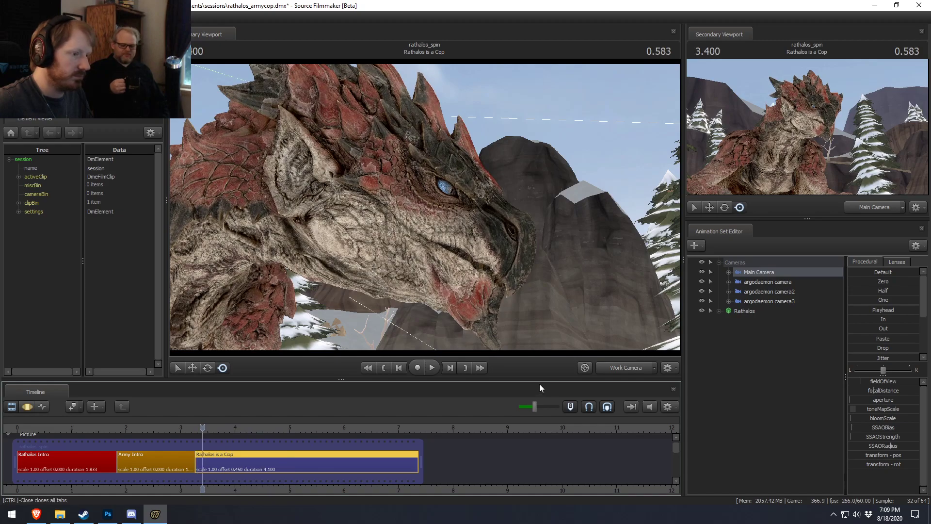
- Select the full time range in the Motion Editor and pull the work camera back to see Main Camera's frame around Rathalos
{"action": "middle_click", "coordinate": [623, 368]}
{"action": "key", "text": "F3"}
{"action": "scroll", "coordinate": [245, 478], "scroll_direction": "up", "scroll_amount": 1}
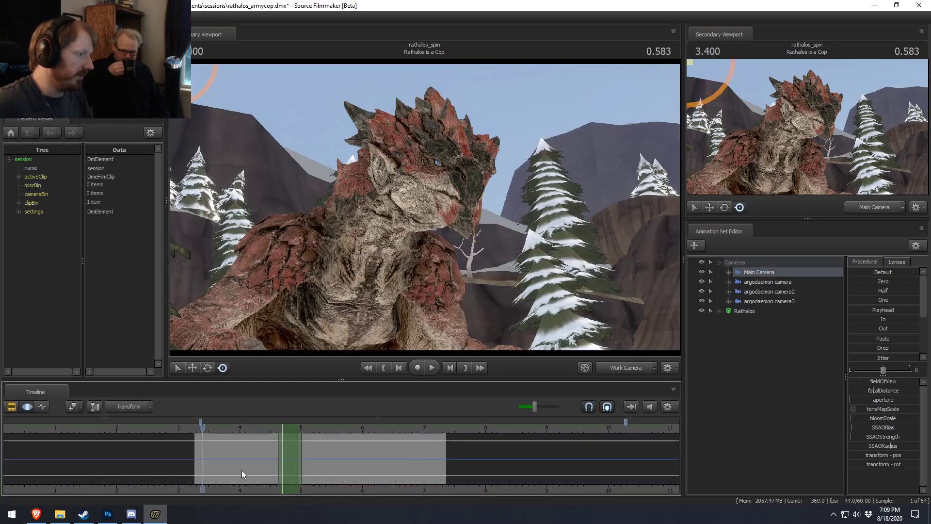
{"action": "key", "text": "ctrl+a"}
{"action": "middle_click", "coordinate": [623, 367]}
{"action": "left_click_drag", "start_coordinate": [558, 311], "coordinate": [425, 208]}
{"action": "key", "text": "s"}
- Delete the three extra argodaemon camera animation sets, keeping only Main Camera and Rathalos
{"action": "left_click_drag", "start_coordinate": [778, 300], "coordinate": [776, 285]}
{"action": "right_click", "coordinate": [775, 285]}
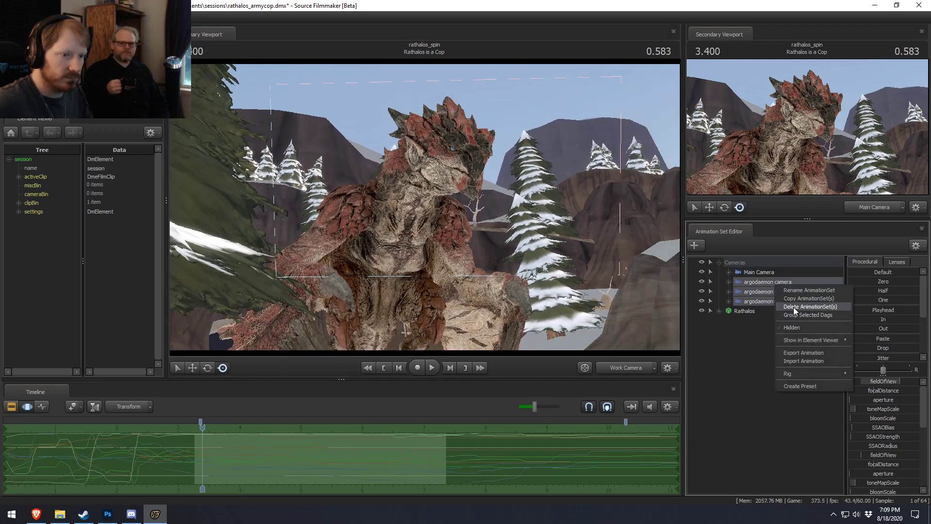
{"action": "left_click", "coordinate": [794, 307]}
- Return to the Clip Editor, play the "Rathalos is a Cop" shot, and park the playhead at 4.216
{"action": "key", "text": "F2"}
{"action": "key", "text": "space"}
{"action": "left_click", "coordinate": [346, 427]}
{"action": "key", "text": "space"}
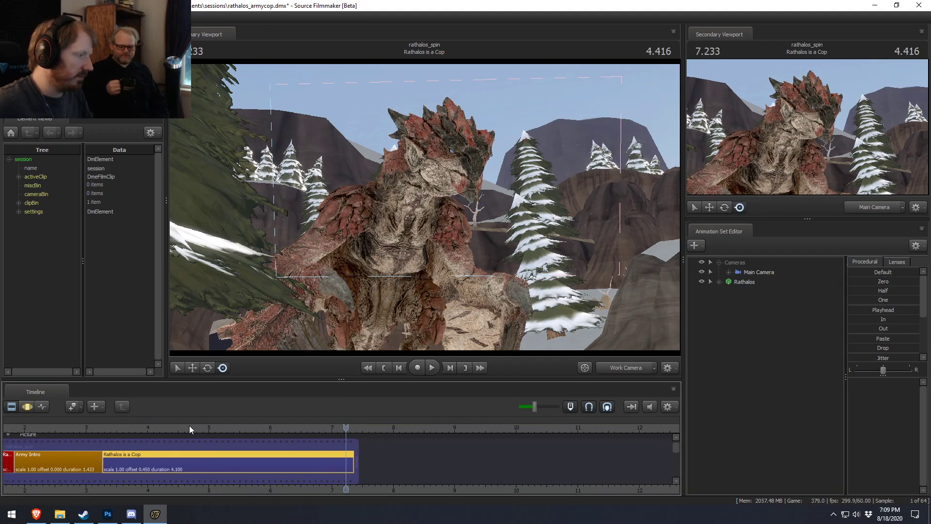
{"action": "left_click", "coordinate": [161, 427]}
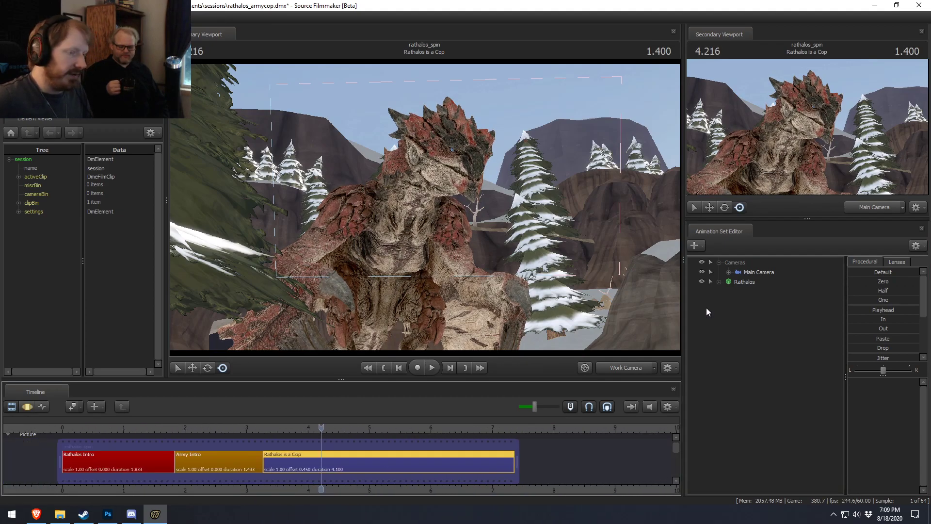
- Look through the animation files available for import onto Rathalos and close the list without importing any
{"action": "left_click", "coordinate": [729, 273]}
{"action": "left_click", "coordinate": [736, 280]}
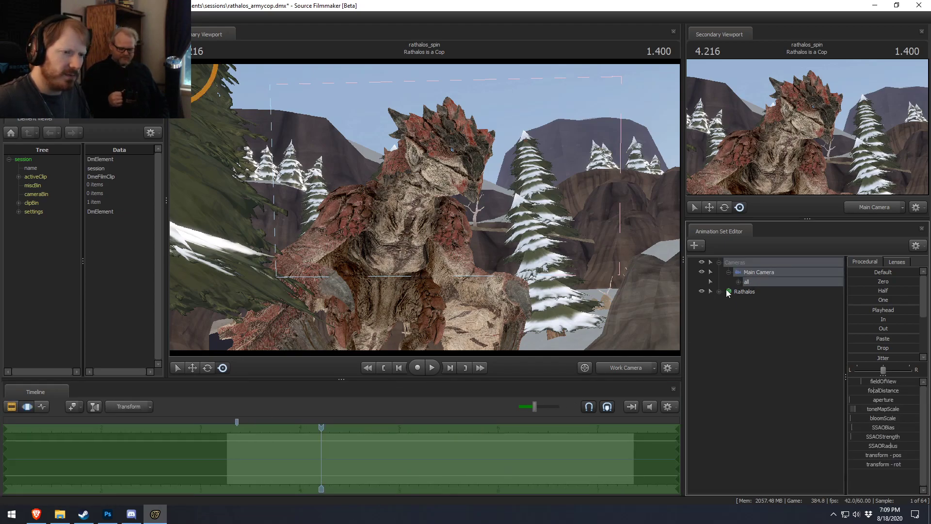
{"action": "left_click", "coordinate": [738, 291]}
{"action": "right_click", "coordinate": [738, 292]}
{"action": "mouse_move", "coordinate": [792, 386]}
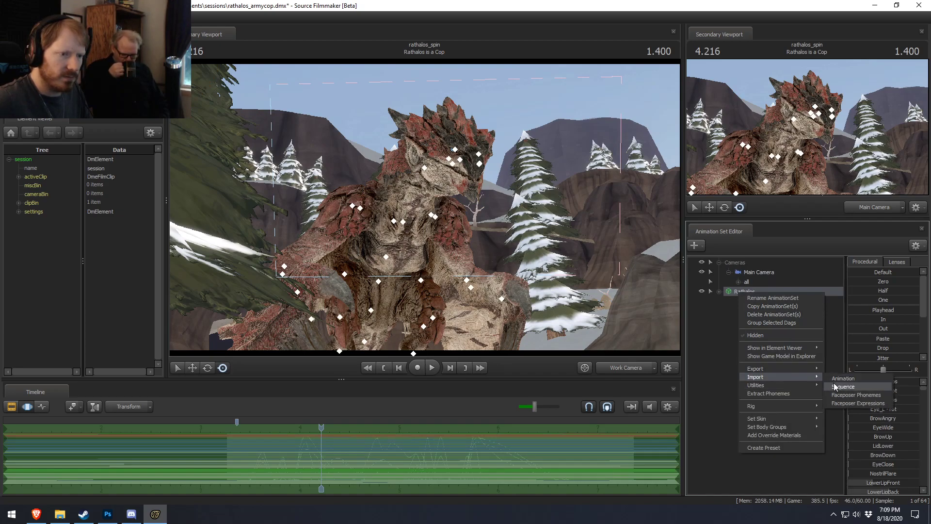
{"action": "left_click", "coordinate": [836, 380]}
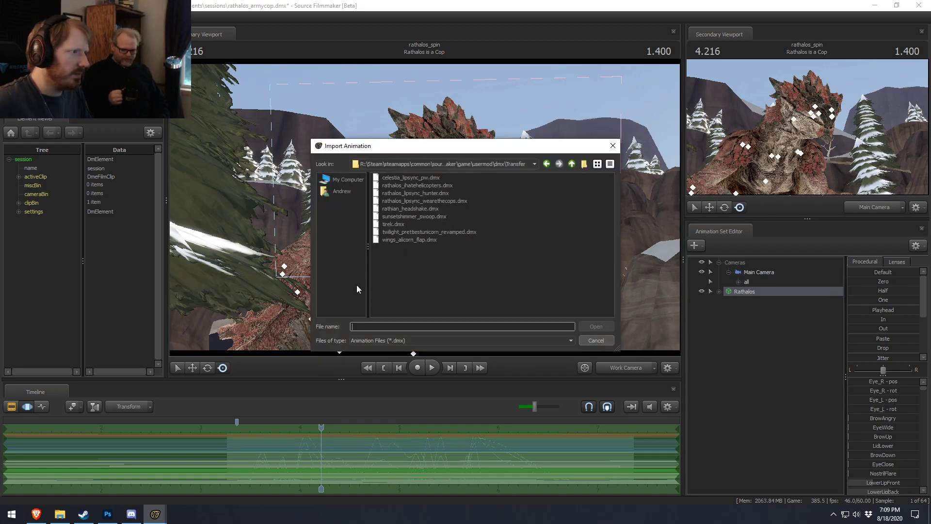
{"action": "left_click", "coordinate": [599, 341]}
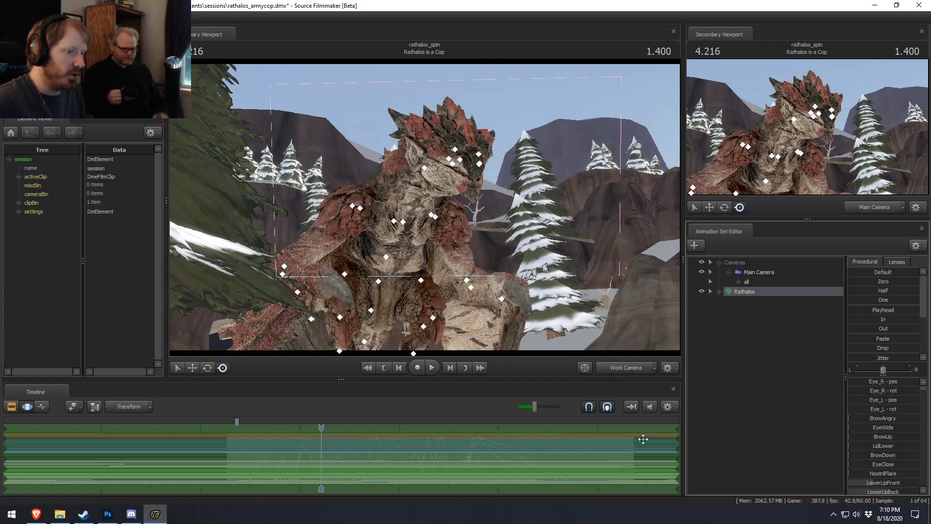
- Expand Rathalos's control groups and scrub the "Rathalos is a Cop" shot between 4.0 and 4.5 s to check the mouth movement
{"action": "left_click", "coordinate": [720, 292]}
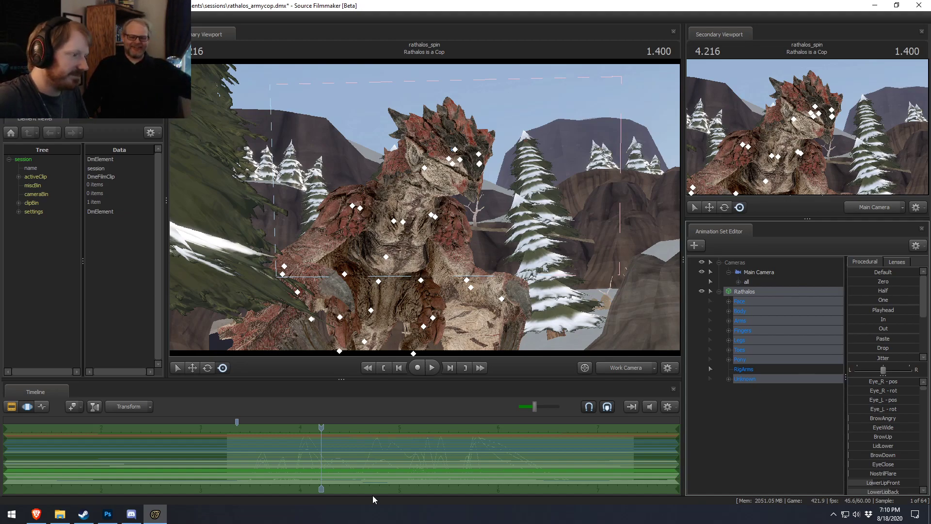
{"action": "left_click_drag", "start_coordinate": [321, 426], "coordinate": [319, 427]}
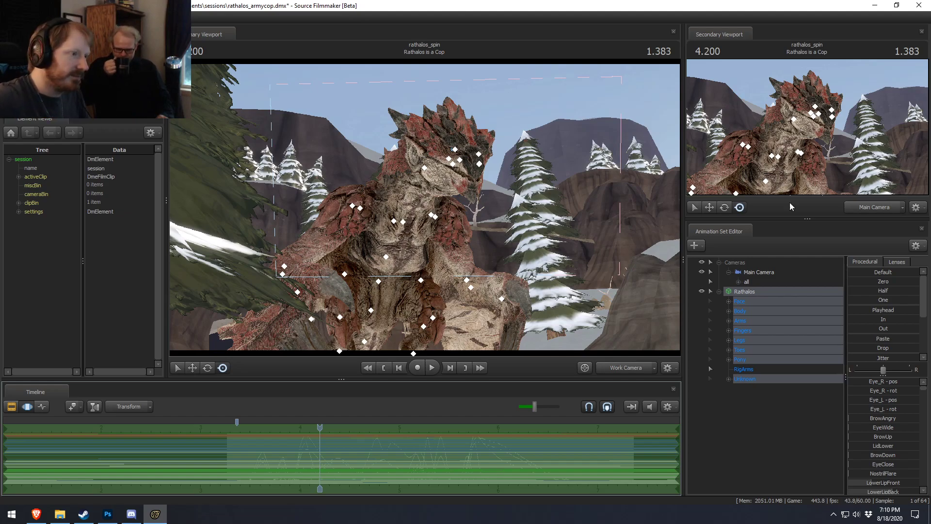
{"action": "key", "text": "F2"}
{"action": "left_click_drag", "start_coordinate": [322, 428], "coordinate": [346, 428]}
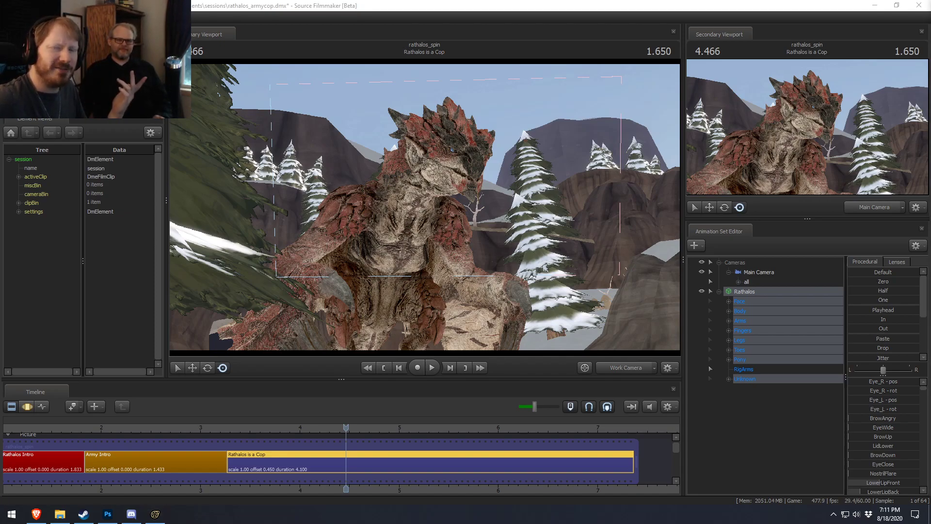
{"action": "left_click", "coordinate": [300, 429]}
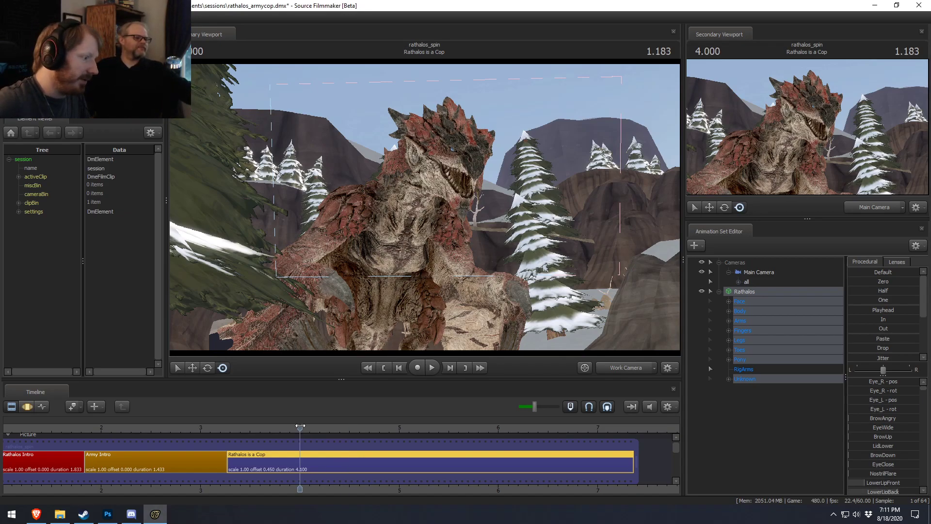
{"action": "key", "text": "F3"}
{"action": "key", "text": "F2"}
{"action": "left_click_drag", "start_coordinate": [354, 489], "coordinate": [261, 492]}
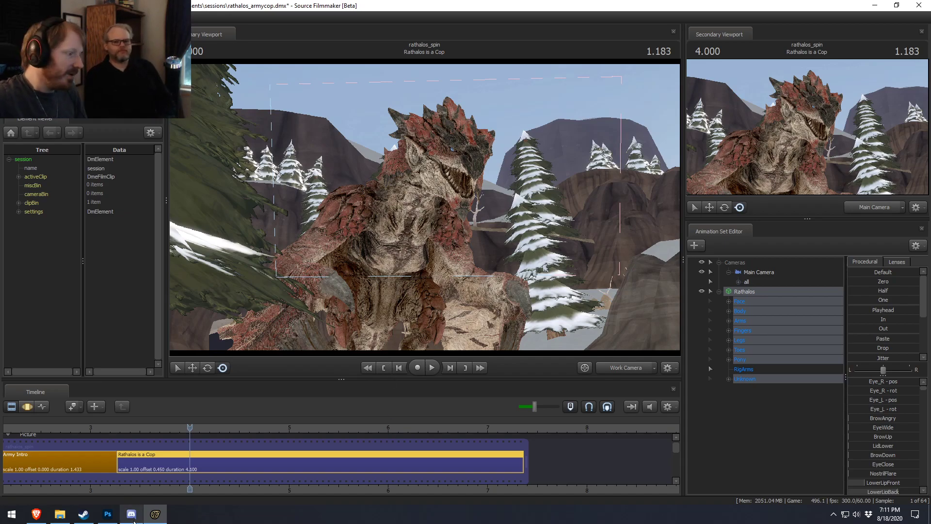
- Switch to the Brave browser and view the bookmarked ARGO PANCAKE drawing
{"action": "left_click", "coordinate": [36, 513]}
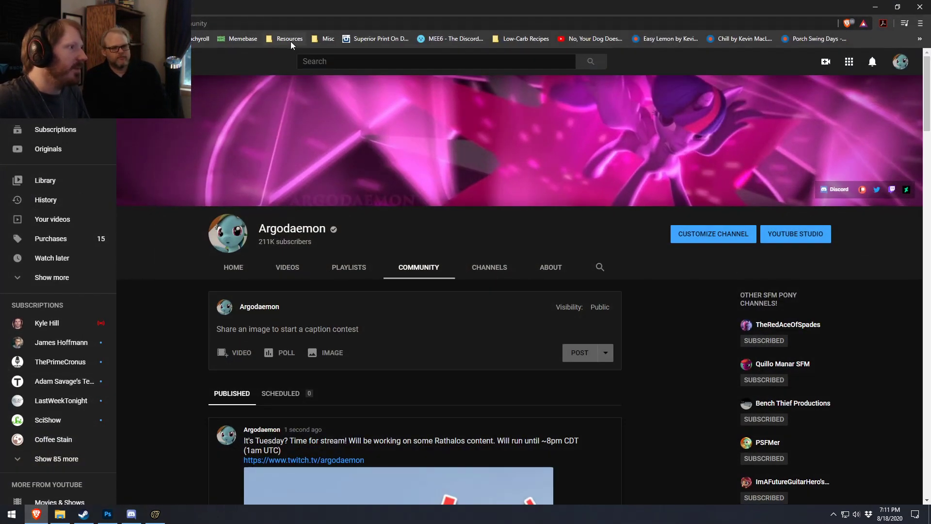
{"action": "left_click", "coordinate": [291, 43]}
{"action": "mouse_move", "coordinate": [320, 39]}
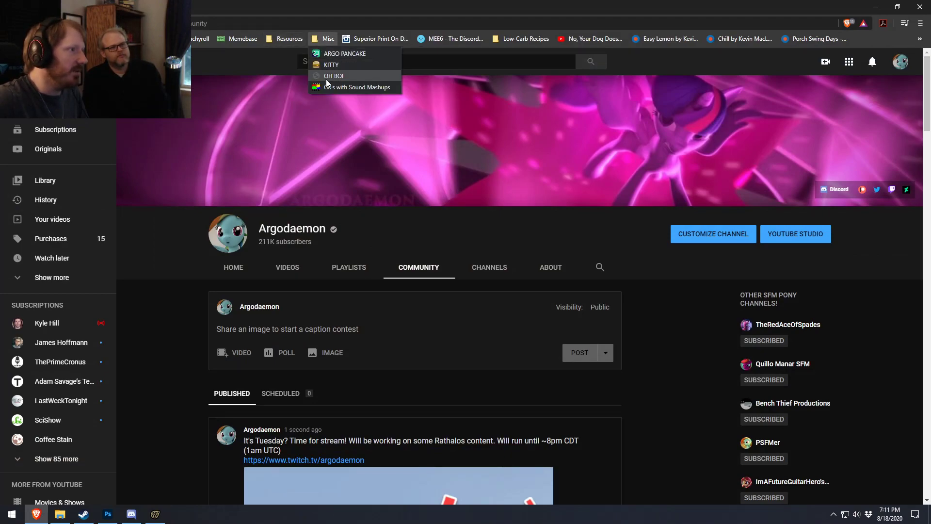
{"action": "left_click", "coordinate": [330, 54]}
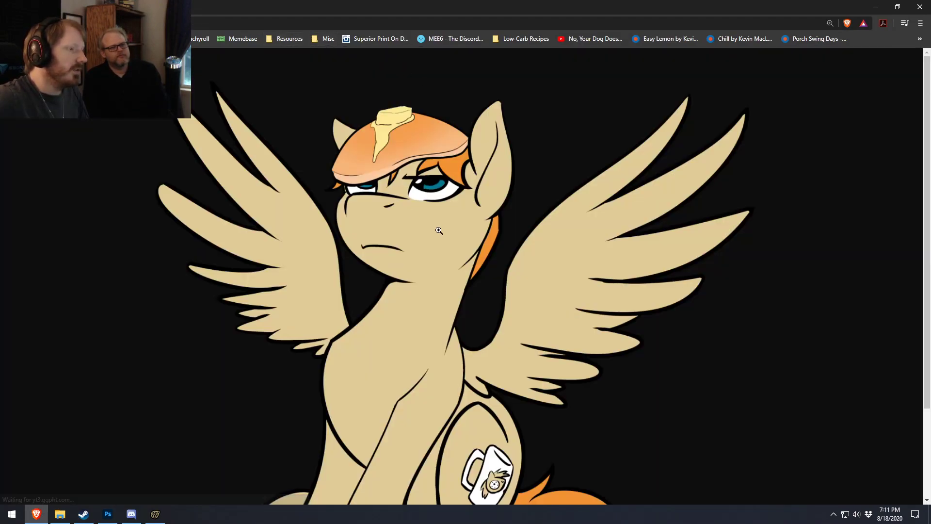
{"action": "scroll", "coordinate": [522, 276], "scroll_direction": "down", "scroll_amount": 3}
{"action": "scroll", "coordinate": [522, 277], "scroll_direction": "up", "scroll_amount": 3}
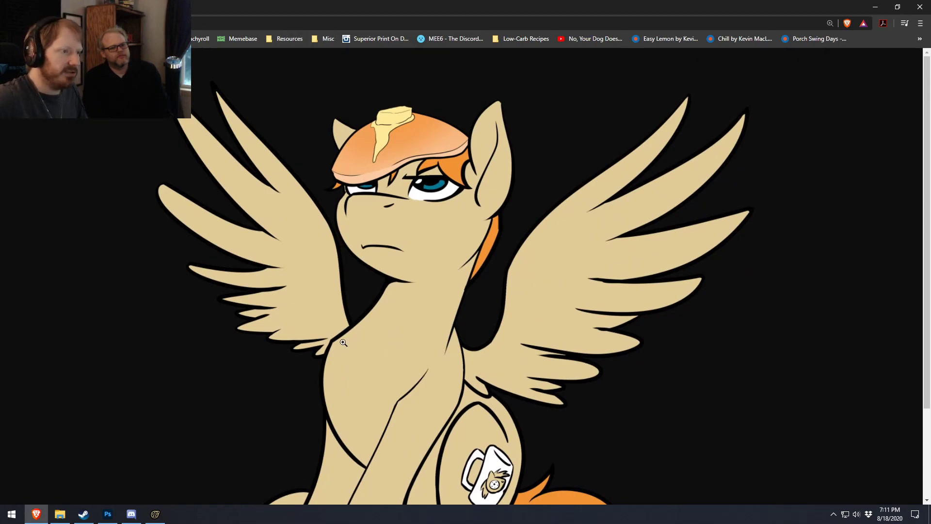
{"action": "scroll", "coordinate": [656, 319], "scroll_direction": "down", "scroll_amount": 1}
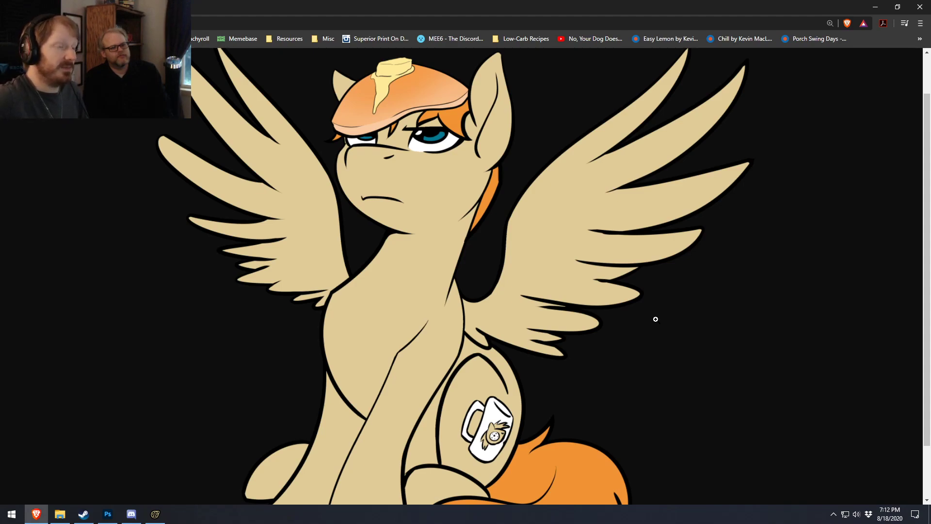
- Switch to Steam to view the streamer's profile page with its avatar, and leave Steam again
{"action": "left_click", "coordinate": [83, 514]}
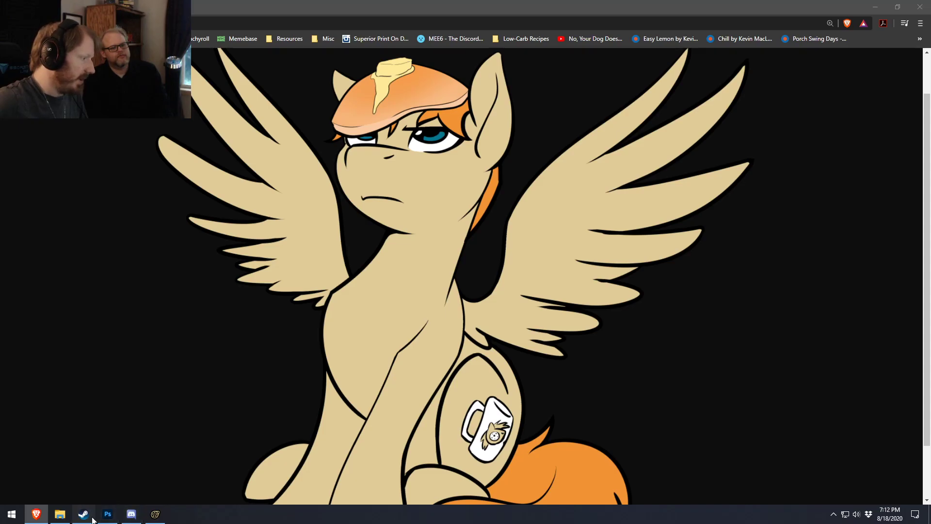
{"action": "left_click", "coordinate": [228, 48]}
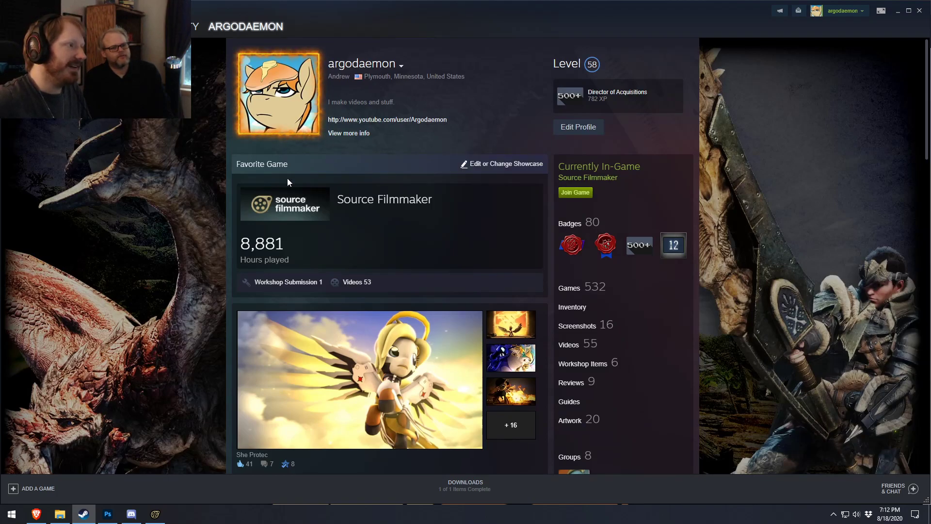
{"action": "left_click", "coordinate": [920, 11]}
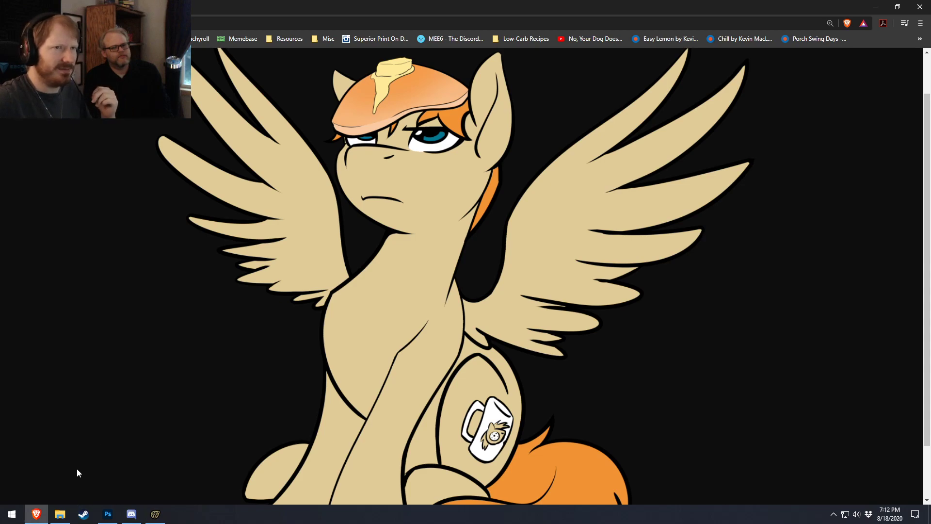
{"action": "left_click", "coordinate": [83, 514]}
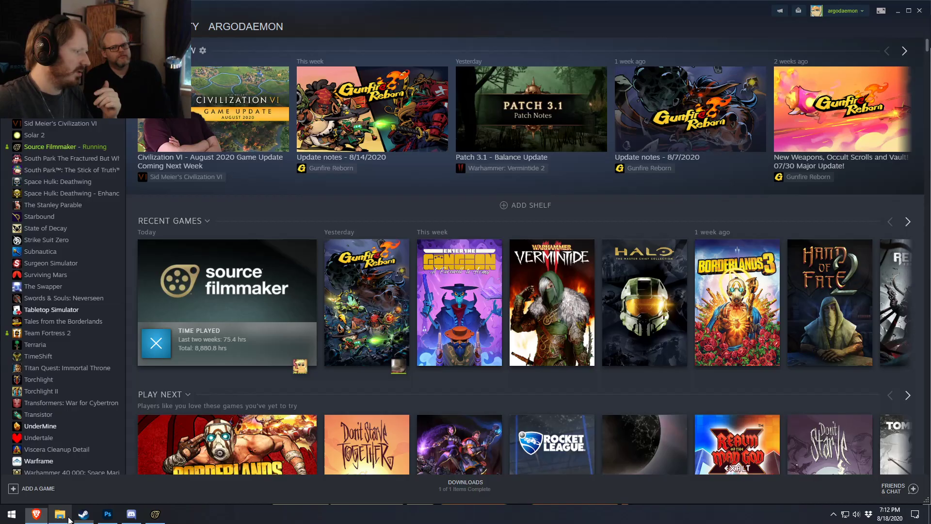
{"action": "left_click", "coordinate": [898, 10]}
- Switch to File Explorer and view the saved pony drawings in the image viewer
{"action": "left_click", "coordinate": [60, 514]}
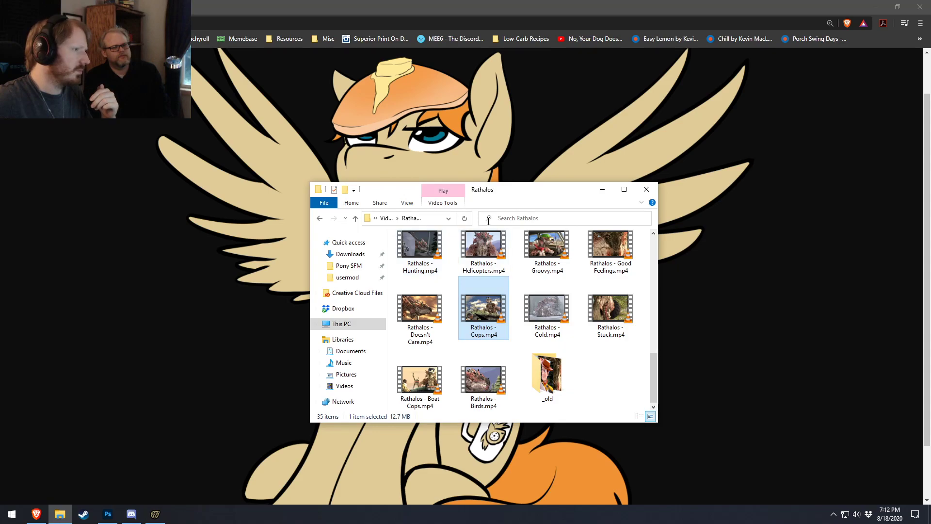
{"action": "left_click_drag", "start_coordinate": [543, 193], "coordinate": [628, 206]}
{"action": "left_click", "coordinate": [731, 203]}
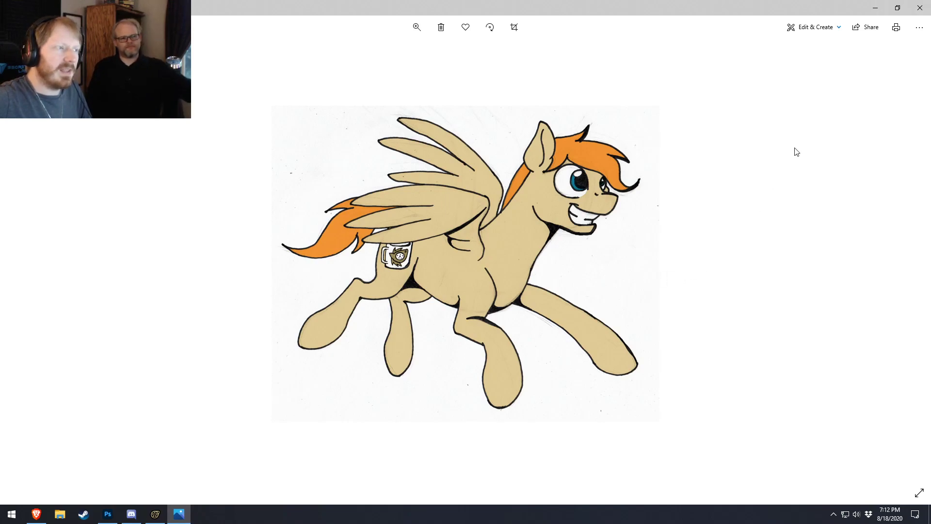
{"action": "left_click", "coordinate": [920, 8]}
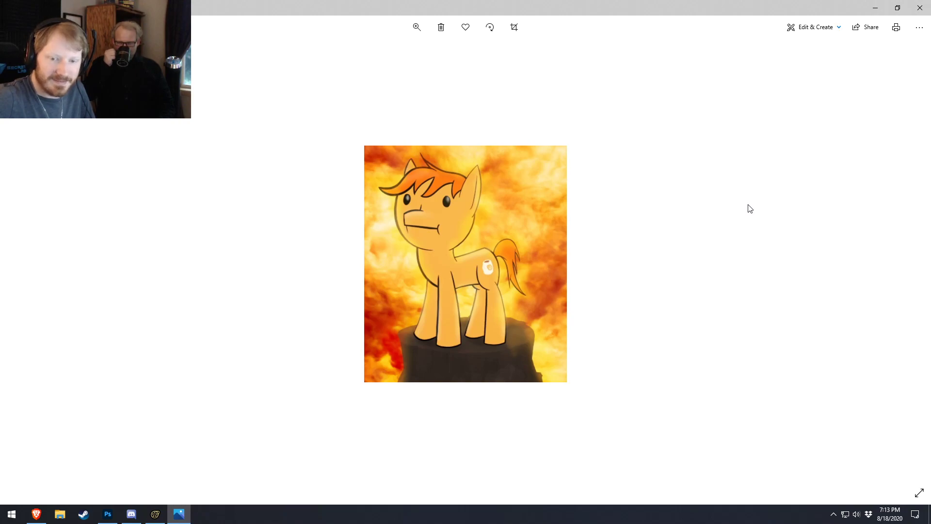
- Close the drawing, return to Source Filmmaker and play the "Rathalos is a Cop" shot from about 4.0 s
{"action": "left_click", "coordinate": [920, 8]}
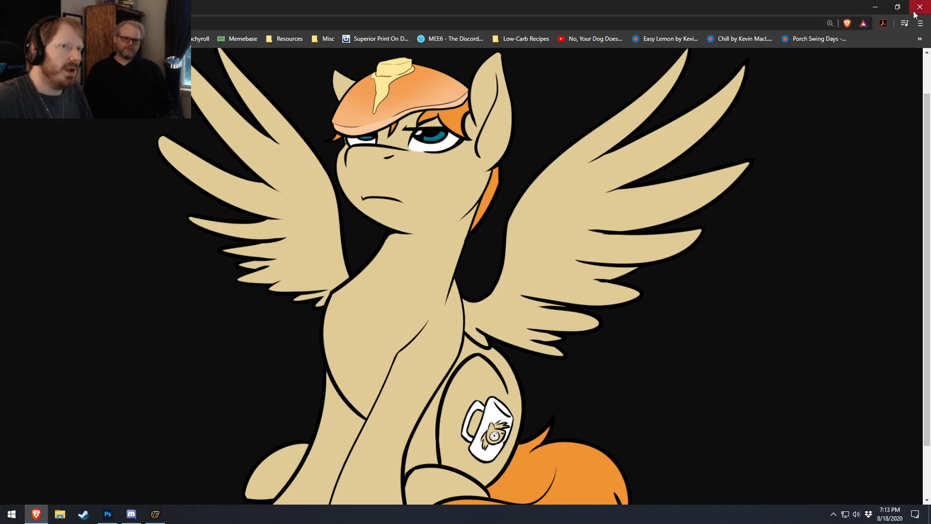
{"action": "left_click", "coordinate": [876, 7]}
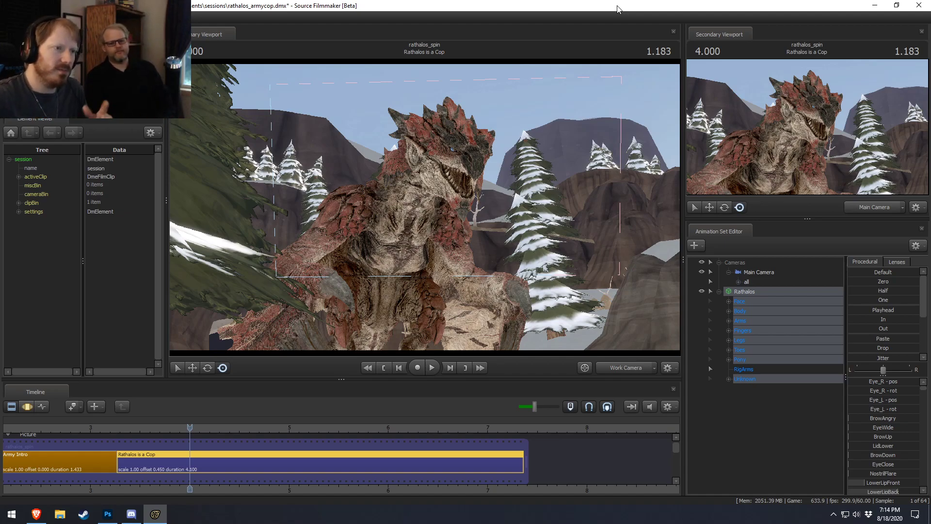
{"action": "middle_click_drag", "start_coordinate": [304, 482], "coordinate": [372, 481]}
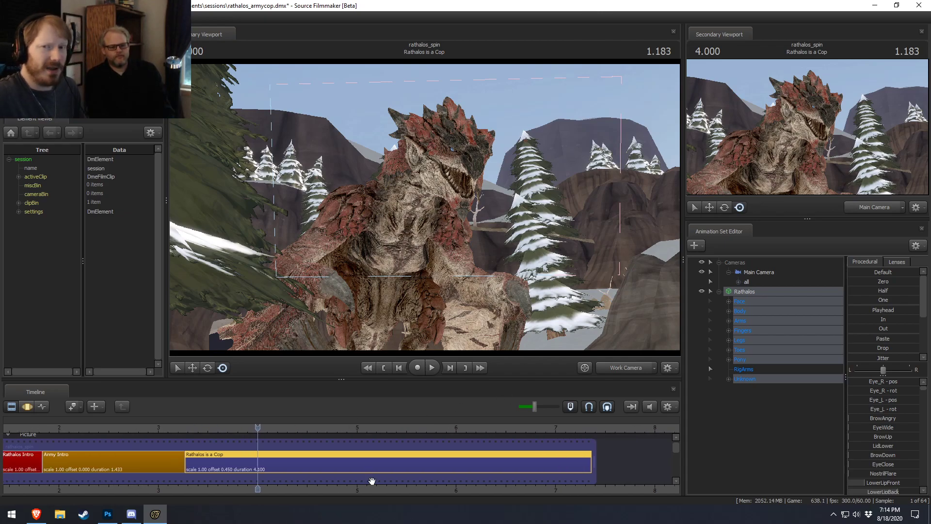
{"action": "left_click_drag", "start_coordinate": [241, 443], "coordinate": [194, 439]}
{"action": "key", "text": "space"}
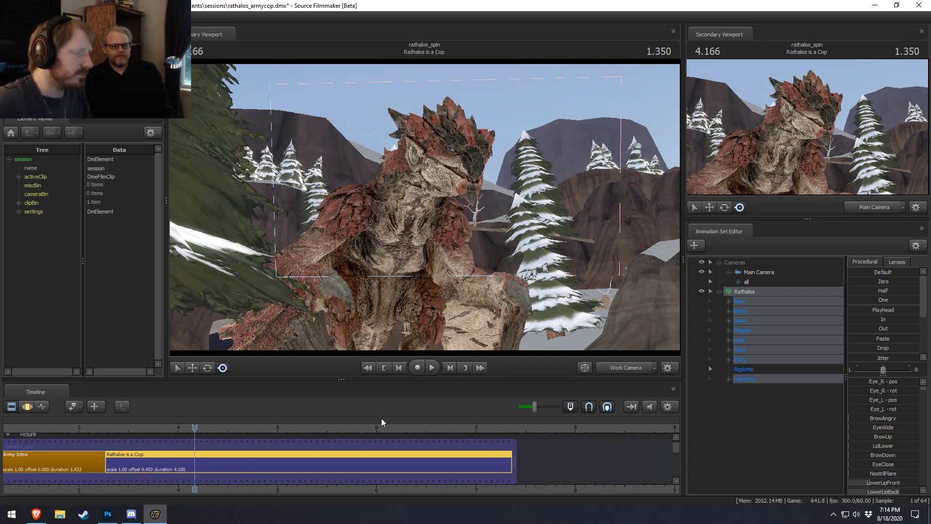
- View the scene through the Main Camera and scrub the playhead back to the start of the "Rathalos is a Cop" shot
{"action": "left_click", "coordinate": [633, 369]}
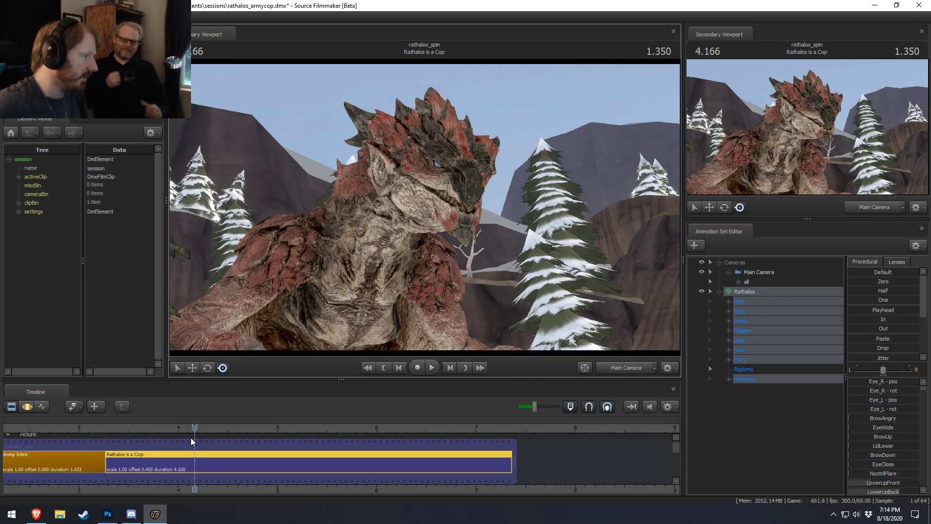
{"action": "left_click_drag", "start_coordinate": [194, 427], "coordinate": [178, 428]}
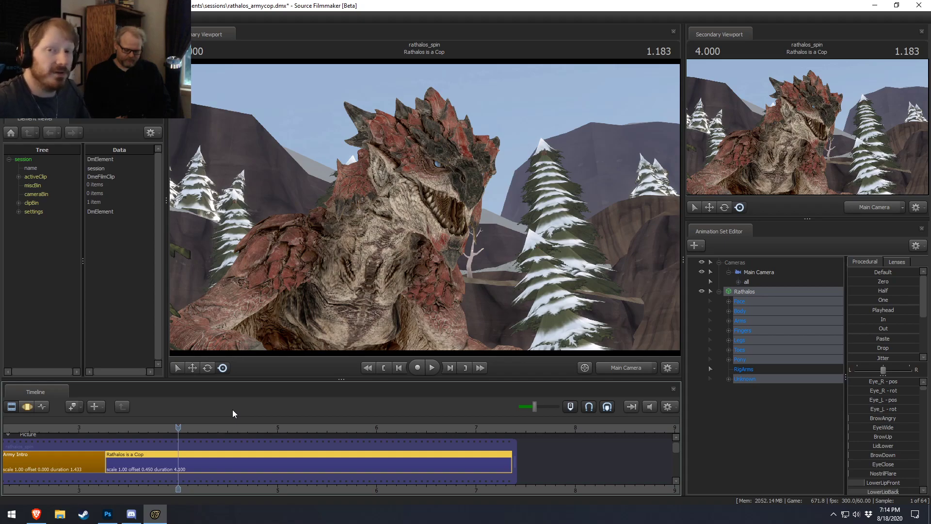
{"action": "left_click_drag", "start_coordinate": [176, 427], "coordinate": [106, 429]}
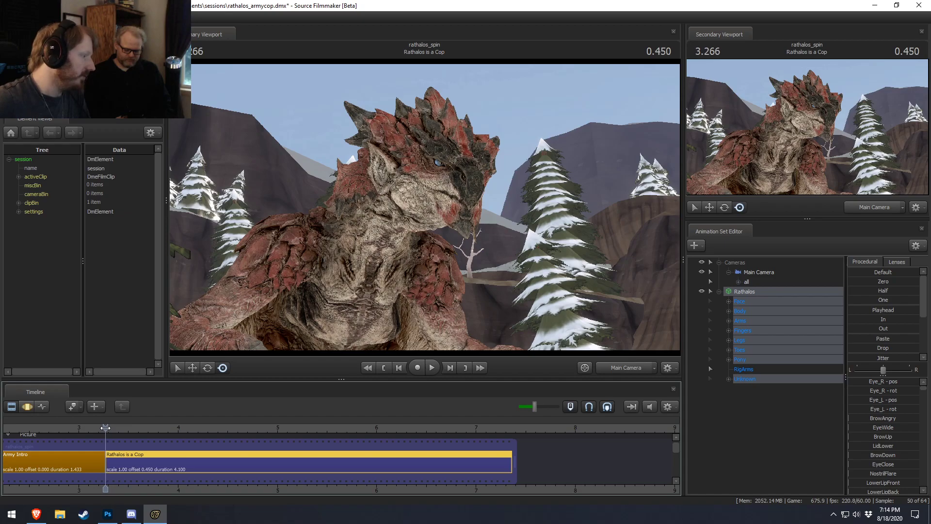
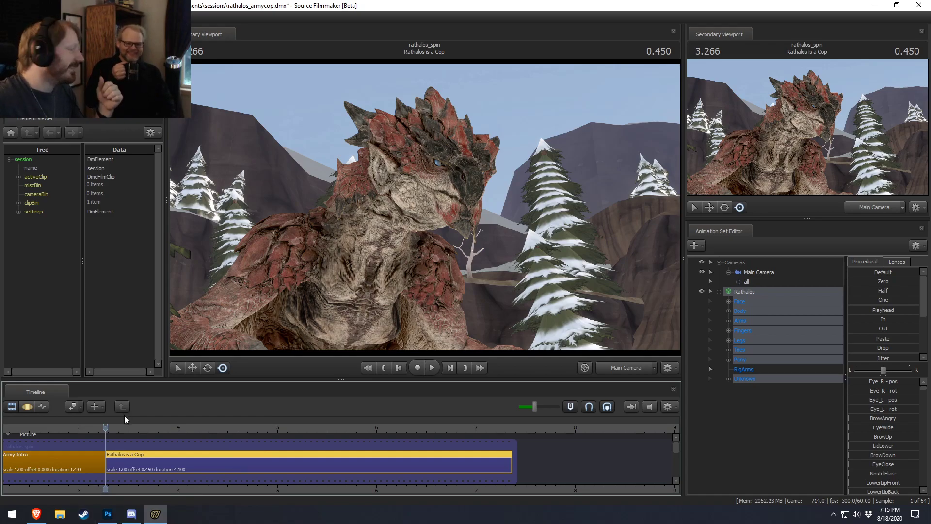
{"action": "left_click_drag", "start_coordinate": [120, 432], "coordinate": [102, 446]}
- In the Motion Editor, raise EyeWide and BrowUp in Rathalos's Upper Face group, undo the stray edits and scrub to check the expression
{"action": "key", "text": "F3"}
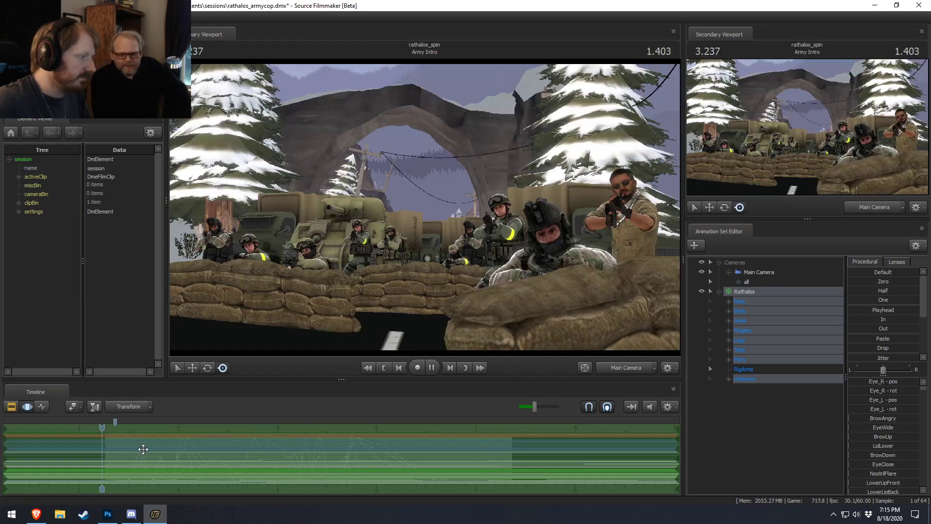
{"action": "key", "text": "space"}
{"action": "key", "text": "space"}
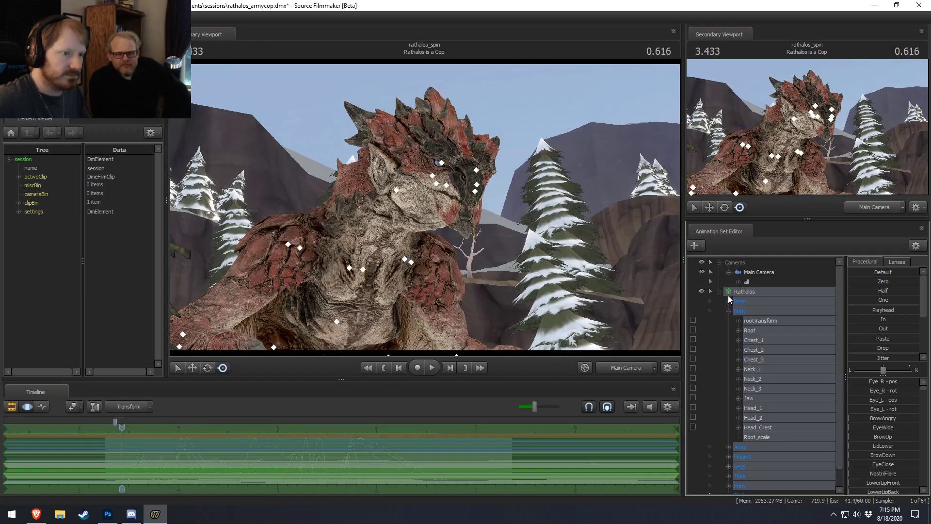
{"action": "left_click", "coordinate": [729, 301]}
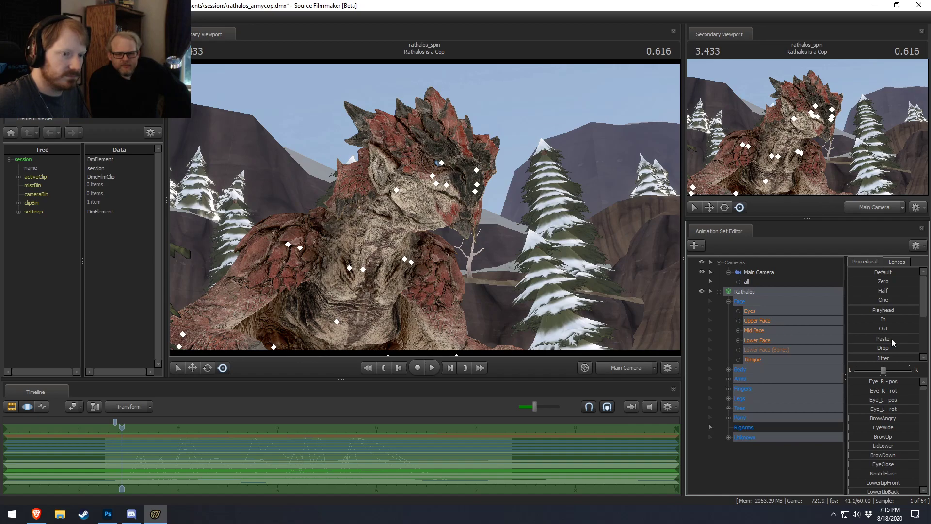
{"action": "left_click", "coordinate": [783, 321]}
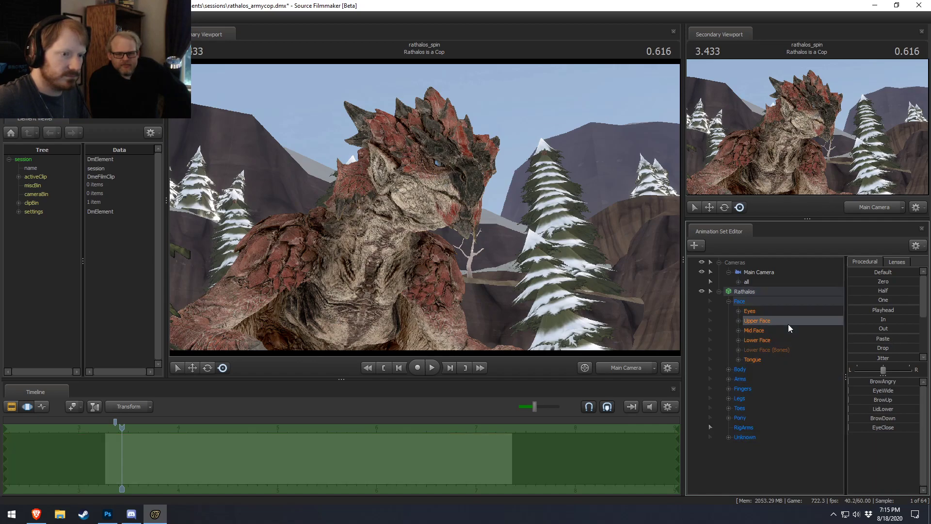
{"action": "left_click", "coordinate": [868, 390]}
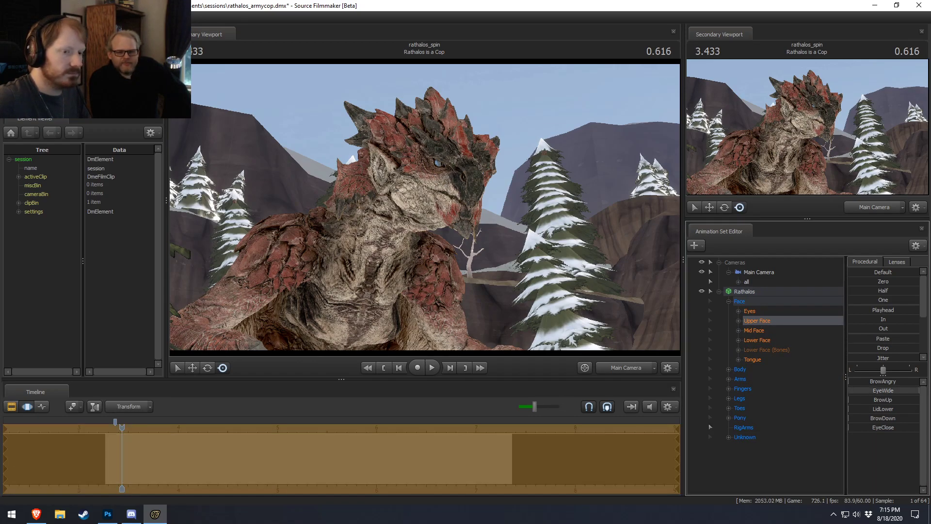
{"action": "left_click_drag", "start_coordinate": [882, 401], "coordinate": [919, 417]}
{"action": "key", "text": "ctrl+z"}
{"action": "key", "text": "ctrl+z"}
{"action": "left_click_drag", "start_coordinate": [127, 470], "coordinate": [150, 464]}
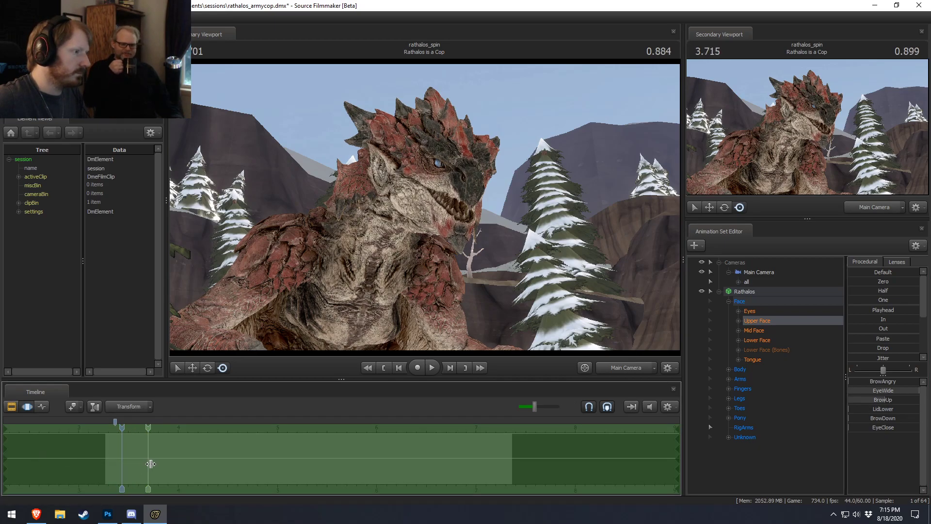
- In the Clip Editor with the Work Camera, apply the rig script rig_rathian_namedbones.py to Rathalos
{"action": "key", "text": "F2"}
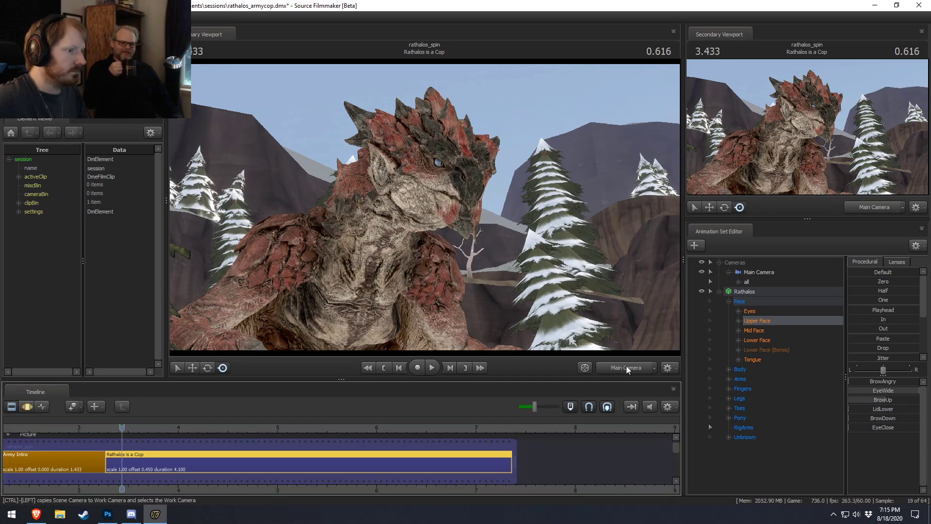
{"action": "left_click", "coordinate": [622, 369]}
{"action": "left_click_drag", "start_coordinate": [577, 286], "coordinate": [560, 327]}
{"action": "key", "text": "s"}
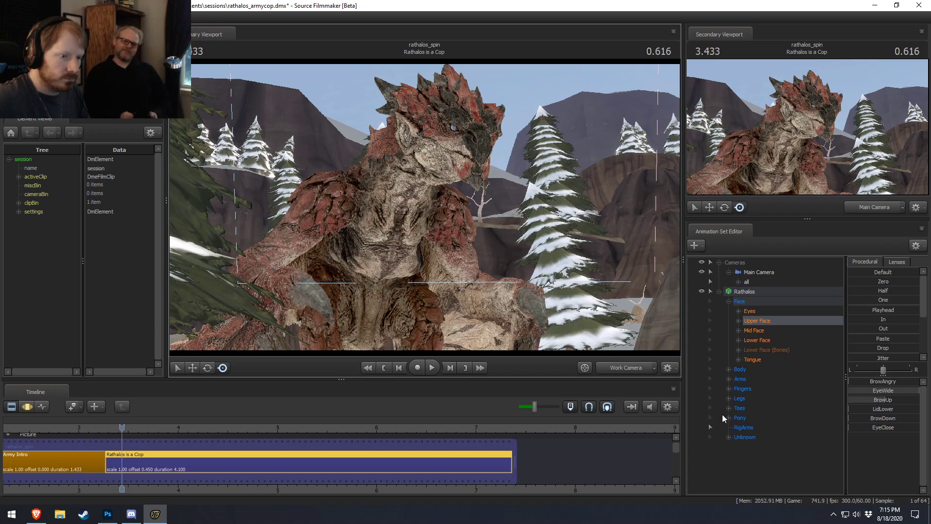
{"action": "right_click", "coordinate": [742, 292]}
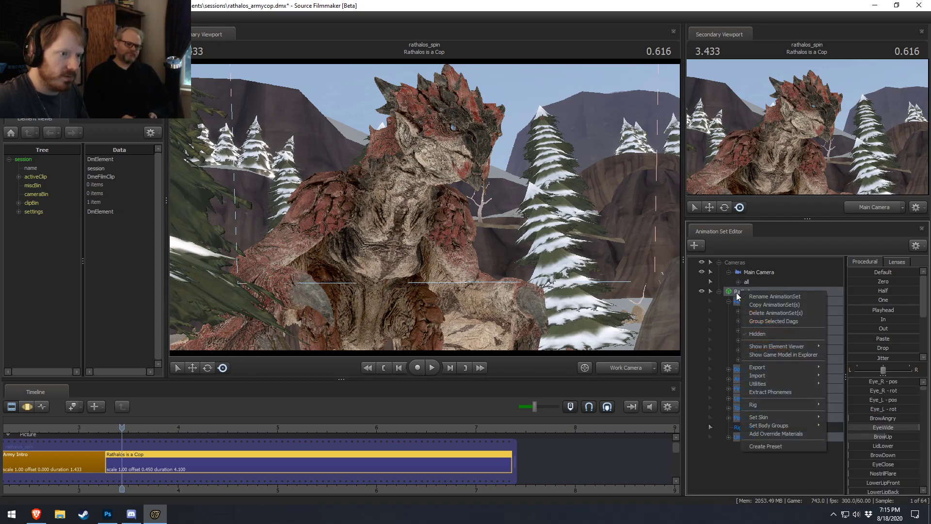
{"action": "left_click", "coordinate": [718, 467]}
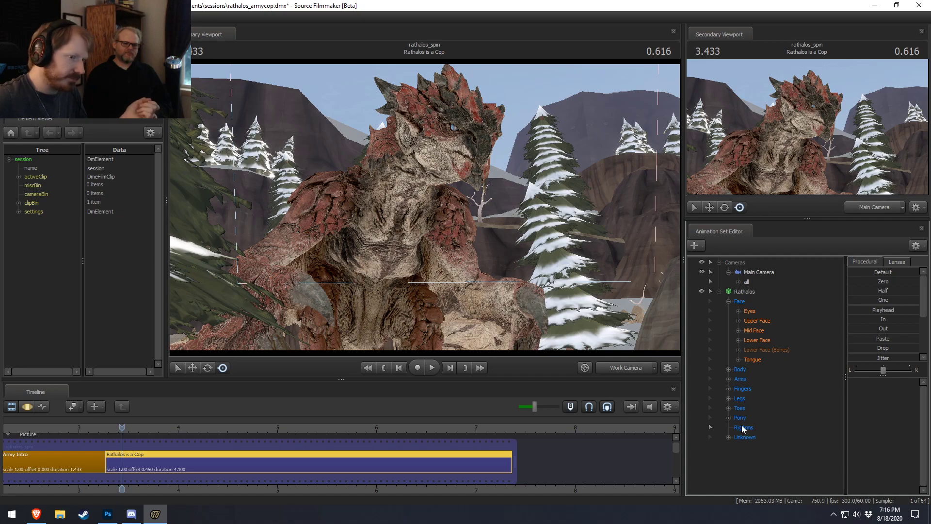
{"action": "right_click", "coordinate": [744, 291]}
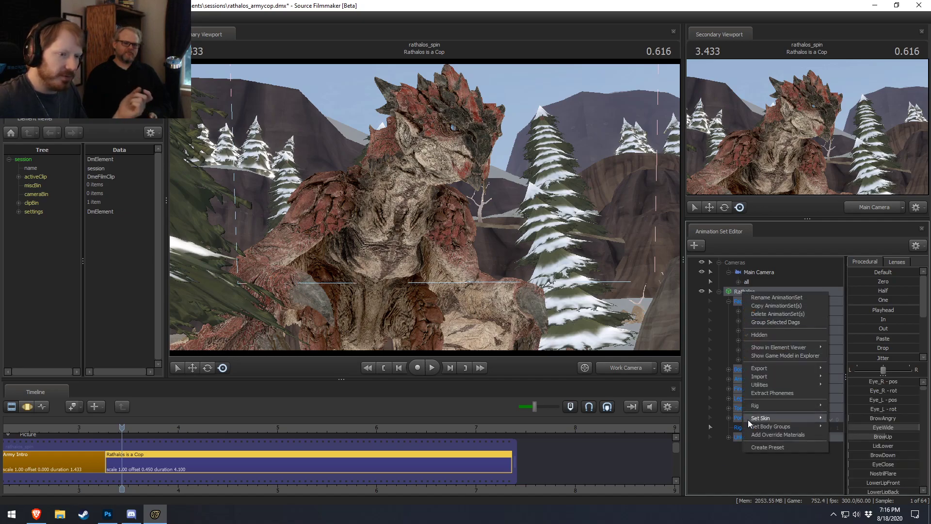
{"action": "mouse_move", "coordinate": [767, 407]}
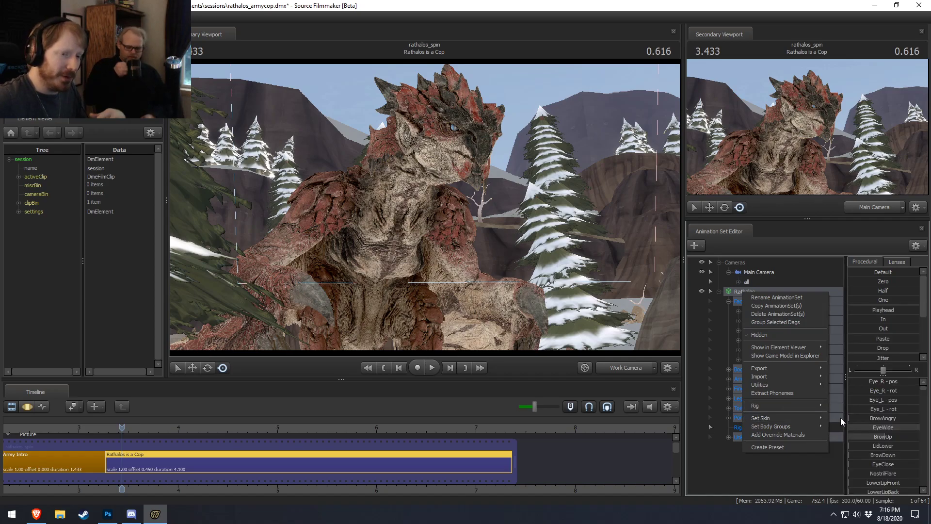
{"action": "left_click", "coordinate": [878, 312]}
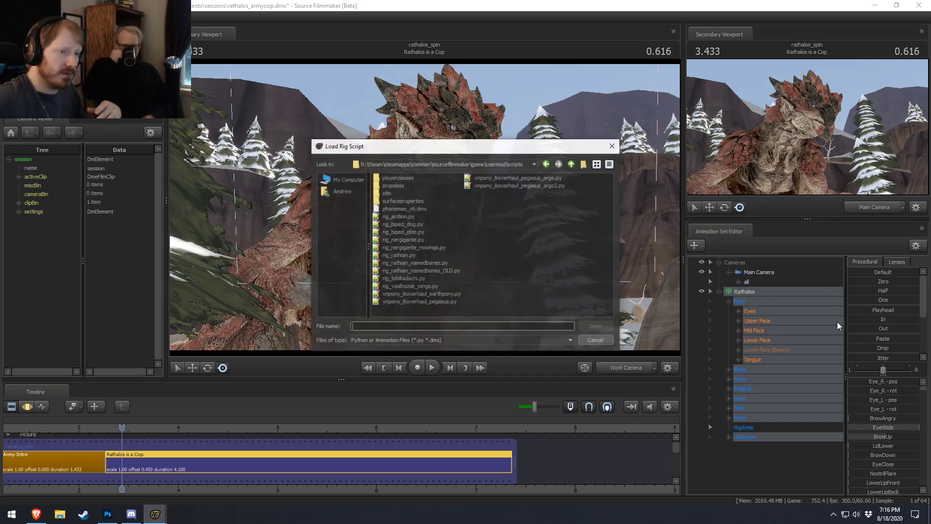
{"action": "left_click", "coordinate": [412, 263]}
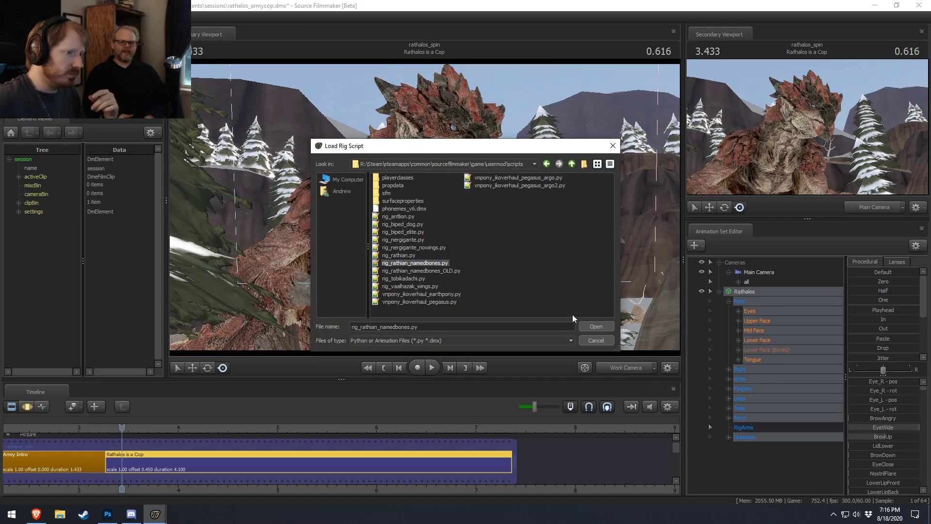
{"action": "left_click", "coordinate": [587, 326]}
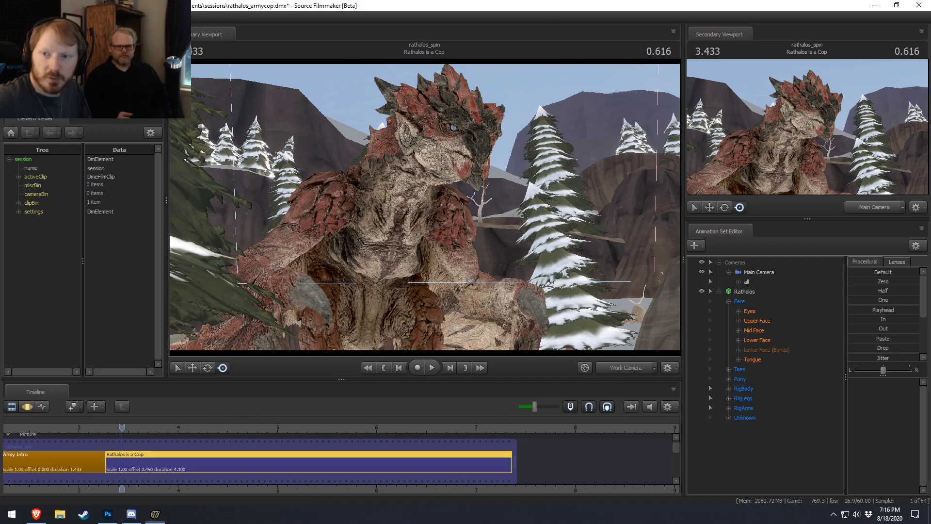
- Switch to File Explorer and open "Rathalos - Helicopters.mp4" from the Rathalos videos folder under Pony SFM
{"action": "left_click_drag", "start_coordinate": [930, 312], "coordinate": [387, 240]}
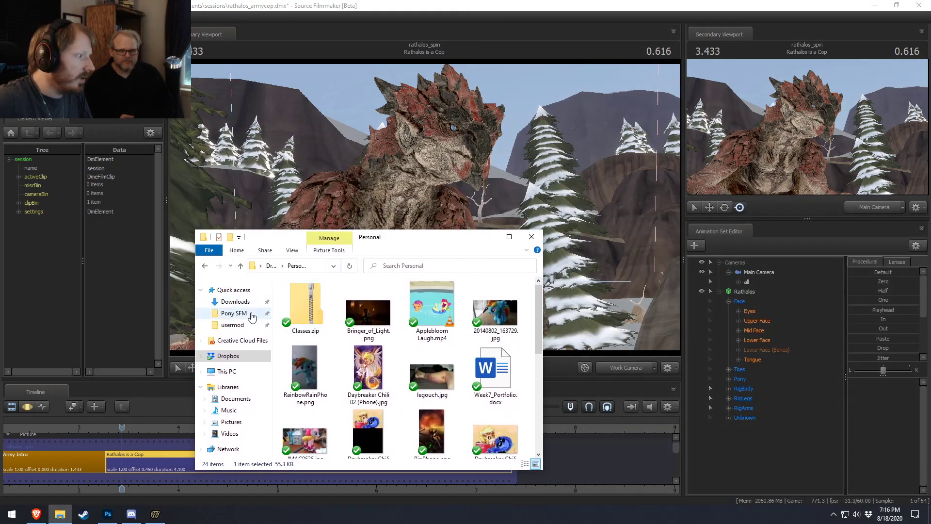
{"action": "left_click", "coordinate": [234, 313]}
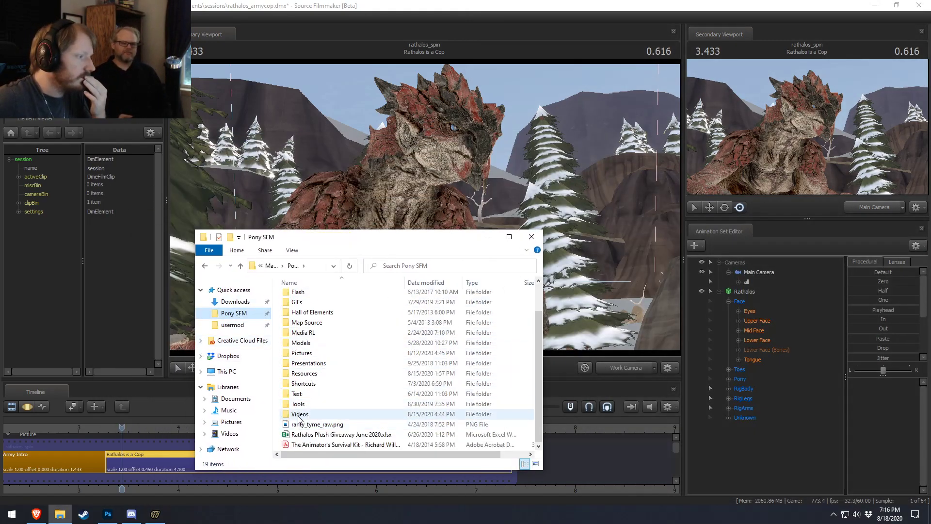
{"action": "double_click", "coordinate": [299, 414]}
{"action": "double_click", "coordinate": [311, 383]}
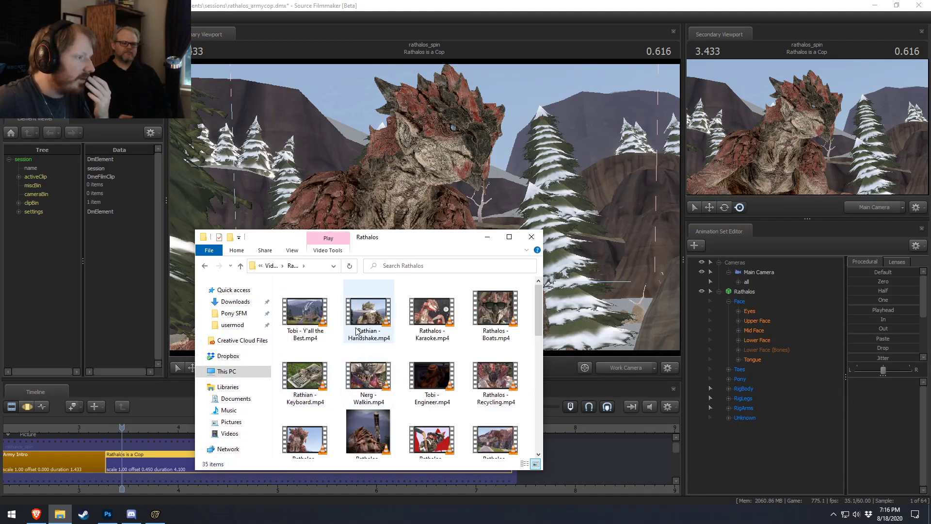
{"action": "scroll", "coordinate": [368, 339], "scroll_direction": "down", "scroll_amount": 6}
{"action": "double_click", "coordinate": [391, 316]}
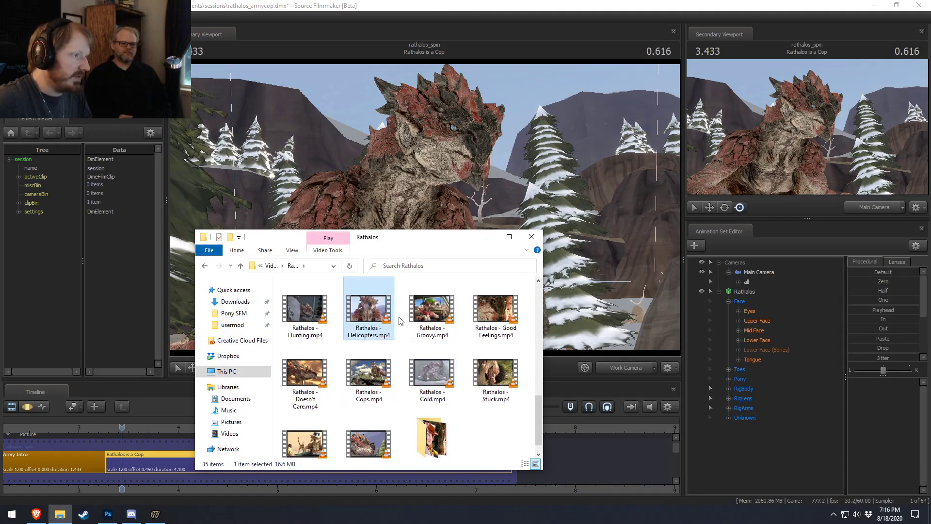
{"action": "key", "text": "space"}
- Replay the wing and head movement around 00:06 in the helicopter video as animation reference, and return to Source Filmmaker
{"action": "left_click_drag", "start_coordinate": [520, 469], "coordinate": [758, 474]}
{"action": "key", "text": "space"}
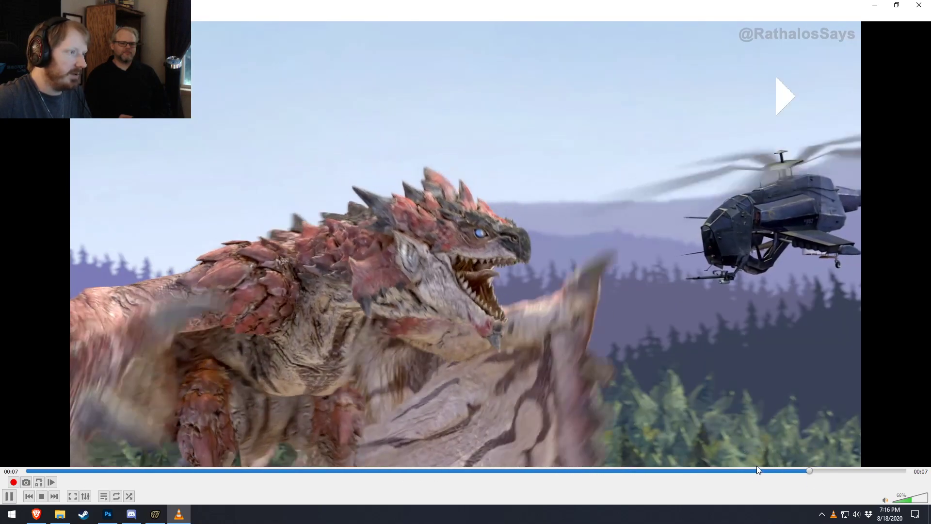
{"action": "key", "text": "space"}
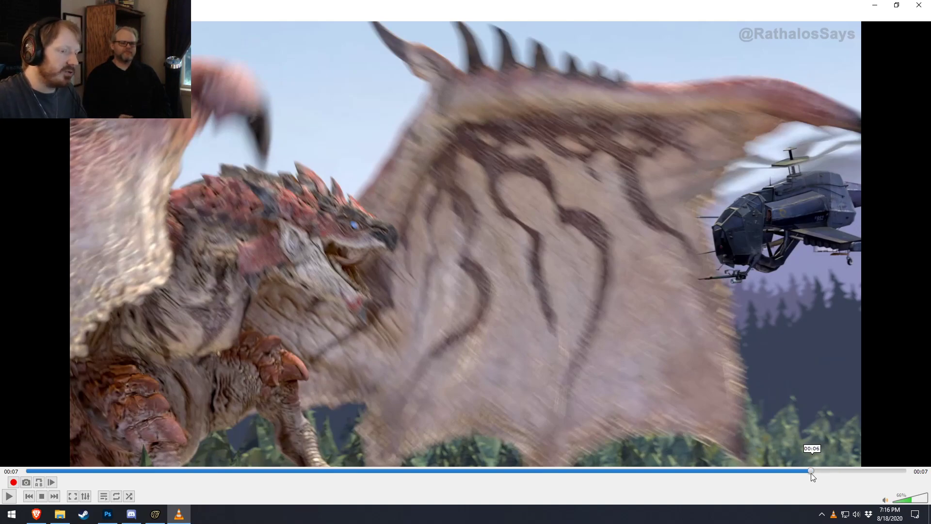
{"action": "left_click", "coordinate": [803, 472]}
{"action": "key", "text": "space"}
{"action": "key", "text": "space"}
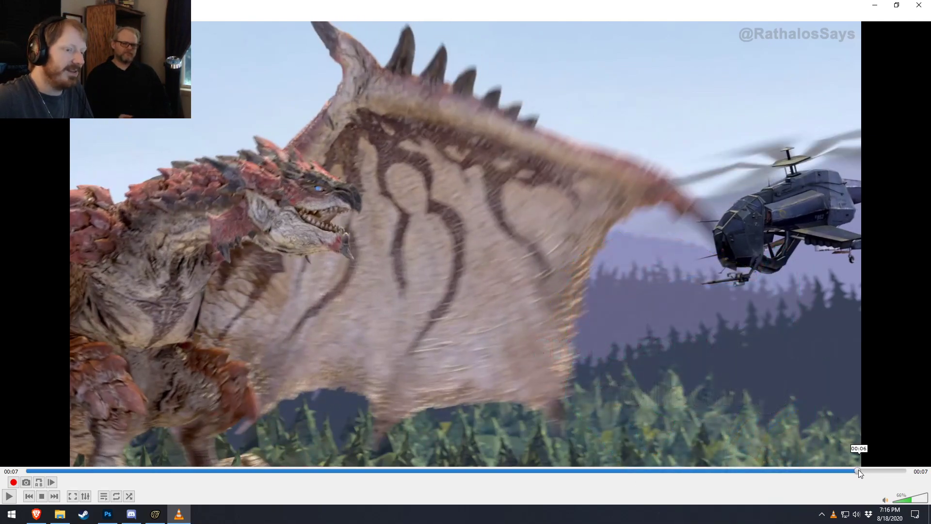
{"action": "left_click", "coordinate": [809, 470]}
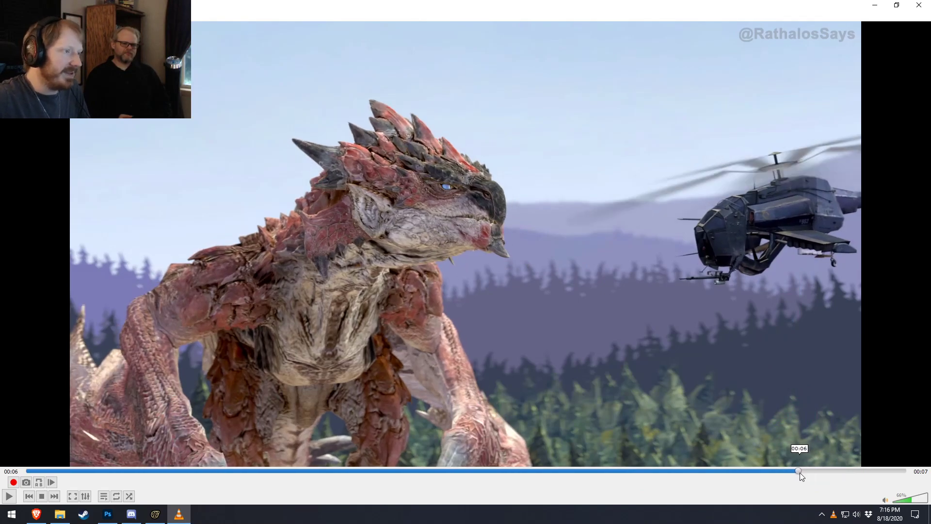
{"action": "key", "text": "space"}
{"action": "key", "text": "space"}
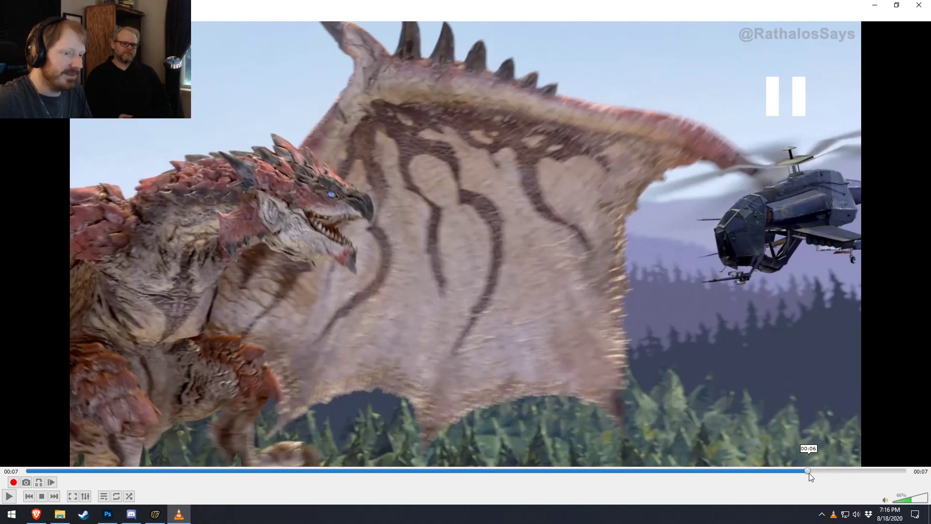
{"action": "left_click", "coordinate": [809, 472]}
{"action": "key", "text": "space"}
{"action": "key", "text": "space"}
{"action": "key", "text": "space"}
{"action": "key", "text": "space"}
{"action": "left_click", "coordinate": [810, 470]}
{"action": "key", "text": "space"}
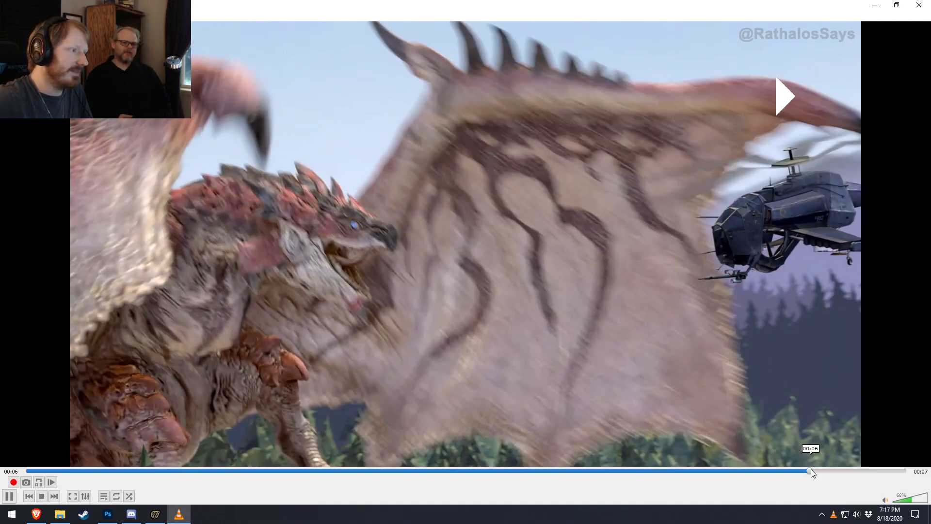
{"action": "key", "text": "space"}
{"action": "left_click", "coordinate": [811, 470]}
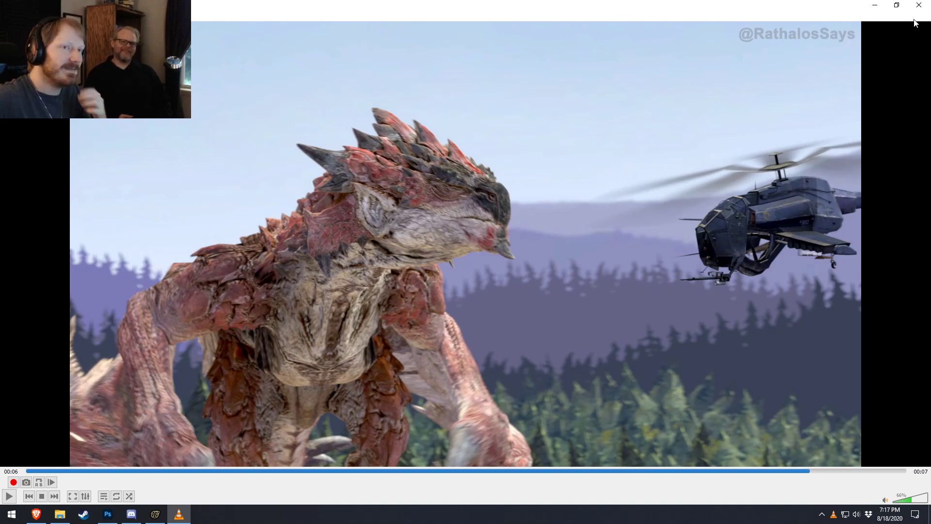
{"action": "left_click", "coordinate": [919, 5]}
{"action": "left_click", "coordinate": [471, 5]}
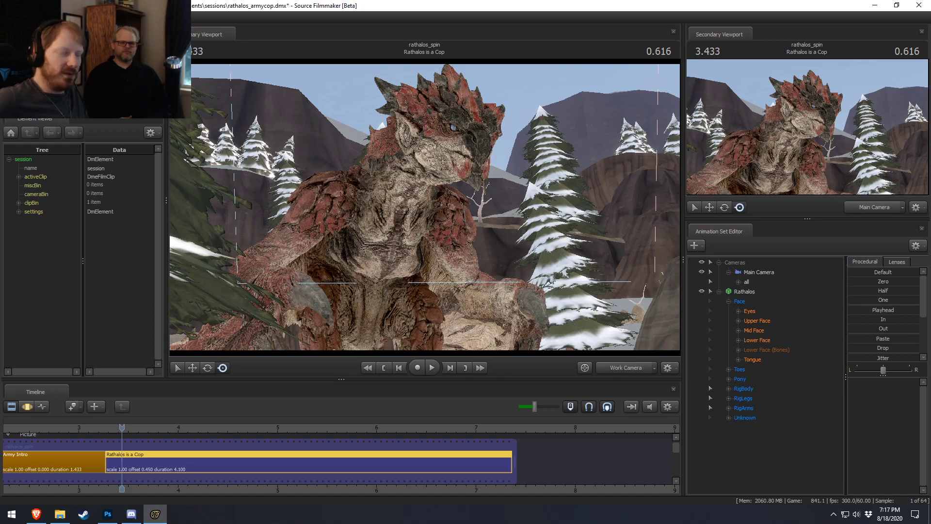
- In the Motion Editor, view the shot through the Main Camera and slightly rotate Rathalos's rig_spine_1 control across the whole shot
{"action": "middle_click_drag", "start_coordinate": [350, 497], "coordinate": [380, 490]}
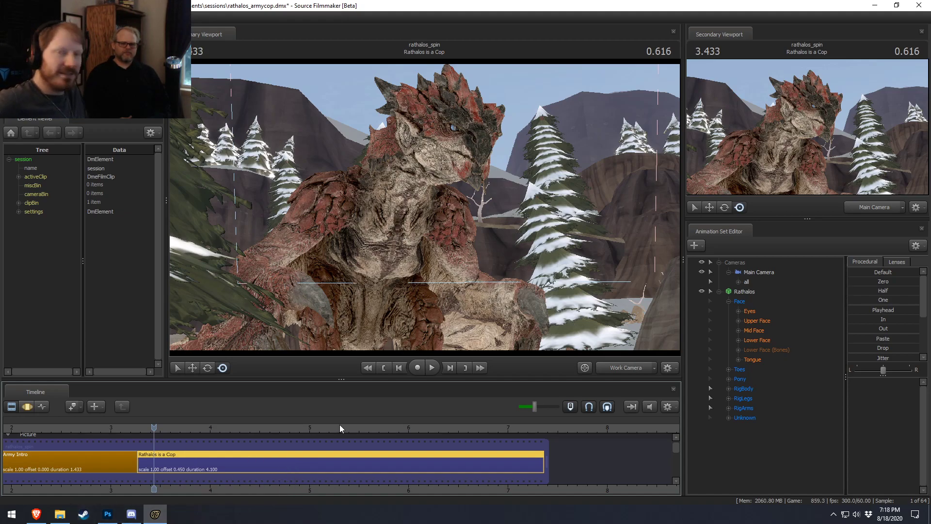
{"action": "left_click_drag", "start_coordinate": [154, 428], "coordinate": [137, 429]}
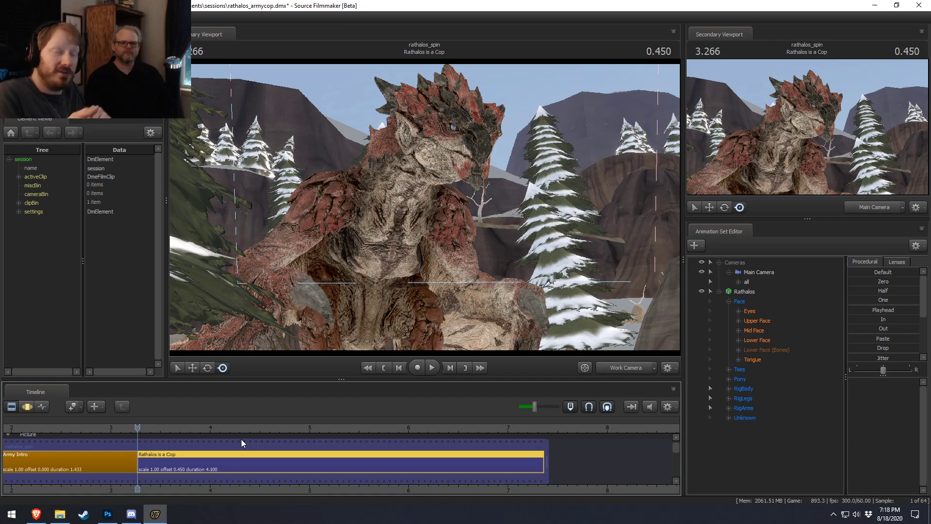
{"action": "key", "text": "space"}
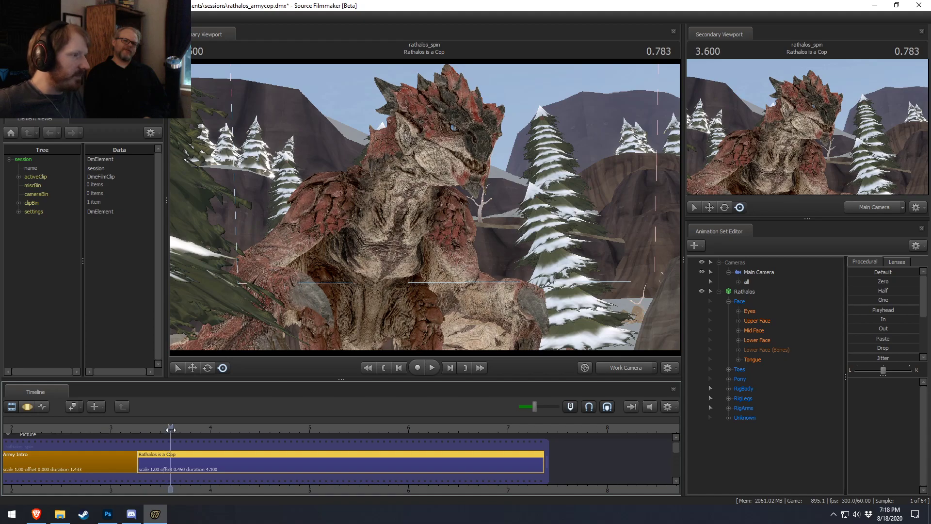
{"action": "left_click", "coordinate": [747, 409]}
{"action": "left_click", "coordinate": [743, 388]}
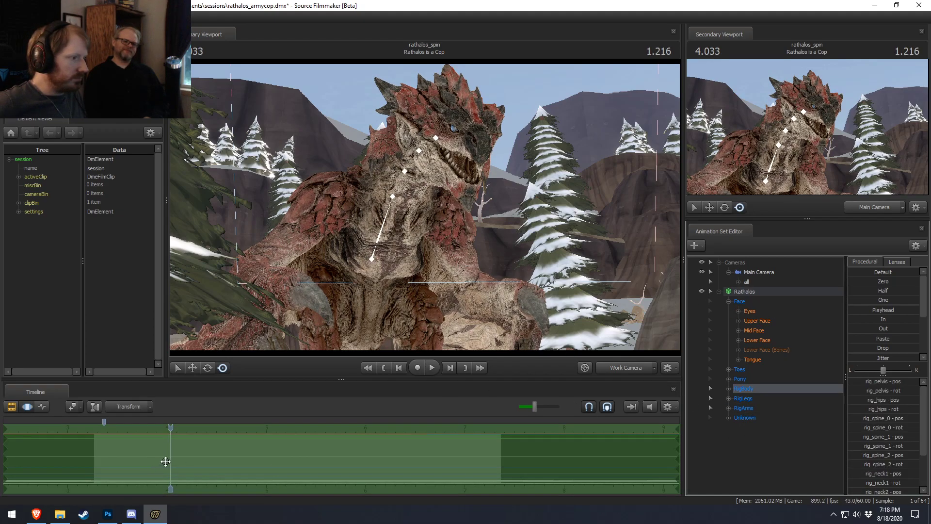
{"action": "left_click", "coordinate": [372, 259]}
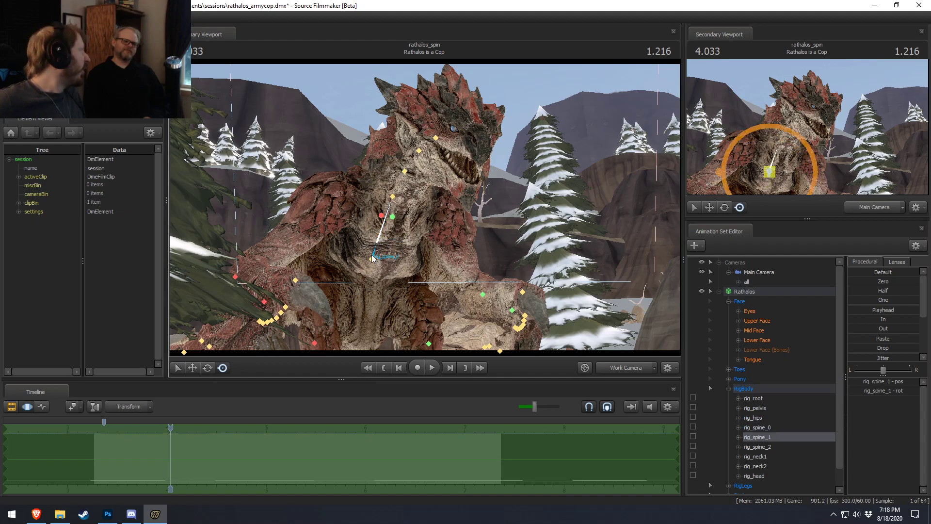
{"action": "key", "text": "e"}
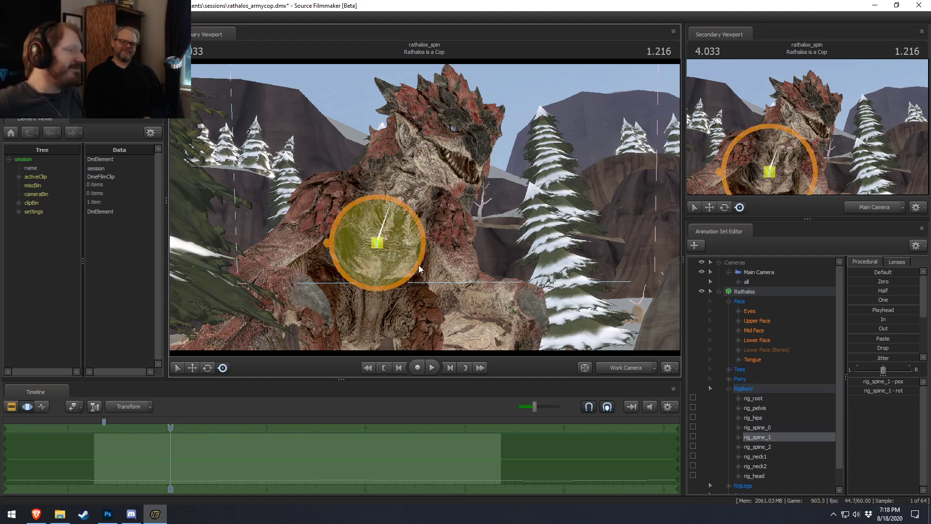
{"action": "left_click", "coordinate": [621, 367]}
{"action": "left_click", "coordinate": [335, 316]}
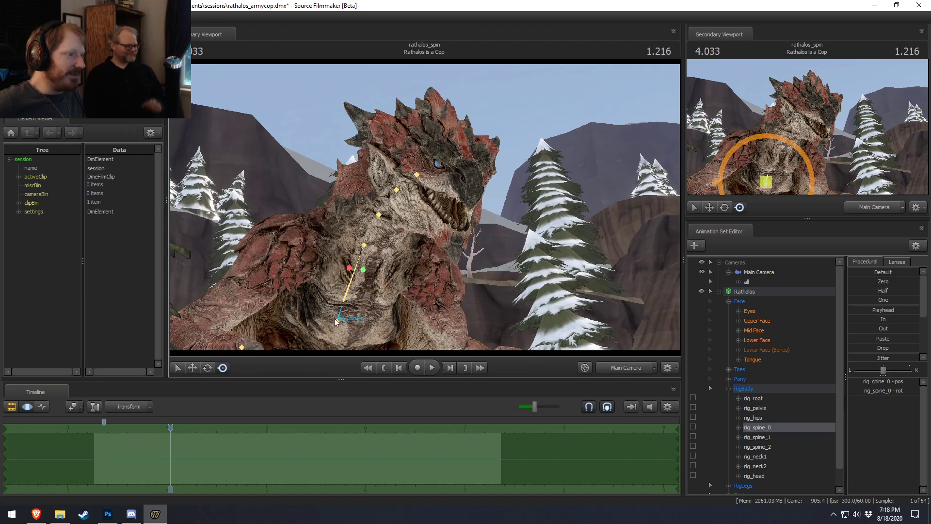
{"action": "left_click", "coordinate": [343, 301], "text": "ctrl"}
{"action": "key", "text": "e"}
{"action": "left_click_drag", "start_coordinate": [333, 321], "coordinate": [328, 318]}
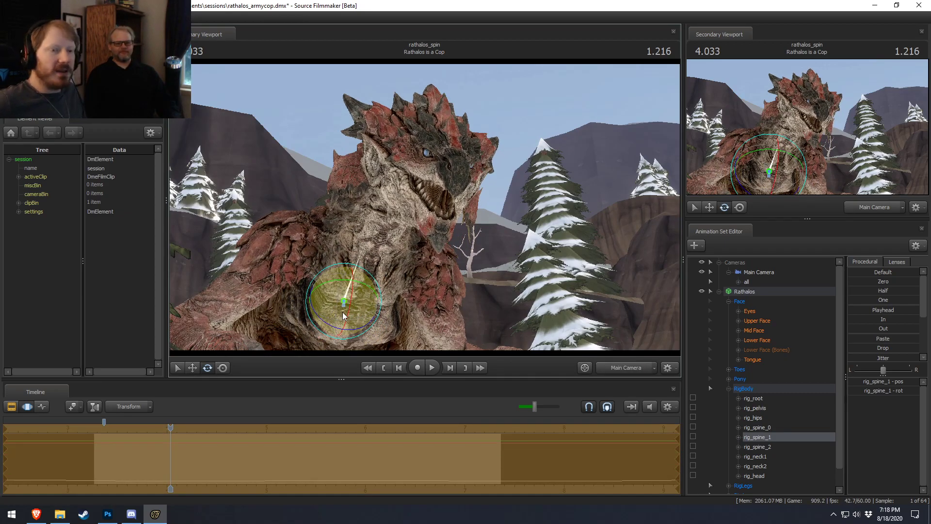
- Undo the trial move of the spine control and shift rig_pelvis slightly sideways toward the trees in the Main Camera view
{"action": "key", "text": "w"}
{"action": "left_click_drag", "start_coordinate": [368, 303], "coordinate": [375, 303]}
{"action": "key", "text": "ctrl+z"}
{"action": "left_click", "coordinate": [346, 324], "text": "ctrl"}
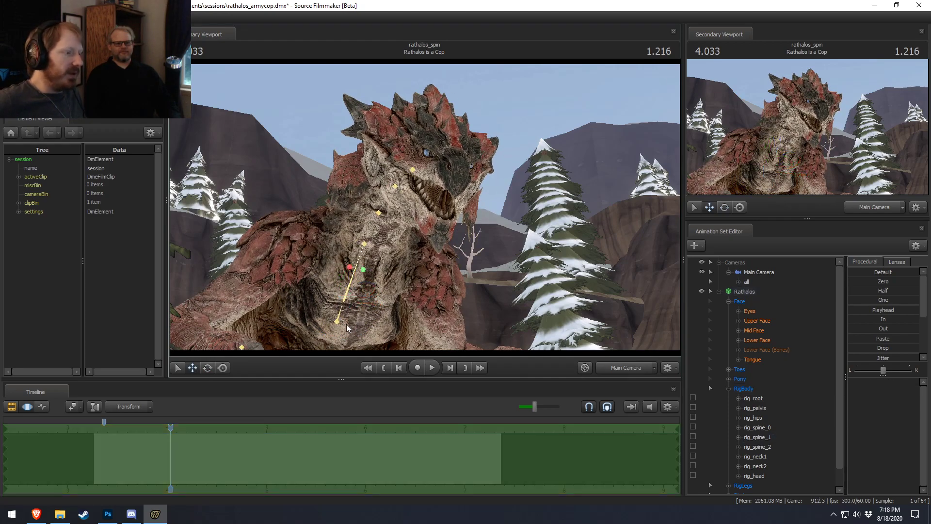
{"action": "left_click", "coordinate": [760, 410]}
{"action": "left_click_drag", "start_coordinate": [370, 326], "coordinate": [376, 327]}
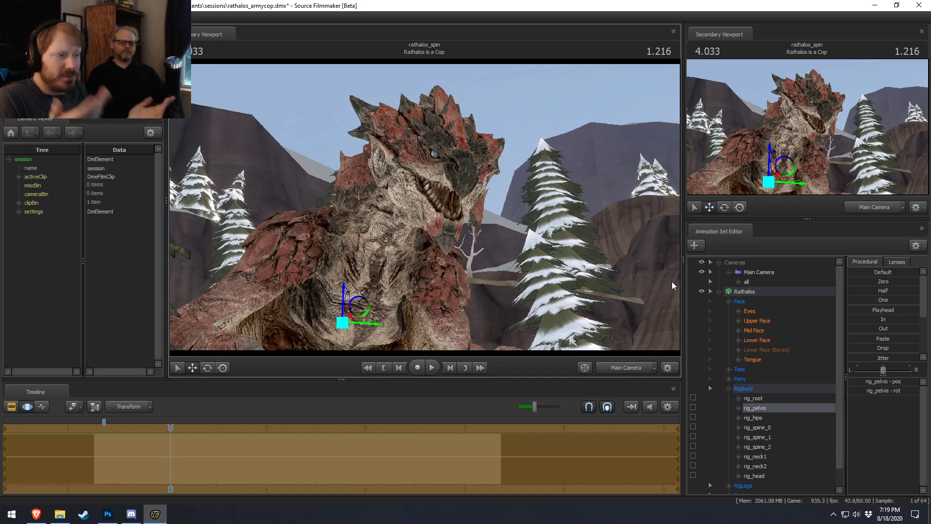
- Select rig_spine_1 and rig_spine_2 together and rotate them to twist Rathalos's upper body
{"action": "key", "text": "e"}
{"action": "left_click", "coordinate": [367, 266]}
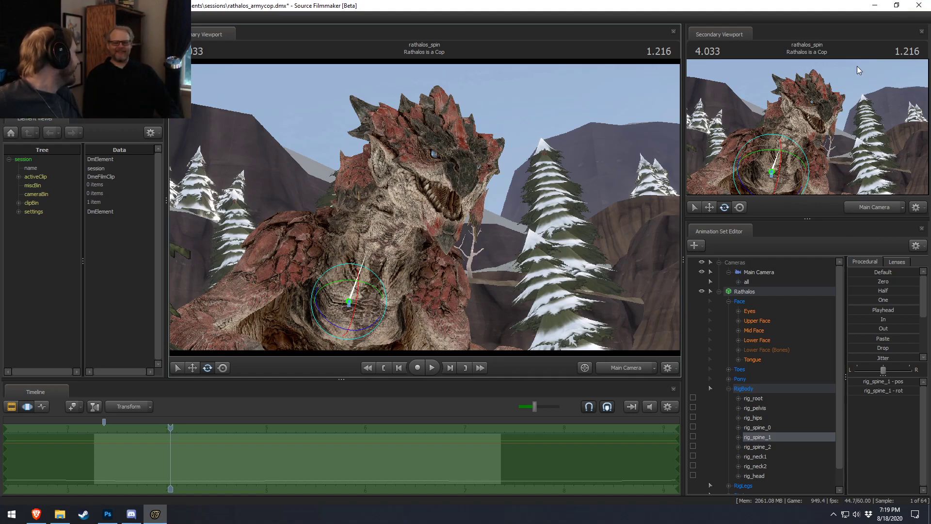
{"action": "key", "text": "ctrl"}
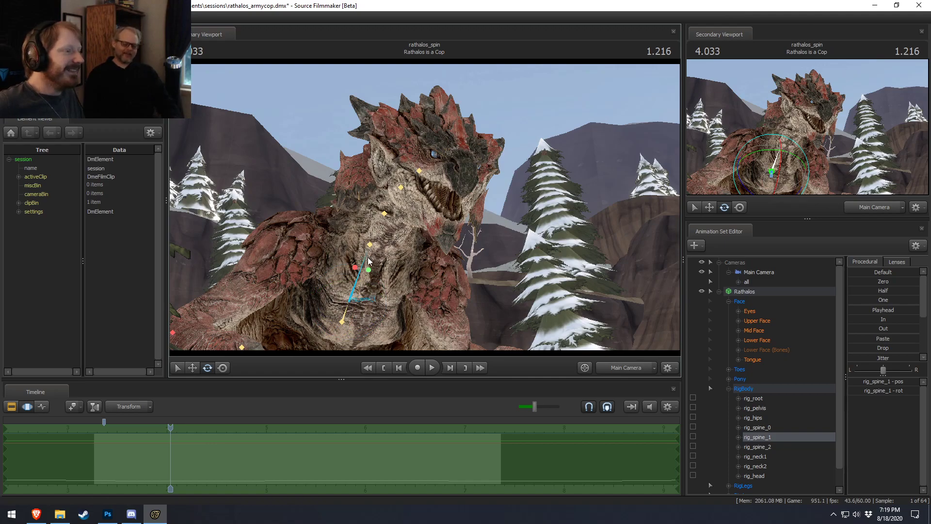
{"action": "left_click", "coordinate": [369, 248]}
{"action": "left_click", "coordinate": [369, 252], "text": "ctrl+shift"}
{"action": "left_click_drag", "start_coordinate": [368, 282], "coordinate": [362, 281]}
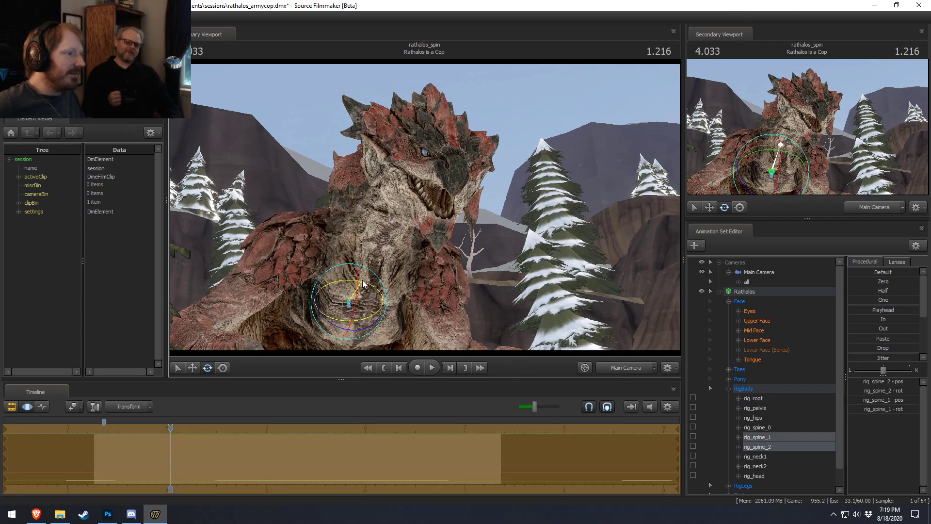
- Rotate rig_neck1 to turn Rathalos's neck toward the camera, and rotate rig_head to angle his face back
{"action": "key", "text": "ctrl"}
{"action": "left_click", "coordinate": [379, 213]}
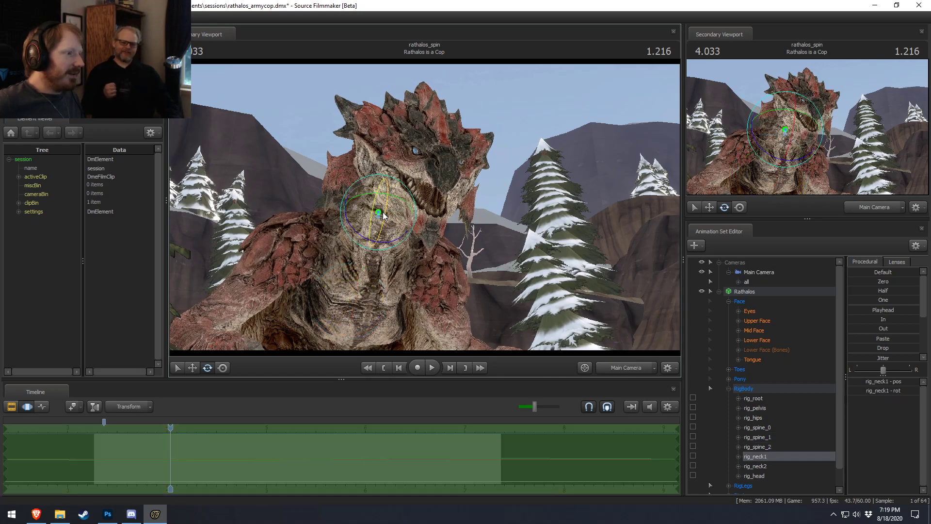
{"action": "left_click_drag", "start_coordinate": [382, 217], "coordinate": [371, 206]}
{"action": "left_click", "coordinate": [391, 192], "text": "ctrl"}
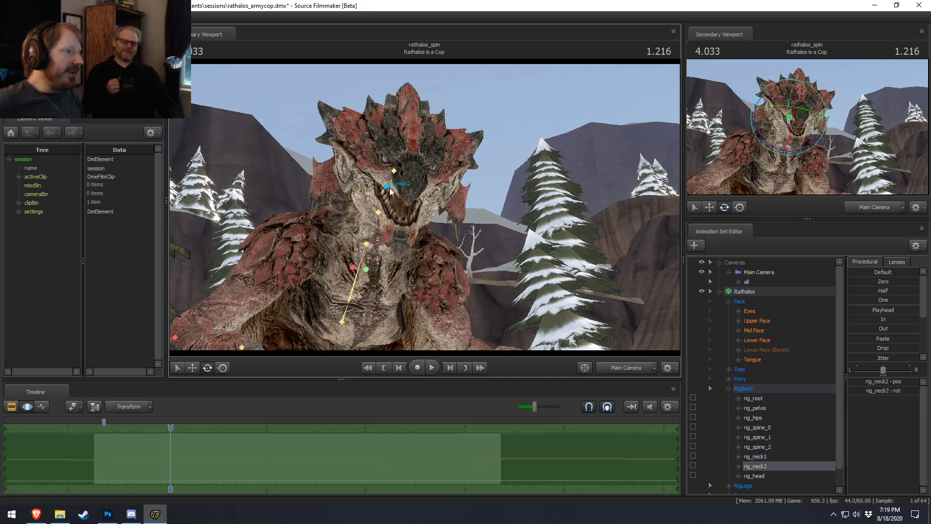
{"action": "left_click", "coordinate": [390, 165], "text": "ctrl"}
{"action": "left_click_drag", "start_coordinate": [391, 161], "coordinate": [410, 193]}
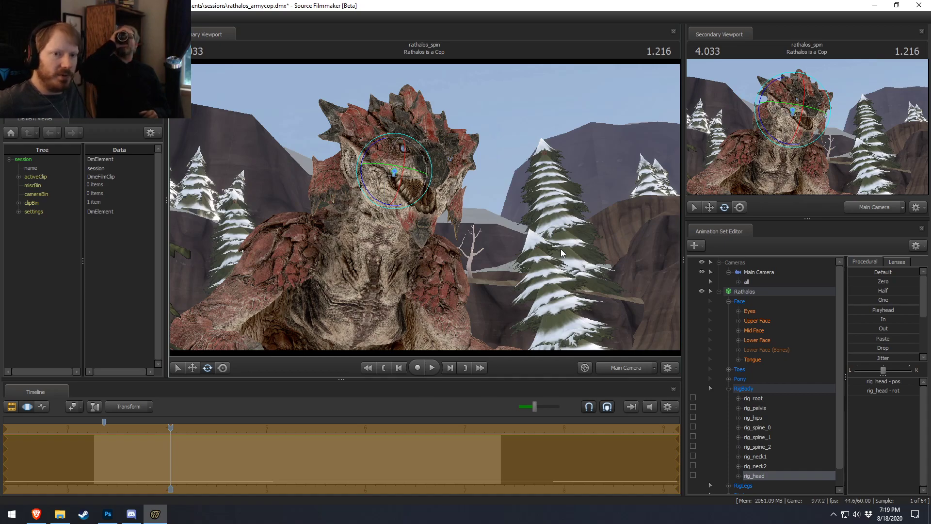
- Rotate rig_spine_0 to turn Rathalos's whole upper body further toward the camera
{"action": "key", "text": "F2"}
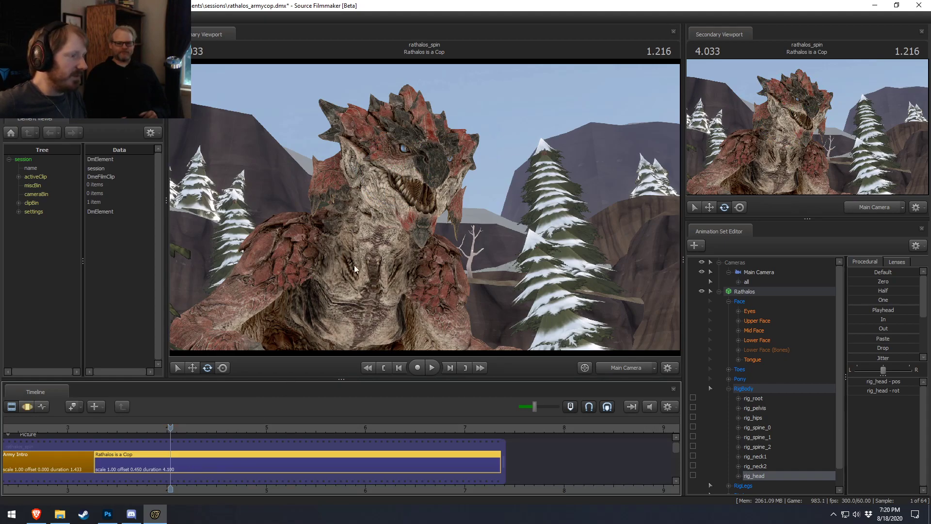
{"action": "key", "text": "F3"}
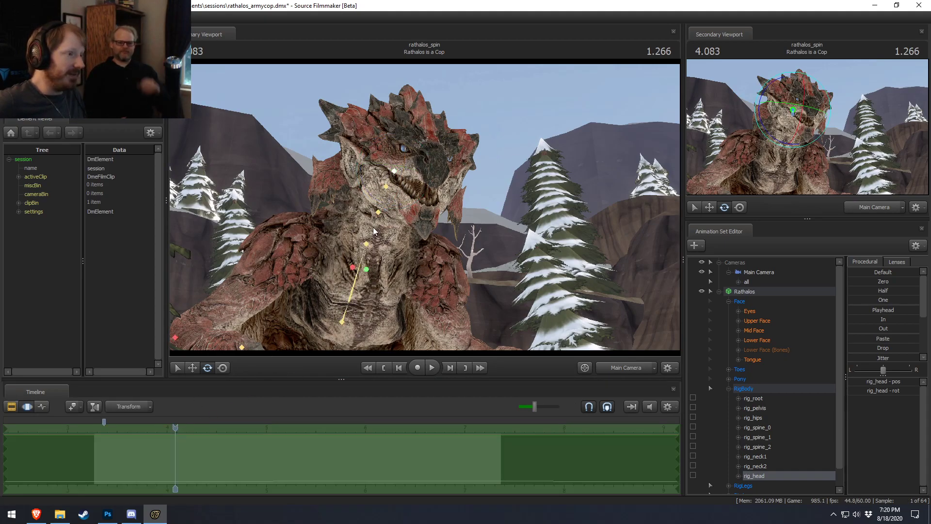
{"action": "left_click", "coordinate": [343, 320], "text": "ctrl"}
{"action": "left_click_drag", "start_coordinate": [365, 314], "coordinate": [355, 315]}
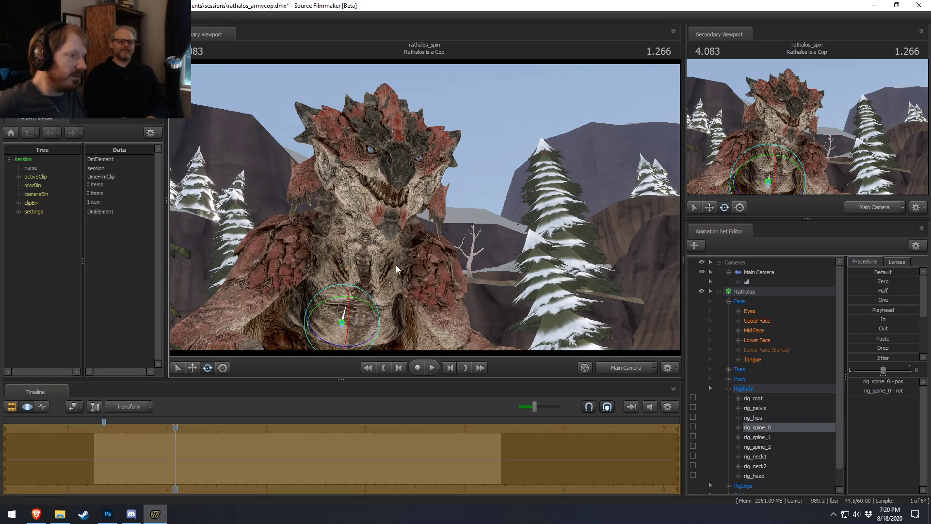
- Counter-rotate rig_neck1, rig_head and rig_neck2 so Rathalos's head looks past the camera
{"action": "left_click", "coordinate": [365, 209], "text": "ctrl"}
{"action": "left_click_drag", "start_coordinate": [367, 213], "coordinate": [392, 225]}
{"action": "left_click", "coordinate": [380, 175], "text": "ctrl"}
{"action": "left_click_drag", "start_coordinate": [381, 178], "coordinate": [402, 157]}
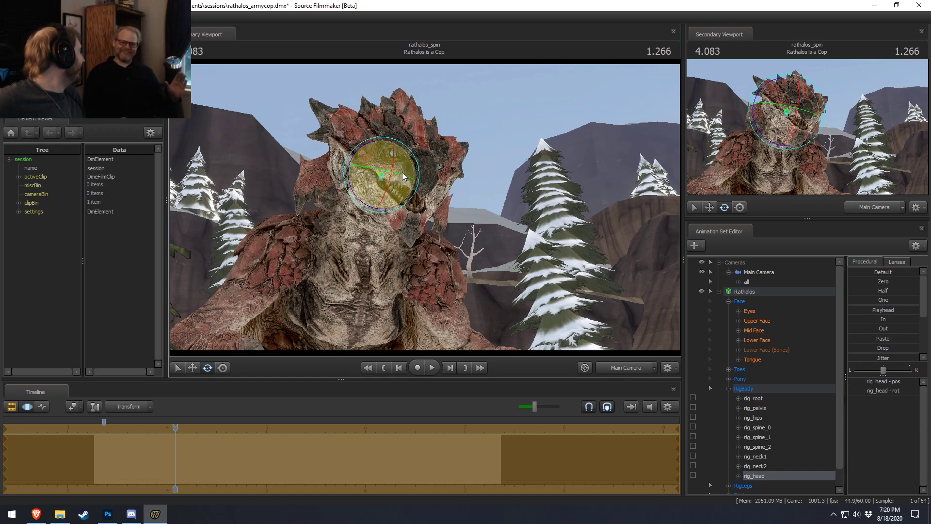
{"action": "key", "text": "ctrl"}
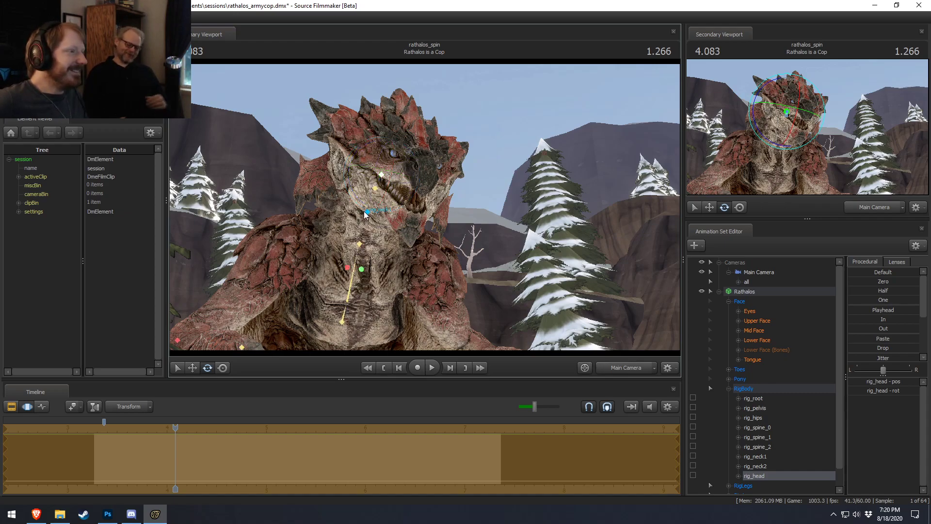
{"action": "left_click", "coordinate": [375, 188], "text": "ctrl"}
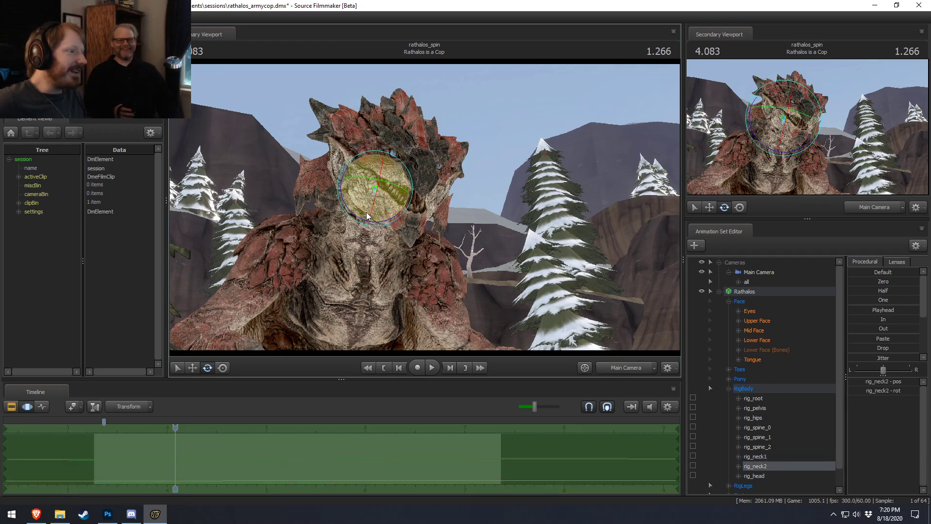
{"action": "left_click_drag", "start_coordinate": [383, 207], "coordinate": [391, 228]}
- In the Clip Editor, play back the "Rathalos is a Cop" shot around the 4-second mark to review the new pose
{"action": "key", "text": "F2"}
{"action": "left_click_drag", "start_coordinate": [244, 429], "coordinate": [150, 434]}
{"action": "key", "text": "space"}
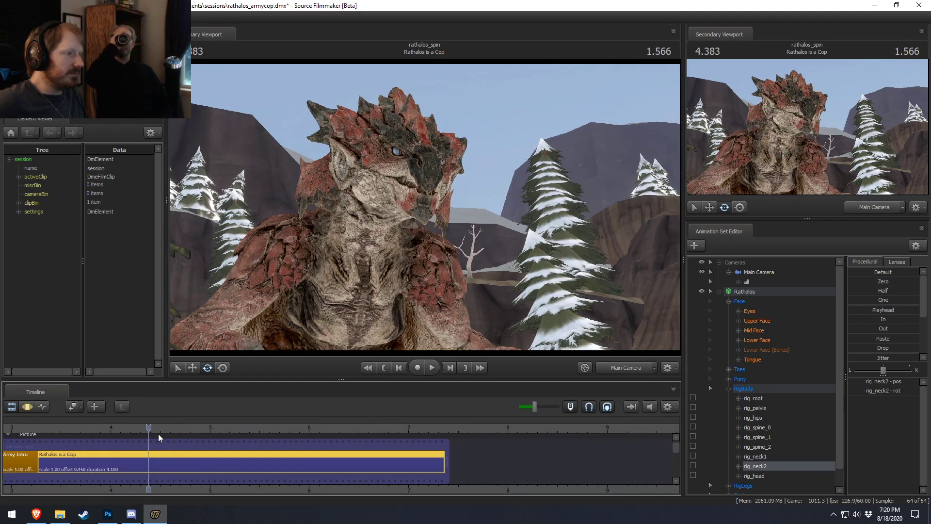
{"action": "middle_click_drag", "start_coordinate": [229, 491], "coordinate": [511, 480]}
{"action": "key", "text": "space"}
{"action": "left_click_drag", "start_coordinate": [384, 427], "coordinate": [412, 472]}
{"action": "key", "text": "space"}
- In the Motion Editor, with a time selection from about 4.1 to 4.9 seconds, rotate Rathalos's lower spine to lift his upper body
{"action": "key", "text": "F3"}
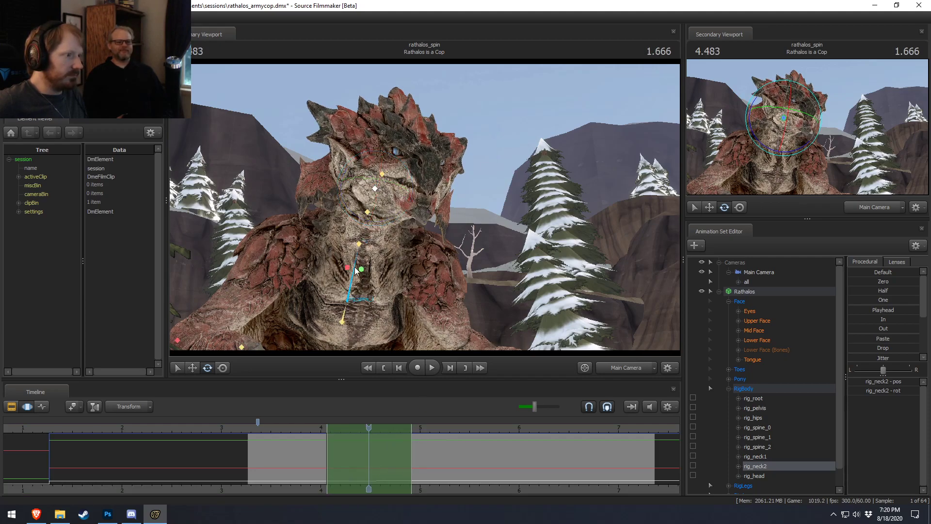
{"action": "left_click", "coordinate": [757, 410]}
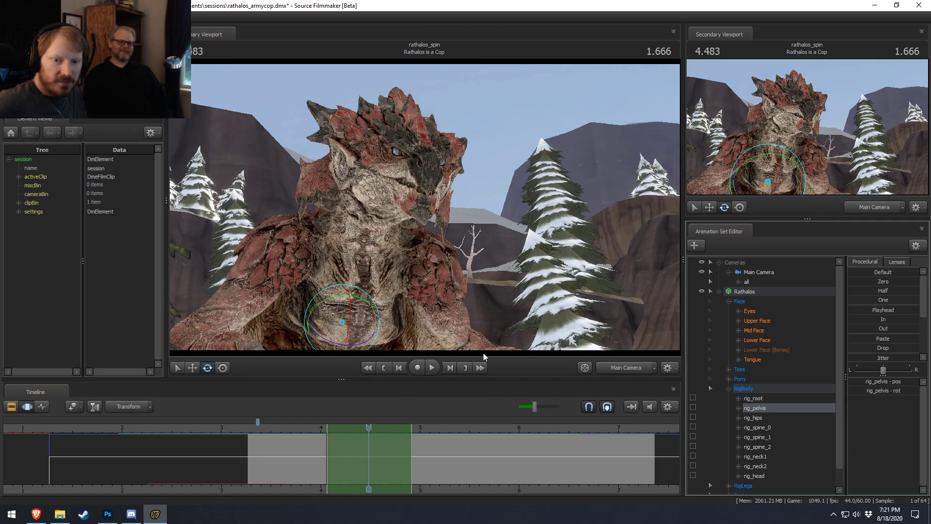
{"action": "left_click", "coordinate": [293, 429]}
{"action": "left_click_drag", "start_coordinate": [295, 429], "coordinate": [337, 430]}
{"action": "key", "text": "space"}
{"action": "key", "text": "space"}
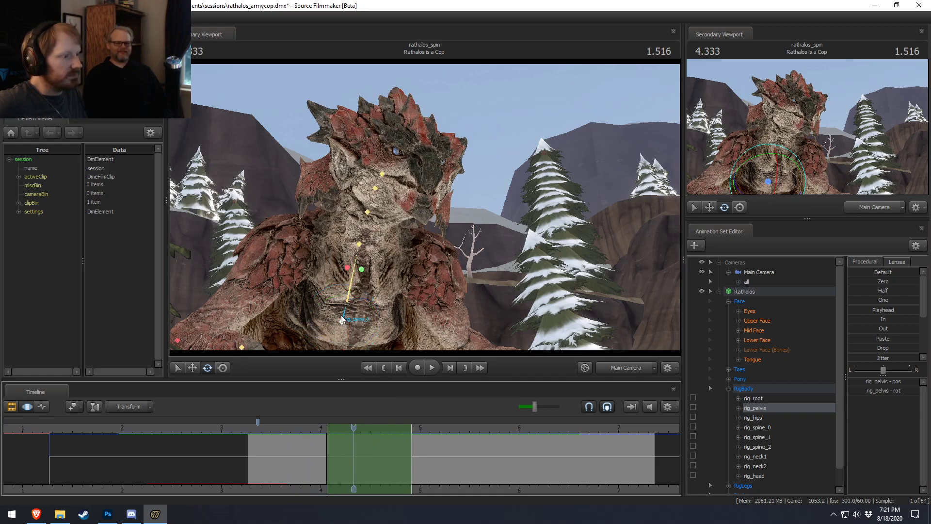
{"action": "left_click", "coordinate": [339, 324]}
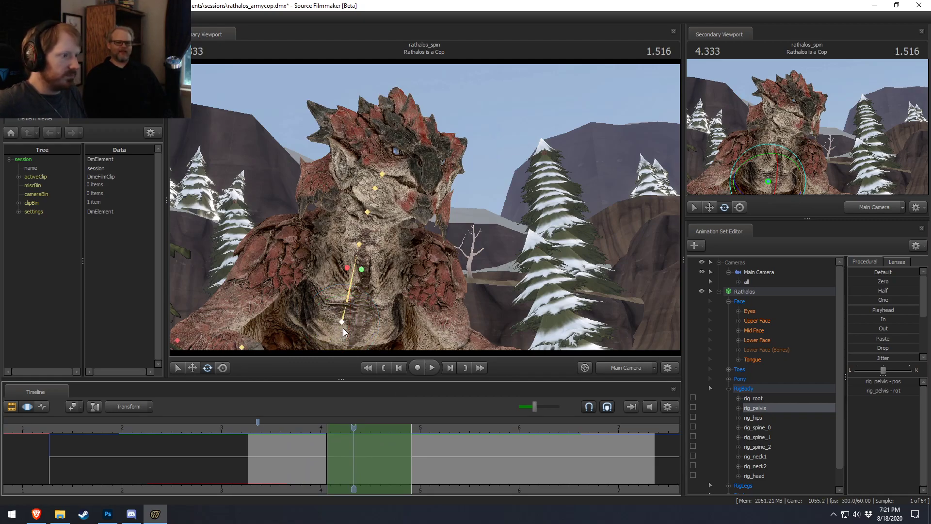
{"action": "left_click", "coordinate": [344, 316]}
{"action": "left_click_drag", "start_coordinate": [356, 318], "coordinate": [355, 272]}
{"action": "left_click", "coordinate": [355, 286]}
- Within the same time selection, rotate Rathalos's neck and head controls to finish the raised head pose
{"action": "left_click", "coordinate": [362, 201]}
{"action": "left_click", "coordinate": [361, 174], "text": "ctrl"}
{"action": "left_click_drag", "start_coordinate": [361, 173], "coordinate": [371, 178]}
{"action": "right_click", "coordinate": [371, 190]}
{"action": "mouse_move", "coordinate": [421, 208]}
{"action": "left_click", "coordinate": [451, 212]}
{"action": "left_click", "coordinate": [362, 159]}
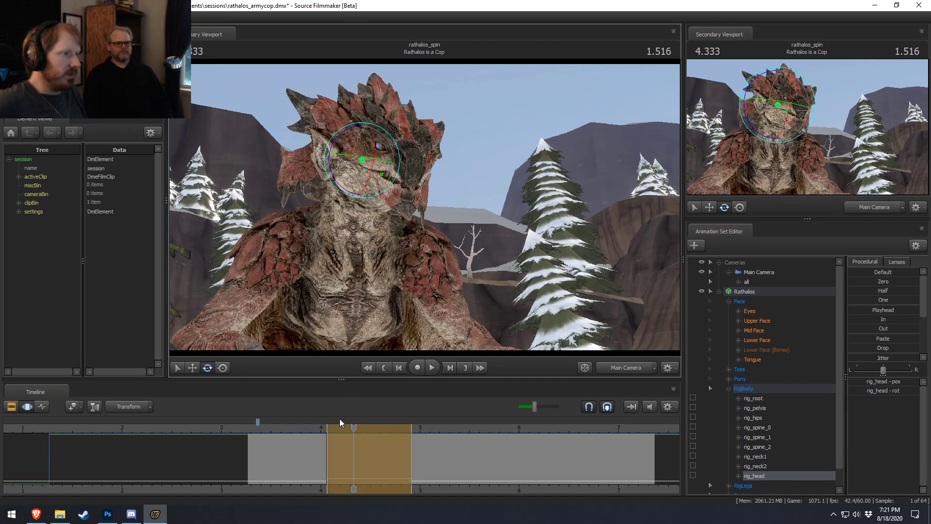
- Replay the lead-in to the raised head pose to judge its motion, and select rig_neck2
{"action": "left_click", "coordinate": [307, 429]}
{"action": "key", "text": "space"}
{"action": "key", "text": "space"}
{"action": "left_click", "coordinate": [271, 427]}
{"action": "key", "text": "space"}
{"action": "key", "text": "space"}
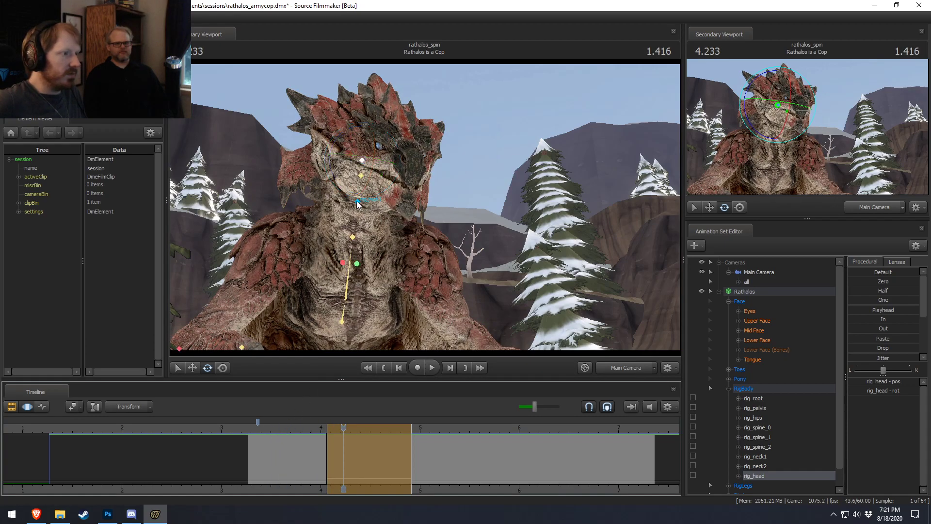
{"action": "left_click", "coordinate": [362, 175]}
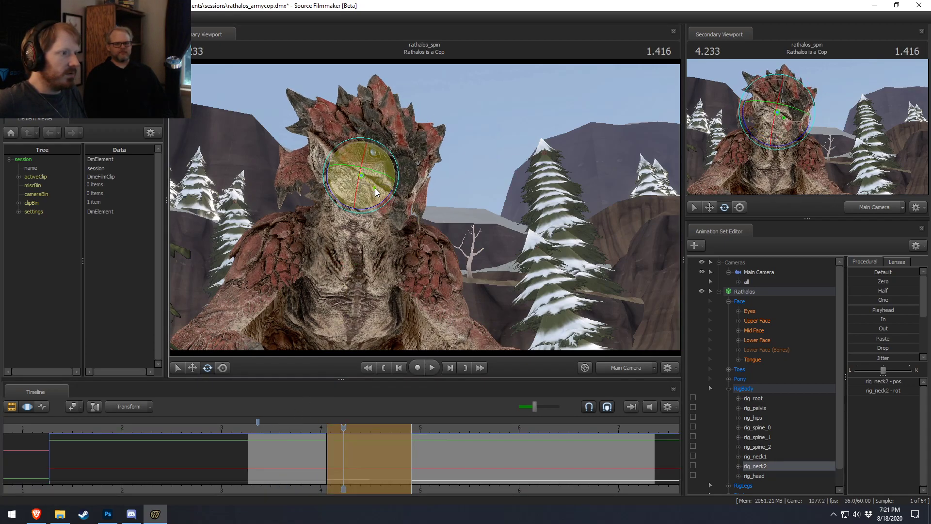
- With the Work Camera, examine Rathalos's eyes and upper face up close, and return to the Main Camera ahead of the time selection
{"action": "left_click", "coordinate": [756, 311]}
{"action": "right_click", "coordinate": [386, 166]}
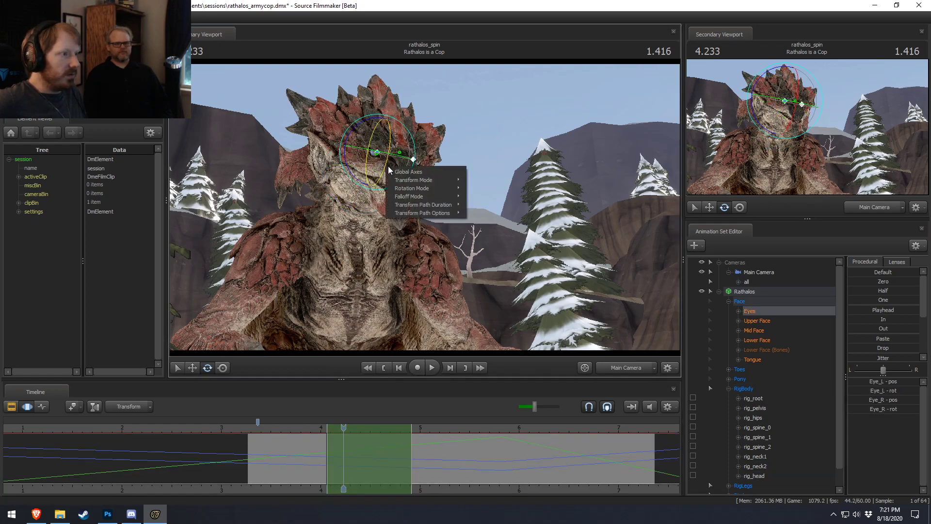
{"action": "left_click", "coordinate": [631, 368]}
{"action": "key", "text": "w"}
{"action": "left_click_drag", "start_coordinate": [392, 223], "coordinate": [372, 218]}
{"action": "left_click", "coordinate": [757, 320]}
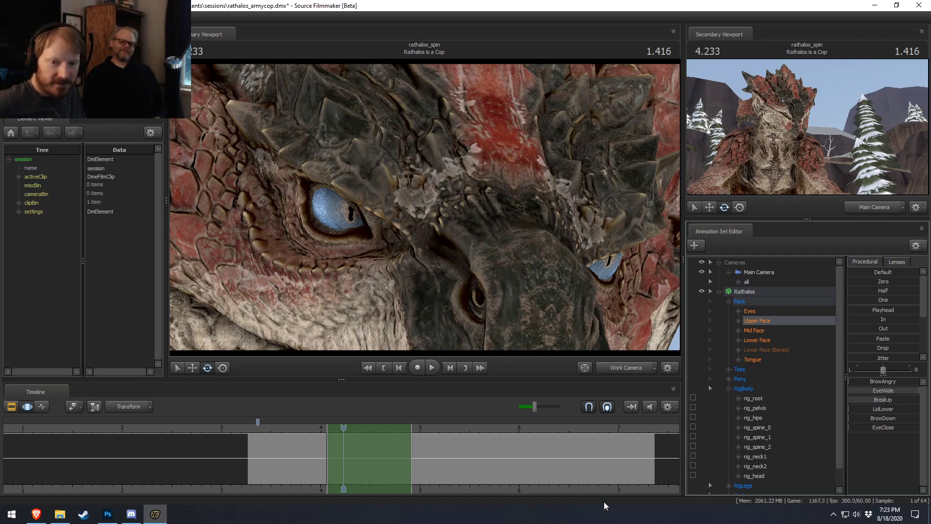
{"action": "left_click_drag", "start_coordinate": [317, 431], "coordinate": [355, 433]}
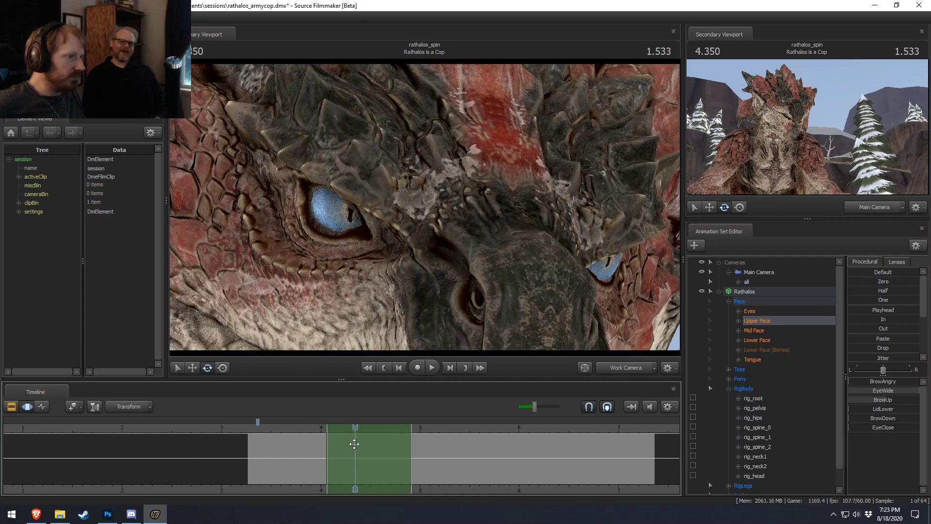
{"action": "left_click", "coordinate": [622, 367]}
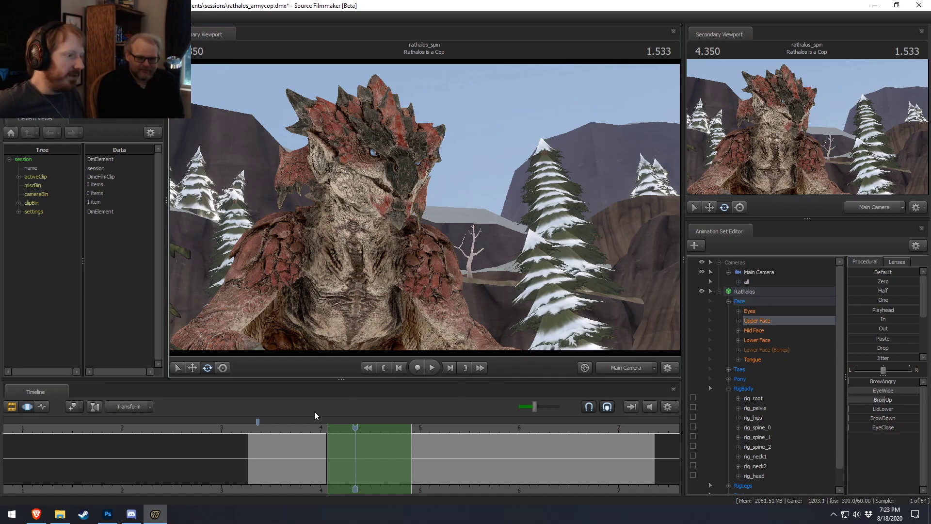
{"action": "left_click", "coordinate": [307, 428]}
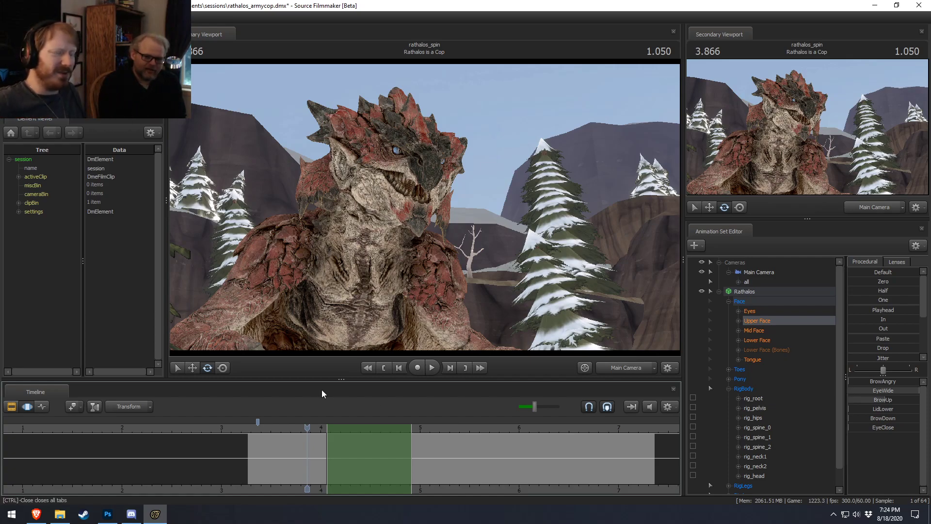
- Scrub between about 3.3 and 4.3 seconds to review Rathalos's lead-in and raised head pose
{"action": "left_click_drag", "start_coordinate": [295, 427], "coordinate": [263, 429]}
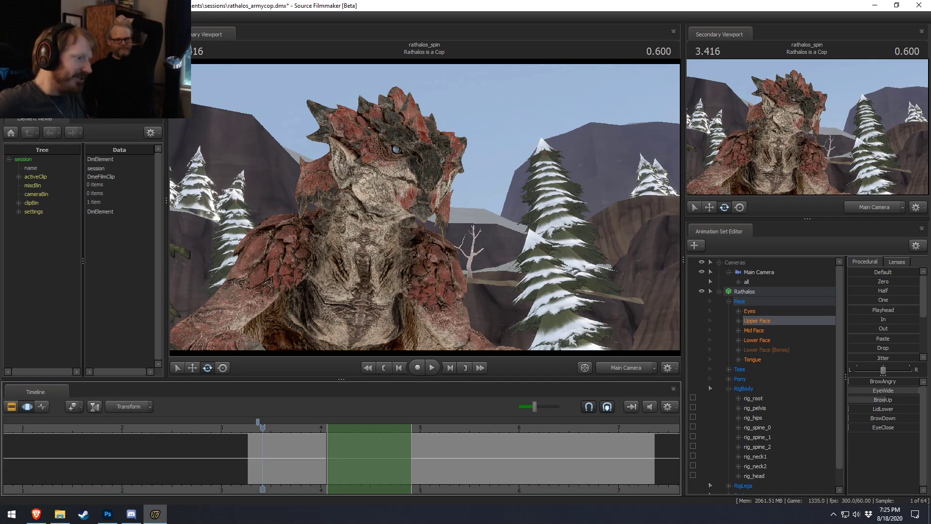
{"action": "left_click_drag", "start_coordinate": [251, 429], "coordinate": [248, 434]}
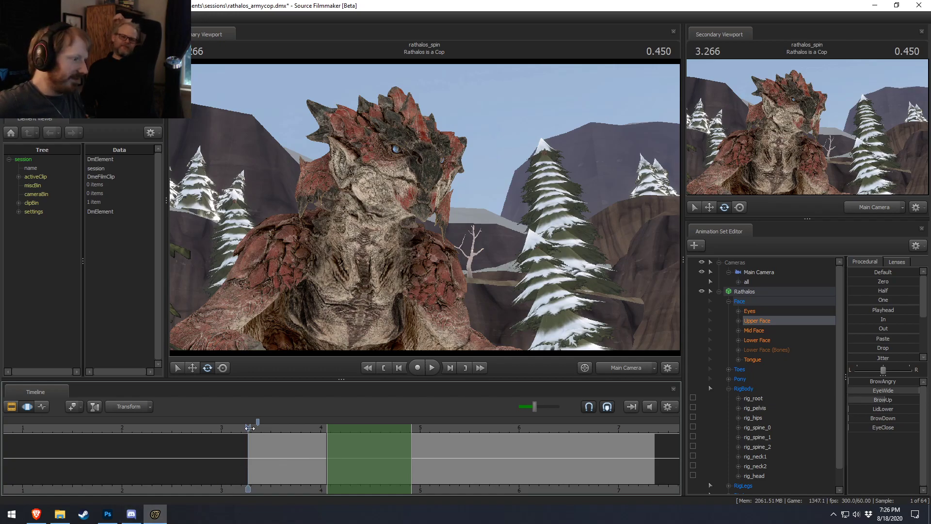
{"action": "left_click_drag", "start_coordinate": [247, 429], "coordinate": [345, 430]}
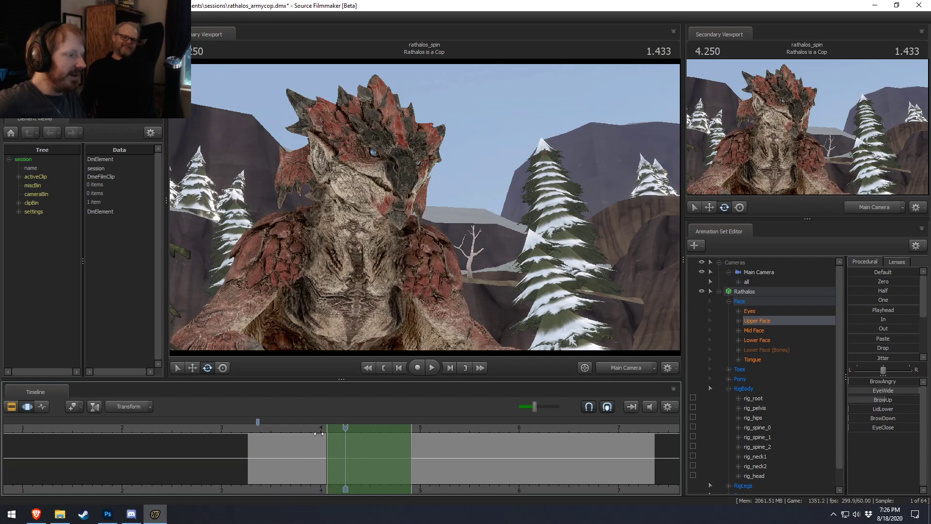
- Try a time selection covering everything before about 4.1 seconds, and return to 3.4 seconds
{"action": "left_click_drag", "start_coordinate": [258, 423], "coordinate": [328, 459]}
{"action": "left_click_drag", "start_coordinate": [411, 444], "coordinate": [4, 443]}
{"action": "left_click_drag", "start_coordinate": [328, 425], "coordinate": [261, 425]}
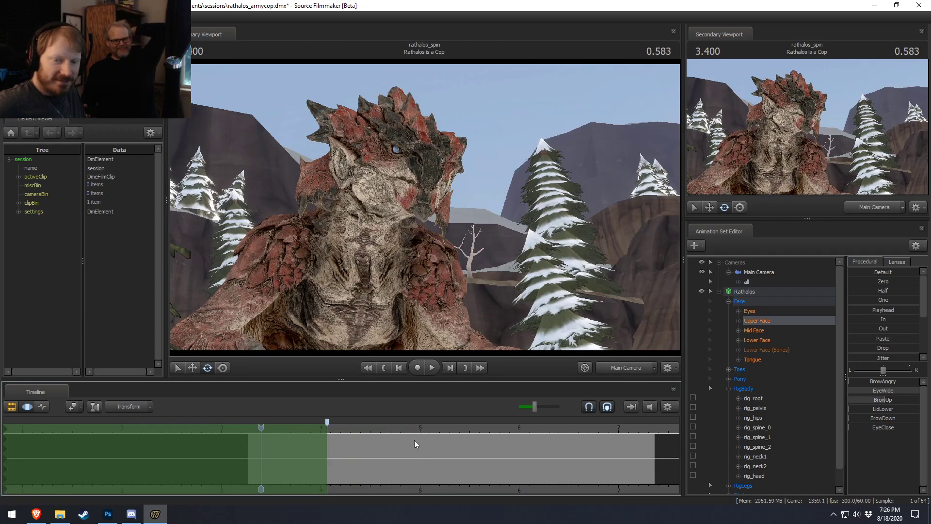
- Select Rathalos's Eyes controls and inspect his eyes up close with the Work Camera at 3.4 seconds
{"action": "left_click", "coordinate": [750, 311]}
{"action": "left_click", "coordinate": [616, 368]}
{"action": "left_click_drag", "start_coordinate": [529, 237], "coordinate": [528, 208]}
{"action": "scroll", "coordinate": [528, 208], "scroll_direction": "up", "scroll_amount": 4}
{"action": "key", "text": "w"}
{"action": "mouse_move", "coordinate": [425, 207]}
{"action": "left_mouse_down"}
{"action": "mouse_move", "coordinate": [409, 196]}
{"action": "mouse_move", "coordinate": [411, 206]}
{"action": "left_mouse_up"}
- Replay the shot through the Main Camera from 3.4 to about 4.3 seconds in the Clip Editor
{"action": "key", "text": "F2"}
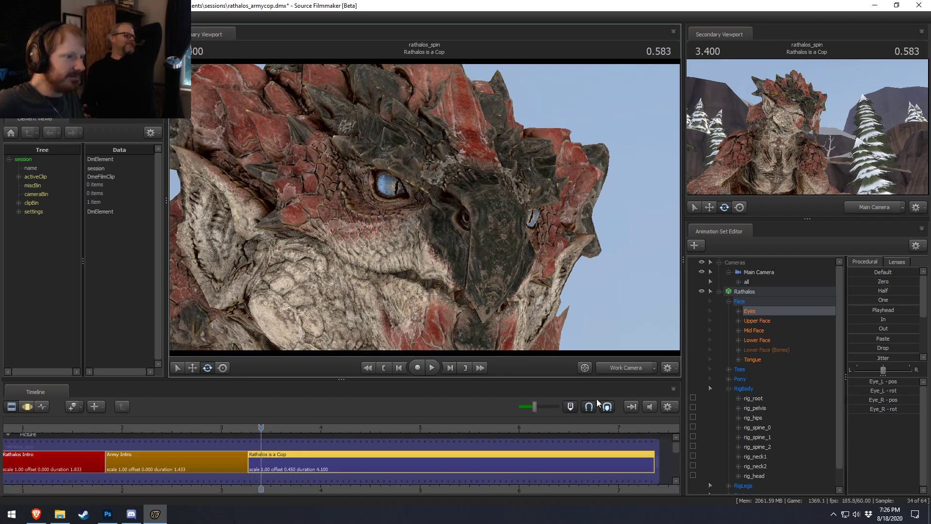
{"action": "left_click", "coordinate": [616, 369]}
{"action": "key", "text": "space"}
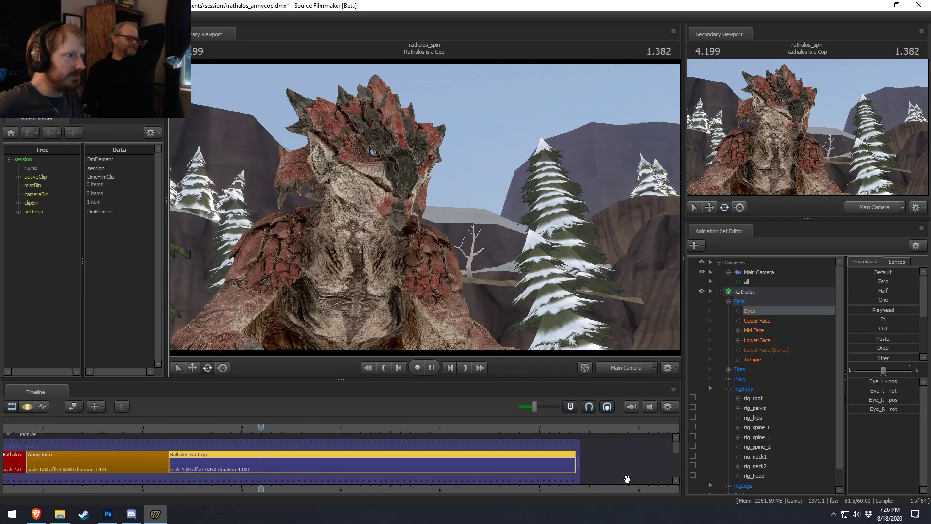
{"action": "key", "text": "space"}
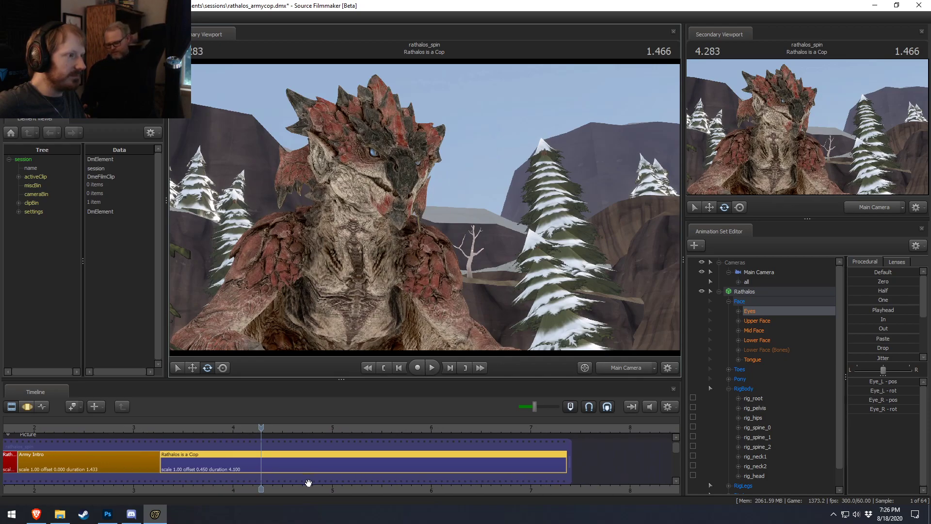
- In the Motion Editor, replace the time selection with one from about 4.1 to 4.9 seconds
{"action": "middle_click_drag", "start_coordinate": [262, 472], "coordinate": [436, 472]}
{"action": "key", "text": "F3"}
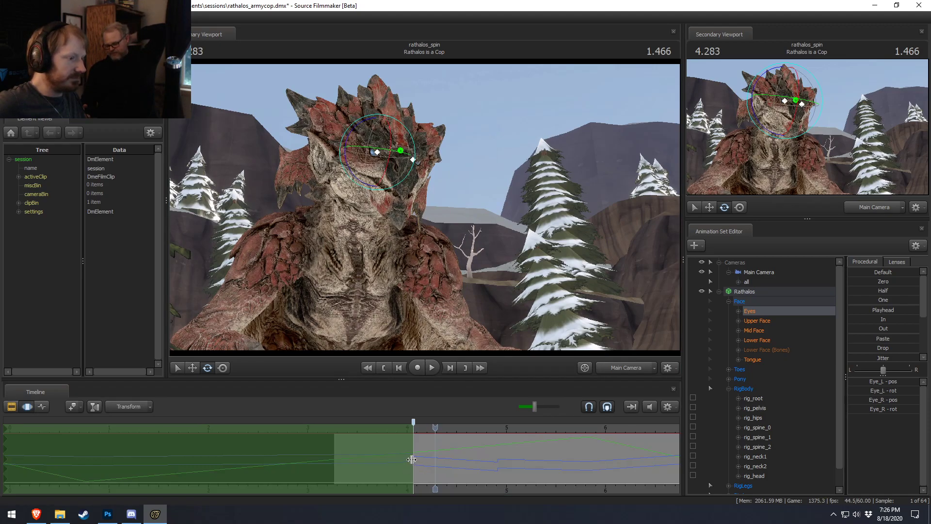
{"action": "left_click", "coordinate": [413, 459], "text": "shift"}
{"action": "left_click_drag", "start_coordinate": [412, 460], "coordinate": [497, 474], "text": "shift"}
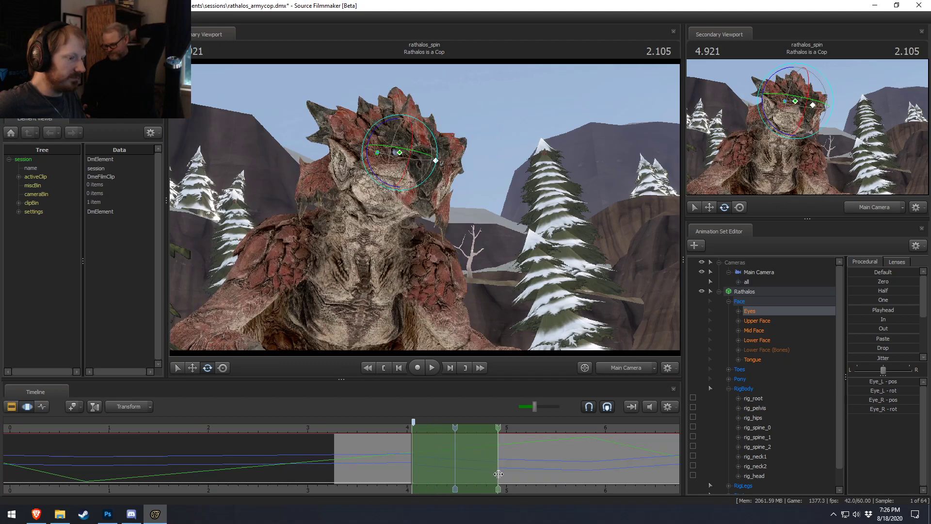
{"action": "left_click", "coordinate": [394, 427]}
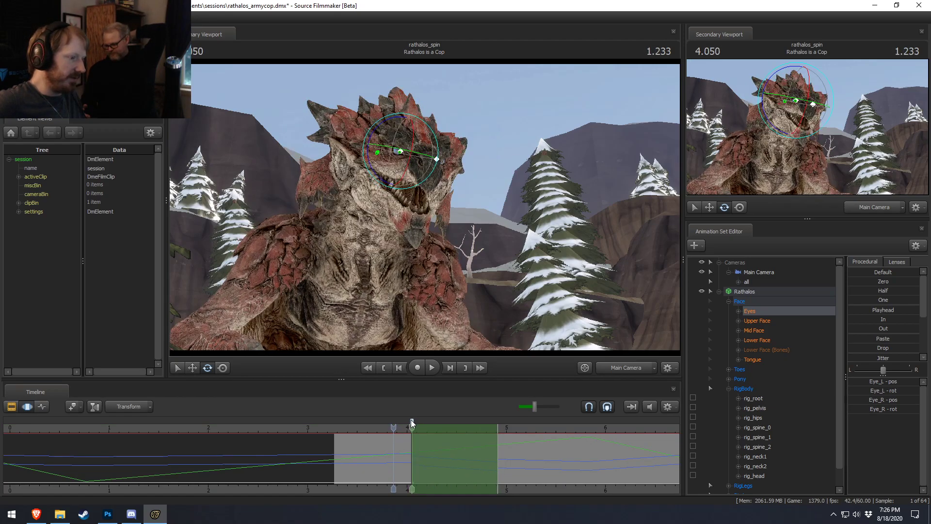
{"action": "scroll", "coordinate": [422, 486], "scroll_direction": "up", "scroll_amount": 3}
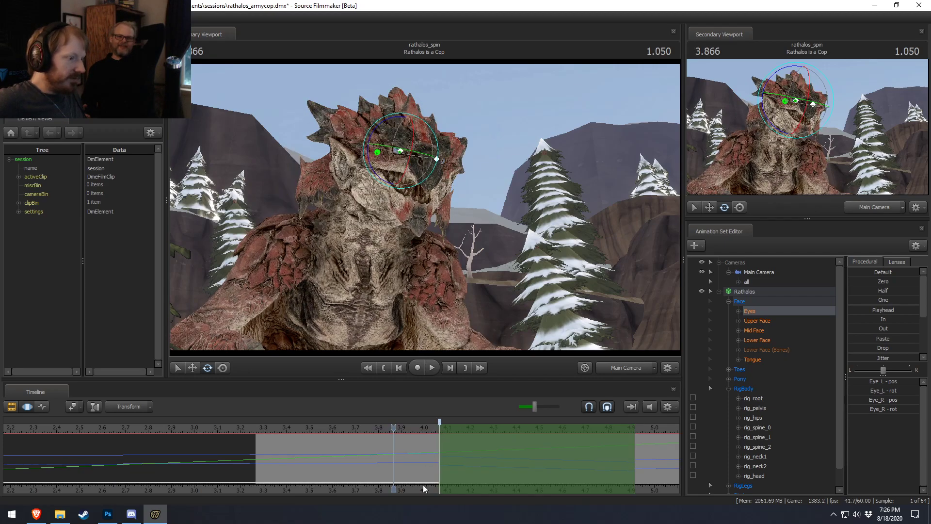
{"action": "middle_click_drag", "start_coordinate": [423, 484], "coordinate": [102, 480]}
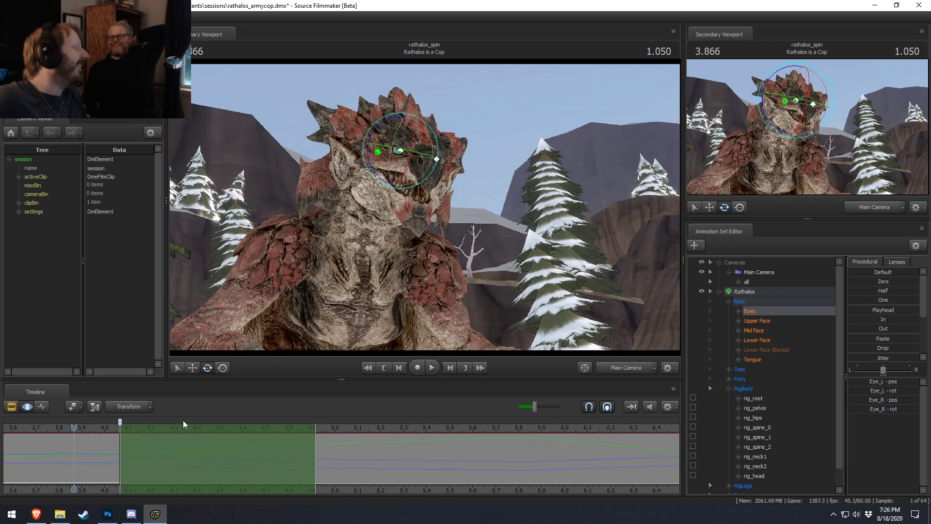
- At about 4.5 seconds, view the face with the Work Camera and increase the Upper Face BrowUp control within the time selection
{"action": "left_click", "coordinate": [151, 448]}
{"action": "left_click_drag", "start_coordinate": [155, 445], "coordinate": [162, 447]}
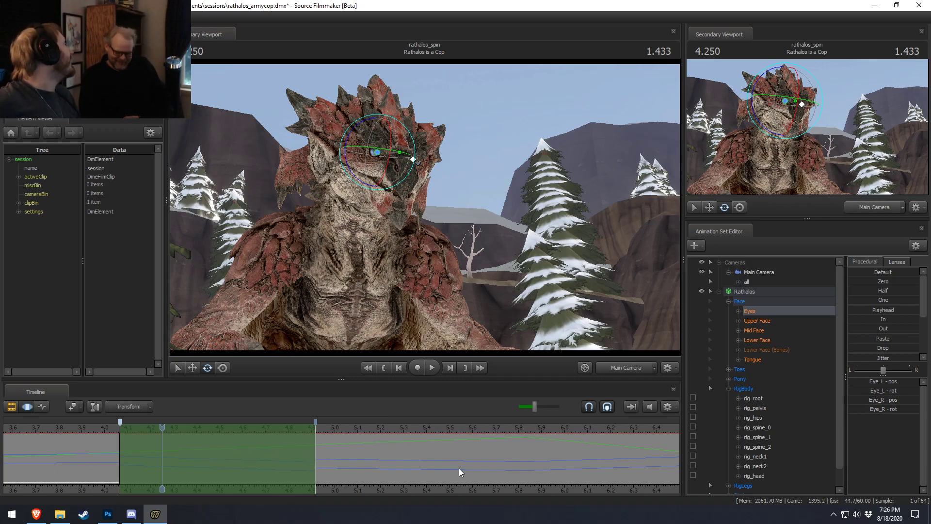
{"action": "left_click_drag", "start_coordinate": [163, 440], "coordinate": [224, 438]}
{"action": "left_click", "coordinate": [642, 368]}
{"action": "mouse_move", "coordinate": [425, 207]}
{"action": "left_mouse_down"}
{"action": "mouse_move", "coordinate": [417, 198]}
{"action": "mouse_move", "coordinate": [425, 208]}
{"action": "left_mouse_up"}
{"action": "key", "text": "w"}
{"action": "left_click", "coordinate": [767, 320]}
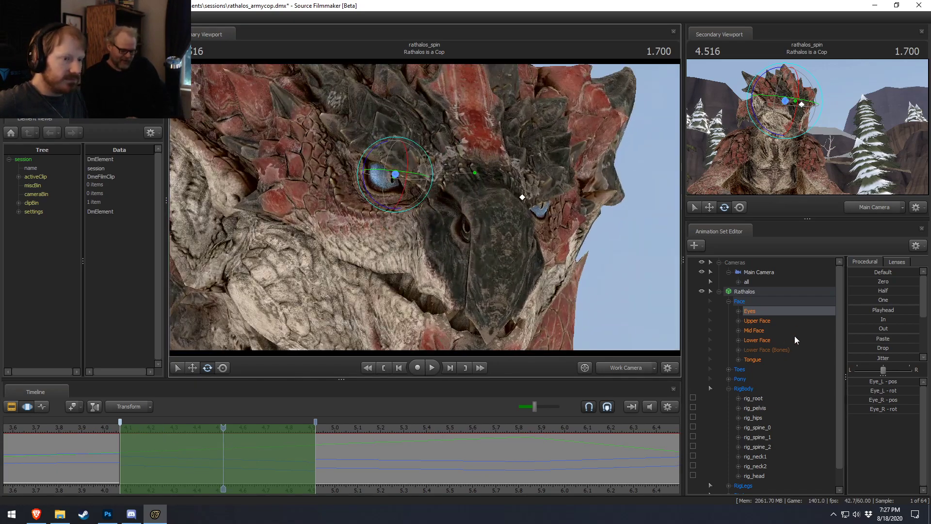
{"action": "left_click_drag", "start_coordinate": [881, 400], "coordinate": [886, 427]}
{"action": "key", "text": "ctrl+z"}
{"action": "key", "text": "ctrl+z"}
- Scrub to about 4.27 seconds and check the brow change through the shot's main camera view
{"action": "left_click", "coordinate": [166, 429]}
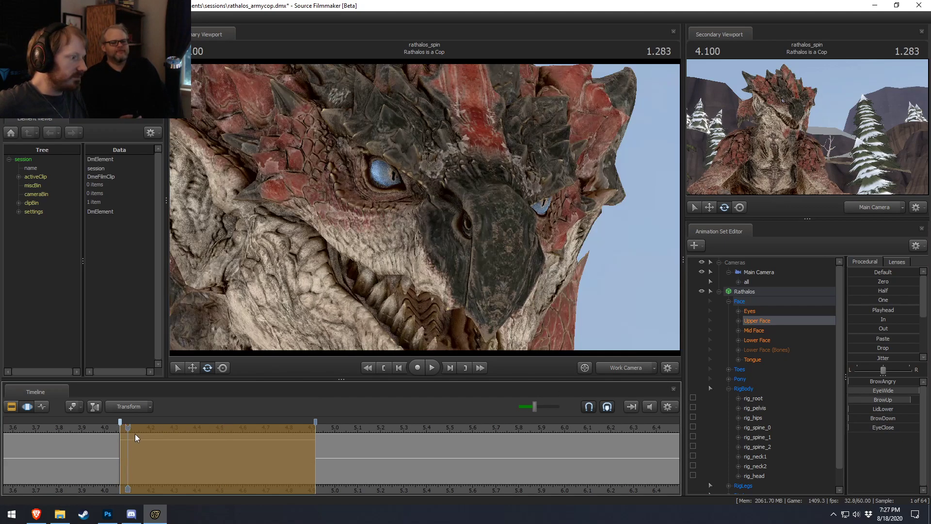
{"action": "left_click", "coordinate": [635, 367], "text": "ctrl"}
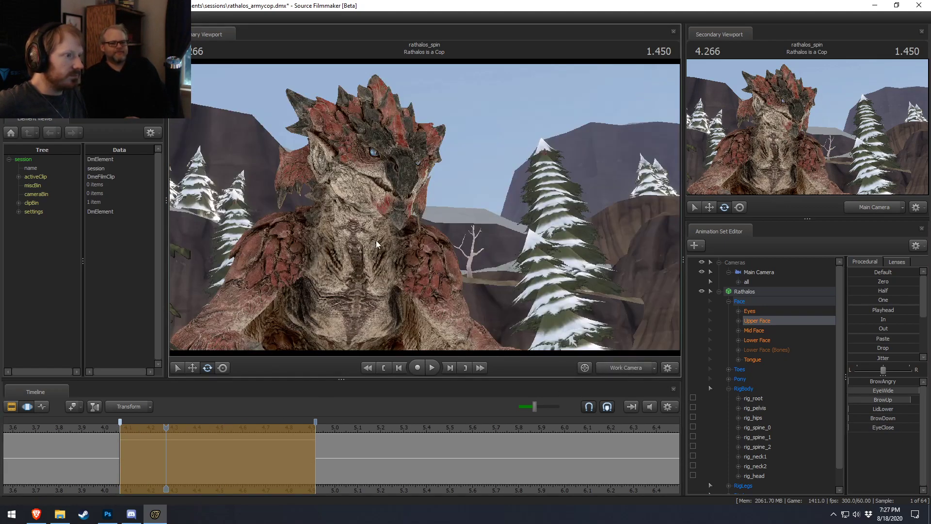
{"action": "key", "text": "F2"}
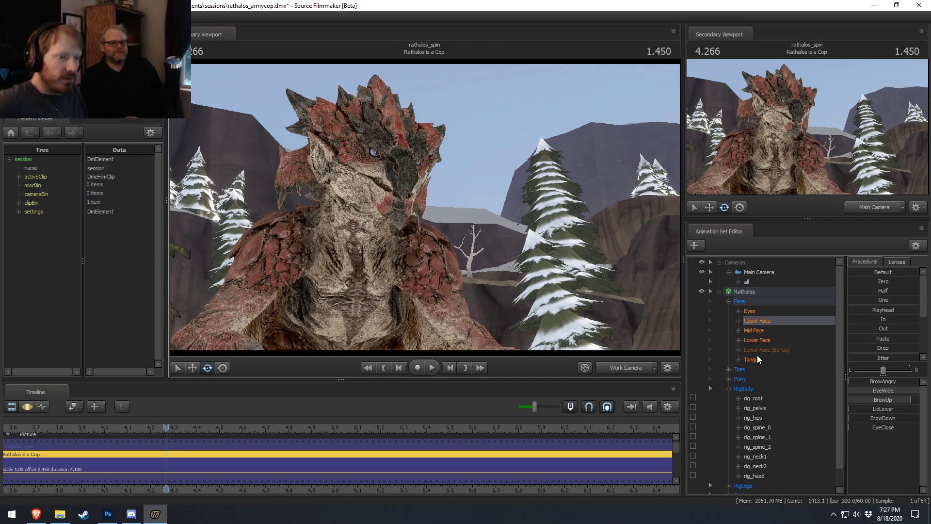
- Rotate Rathalos's rig_head slightly within the time selection and replay the head movement
{"action": "left_click", "coordinate": [735, 382]}
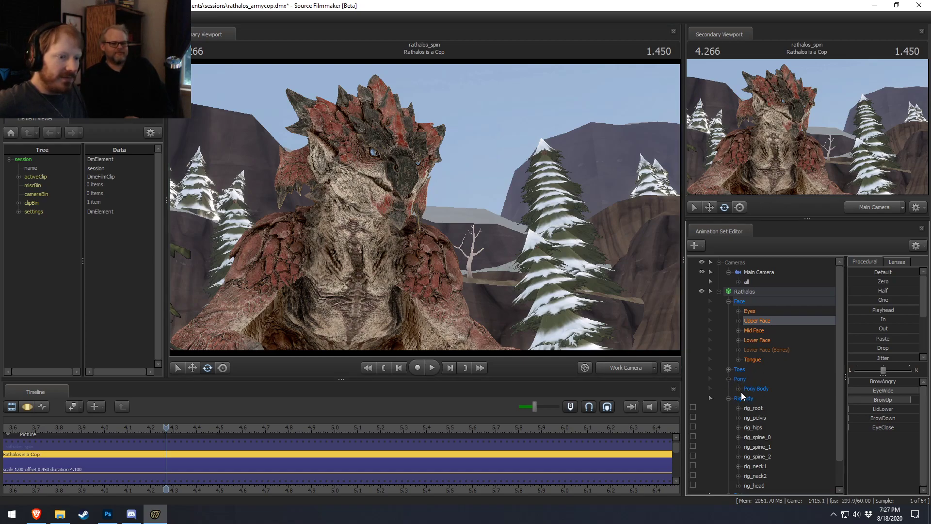
{"action": "scroll", "coordinate": [742, 410], "scroll_direction": "down", "scroll_amount": 1}
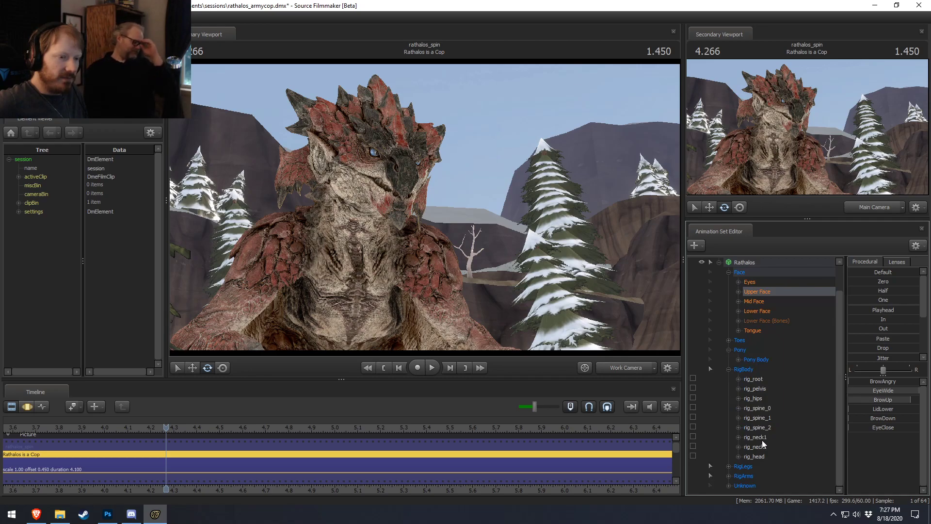
{"action": "left_click", "coordinate": [754, 455]}
{"action": "left_click_drag", "start_coordinate": [348, 125], "coordinate": [391, 156]}
{"action": "key", "text": "ctrl+z"}
{"action": "left_click", "coordinate": [48, 433]}
{"action": "key", "text": "space"}
{"action": "key", "text": "space"}
{"action": "key", "text": "space"}
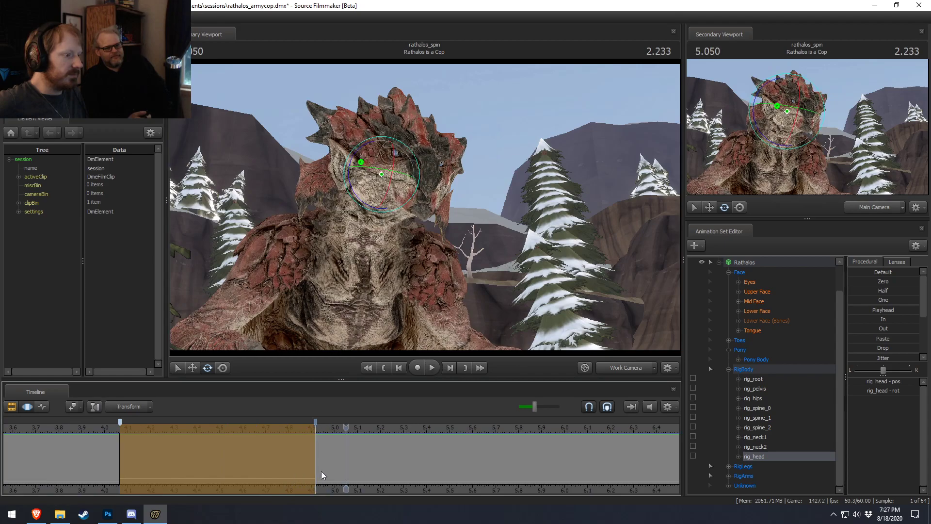
- Set the time selection to start at 4.8 seconds and extend indefinitely past the end of the shot
{"action": "left_click", "coordinate": [315, 462], "text": "shift"}
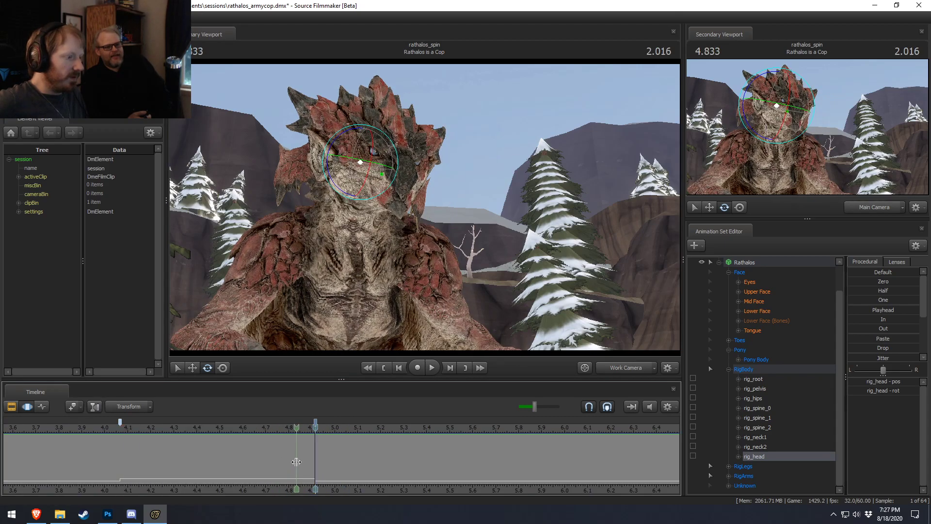
{"action": "left_click", "coordinate": [289, 462]}
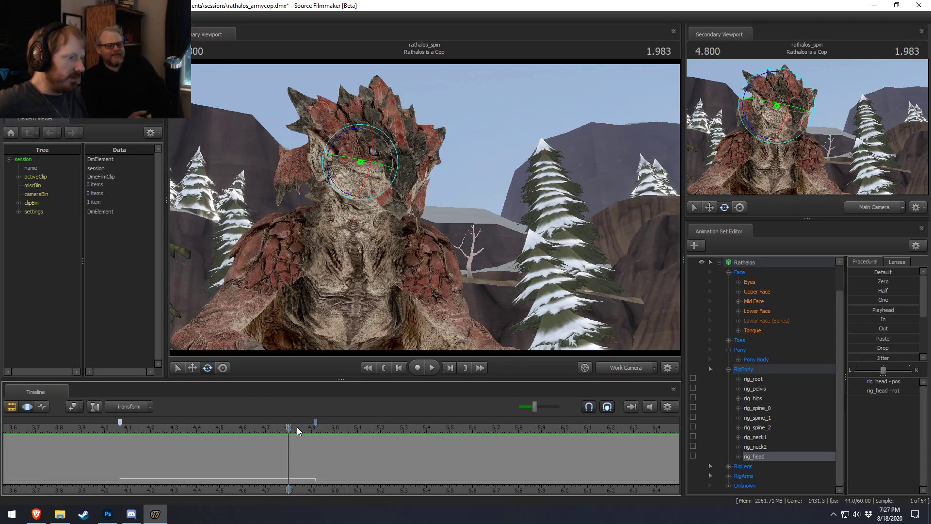
{"action": "mouse_move", "coordinate": [316, 423]}
{"action": "left_mouse_down"}
{"action": "mouse_move", "coordinate": [288, 426]}
{"action": "mouse_move", "coordinate": [631, 412]}
{"action": "left_mouse_up"}
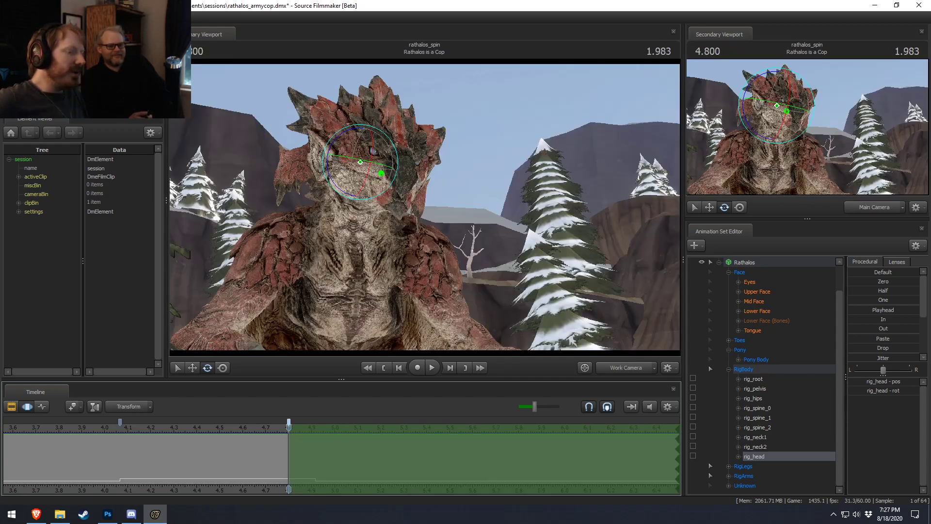
- Try selecting Rathalos's controls without the Face group, and look through Pony Body and the animation set display options
{"action": "left_click", "coordinate": [747, 263]}
{"action": "left_click", "coordinate": [742, 274], "text": "ctrl"}
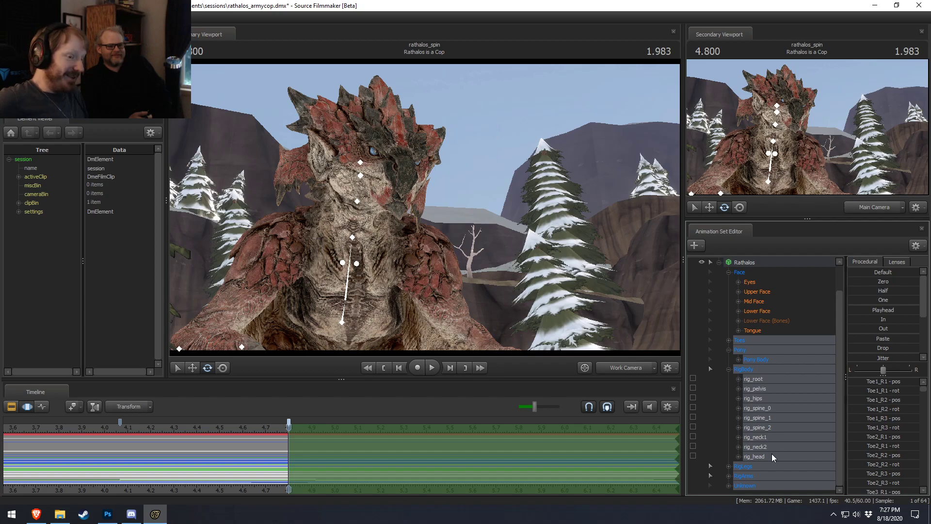
{"action": "left_click", "coordinate": [739, 359]}
{"action": "right_click", "coordinate": [754, 335]}
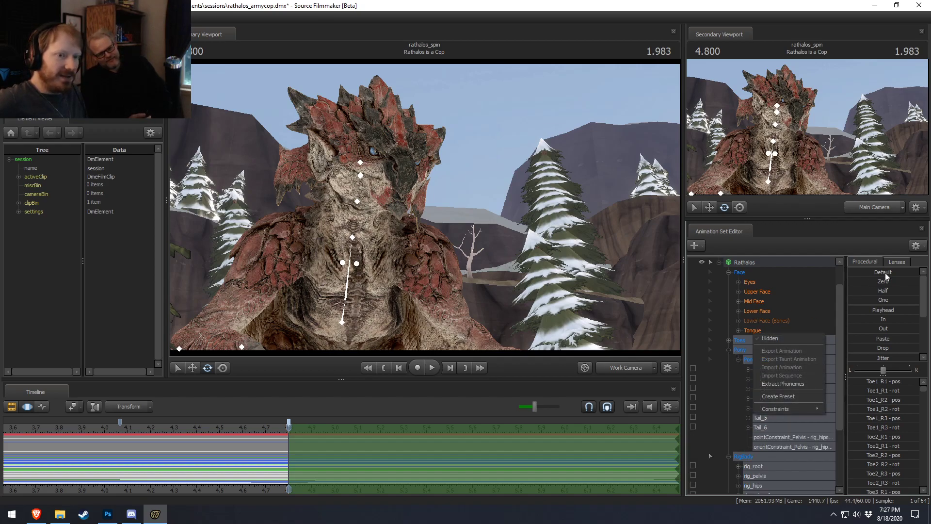
{"action": "left_click", "coordinate": [921, 251]}
{"action": "left_click", "coordinate": [901, 277]}
{"action": "left_click", "coordinate": [916, 245]}
{"action": "left_click", "coordinate": [899, 275]}
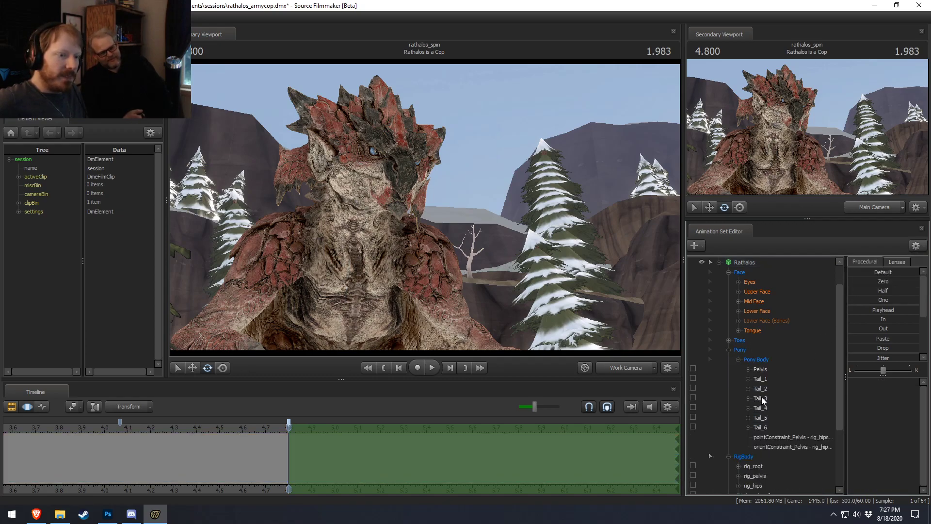
{"action": "scroll", "coordinate": [747, 386], "scroll_direction": "down", "scroll_amount": 2}
- Show the hidden controls in the Animation Set Editor, expand Rathalos's Body group and select Jaw
{"action": "left_click", "coordinate": [917, 246]}
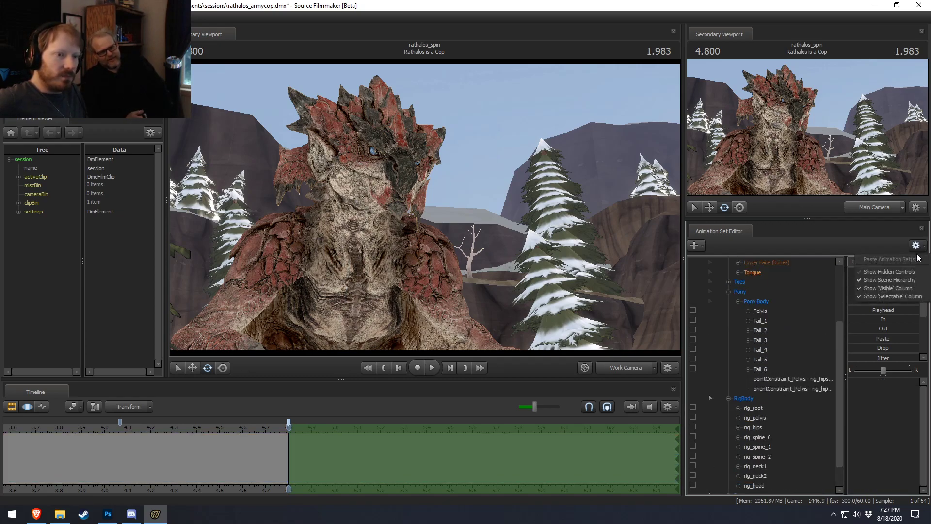
{"action": "left_click", "coordinate": [888, 271]}
{"action": "left_click", "coordinate": [729, 281]}
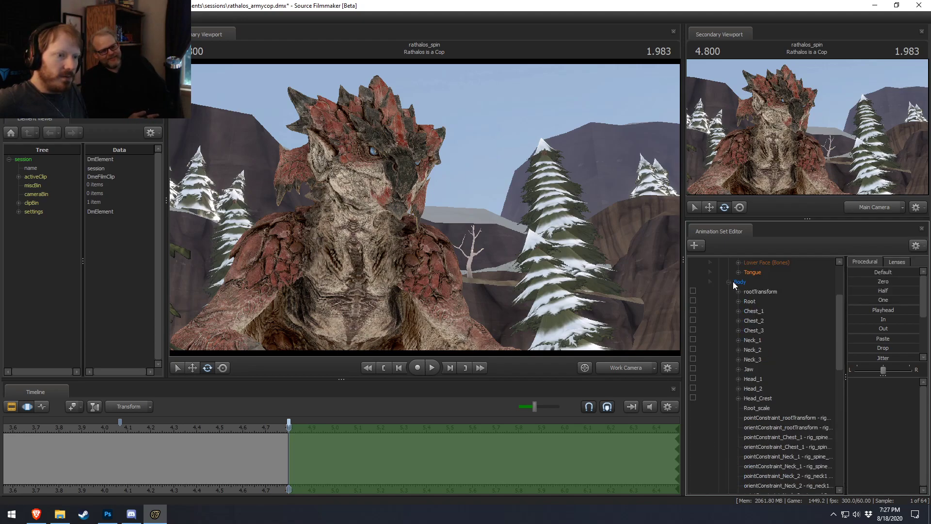
{"action": "left_click", "coordinate": [751, 368]}
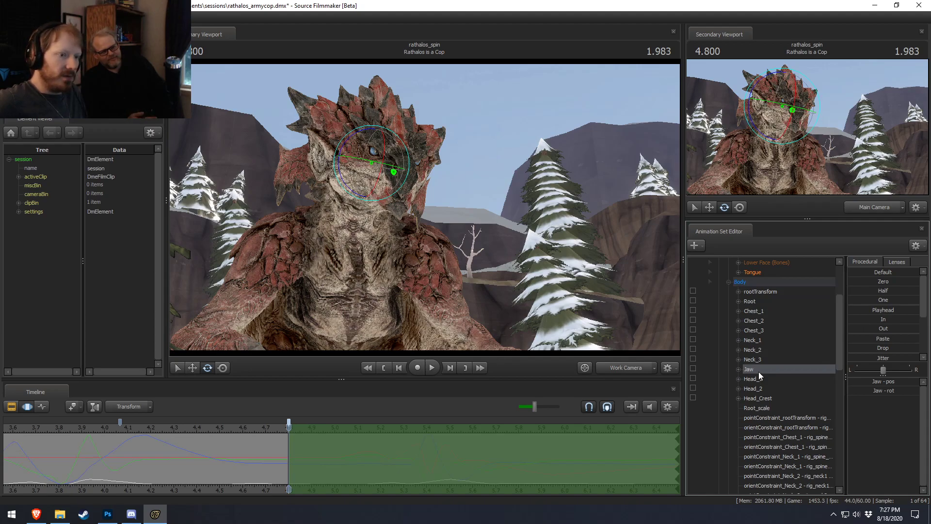
- Select all of Rathalos's controls, excluding the Face group and the Jaw control
{"action": "scroll", "coordinate": [759, 372], "scroll_direction": "up", "scroll_amount": 1}
{"action": "left_click", "coordinate": [754, 400]}
{"action": "scroll", "coordinate": [755, 316], "scroll_direction": "up", "scroll_amount": 2}
{"action": "left_click", "coordinate": [750, 292]}
{"action": "left_click", "coordinate": [742, 301], "text": "ctrl"}
{"action": "scroll", "coordinate": [771, 364], "scroll_direction": "down", "scroll_amount": 3}
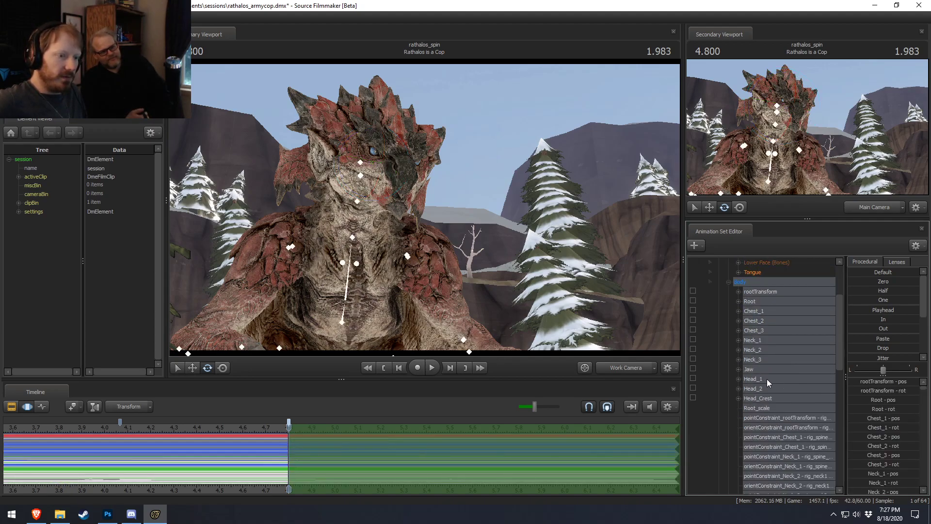
{"action": "left_click", "coordinate": [761, 368], "text": "ctrl"}
- Apply the In procedural preset fully to the selected controls from 4.8 seconds onward, and commit it
{"action": "left_click_drag", "start_coordinate": [867, 321], "coordinate": [919, 332]}
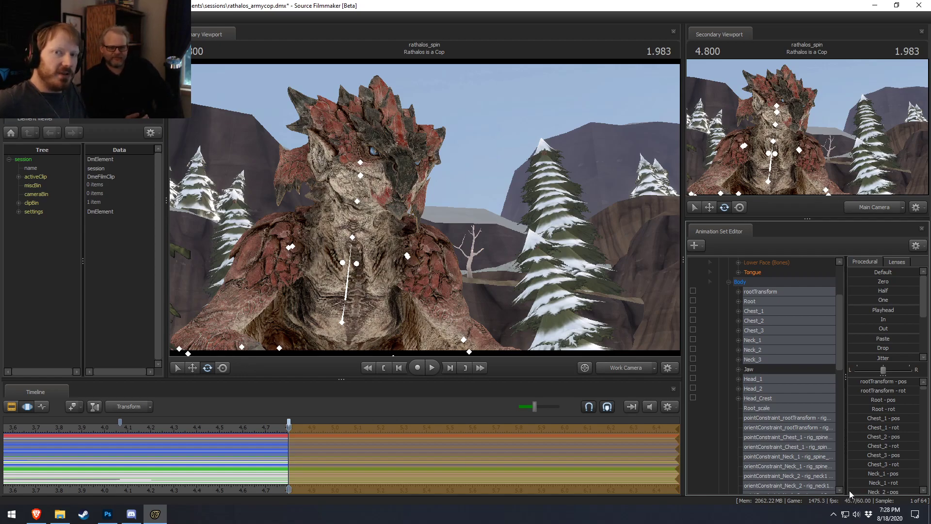
{"action": "left_click", "coordinate": [278, 427]}
{"action": "key", "text": "F2"}
{"action": "key", "text": "F3"}
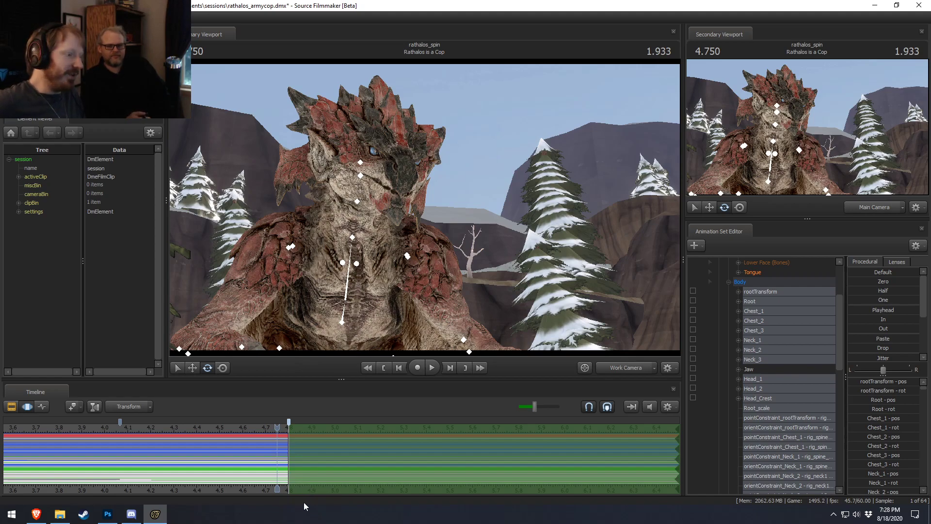
{"action": "left_click_drag", "start_coordinate": [270, 490], "coordinate": [313, 491]}
- Switch to Discord, view the server's welcome channel, and return to Source Filmmaker
{"action": "left_click", "coordinate": [135, 514]}
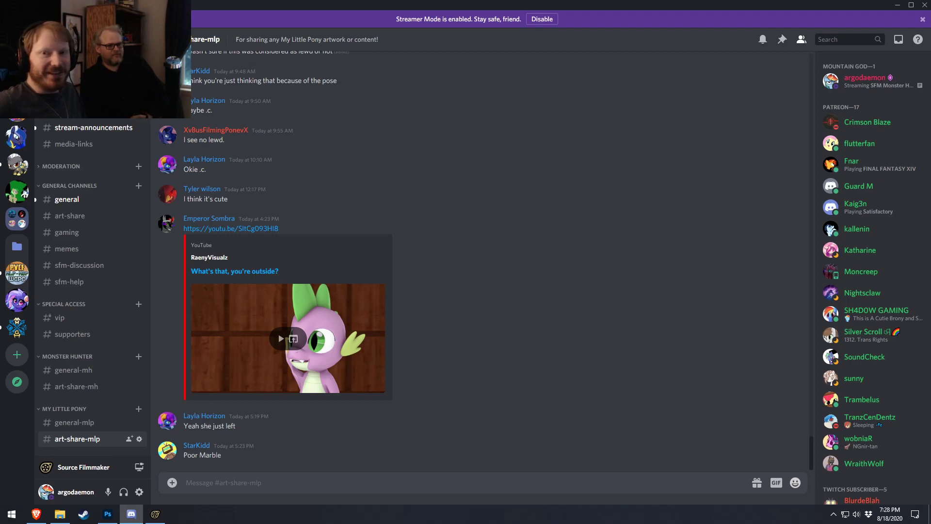
{"action": "left_click", "coordinate": [69, 78]}
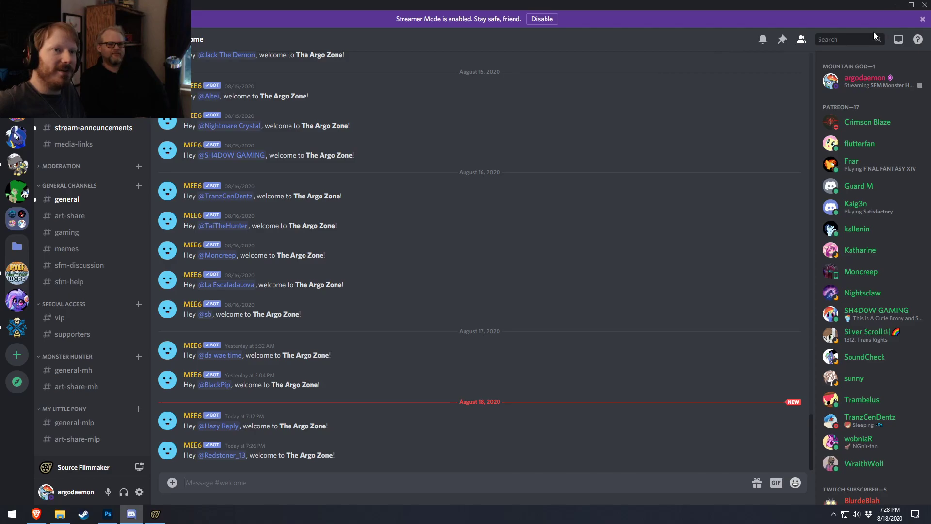
{"action": "left_click", "coordinate": [897, 5]}
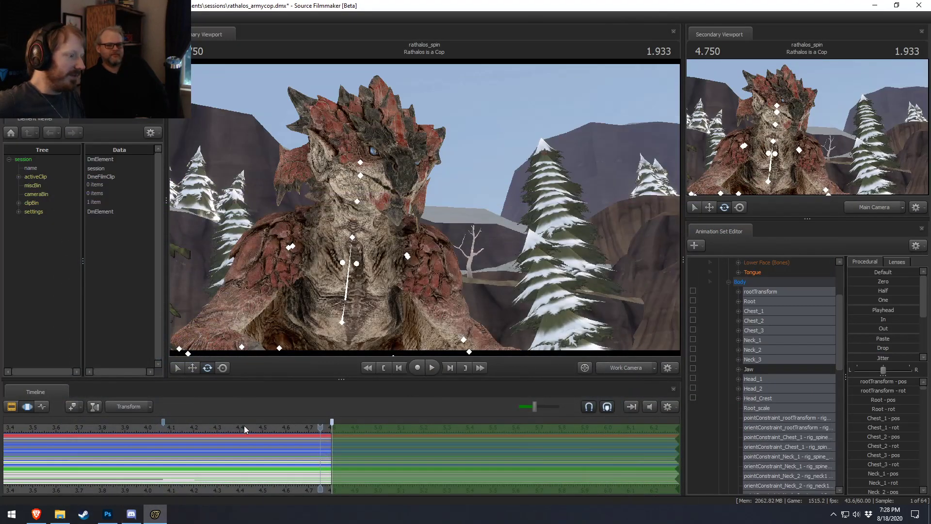
- Set the time selection to cover the animation before about 4.07 seconds, with the playhead at 3.85 seconds
{"action": "left_click_drag", "start_coordinate": [164, 449], "coordinate": [332, 476]}
{"action": "mouse_move", "coordinate": [175, 456]}
{"action": "left_mouse_down"}
{"action": "mouse_move", "coordinate": [167, 455]}
{"action": "mouse_move", "coordinate": [231, 456]}
{"action": "mouse_move", "coordinate": [82, 458]}
{"action": "mouse_move", "coordinate": [125, 471]}
{"action": "mouse_move", "coordinate": [161, 459]}
{"action": "mouse_move", "coordinate": [68, 457]}
{"action": "left_mouse_up"}
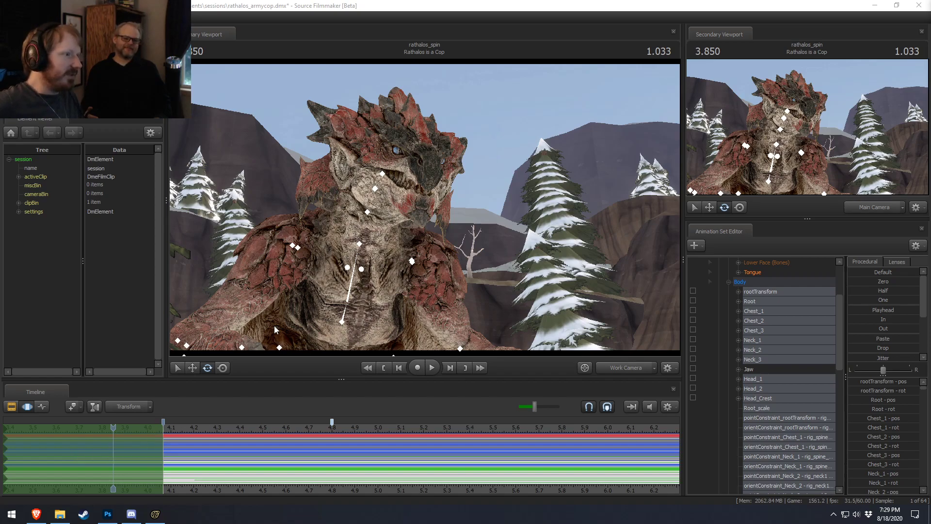
- Try rotating Rathalos's Neck_3 control at 3.85 seconds and undo the rotation
{"action": "left_click", "coordinate": [423, 209]}
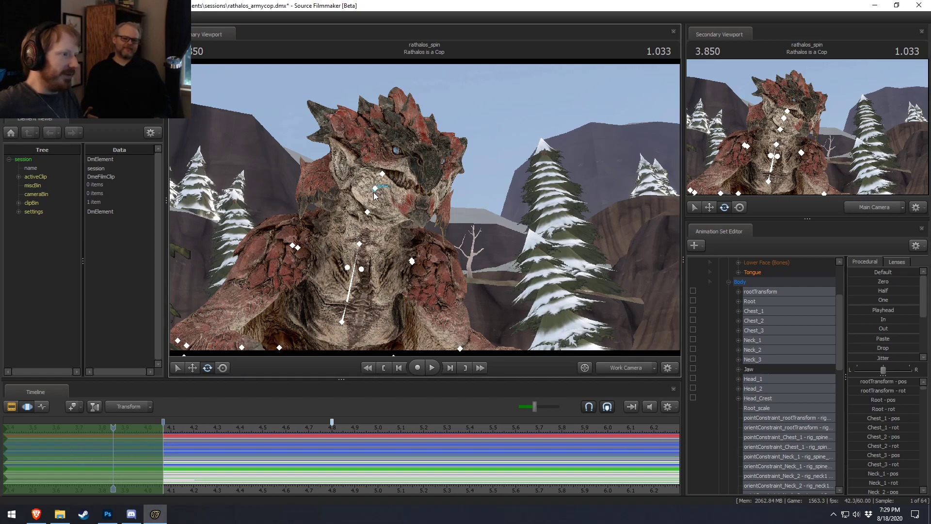
{"action": "left_click", "coordinate": [376, 187]}
{"action": "left_click_drag", "start_coordinate": [347, 208], "coordinate": [349, 211]}
{"action": "key", "text": "ctrl+z"}
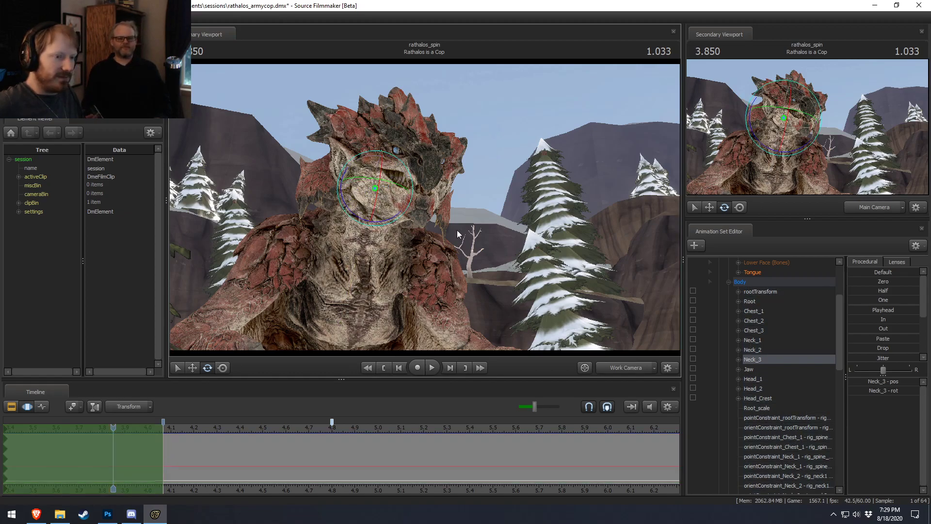
- Select the rig_neck2 control in the RigBody group, try rotating it to repose the head, and undo the rotations
{"action": "scroll", "coordinate": [760, 387], "scroll_direction": "up", "scroll_amount": 1}
{"action": "scroll", "coordinate": [758, 348], "scroll_direction": "down", "scroll_amount": 10}
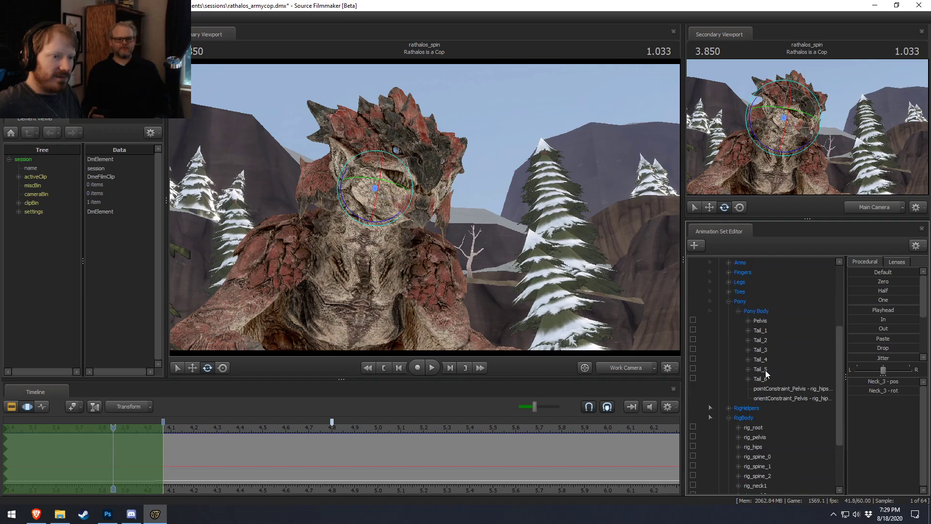
{"action": "left_click", "coordinate": [755, 467]}
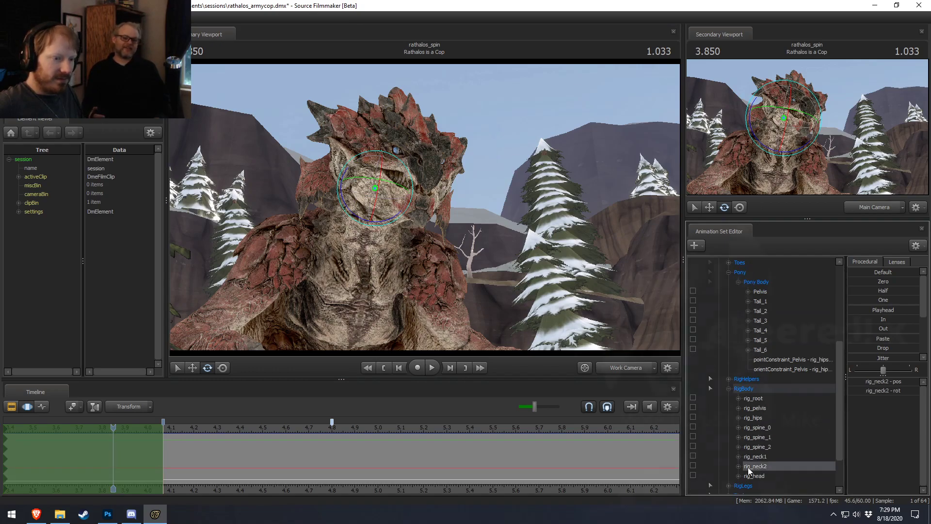
{"action": "left_click_drag", "start_coordinate": [351, 202], "coordinate": [370, 165]}
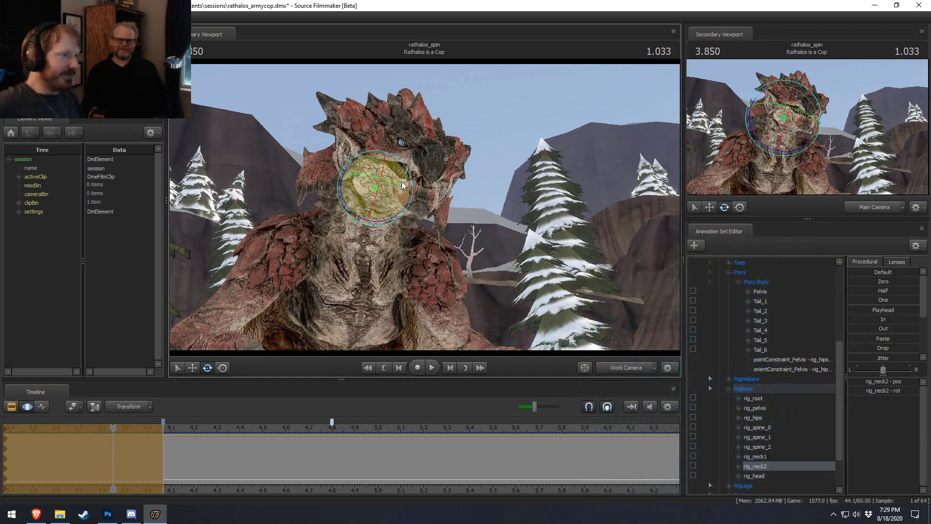
{"action": "key", "text": "ctrl+z"}
{"action": "key", "text": "ctrl+y"}
{"action": "key", "text": "ctrl+z"}
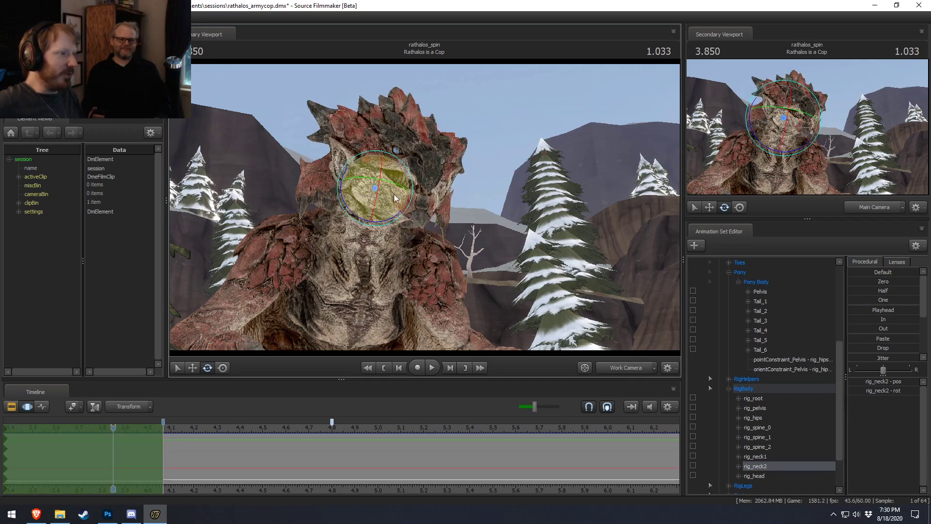
{"action": "left_click_drag", "start_coordinate": [396, 215], "coordinate": [385, 168]}
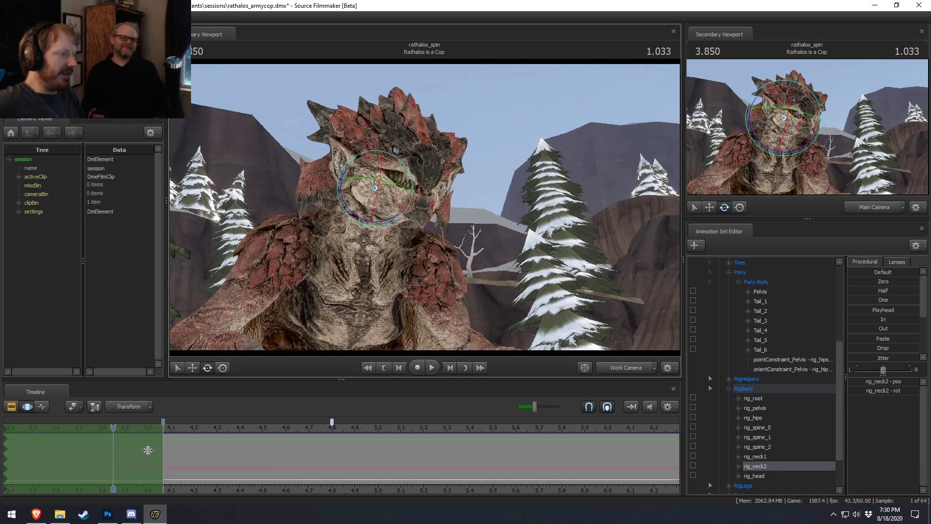
- Add rig_head and rig_neck1 to the rig_neck2 selection, try rotating all three at 3.85 seconds, and undo the rotation
{"action": "left_click_drag", "start_coordinate": [350, 197], "coordinate": [372, 209]}
{"action": "left_click", "coordinate": [383, 173], "text": "ctrl"}
{"action": "left_click", "coordinate": [368, 213], "text": "ctrl"}
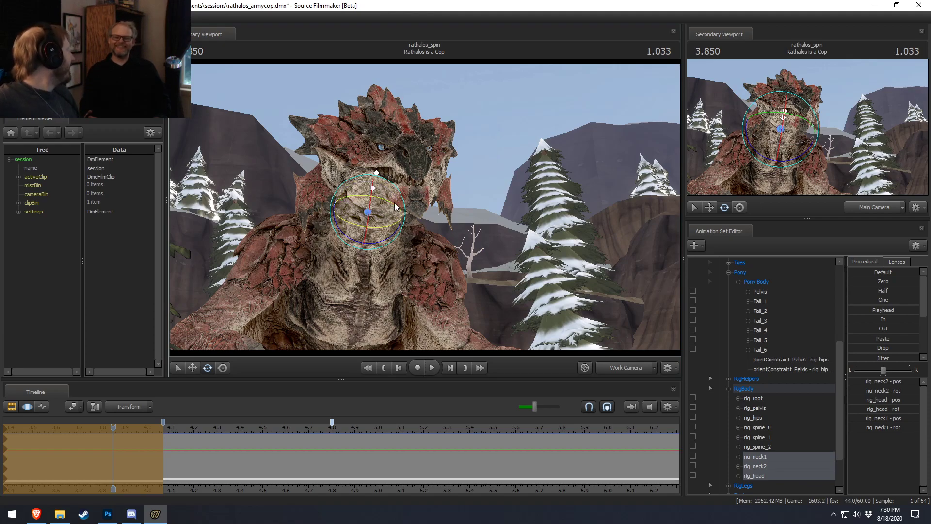
{"action": "left_click_drag", "start_coordinate": [393, 207], "coordinate": [389, 209]}
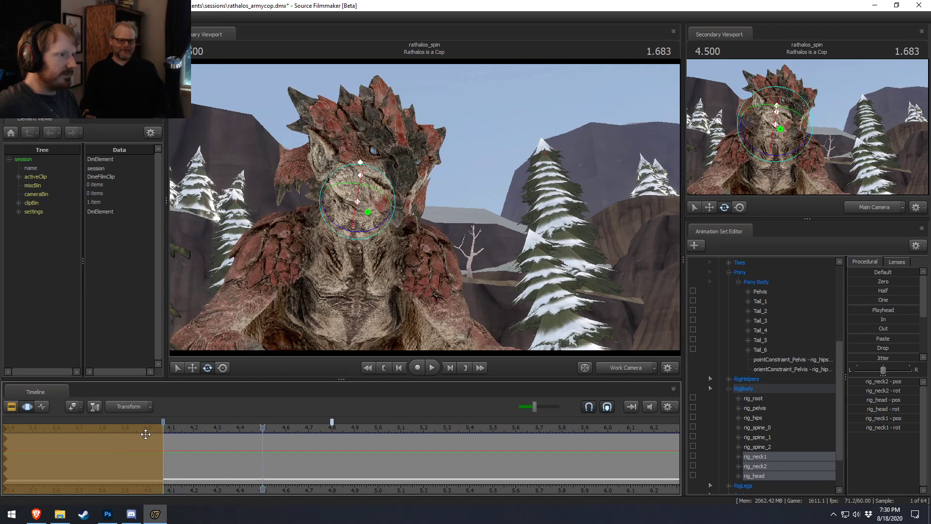
{"action": "left_click", "coordinate": [121, 429]}
{"action": "key", "text": "ctrl+z"}
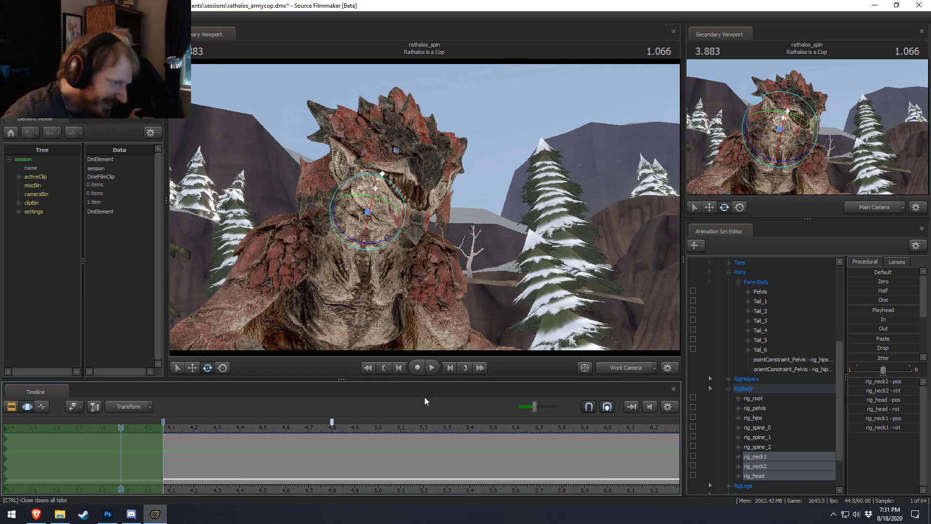
- Set the time selection from 4.8 to about 5.3 seconds and switch the primary viewport to the Main Camera
{"action": "middle_click_drag", "start_coordinate": [219, 485], "coordinate": [442, 477]}
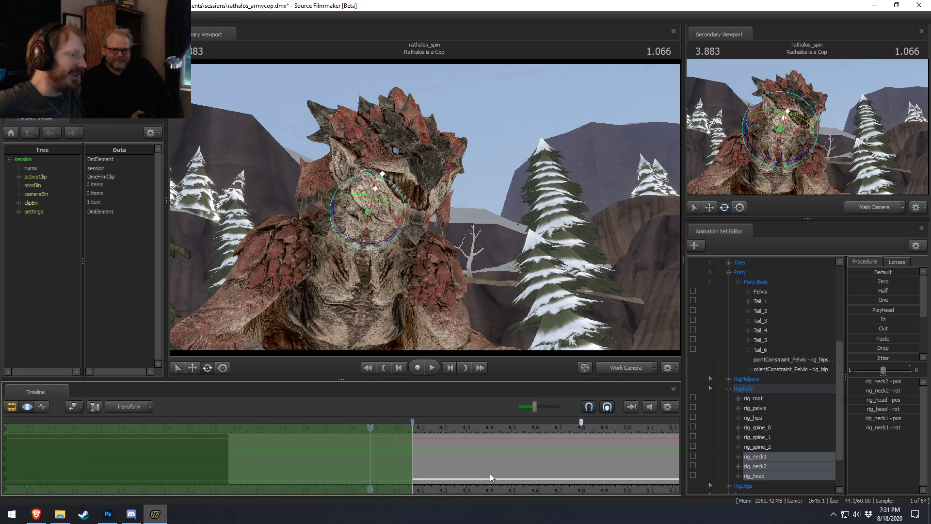
{"action": "middle_click_drag", "start_coordinate": [377, 463], "coordinate": [195, 464]}
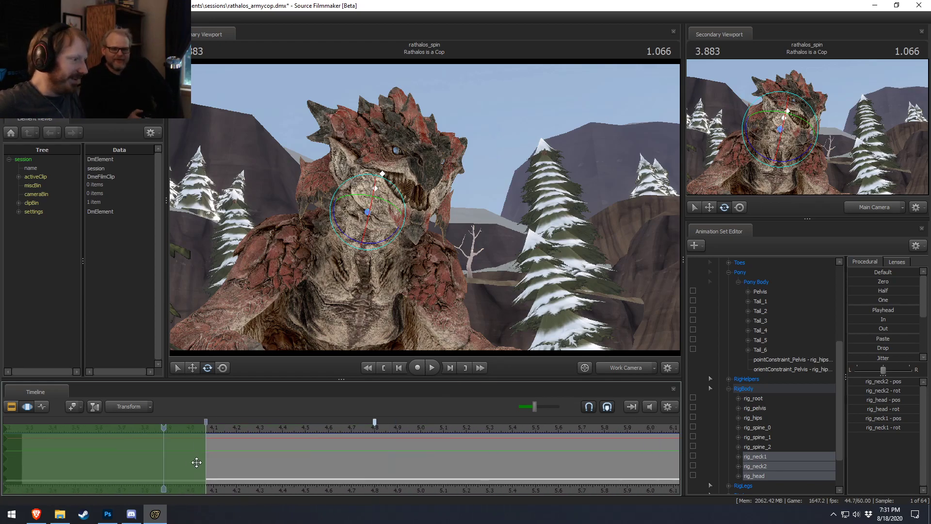
{"action": "left_click_drag", "start_coordinate": [191, 455], "coordinate": [499, 436]}
{"action": "left_click", "coordinate": [620, 370]}
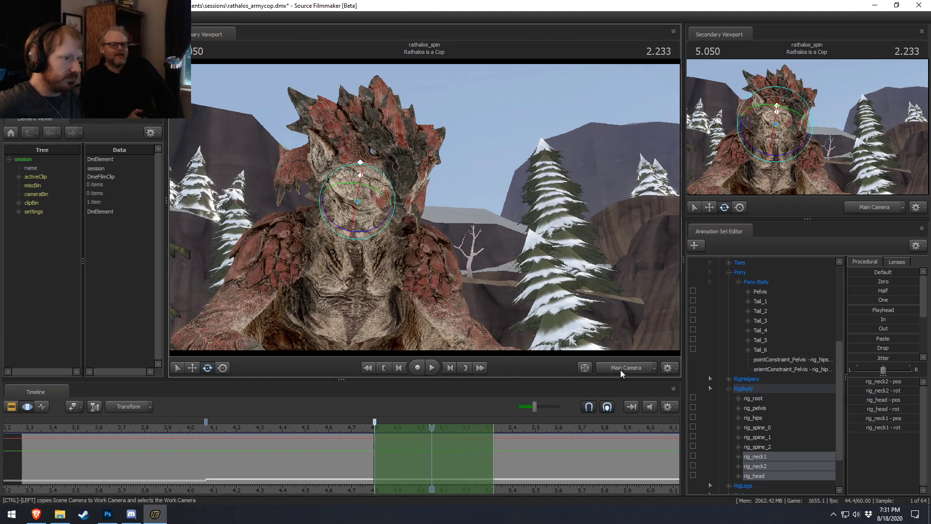
- Move the playhead to 3.916 seconds and select all controls of the Rathalos animation set
{"action": "left_click_drag", "start_coordinate": [552, 280], "coordinate": [485, 303]}
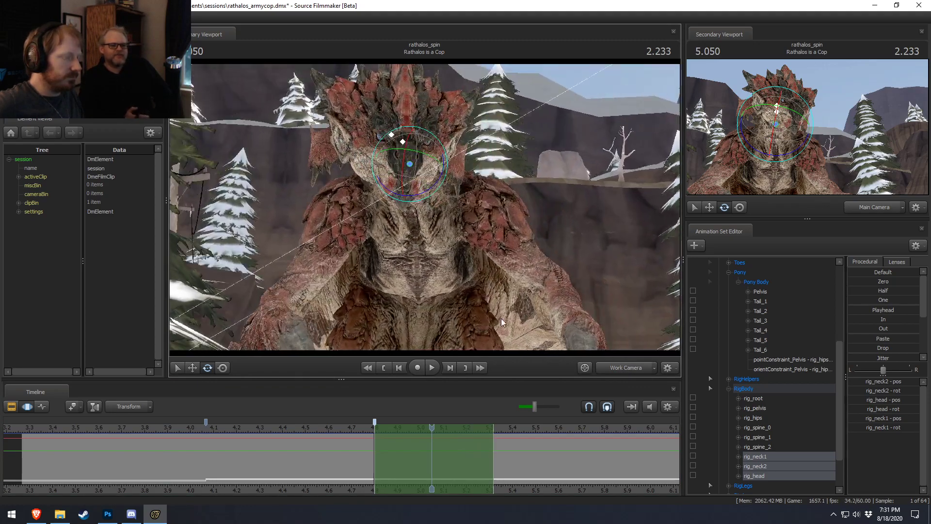
{"action": "left_click", "coordinate": [172, 427]}
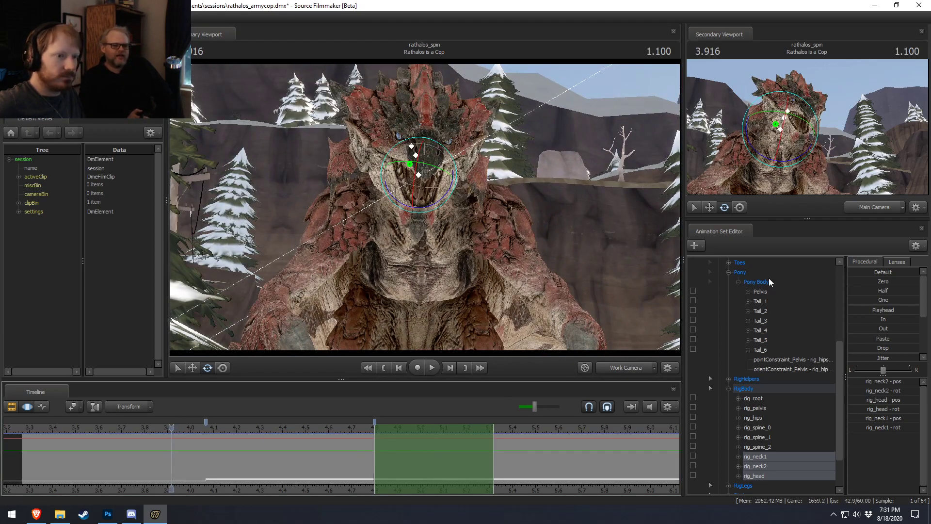
{"action": "scroll", "coordinate": [756, 284], "scroll_direction": "up", "scroll_amount": 5}
{"action": "left_click", "coordinate": [749, 291]}
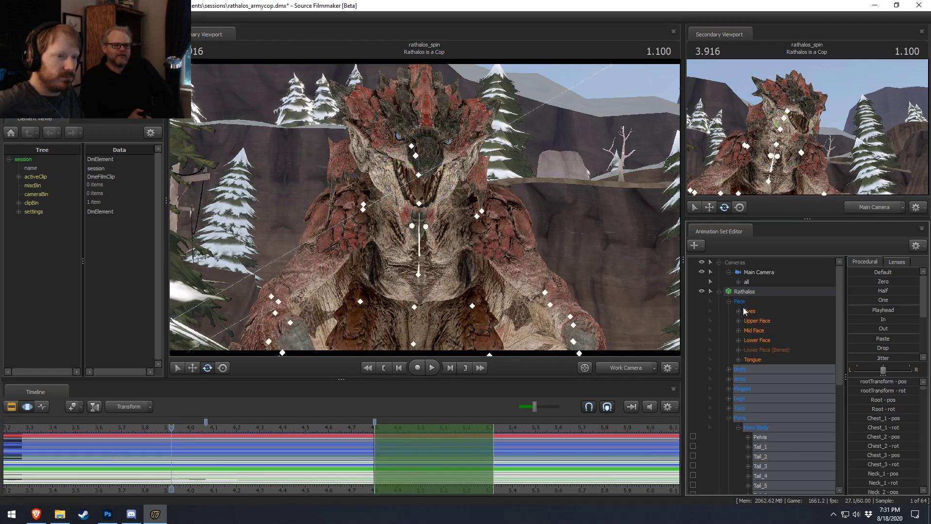
{"action": "scroll", "coordinate": [749, 369], "scroll_direction": "down", "scroll_amount": 2}
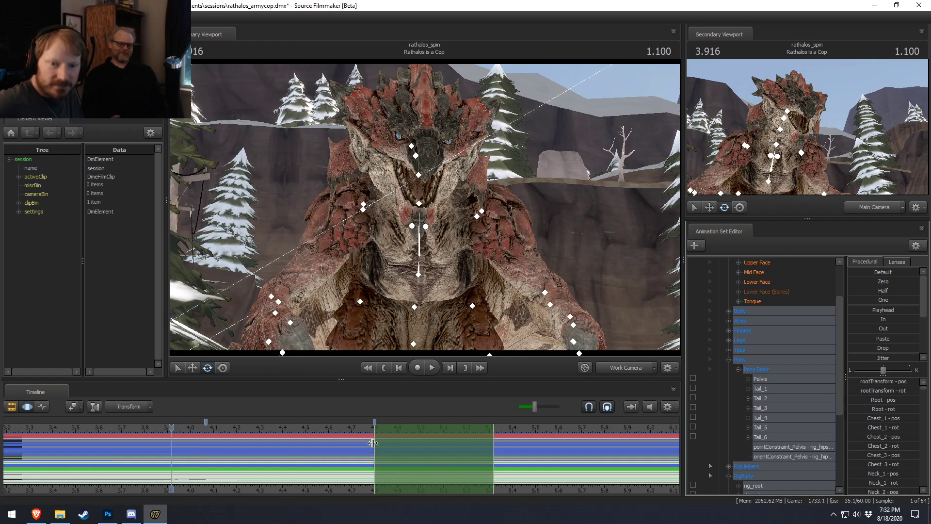
- Set the playhead to 4.883 seconds and select the creature's right hand control, rig_hand_R
{"action": "left_click", "coordinate": [231, 460]}
{"action": "left_click_drag", "start_coordinate": [229, 463], "coordinate": [382, 470]}
{"action": "left_click_drag", "start_coordinate": [384, 428], "coordinate": [393, 427]}
{"action": "left_click_drag", "start_coordinate": [382, 254], "coordinate": [344, 322]}
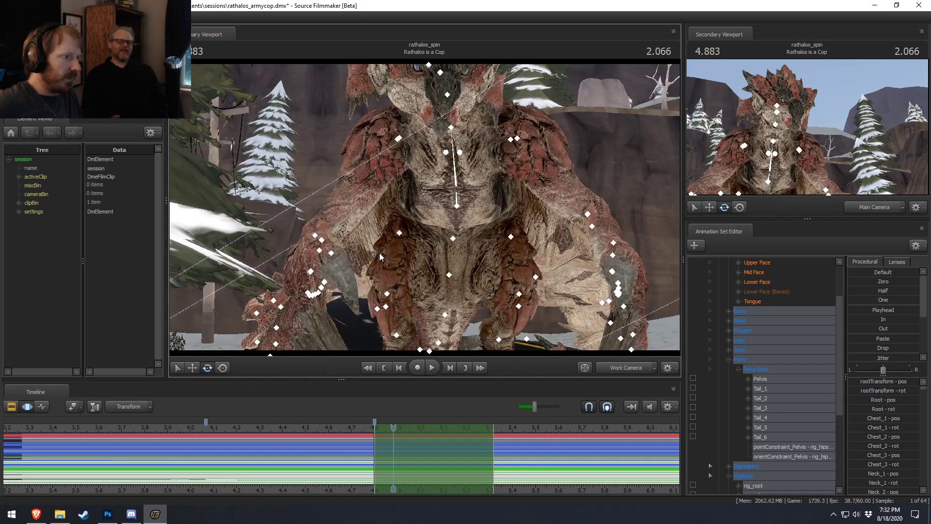
{"action": "left_click", "coordinate": [319, 250], "text": "ctrl"}
{"action": "left_click", "coordinate": [328, 266], "text": "ctrl"}
{"action": "left_click", "coordinate": [311, 271]}
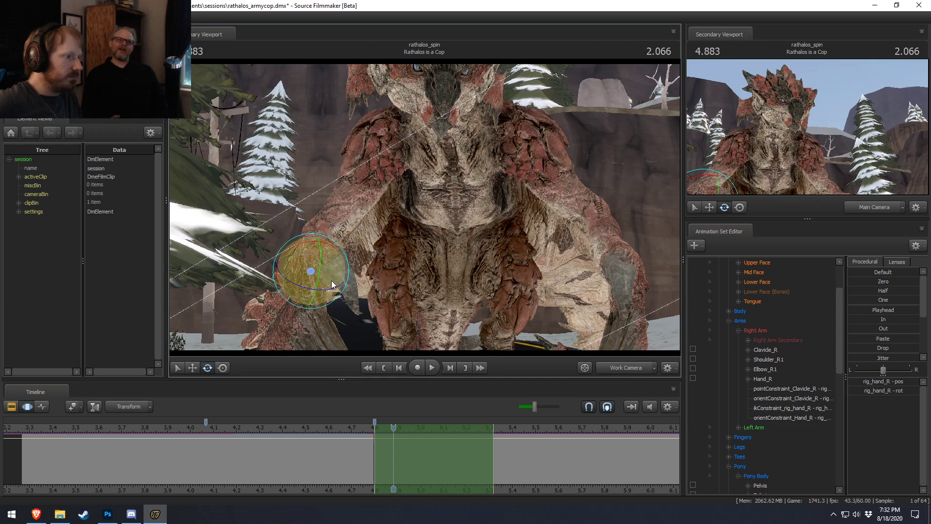
- Move rig_hand_R inward in front of the body and rotate it so the claws point across the chest
{"action": "key", "text": "w"}
{"action": "left_click_drag", "start_coordinate": [347, 267], "coordinate": [407, 287]}
{"action": "left_click_drag", "start_coordinate": [286, 296], "coordinate": [311, 306]}
{"action": "left_click_drag", "start_coordinate": [365, 272], "coordinate": [421, 240], "text": "alt"}
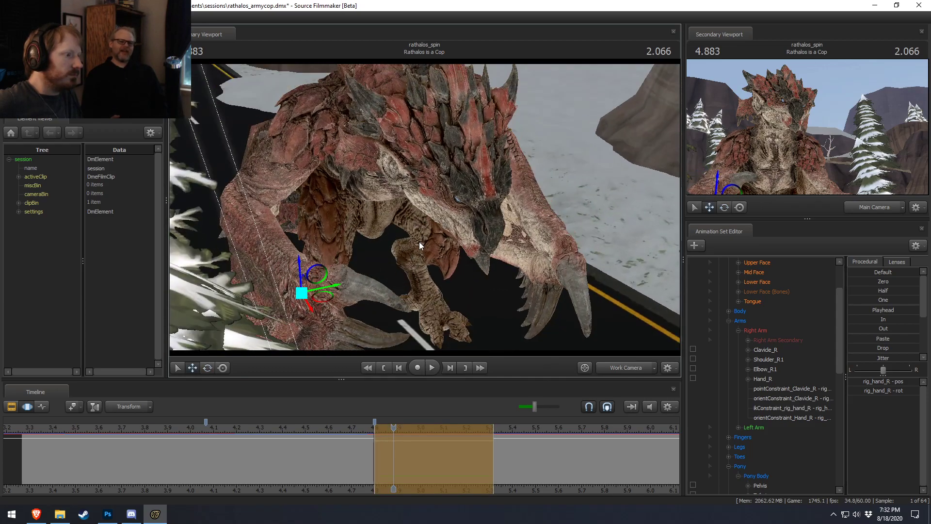
{"action": "left_click_drag", "start_coordinate": [325, 302], "coordinate": [358, 320]}
{"action": "left_click_drag", "start_coordinate": [359, 291], "coordinate": [362, 265], "text": "alt"}
{"action": "key", "text": "e"}
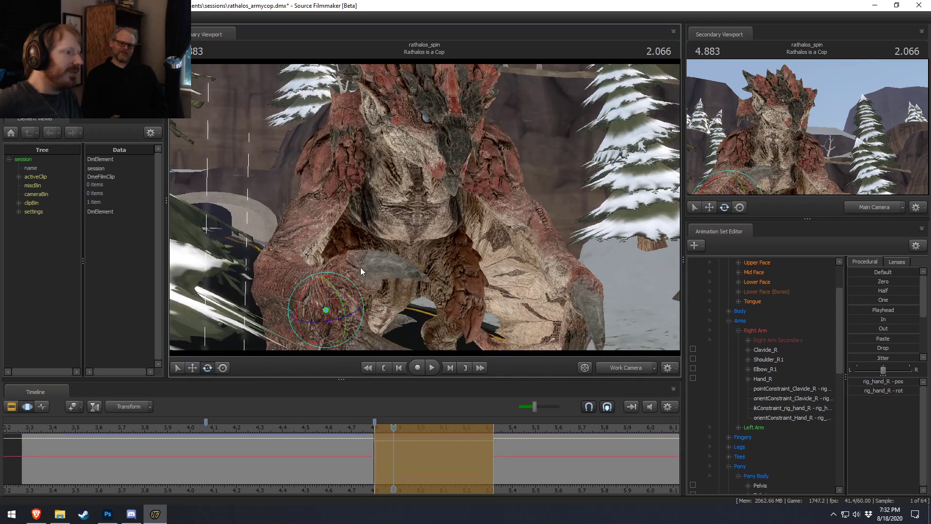
{"action": "left_click_drag", "start_coordinate": [353, 299], "coordinate": [346, 271]}
{"action": "key", "text": "w"}
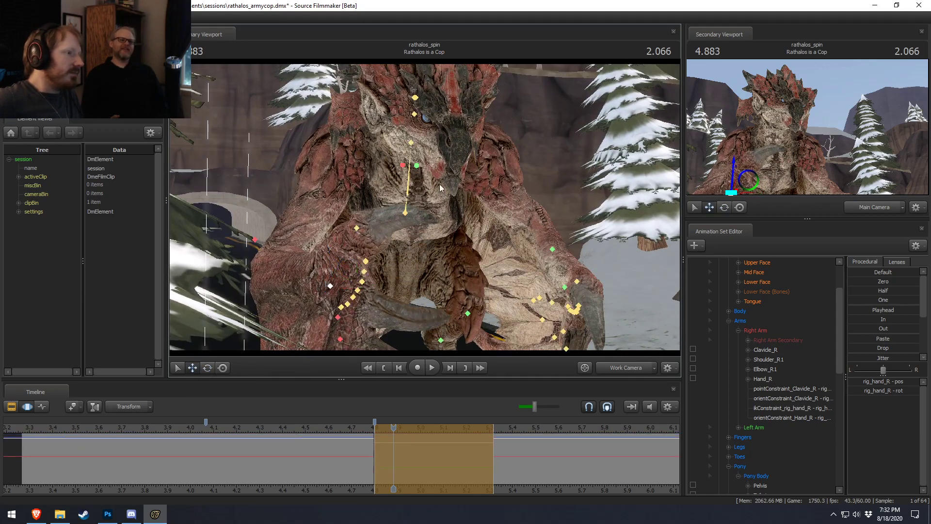
- Select the creature's upper neck and head controls, rig_neck2 and rig_head, together
{"action": "left_click", "coordinate": [413, 113]}
{"action": "left_click_drag", "start_coordinate": [487, 127], "coordinate": [426, 173], "text": "alt"}
{"action": "left_click", "coordinate": [431, 99], "text": "ctrl+shift"}
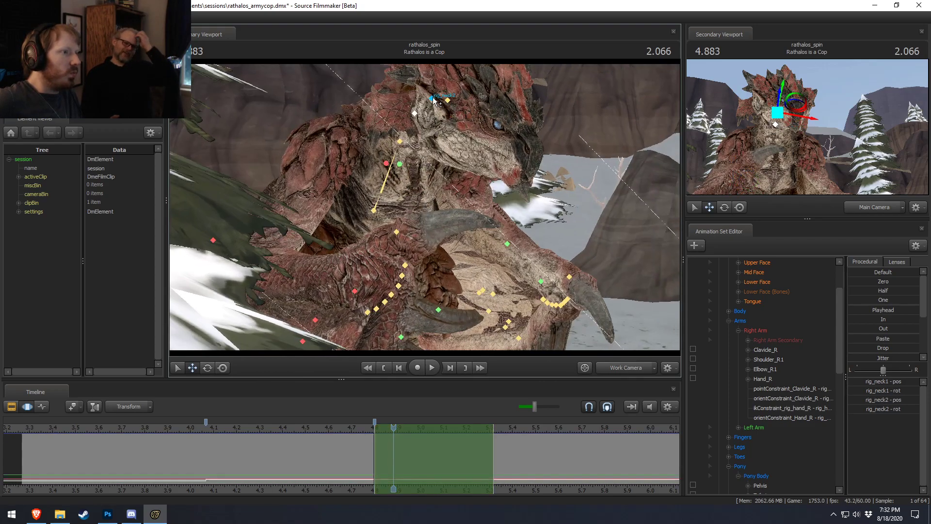
{"action": "left_click", "coordinate": [447, 100], "text": "ctrl+shift"}
{"action": "left_click", "coordinate": [415, 110], "text": "ctrl+shift"}
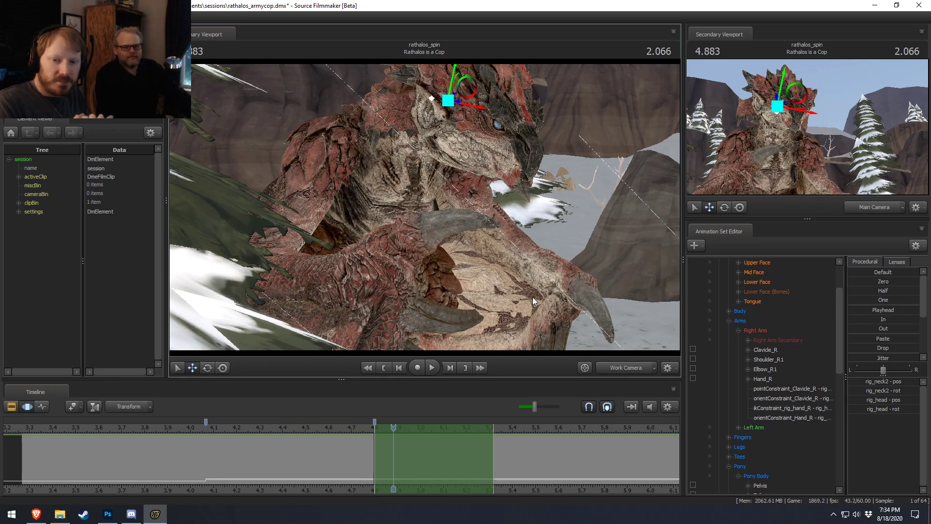
- Switch to the Brave browser and open YouTube in a new tab
{"action": "left_click", "coordinate": [35, 515]}
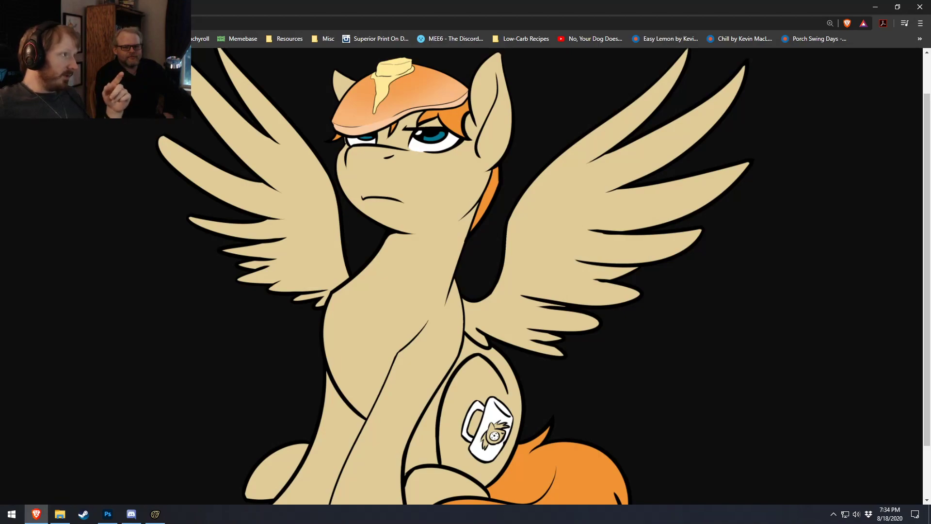
{"action": "key", "text": "ctrl+t"}
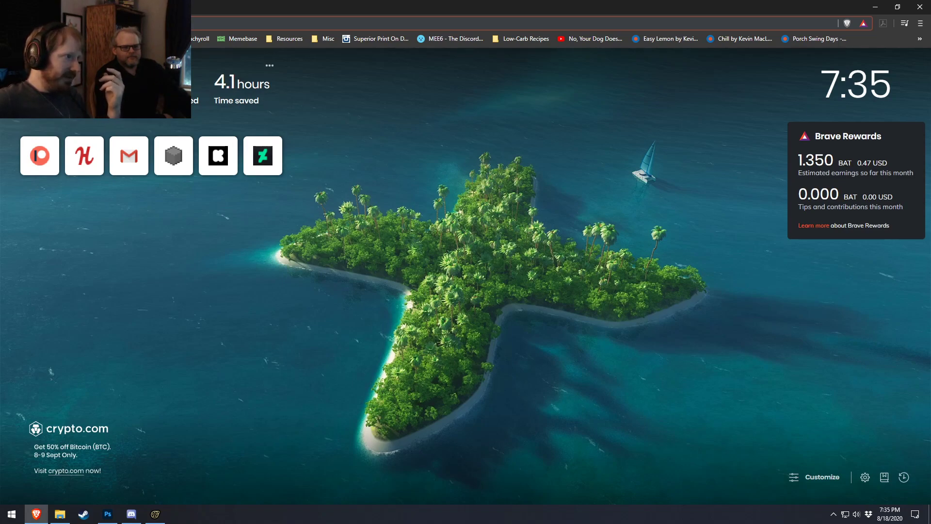
{"action": "left_click", "coordinate": [146, 87]}
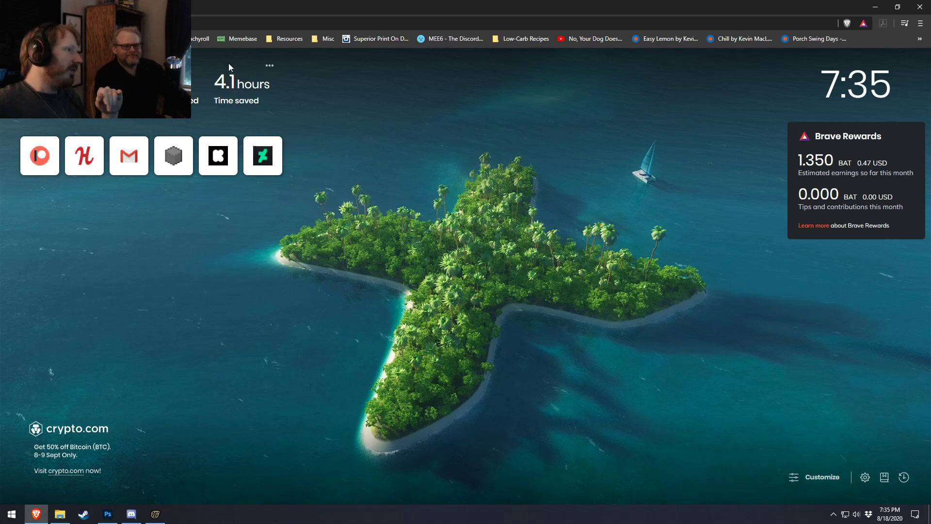
{"action": "left_click", "coordinate": [214, 21]}
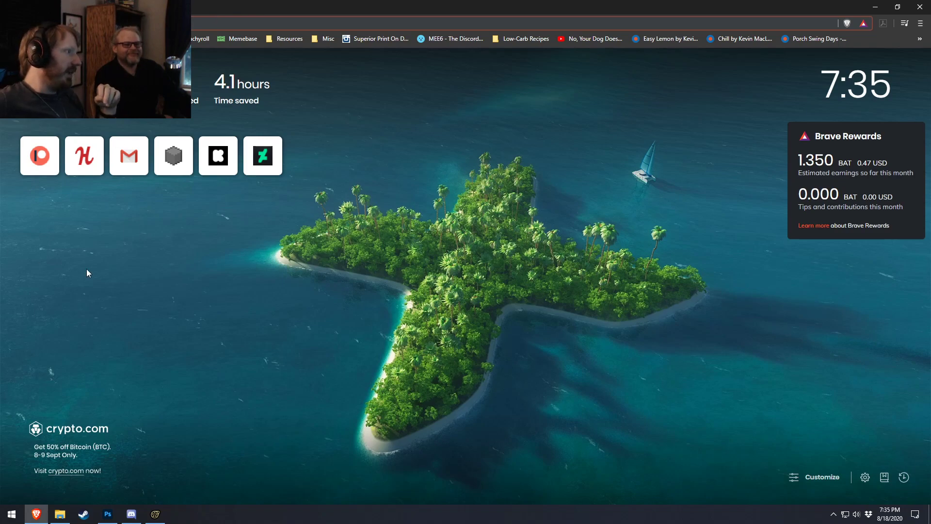
{"action": "left_click", "coordinate": [368, 343]}
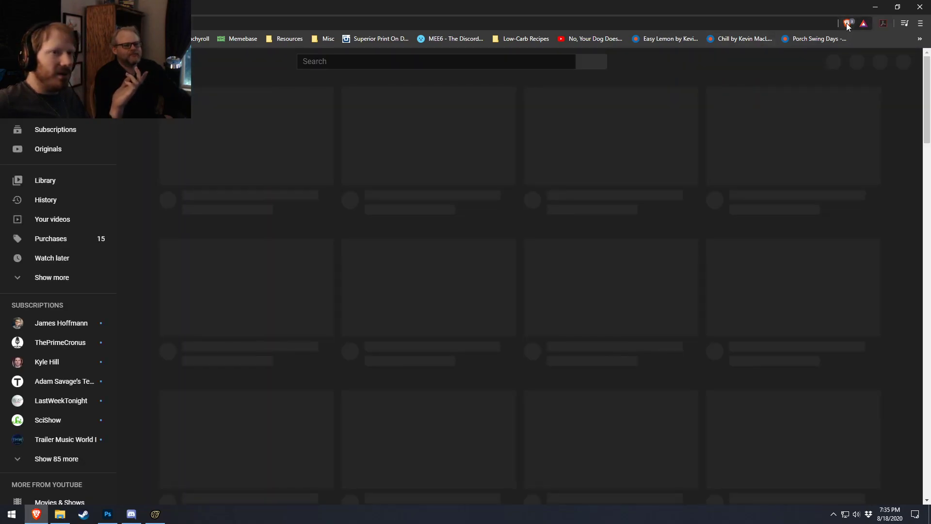
- Look over the Brave Shields settings for YouTube, close them and return to Source Filmmaker
{"action": "left_click", "coordinate": [848, 23]}
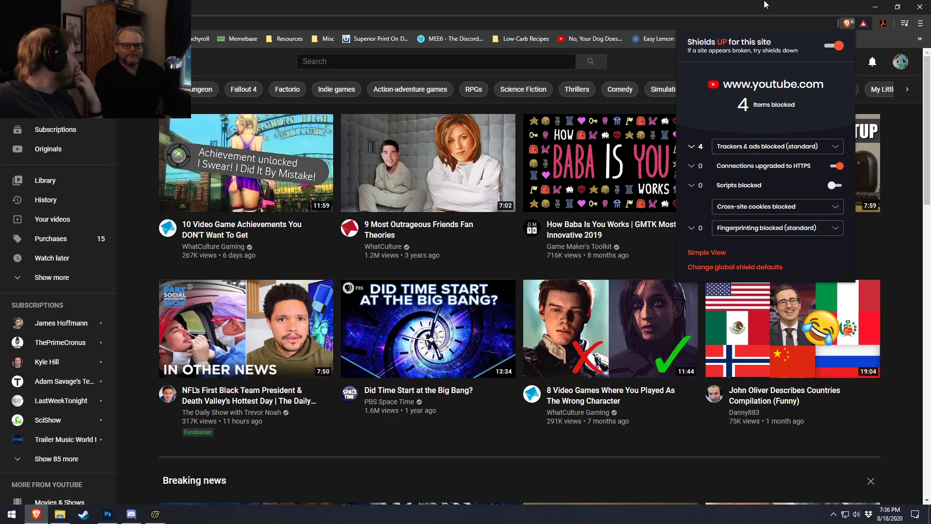
{"action": "mouse_move", "coordinate": [511, 259]}
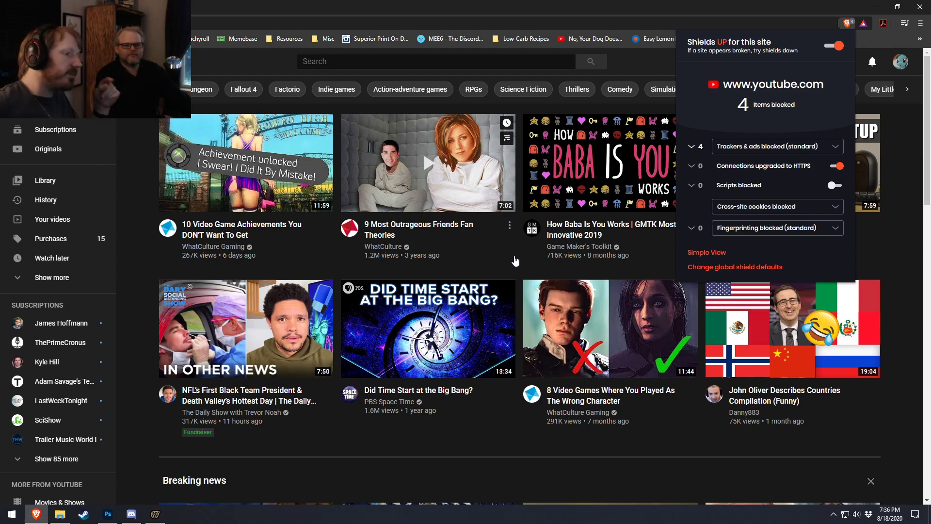
{"action": "mouse_move", "coordinate": [827, 302]}
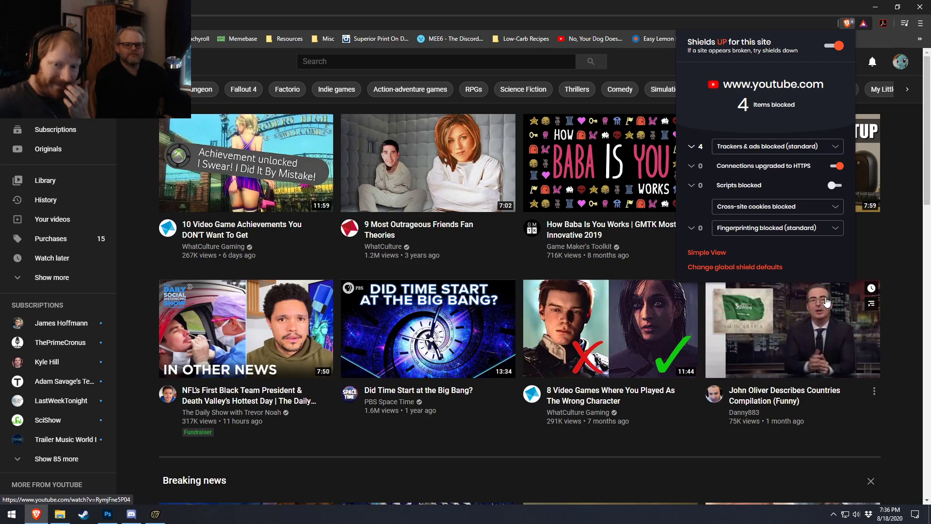
{"action": "left_click", "coordinate": [705, 4]}
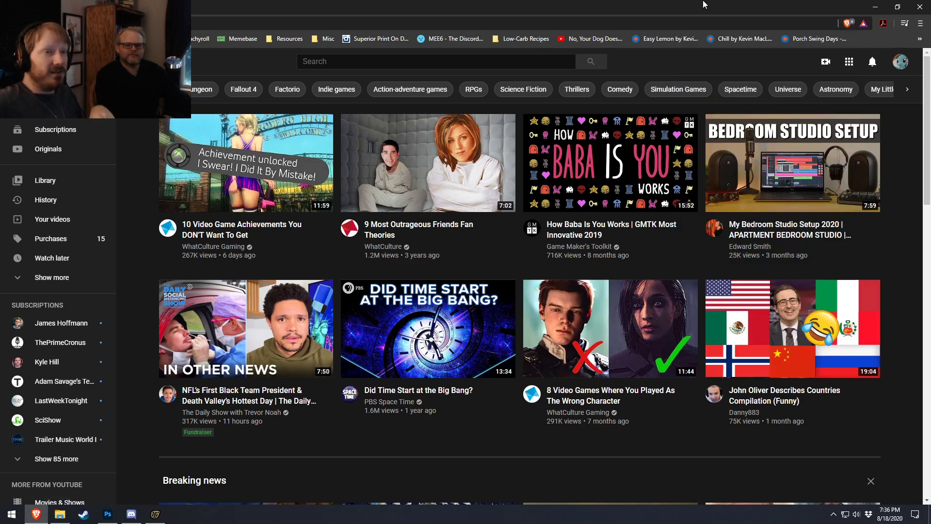
{"action": "mouse_move", "coordinate": [597, 142]}
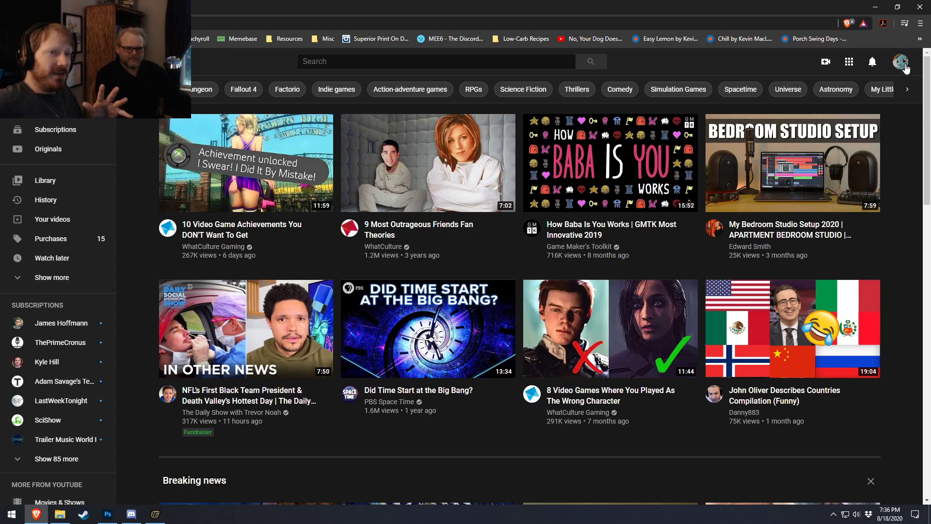
{"action": "left_click", "coordinate": [875, 7]}
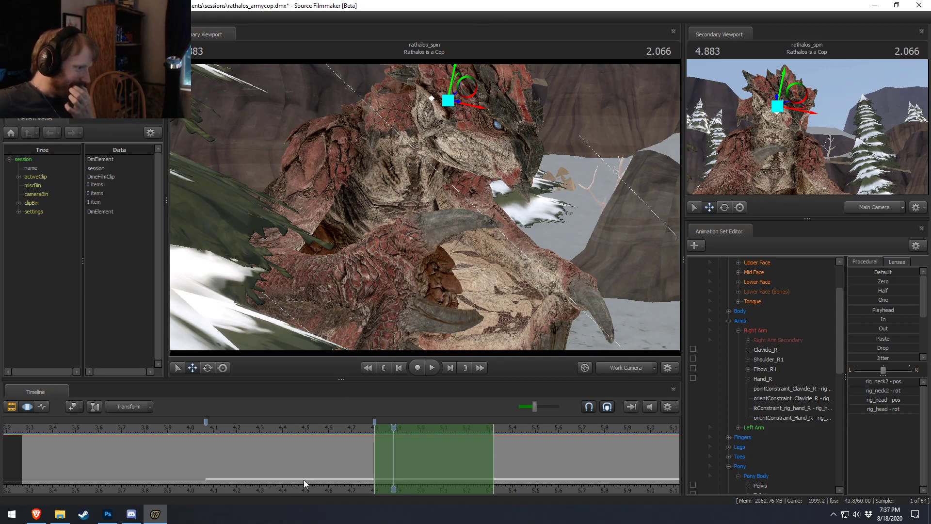
- Play the shot through the main camera, stop it and return the playhead to 4.883 seconds
{"action": "left_click", "coordinate": [431, 367]}
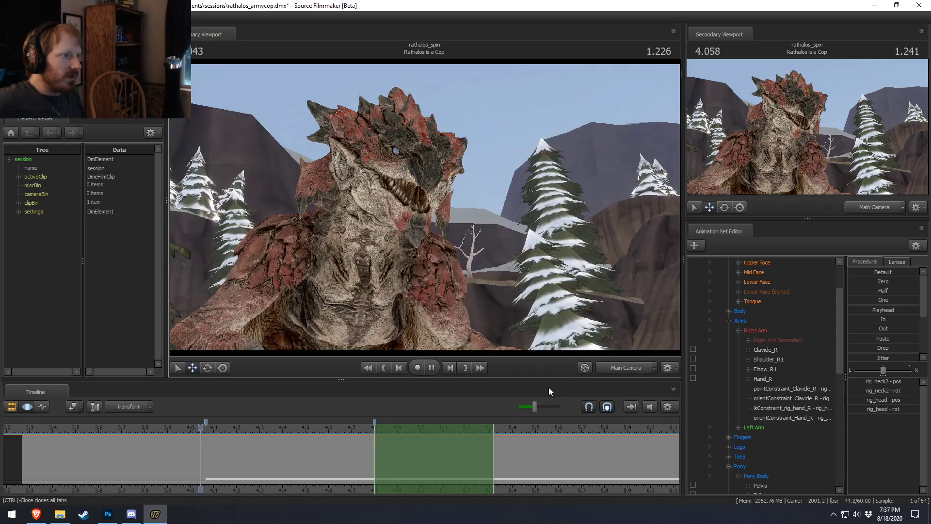
{"action": "key", "text": "space"}
{"action": "left_click_drag", "start_coordinate": [383, 426], "coordinate": [393, 429]}
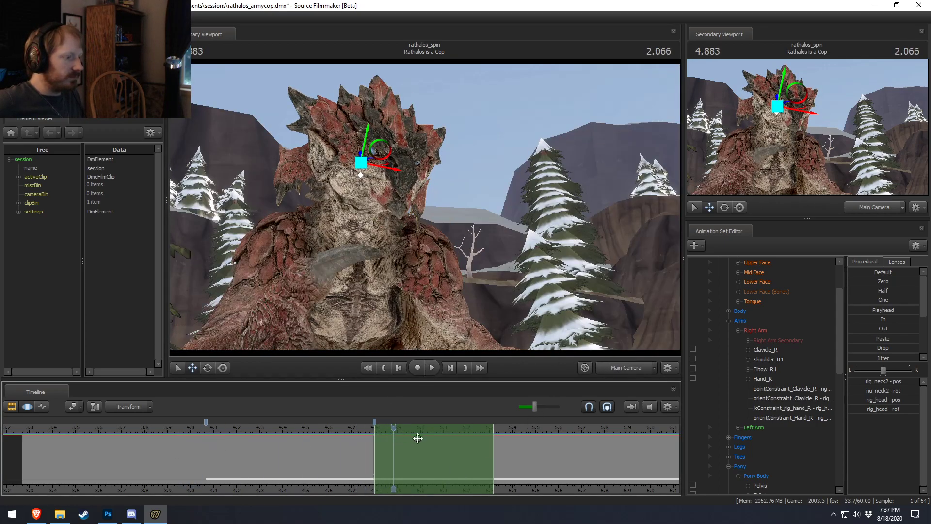
- Copy the main camera's view to the work camera and select rig_neck2 and rig_head
{"action": "left_click", "coordinate": [610, 369], "text": "ctrl"}
{"action": "left_click", "coordinate": [359, 217]}
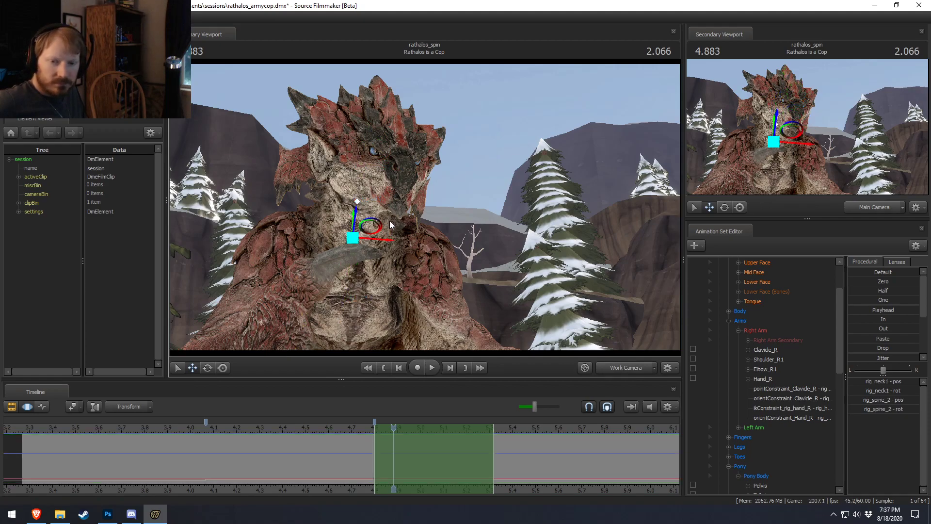
{"action": "left_click", "coordinate": [378, 199], "text": "ctrl"}
{"action": "left_click", "coordinate": [360, 175], "text": "ctrl"}
{"action": "left_click", "coordinate": [361, 163], "text": "ctrl"}
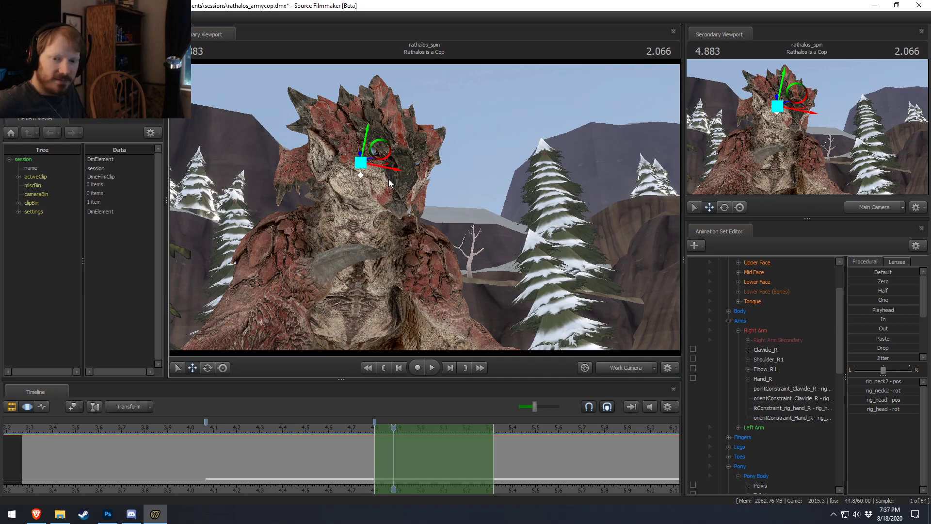
- Rotate the neck and head controls so the creature's face turns straight toward the camera
{"action": "key", "text": "e"}
{"action": "left_click_drag", "start_coordinate": [382, 150], "coordinate": [399, 166]}
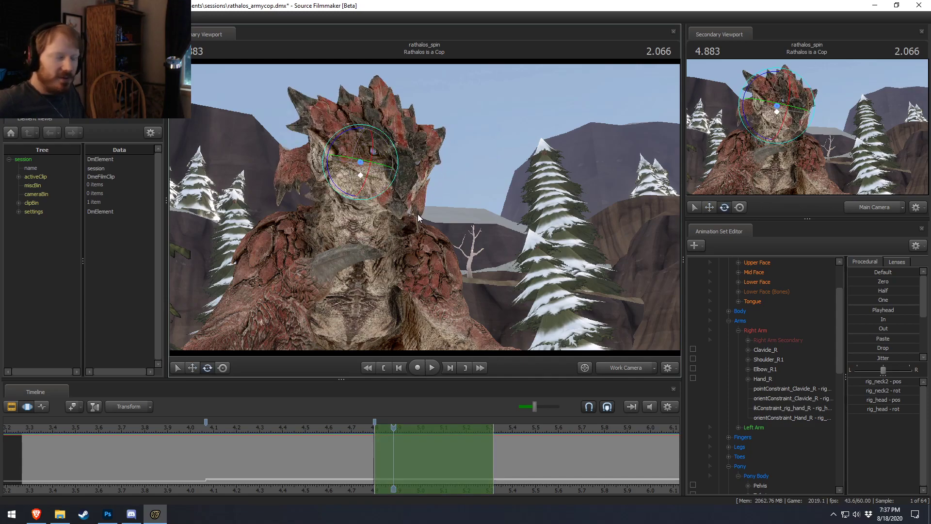
{"action": "left_click", "coordinate": [358, 201], "text": "ctrl"}
{"action": "left_click", "coordinate": [360, 175], "text": "ctrl+shift"}
{"action": "mouse_move", "coordinate": [360, 169]}
{"action": "left_mouse_down"}
{"action": "mouse_move", "coordinate": [359, 159]}
{"action": "mouse_move", "coordinate": [345, 159]}
{"action": "mouse_move", "coordinate": [347, 168]}
{"action": "left_mouse_up"}
{"action": "left_click", "coordinate": [348, 171], "text": "ctrl"}
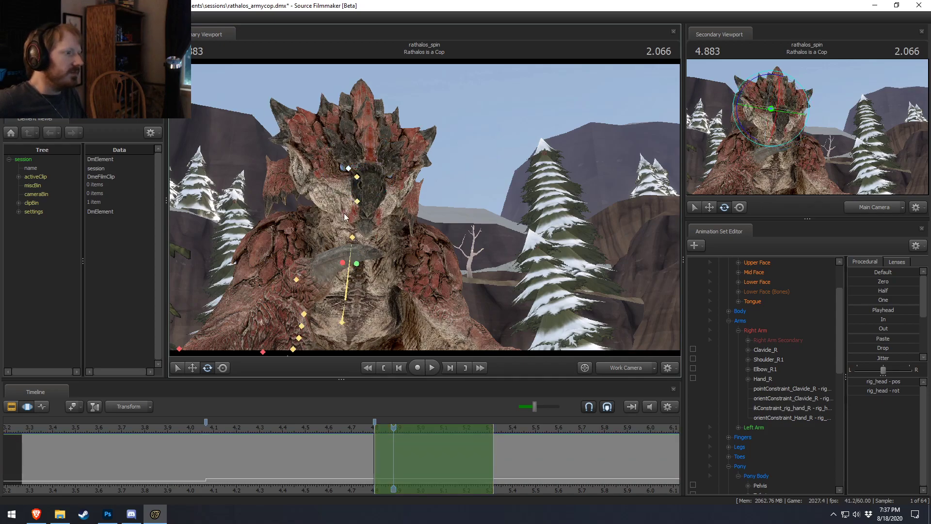
- Raise rig_hand_R so the right claw sits higher in front of the creature's chest
{"action": "left_click", "coordinate": [295, 279], "text": "ctrl"}
{"action": "left_click", "coordinate": [264, 355], "text": "ctrl"}
{"action": "left_click", "coordinate": [263, 355], "text": "ctrl"}
{"action": "key", "text": "w"}
{"action": "left_click_drag", "start_coordinate": [267, 325], "coordinate": [269, 301]}
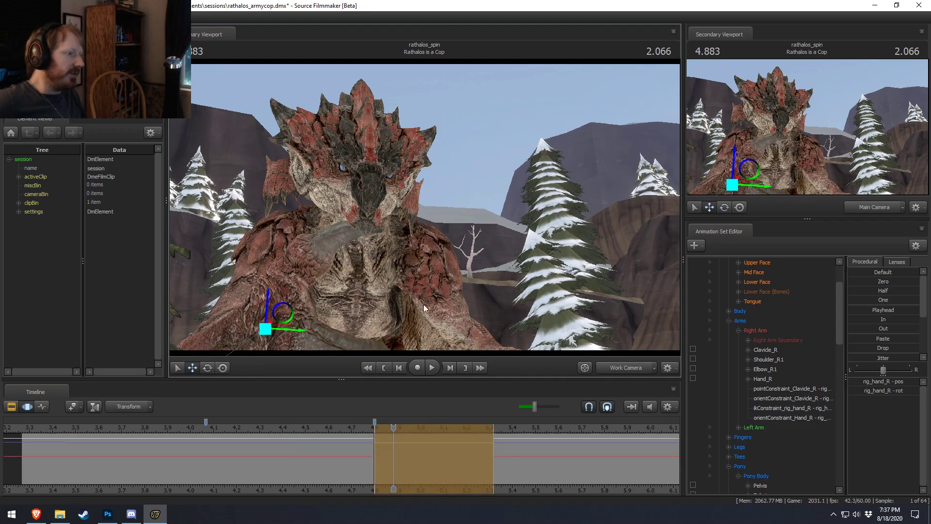
{"action": "left_click_drag", "start_coordinate": [563, 300], "coordinate": [548, 350]}
{"action": "left_click_drag", "start_coordinate": [335, 244], "coordinate": [328, 253]}
{"action": "left_click_drag", "start_coordinate": [328, 253], "coordinate": [313, 193], "text": "alt"}
- Select RIG_Finger7_R near the right shoulder and rotate it
{"action": "left_click", "coordinate": [337, 168], "text": "ctrl"}
{"action": "key", "text": "e"}
{"action": "left_click_drag", "start_coordinate": [342, 137], "coordinate": [354, 147]}
{"action": "left_click_drag", "start_coordinate": [423, 139], "coordinate": [426, 208]}
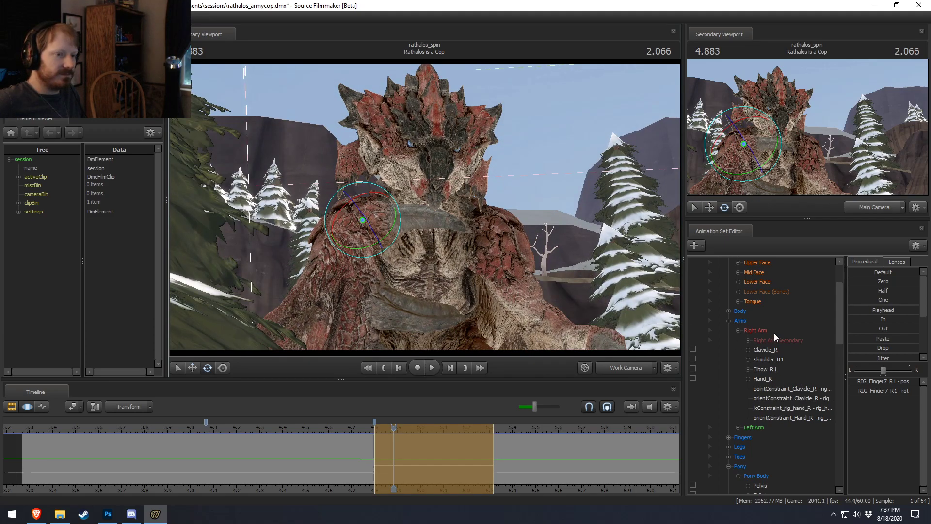
- Select rig_spine_2 from a side view and move it to adjust the upper body's posture
{"action": "left_click_drag", "start_coordinate": [604, 260], "coordinate": [489, 260]}
{"action": "left_click_drag", "start_coordinate": [436, 214], "coordinate": [425, 210]}
{"action": "left_click", "coordinate": [457, 155], "text": "ctrl"}
{"action": "left_click", "coordinate": [512, 200], "text": "ctrl"}
{"action": "left_click", "coordinate": [489, 179], "text": "ctrl"}
{"action": "left_click_drag", "start_coordinate": [458, 190], "coordinate": [461, 180]}
{"action": "key", "text": "w"}
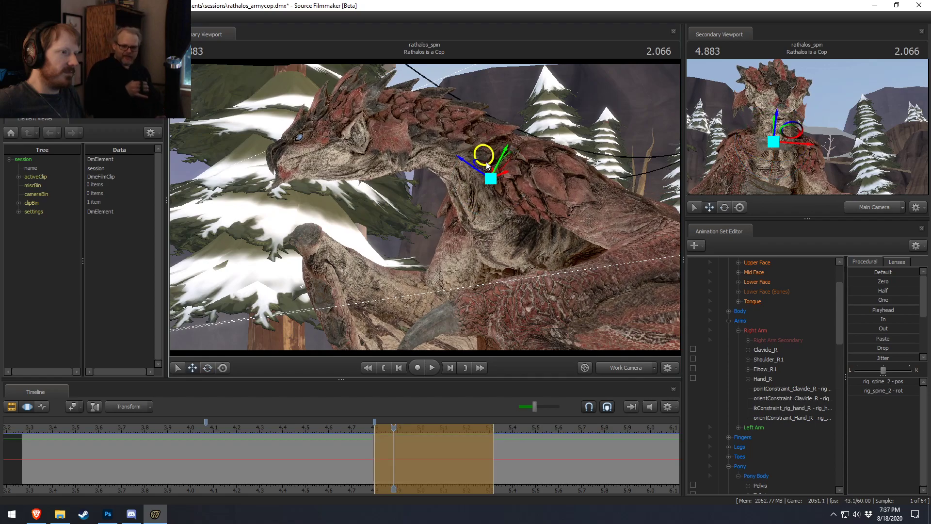
- Rotate rig_head to adjust its pitch, and select the two neck controls for rotation
{"action": "left_click", "coordinate": [381, 132], "text": "ctrl"}
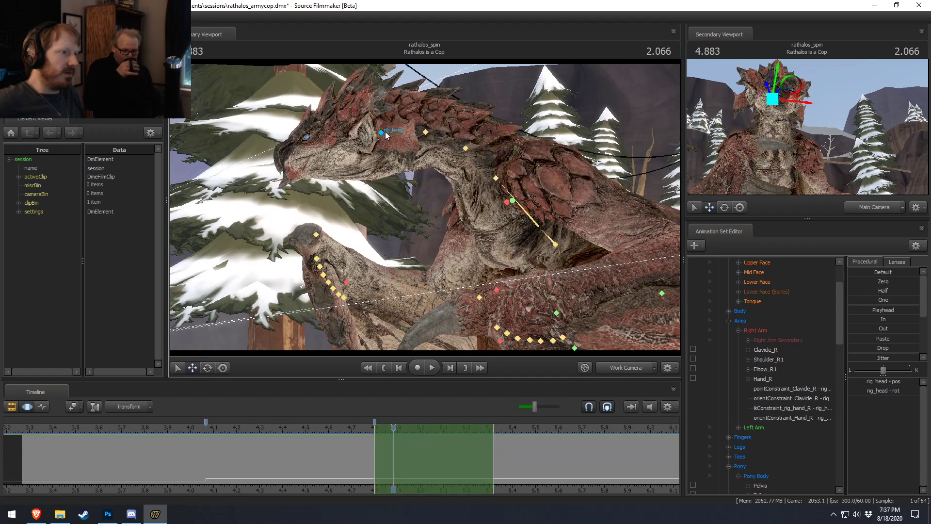
{"action": "key", "text": "e"}
{"action": "left_click_drag", "start_coordinate": [354, 148], "coordinate": [358, 153]}
{"action": "left_click", "coordinate": [426, 132], "text": "ctrl"}
{"action": "left_click", "coordinate": [466, 148], "text": "ctrl+shift"}
{"action": "left_click_drag", "start_coordinate": [468, 147], "coordinate": [429, 202], "text": "alt"}
{"action": "left_click_drag", "start_coordinate": [471, 158], "coordinate": [456, 217], "text": "alt"}
- Select rig_spine_1 and rig_spine_2 together and rotate the upper spine
{"action": "left_click", "coordinate": [455, 190], "text": "ctrl"}
{"action": "left_click", "coordinate": [456, 234], "text": "ctrl"}
{"action": "left_click", "coordinate": [454, 191], "text": "ctrl+shift"}
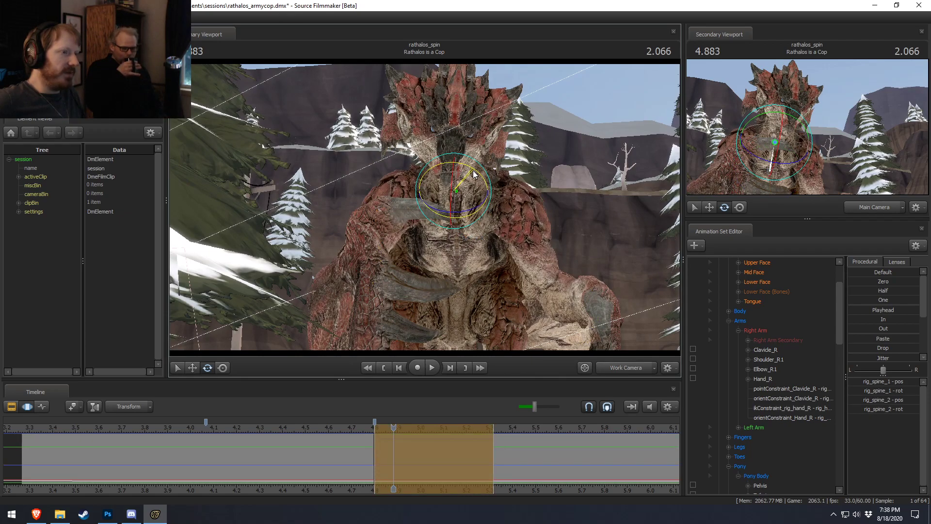
- Rotate the neck controls and rig_head to turn the lowered head, and view the pose through the main camera
{"action": "left_click", "coordinate": [459, 158], "text": "ctrl"}
{"action": "left_click", "coordinate": [456, 134], "text": "ctrl+shift"}
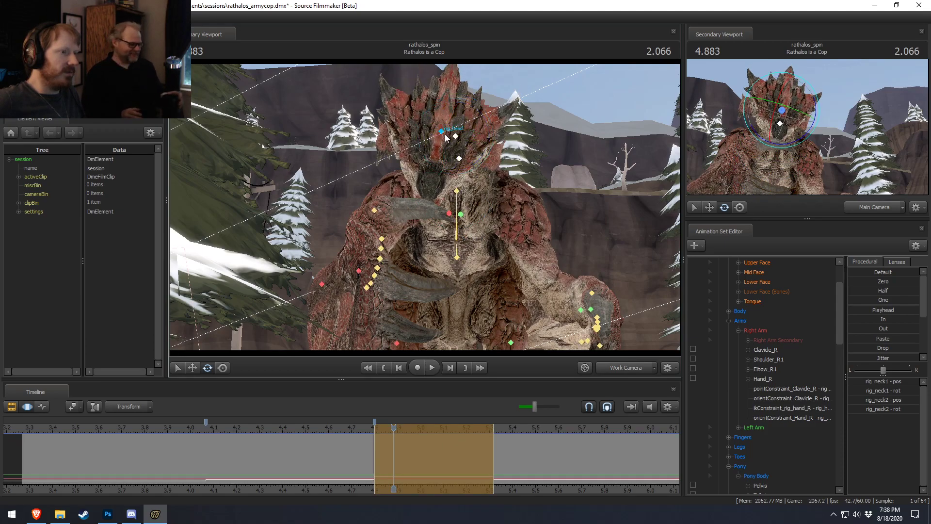
{"action": "left_click", "coordinate": [459, 122], "text": "ctrl"}
{"action": "left_click_drag", "start_coordinate": [459, 119], "coordinate": [419, 119]}
{"action": "left_click", "coordinate": [617, 368]}
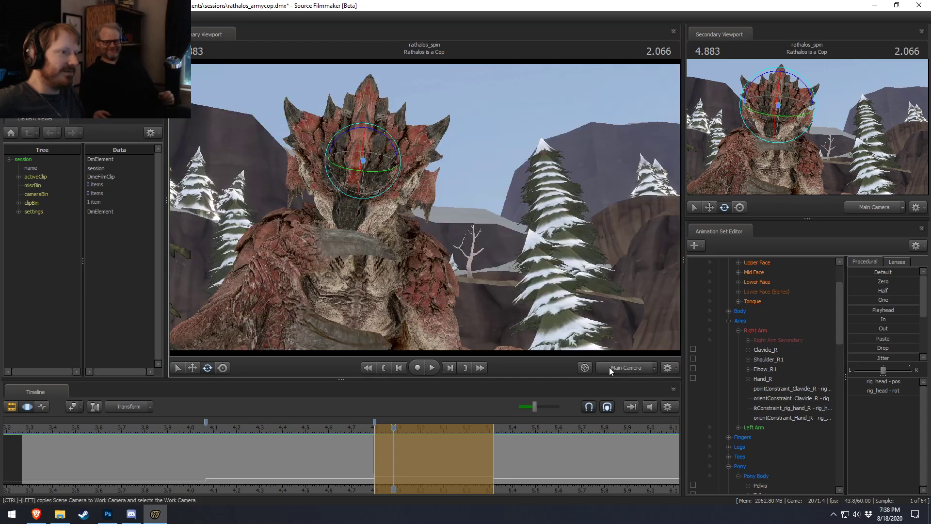
- Play back the shot around the lowered-head pose through the main camera to review the motion
{"action": "left_click", "coordinate": [316, 429]}
{"action": "key", "text": "space"}
{"action": "key", "text": "space"}
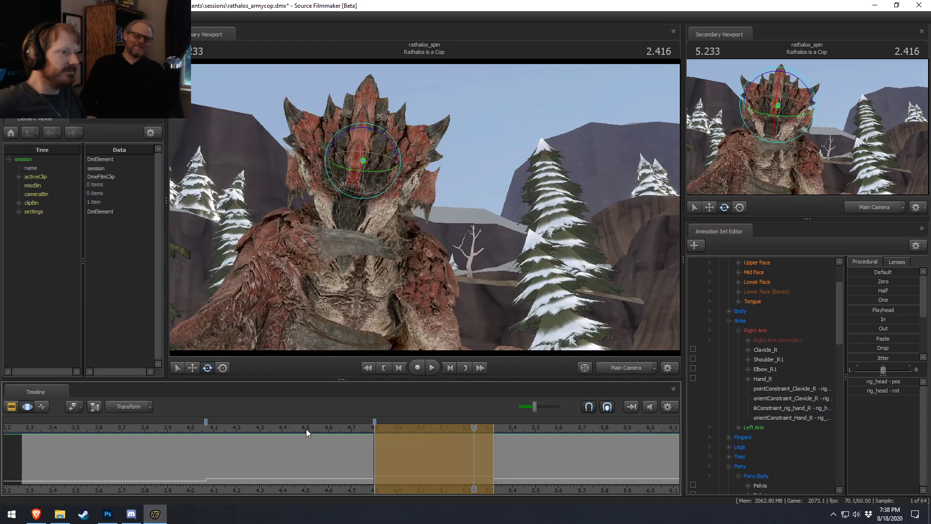
{"action": "left_click", "coordinate": [398, 435]}
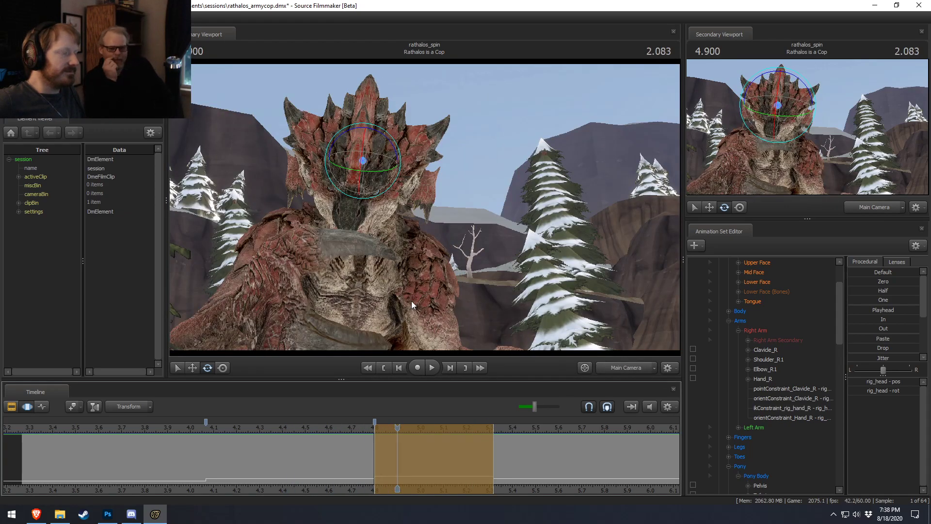
- Undo the recent run of pose changes to the character's spine, neck and head at 4.883 seconds
{"action": "key", "text": "ctrl+z"}
{"action": "left_click_drag", "start_coordinate": [246, 438], "coordinate": [411, 458]}
{"action": "key", "text": "Left"}
{"action": "key", "text": "Left"}
{"action": "key", "text": "Left"}
{"action": "key", "text": "Left"}
{"action": "key", "text": "ctrl+z"}
{"action": "key", "text": "ctrl+z"}
{"action": "key", "text": "ctrl+z"}
{"action": "key", "text": "ctrl+z"}
{"action": "key", "text": "ctrl+z"}
{"action": "key", "text": "ctrl+z"}
{"action": "key", "text": "ctrl+z"}
{"action": "key", "text": "ctrl+z"}
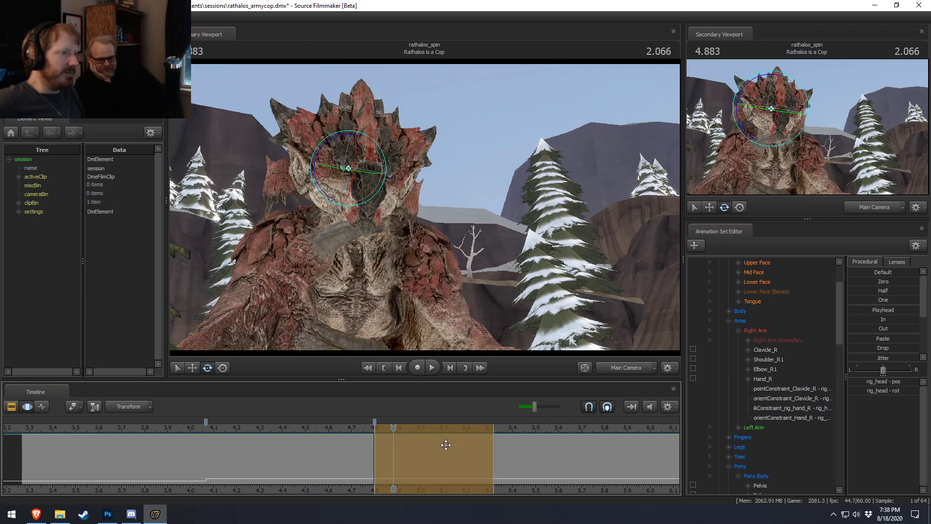
{"action": "key", "text": "ctrl+z"}
{"action": "key", "text": "ctrl+z"}
{"action": "key", "text": "ctrl+z"}
{"action": "key", "text": "ctrl+z"}
{"action": "key", "text": "ctrl+z"}
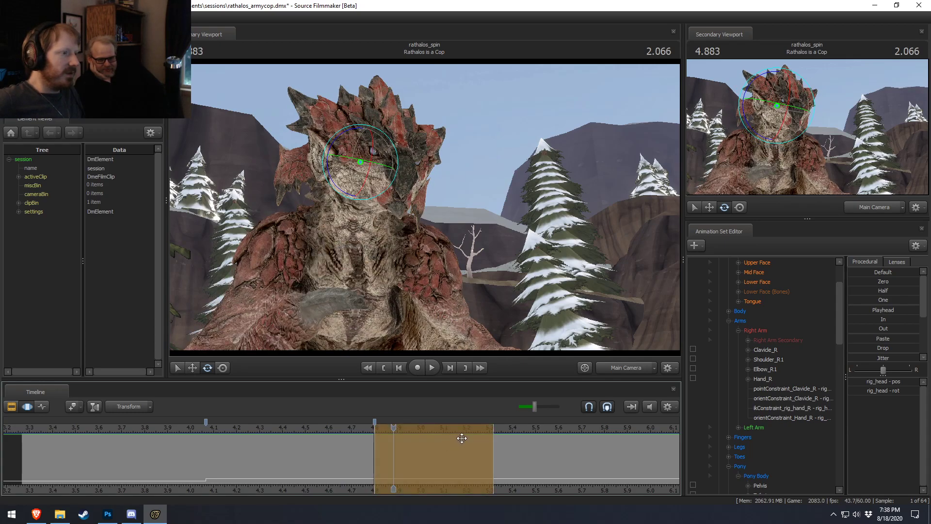
- Switch to the work camera, select rig_hand_L, and move and rotate it to raise the fist up beside the face
{"action": "left_click", "coordinate": [630, 370]}
{"action": "left_click_drag", "start_coordinate": [320, 228], "coordinate": [316, 291]}
{"action": "left_click_drag", "start_coordinate": [383, 432], "coordinate": [350, 439]}
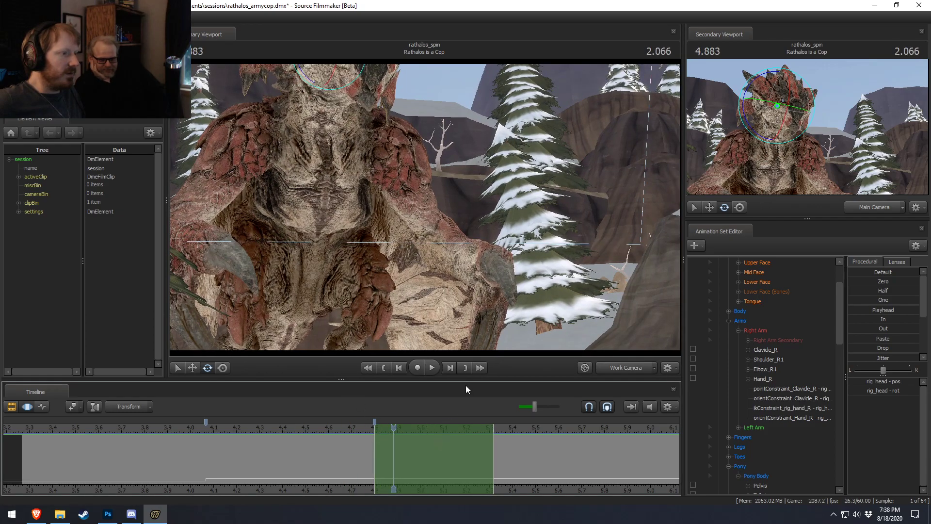
{"action": "left_click", "coordinate": [473, 276]}
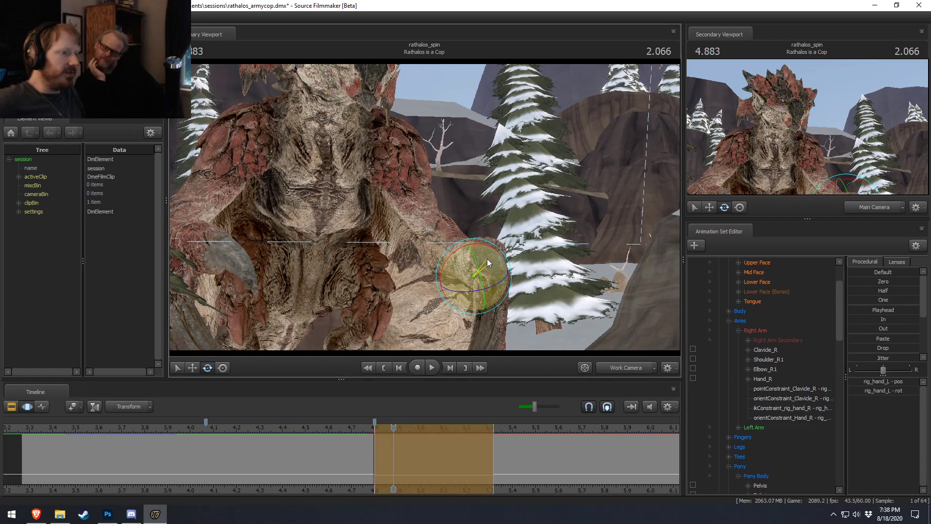
{"action": "key", "text": "w"}
{"action": "left_click_drag", "start_coordinate": [491, 258], "coordinate": [429, 211]}
{"action": "left_click_drag", "start_coordinate": [483, 224], "coordinate": [431, 196]}
{"action": "key", "text": "e"}
{"action": "key", "text": "w"}
{"action": "key", "text": "e"}
{"action": "key", "text": "a"}
{"action": "key", "text": "w"}
{"action": "left_click_drag", "start_coordinate": [406, 118], "coordinate": [410, 162]}
- Select the spine and neck controls, including rig_neck1, and rotate them to bend the head down toward the raised hand
{"action": "left_click_drag", "start_coordinate": [416, 194], "coordinate": [250, 210]}
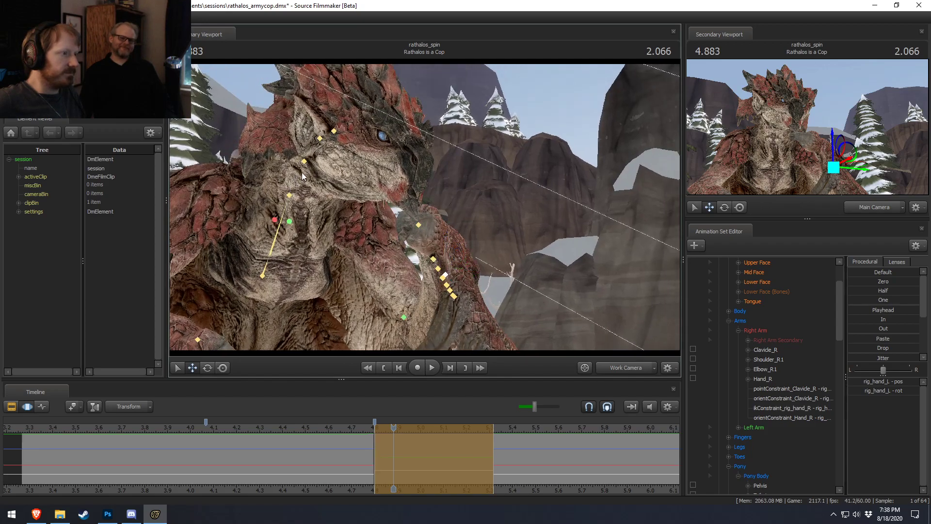
{"action": "left_click", "coordinate": [305, 161]}
{"action": "left_click_drag", "start_coordinate": [310, 174], "coordinate": [408, 211]}
{"action": "key", "text": "ctrl"}
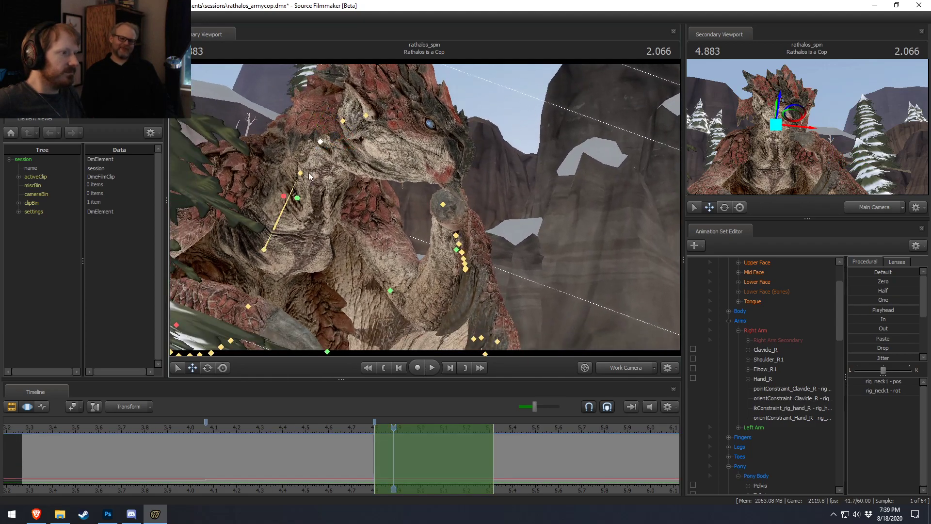
{"action": "left_click", "coordinate": [286, 206], "text": "ctrl"}
{"action": "left_click_drag", "start_coordinate": [287, 213], "coordinate": [316, 231], "text": "alt"}
{"action": "key", "text": "e"}
{"action": "left_click", "coordinate": [318, 124], "text": "ctrl"}
{"action": "left_click", "coordinate": [324, 115], "text": "ctrl+shift"}
{"action": "left_click_drag", "start_coordinate": [339, 100], "coordinate": [257, 128]}
{"action": "left_click_drag", "start_coordinate": [432, 194], "coordinate": [457, 179]}
- Switch to moving controls and reposition the upper body controls, ending with rig_spine_2, from a side view
{"action": "left_click", "coordinate": [515, 157], "text": "ctrl"}
{"action": "key", "text": "w"}
{"action": "left_click_drag", "start_coordinate": [510, 135], "coordinate": [515, 136]}
{"action": "left_click", "coordinate": [473, 149]}
{"action": "left_click_drag", "start_coordinate": [450, 132], "coordinate": [458, 128]}
{"action": "left_click", "coordinate": [565, 181]}
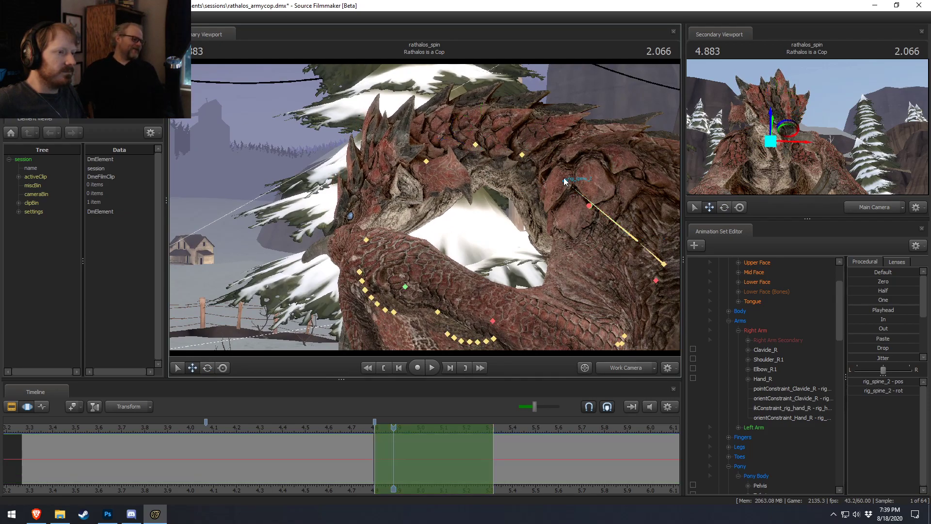
{"action": "left_click_drag", "start_coordinate": [562, 165], "coordinate": [420, 206]}
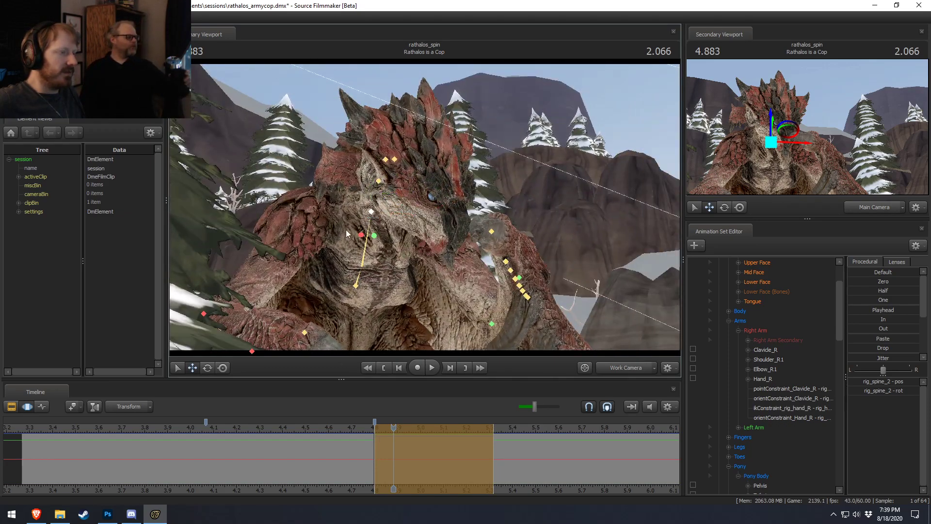
- Rotate rig_head to refine its tilt, play back the shot, and set the playhead to 4.900 seconds
{"action": "left_click", "coordinate": [395, 160]}
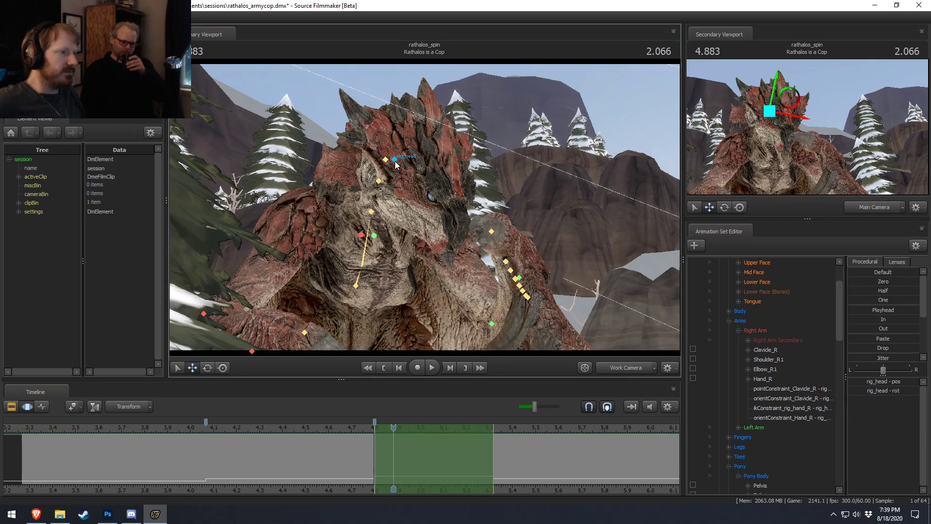
{"action": "key", "text": "e"}
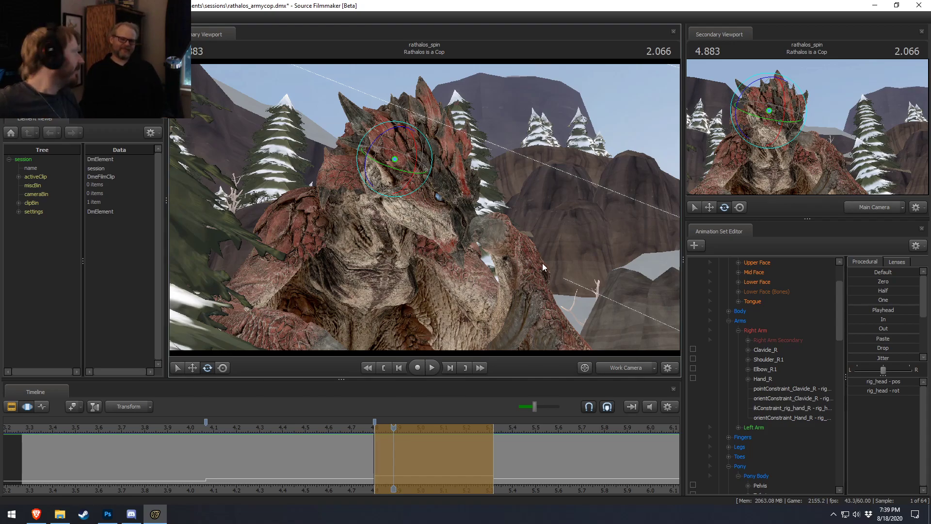
{"action": "left_click", "coordinate": [287, 439]}
{"action": "key", "text": "space"}
{"action": "key", "text": "space"}
{"action": "left_click_drag", "start_coordinate": [333, 423], "coordinate": [396, 434]}
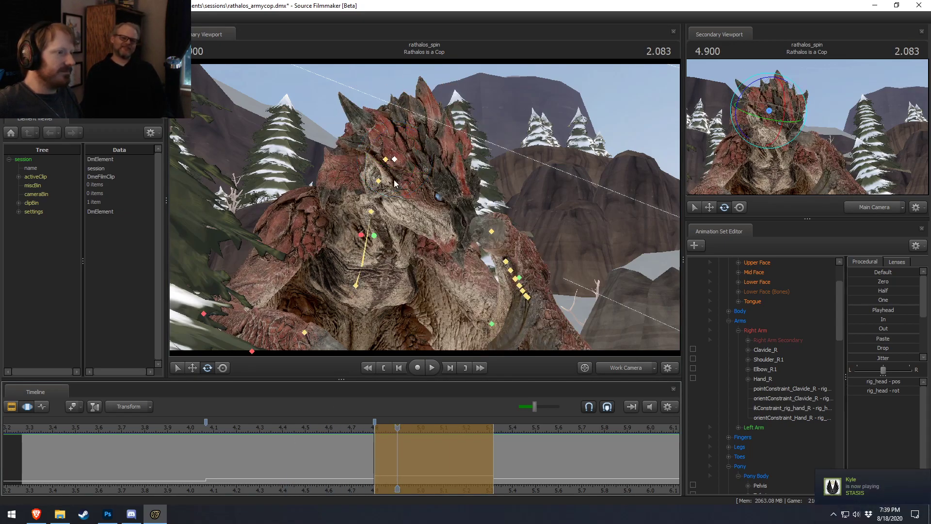
- Select rig_neck2 and rig_head together and rotate both to turn the head toward the raised hand
{"action": "left_click", "coordinate": [387, 160], "text": "ctrl"}
{"action": "left_click_drag", "start_coordinate": [397, 169], "coordinate": [399, 164]}
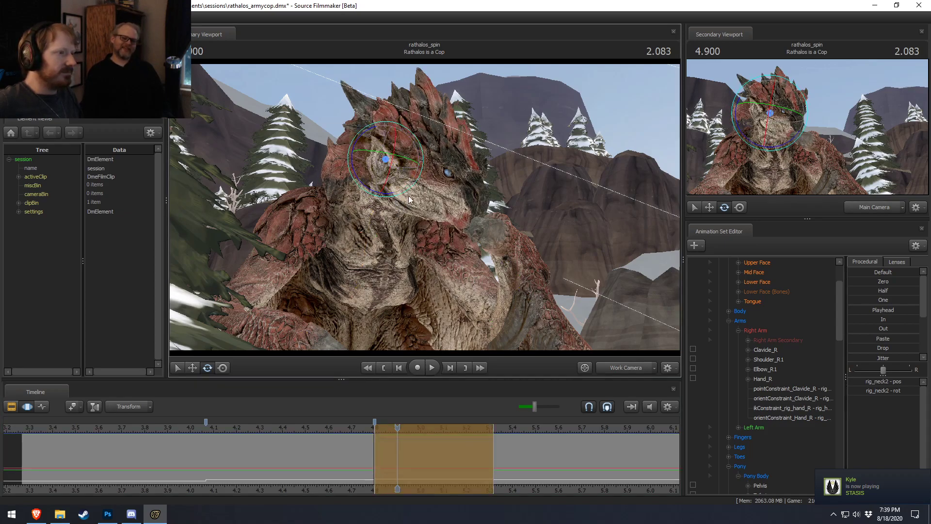
{"action": "key", "text": "ctrl+z"}
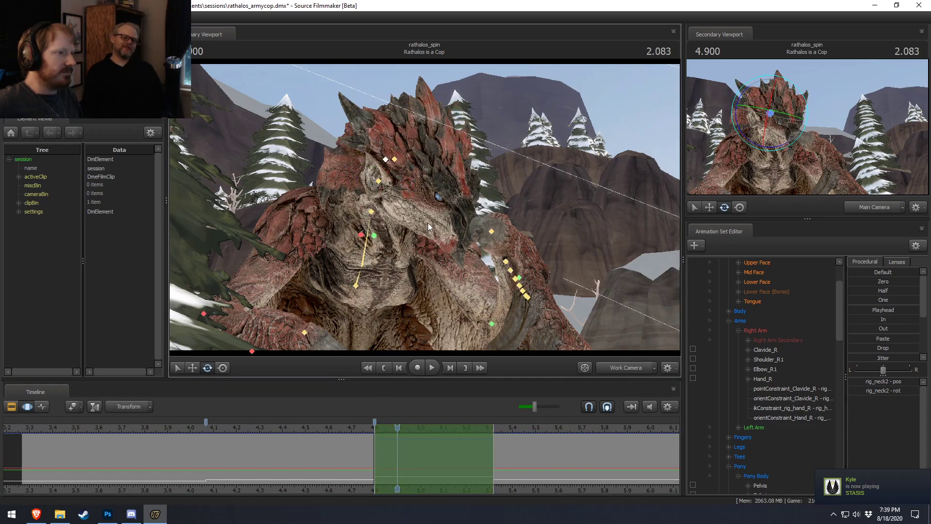
{"action": "left_click", "coordinate": [395, 159], "text": "ctrl"}
{"action": "left_click_drag", "start_coordinate": [408, 173], "coordinate": [413, 181]}
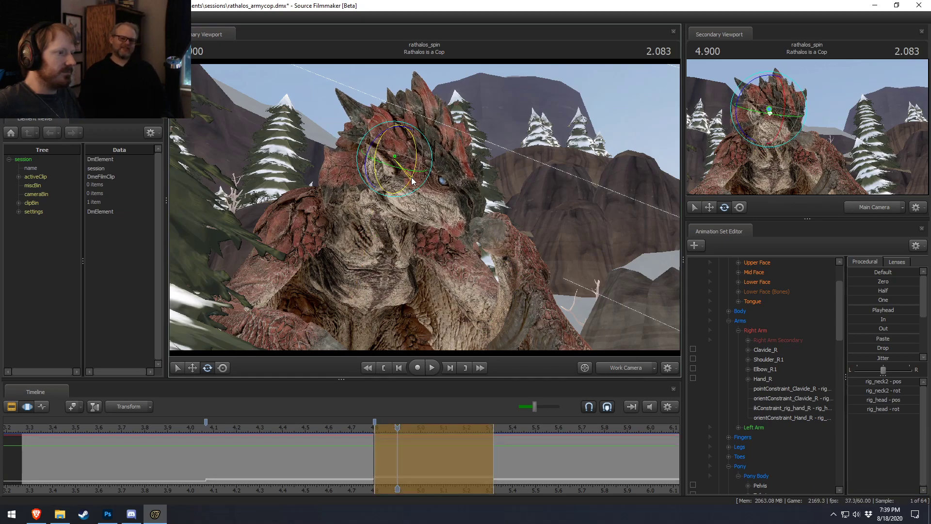
{"action": "left_click_drag", "start_coordinate": [378, 133], "coordinate": [387, 160]}
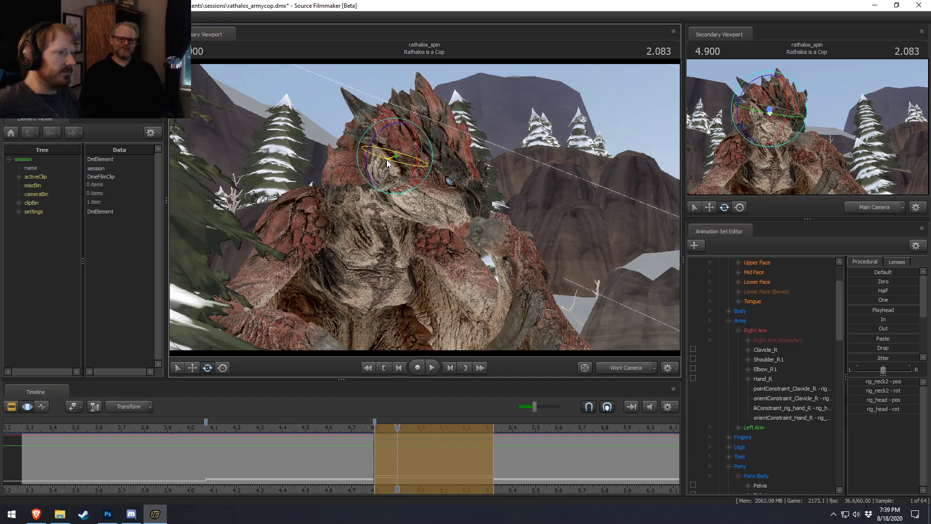
- Select the Eyes group among Rathalos's Face controls to inspect its animation curves
{"action": "scroll", "coordinate": [742, 364], "scroll_direction": "up", "scroll_amount": 1}
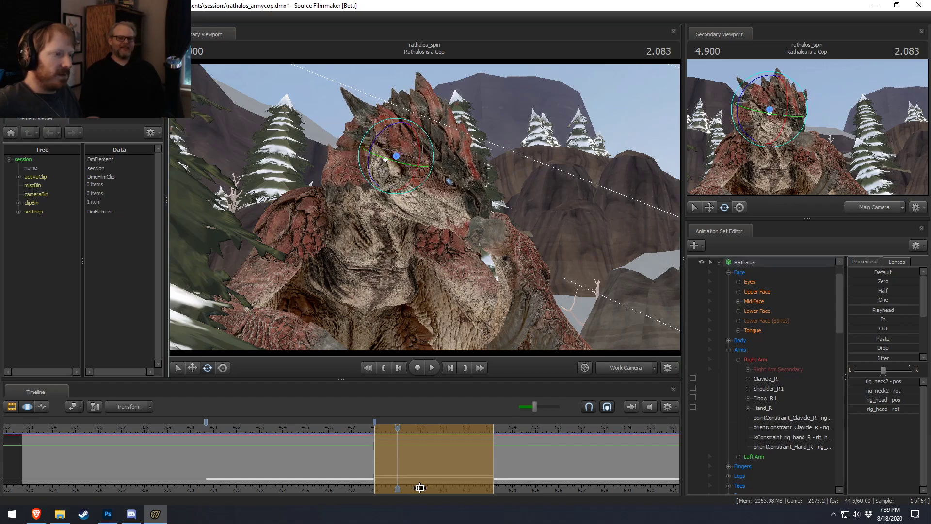
{"action": "scroll", "coordinate": [763, 399], "scroll_direction": "up", "scroll_amount": 1}
{"action": "left_click", "coordinate": [750, 311]}
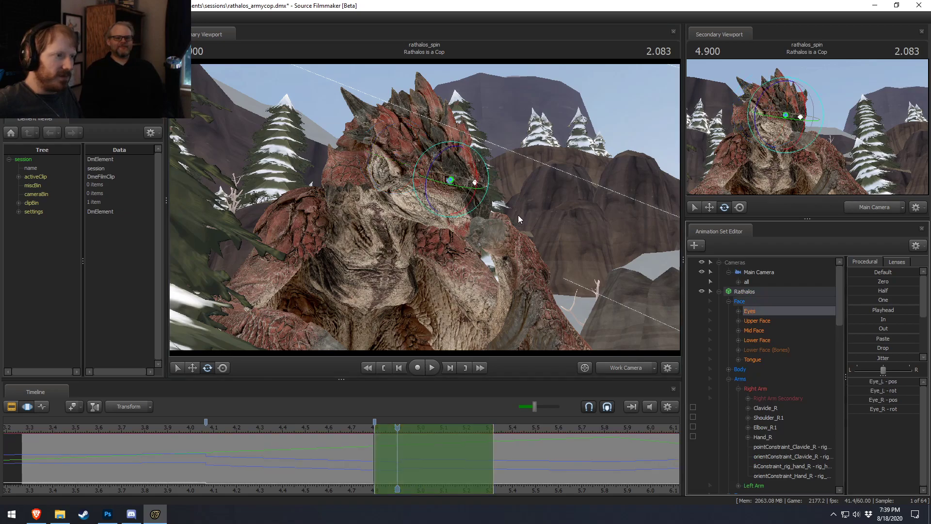
{"action": "key", "text": "F2"}
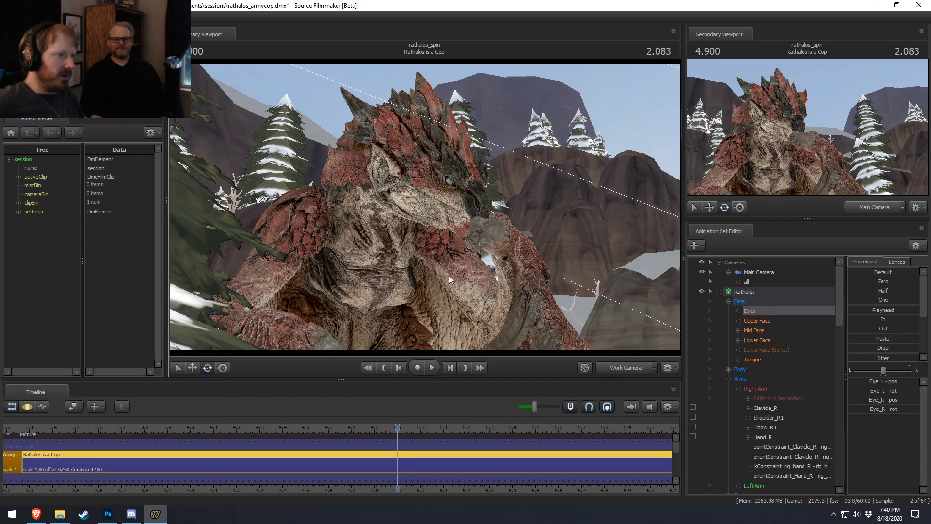
{"action": "key", "text": "F3"}
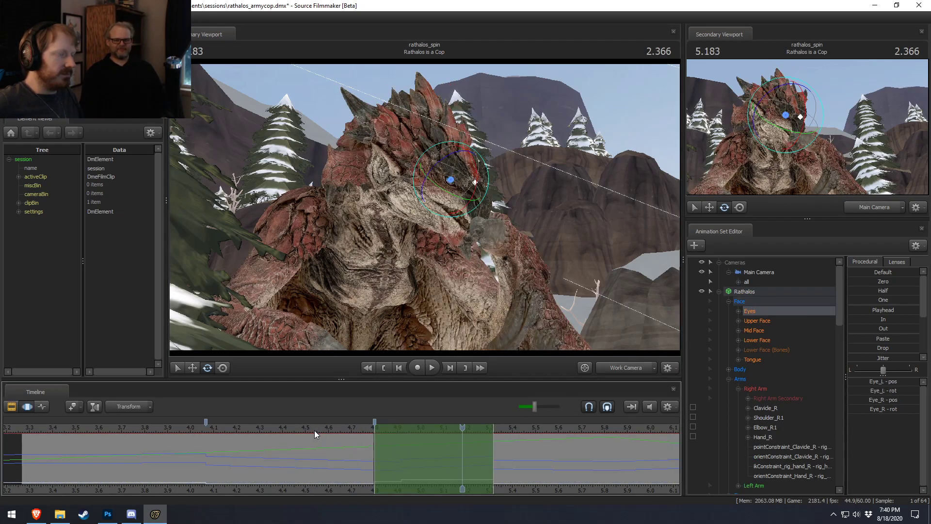
- Play back the shot from about 3.3 seconds through the main camera to review the hand and head motion
{"action": "left_click", "coordinate": [232, 428]}
{"action": "key", "text": "space"}
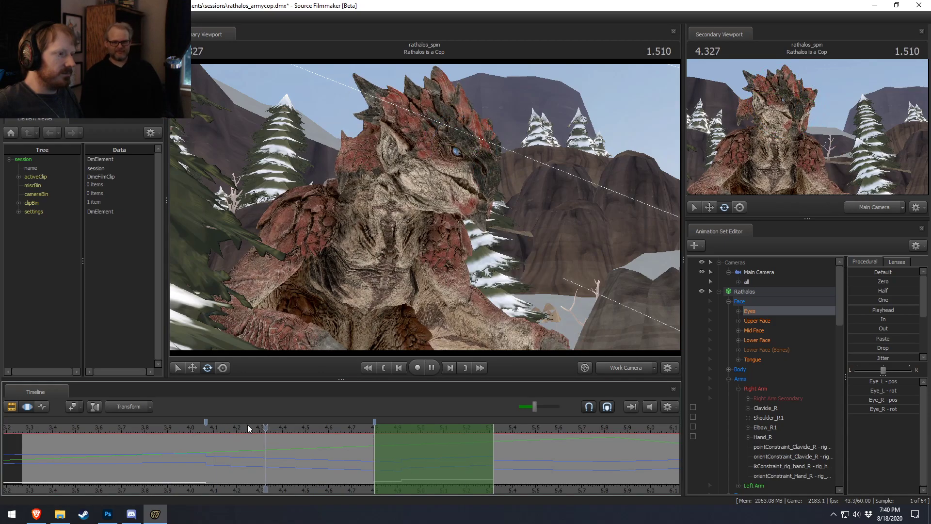
{"action": "key", "text": "space"}
{"action": "left_click_drag", "start_coordinate": [232, 427], "coordinate": [38, 436]}
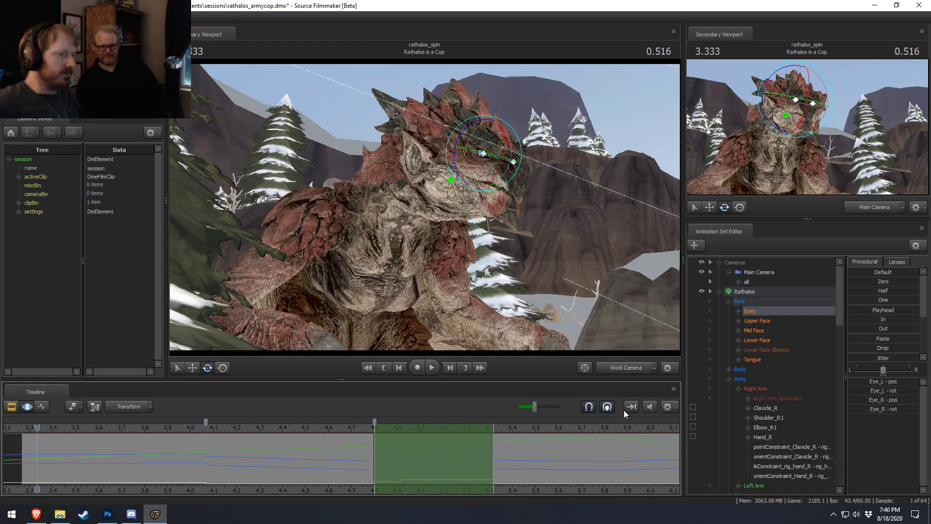
{"action": "left_click", "coordinate": [620, 369]}
{"action": "key", "text": "space"}
{"action": "key", "text": "space"}
{"action": "key", "text": "space"}
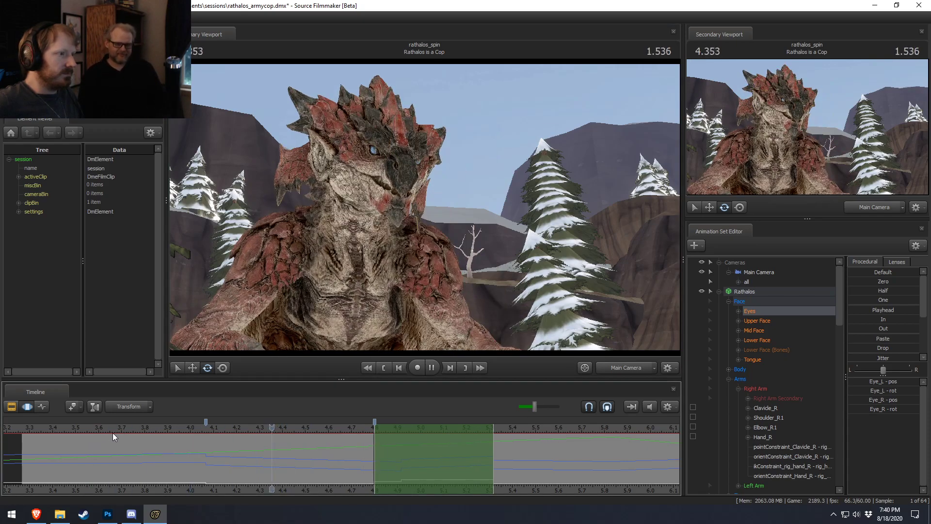
{"action": "key", "text": "space"}
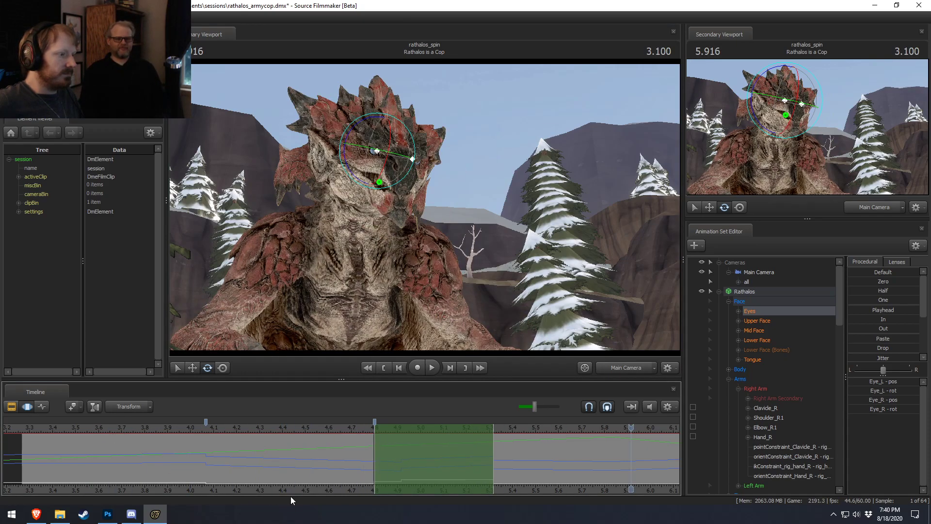
- Select the Upper Face and Mid Face controls and shift their expression change to about 4.8 seconds, checking it in playback
{"action": "middle_click_drag", "start_coordinate": [342, 488], "coordinate": [255, 484]}
{"action": "left_click_drag", "start_coordinate": [286, 479], "coordinate": [321, 481]}
{"action": "left_click", "coordinate": [758, 320]}
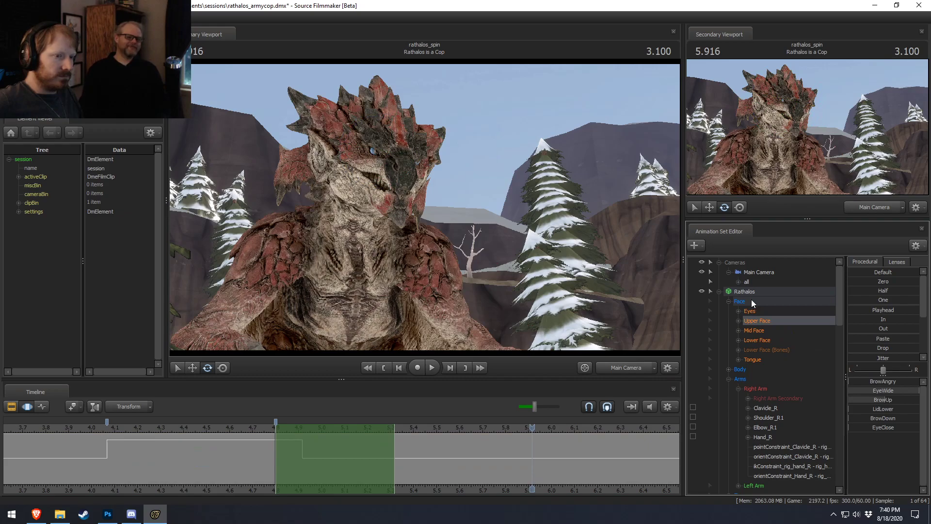
{"action": "left_click", "coordinate": [755, 332], "text": "ctrl"}
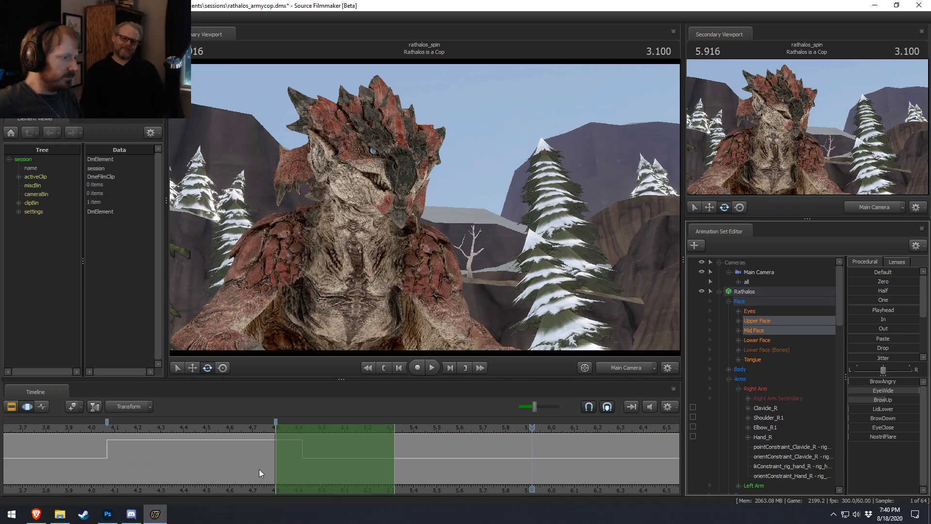
{"action": "mouse_move", "coordinate": [280, 455]}
{"action": "left_mouse_down", "text": "shift"}
{"action": "mouse_move", "coordinate": [314, 451]}
{"action": "mouse_move", "coordinate": [210, 451]}
{"action": "left_mouse_up", "text": "shift"}
{"action": "key", "text": "ctrl+z"}
{"action": "left_click_drag", "start_coordinate": [266, 430], "coordinate": [200, 434]}
{"action": "key", "text": "space"}
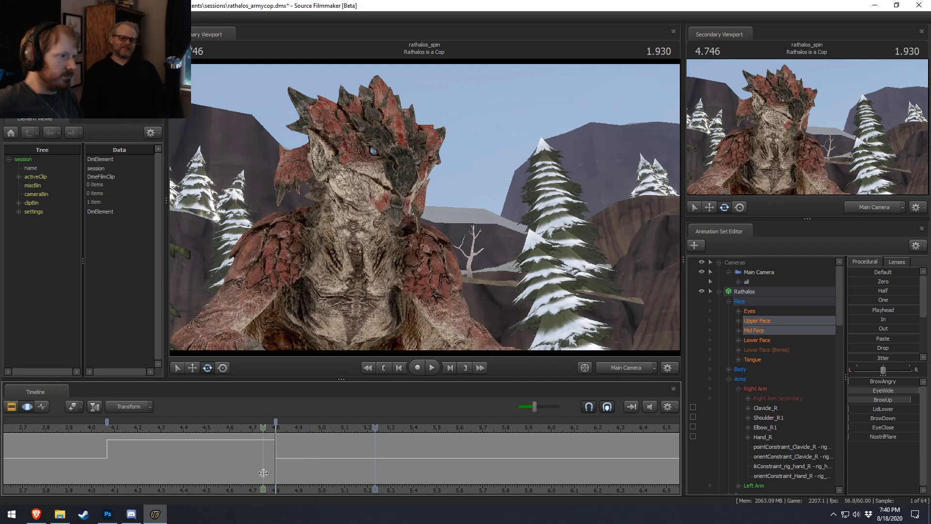
{"action": "left_click", "coordinate": [283, 476]}
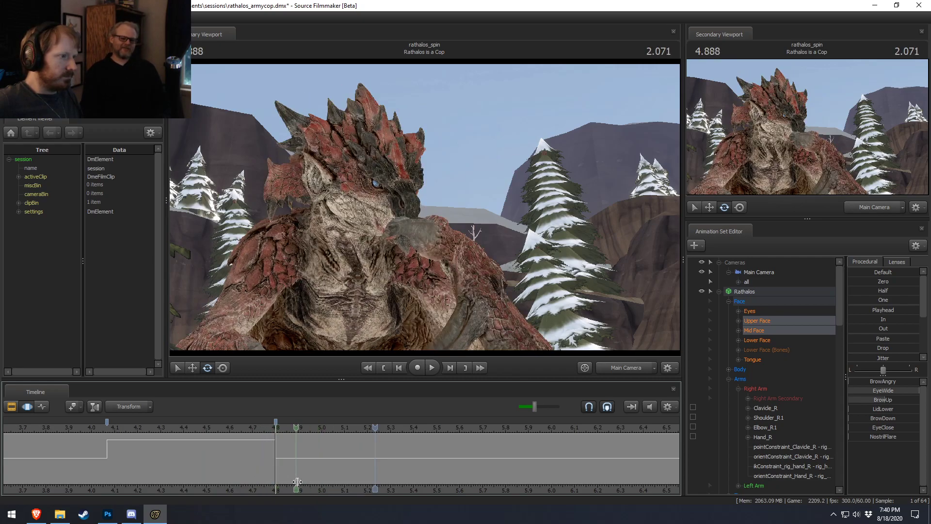
- Select the Eyes controls and shape a time selection with falloff from about 4.8 to 5.33 seconds
{"action": "left_click", "coordinate": [749, 311]}
{"action": "left_click_drag", "start_coordinate": [284, 464], "coordinate": [266, 455]}
{"action": "mouse_move", "coordinate": [351, 447]}
{"action": "left_mouse_down"}
{"action": "mouse_move", "coordinate": [398, 454]}
{"action": "mouse_move", "coordinate": [271, 463]}
{"action": "mouse_move", "coordinate": [357, 454]}
{"action": "mouse_move", "coordinate": [424, 461]}
{"action": "left_mouse_up"}
{"action": "left_click_drag", "start_coordinate": [363, 455], "coordinate": [426, 463]}
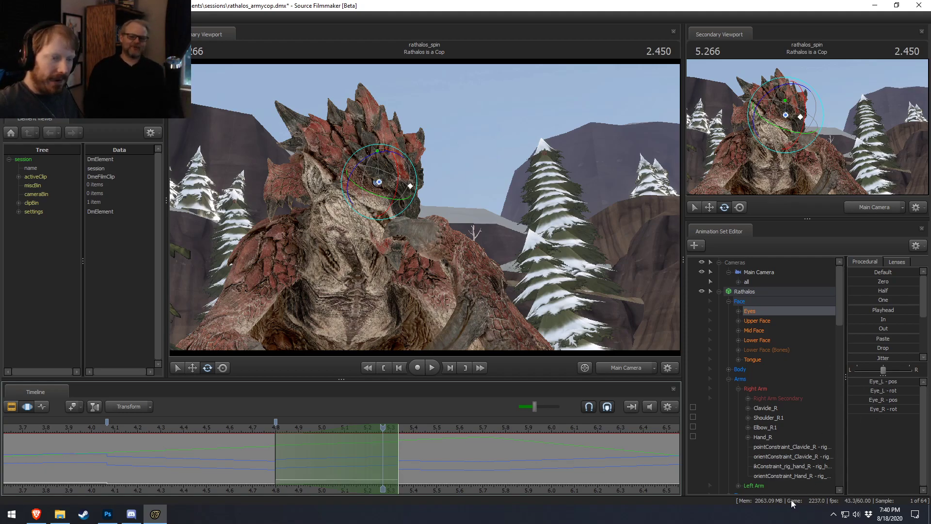
- Play back the shot from its beginning through the main camera to review the updated face and eye timing
{"action": "middle_click_drag", "start_coordinate": [603, 489], "coordinate": [428, 484]}
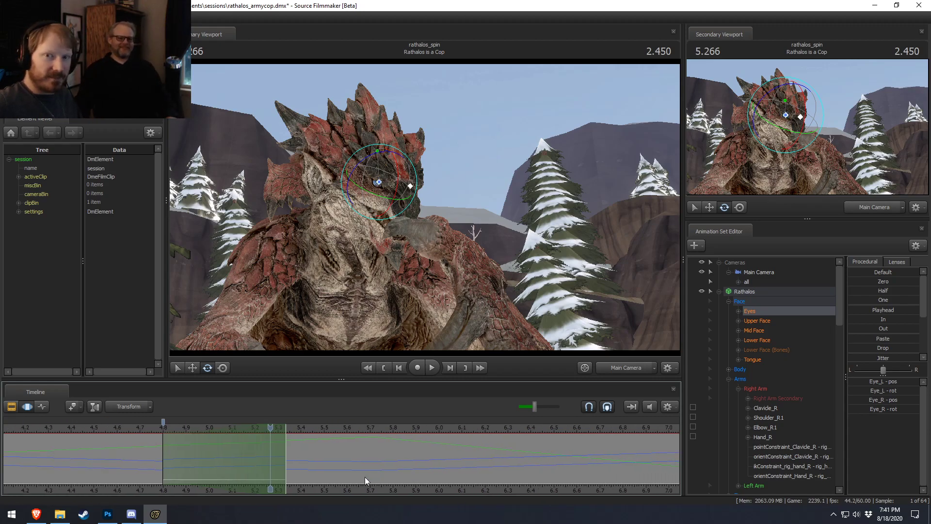
{"action": "scroll", "coordinate": [269, 447], "scroll_direction": "down", "scroll_amount": 3}
{"action": "left_click_drag", "start_coordinate": [186, 429], "coordinate": [130, 431]}
{"action": "key", "text": "space"}
{"action": "key", "text": "space"}
{"action": "left_click", "coordinate": [23, 432]}
{"action": "key", "text": "space"}
{"action": "key", "text": "space"}
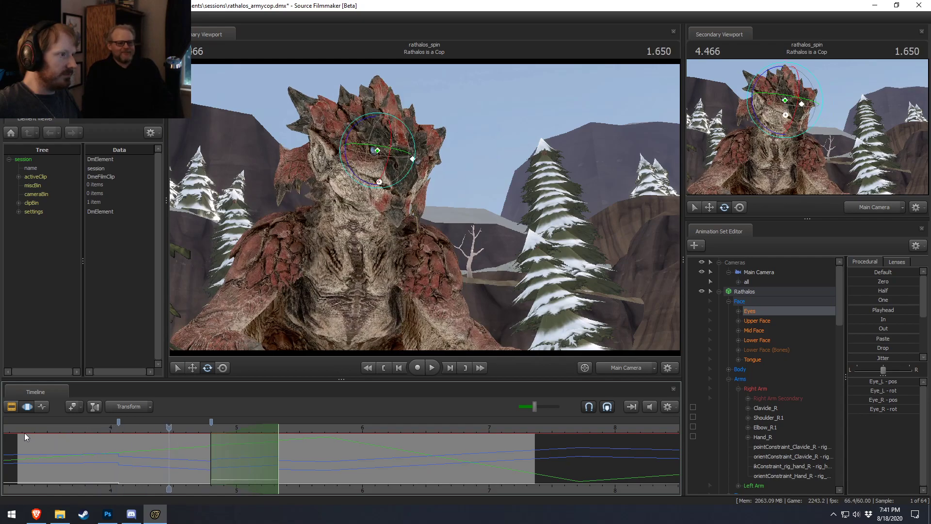
{"action": "key", "text": "space"}
{"action": "key", "text": "space"}
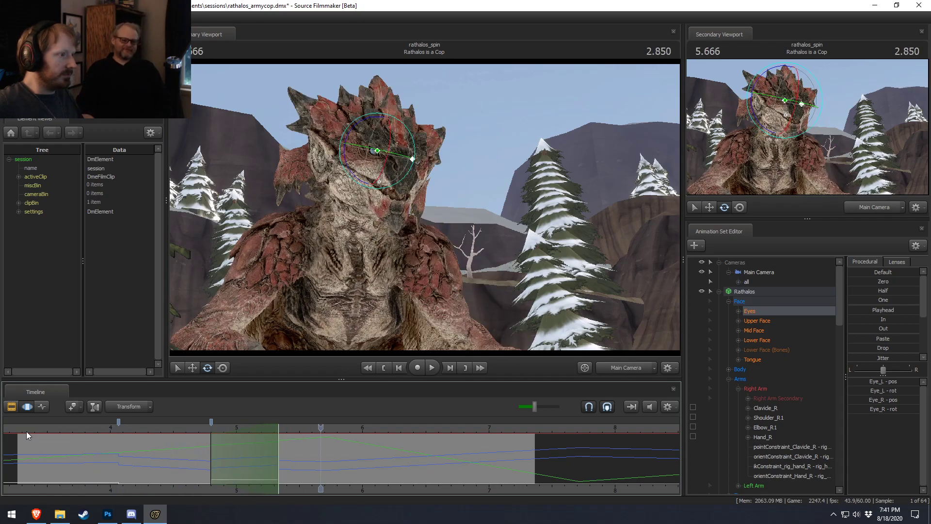
- Select the time range from about 5.33 seconds onward and rotate Rathalos's two lower spine controls together
{"action": "left_click_drag", "start_coordinate": [278, 459], "coordinate": [506, 464], "text": "shift"}
{"action": "key", "text": "ctrl"}
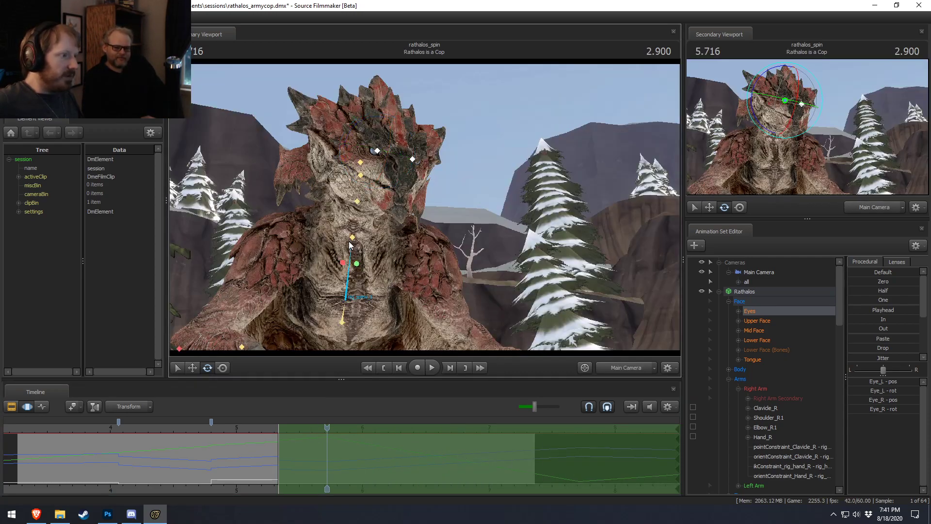
{"action": "left_click", "coordinate": [351, 273], "text": "ctrl"}
{"action": "left_click", "coordinate": [344, 313], "text": "ctrl+shift"}
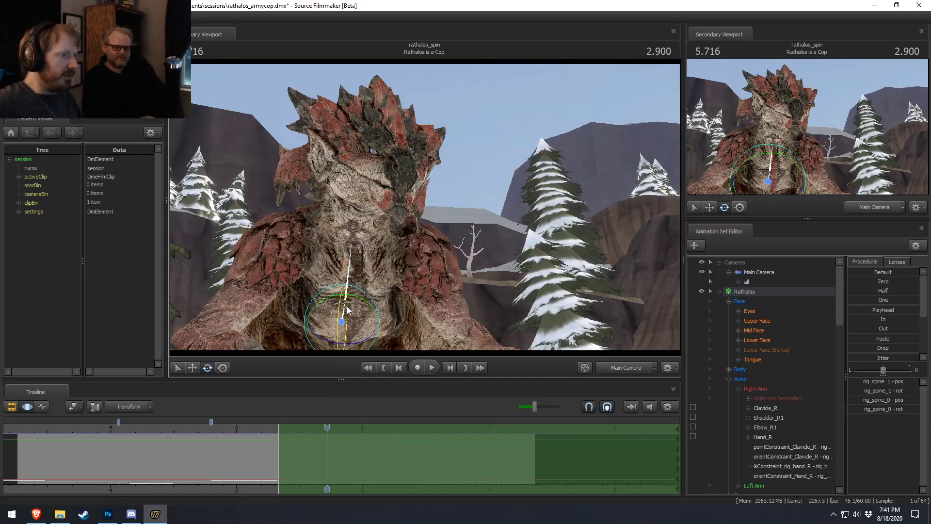
{"action": "left_click_drag", "start_coordinate": [346, 294], "coordinate": [347, 308]}
- Rotate the upper neck control, the upper spine and lower neck together, and the head over the same time range
{"action": "key", "text": "ctrl"}
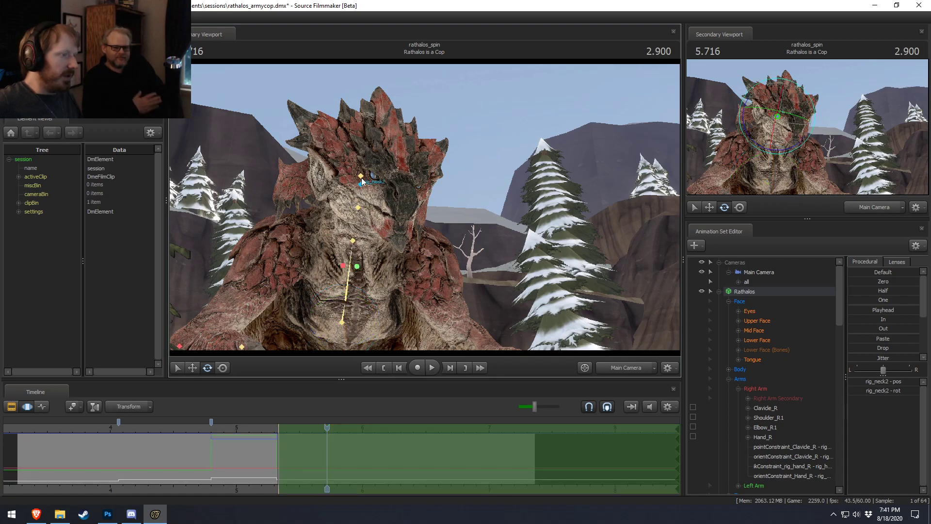
{"action": "left_click", "coordinate": [361, 174], "text": "ctrl"}
{"action": "left_click_drag", "start_coordinate": [375, 188], "coordinate": [374, 194]}
{"action": "key", "text": "ctrl"}
{"action": "left_click", "coordinate": [352, 241], "text": "ctrl"}
{"action": "left_click", "coordinate": [358, 207], "text": "ctrl+shift"}
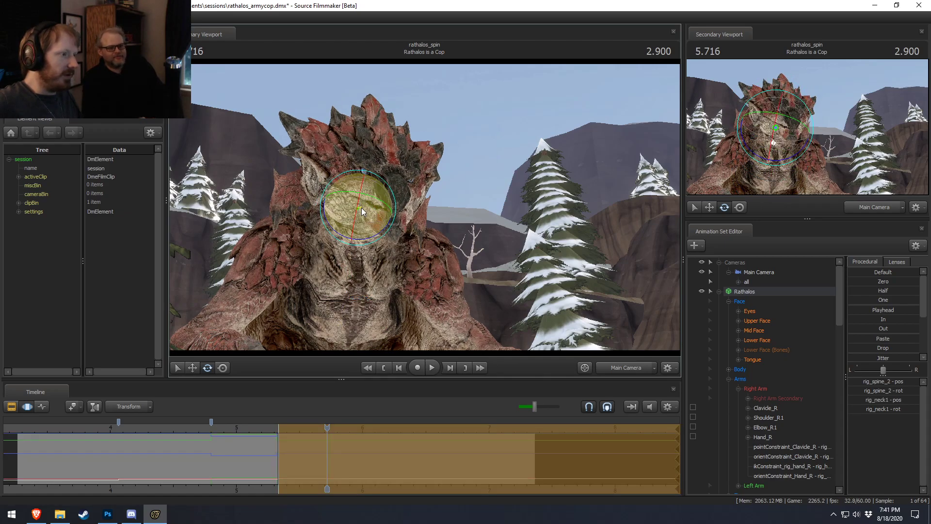
{"action": "left_click", "coordinate": [357, 185], "text": "ctrl"}
{"action": "left_click_drag", "start_coordinate": [373, 191], "coordinate": [374, 188]}
- Play back the shot from about 4.9 seconds to review the new body and head pose
{"action": "left_click", "coordinate": [230, 426]}
{"action": "key", "text": "space"}
{"action": "key", "text": "space"}
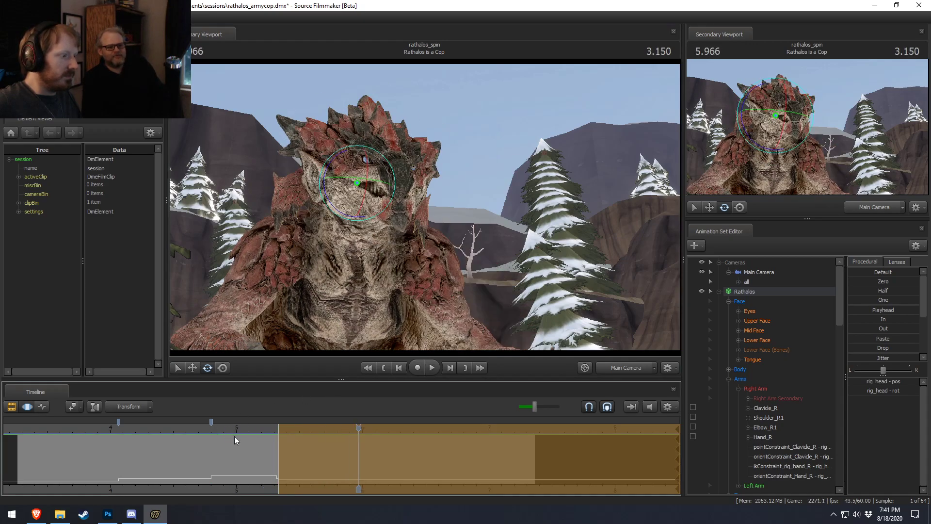
- At about 5.32 seconds, select all Rathalos controls except Face and Jaw and apply the Paste preset to the range from there onward
{"action": "scroll", "coordinate": [269, 460], "scroll_direction": "up", "scroll_amount": 3}
{"action": "left_click", "coordinate": [242, 469]}
{"action": "left_click_drag", "start_coordinate": [234, 430], "coordinate": [242, 445]}
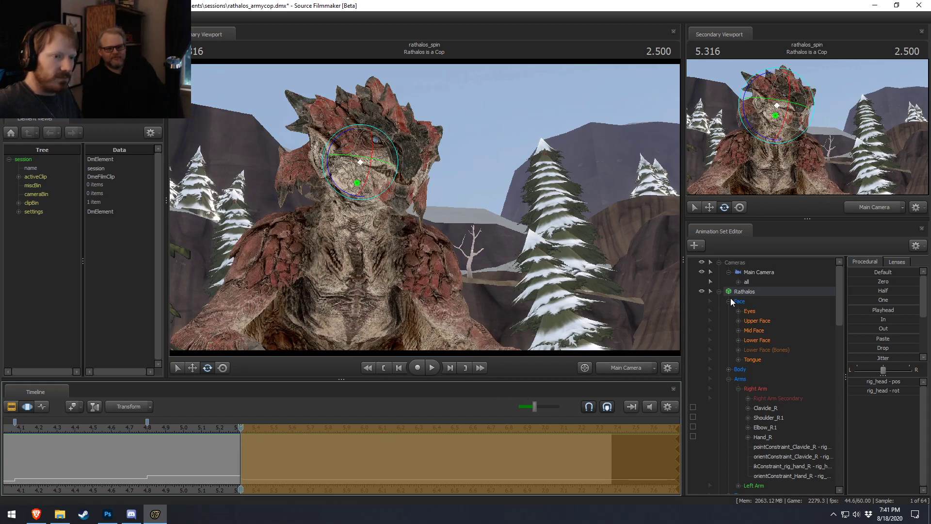
{"action": "left_click", "coordinate": [743, 293]}
{"action": "left_click", "coordinate": [749, 298], "text": "ctrl"}
{"action": "scroll", "coordinate": [754, 439], "scroll_direction": "down", "scroll_amount": 1}
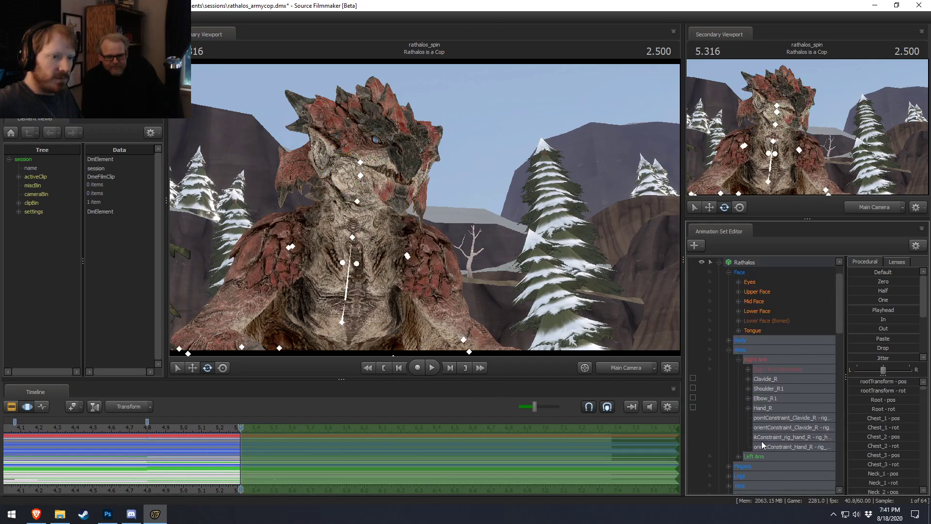
{"action": "left_click", "coordinate": [729, 341]}
{"action": "left_click", "coordinate": [747, 428], "text": "ctrl"}
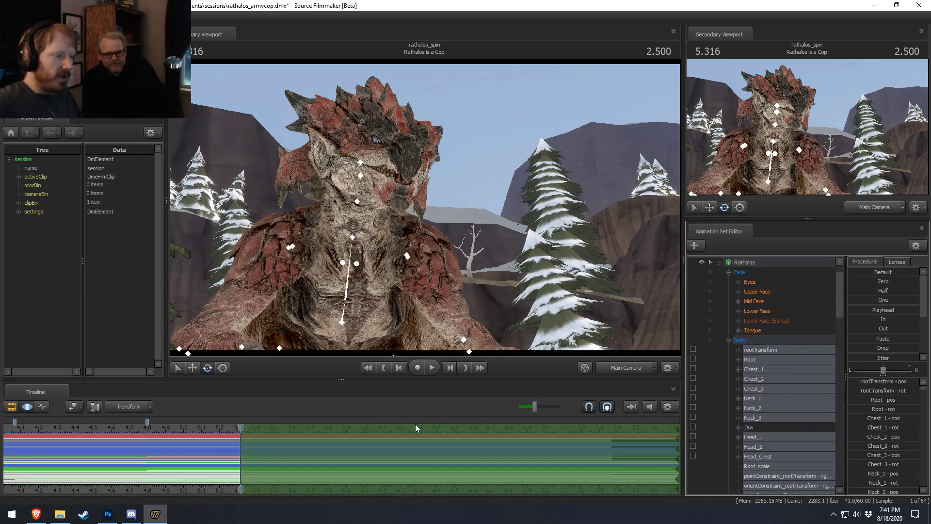
{"action": "left_click", "coordinate": [856, 339]}
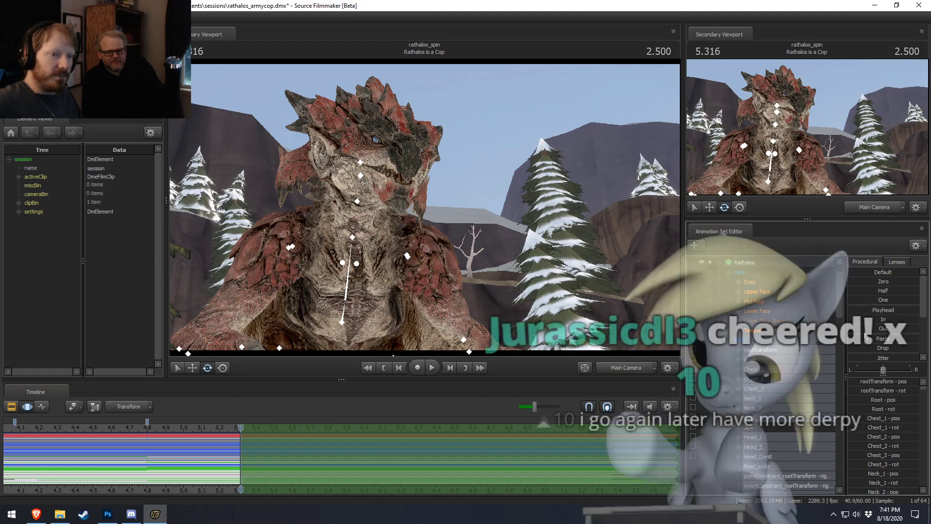
{"action": "left_click", "coordinate": [867, 338]}
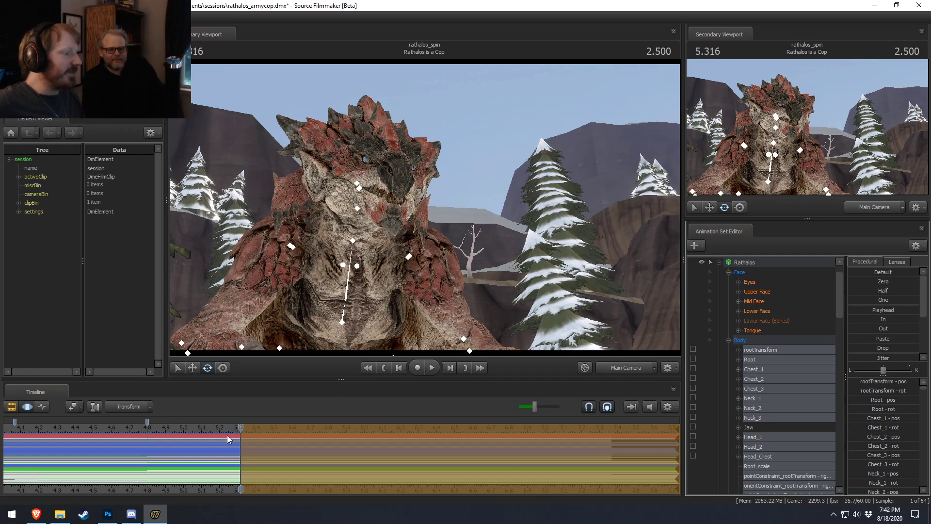
{"action": "key", "text": "Return"}
- Scrub and play back the motion around 5.1 to 6 seconds to check the change of pose
{"action": "left_click_drag", "start_coordinate": [231, 429], "coordinate": [241, 435]}
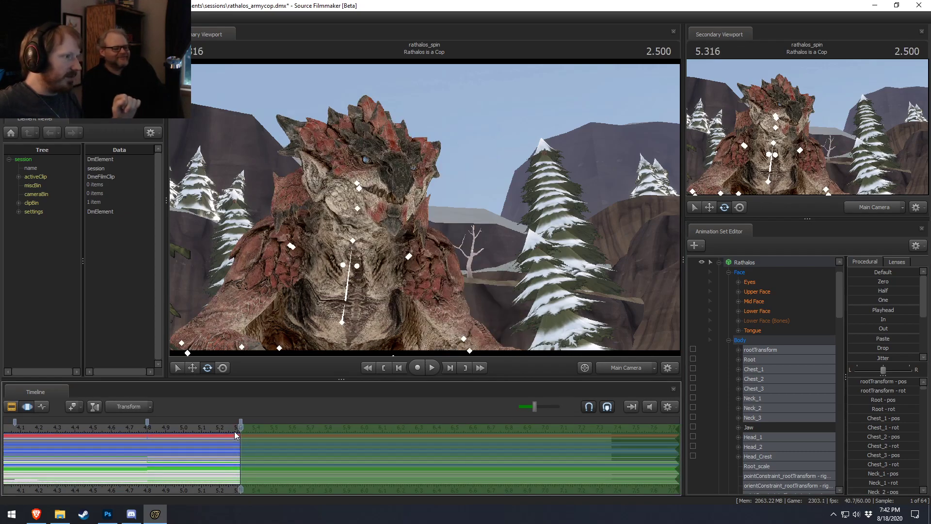
{"action": "left_click", "coordinate": [226, 431]}
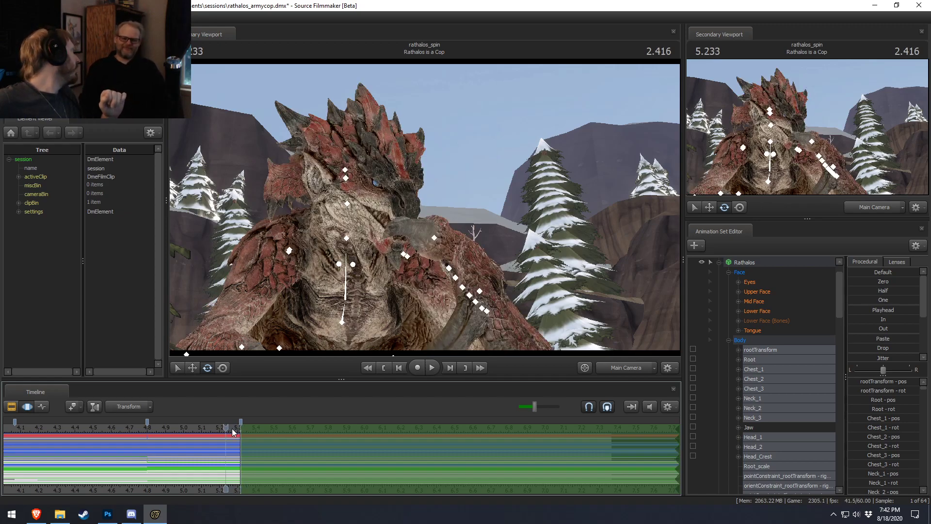
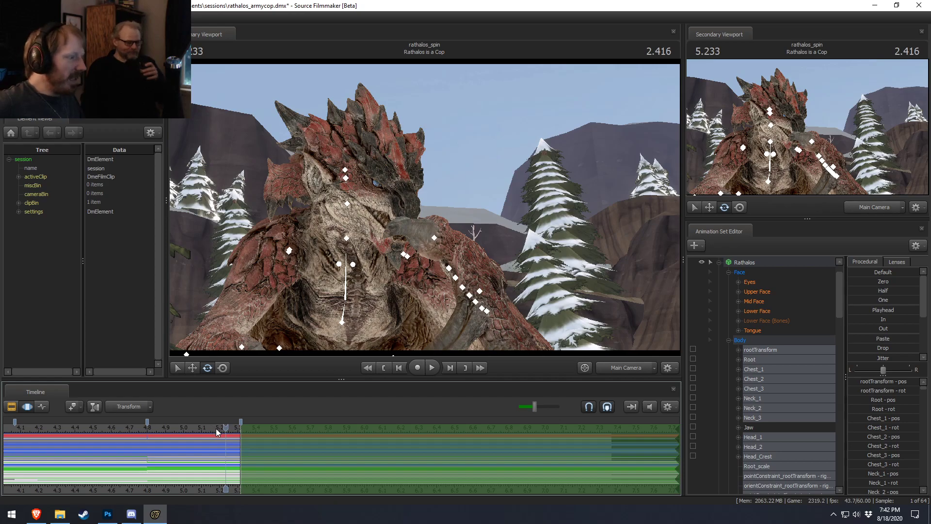
{"action": "mouse_move", "coordinate": [214, 429]}
{"action": "left_mouse_down"}
{"action": "mouse_move", "coordinate": [328, 440]}
{"action": "mouse_move", "coordinate": [205, 436]}
{"action": "left_mouse_up"}
{"action": "key", "text": "space"}
{"action": "key", "text": "space"}
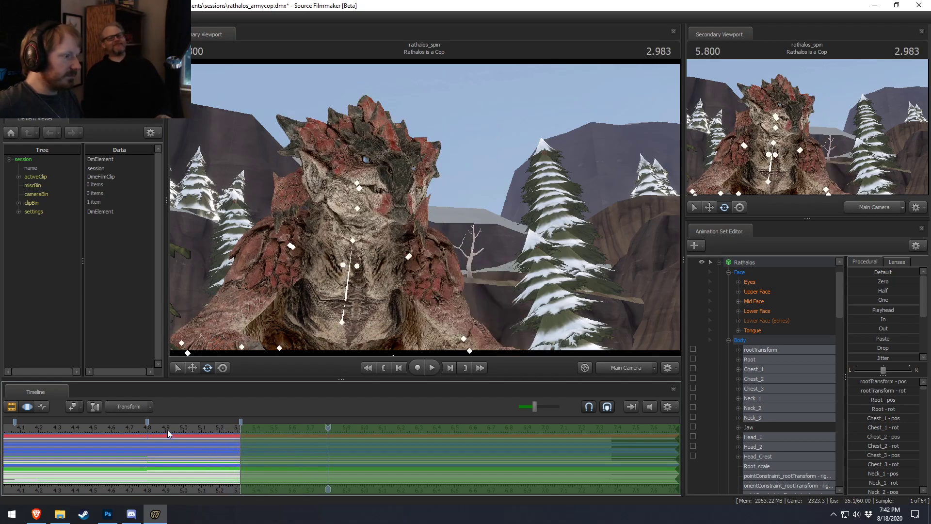
{"action": "left_click_drag", "start_coordinate": [196, 431], "coordinate": [361, 440]}
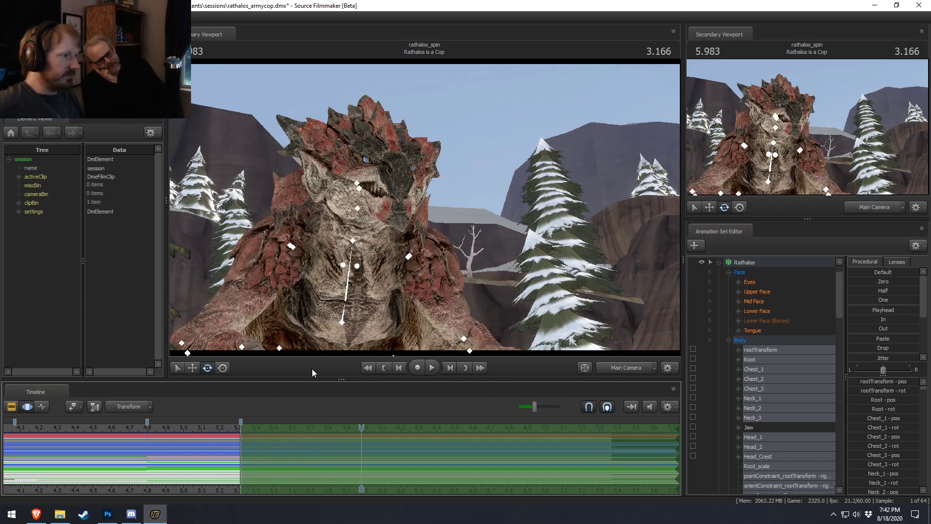
- Adjust the rotation of the upper spine, neck, head and Eyes controls over the range from about 5.32 seconds onward
{"action": "left_click", "coordinate": [352, 242]}
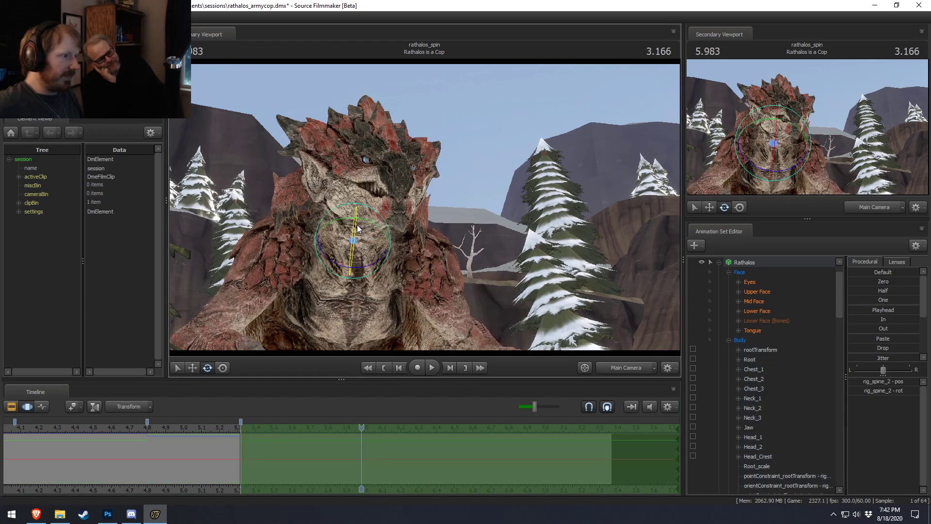
{"action": "key", "text": "ctrl"}
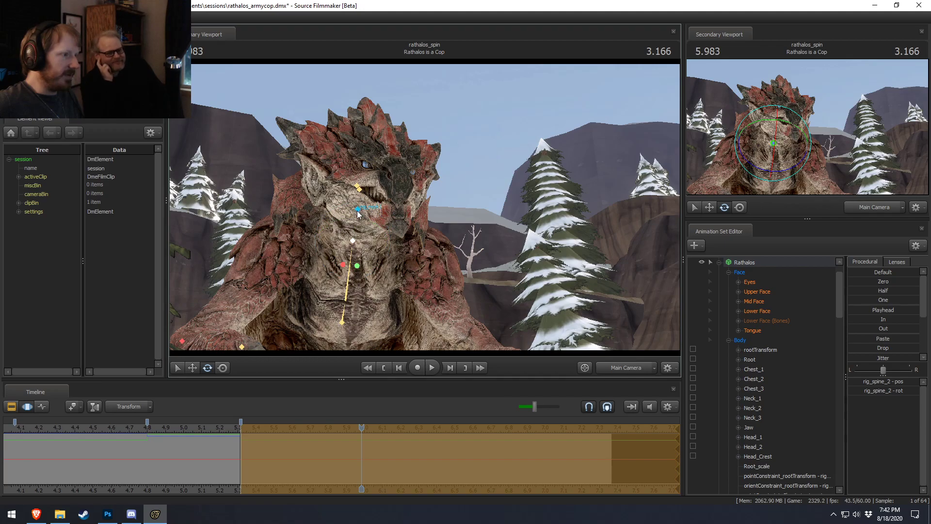
{"action": "left_click", "coordinate": [358, 209]}
{"action": "left_click_drag", "start_coordinate": [369, 196], "coordinate": [359, 187]}
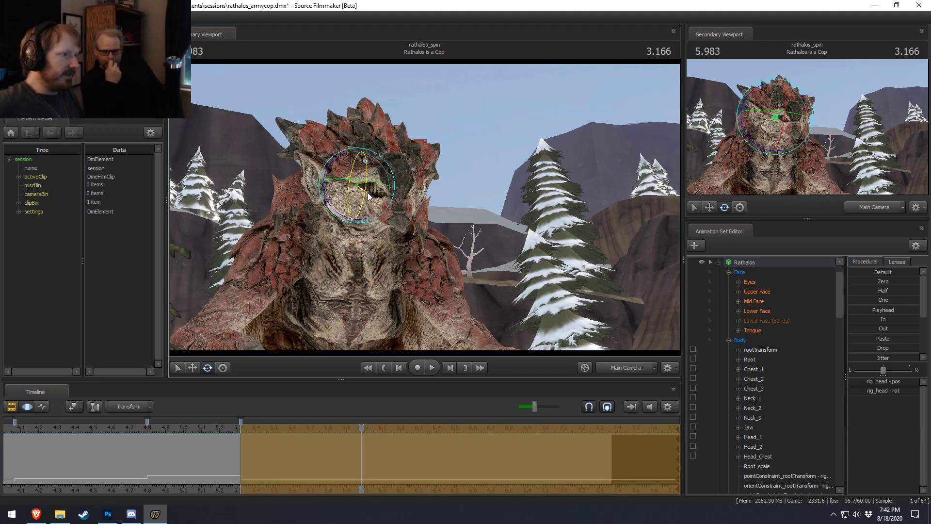
{"action": "left_click", "coordinate": [760, 282]}
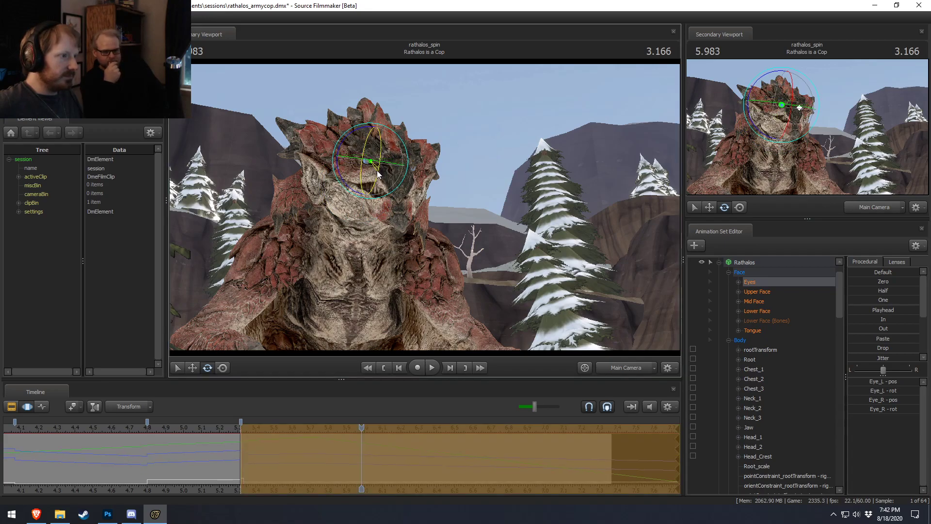
- Play back the shot repeatedly from about 4.7 and 5.1 seconds to judge the head turn and eye direction
{"action": "key", "text": "F2"}
{"action": "key", "text": "F2"}
{"action": "key", "text": "space"}
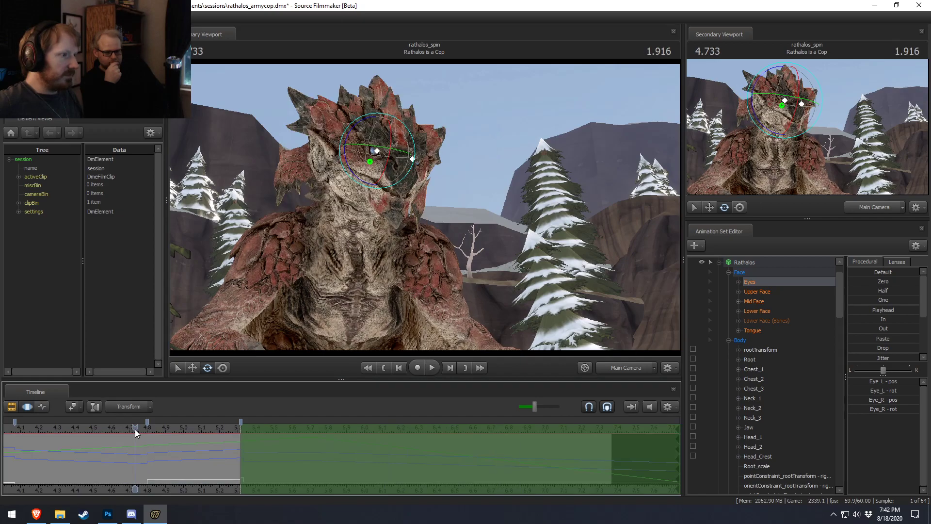
{"action": "key", "text": "space"}
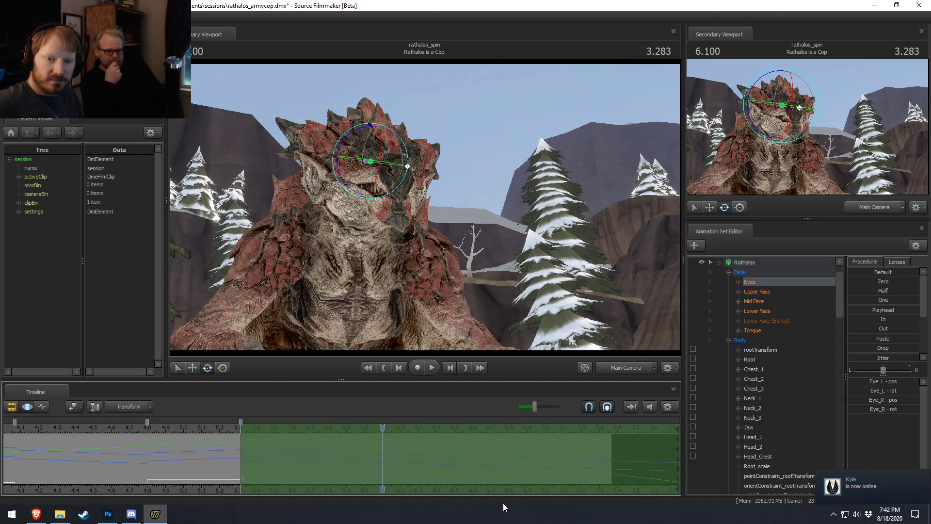
{"action": "key", "text": "space"}
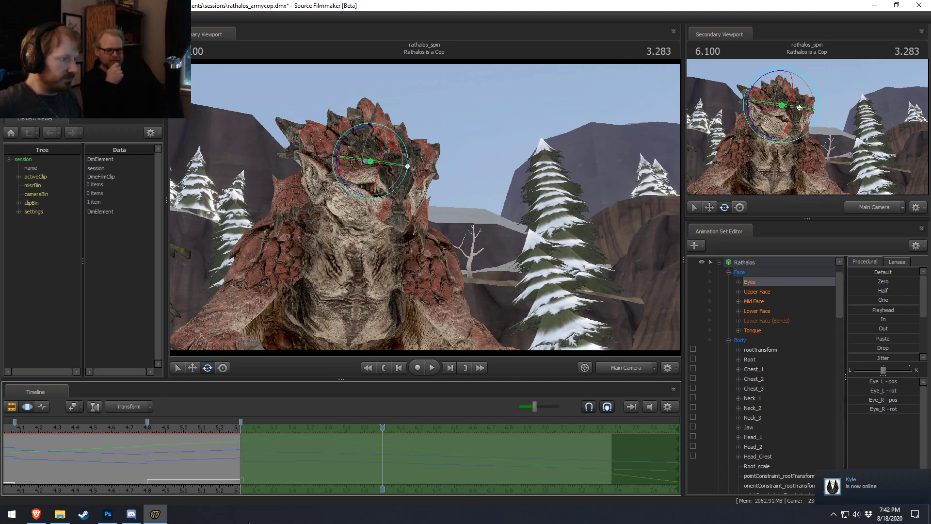
{"action": "key", "text": "space"}
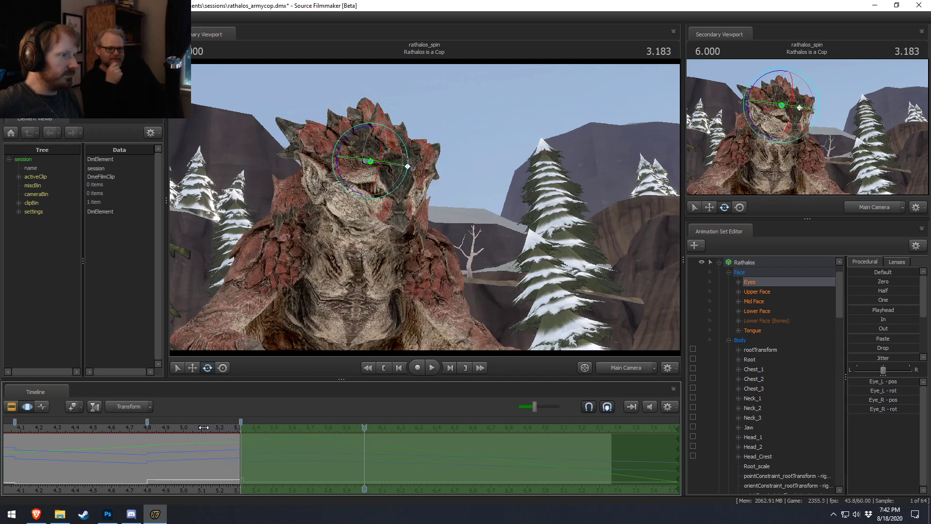
{"action": "left_click", "coordinate": [204, 426]}
{"action": "key", "text": "space"}
{"action": "left_click", "coordinate": [204, 427]}
{"action": "key", "text": "space"}
{"action": "left_click", "coordinate": [204, 426]}
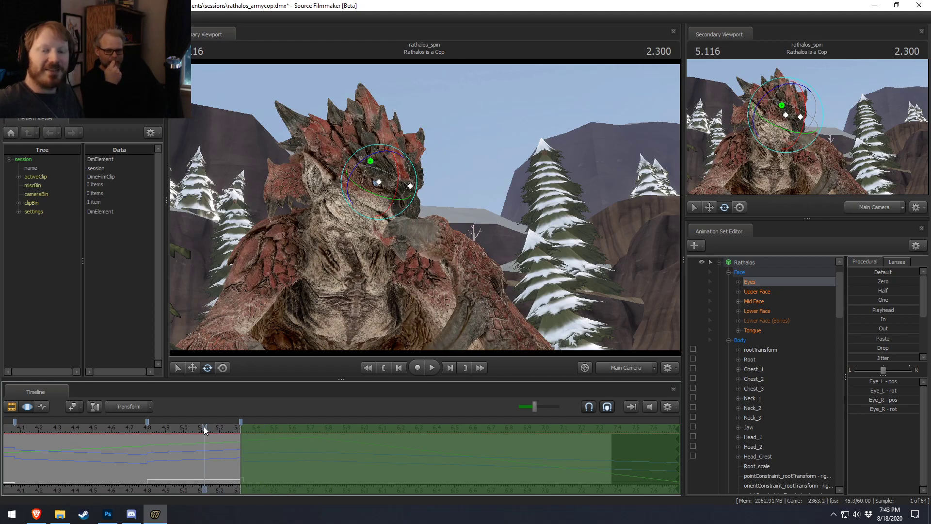
{"action": "key", "text": "space"}
{"action": "left_click", "coordinate": [203, 426]}
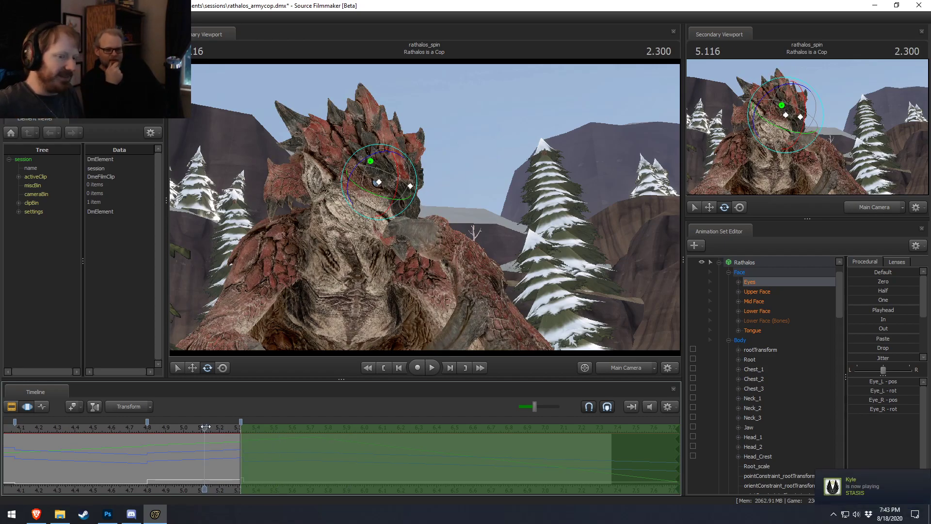
{"action": "key", "text": "space"}
{"action": "key", "text": "space"}
{"action": "key", "text": "space"}
{"action": "key", "text": "space"}
{"action": "key", "text": "space"}
{"action": "key", "text": "space"}
{"action": "key", "text": "space"}
- Show the Dialog sound track beneath the shot clips and play back the shot from about 6.5 seconds
{"action": "key", "text": "F2"}
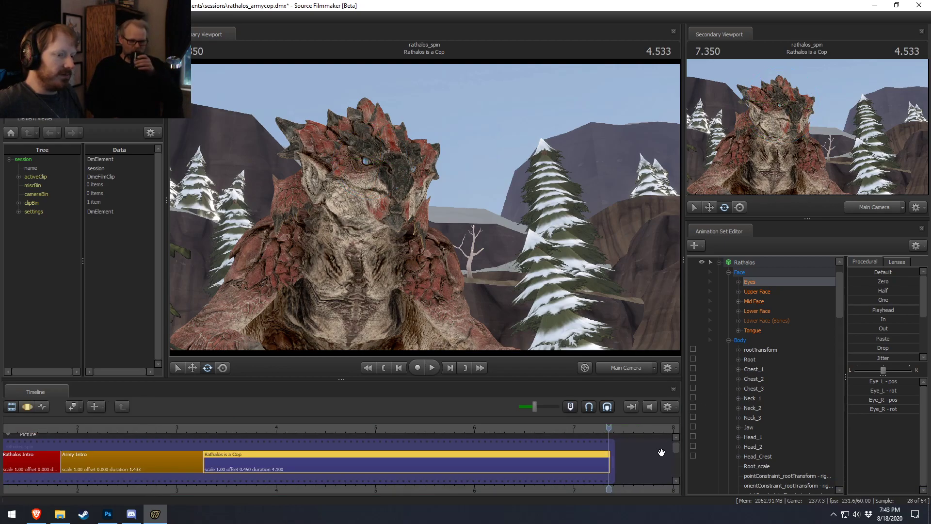
{"action": "scroll", "coordinate": [645, 452], "scroll_direction": "down", "scroll_amount": 3}
{"action": "left_click_drag", "start_coordinate": [677, 446], "coordinate": [677, 454]}
{"action": "left_click", "coordinate": [411, 429]}
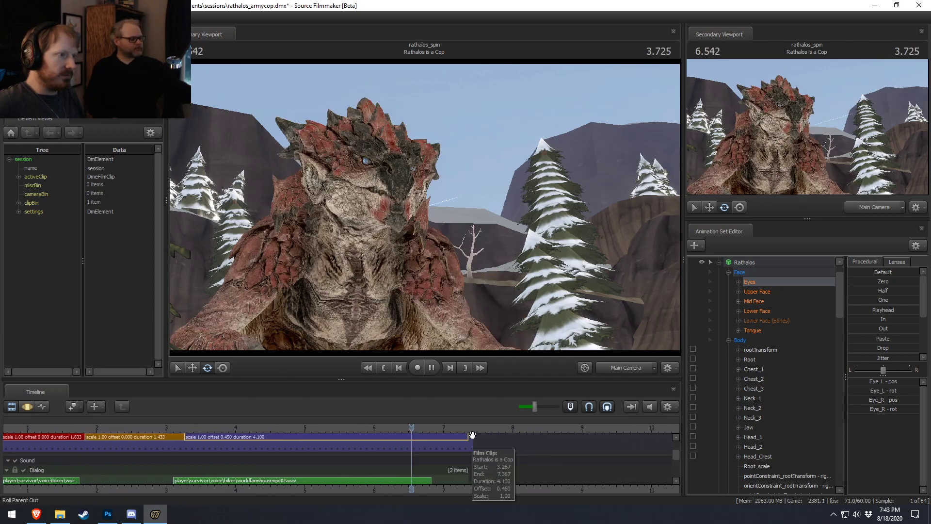
{"action": "key", "text": "space"}
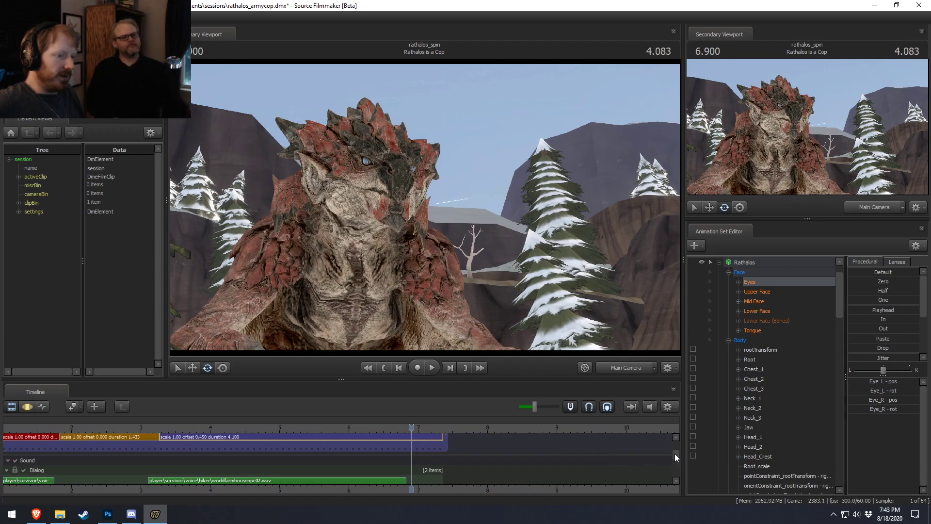
- Move the second dialogue clip earlier to start at about 6.3 seconds, and check its timing in playback
{"action": "left_click_drag", "start_coordinate": [676, 455], "coordinate": [680, 462]}
{"action": "left_click_drag", "start_coordinate": [415, 459], "coordinate": [399, 456]}
{"action": "left_click", "coordinate": [282, 424]}
{"action": "key", "text": "space"}
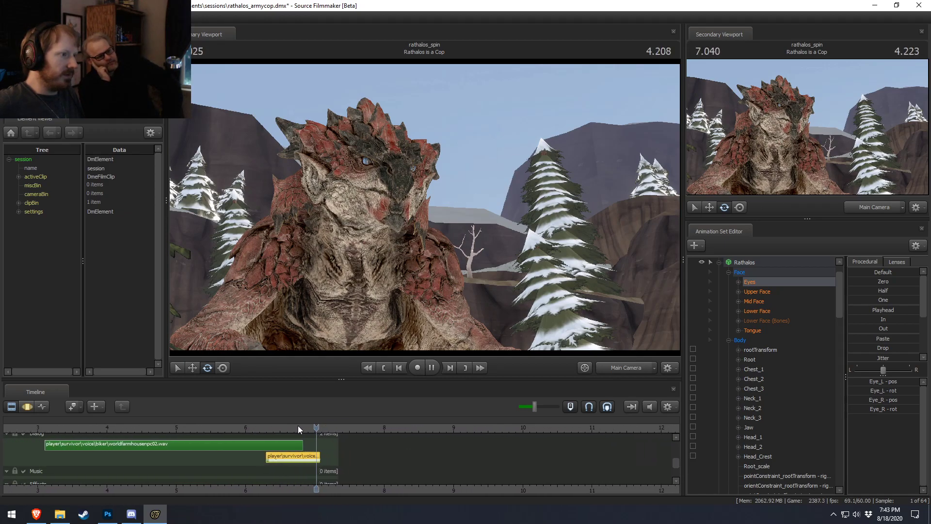
{"action": "key", "text": "space"}
{"action": "mouse_move", "coordinate": [233, 426]}
{"action": "left_mouse_down"}
{"action": "mouse_move", "coordinate": [202, 427]}
{"action": "mouse_move", "coordinate": [225, 427]}
{"action": "left_mouse_up"}
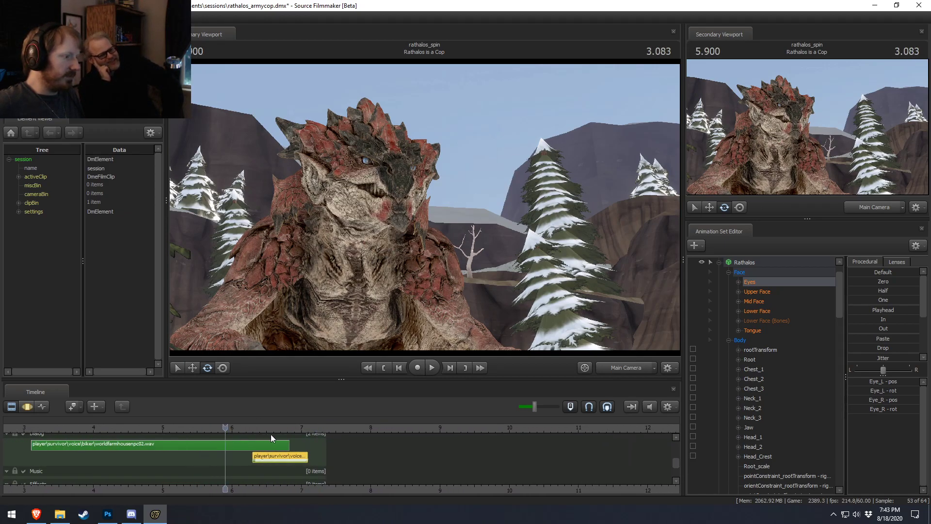
{"action": "key", "text": "space"}
{"action": "key", "text": "space"}
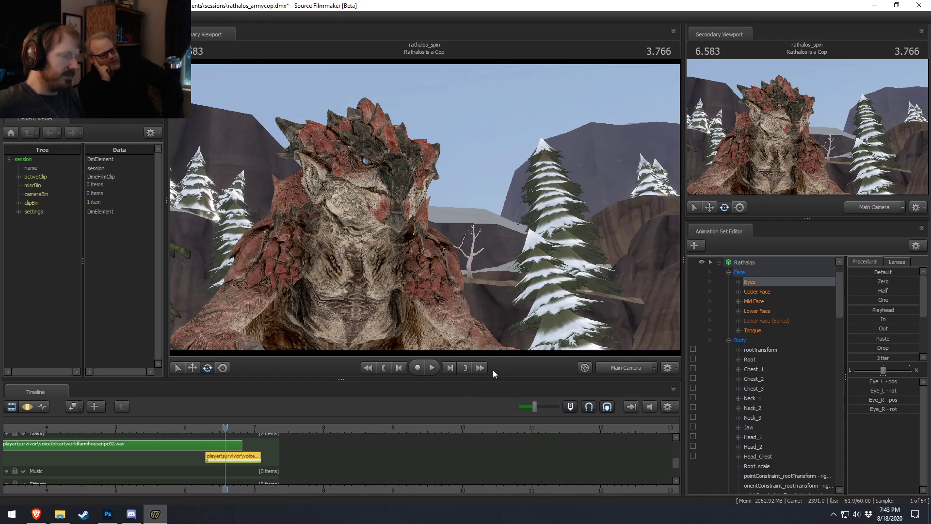
- Rotate Rathalos's Jaw open at about 6.6 seconds, easing in and out over a time selection from about 6.4 to 7.1 seconds
{"action": "scroll", "coordinate": [758, 341], "scroll_direction": "down", "scroll_amount": 2}
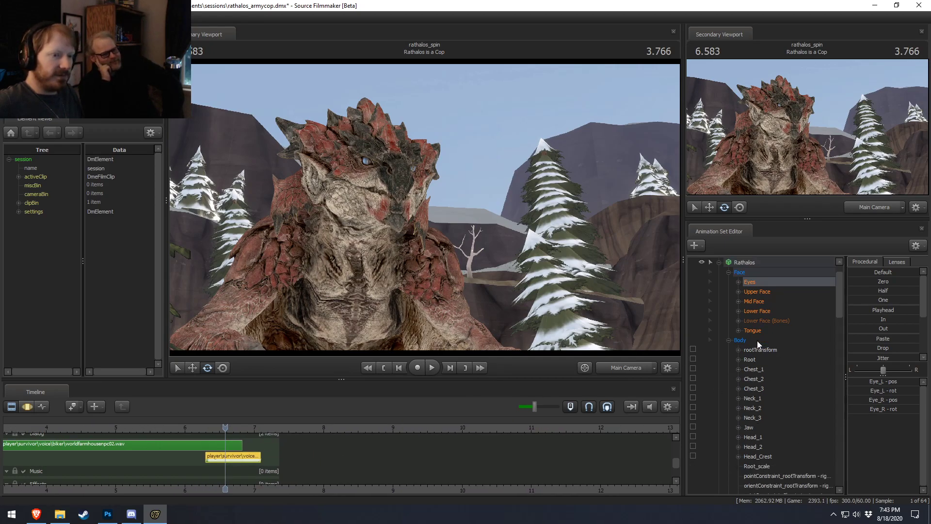
{"action": "scroll", "coordinate": [758, 392], "scroll_direction": "down", "scroll_amount": 1}
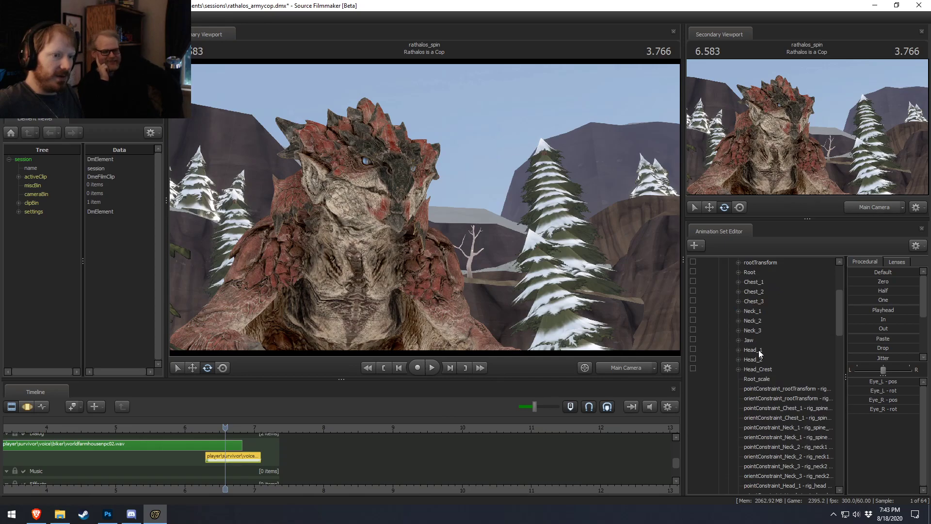
{"action": "left_click", "coordinate": [751, 340]}
{"action": "left_click_drag", "start_coordinate": [195, 463], "coordinate": [206, 462], "text": "shift"}
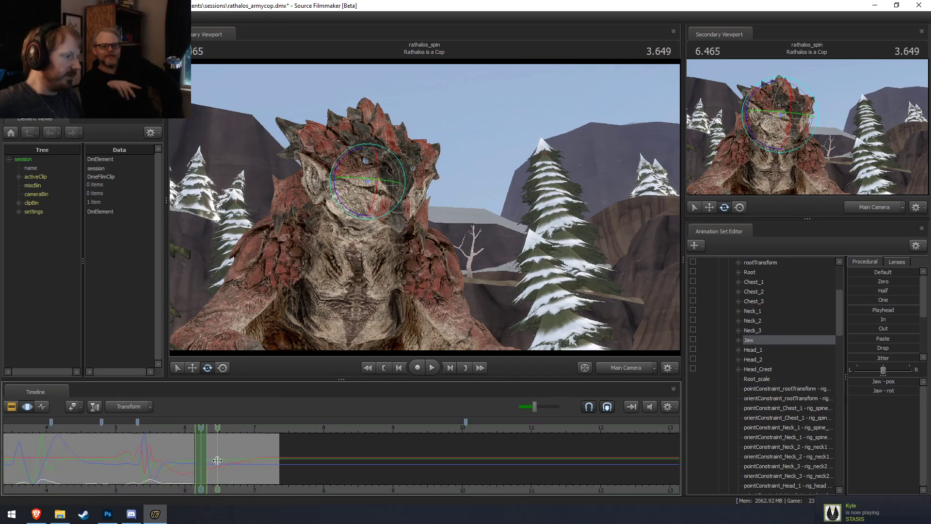
{"action": "left_click", "coordinate": [226, 462], "text": "shift"}
{"action": "scroll", "coordinate": [227, 462], "scroll_direction": "up", "scroll_amount": 3, "text": "shift"}
{"action": "scroll", "coordinate": [226, 462], "scroll_direction": "up", "scroll_amount": 2, "text": "shift"}
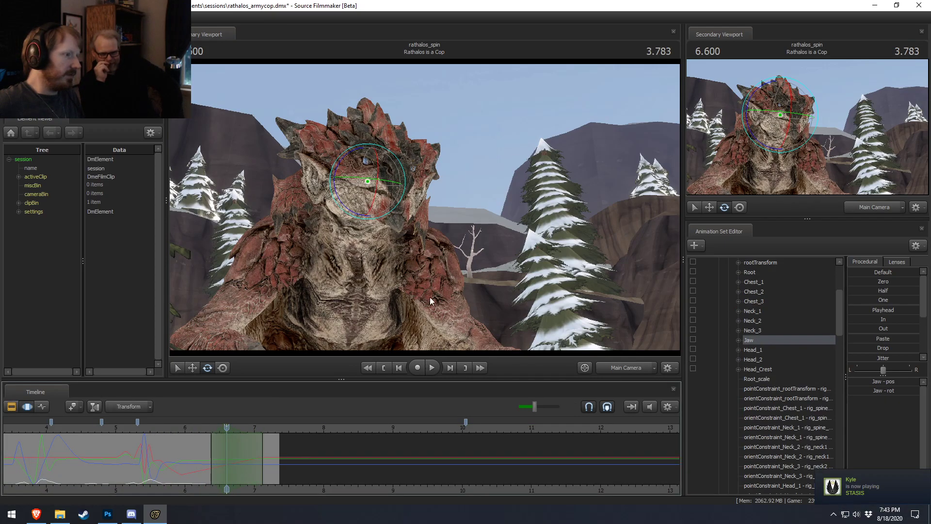
{"action": "left_click_drag", "start_coordinate": [389, 168], "coordinate": [386, 192]}
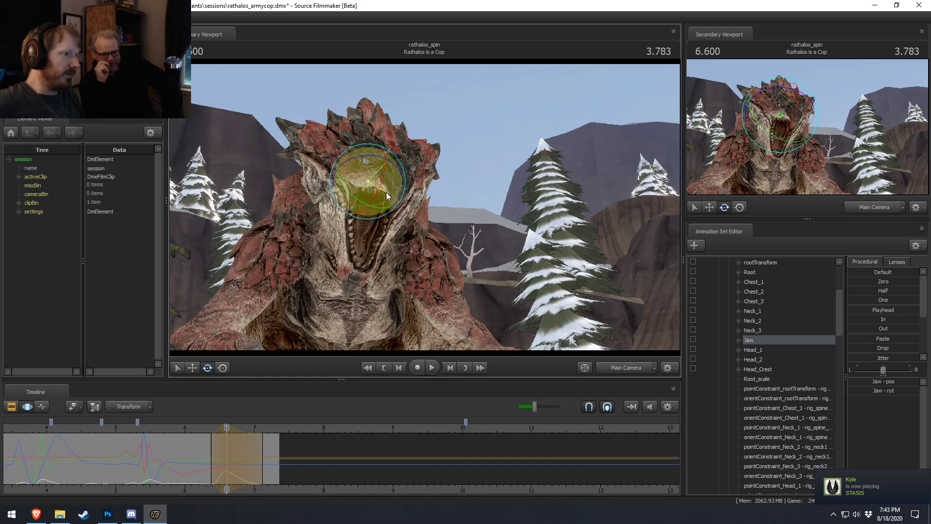
- Play back the shot repeatedly from about 6 seconds to judge the jaw movement against the second dialogue clip
{"action": "left_click", "coordinate": [188, 429]}
{"action": "key", "text": "space"}
{"action": "key", "text": "space"}
{"action": "key", "text": "2"}
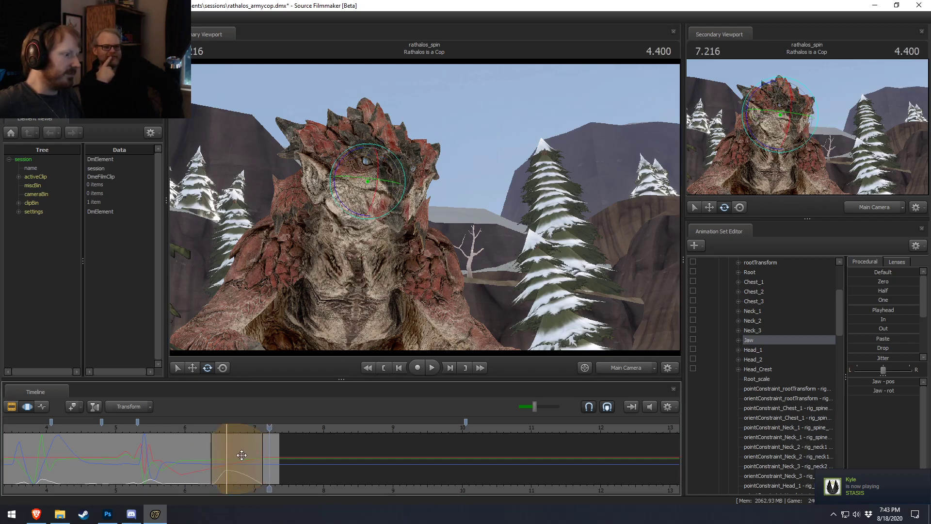
{"action": "left_click", "coordinate": [182, 425]}
{"action": "key", "text": "space"}
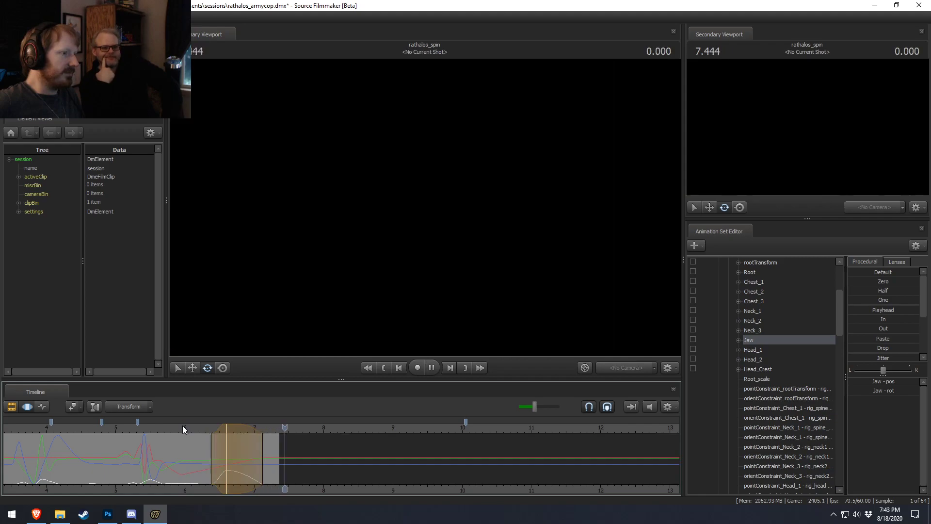
{"action": "left_click", "coordinate": [191, 427]}
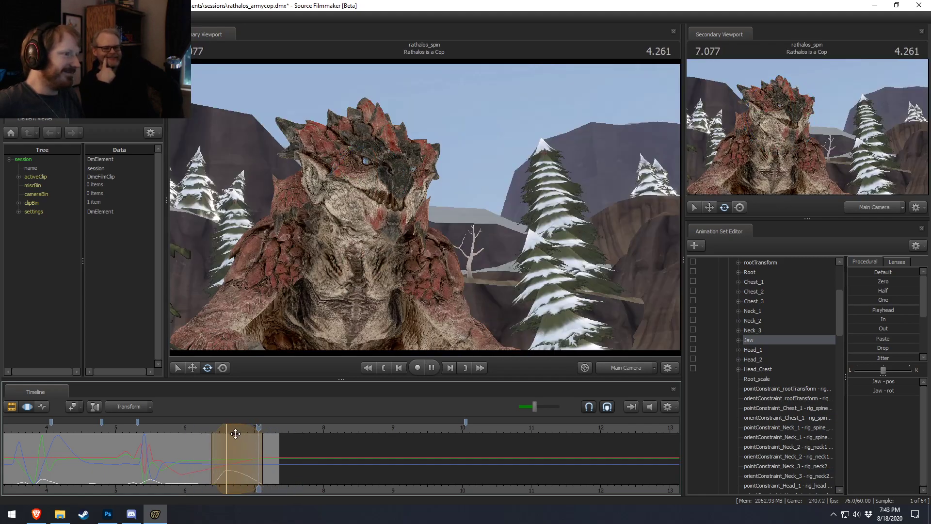
{"action": "key", "text": "space"}
- Trim the end of the "Rathalos is a Cop" shot to a duration of 3.717 seconds, playing it back between adjustments
{"action": "key", "text": "F2"}
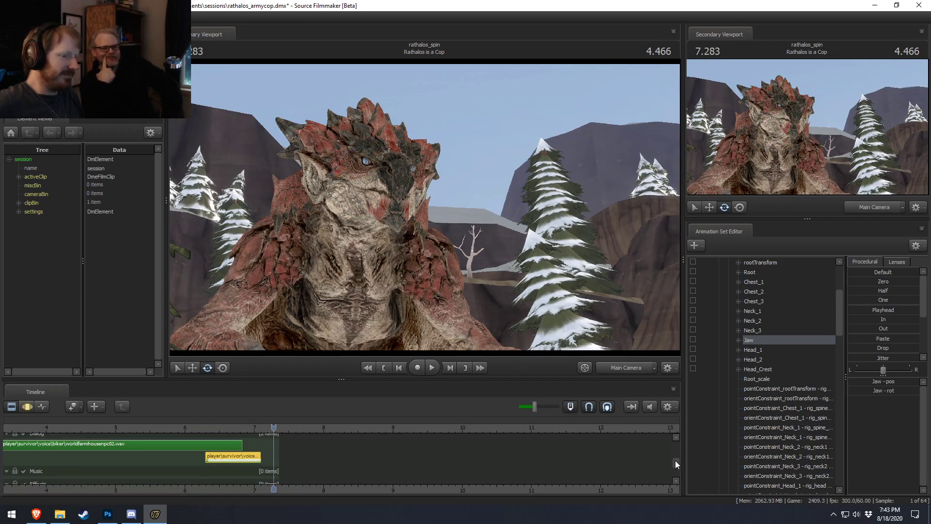
{"action": "key", "text": "F3"}
{"action": "key", "text": "F4"}
{"action": "key", "text": "F2"}
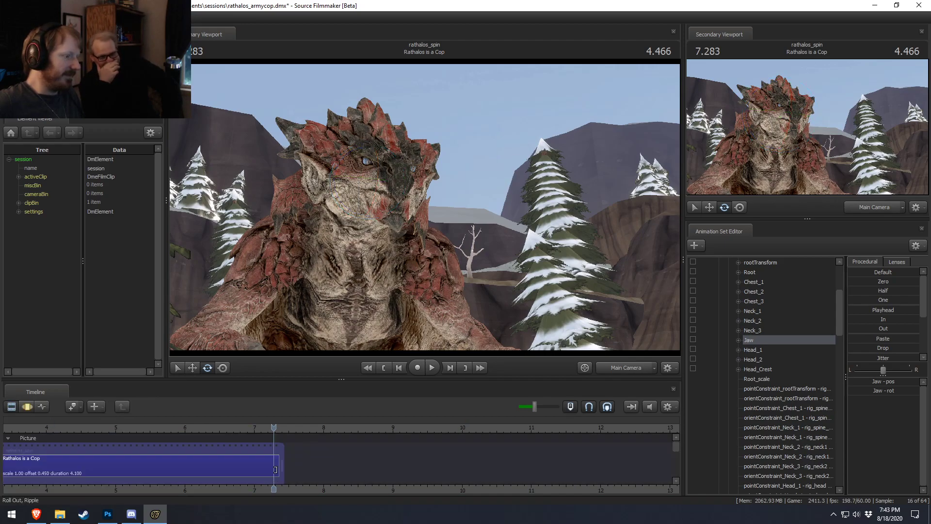
{"action": "left_click_drag", "start_coordinate": [279, 461], "coordinate": [260, 464]}
{"action": "key", "text": "space"}
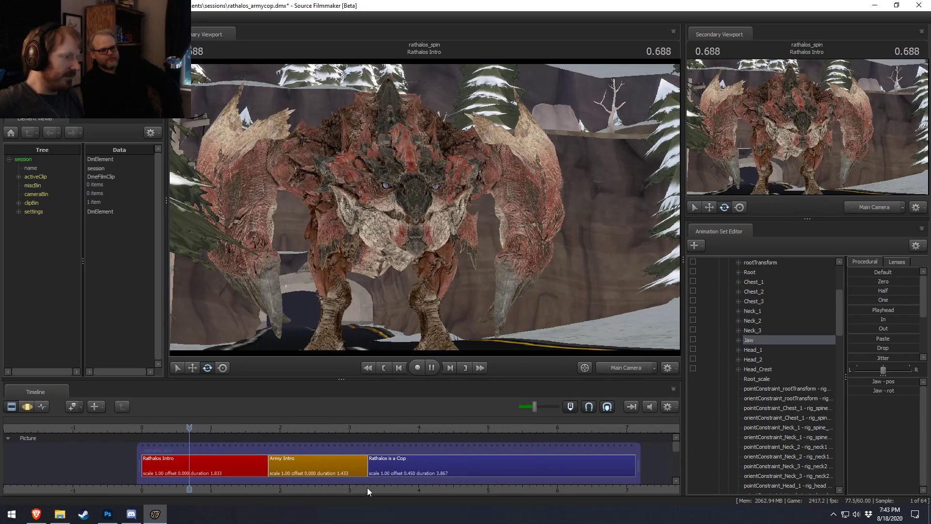
{"action": "left_click", "coordinate": [556, 428]}
{"action": "key", "text": "space"}
{"action": "left_click_drag", "start_coordinate": [568, 463], "coordinate": [558, 463]}
{"action": "left_click", "coordinate": [503, 428]}
- Play back the sequence through the intro shots to review the cuts and timing
{"action": "key", "text": "space"}
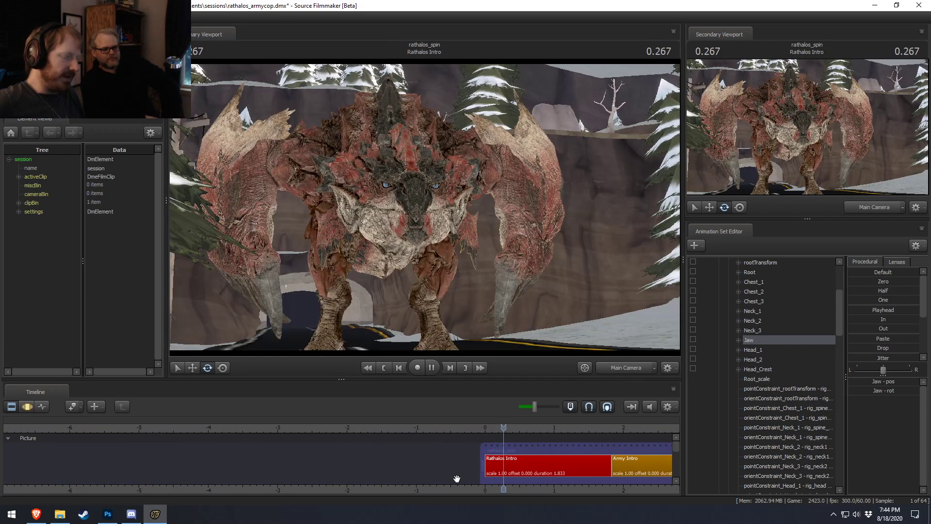
{"action": "key", "text": "space"}
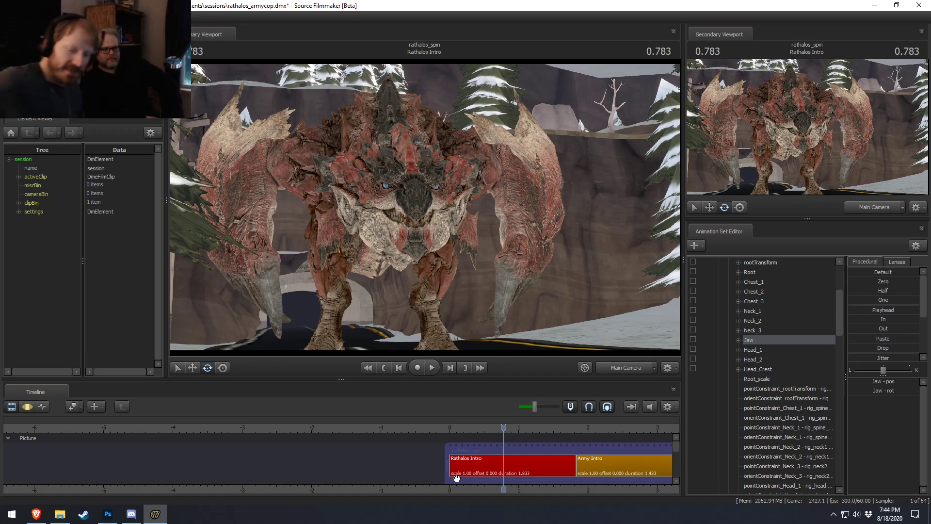
{"action": "key", "text": "space"}
{"action": "key", "text": "space"}
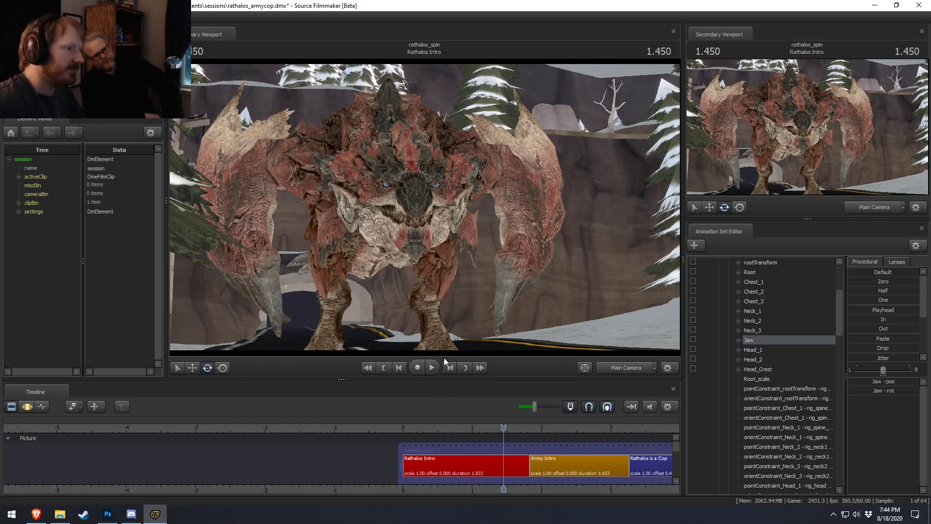
{"action": "key", "text": "space"}
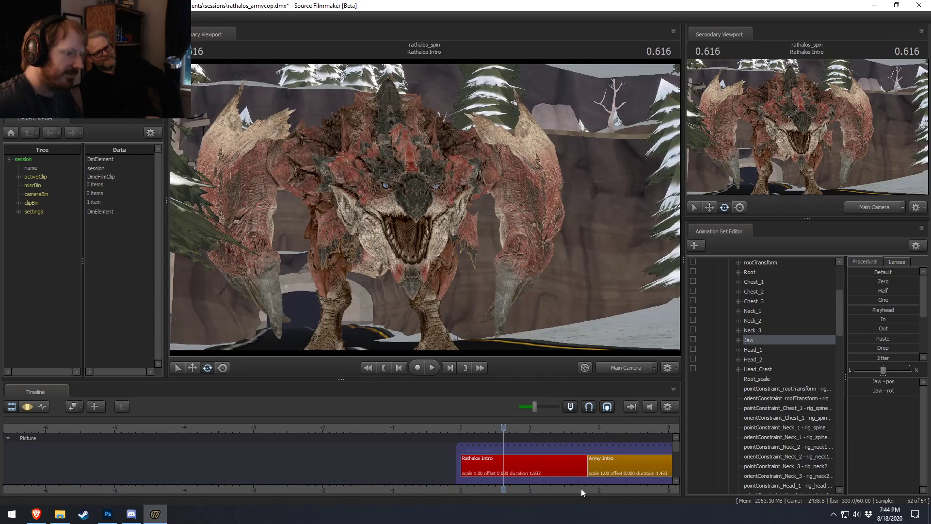
- Select the "Rathalos is a Cop" shot with the playhead at 6.25 seconds and save the session
{"action": "middle_click_drag", "start_coordinate": [582, 466], "coordinate": [420, 445]}
{"action": "scroll", "coordinate": [420, 445], "scroll_direction": "down", "scroll_amount": 3}
{"action": "left_click_drag", "start_coordinate": [353, 427], "coordinate": [362, 452]}
{"action": "left_click", "coordinate": [338, 428]}
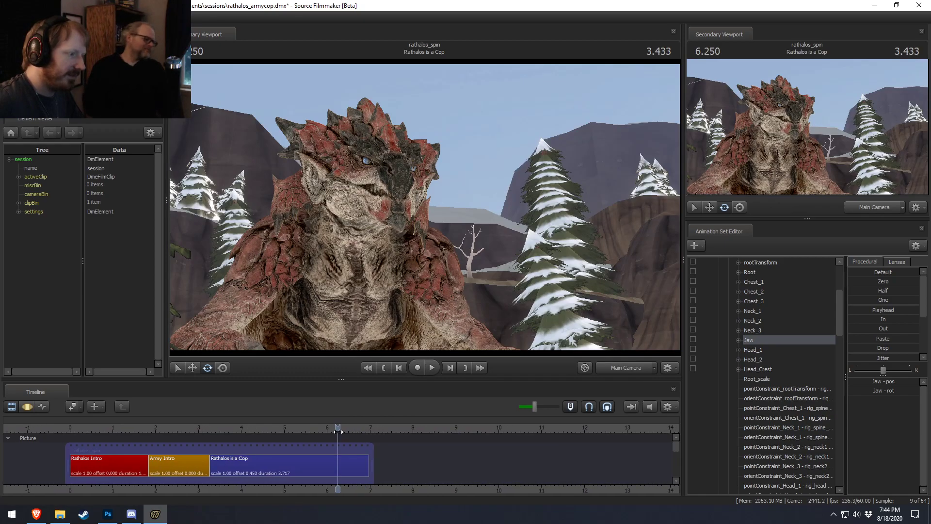
{"action": "left_click", "coordinate": [345, 461]}
{"action": "key", "text": "F3"}
{"action": "key", "text": "F2"}
{"action": "scroll", "coordinate": [758, 350], "scroll_direction": "up", "scroll_amount": 4}
{"action": "key", "text": "ctrl+s"}
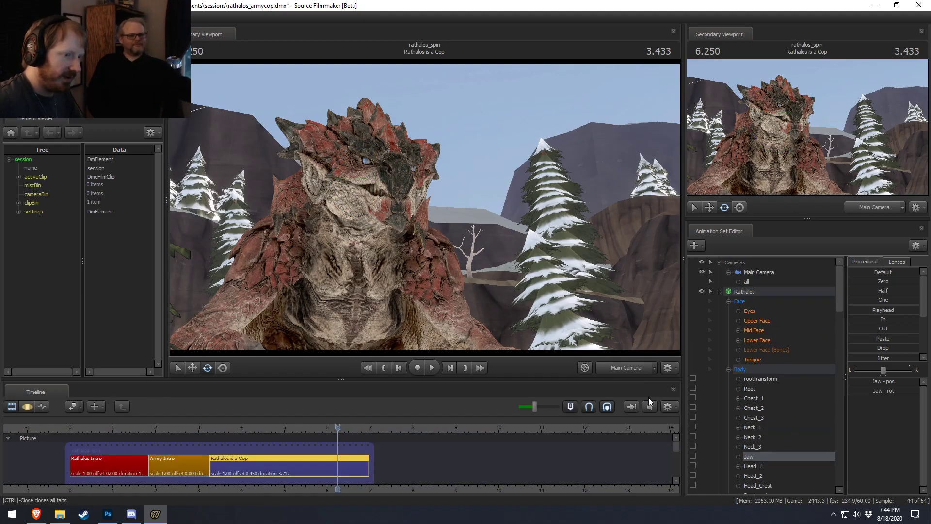
- Try to copy the Rathalos animation set despite its locked controls and paste it into the same shot
{"action": "key", "text": "F3"}
{"action": "left_click", "coordinate": [741, 292]}
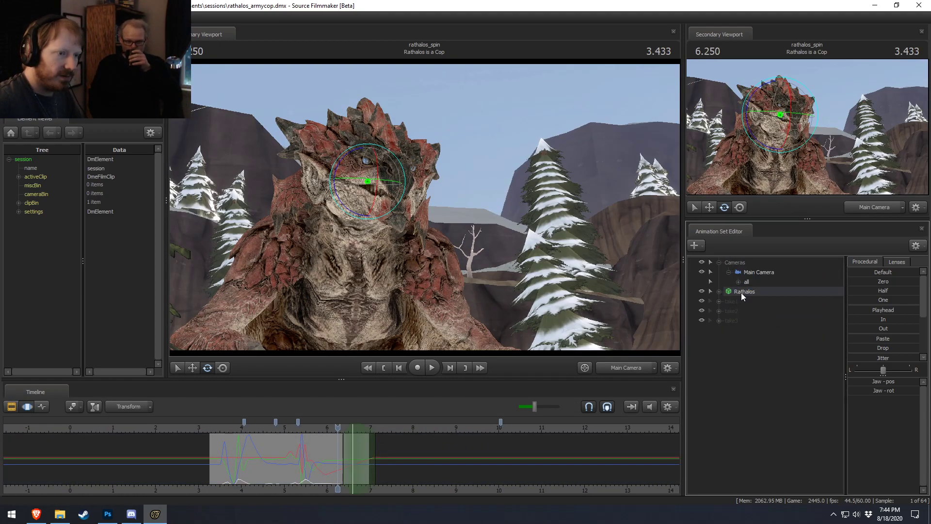
{"action": "right_click", "coordinate": [741, 292]}
{"action": "left_click", "coordinate": [771, 306]}
{"action": "left_click", "coordinate": [438, 269]}
{"action": "right_click", "coordinate": [732, 347]}
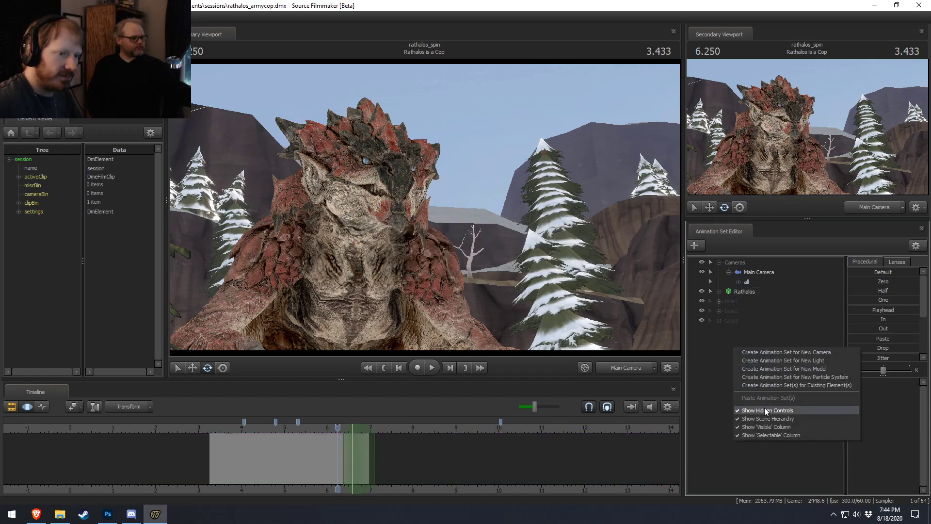
{"action": "left_click", "coordinate": [732, 308]}
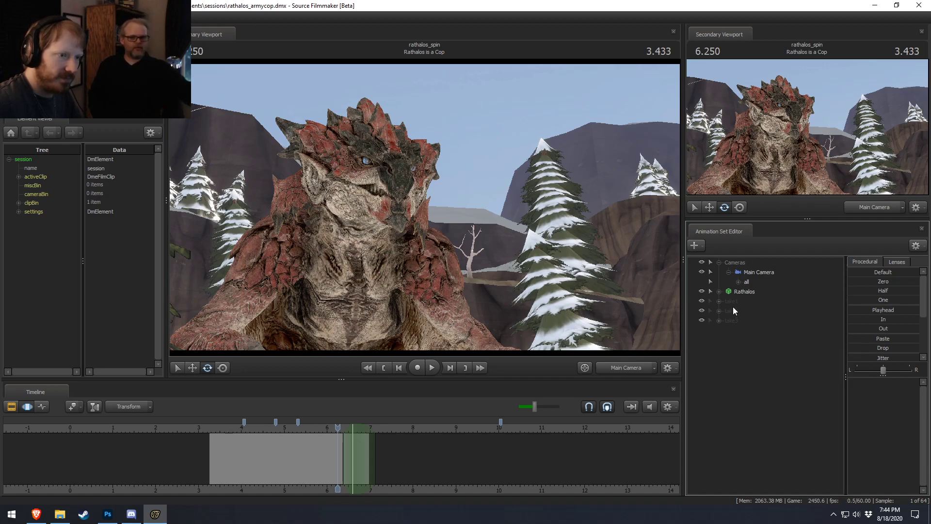
- Copy the Rathalos animation set, accept the locked controls warning, and paste a duplicate set into the shot
{"action": "left_click", "coordinate": [734, 293]}
{"action": "right_click", "coordinate": [735, 294]}
{"action": "left_click", "coordinate": [767, 307]}
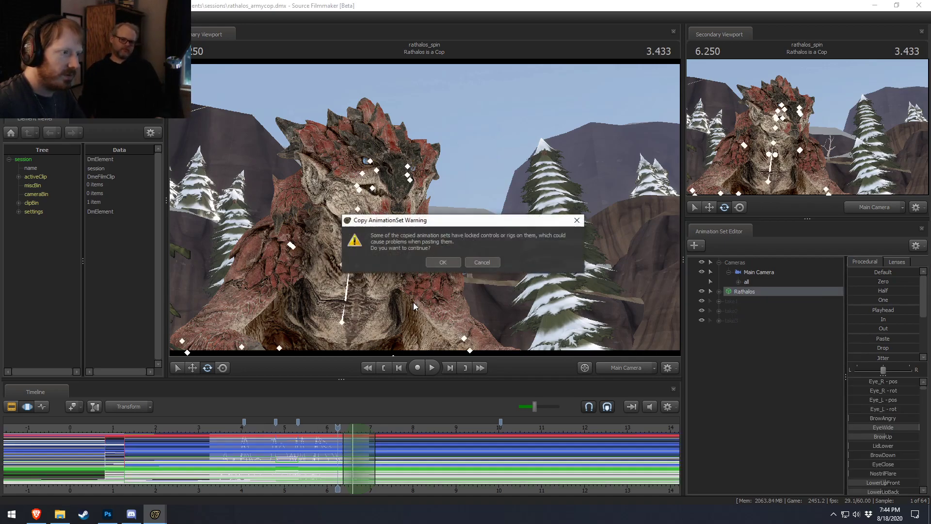
{"action": "left_click", "coordinate": [438, 268]}
{"action": "right_click", "coordinate": [774, 365]}
{"action": "left_click", "coordinate": [786, 413]}
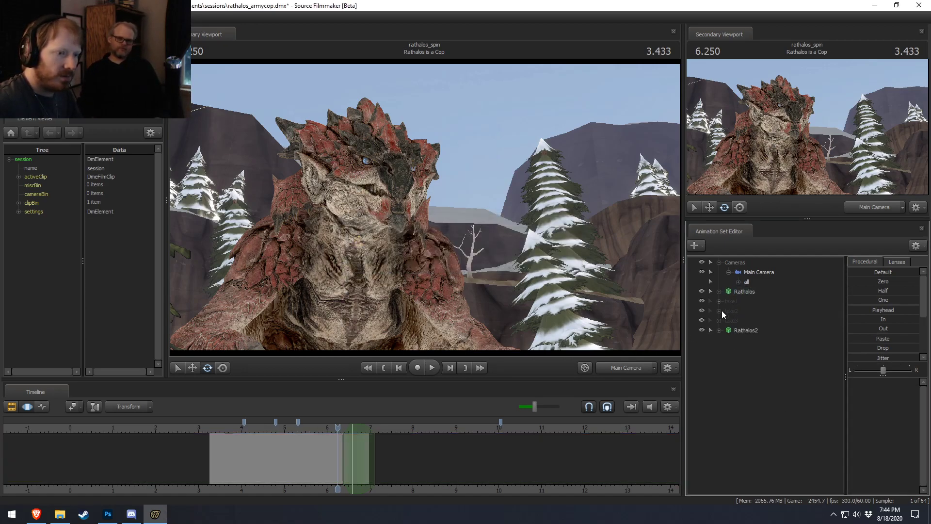
- Select the entire time range and detach the rig from the duplicate Rathalos2 animation set
{"action": "left_click", "coordinate": [743, 329]}
{"action": "right_click", "coordinate": [743, 329]}
{"action": "left_click", "coordinate": [717, 431]}
{"action": "left_click", "coordinate": [718, 432]}
{"action": "left_click", "coordinate": [543, 438]}
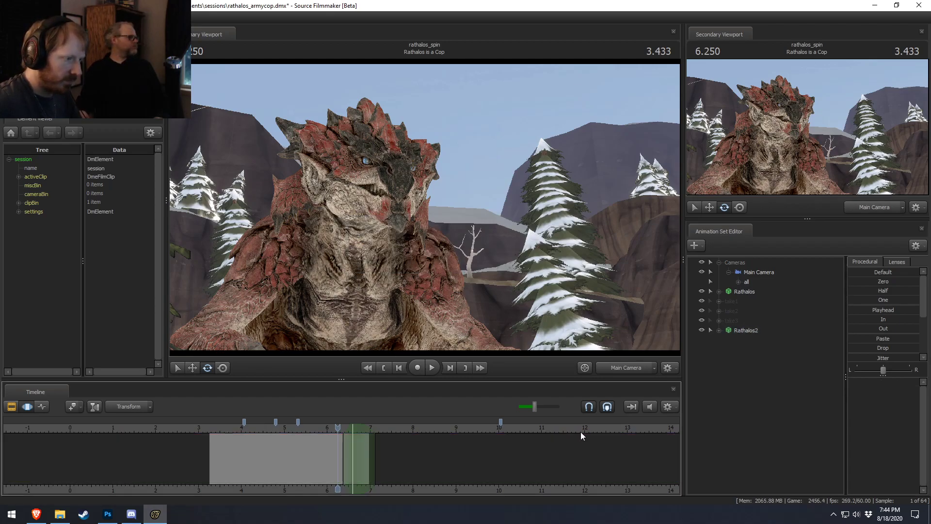
{"action": "key", "text": "ctrl+a"}
{"action": "right_click", "coordinate": [732, 330]}
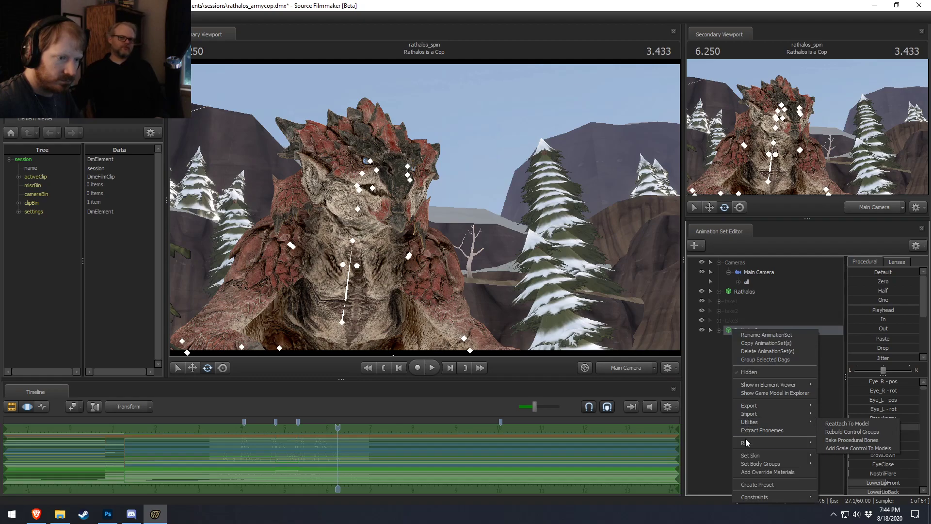
{"action": "mouse_move", "coordinate": [749, 444]}
{"action": "mouse_move", "coordinate": [837, 315]}
{"action": "left_click", "coordinate": [787, 317]}
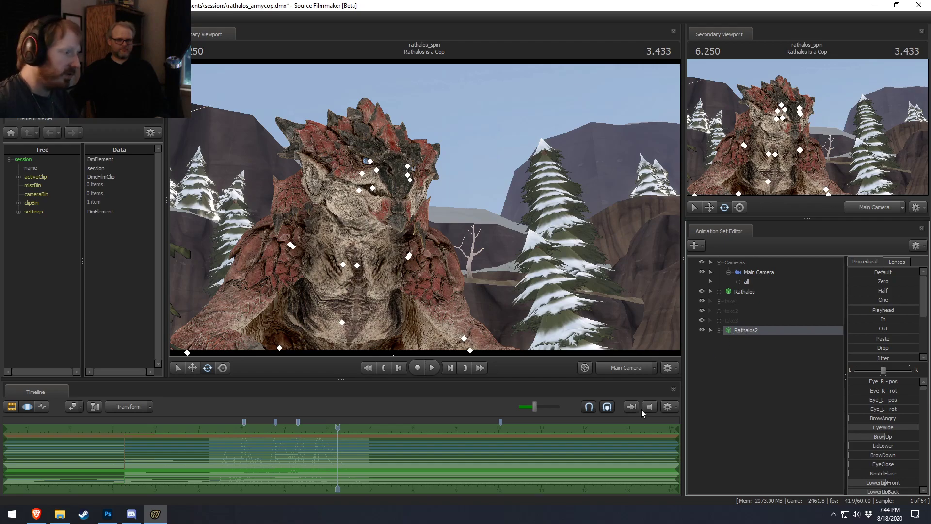
- Import the animation rathalos_ihatehelicopters.dmx onto the face and body controls of Rathalos2
{"action": "right_click", "coordinate": [743, 330]}
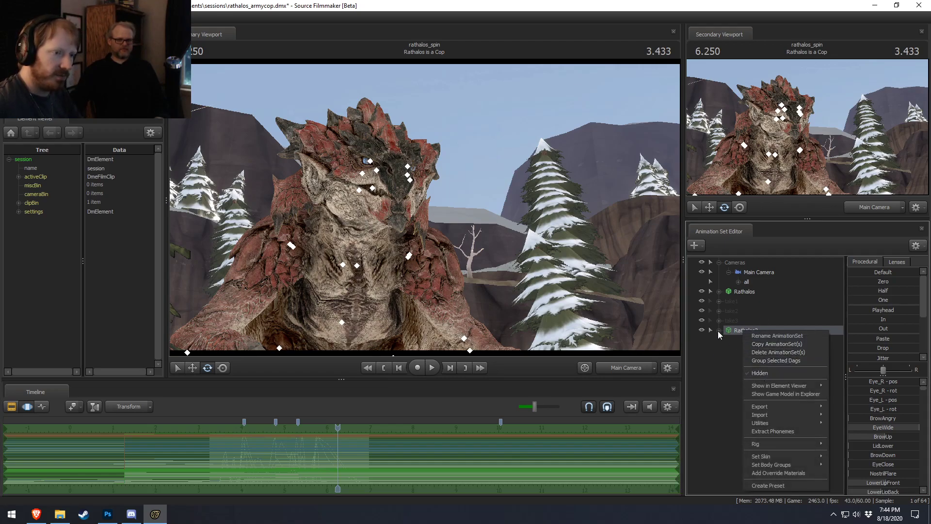
{"action": "left_click", "coordinate": [719, 330]}
{"action": "left_click", "coordinate": [729, 349]}
{"action": "left_click", "coordinate": [757, 388]}
{"action": "right_click", "coordinate": [761, 389]}
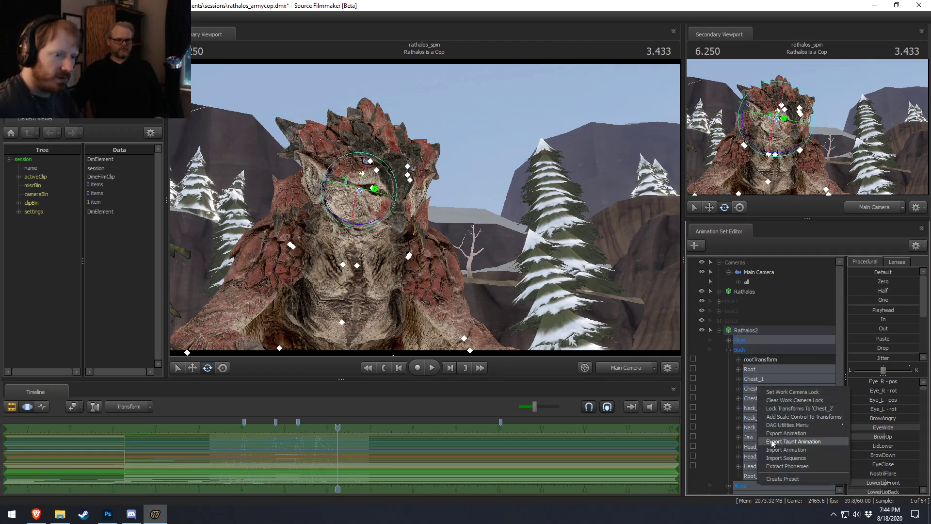
{"action": "left_click", "coordinate": [776, 448]}
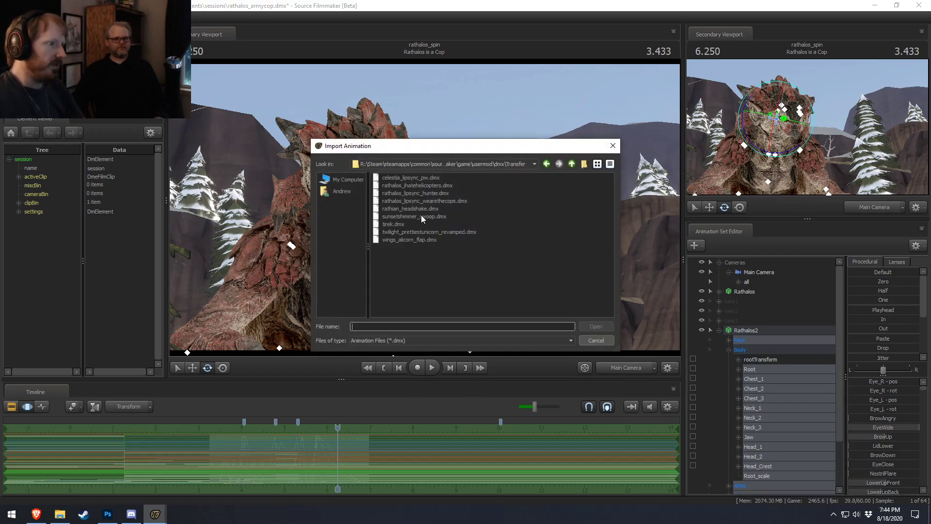
{"action": "left_click", "coordinate": [426, 185]}
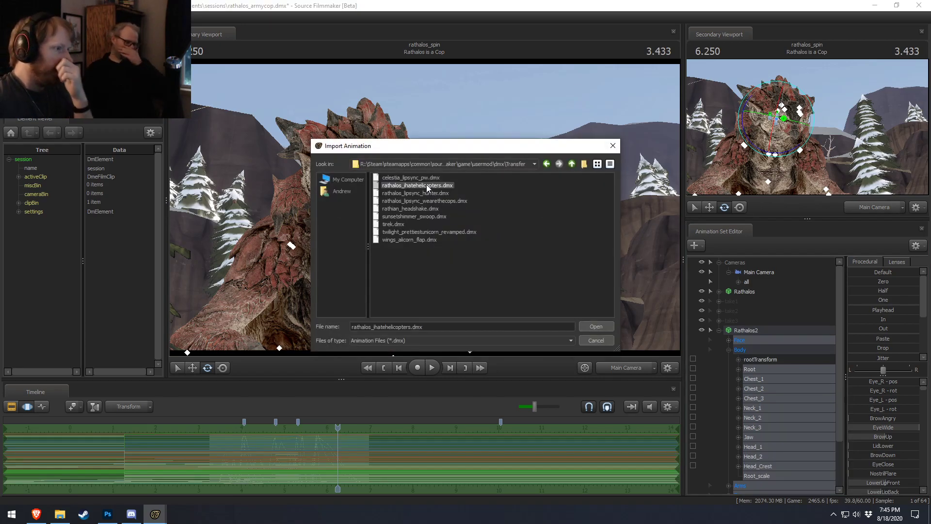
{"action": "left_click", "coordinate": [596, 326]}
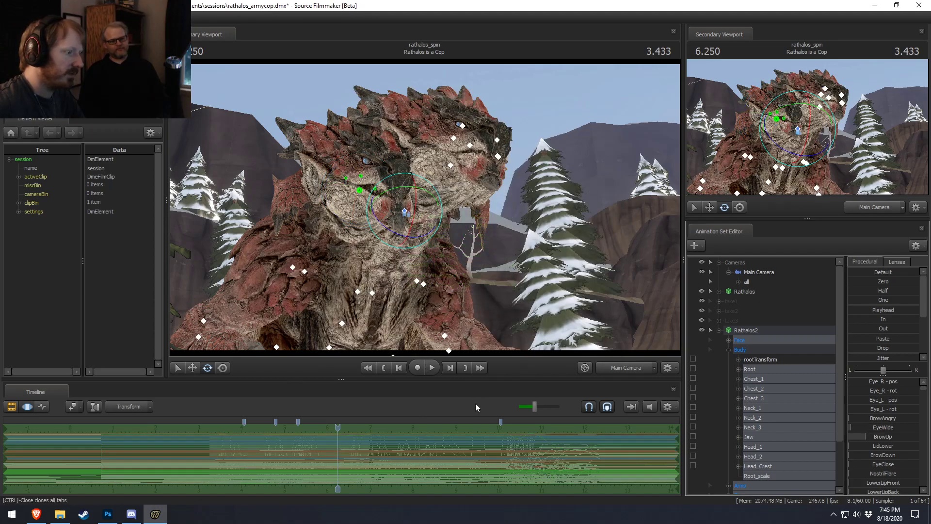
- View the scene through the work camera and move the whole Rathalos2 model along the road, clear of the original Rathalos
{"action": "left_click_drag", "start_coordinate": [456, 463], "coordinate": [364, 473]}
{"action": "left_click_drag", "start_coordinate": [338, 430], "coordinate": [311, 436]}
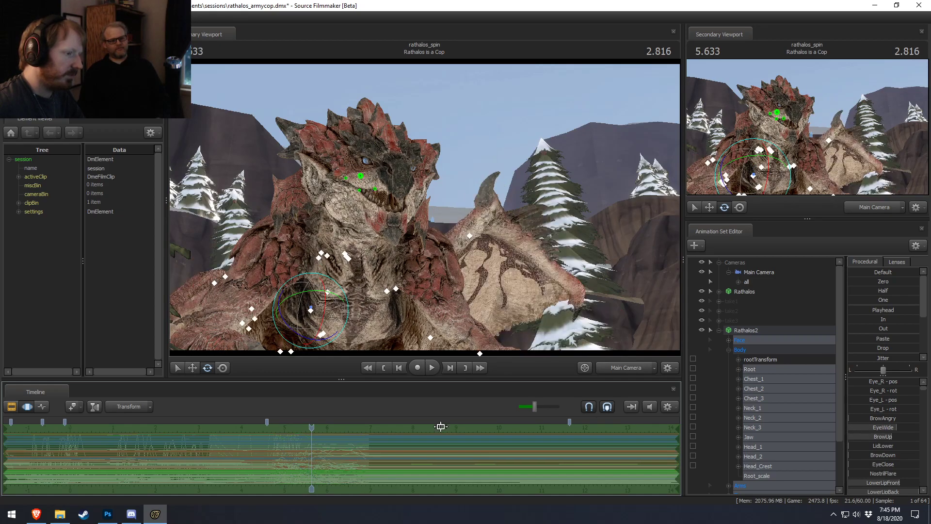
{"action": "left_click", "coordinate": [624, 368]}
{"action": "key", "text": "s"}
{"action": "left_click_drag", "start_coordinate": [459, 213], "coordinate": [458, 227]}
{"action": "left_click", "coordinate": [785, 332]}
{"action": "key", "text": "w"}
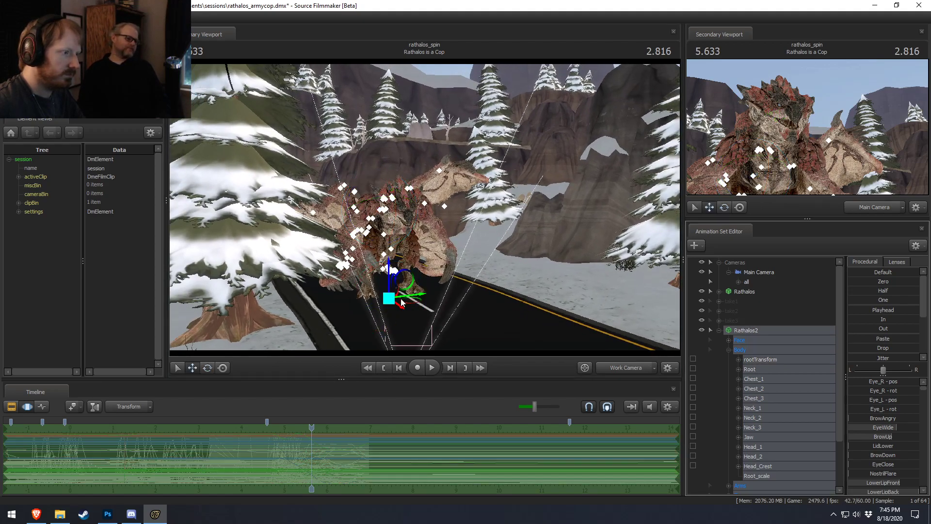
{"action": "left_click_drag", "start_coordinate": [412, 304], "coordinate": [674, 402]}
- Play the imported animation on Rathalos2 up to 6.4 seconds and examine its head and face up close
{"action": "key", "text": "s"}
{"action": "left_click_drag", "start_coordinate": [456, 260], "coordinate": [531, 282]}
{"action": "key", "text": "d"}
{"action": "left_click_drag", "start_coordinate": [431, 208], "coordinate": [424, 209]}
{"action": "key", "text": "space"}
{"action": "key", "text": "space"}
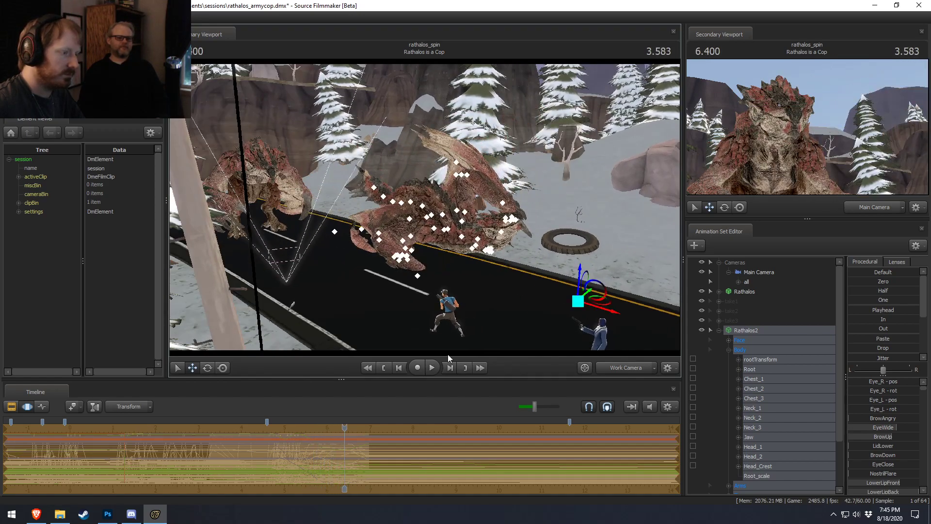
{"action": "left_click_drag", "start_coordinate": [494, 251], "coordinate": [514, 252]}
{"action": "key", "text": "w"}
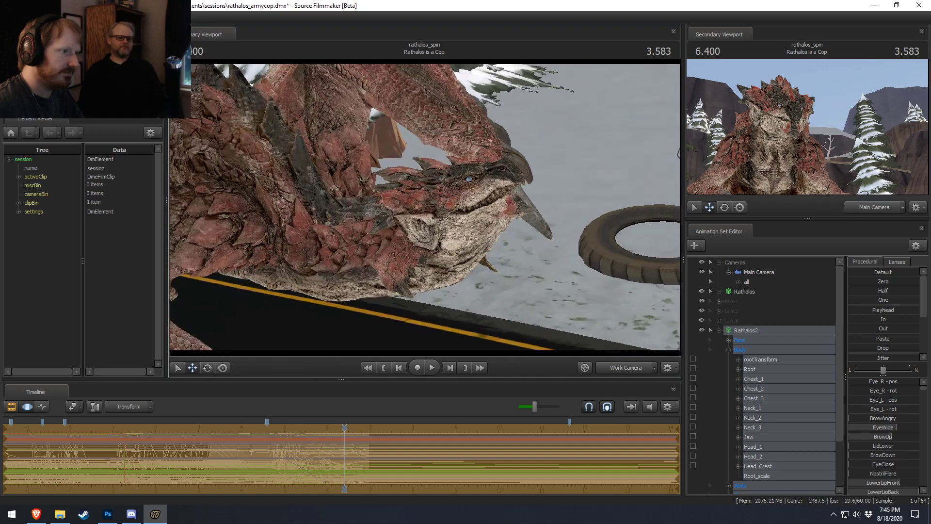
{"action": "key", "text": "a"}
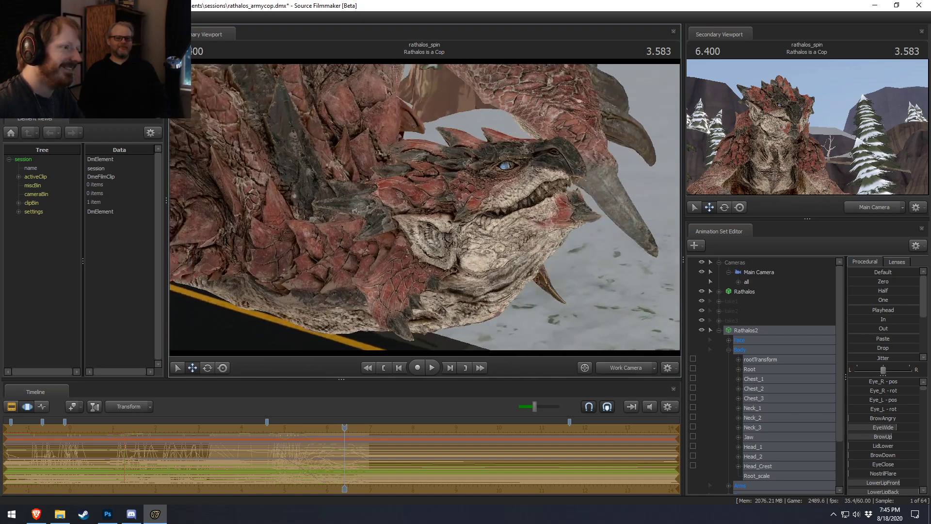
- Examine Rathalos2's head and pose from closer and farther viewpoints, then play the imported animation
{"action": "left_click_drag", "start_coordinate": [425, 208], "coordinate": [465, 208]}
{"action": "key", "text": "s"}
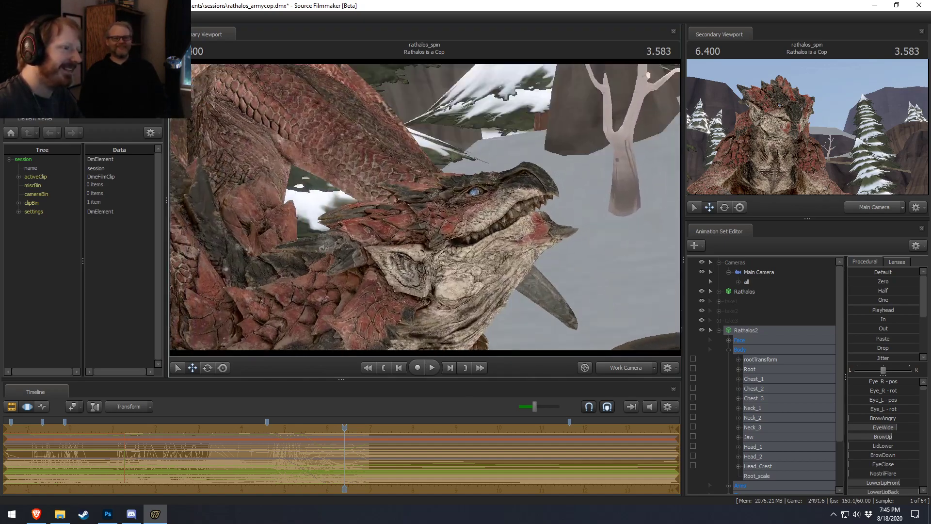
{"action": "key", "text": "ctrl"}
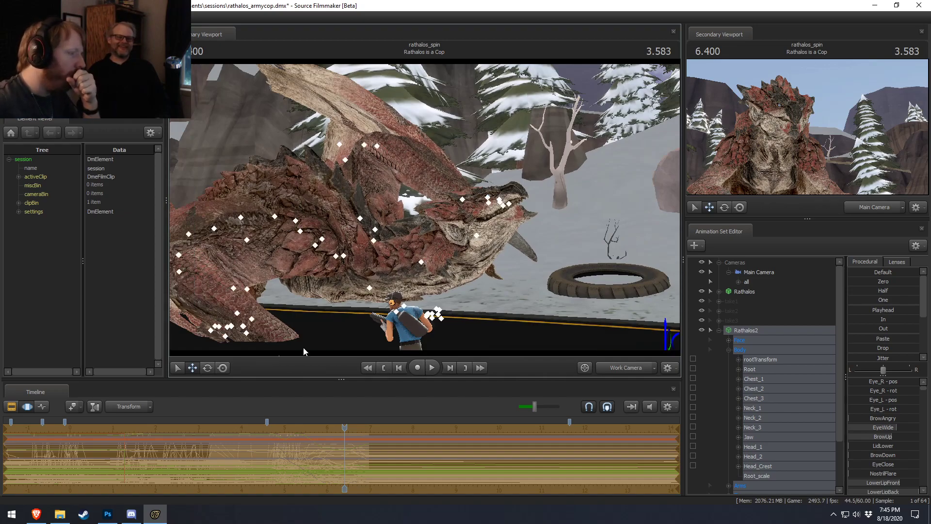
{"action": "left_click_drag", "start_coordinate": [345, 427], "coordinate": [296, 428]}
{"action": "key", "text": "space"}
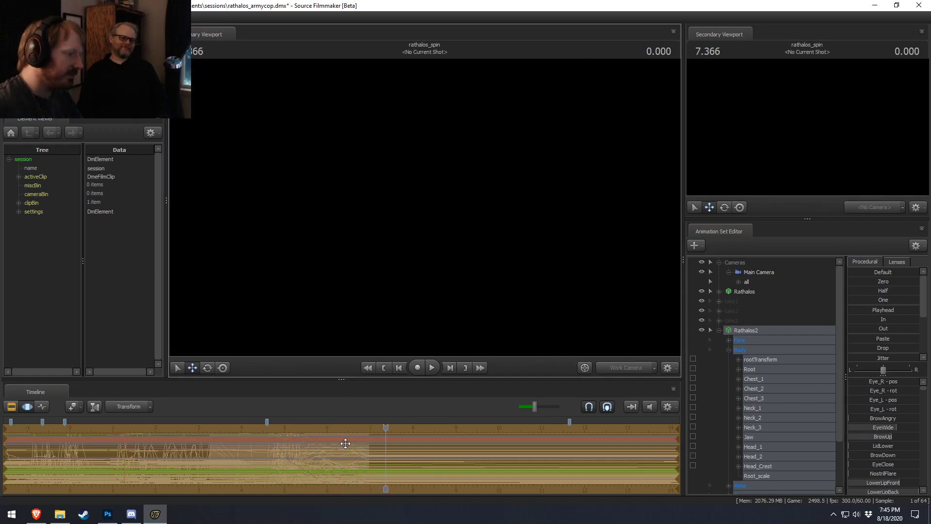
- Return to 4.583 seconds and play the Rathalos2 animation up to about 5.57 seconds
{"action": "key", "text": "F2"}
{"action": "left_click_drag", "start_coordinate": [387, 434], "coordinate": [267, 436]}
{"action": "key", "text": "F3"}
{"action": "key", "text": "space"}
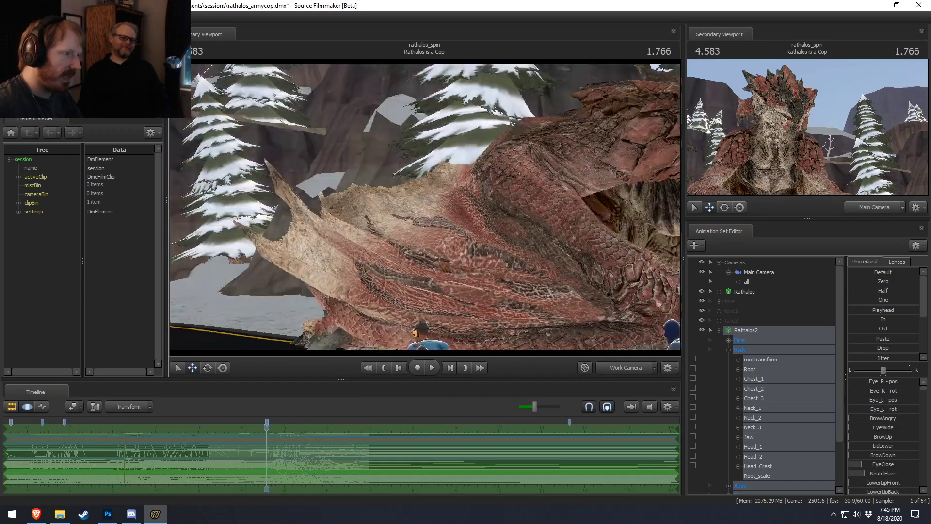
{"action": "key", "text": "space"}
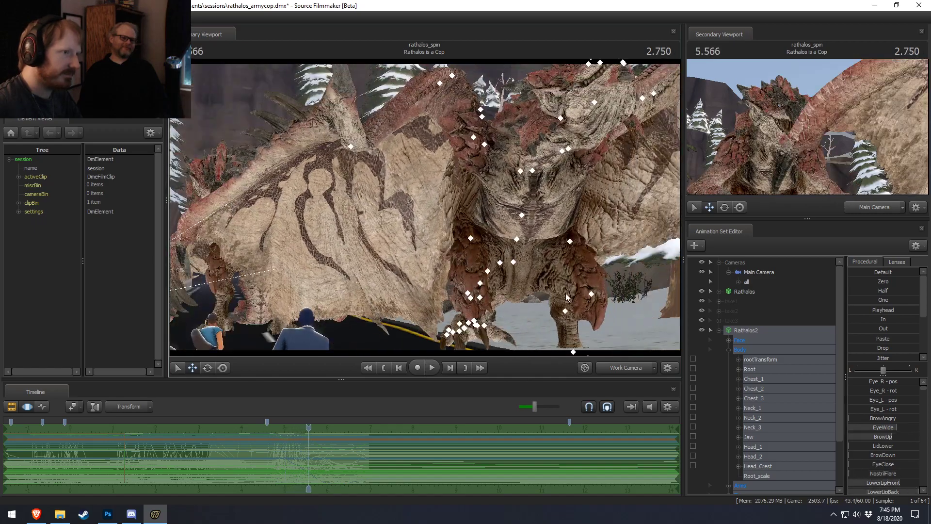
- Shift the Rathalos2 animation later in time and replay it to check its timing within the shot
{"action": "key", "text": "space"}
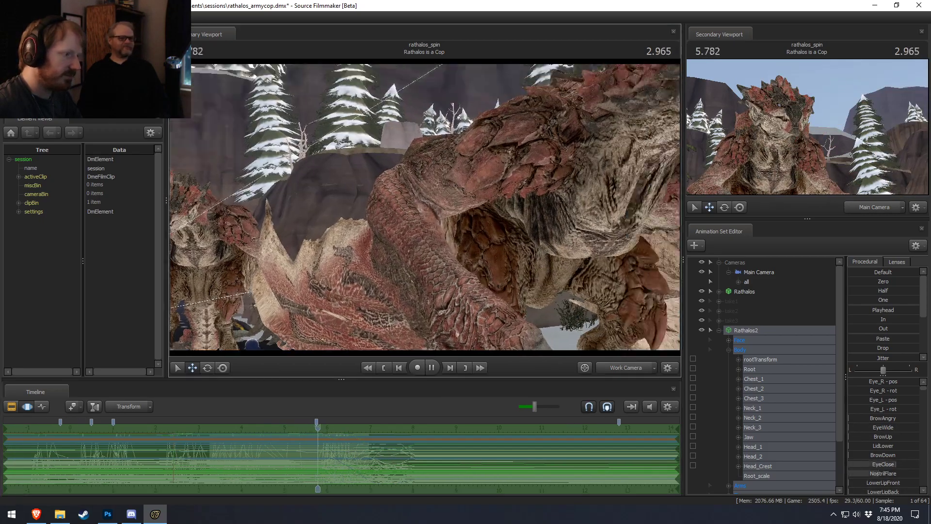
{"action": "key", "text": "space"}
{"action": "left_click_drag", "start_coordinate": [318, 471], "coordinate": [334, 472]}
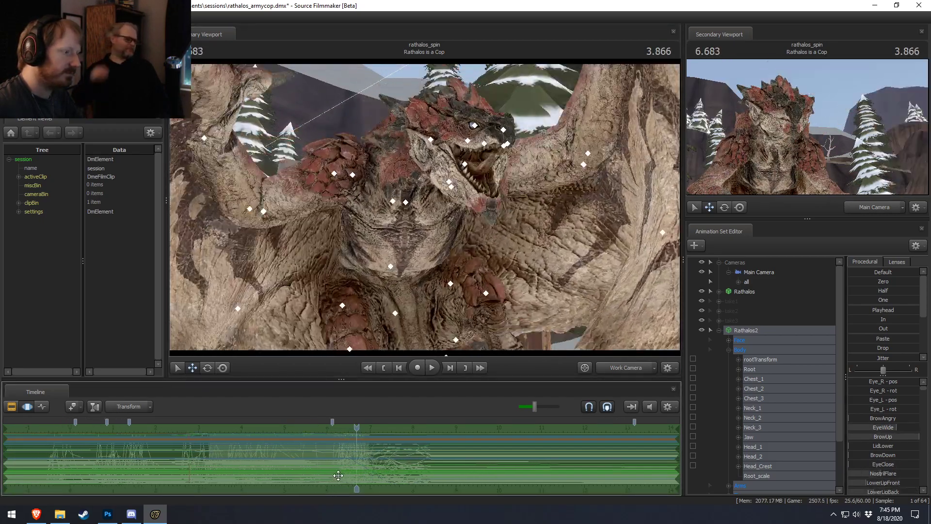
{"action": "left_click_drag", "start_coordinate": [355, 428], "coordinate": [328, 427]}
{"action": "key", "text": "space"}
{"action": "key", "text": "space"}
{"action": "key", "text": "space"}
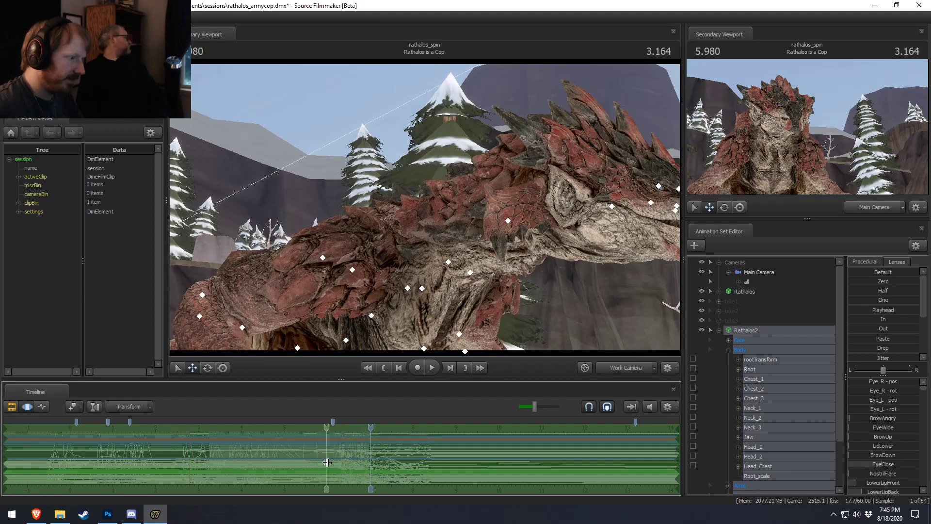
- Start the time selection at about 6.05 seconds and attach the rig script rig_rathian_namedbones.py to Rathalos2
{"action": "left_click_drag", "start_coordinate": [344, 464], "coordinate": [375, 467], "text": "shift"}
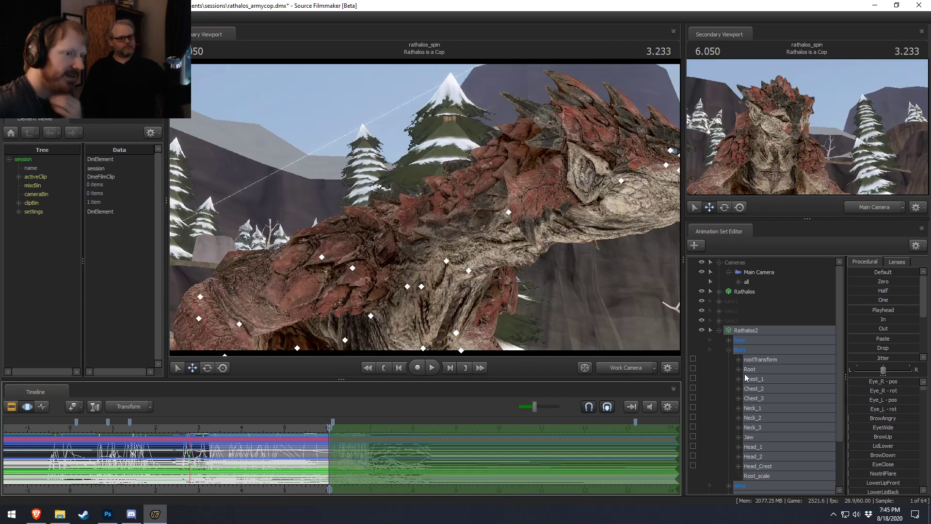
{"action": "right_click", "coordinate": [739, 330]}
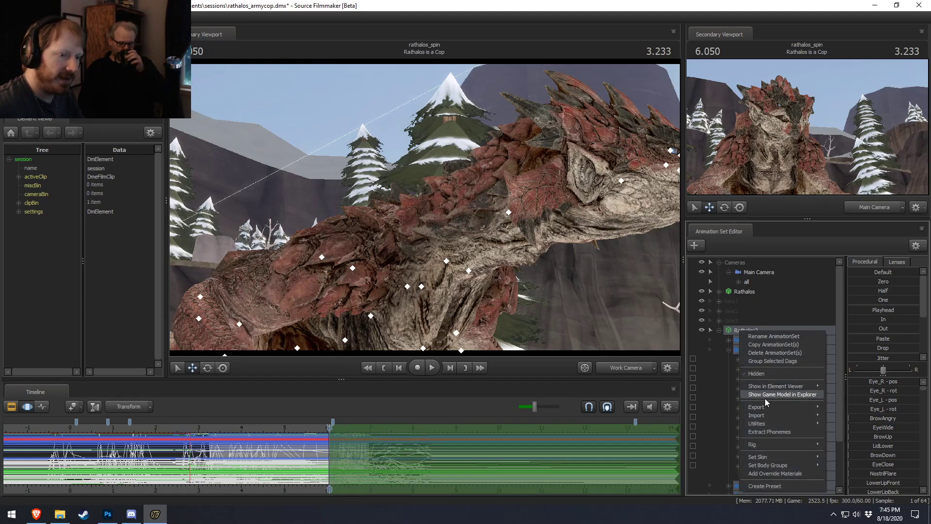
{"action": "mouse_move", "coordinate": [756, 443]}
{"action": "left_click", "coordinate": [854, 301]}
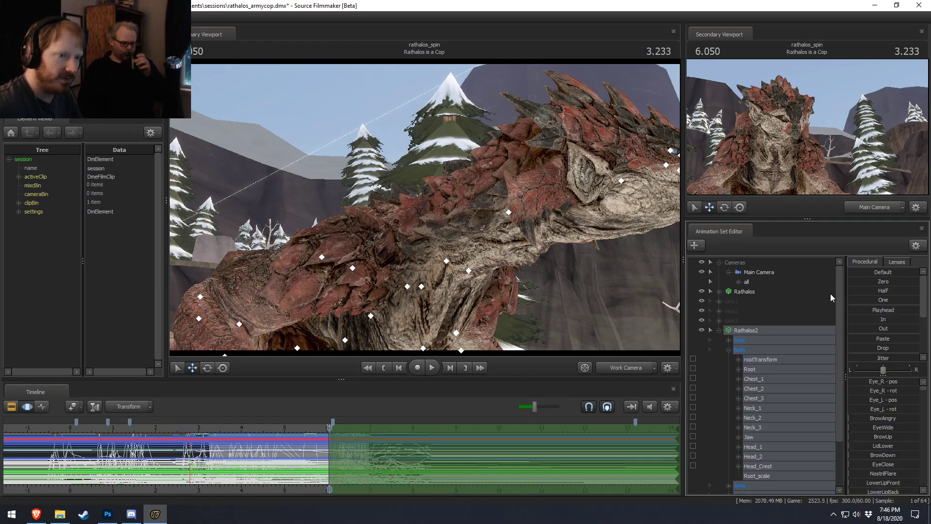
{"action": "left_click", "coordinate": [411, 263]}
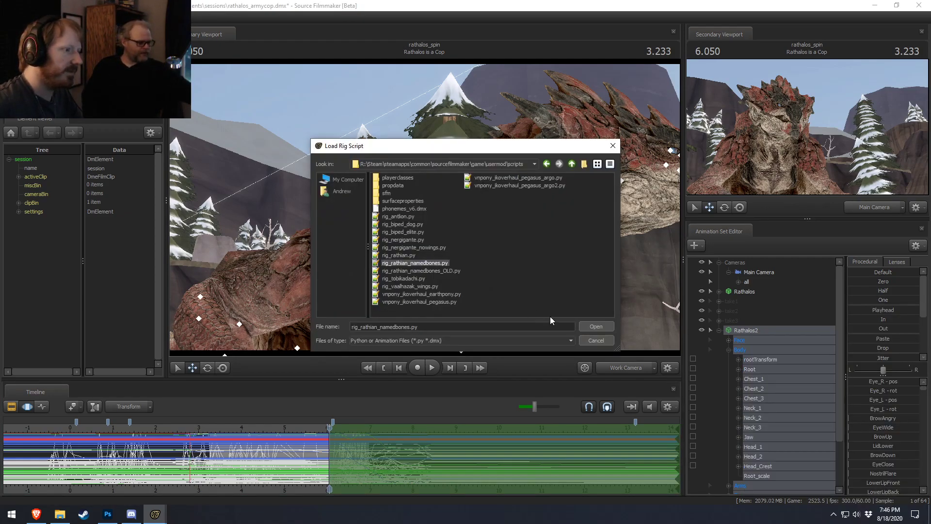
{"action": "left_click", "coordinate": [598, 326]}
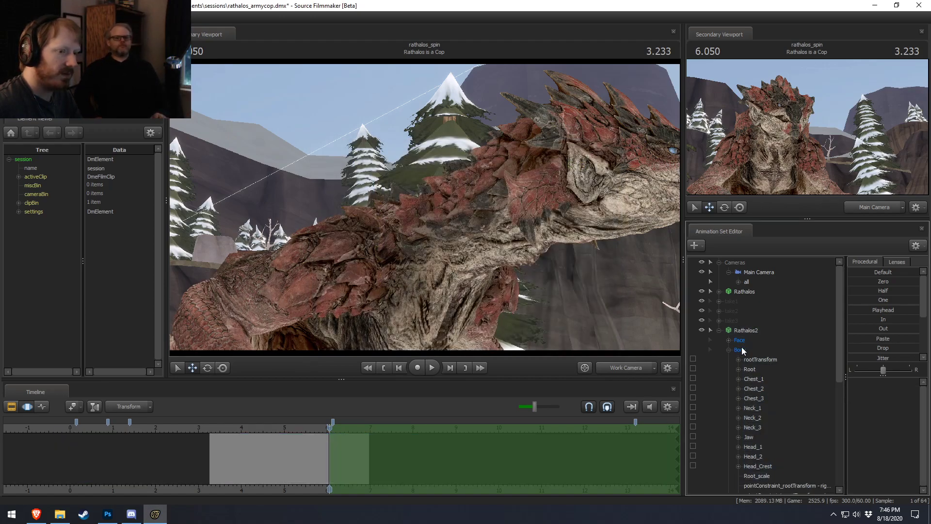
- Select Rathalos2's controls without the face, rootTransform, Root and Jaw, and copy their animation
{"action": "left_click", "coordinate": [766, 363], "text": "ctrl"}
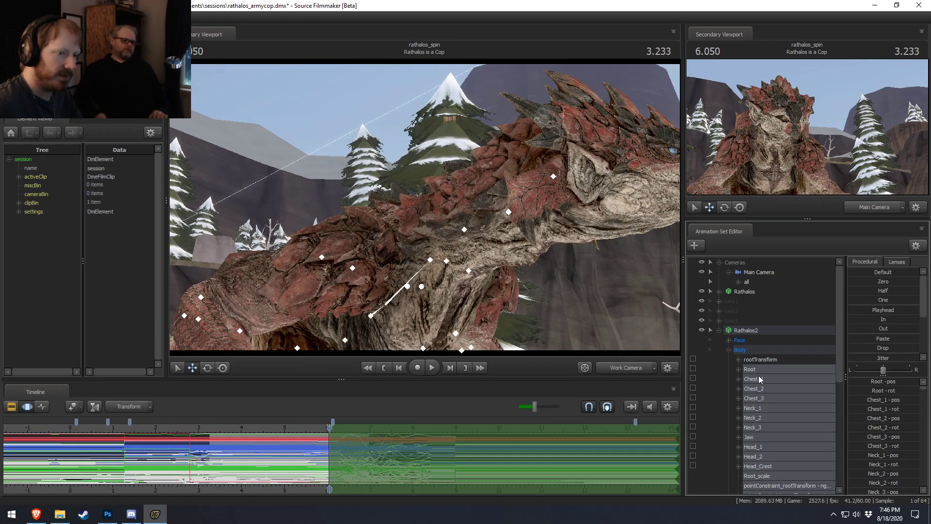
{"action": "scroll", "coordinate": [758, 417], "scroll_direction": "down", "scroll_amount": 2}
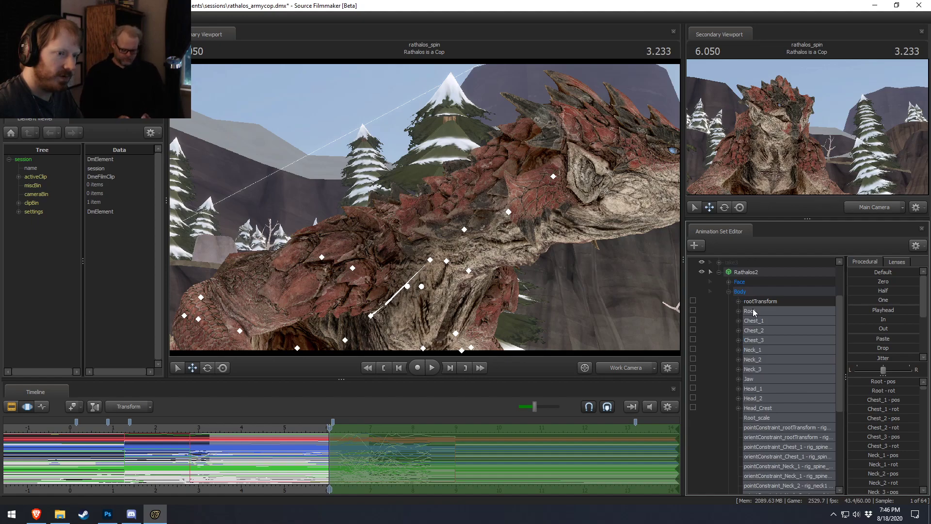
{"action": "left_click", "coordinate": [752, 308], "text": "ctrl"}
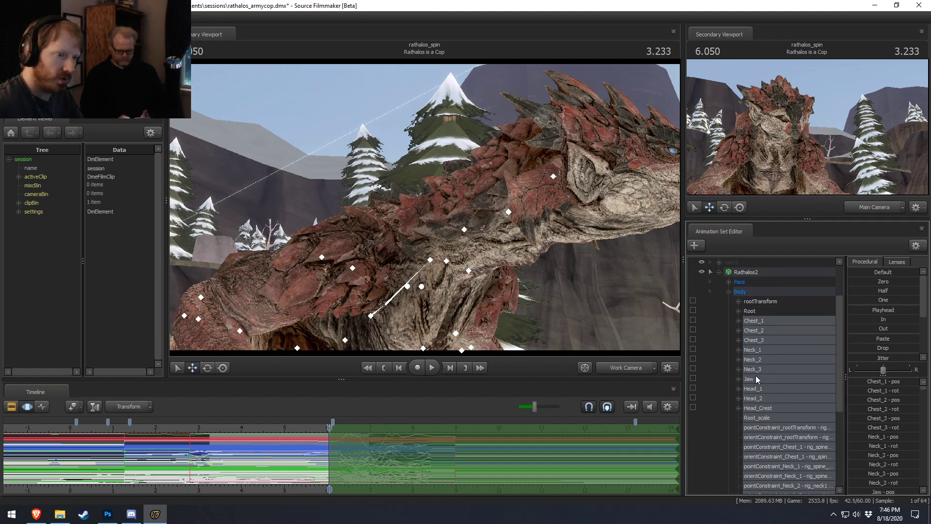
{"action": "scroll", "coordinate": [802, 409], "scroll_direction": "down", "scroll_amount": 5}
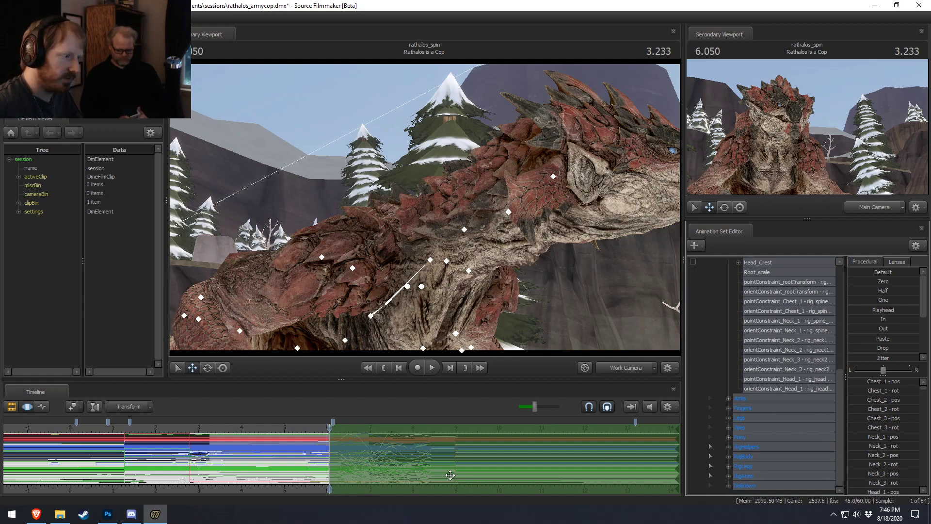
- Hide Rathalos2, then select the original Rathalos and expand its control groups
{"action": "left_click_drag", "start_coordinate": [645, 330], "coordinate": [517, 326]}
{"action": "key", "text": "s"}
{"action": "scroll", "coordinate": [791, 335], "scroll_direction": "up", "scroll_amount": 2}
{"action": "scroll", "coordinate": [781, 330], "scroll_direction": "up", "scroll_amount": 5}
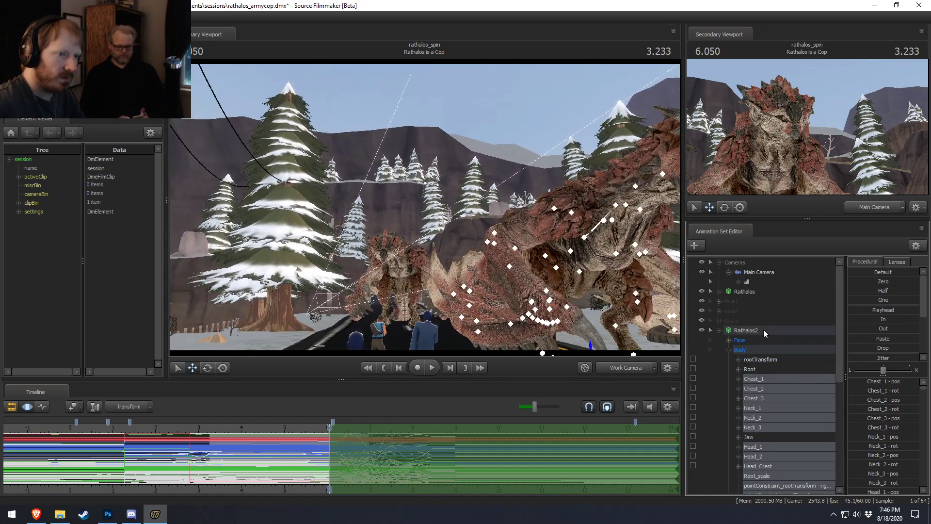
{"action": "left_click", "coordinate": [720, 331]}
{"action": "left_click", "coordinate": [704, 329]}
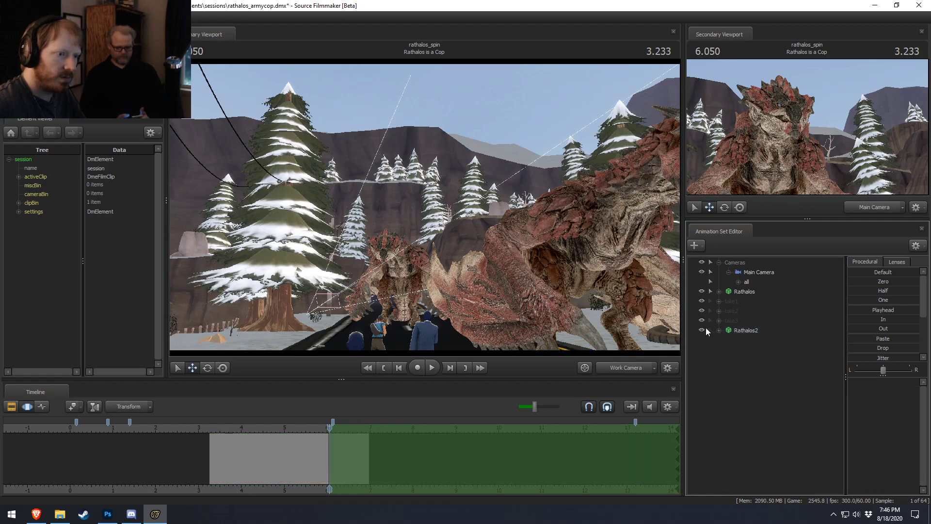
{"action": "left_click", "coordinate": [741, 292]}
{"action": "left_click", "coordinate": [720, 293]}
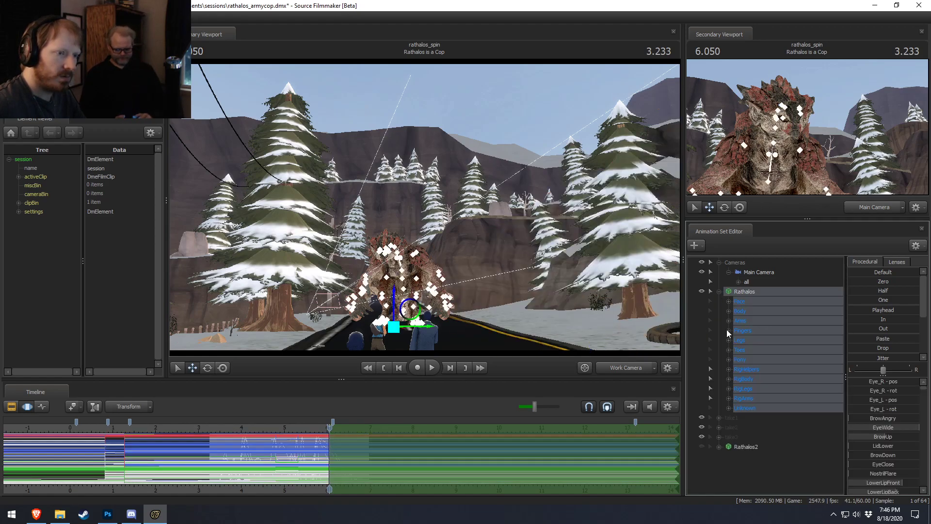
{"action": "key", "text": "w"}
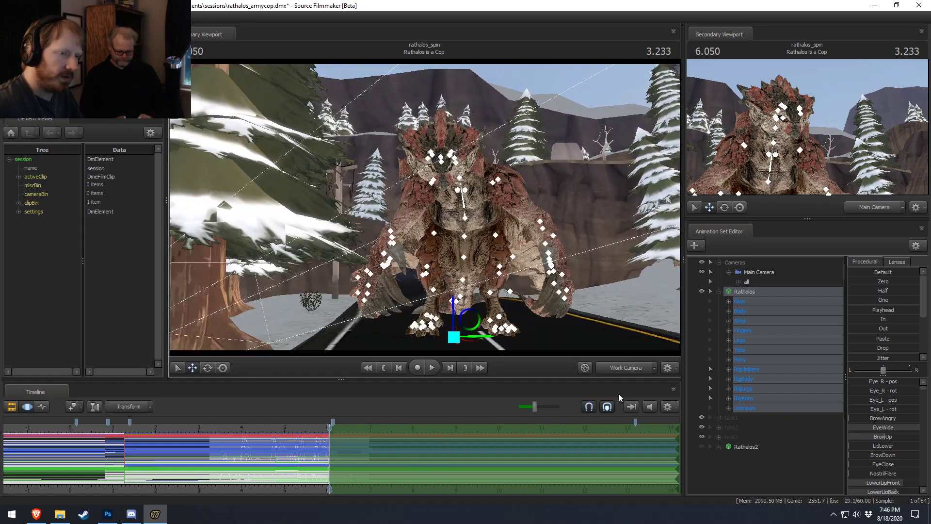
- Exclude the face, Jaw, rootTransform and Root controls from the selection on the original Rathalos
{"action": "left_click", "coordinate": [750, 303], "text": "ctrl"}
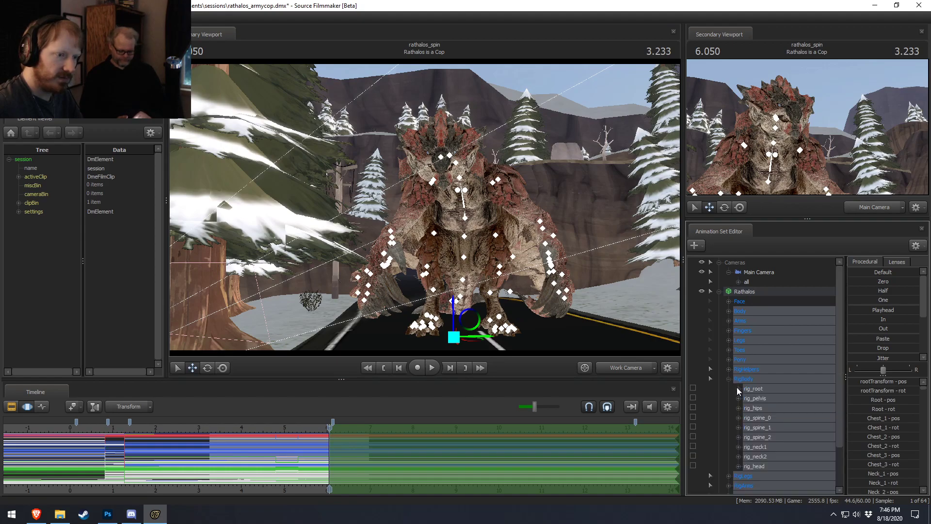
{"action": "left_click", "coordinate": [728, 312]}
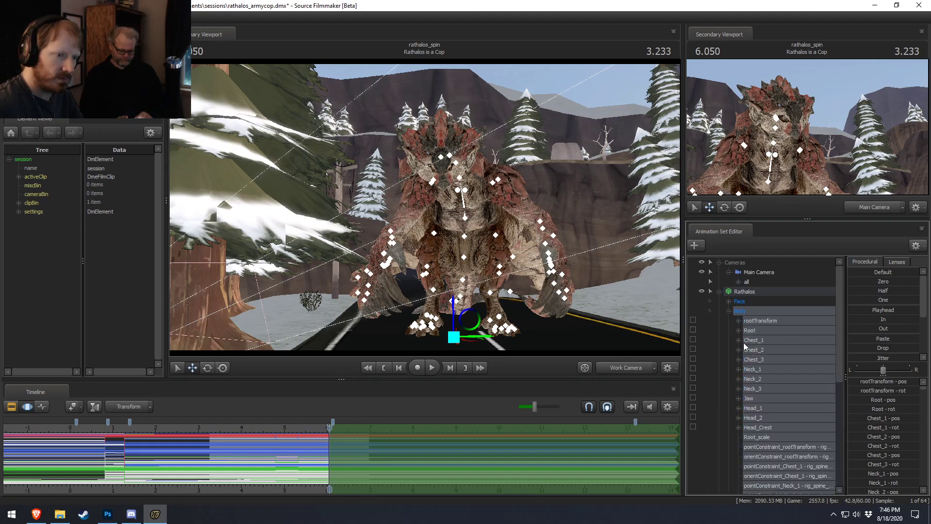
{"action": "left_click", "coordinate": [749, 398], "text": "ctrl"}
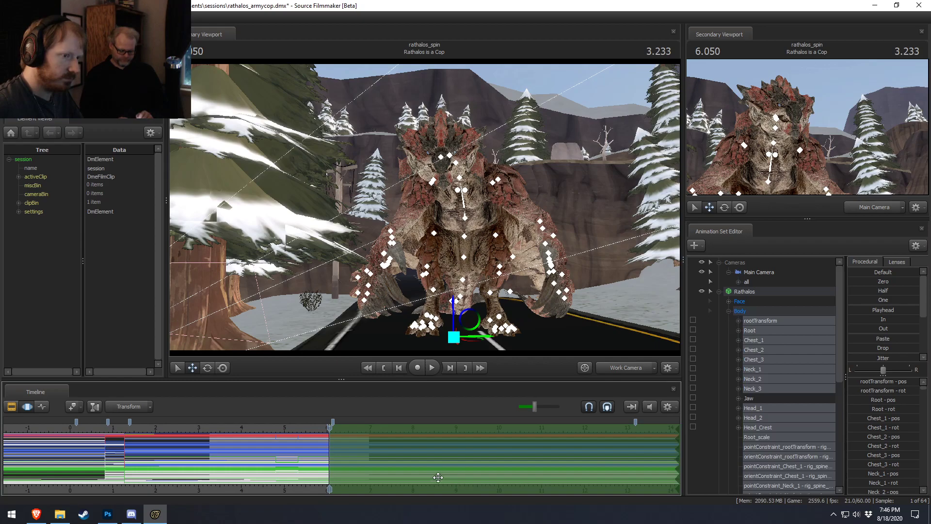
{"action": "left_click", "coordinate": [760, 322], "text": "ctrl"}
{"action": "left_click", "coordinate": [760, 328], "text": "ctrl"}
- Try to paste the copied animation onto the original Rathalos with its rig_root control still selected
{"action": "key", "text": "ctrl+v"}
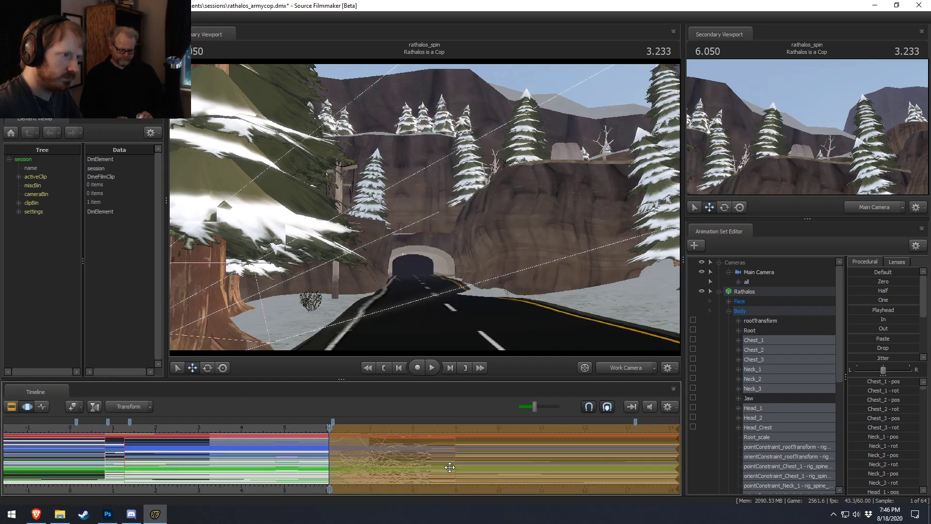
{"action": "key", "text": "ctrl+z"}
{"action": "key", "text": "ctrl+v"}
{"action": "left_click_drag", "start_coordinate": [388, 272], "coordinate": [423, 207]}
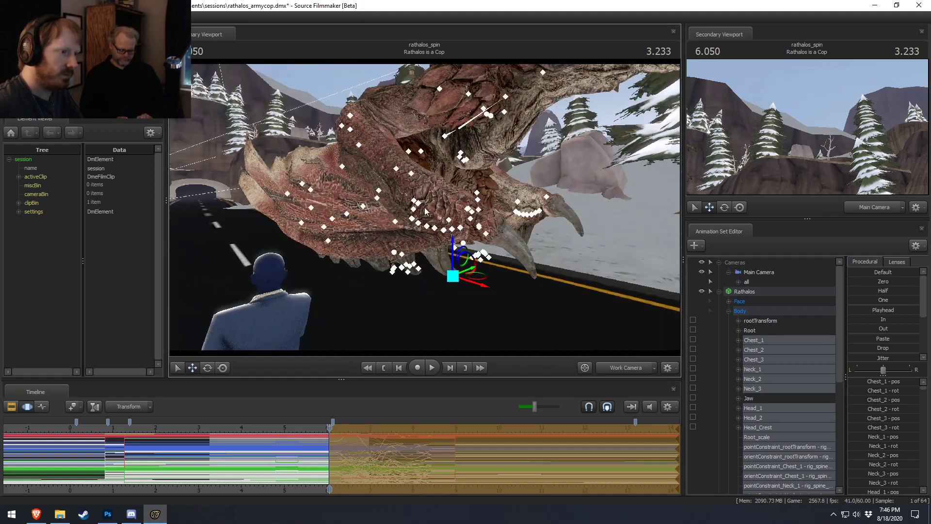
{"action": "key", "text": "ctrl+z"}
- Deselect rig_root in the RigBody group of Rathalos and paste the copied animation onto the remaining controls
{"action": "scroll", "coordinate": [768, 408], "scroll_direction": "down", "scroll_amount": 3}
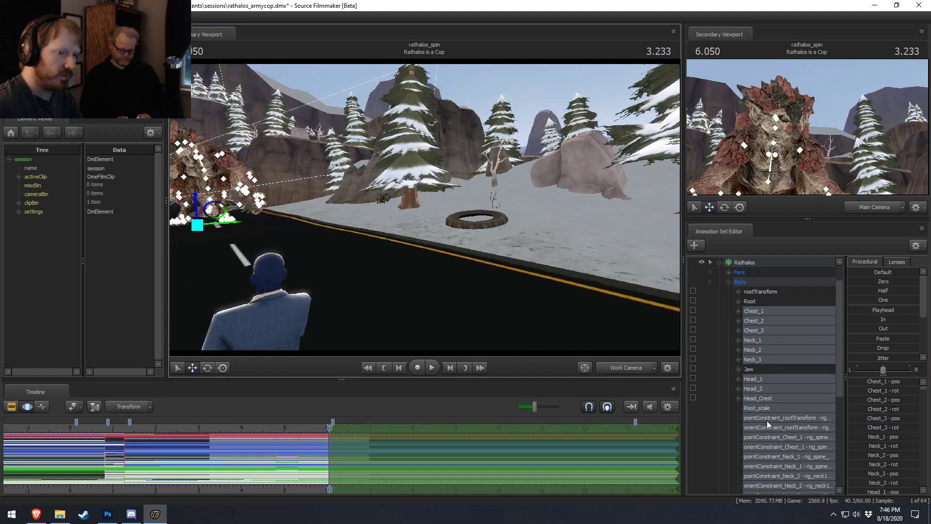
{"action": "scroll", "coordinate": [767, 420], "scroll_direction": "down", "scroll_amount": 4}
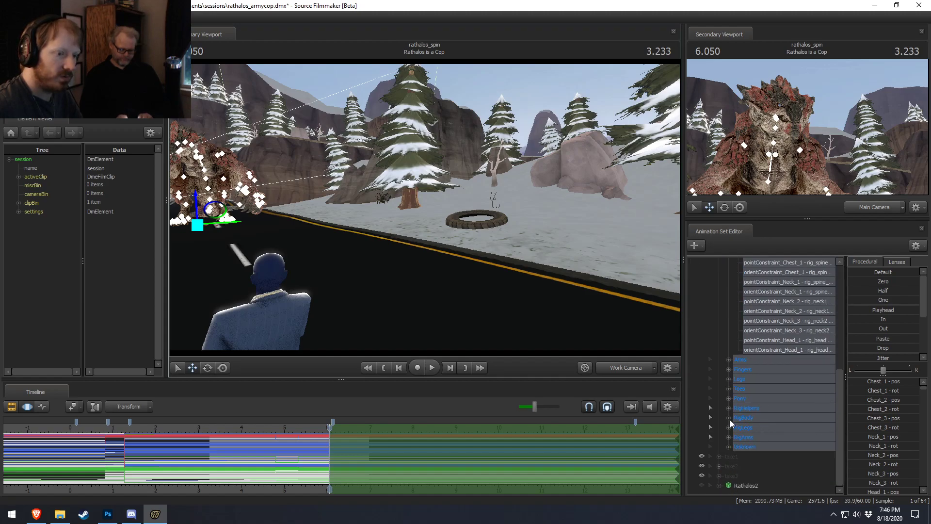
{"action": "left_click", "coordinate": [728, 417]}
{"action": "left_click", "coordinate": [764, 429]}
{"action": "key", "text": "Right"}
{"action": "scroll", "coordinate": [391, 471], "scroll_direction": "up", "scroll_amount": 5}
{"action": "key", "text": "ctrl+v"}
- Play the pasted animation on Rathalos from about 6 seconds and watch it from in front
{"action": "left_click_drag", "start_coordinate": [388, 272], "coordinate": [300, 262]}
{"action": "key", "text": "space"}
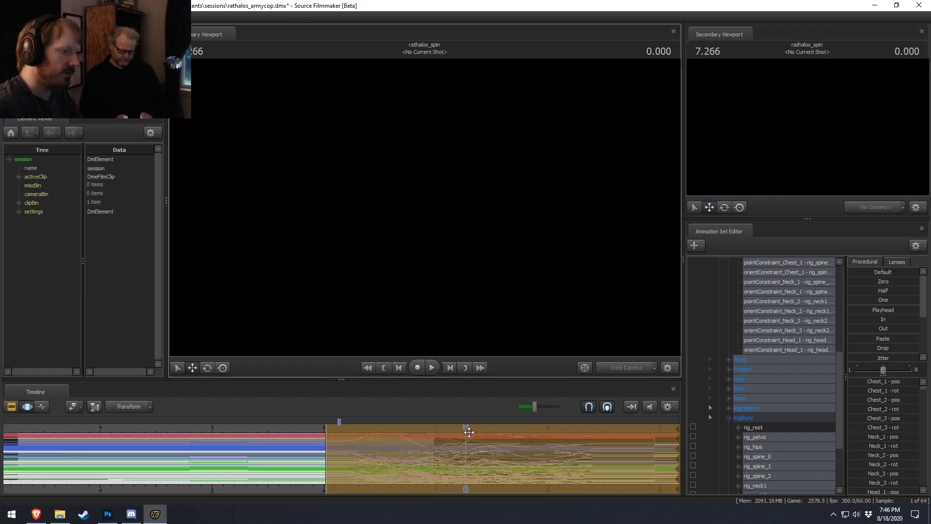
{"action": "left_click_drag", "start_coordinate": [469, 432], "coordinate": [328, 444]}
{"action": "key", "text": "space"}
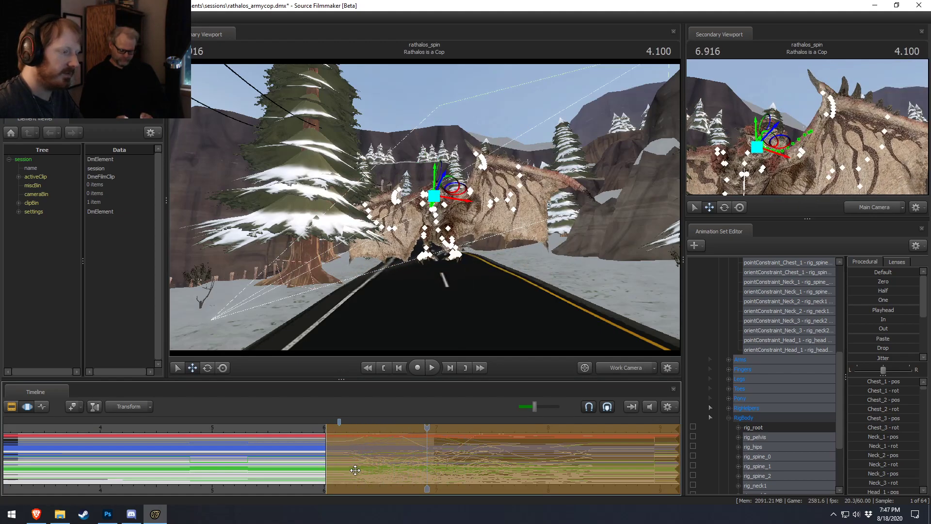
- Move the start of the time selection later, with a falloff from about 6.25 to 6.48 seconds
{"action": "scroll", "coordinate": [347, 470], "scroll_direction": "up", "scroll_amount": 3}
{"action": "left_click_drag", "start_coordinate": [222, 453], "coordinate": [301, 456]}
{"action": "left_click_drag", "start_coordinate": [223, 463], "coordinate": [294, 471], "text": "shift"}
{"action": "key", "text": "shift"}
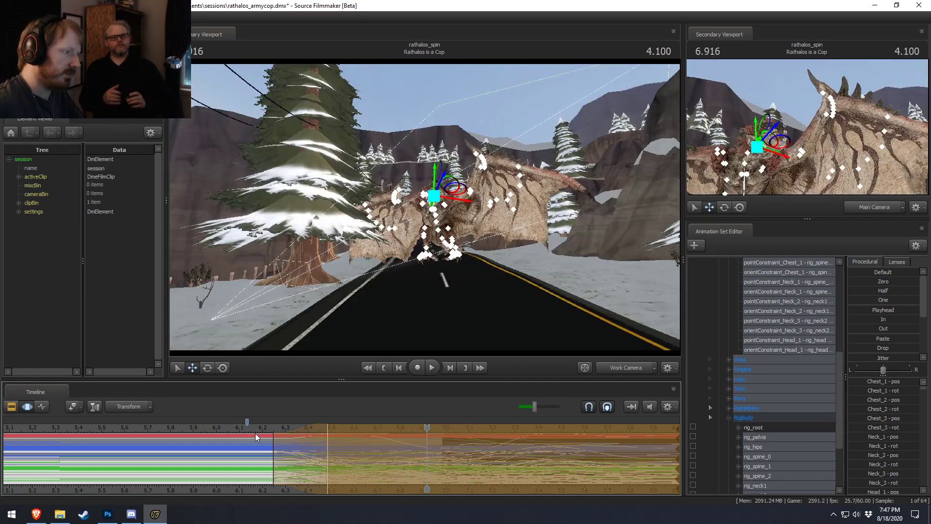
- Replay the shot from about 5.95 seconds to check how the pasted animation blends in
{"action": "left_click_drag", "start_coordinate": [254, 427], "coordinate": [205, 421]}
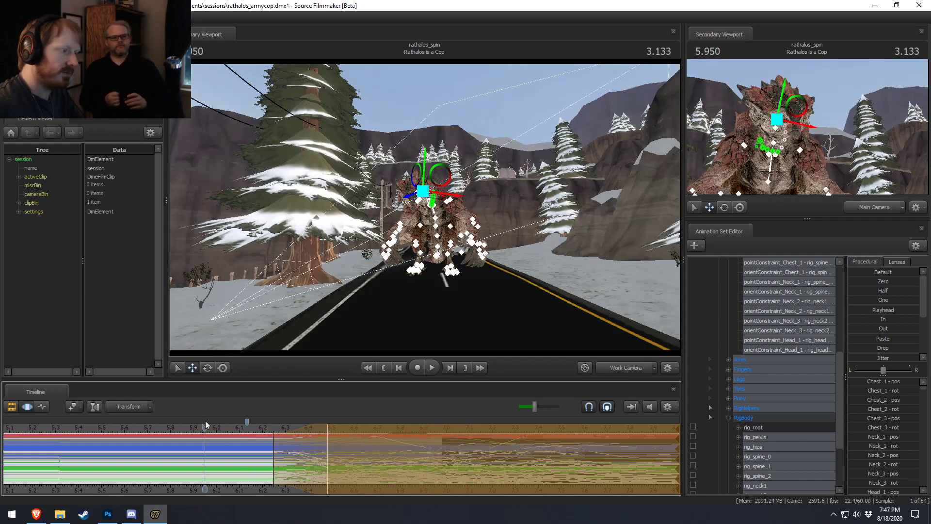
{"action": "key", "text": "space"}
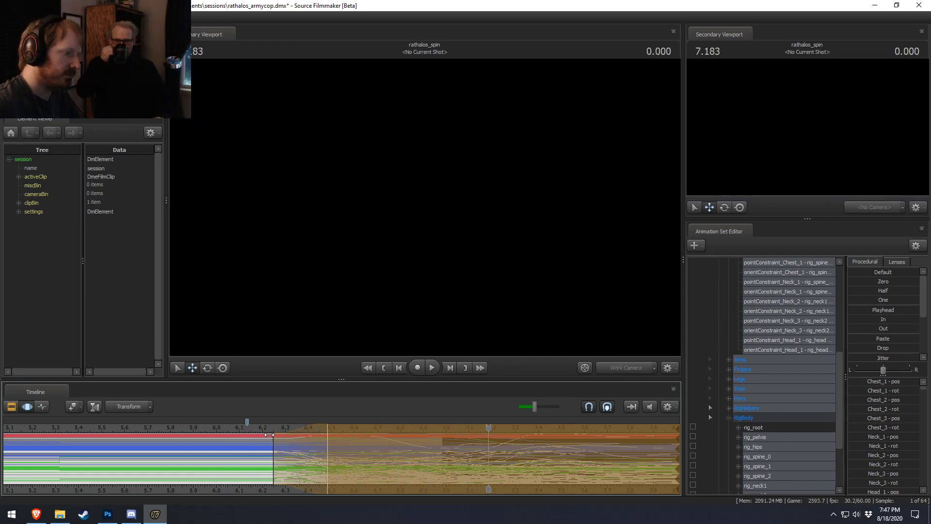
{"action": "key", "text": "space"}
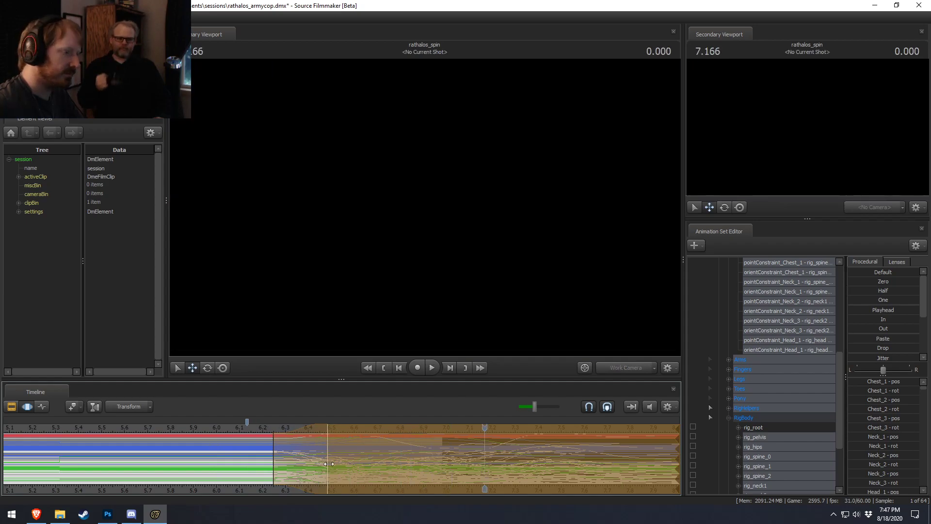
{"action": "key", "text": "space"}
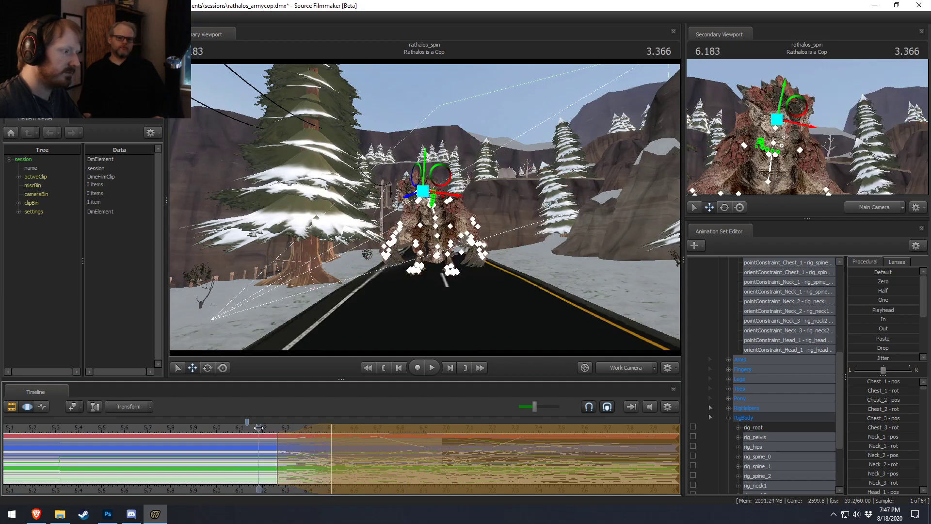
- Play the shot through to its end and apply the animation pasted onto the Rathalos body controls
{"action": "key", "text": "space"}
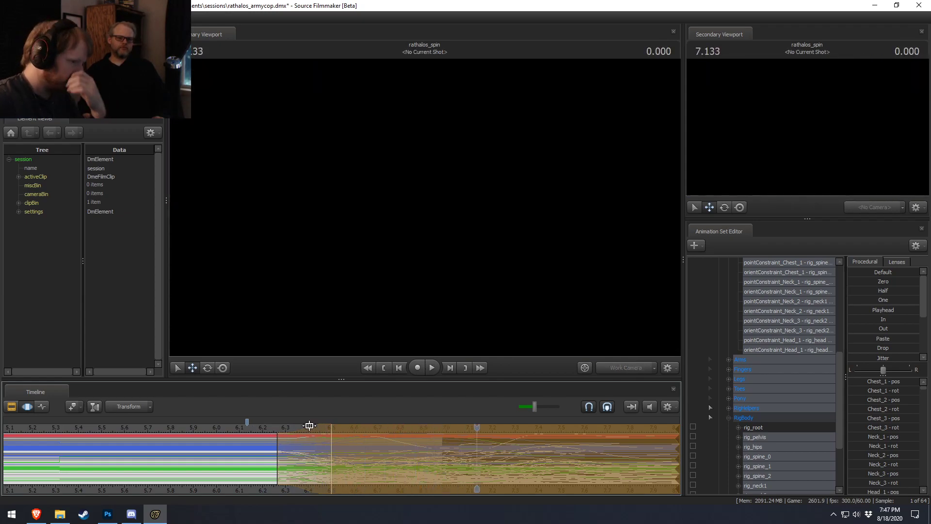
{"action": "key", "text": "F2"}
{"action": "key", "text": "F3"}
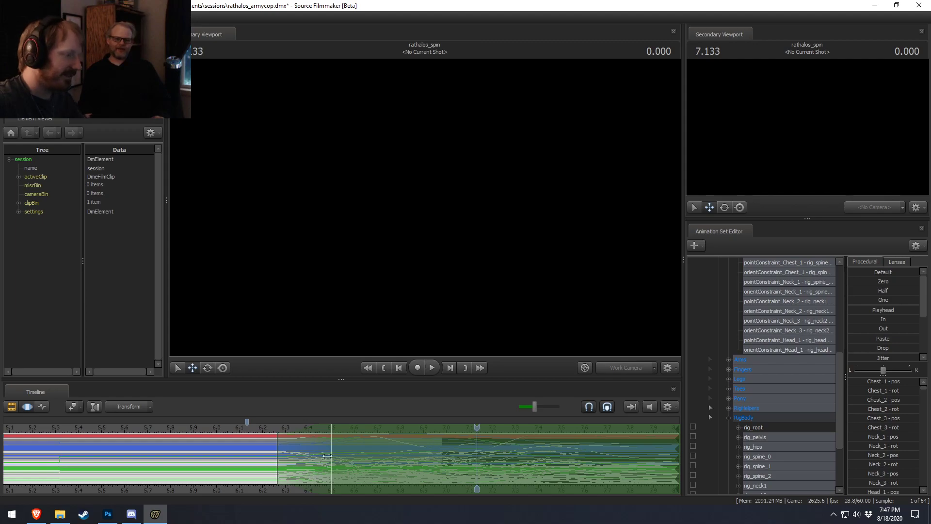
- Check the pose at about 6.95 seconds, expand the Face group of Rathalos2 and select all of its facial controls
{"action": "left_click_drag", "start_coordinate": [259, 429], "coordinate": [435, 451]}
{"action": "scroll", "coordinate": [773, 342], "scroll_direction": "up", "scroll_amount": 2}
{"action": "scroll", "coordinate": [774, 343], "scroll_direction": "up", "scroll_amount": 4}
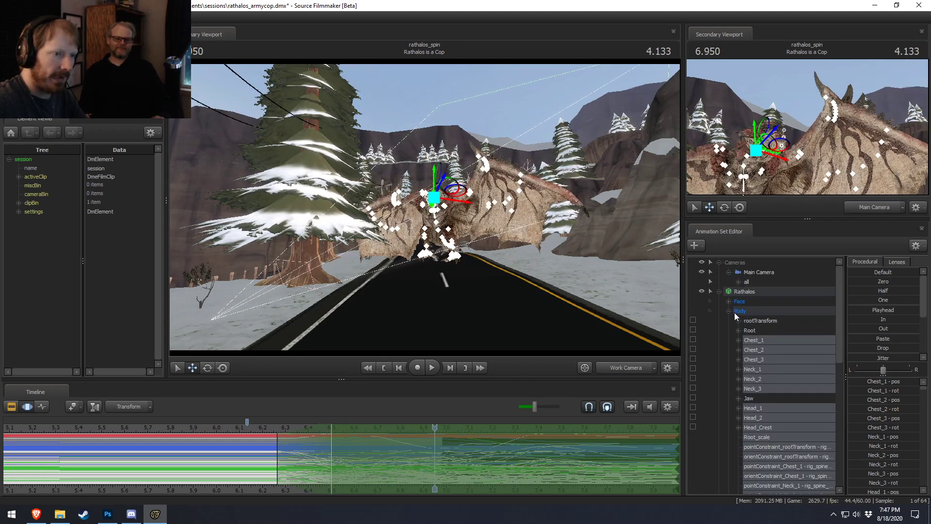
{"action": "scroll", "coordinate": [744, 466], "scroll_direction": "down", "scroll_amount": 3}
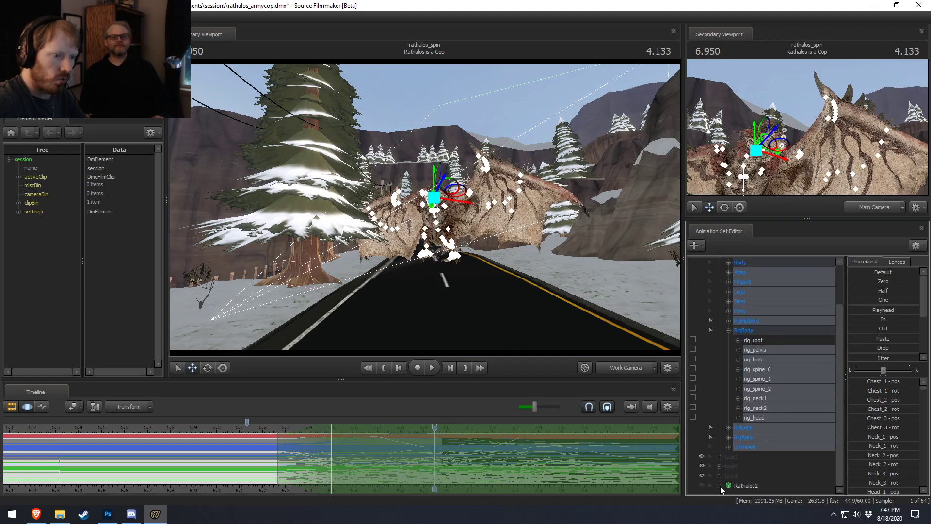
{"action": "scroll", "coordinate": [721, 487], "scroll_direction": "down", "scroll_amount": 3}
{"action": "scroll", "coordinate": [732, 449], "scroll_direction": "down", "scroll_amount": 3}
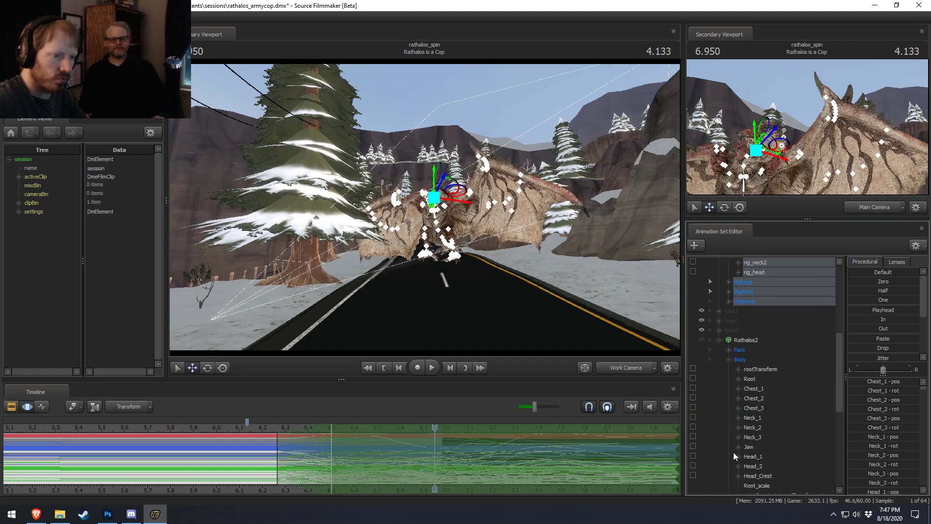
{"action": "left_click", "coordinate": [728, 357]}
{"action": "left_click", "coordinate": [729, 379]}
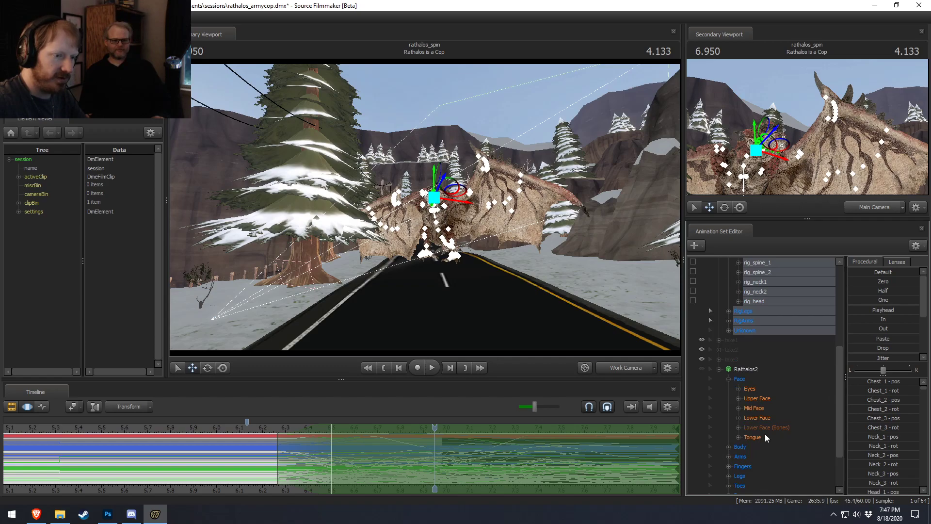
{"action": "left_click", "coordinate": [753, 437]}
{"action": "left_click", "coordinate": [740, 378]}
- Start the open-ended time selection at about 6.08 seconds and copy the face animation of Rathalos2
{"action": "left_click", "coordinate": [253, 457]}
{"action": "left_click_drag", "start_coordinate": [253, 457], "coordinate": [491, 480], "text": "shift"}
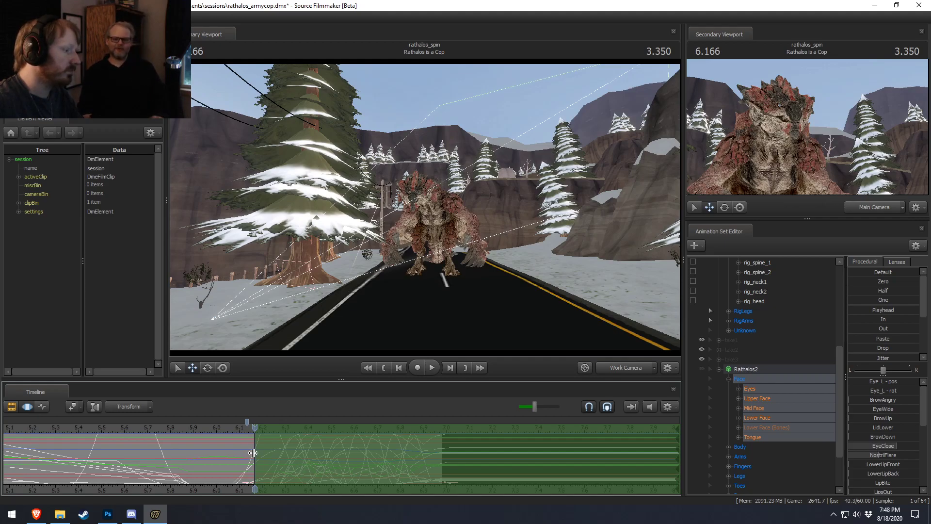
{"action": "left_click_drag", "start_coordinate": [253, 453], "coordinate": [234, 460]}
{"action": "key", "text": "F2"}
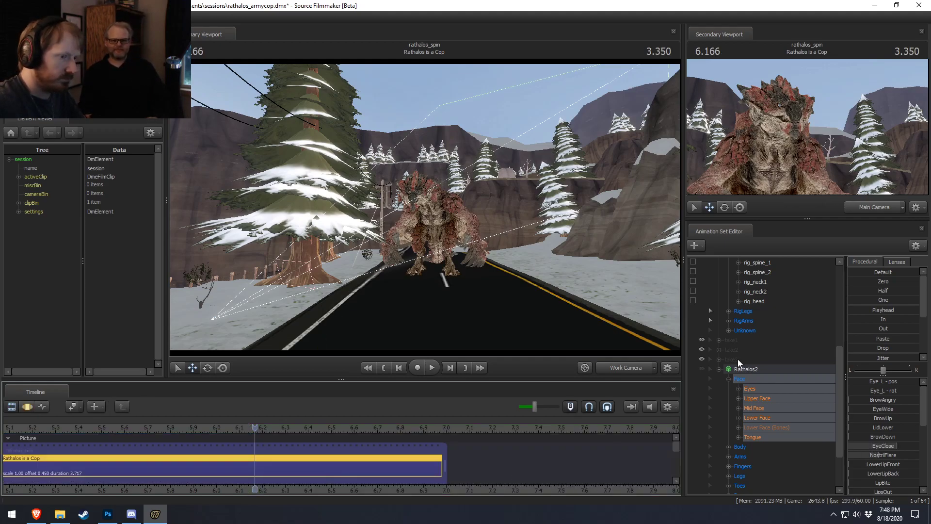
- Try pasting the face animation onto Rathalos's Face group with a falloff from about 6.08 to 6.25 seconds, play it, and cancel the paste
{"action": "scroll", "coordinate": [738, 362], "scroll_direction": "up", "scroll_amount": 6}
{"action": "left_click", "coordinate": [739, 301]}
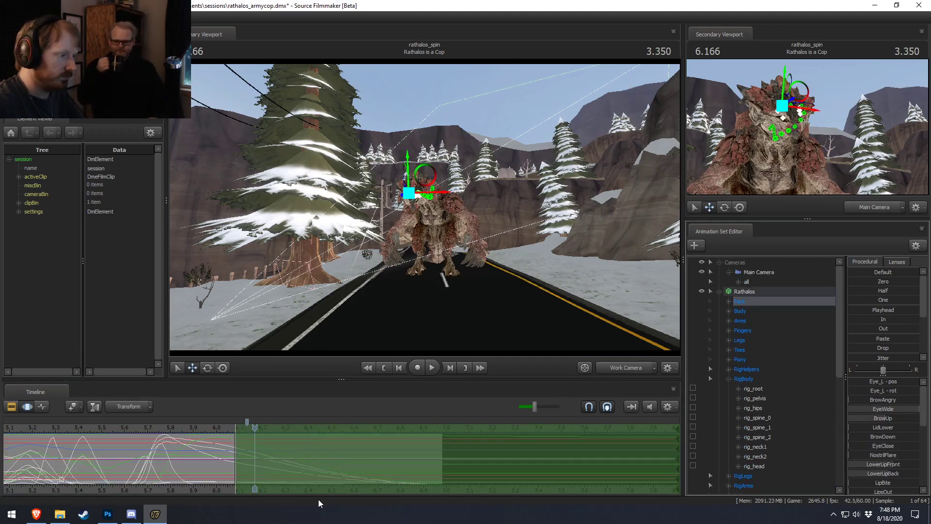
{"action": "left_click", "coordinate": [254, 472]}
{"action": "left_click_drag", "start_coordinate": [238, 455], "coordinate": [276, 454]}
{"action": "left_click", "coordinate": [221, 441]}
{"action": "left_click_drag", "start_coordinate": [371, 296], "coordinate": [359, 291]}
{"action": "key", "text": "w"}
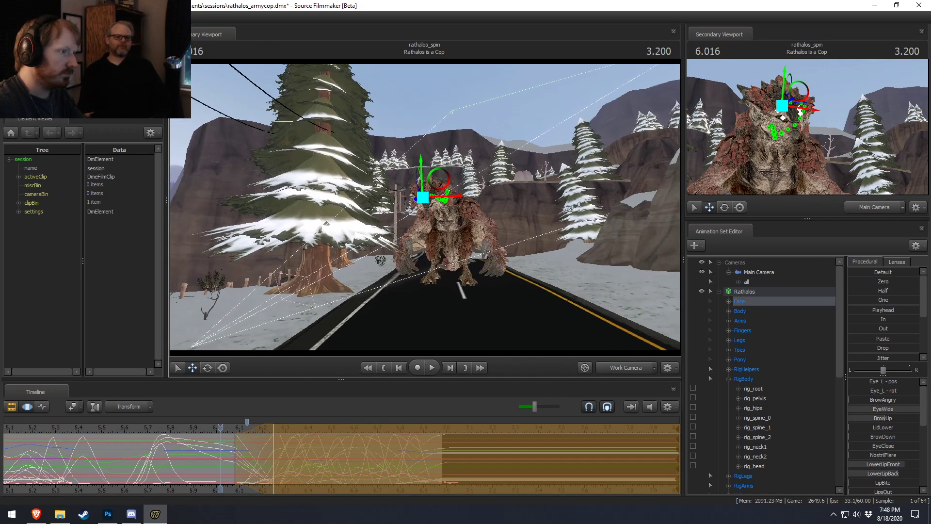
{"action": "key", "text": "space"}
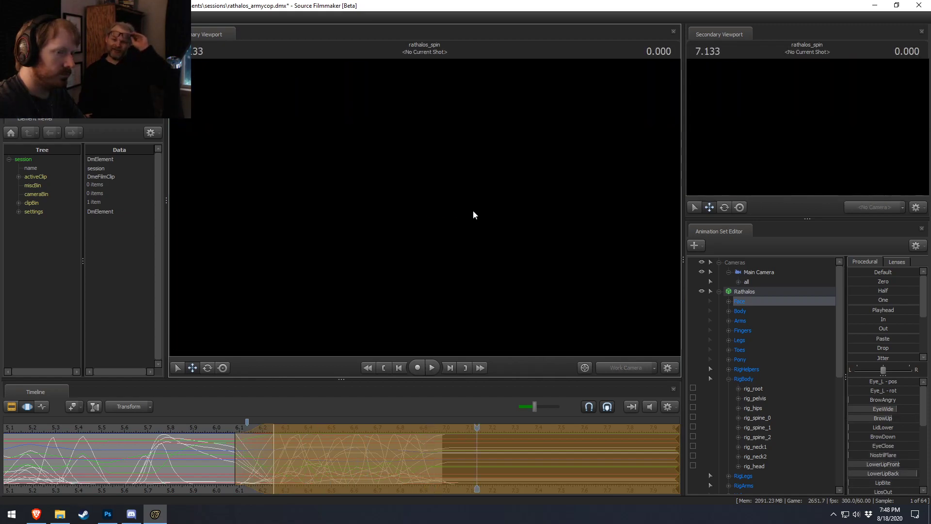
{"action": "left_click", "coordinate": [409, 447]}
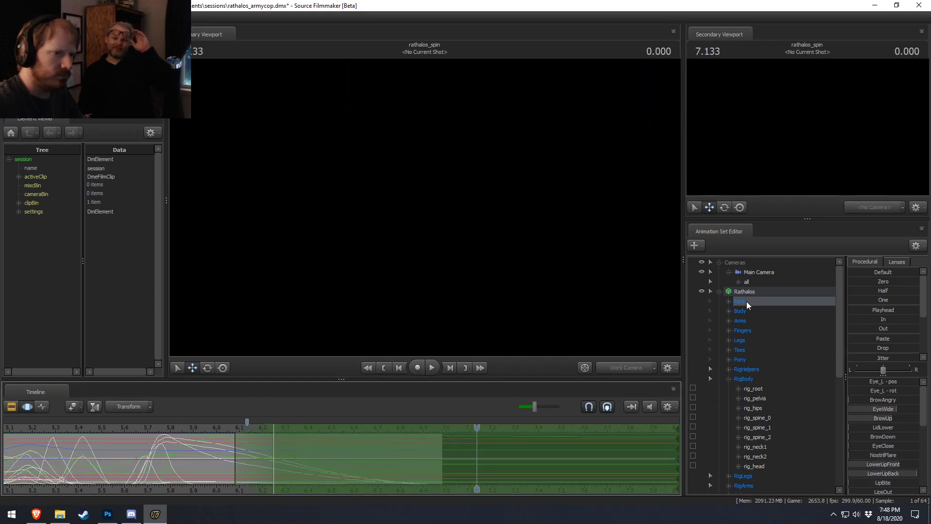
- Expand the Face group of Rathalos and set the time selection to start without falloff at about 6.2 seconds
{"action": "left_click", "coordinate": [729, 302]}
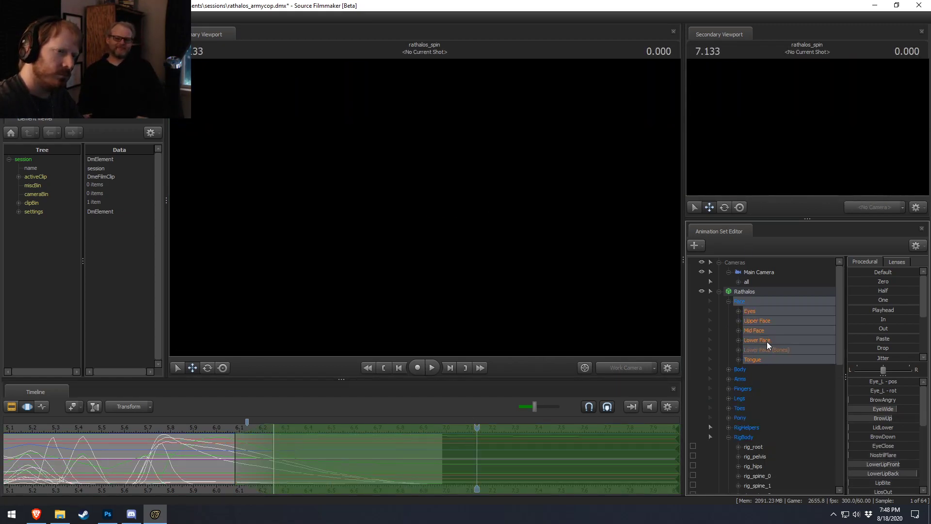
{"action": "left_click", "coordinate": [405, 463]}
{"action": "key", "text": "shift"}
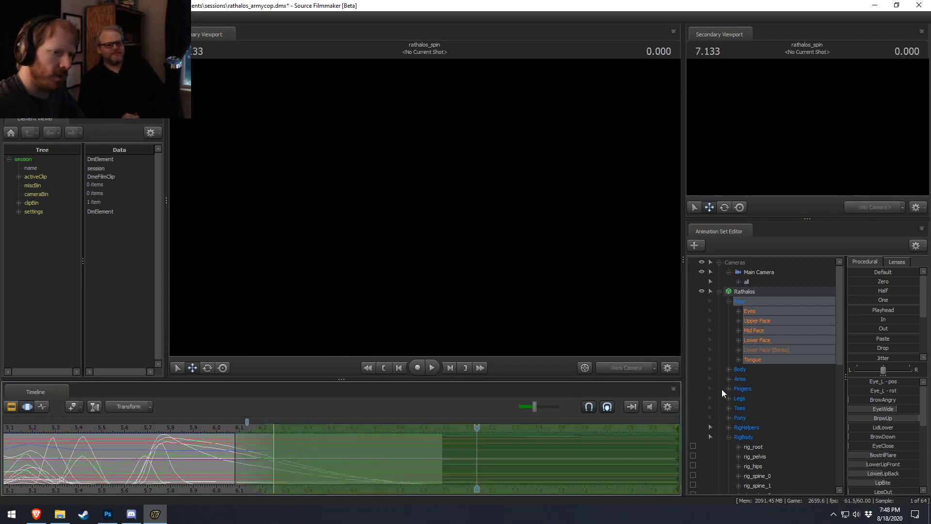
{"action": "scroll", "coordinate": [734, 385], "scroll_direction": "down", "scroll_amount": 3}
{"action": "key", "text": "F2"}
{"action": "scroll", "coordinate": [562, 456], "scroll_direction": "down", "scroll_amount": 5}
{"action": "key", "text": "F3"}
{"action": "scroll", "coordinate": [572, 488], "scroll_direction": "down", "scroll_amount": 2}
{"action": "middle_click_drag", "start_coordinate": [418, 491], "coordinate": [255, 481]}
{"action": "key", "text": "F2"}
{"action": "key", "text": "F3"}
{"action": "left_click_drag", "start_coordinate": [280, 446], "coordinate": [293, 445]}
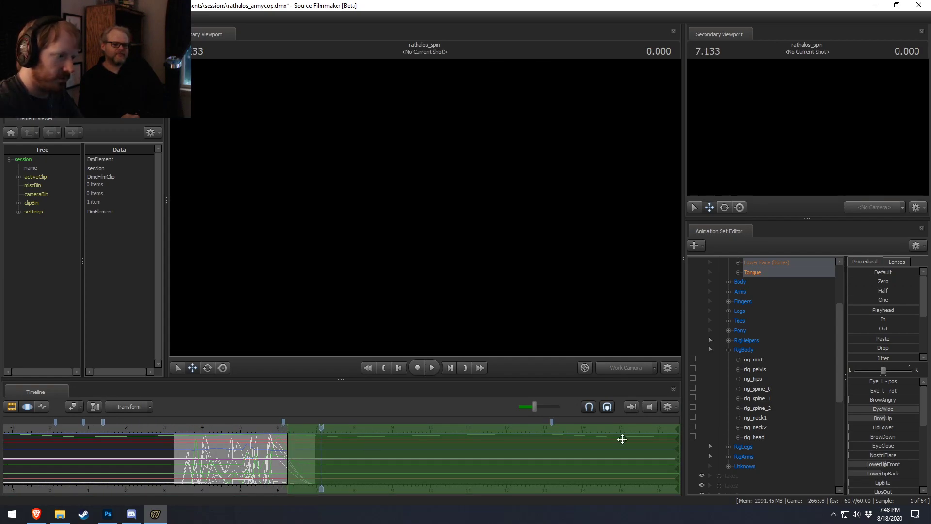
- Select the Face group and the Jaw of Rathalos2 and copy their animation from about 6.08 seconds onward
{"action": "scroll", "coordinate": [734, 483], "scroll_direction": "down", "scroll_amount": 7}
{"action": "left_click", "coordinate": [749, 320]}
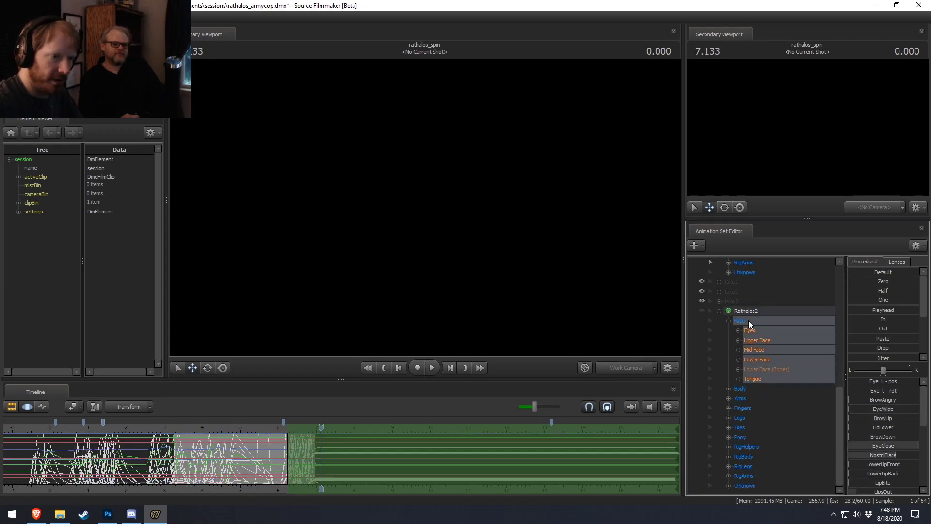
{"action": "left_click", "coordinate": [729, 389]}
{"action": "key", "text": "F2"}
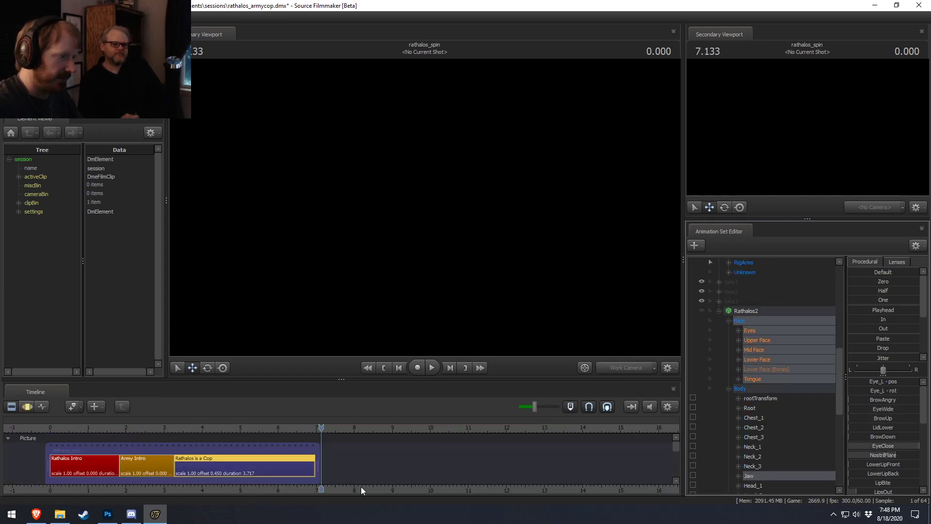
{"action": "scroll", "coordinate": [281, 486], "scroll_direction": "up", "scroll_amount": 3}
{"action": "key", "text": "F3"}
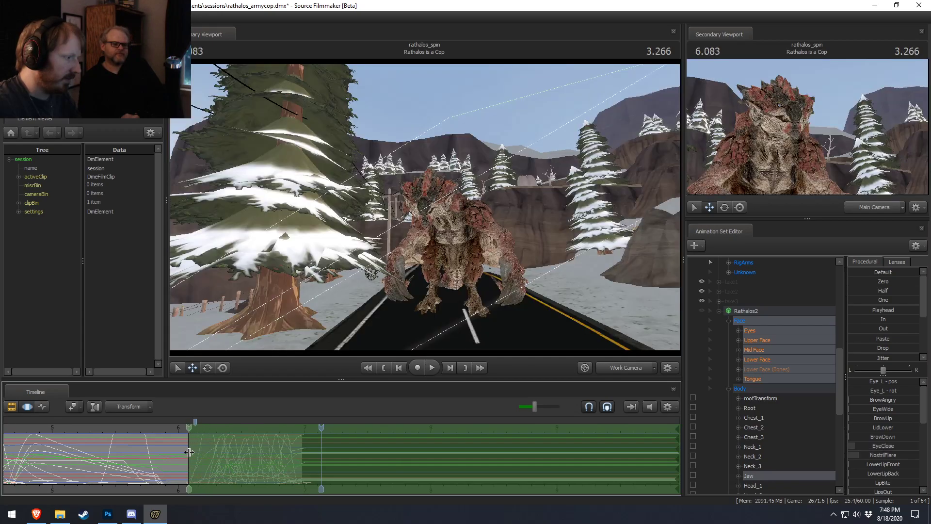
{"action": "key", "text": "F2"}
- Select the Face group and the Jaw of Rathalos and paste the copied animation onto them
{"action": "scroll", "coordinate": [746, 333], "scroll_direction": "up", "scroll_amount": 15}
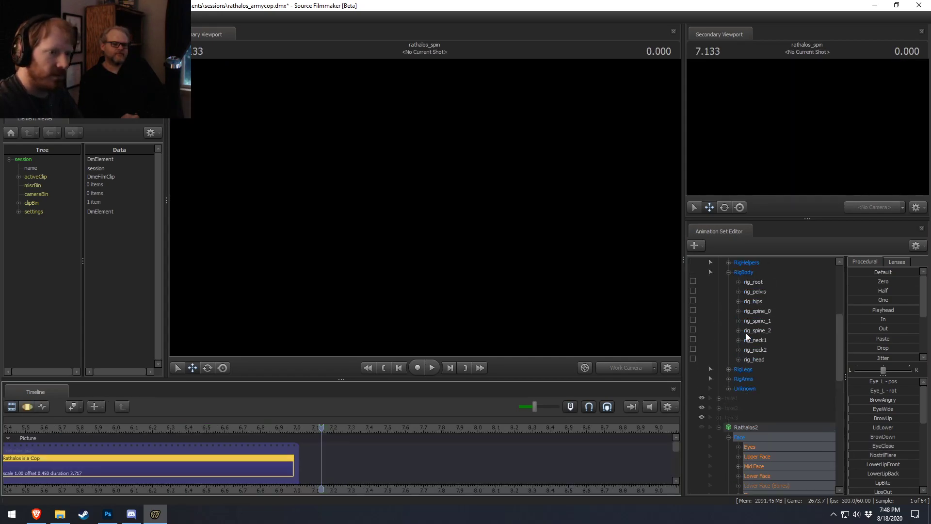
{"action": "left_click", "coordinate": [728, 369]}
{"action": "left_click", "coordinate": [749, 456]}
{"action": "key", "text": "F3"}
{"action": "scroll", "coordinate": [281, 478], "scroll_direction": "up", "scroll_amount": 4}
{"action": "left_click", "coordinate": [180, 480]}
{"action": "key", "text": "ctrl+v"}
- Play the pasted face and jaw animation from about 5.93 seconds
{"action": "scroll", "coordinate": [147, 487], "scroll_direction": "down", "scroll_amount": 5}
{"action": "middle_click_drag", "start_coordinate": [138, 485], "coordinate": [223, 458]}
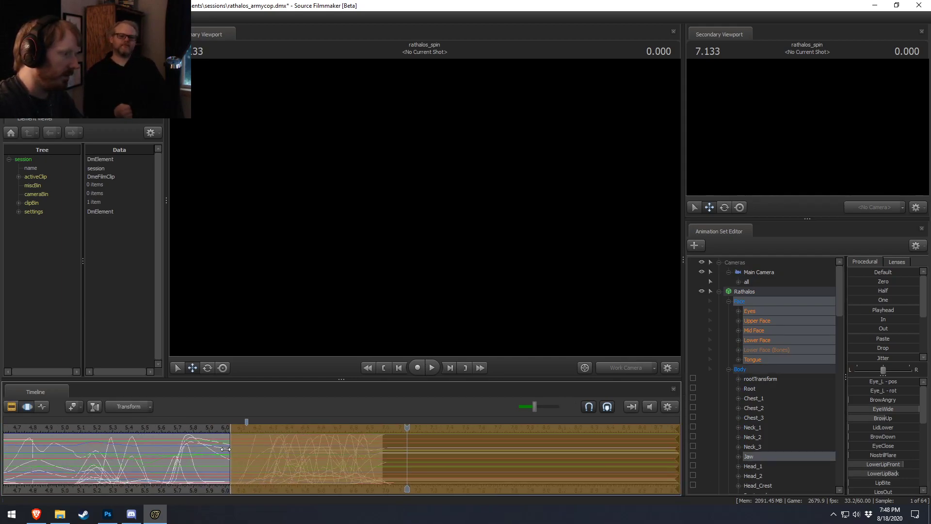
{"action": "left_click", "coordinate": [215, 428]}
{"action": "key", "text": "space"}
{"action": "key", "text": "space"}
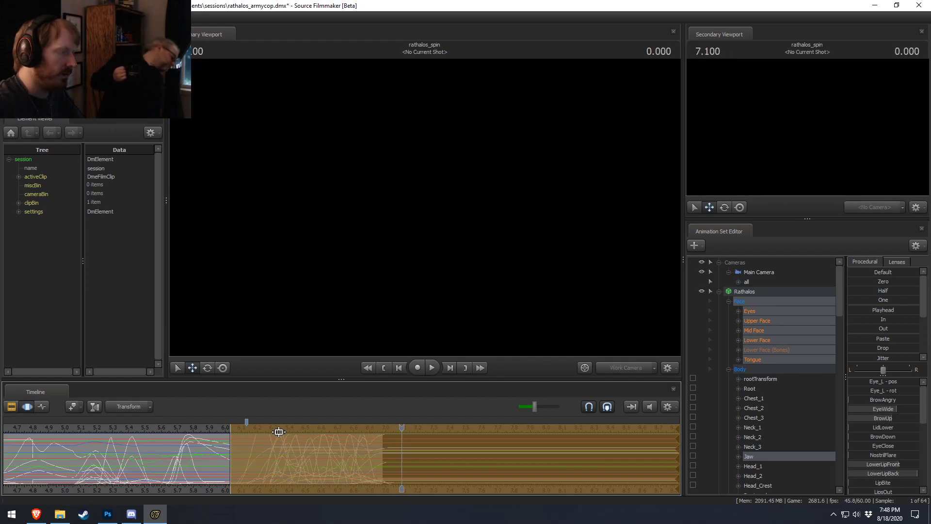
- Give the start of the pasted face animation a falloff from about 6.03 to 6.22 seconds and replay it
{"action": "left_click_drag", "start_coordinate": [233, 440], "coordinate": [260, 441]}
{"action": "left_click", "coordinate": [222, 428]}
{"action": "key", "text": "space"}
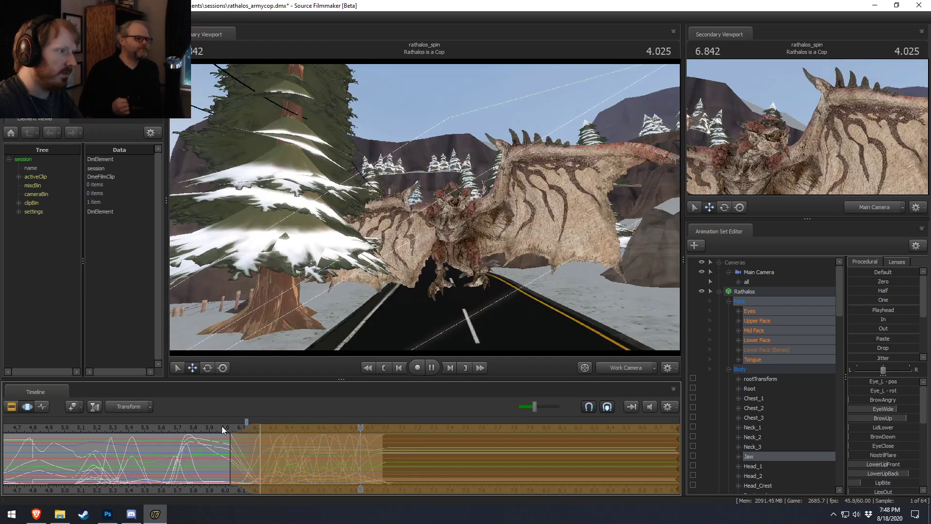
- Switch the primary viewport to the Main Camera and play the shot from about 3.4 seconds
{"action": "scroll", "coordinate": [217, 431], "scroll_direction": "down", "scroll_amount": 3}
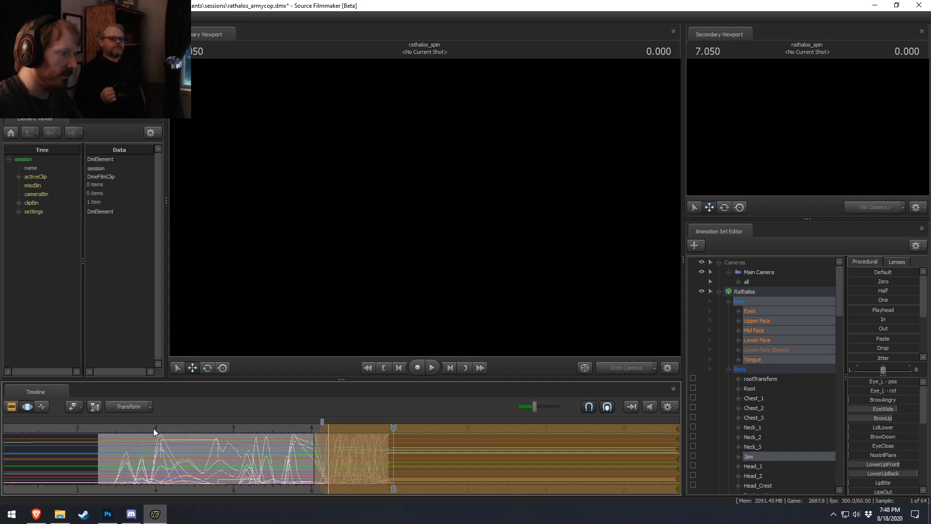
{"action": "left_click", "coordinate": [108, 428]}
{"action": "left_click", "coordinate": [634, 366]}
{"action": "key", "text": "space"}
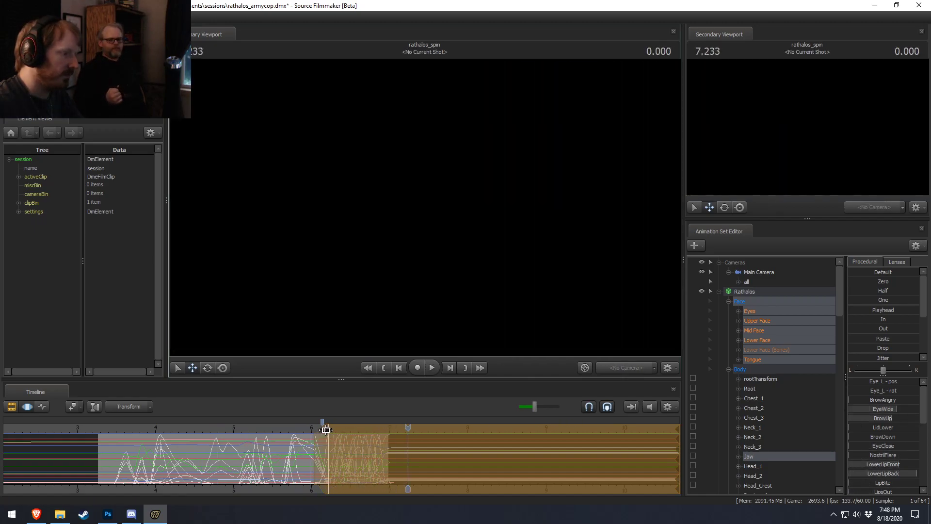
- Extend the falloff of the pasted face animation to about 6.27 seconds and replay the end of the shot
{"action": "left_click_drag", "start_coordinate": [326, 430], "coordinate": [306, 431]}
{"action": "key", "text": "space"}
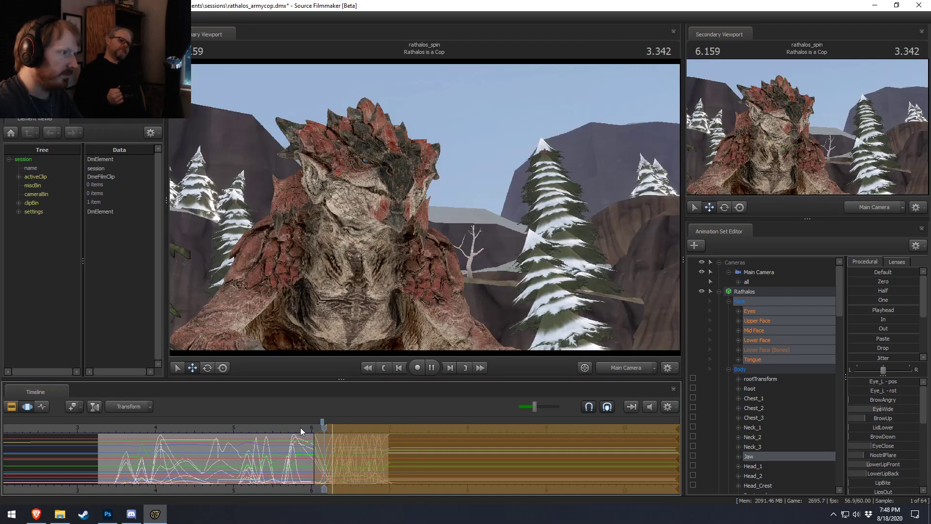
{"action": "key", "text": "space"}
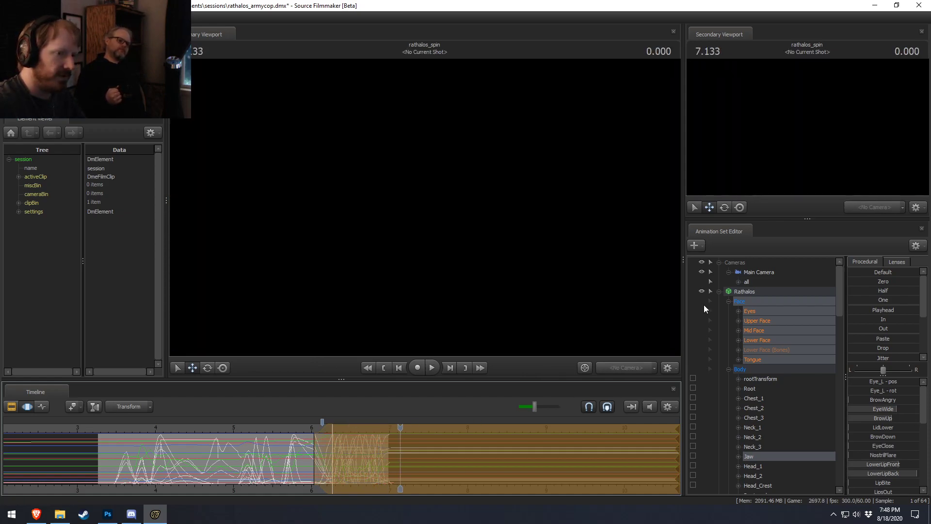
- Select all Rathalos controls, stretch the section from about 5.8 seconds so the following animation starts about 0.2 seconds later, and play it
{"action": "left_click", "coordinate": [751, 294]}
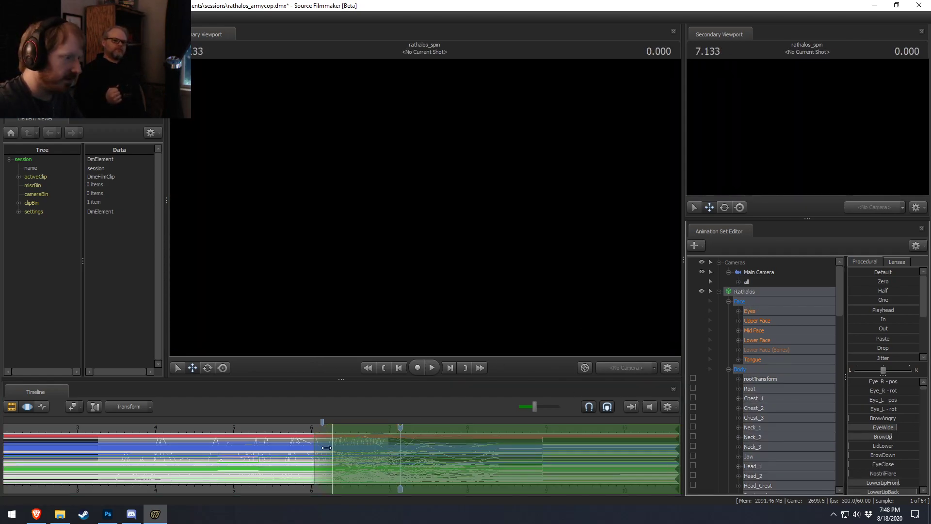
{"action": "left_click_drag", "start_coordinate": [299, 449], "coordinate": [332, 445]}
{"action": "key", "text": "space"}
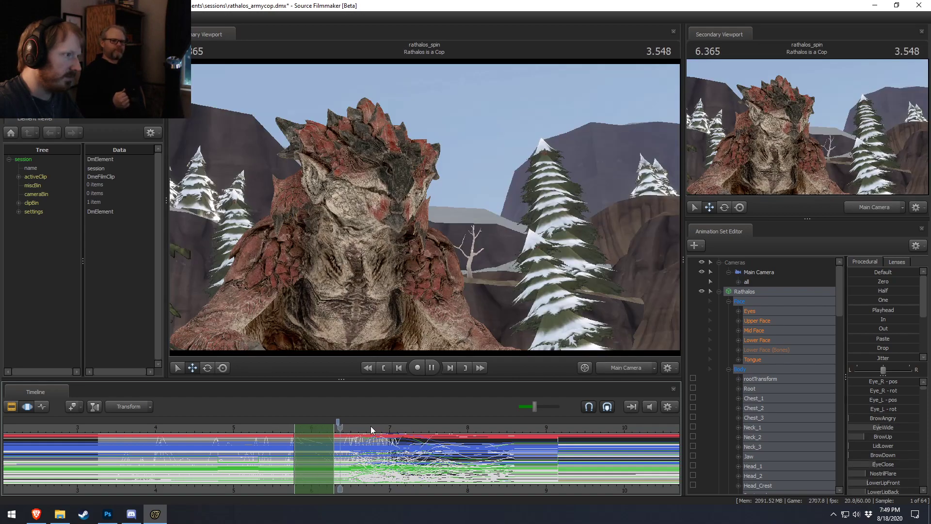
{"action": "key", "text": "space"}
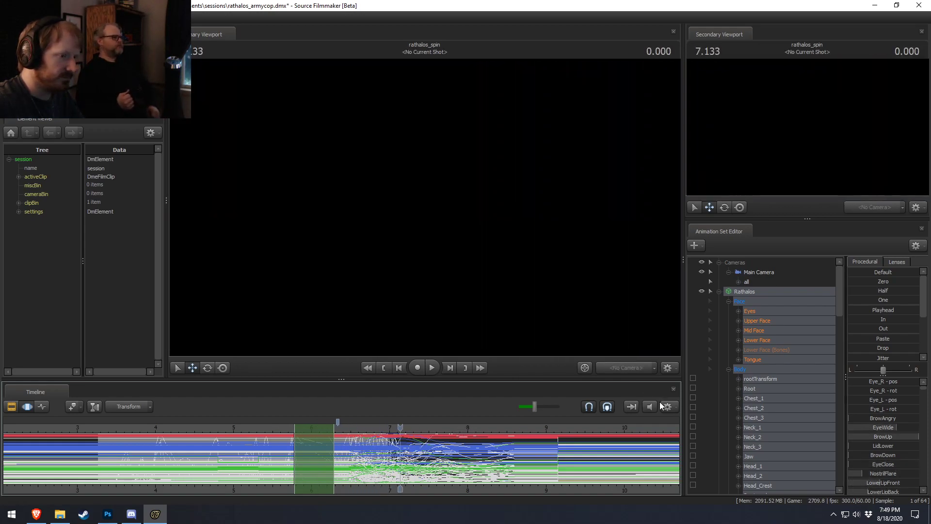
- Move the last sound clip slightly later in the clip editor so it starts at about 6.5 seconds
{"action": "key", "text": "F2"}
{"action": "key", "text": "F3"}
{"action": "key", "text": "F2"}
{"action": "left_click_drag", "start_coordinate": [677, 449], "coordinate": [671, 469]}
{"action": "left_click_drag", "start_coordinate": [362, 440], "coordinate": [375, 439]}
- Play the sequence from the Rathalos Intro shot to review the dialogue timing
{"action": "left_click", "coordinate": [319, 428]}
{"action": "key", "text": "space"}
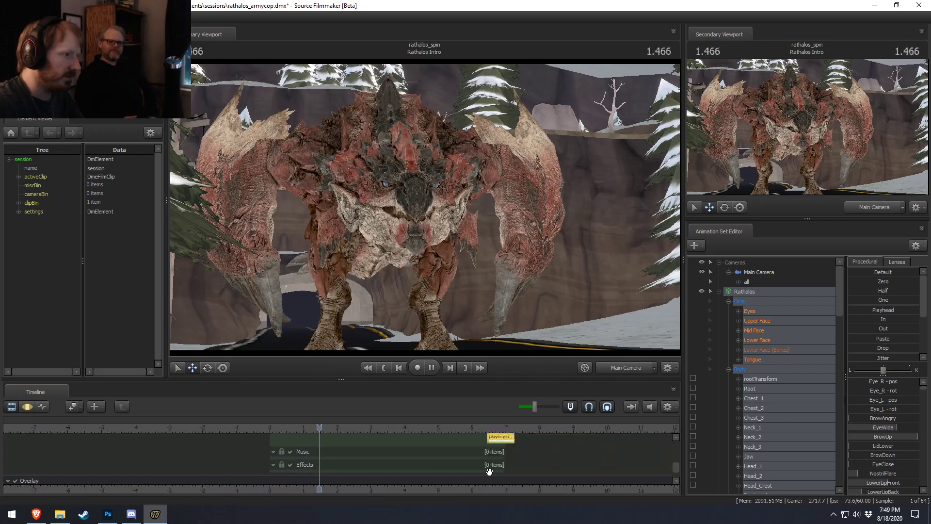
{"action": "key", "text": "space"}
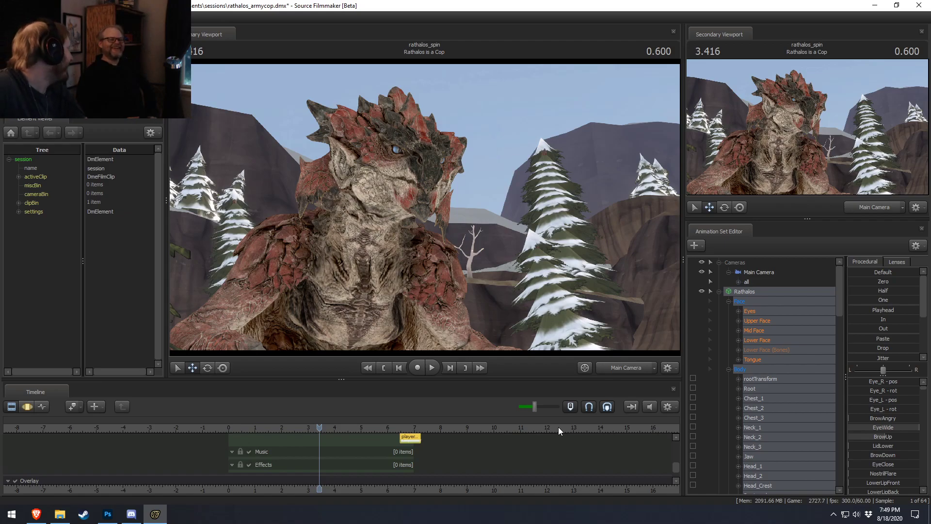
- Scrub the "Rathalos is a Cop" shot between about 4.9 and 6.1 seconds and replay the sequence from its beginning
{"action": "mouse_move", "coordinate": [374, 428]}
{"action": "left_mouse_down"}
{"action": "mouse_move", "coordinate": [386, 428]}
{"action": "mouse_move", "coordinate": [359, 428]}
{"action": "left_mouse_up"}
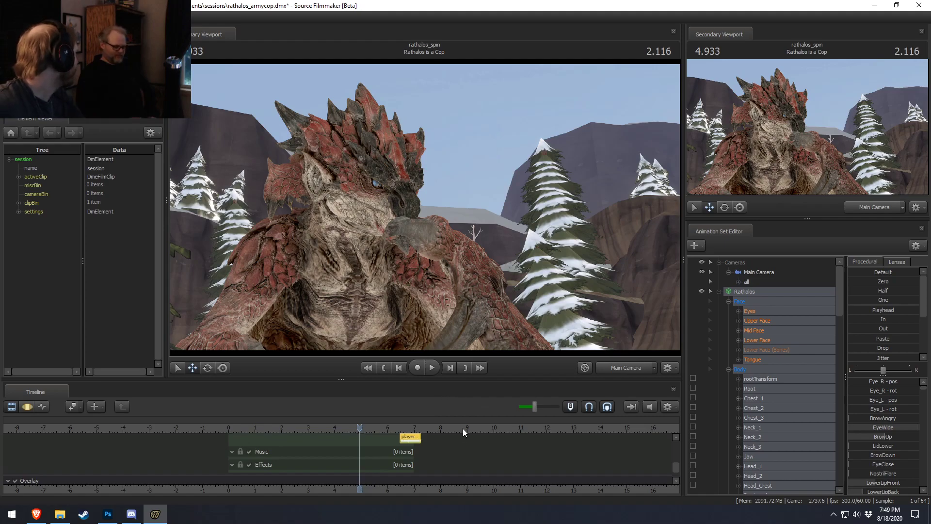
{"action": "left_click_drag", "start_coordinate": [359, 428], "coordinate": [366, 426]}
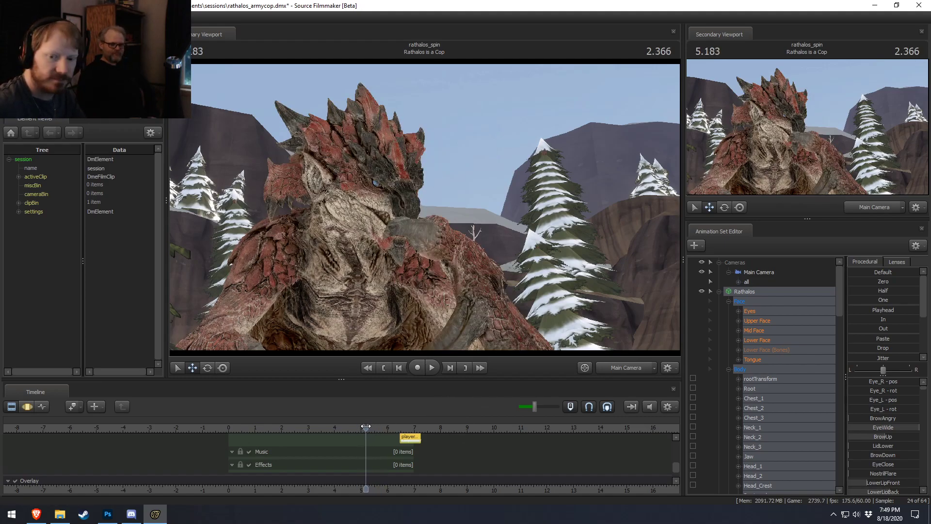
{"action": "key", "text": "space"}
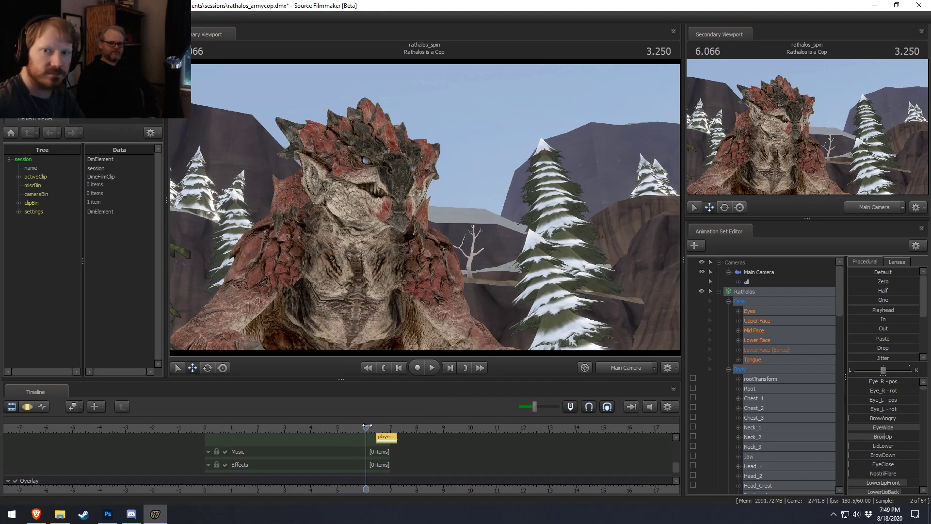
{"action": "left_click_drag", "start_coordinate": [342, 427], "coordinate": [336, 427]}
{"action": "key", "text": "space"}
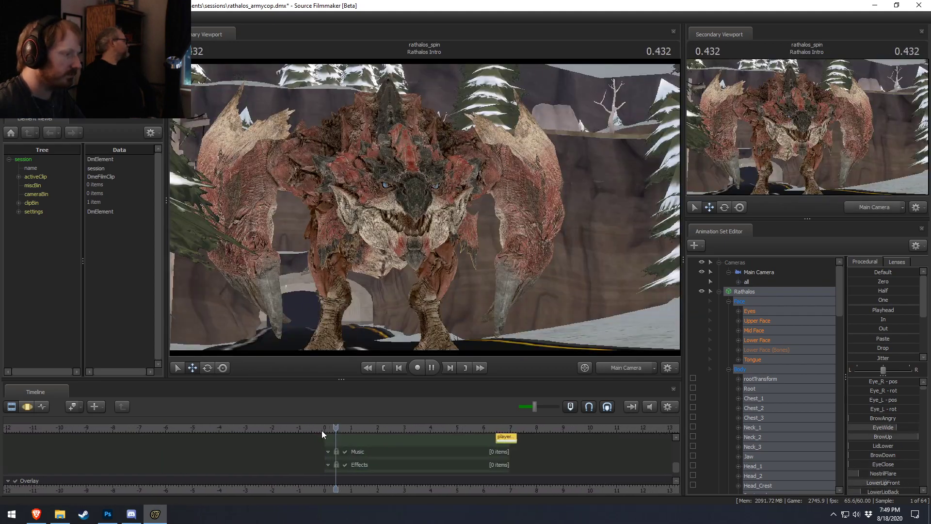
- Play the sequence from the Rathalos Intro shot into the Army Intro shot to review the timing
{"action": "left_click_drag", "start_coordinate": [338, 427], "coordinate": [475, 428]}
{"action": "key", "text": "space"}
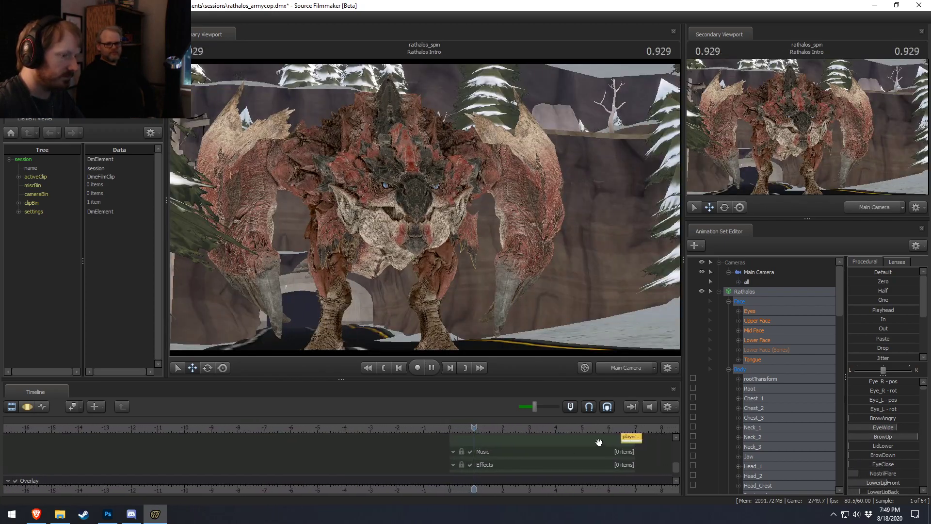
{"action": "key", "text": "space"}
{"action": "key", "text": "space"}
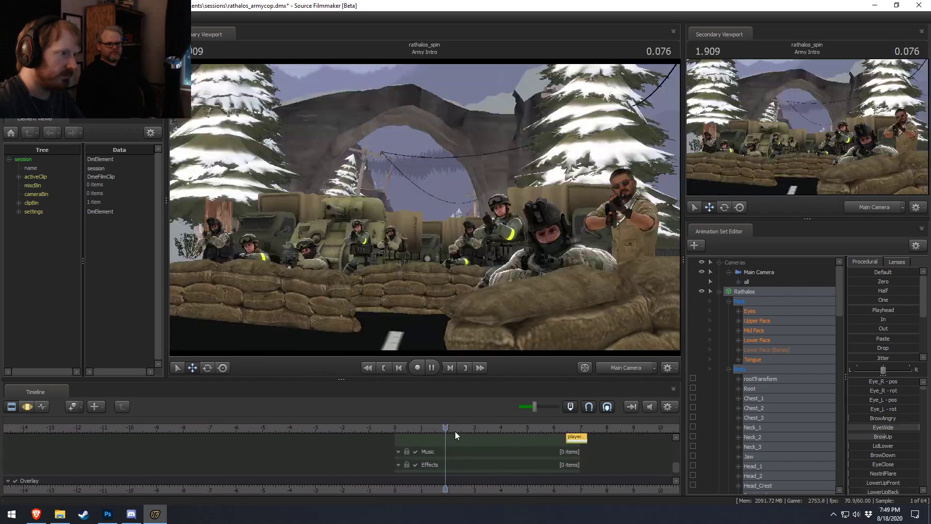
{"action": "key", "text": "space"}
{"action": "key", "text": "F2"}
{"action": "key", "text": "F1"}
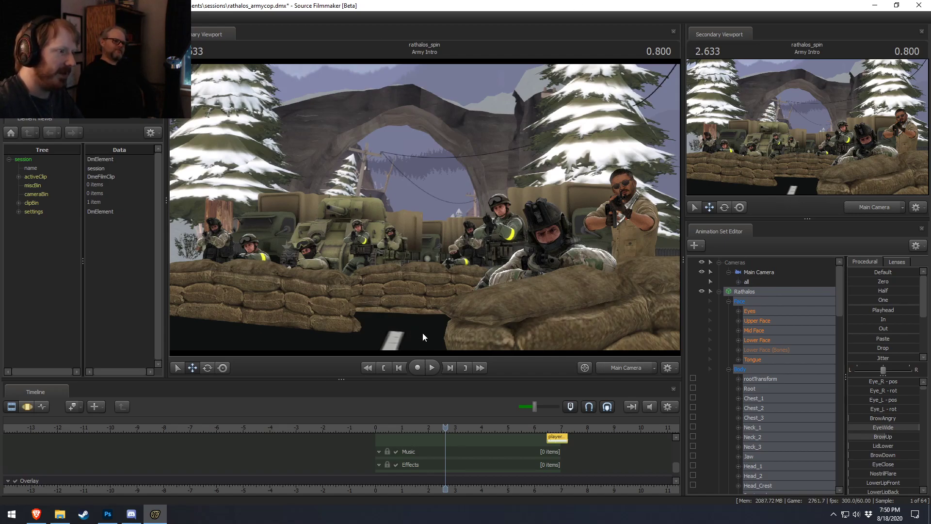
- Scrub back to the start of the Army Intro shot and check the "Rathalos is a Cop" shot at about 6.2 seconds
{"action": "scroll", "coordinate": [497, 428], "scroll_direction": "down", "scroll_amount": 2}
{"action": "left_click", "coordinate": [492, 428]}
{"action": "left_click_drag", "start_coordinate": [493, 428], "coordinate": [432, 430]}
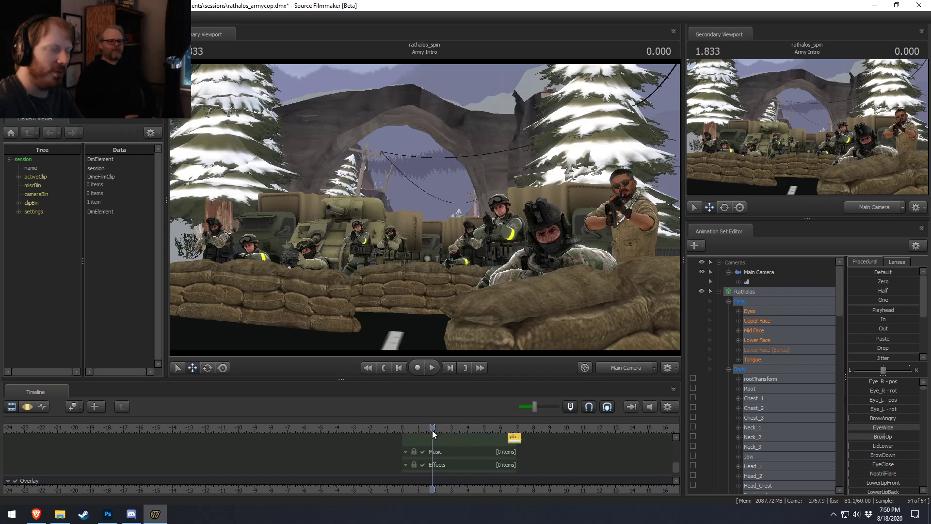
{"action": "scroll", "coordinate": [503, 461], "scroll_direction": "up", "scroll_amount": 3}
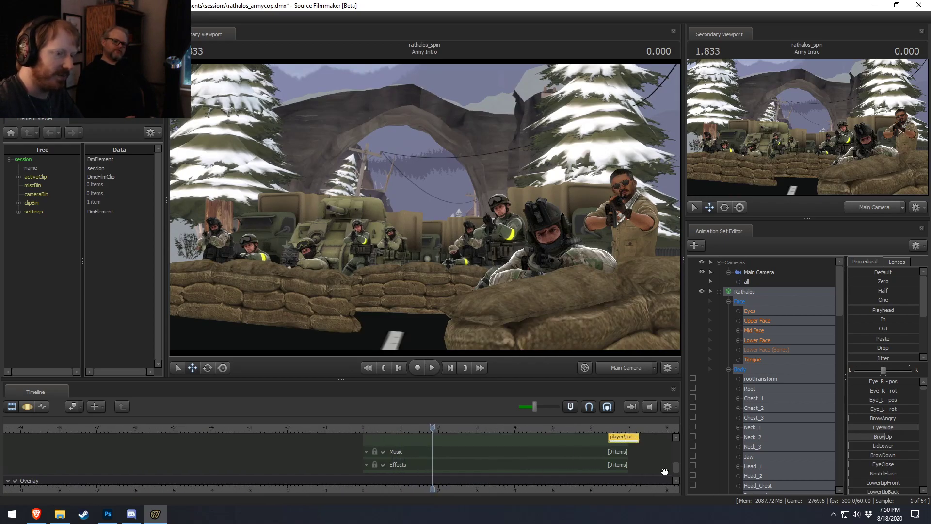
{"action": "left_click_drag", "start_coordinate": [676, 469], "coordinate": [675, 455]}
{"action": "left_click", "coordinate": [598, 429]}
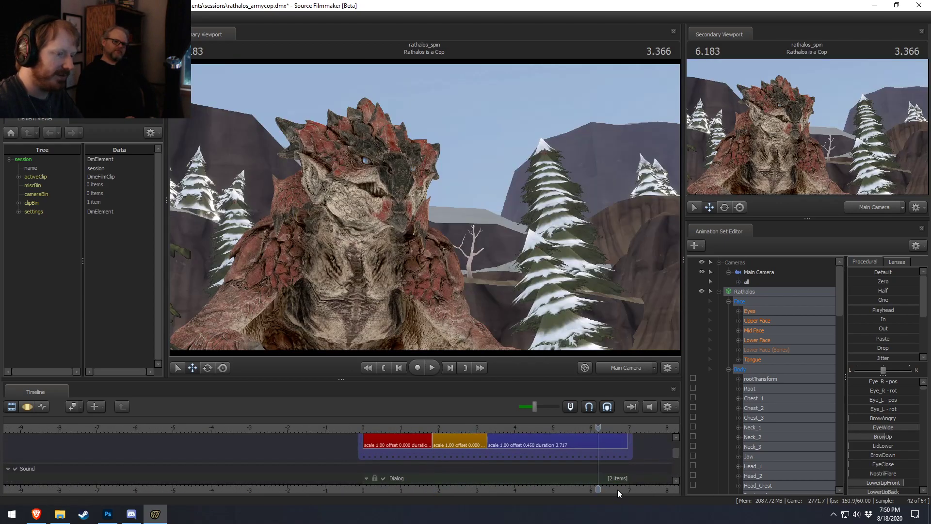
- Play the sequence from the Rathalos Intro shot, and check the ending at about 7 seconds
{"action": "key", "text": "space"}
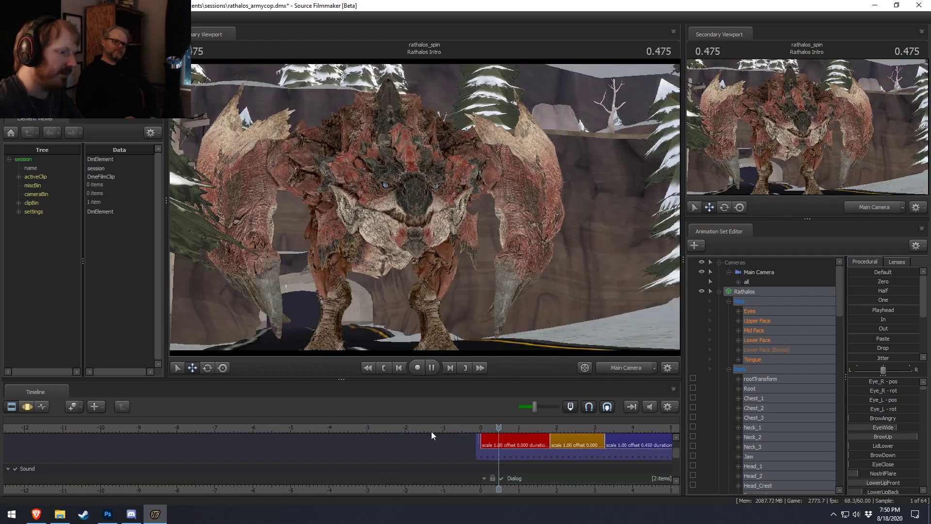
{"action": "key", "text": "space"}
{"action": "middle_click_drag", "start_coordinate": [615, 481], "coordinate": [208, 479]}
{"action": "left_click", "coordinate": [290, 426]}
{"action": "key", "text": "space"}
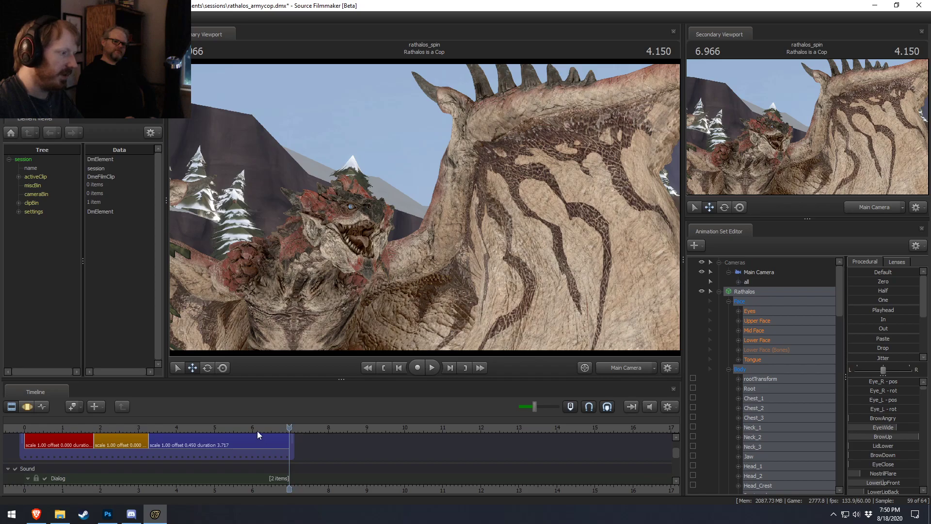
- Place the playhead near the start of the "Rathalos is a Cop" shot at 3.366 seconds and switch to the live game
{"action": "left_click", "coordinate": [243, 428]}
{"action": "middle_click_drag", "start_coordinate": [315, 491], "coordinate": [639, 470]}
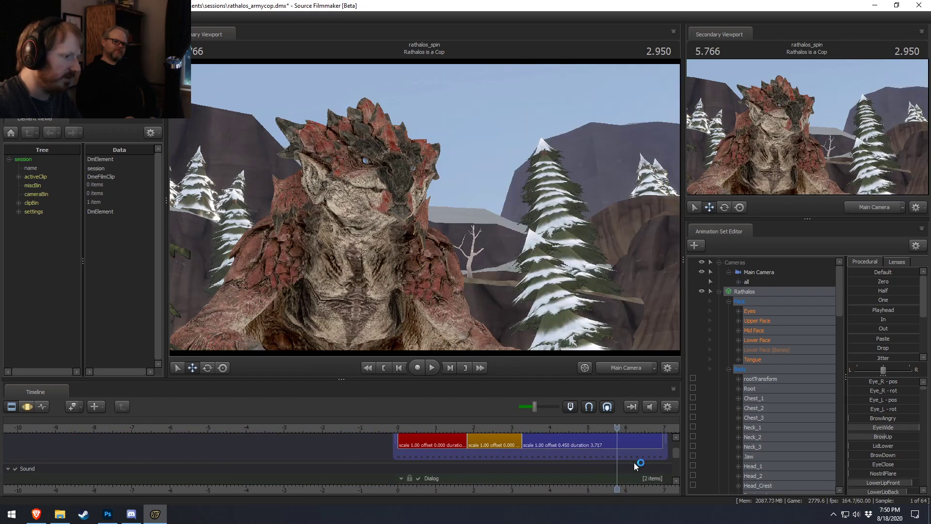
{"action": "left_click", "coordinate": [528, 430]}
{"action": "middle_click_drag", "start_coordinate": [566, 478], "coordinate": [490, 477]}
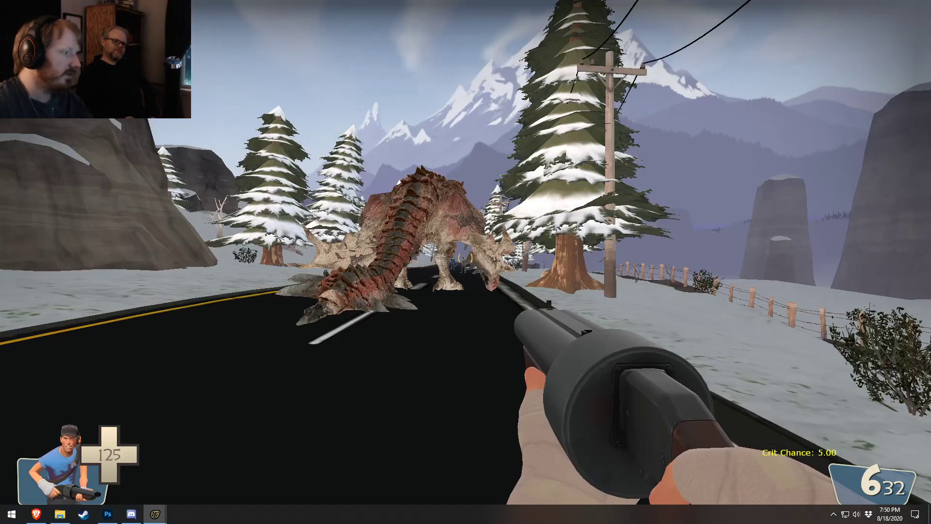
- Choose the BLU team and change the player's class to Heavy
{"action": "key", "text": "comma"}
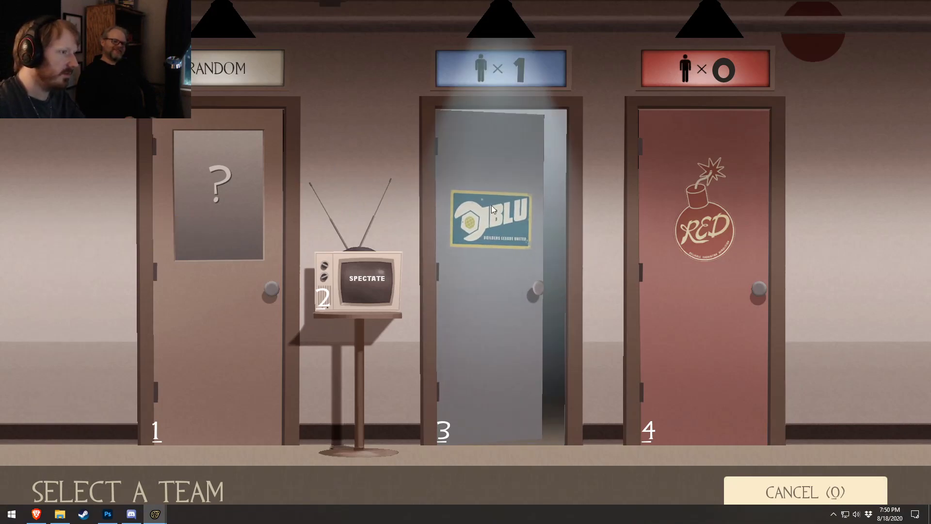
{"action": "left_click", "coordinate": [560, 197]}
{"action": "key", "text": "comma"}
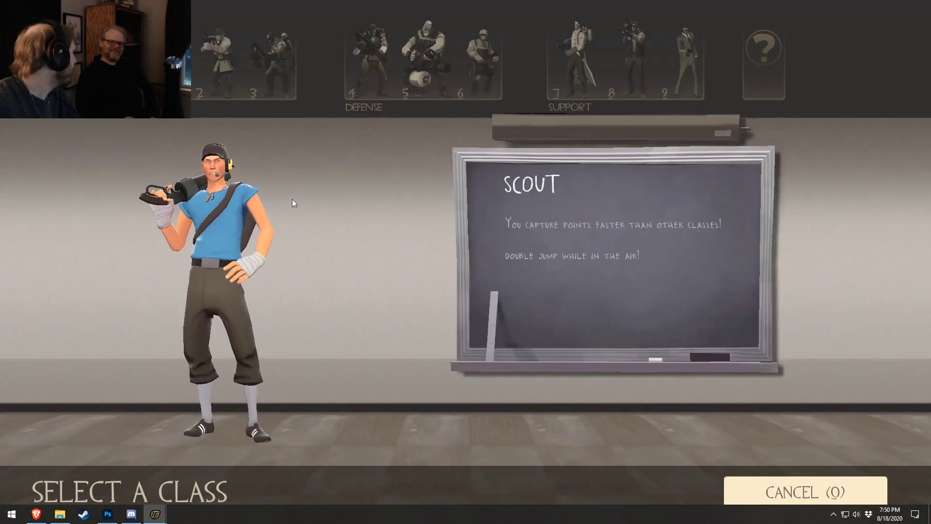
{"action": "left_click", "coordinate": [416, 69]}
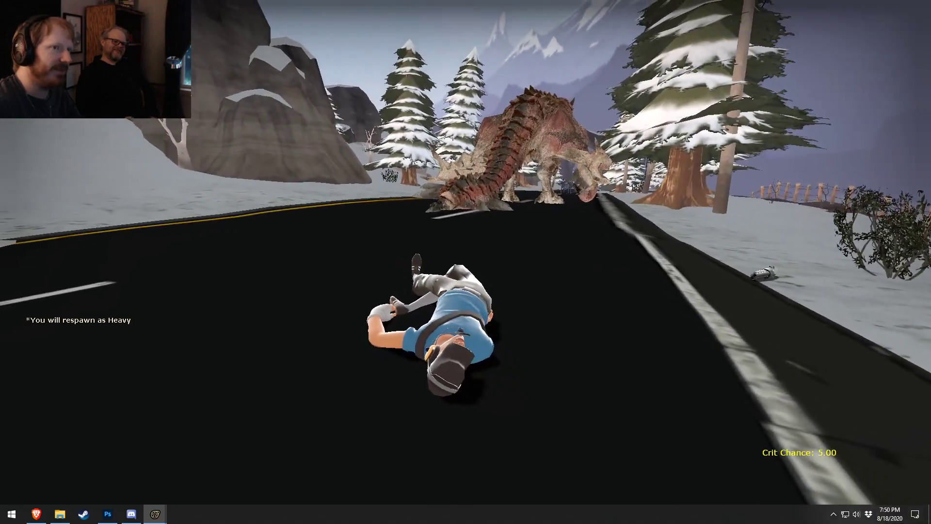
- Walk the Heavy along the road past Rathalos and the other players, and turn him back to face Rathalos
{"action": "key", "text": "w"}
{"action": "key", "text": "1"}
{"action": "key", "text": "2"}
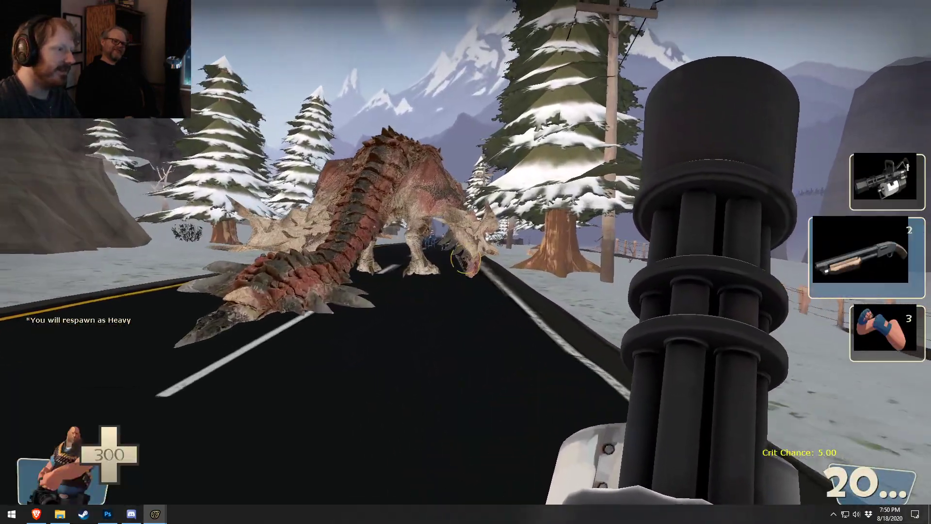
{"action": "key", "text": "3"}
{"action": "key", "text": "w"}
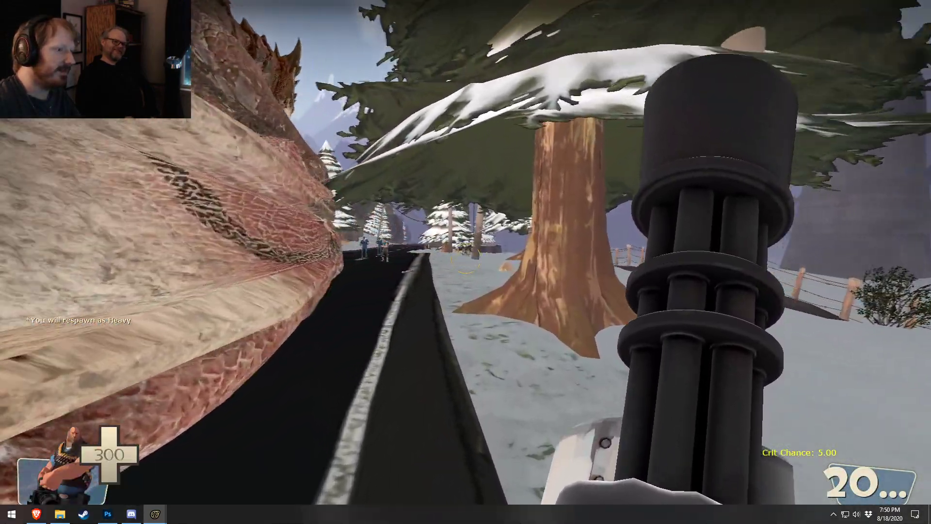
{"action": "key", "text": "w"}
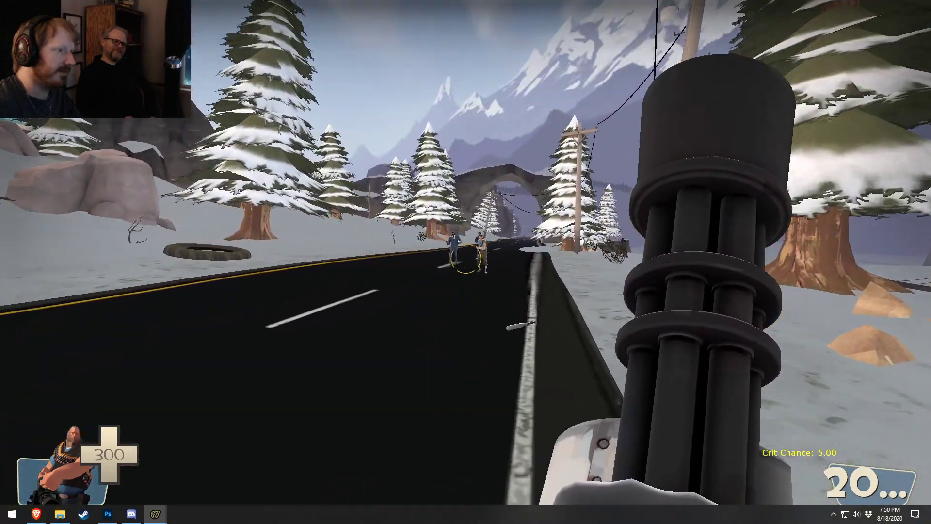
{"action": "key", "text": "w"}
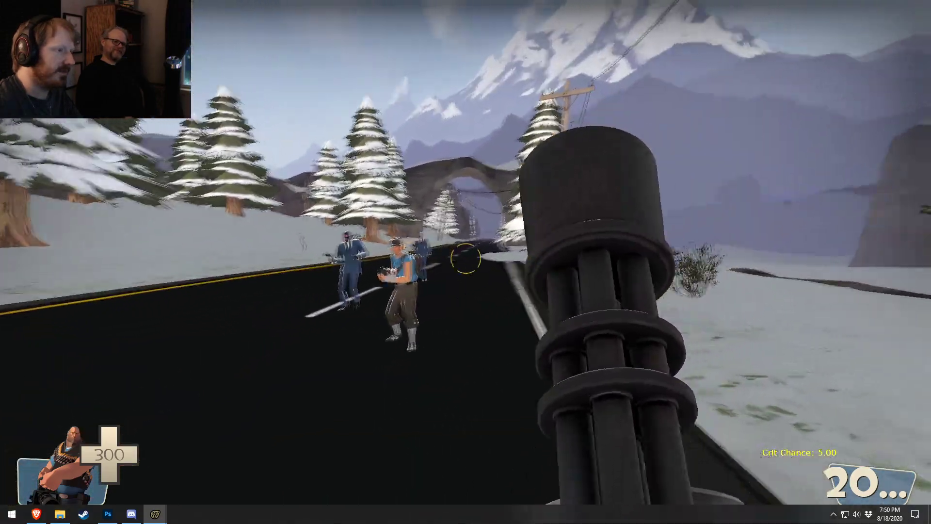
{"action": "key", "text": "w"}
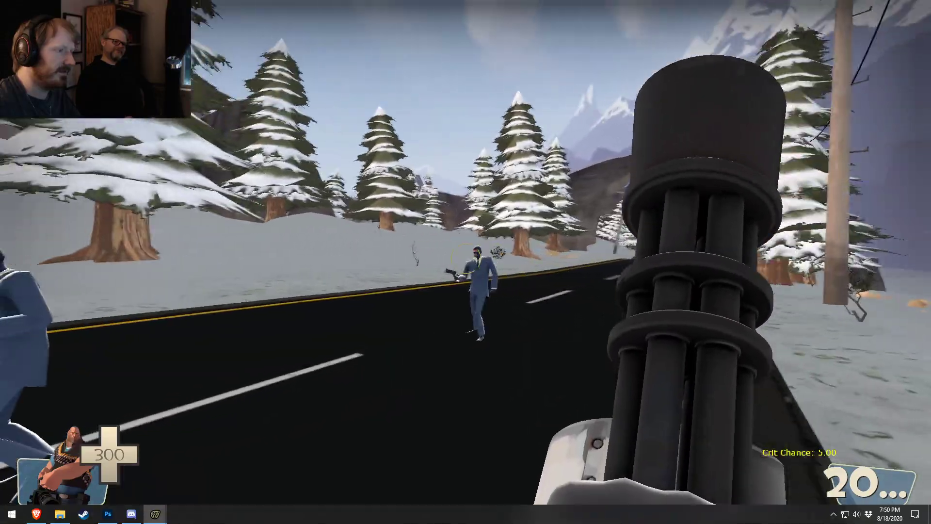
{"action": "key", "text": "w"}
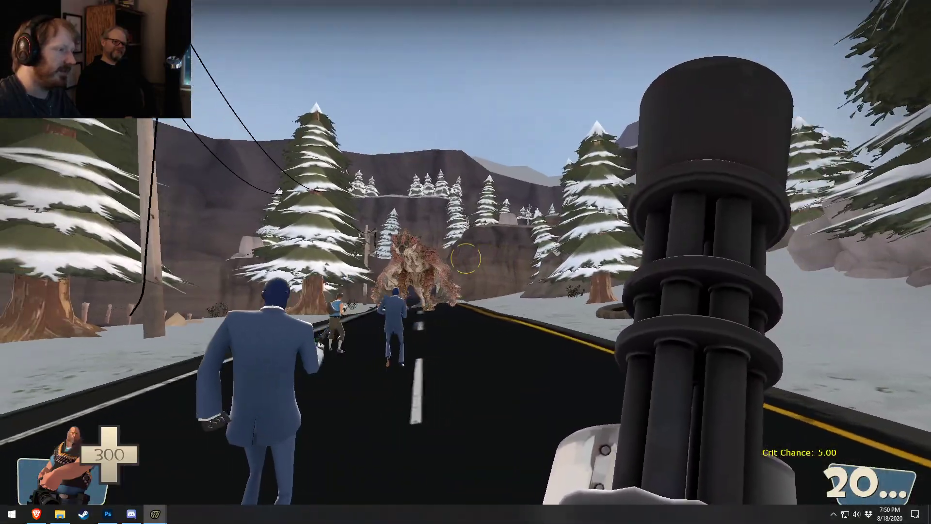
{"action": "key", "text": "w"}
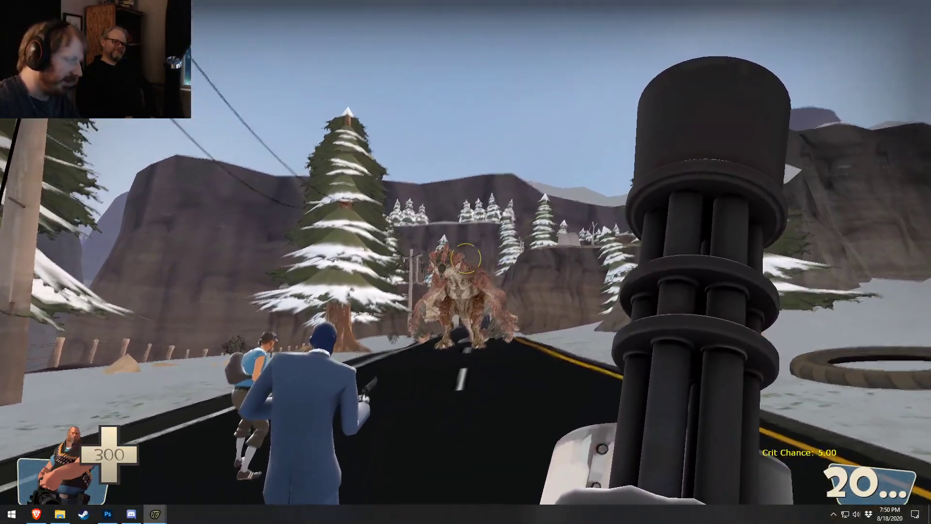
{"action": "key", "text": "w"}
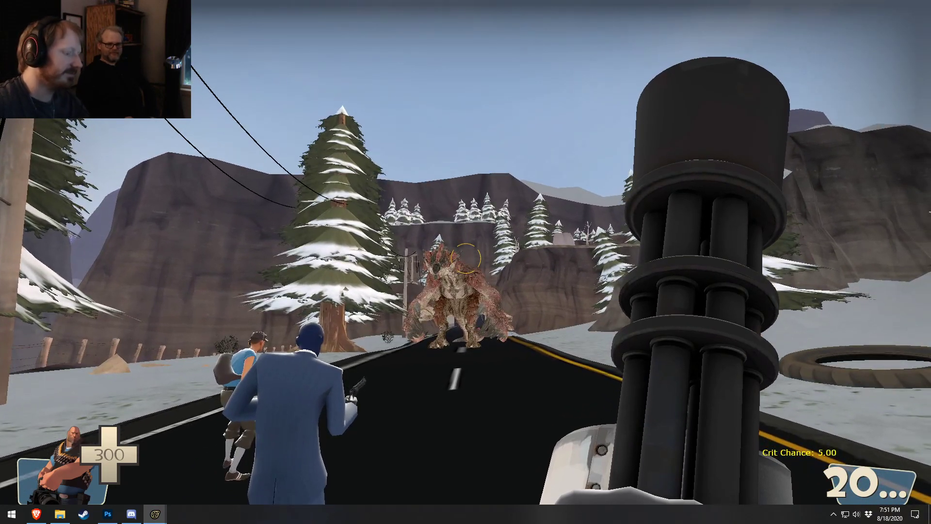
- Record the Heavy firing his minigun toward Rathalos into the "Rathalos is a Cop" shot, using the third-person camera option
{"action": "key", "text": "Escape"}
{"action": "left_click", "coordinate": [418, 368]}
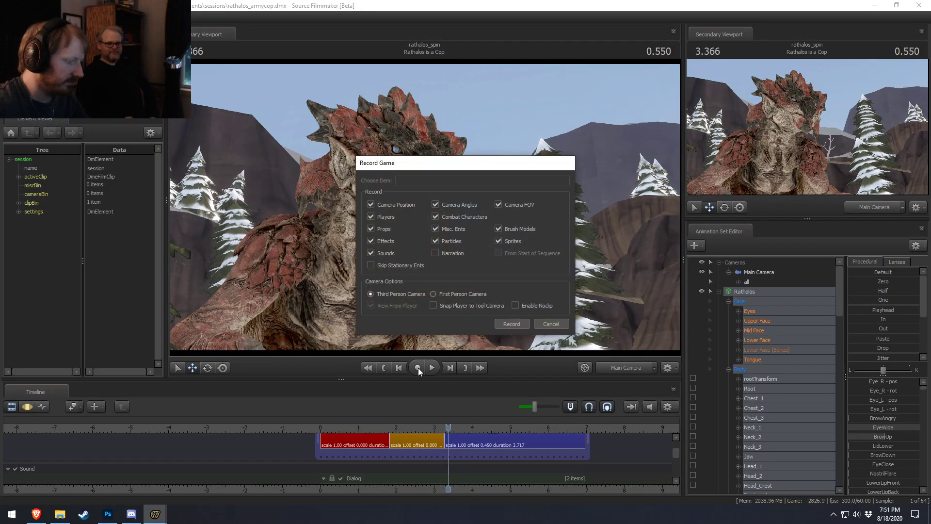
{"action": "left_click", "coordinate": [512, 324]}
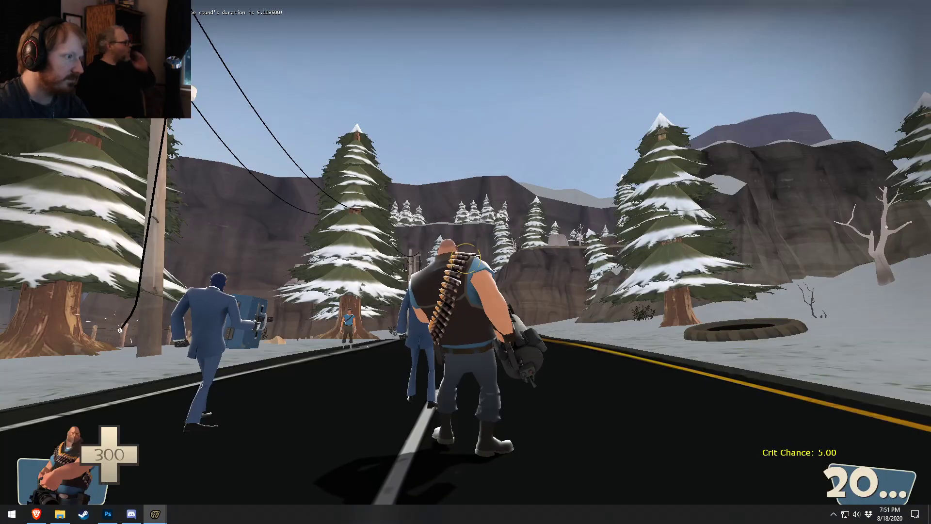
{"action": "key", "text": "a"}
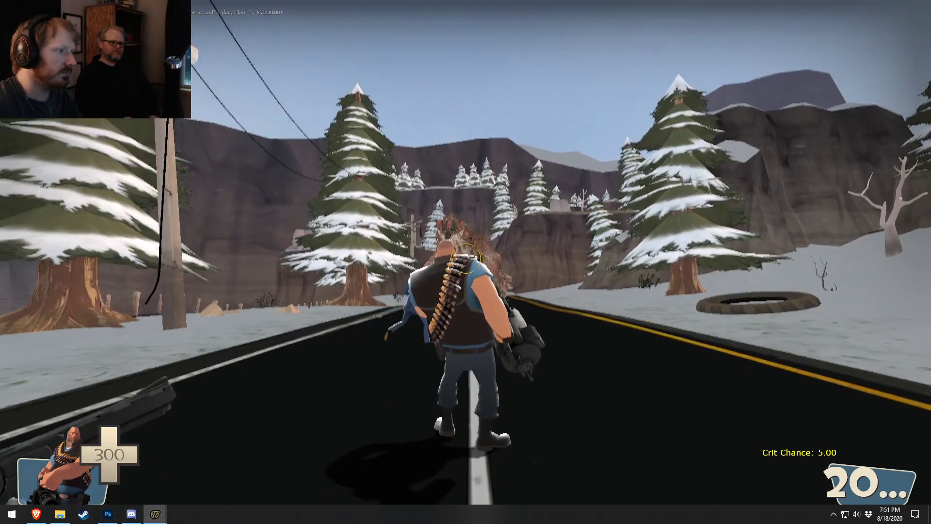
{"action": "key", "text": "d"}
{"action": "key", "text": "Escape"}
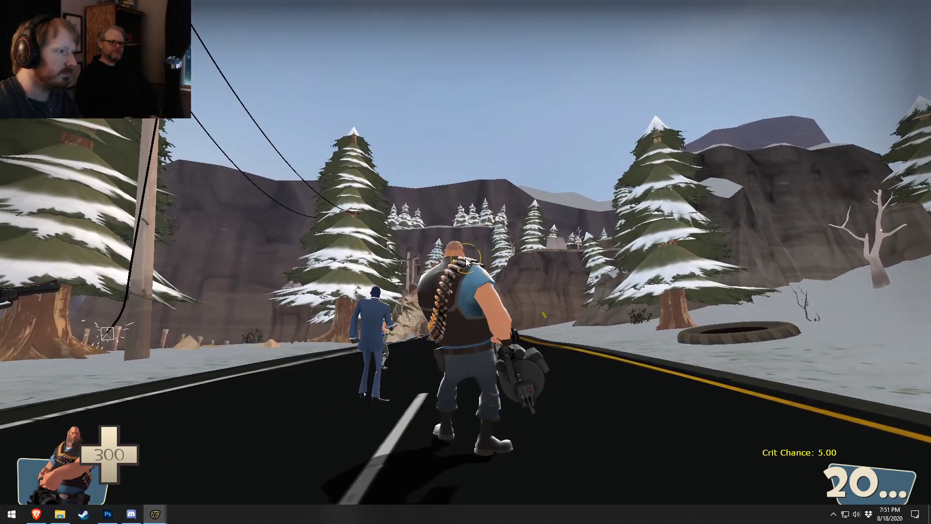
{"action": "left_click", "coordinate": [466, 261]}
{"action": "key", "text": "w"}
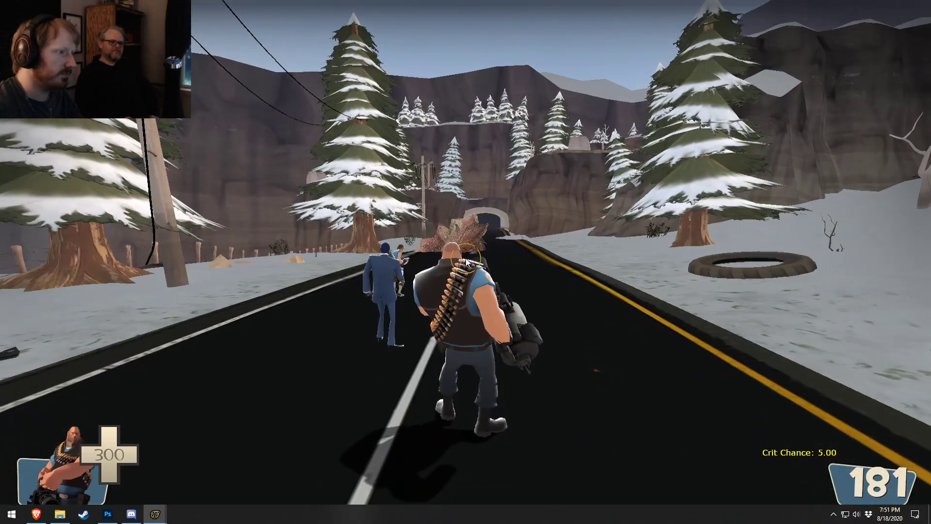
{"action": "key", "text": "Escape"}
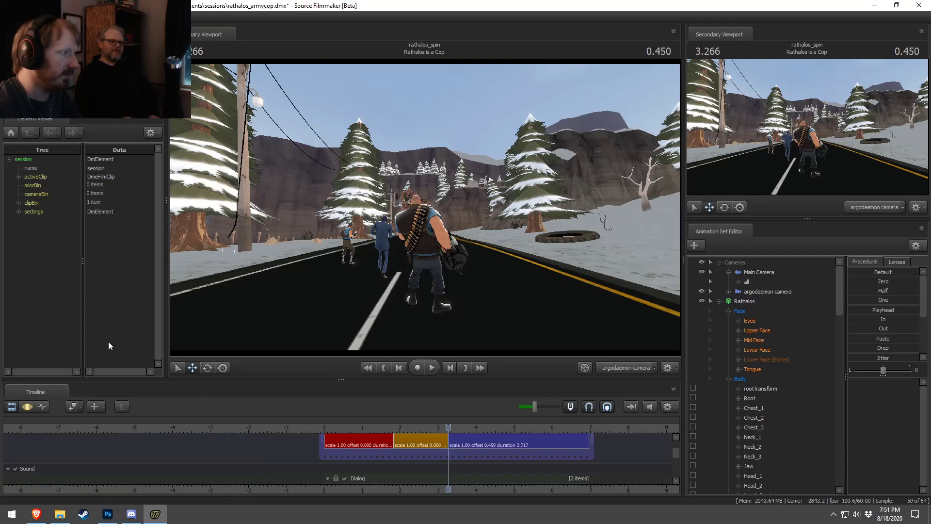
- Switch the "Rathalos is a Cop" shot's view from the recorded camera back to Main Camera
{"action": "left_click_drag", "start_coordinate": [510, 427], "coordinate": [550, 441]}
{"action": "left_click", "coordinate": [624, 367]}
{"action": "left_click", "coordinate": [758, 270]}
- Replay the sequence from the Rathalos Intro shot, checking the end of the last shot at about 7 seconds
{"action": "key", "text": "space"}
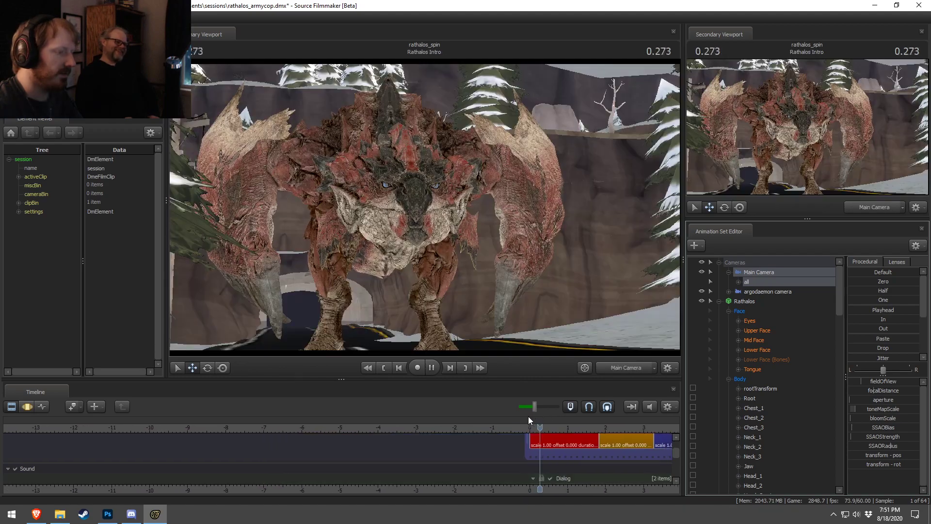
{"action": "key", "text": "space"}
{"action": "middle_click_drag", "start_coordinate": [623, 486], "coordinate": [302, 444]}
{"action": "left_click", "coordinate": [371, 428]}
{"action": "key", "text": "space"}
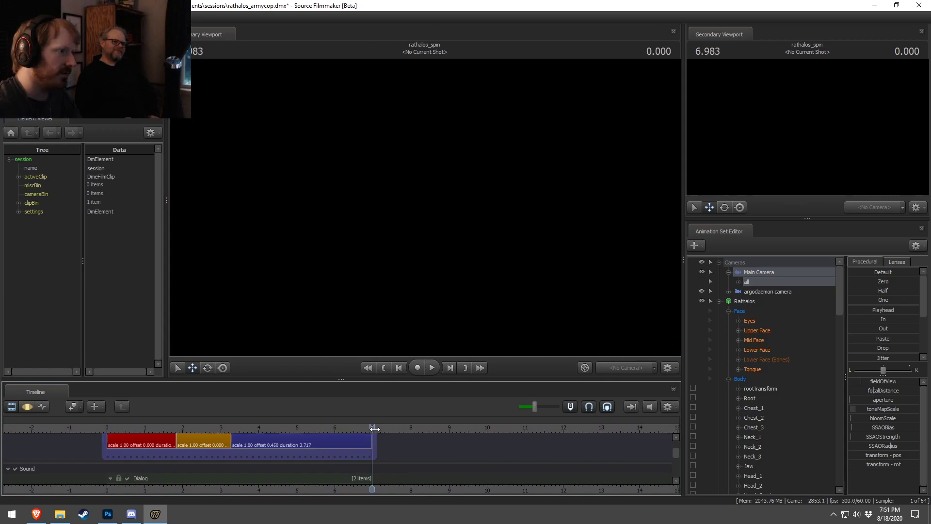
{"action": "key", "text": "space"}
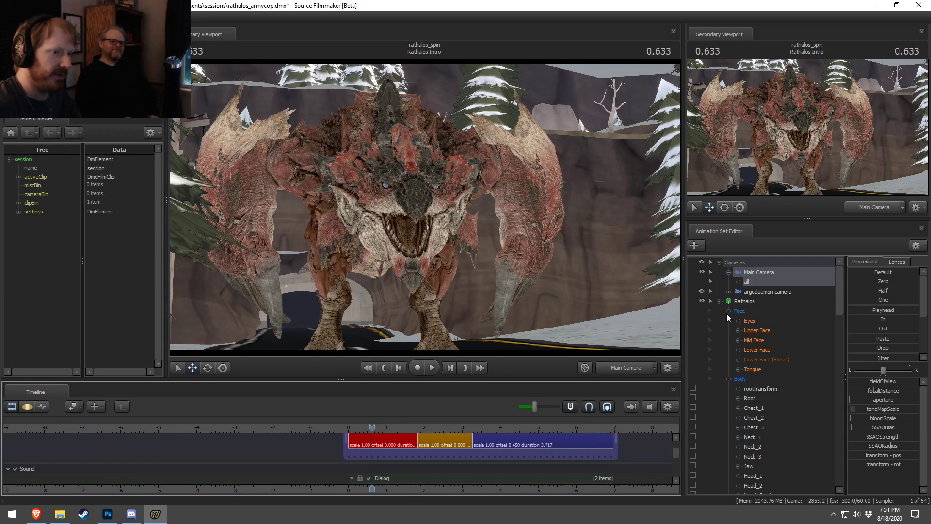
{"action": "key", "text": "F3"}
{"action": "key", "text": "F2"}
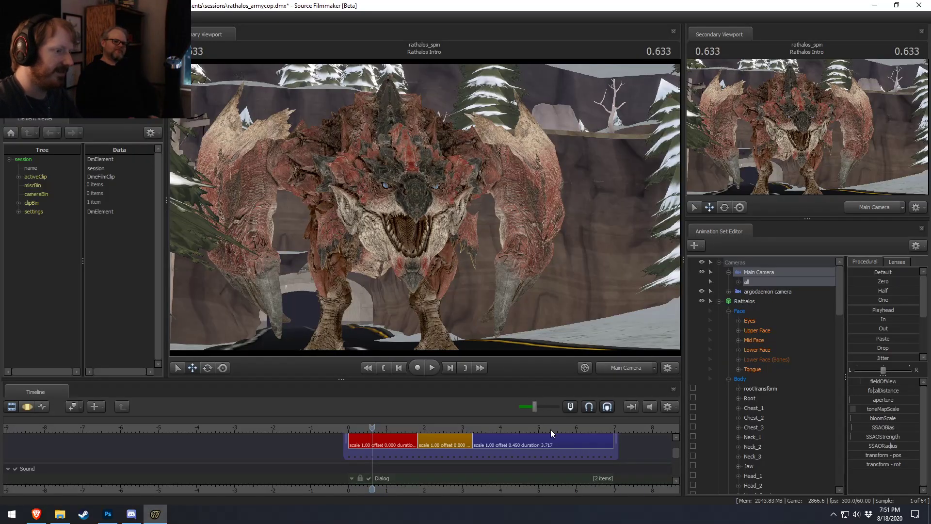
{"action": "left_click", "coordinate": [551, 429]}
{"action": "key", "text": "space"}
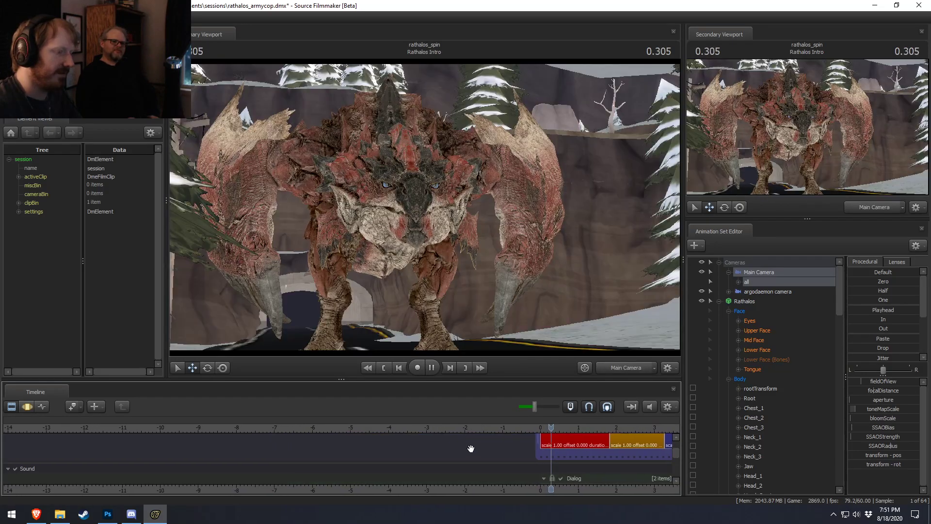
- Look through the active clip's Sound track group and its tracks in the element tree
{"action": "left_click", "coordinate": [18, 176]}
{"action": "left_click", "coordinate": [28, 229]}
{"action": "left_click", "coordinate": [38, 238]}
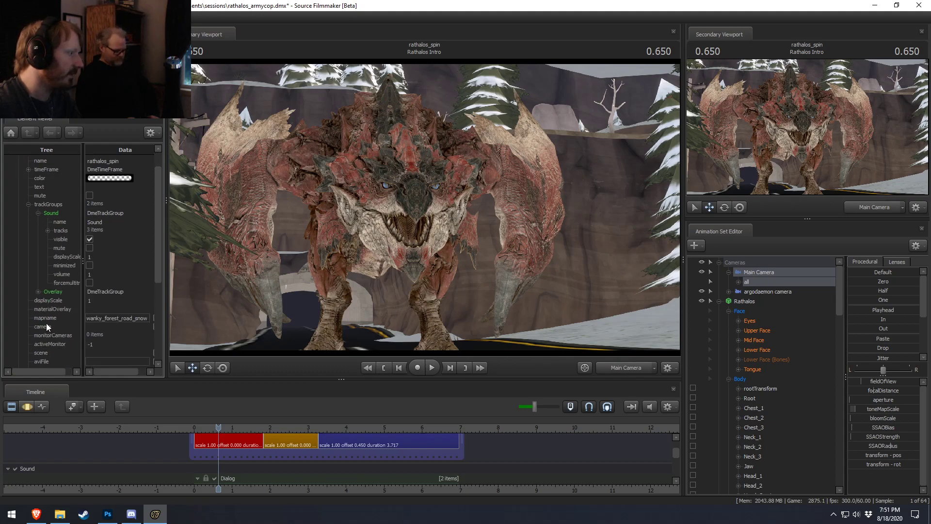
{"action": "scroll", "coordinate": [46, 323], "scroll_direction": "down", "scroll_amount": 2}
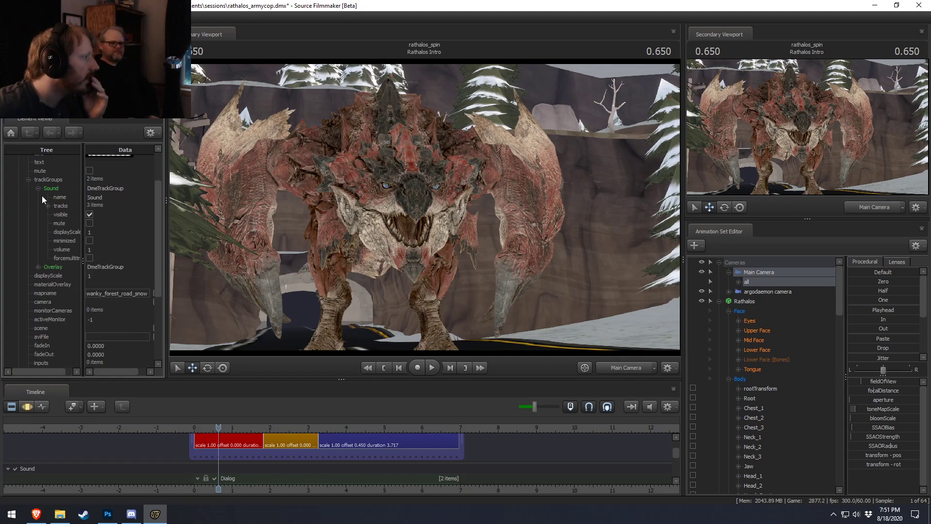
{"action": "left_click", "coordinate": [28, 179]}
{"action": "left_click", "coordinate": [28, 302]}
{"action": "left_click", "coordinate": [38, 250]}
{"action": "left_click", "coordinate": [47, 258]}
{"action": "left_click", "coordinate": [57, 276]}
{"action": "left_click_drag", "start_coordinate": [83, 291], "coordinate": [114, 291]}
{"action": "left_click_drag", "start_coordinate": [71, 373], "coordinate": [81, 372]}
{"action": "scroll", "coordinate": [48, 272], "scroll_direction": "down", "scroll_amount": 3}
{"action": "scroll", "coordinate": [48, 272], "scroll_direction": "down", "scroll_amount": 2}
{"action": "scroll", "coordinate": [46, 284], "scroll_direction": "up", "scroll_amount": 4}
{"action": "scroll", "coordinate": [45, 283], "scroll_direction": "up", "scroll_amount": 3}
{"action": "left_click", "coordinate": [25, 301]}
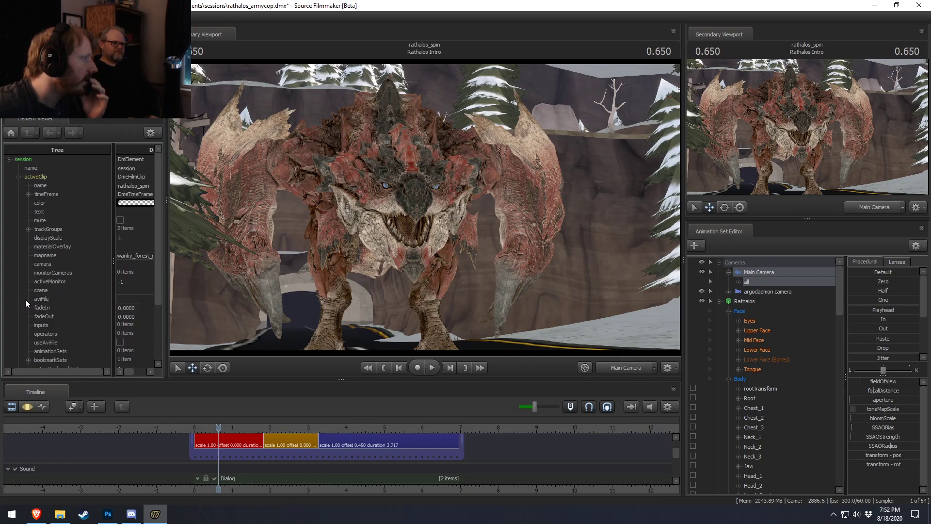
- Expand the rathalos_spin clip in the clip bin down to the list of shots in its Film track
{"action": "left_click", "coordinate": [19, 176]}
{"action": "left_click", "coordinate": [18, 203]}
{"action": "left_click", "coordinate": [28, 212]}
{"action": "scroll", "coordinate": [41, 266], "scroll_direction": "down", "scroll_amount": 3}
{"action": "left_click", "coordinate": [39, 329]}
{"action": "scroll", "coordinate": [43, 311], "scroll_direction": "down", "scroll_amount": 3}
{"action": "left_click", "coordinate": [58, 276]}
{"action": "scroll", "coordinate": [61, 275], "scroll_direction": "down", "scroll_amount": 1}
{"action": "left_click", "coordinate": [68, 269]}
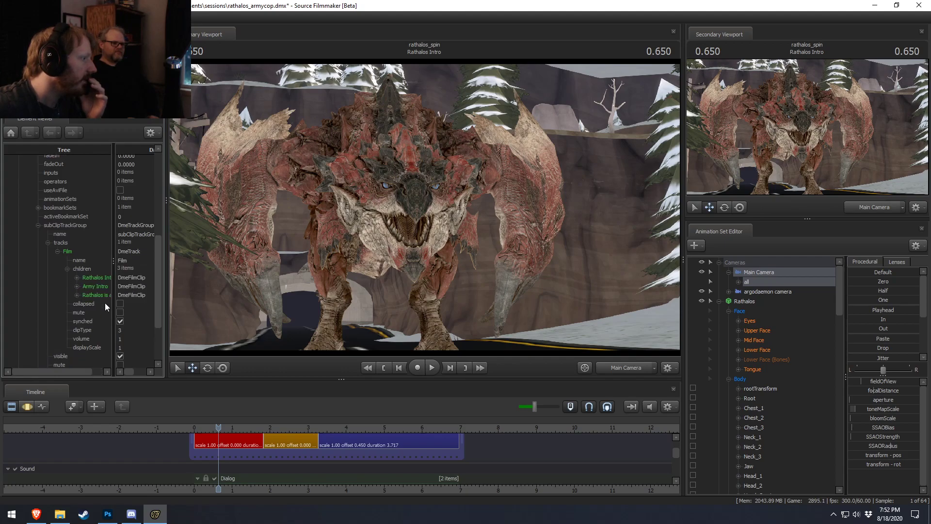
- Open the "Rathalos is a Cop" shot's elements and look at its animation sets
{"action": "left_click", "coordinate": [77, 295]}
{"action": "scroll", "coordinate": [92, 321], "scroll_direction": "down", "scroll_amount": 6}
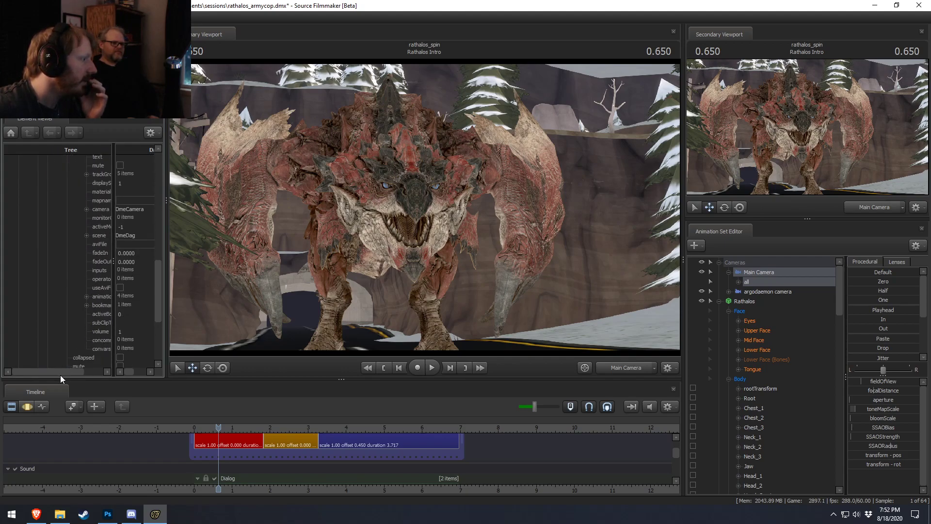
{"action": "left_click_drag", "start_coordinate": [82, 377], "coordinate": [120, 376]}
{"action": "left_click", "coordinate": [61, 295]}
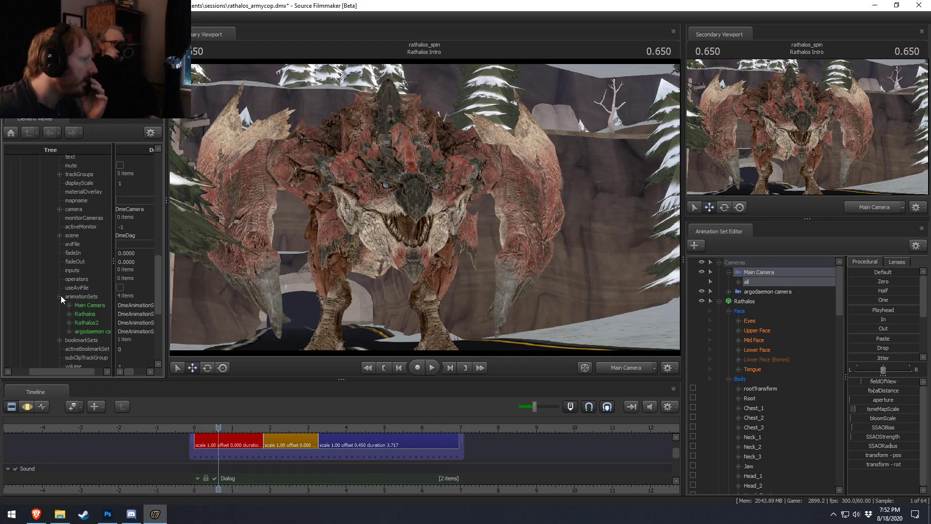
{"action": "scroll", "coordinate": [63, 323], "scroll_direction": "up", "scroll_amount": 1}
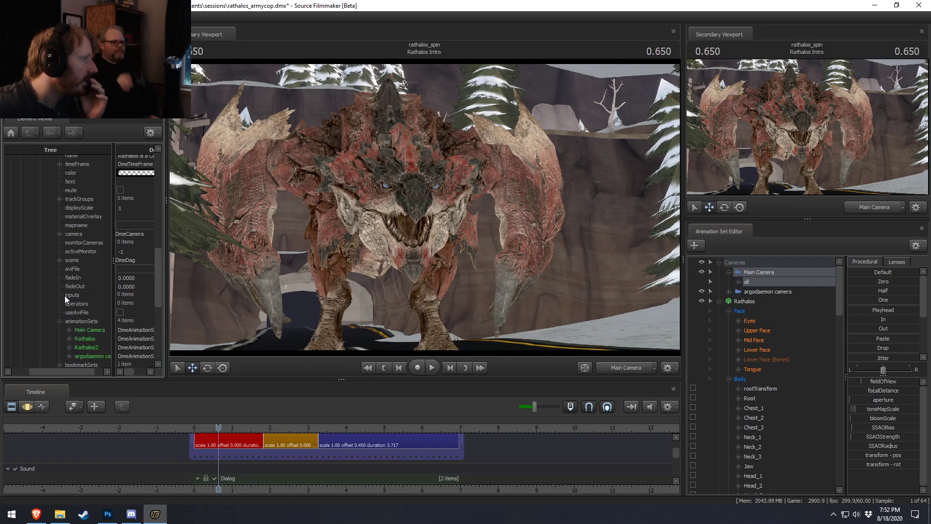
- Expand the "Rathalos is a Cop" shot's track groups to show the tracks of take4
{"action": "left_click", "coordinate": [59, 198]}
{"action": "left_click", "coordinate": [68, 243]}
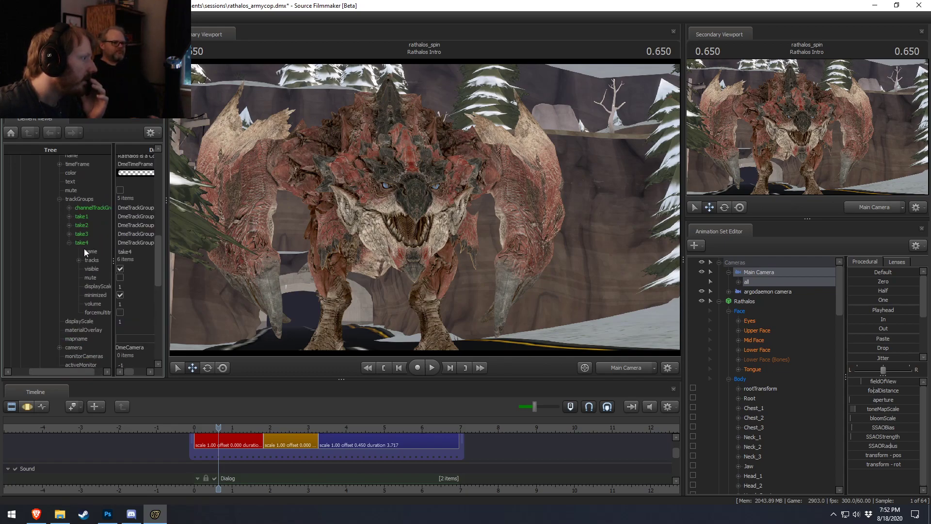
{"action": "scroll", "coordinate": [82, 247], "scroll_direction": "down", "scroll_amount": 3}
{"action": "left_click_drag", "start_coordinate": [63, 371], "coordinate": [72, 371]}
{"action": "left_click", "coordinate": [66, 186]}
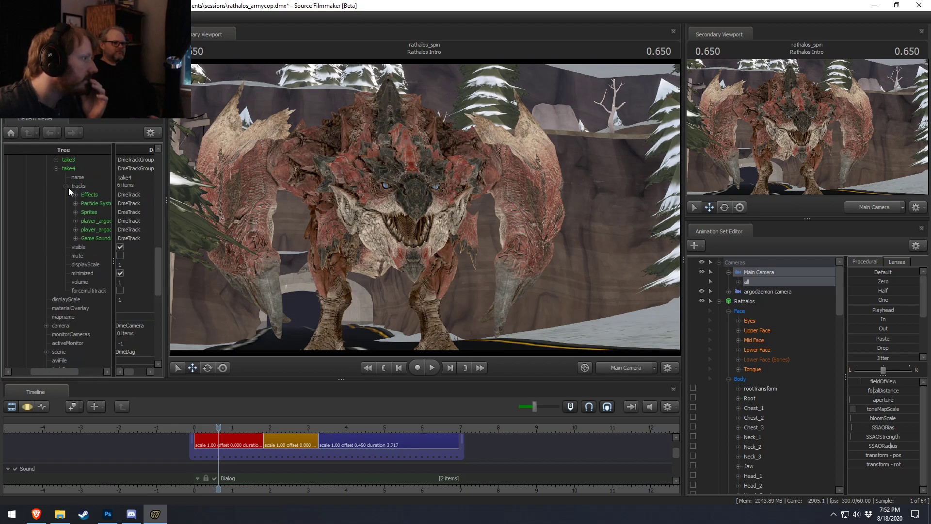
{"action": "left_click", "coordinate": [66, 168]}
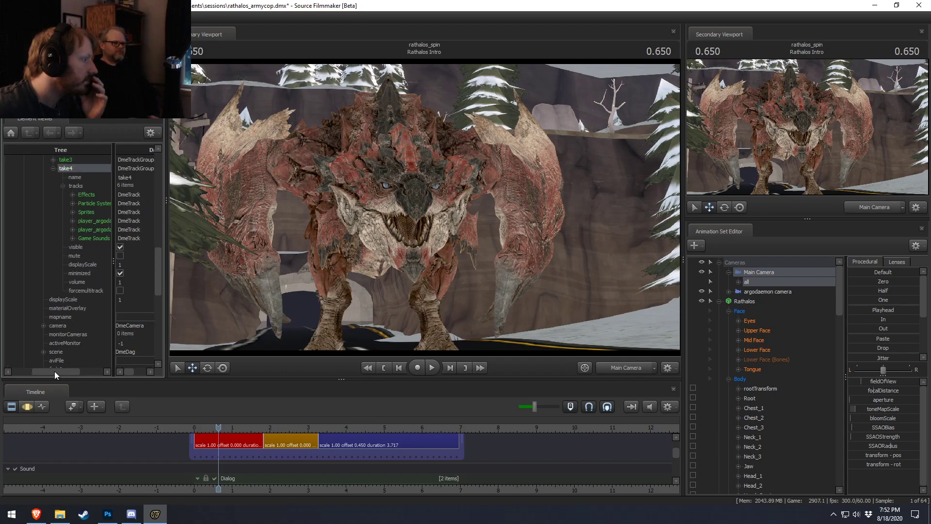
- Delete the minigun wind-up and wind-down sound clips from take4's Game Sounds track
{"action": "left_click_drag", "start_coordinate": [52, 371], "coordinate": [76, 371]}
{"action": "left_click", "coordinate": [23, 238]}
{"action": "left_click", "coordinate": [33, 256]}
{"action": "scroll", "coordinate": [88, 319], "scroll_direction": "down", "scroll_amount": 10}
{"action": "mouse_move", "coordinate": [72, 371]}
{"action": "left_mouse_down"}
{"action": "mouse_move", "coordinate": [90, 377]}
{"action": "mouse_move", "coordinate": [77, 374]}
{"action": "left_mouse_up"}
{"action": "left_click", "coordinate": [69, 177]}
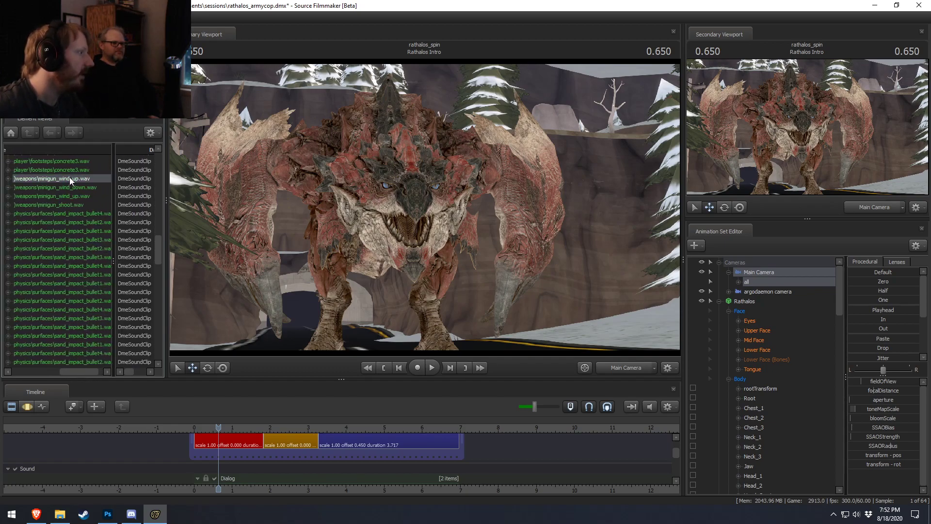
{"action": "key", "text": "Delete"}
{"action": "left_click", "coordinate": [68, 178]}
{"action": "key", "text": "Delete"}
{"action": "left_click", "coordinate": [66, 179]}
{"action": "key", "text": "Delete"}
- Delete all the sand and wood bullet impact sounds from the Game Sounds track, keeping minigun_shoot.wav
{"action": "scroll", "coordinate": [68, 205], "scroll_direction": "up", "scroll_amount": 1}
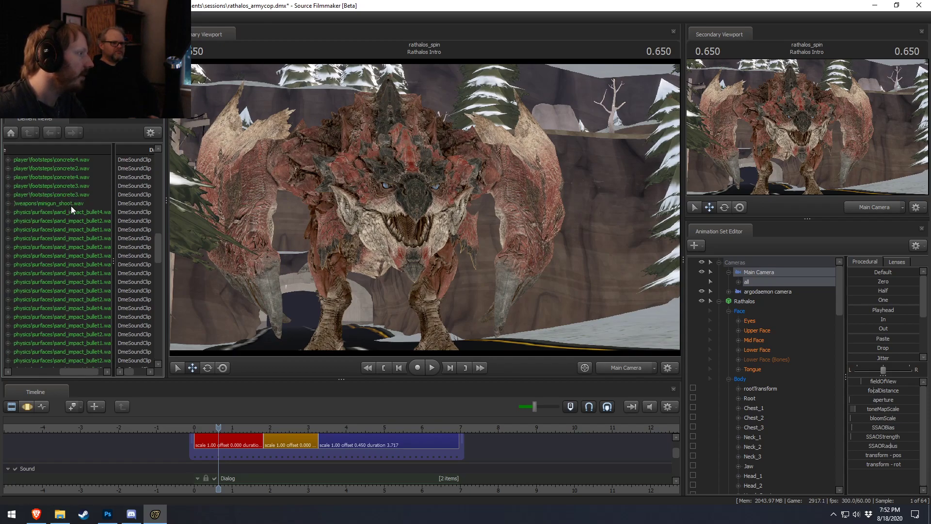
{"action": "scroll", "coordinate": [98, 245], "scroll_direction": "down", "scroll_amount": 2}
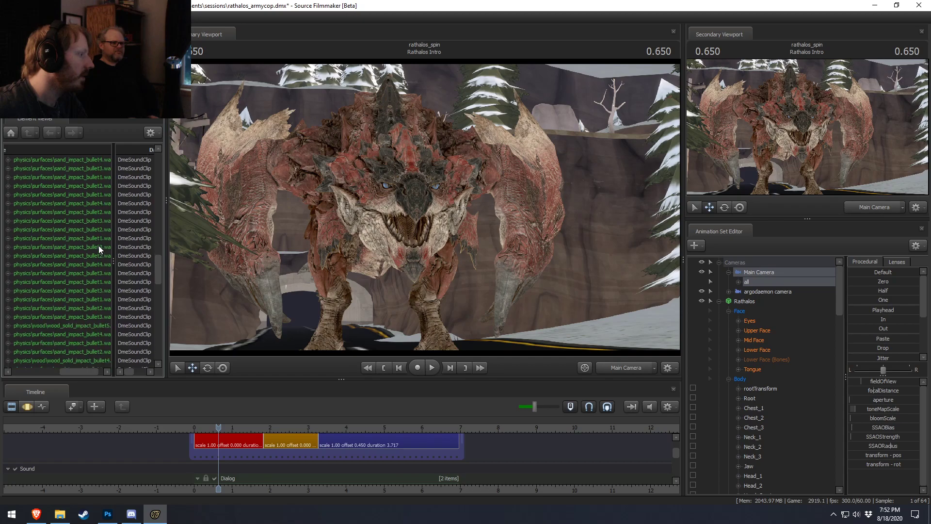
{"action": "scroll", "coordinate": [98, 245], "scroll_direction": "up", "scroll_amount": 2}
{"action": "left_click", "coordinate": [83, 211]}
{"action": "key", "text": "Delete"}
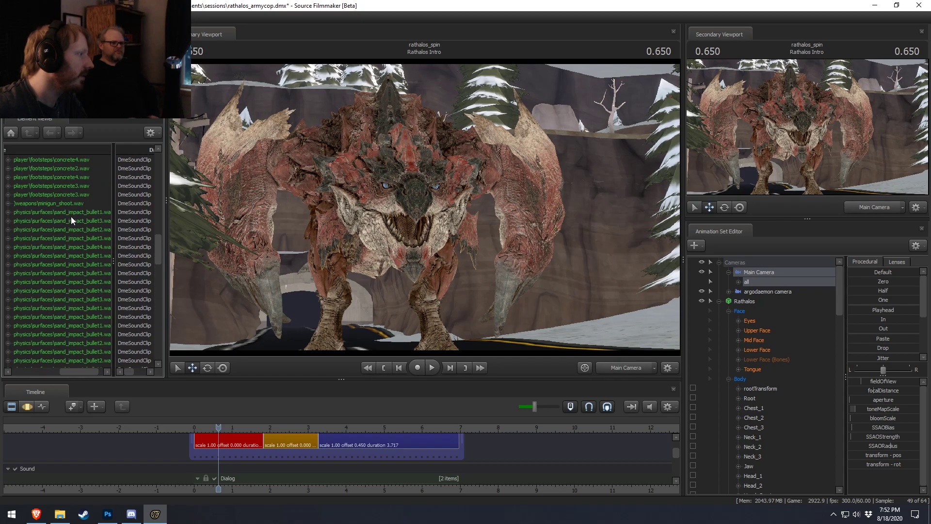
{"action": "left_click", "coordinate": [71, 213]}
{"action": "key", "text": "Delete"}
{"action": "key", "text": "Delete"}
{"action": "left_click", "coordinate": [71, 213]}
{"action": "key", "text": "Delete"}
{"action": "left_click", "coordinate": [70, 213]}
{"action": "key", "text": "Delete"}
{"action": "left_click", "coordinate": [71, 214]}
{"action": "key", "text": "Delete"}
{"action": "left_click", "coordinate": [71, 213]}
{"action": "key", "text": "Delete"}
{"action": "left_click", "coordinate": [71, 213]}
{"action": "key", "text": "Delete"}
{"action": "left_click", "coordinate": [71, 213]}
{"action": "key", "text": "Delete"}
{"action": "left_click", "coordinate": [71, 214]}
{"action": "key", "text": "Delete"}
{"action": "left_click", "coordinate": [71, 213]}
{"action": "key", "text": "Delete"}
{"action": "left_click", "coordinate": [71, 214]}
{"action": "left_click", "coordinate": [71, 214]}
{"action": "key", "text": "Delete"}
{"action": "left_click", "coordinate": [71, 213]}
{"action": "key", "text": "Delete"}
{"action": "left_click", "coordinate": [71, 214]}
{"action": "key", "text": "Delete"}
{"action": "left_click", "coordinate": [70, 213]}
{"action": "key", "text": "Delete"}
{"action": "left_click", "coordinate": [70, 213]}
{"action": "key", "text": "Delete"}
{"action": "key", "text": "Delete"}
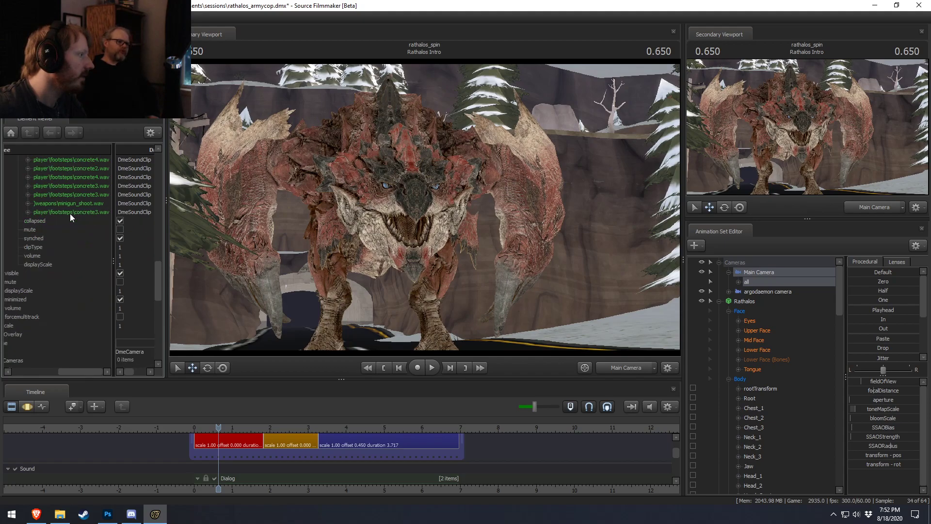
- Switch the "Rathalos is a Cop" shot's view from argodaemon camera to Main Camera while replaying the sequence
{"action": "left_click", "coordinate": [331, 429]}
{"action": "key", "text": "space"}
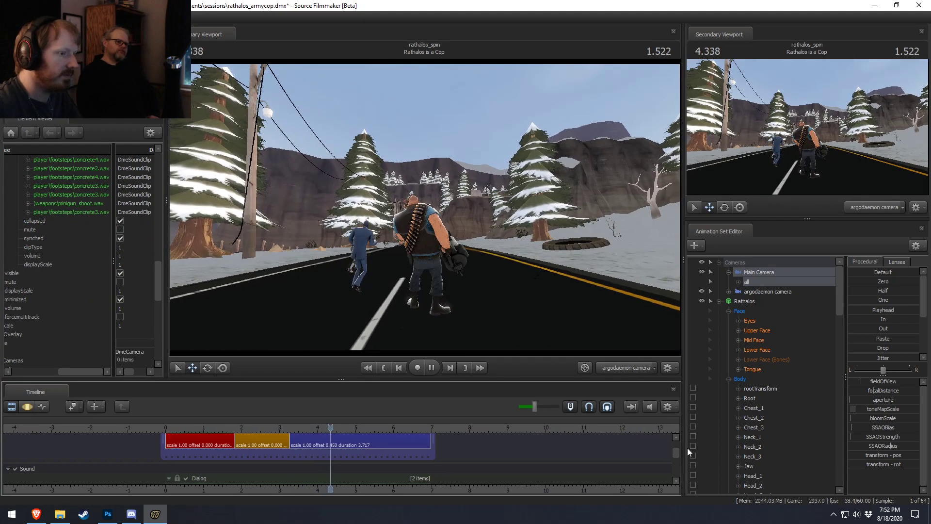
{"action": "left_click_drag", "start_coordinate": [756, 272], "coordinate": [471, 245]}
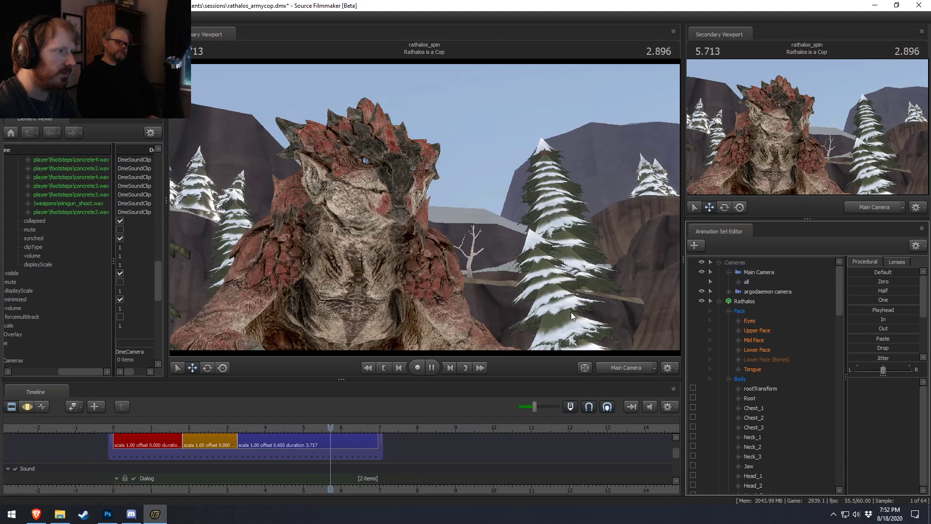
{"action": "key", "text": "space"}
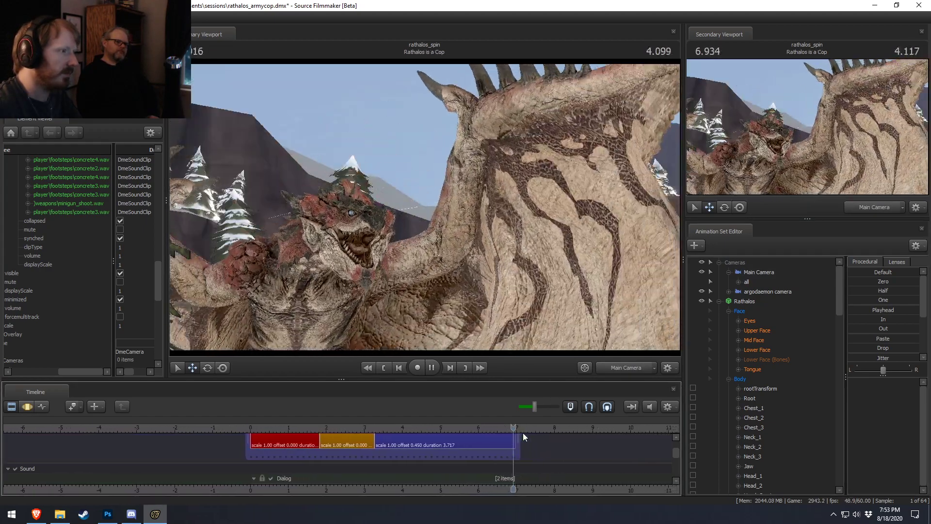
{"action": "key", "text": "space"}
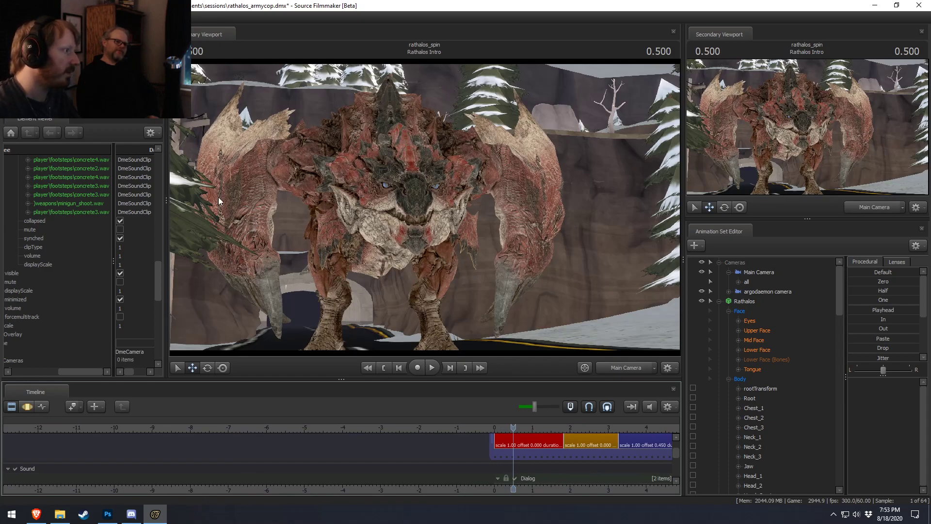
- Expand the minigun_shoot.wav sound clip in the Game Sounds track to view its attributes
{"action": "scroll", "coordinate": [106, 274], "scroll_direction": "up", "scroll_amount": 3}
{"action": "left_click_drag", "start_coordinate": [114, 307], "coordinate": [123, 307]}
{"action": "left_click", "coordinate": [37, 302]}
{"action": "scroll", "coordinate": [103, 322], "scroll_direction": "down", "scroll_amount": 3}
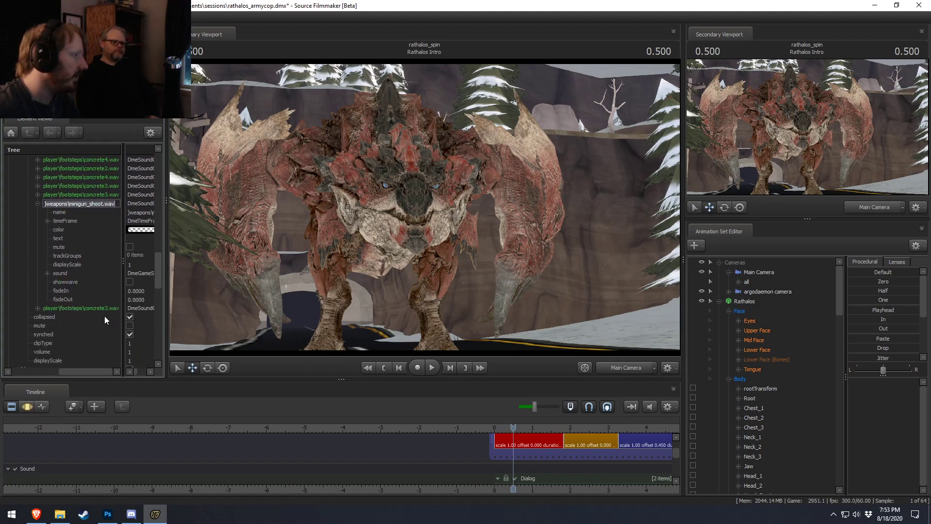
{"action": "scroll", "coordinate": [104, 319], "scroll_direction": "down", "scroll_amount": 1}
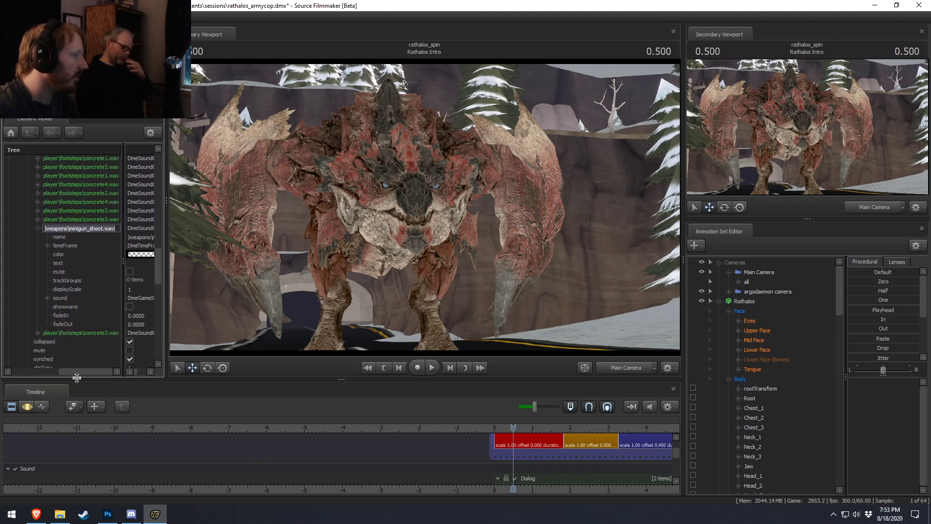
- Delete all the concrete footstep sounds from the Game Sounds track, leaving only minigun_shoot.wav
{"action": "left_click", "coordinate": [79, 333]}
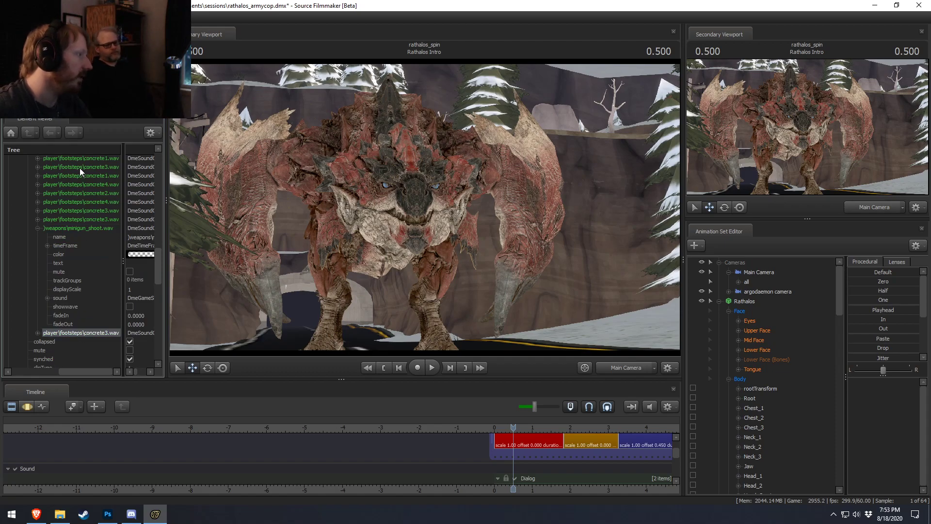
{"action": "key", "text": "Delete"}
{"action": "scroll", "coordinate": [92, 176], "scroll_direction": "up", "scroll_amount": 1}
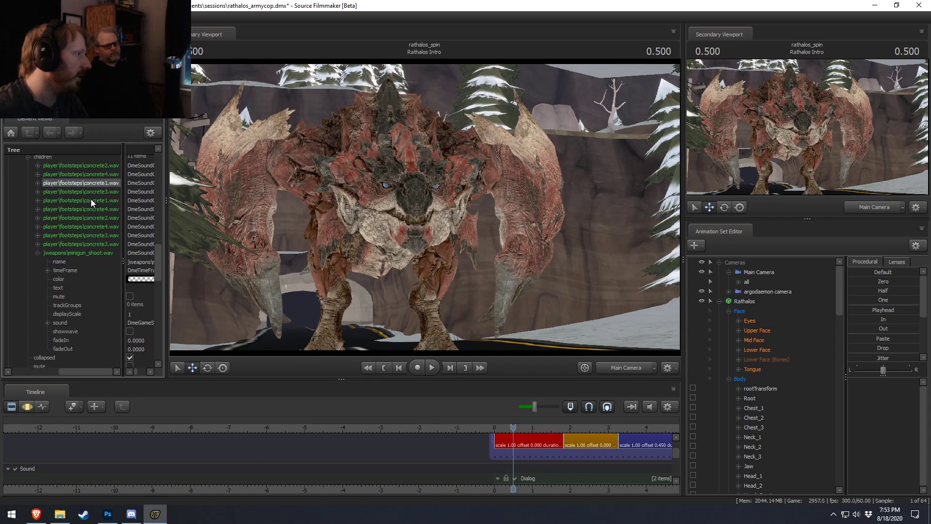
{"action": "left_click", "coordinate": [84, 177]}
{"action": "key", "text": "Delete"}
{"action": "key", "text": "Delete"}
{"action": "key", "text": "Delete"}
{"action": "key", "text": "Delete"}
{"action": "key", "text": "Delete"}
{"action": "key", "text": "Delete"}
{"action": "key", "text": "Delete"}
{"action": "key", "text": "Delete"}
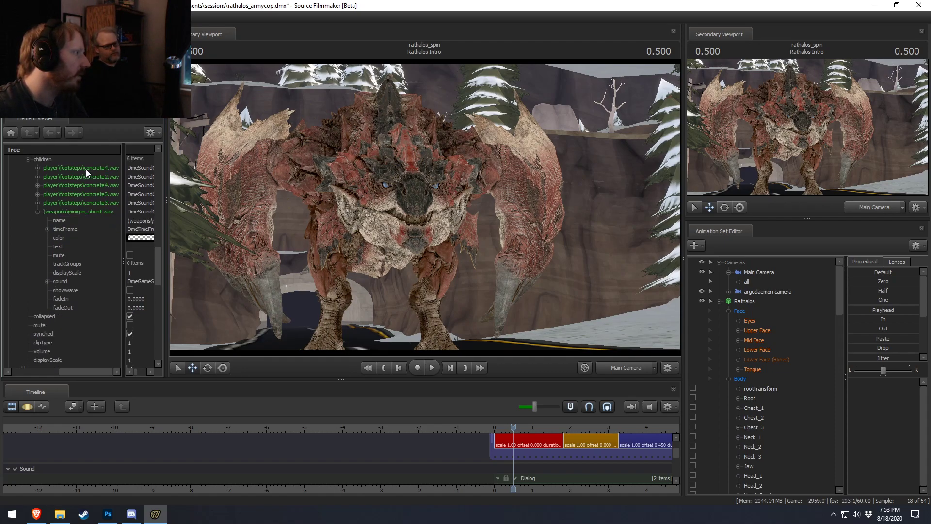
{"action": "left_click", "coordinate": [86, 169]}
{"action": "key", "text": "Delete"}
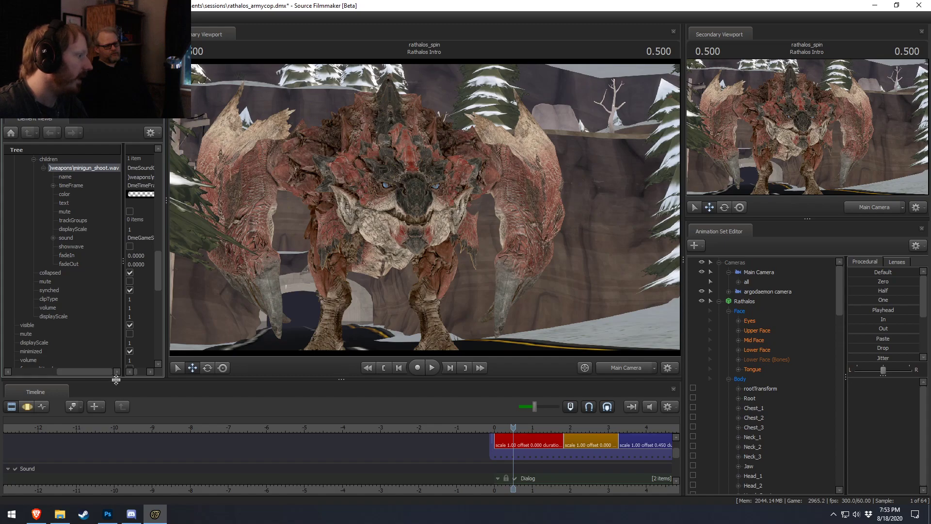
- Widen the element viewer and examine the minigun_shoot.wav clip's time frame and sound attributes
{"action": "left_click_drag", "start_coordinate": [165, 267], "coordinate": [231, 268]}
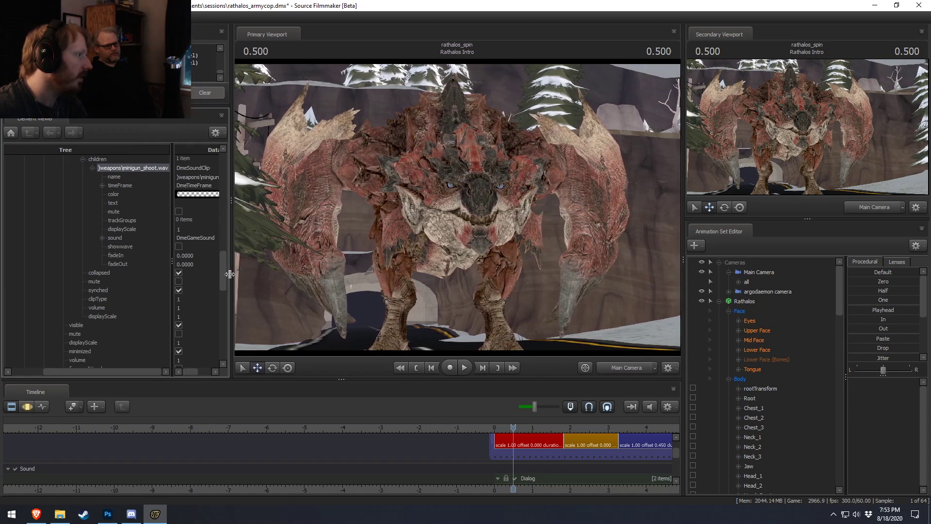
{"action": "left_click_drag", "start_coordinate": [172, 263], "coordinate": [138, 270]}
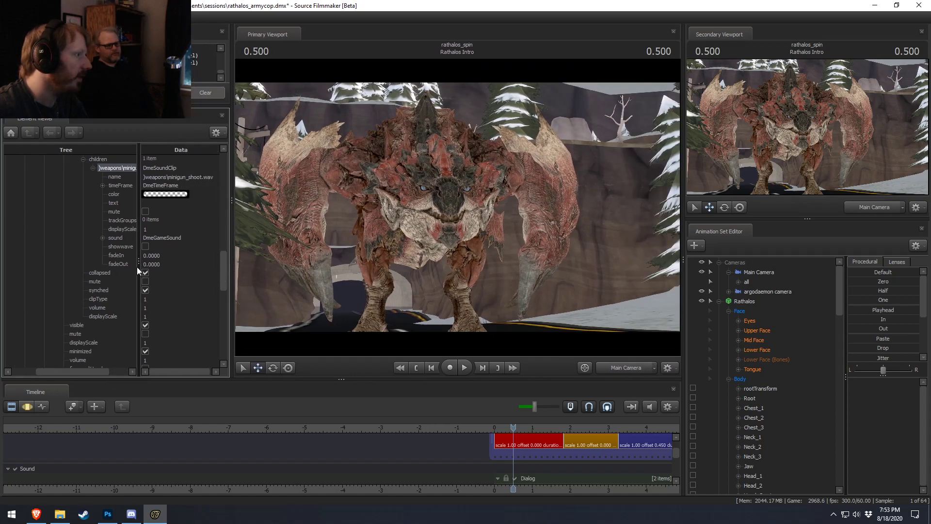
{"action": "left_click", "coordinate": [103, 185]}
{"action": "left_click", "coordinate": [154, 203]}
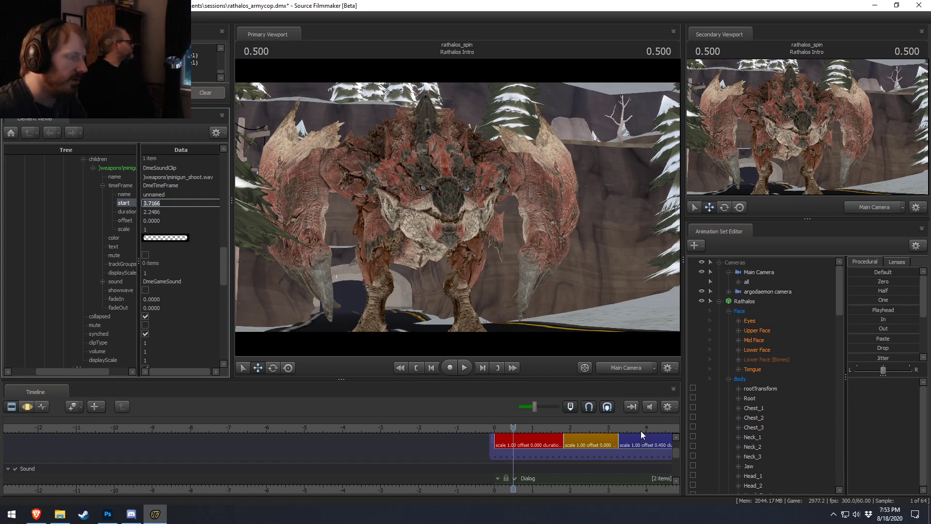
{"action": "left_click_drag", "start_coordinate": [612, 491], "coordinate": [448, 484]}
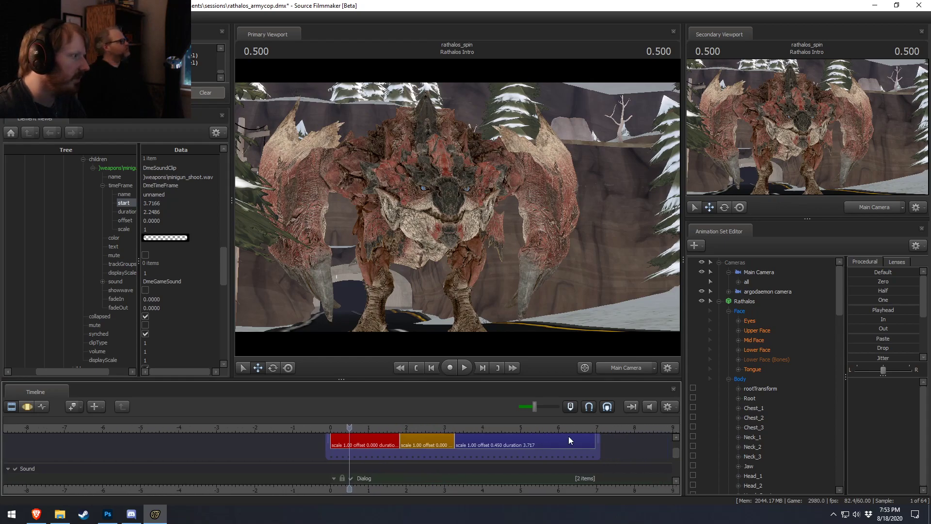
{"action": "left_click", "coordinate": [163, 212]}
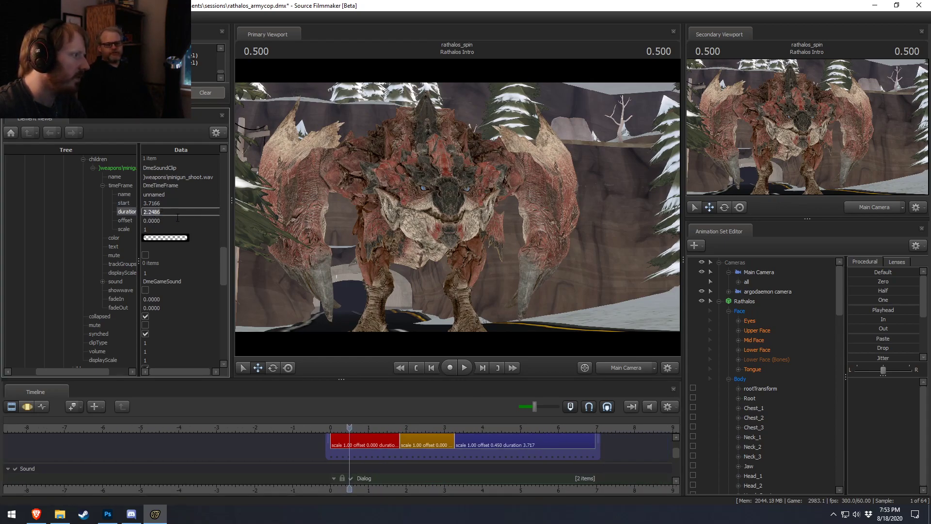
{"action": "left_click", "coordinate": [102, 282]}
{"action": "scroll", "coordinate": [174, 341], "scroll_direction": "down", "scroll_amount": 2}
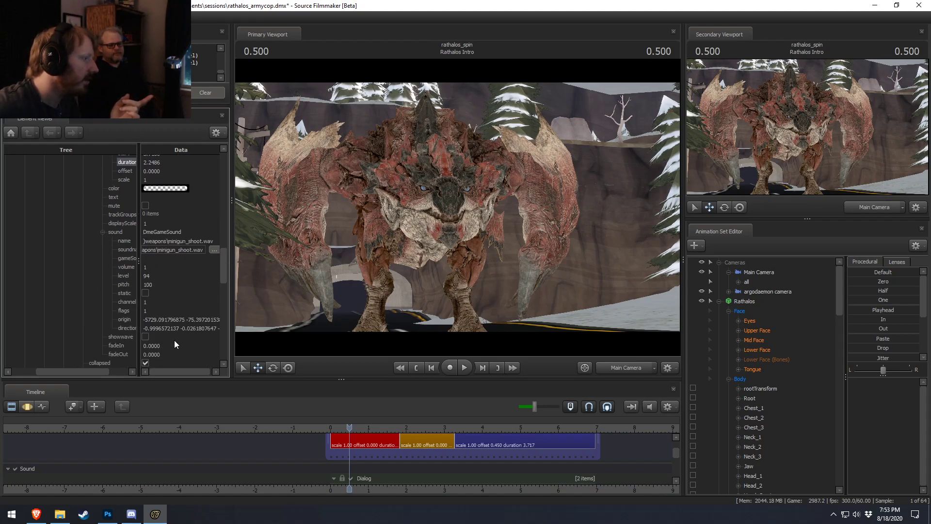
{"action": "scroll", "coordinate": [174, 339], "scroll_direction": "up", "scroll_amount": 2}
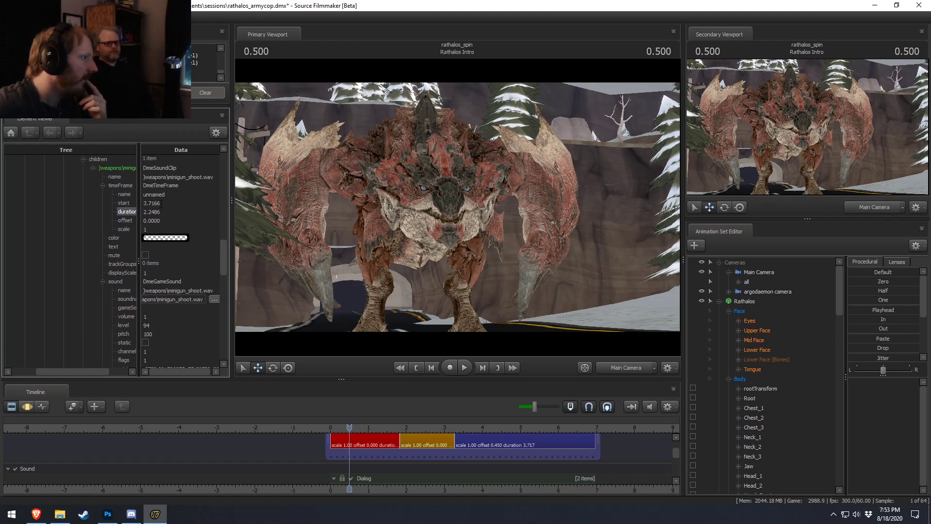
- Move the playhead to about 3.83 seconds and set the minigun_shoot.wav clip's start to 3.0
{"action": "left_click", "coordinate": [162, 203]}
{"action": "left_click", "coordinate": [168, 195]}
{"action": "left_click_drag", "start_coordinate": [525, 426], "coordinate": [473, 430]}
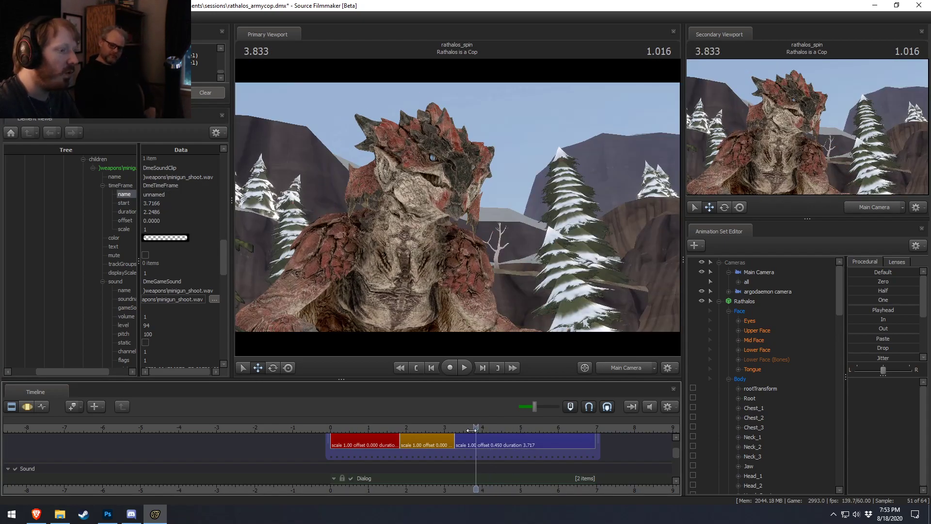
{"action": "left_click", "coordinate": [151, 204]}
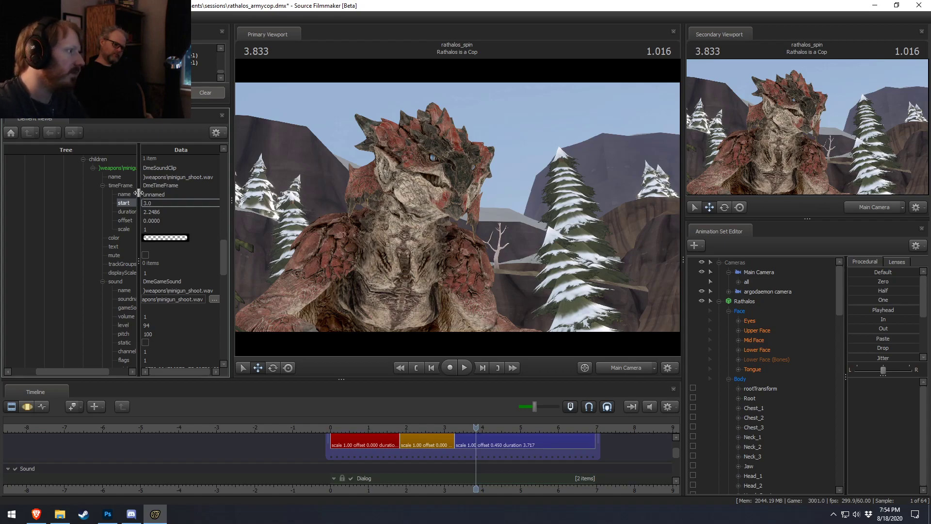
{"action": "left_click", "coordinate": [155, 194]}
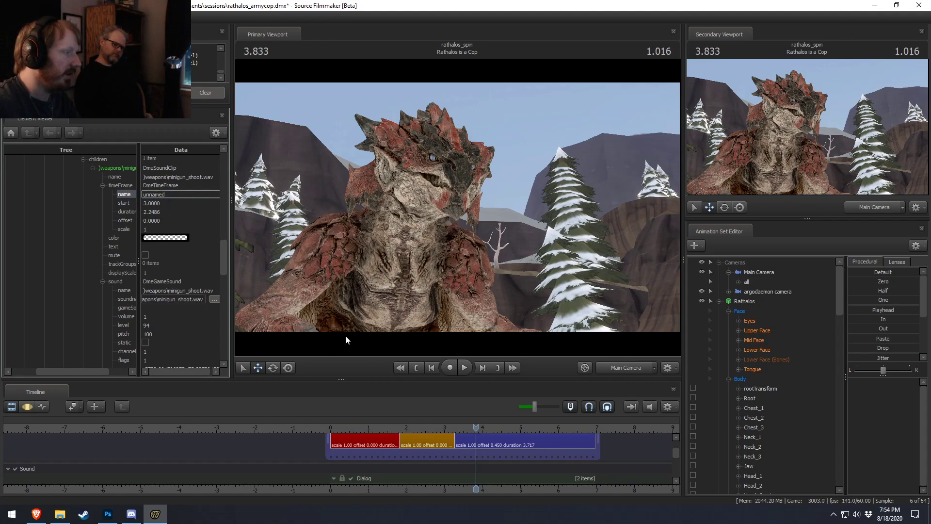
- Play back the "Rathalos is a Cop" shot to check the minigun sound's timing against the picture
{"action": "left_click", "coordinate": [485, 418]}
{"action": "key", "text": "space"}
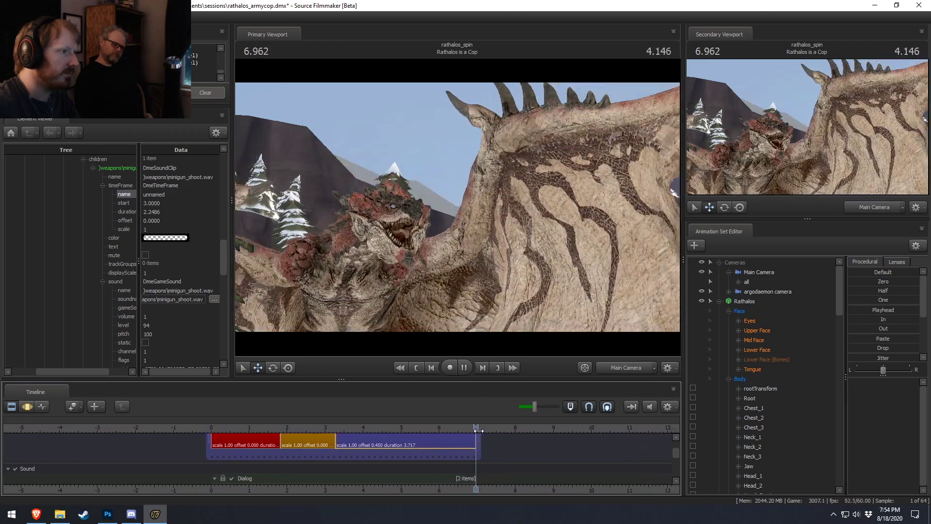
{"action": "key", "text": "space"}
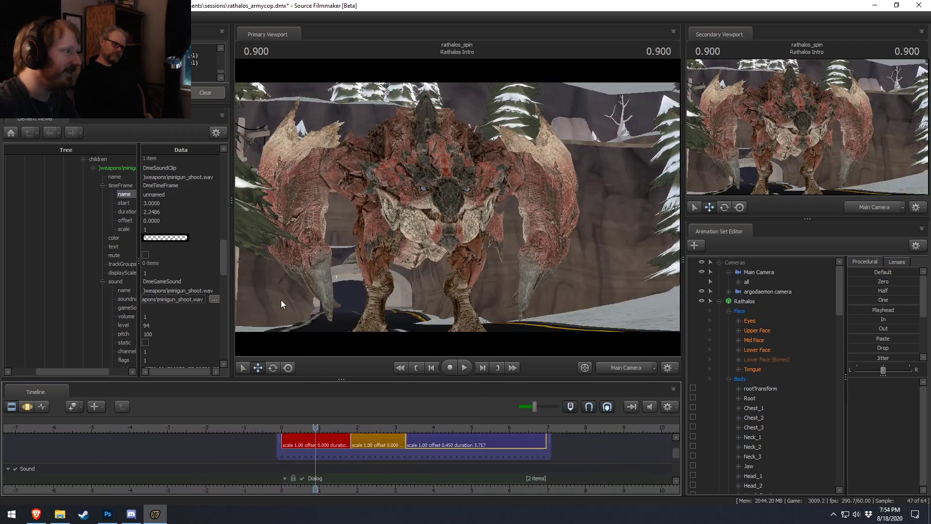
- Set the minigun_shoot.wav clip's start to 3.1 and play back the shot with the new timing
{"action": "left_click", "coordinate": [149, 203]}
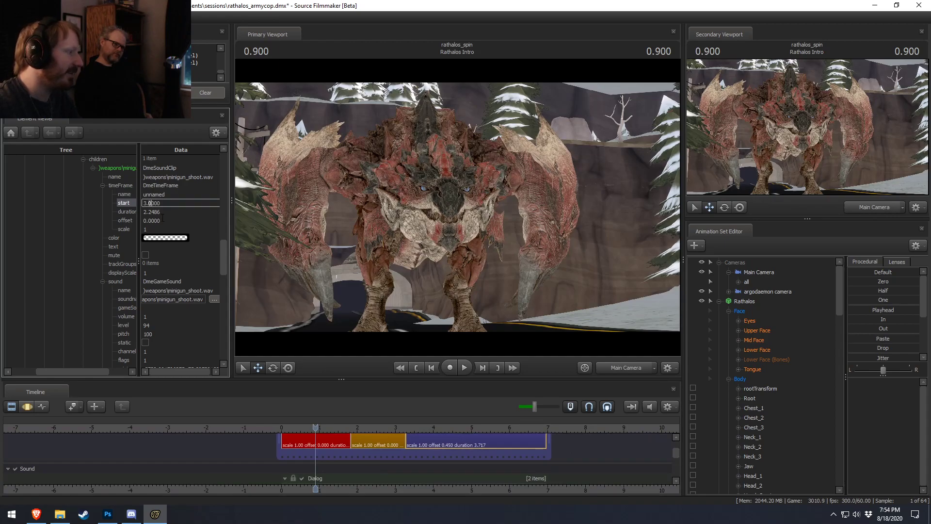
{"action": "left_click", "coordinate": [172, 194]}
{"action": "left_click", "coordinate": [436, 426]}
{"action": "key", "text": "space"}
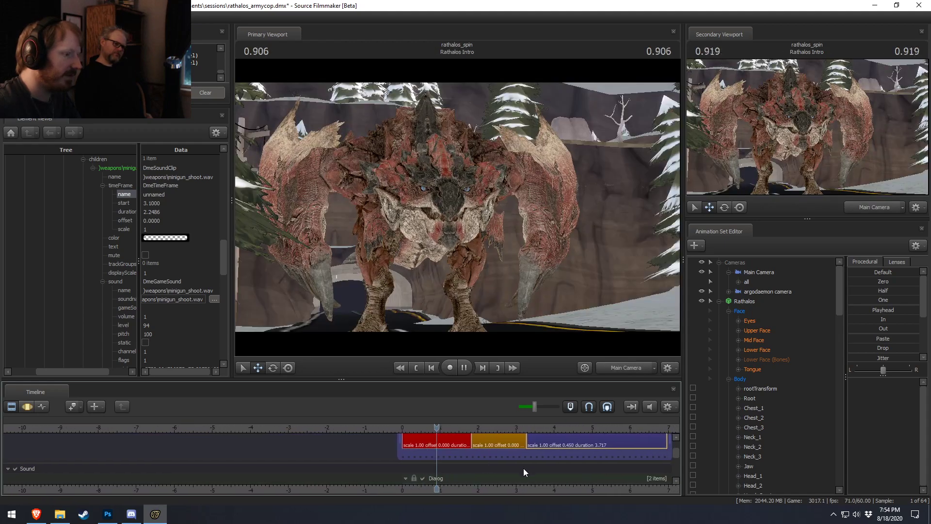
{"action": "key", "text": "space"}
- Replay the sequence to check the retimed minigun sound, and move the playhead to about 6.27 seconds
{"action": "middle_click_drag", "start_coordinate": [536, 490], "coordinate": [497, 469]}
{"action": "left_click", "coordinate": [120, 169]}
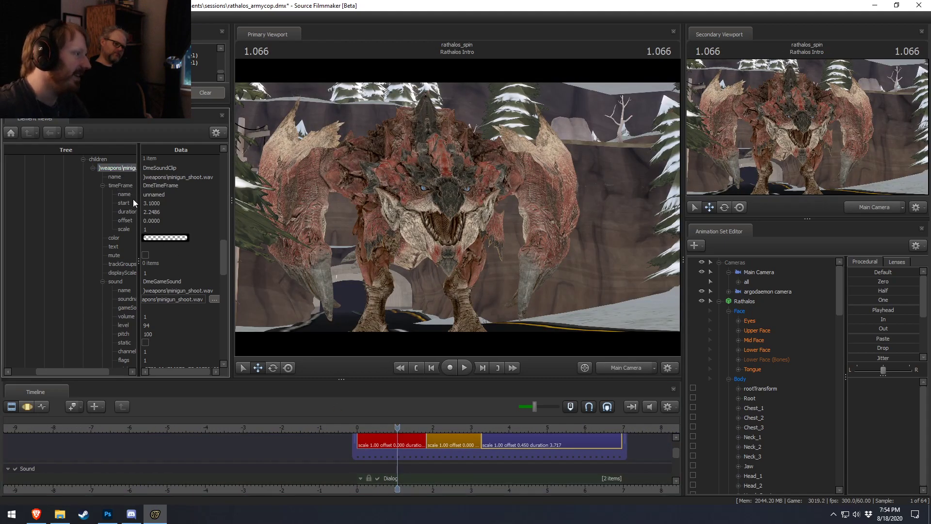
{"action": "scroll", "coordinate": [167, 238], "scroll_direction": "down", "scroll_amount": 10}
{"action": "key", "text": "space"}
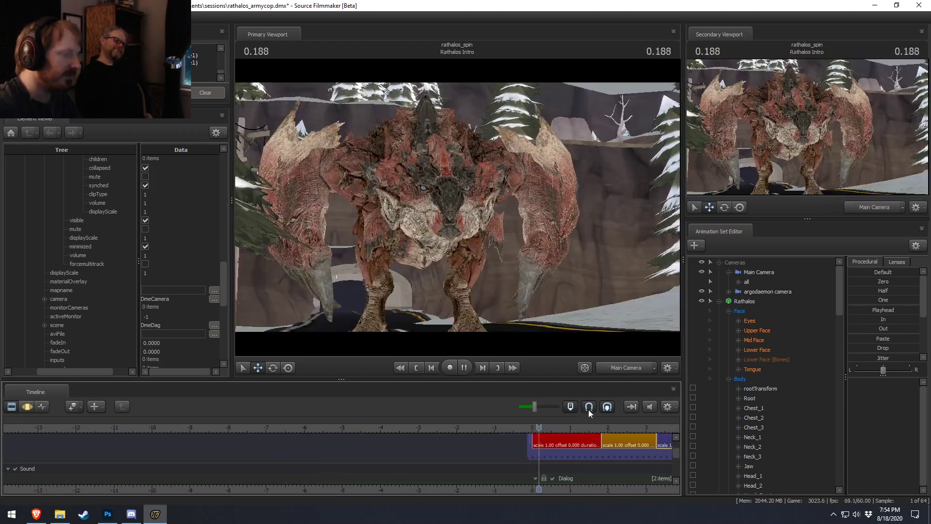
{"action": "key", "text": "space"}
{"action": "middle_click_drag", "start_coordinate": [577, 490], "coordinate": [175, 444]}
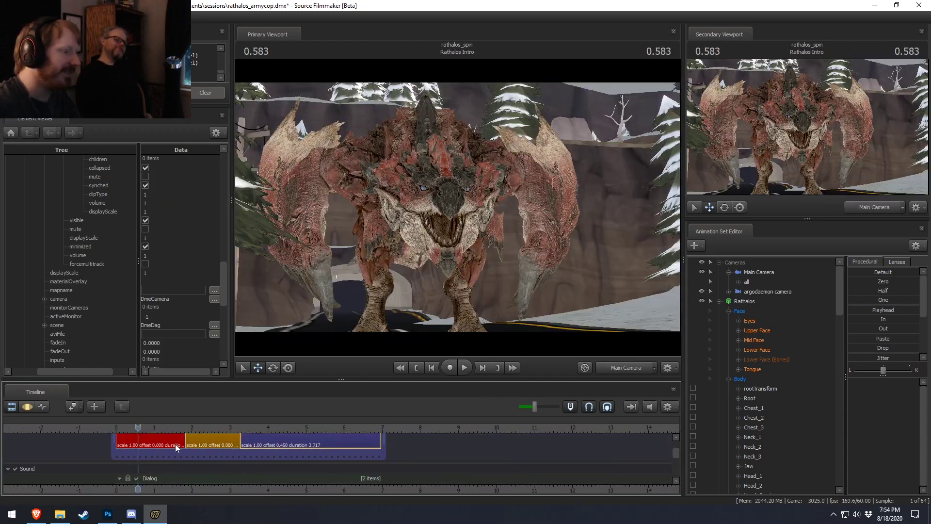
{"action": "left_click", "coordinate": [355, 428]}
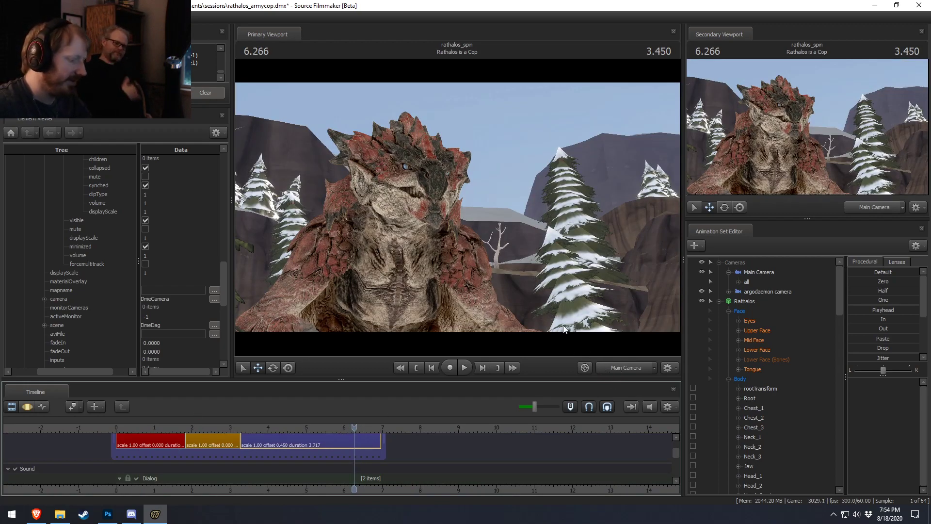
- Switch to game mode and change the player class to Soldier
{"action": "key", "text": "F11"}
{"action": "key", "text": "comma"}
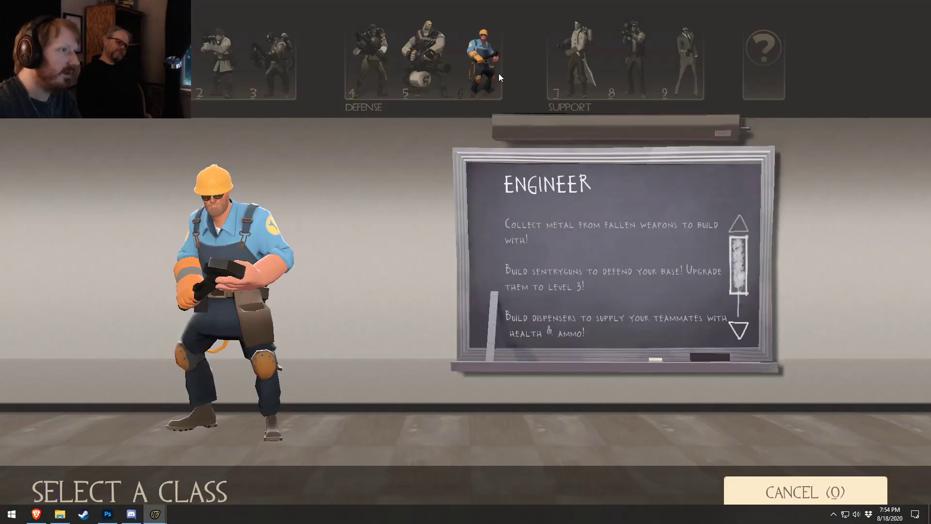
{"action": "left_click", "coordinate": [235, 62]}
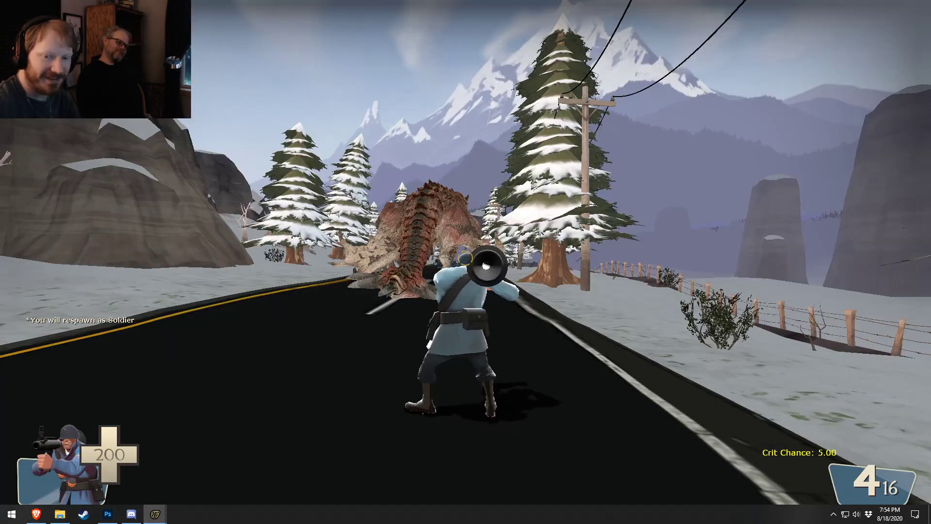
- Walk the Soldier past Rathalos to the Heavy on the road, turn him to face Rathalos, and return to the editor
{"action": "scroll", "coordinate": [466, 262], "scroll_direction": "down", "scroll_amount": 2}
{"action": "scroll", "coordinate": [466, 262], "scroll_direction": "down", "scroll_amount": 1}
{"action": "key", "text": "w"}
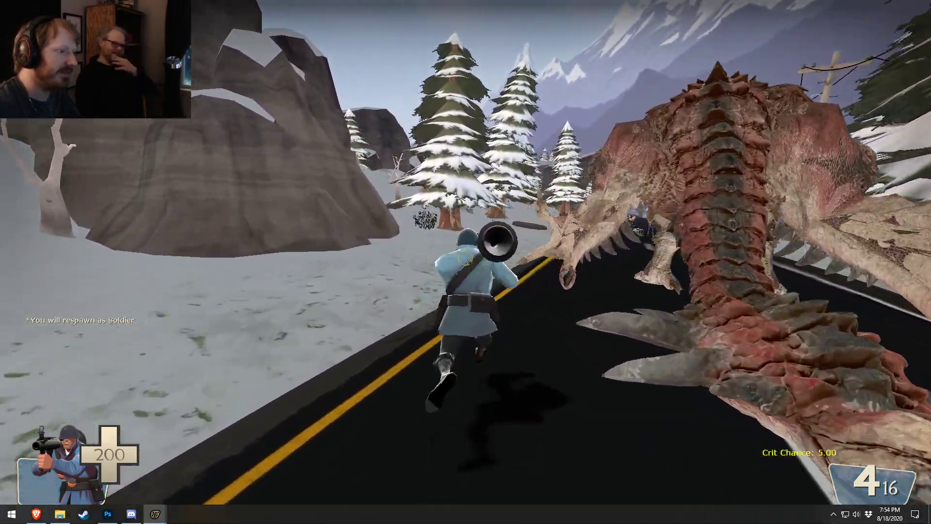
{"action": "key", "text": "a"}
{"action": "key", "text": "w"}
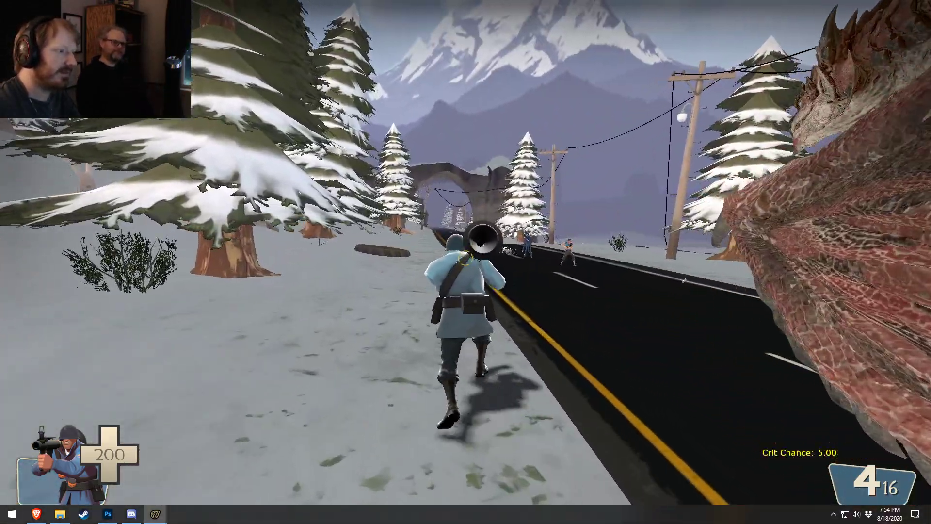
{"action": "key", "text": "w"}
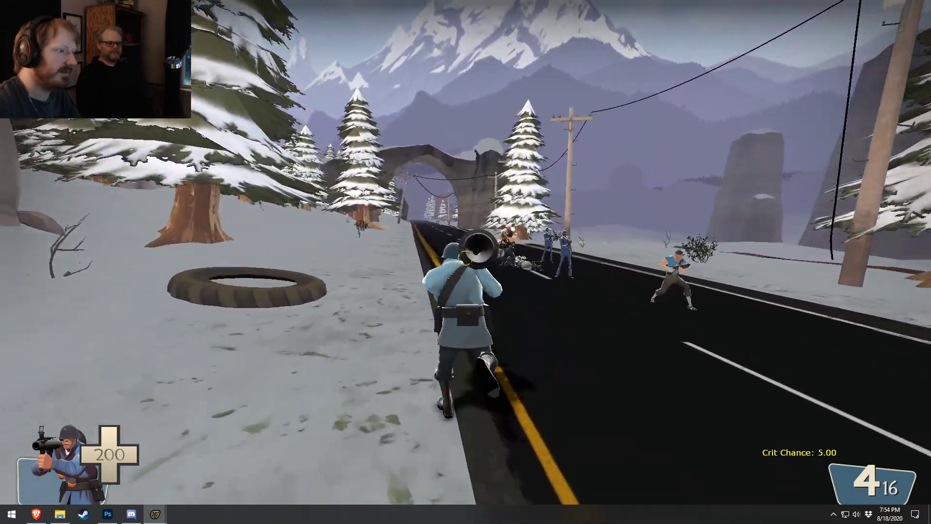
{"action": "key", "text": "w"}
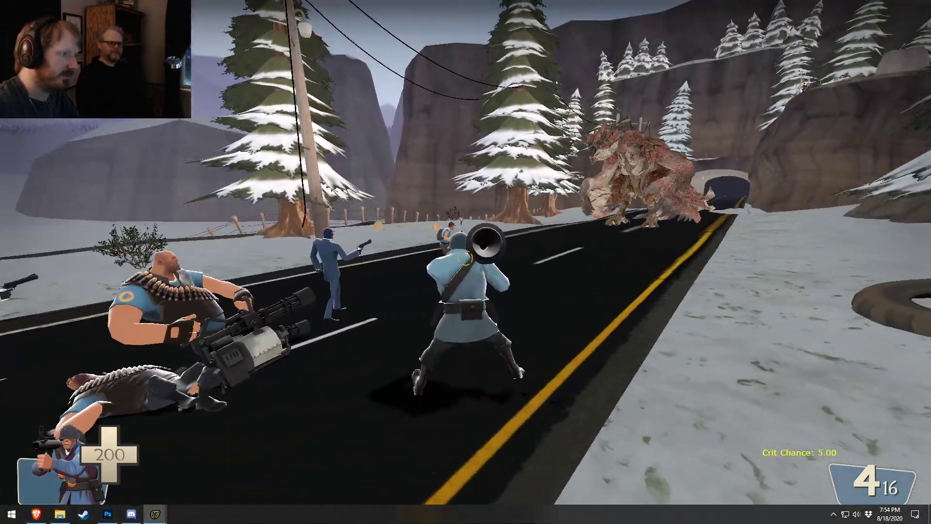
{"action": "key", "text": "F11"}
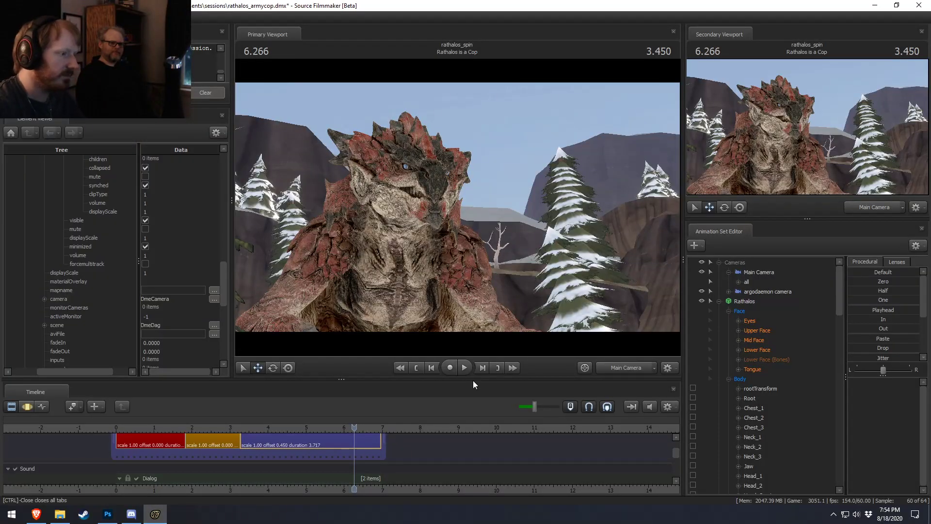
- Record a third-person game take for the "Rathalos is a Cop" shot with the Soldier firing a rocket toward Rathalos
{"action": "left_click", "coordinate": [243, 427]}
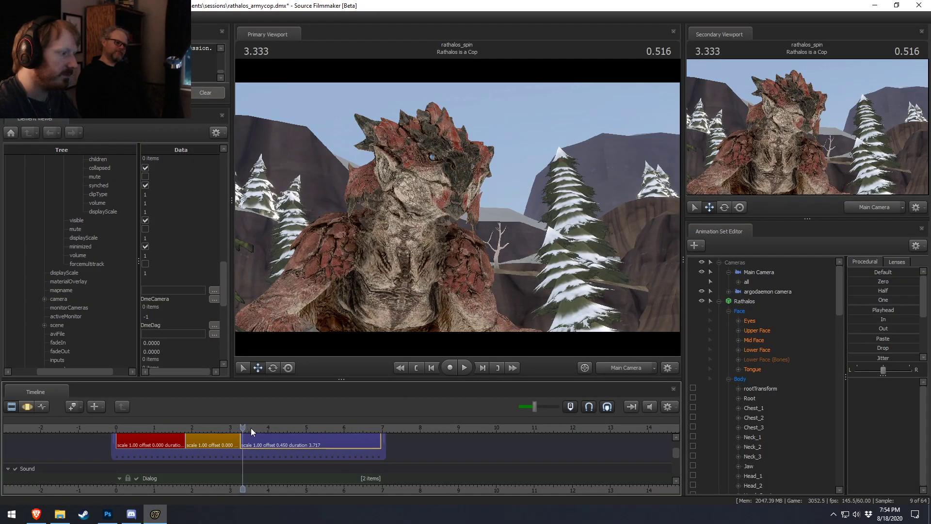
{"action": "left_click", "coordinate": [463, 367]}
{"action": "left_click", "coordinate": [450, 367]}
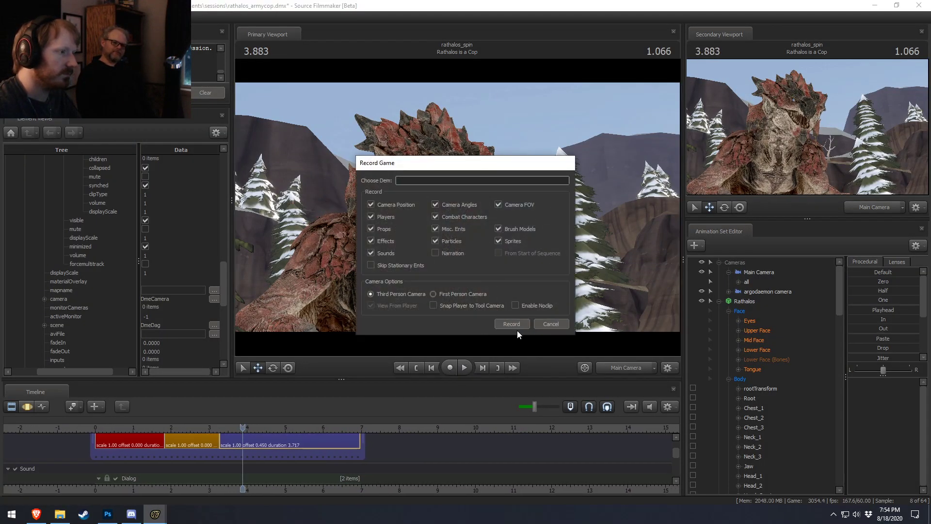
{"action": "left_click", "coordinate": [517, 325]}
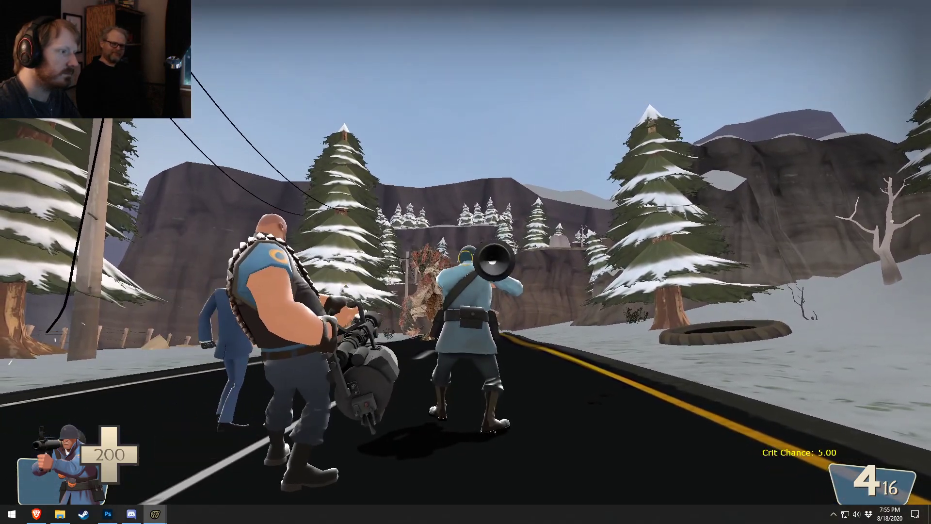
{"action": "left_click", "coordinate": [465, 252]}
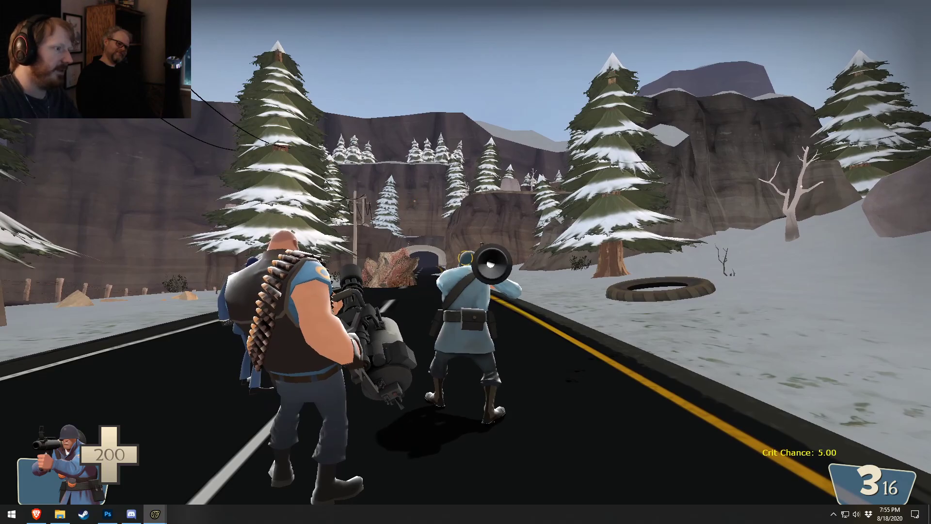
{"action": "key", "text": "Escape"}
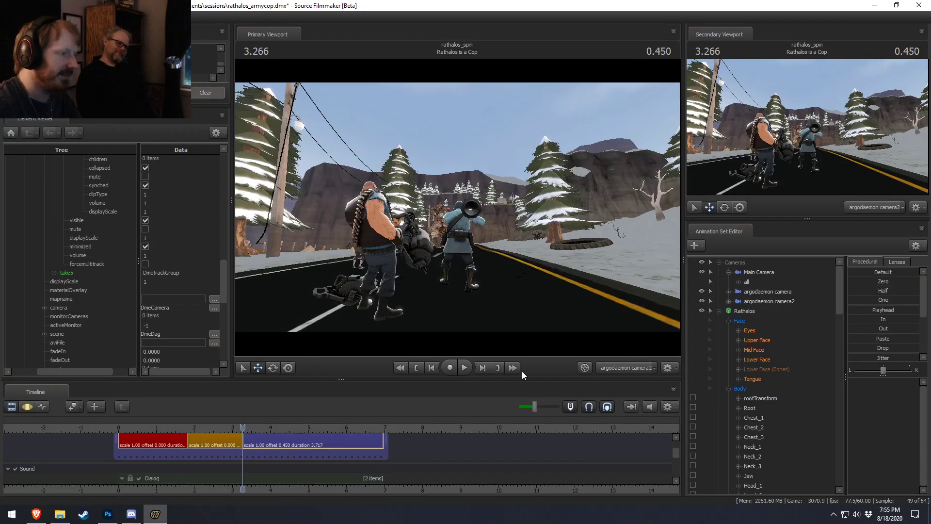
- Show the Main Camera's view, play back the new Soldier take, and move the playhead to 3.5 seconds
{"action": "left_click", "coordinate": [743, 271]}
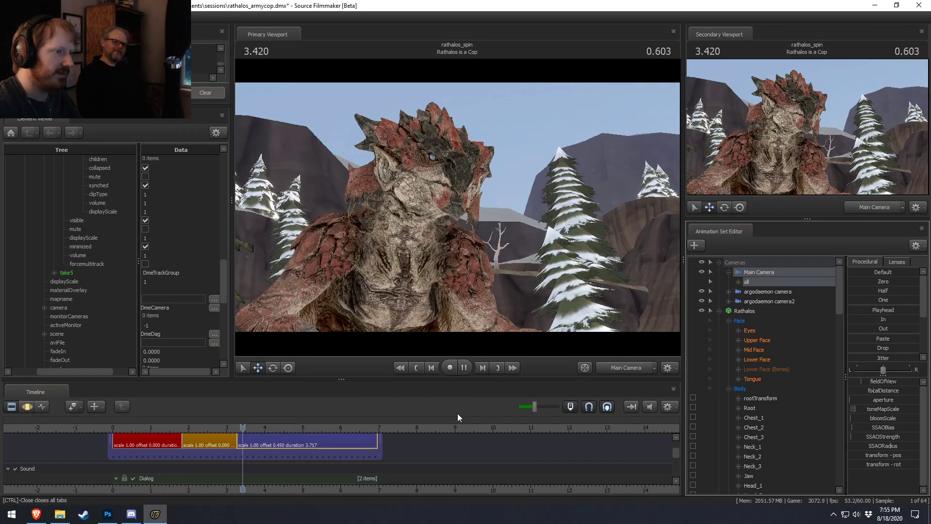
{"action": "key", "text": "space"}
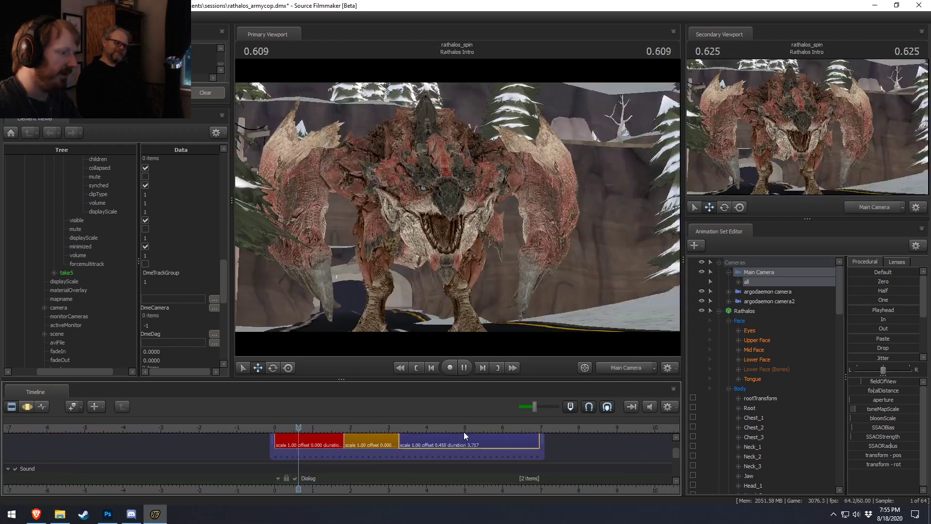
{"action": "left_click", "coordinate": [402, 428]}
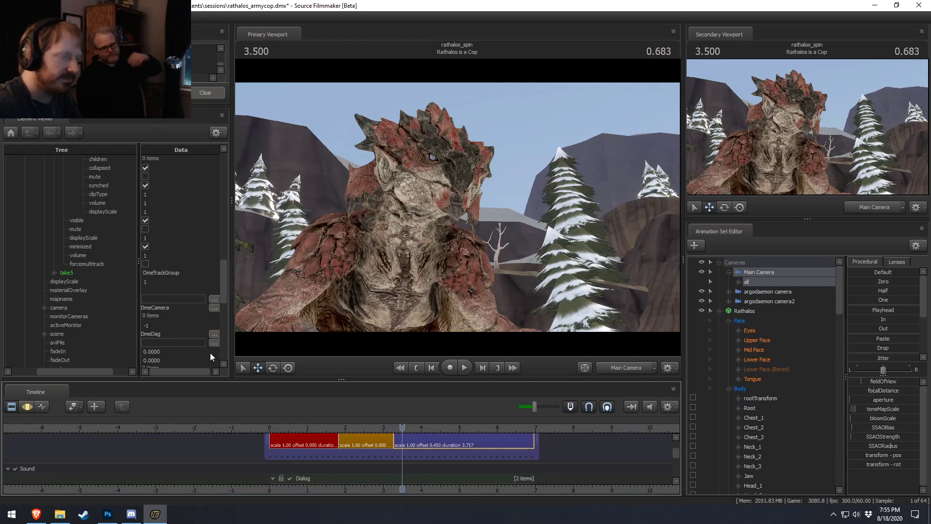
- Delete the take5 track group from the "Rathalos is a Cop" shot and play back the sequence
{"action": "scroll", "coordinate": [93, 291], "scroll_direction": "up", "scroll_amount": 2}
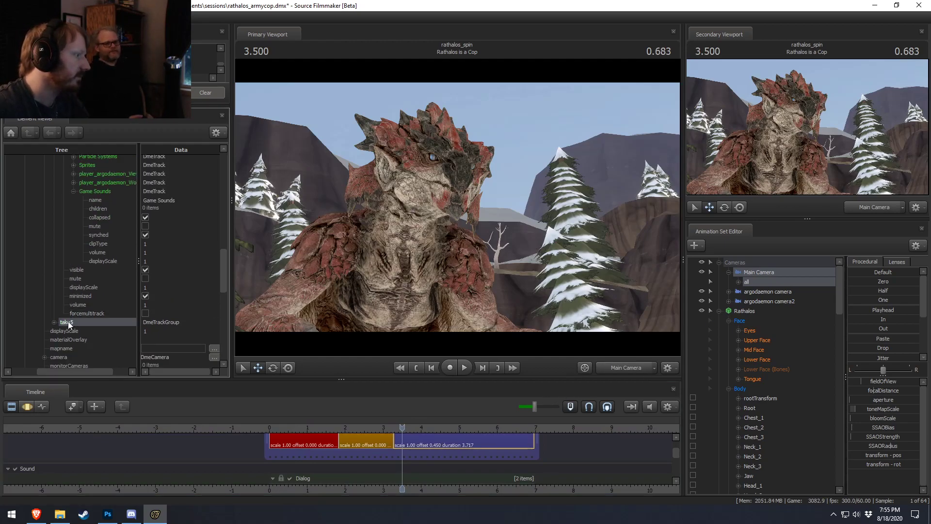
{"action": "scroll", "coordinate": [77, 289], "scroll_direction": "up", "scroll_amount": 6}
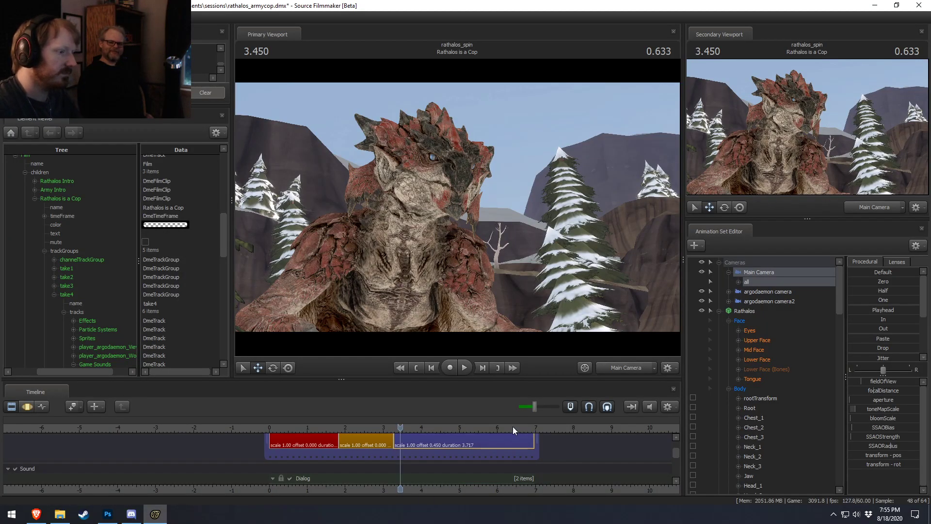
{"action": "key", "text": "space"}
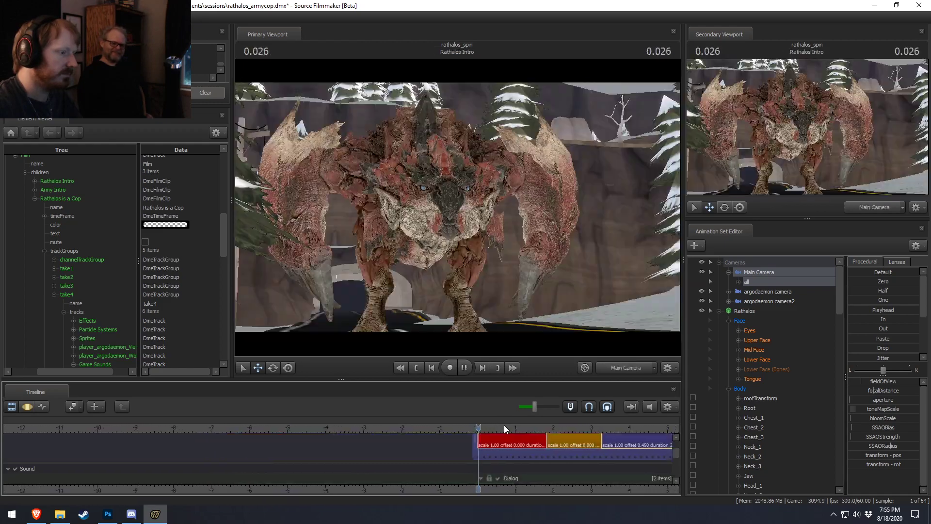
{"action": "key", "text": "space"}
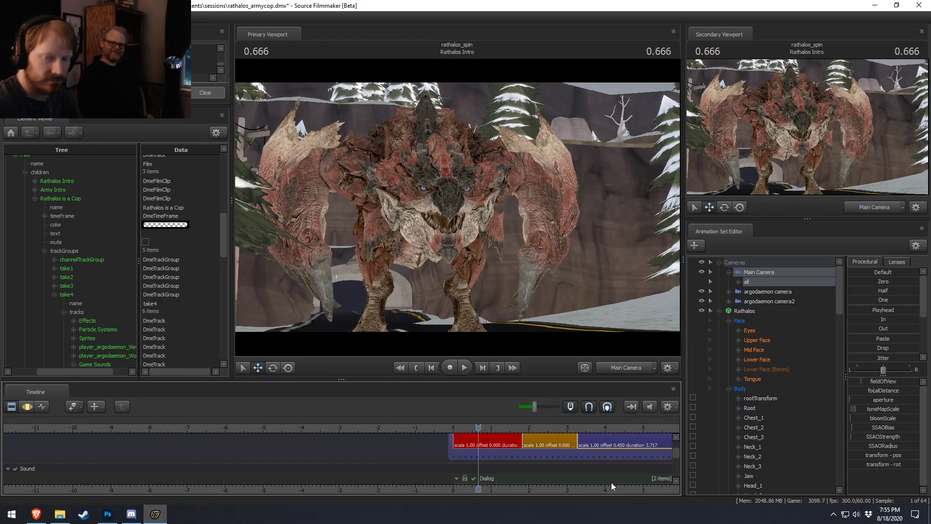
- Move the playhead to about 3.37 seconds and record a replacement third-person game take of the Soldier firing rockets toward Rathalos
{"action": "middle_click_drag", "start_coordinate": [629, 489], "coordinate": [403, 463]}
{"action": "left_click_drag", "start_coordinate": [343, 427], "coordinate": [362, 426]}
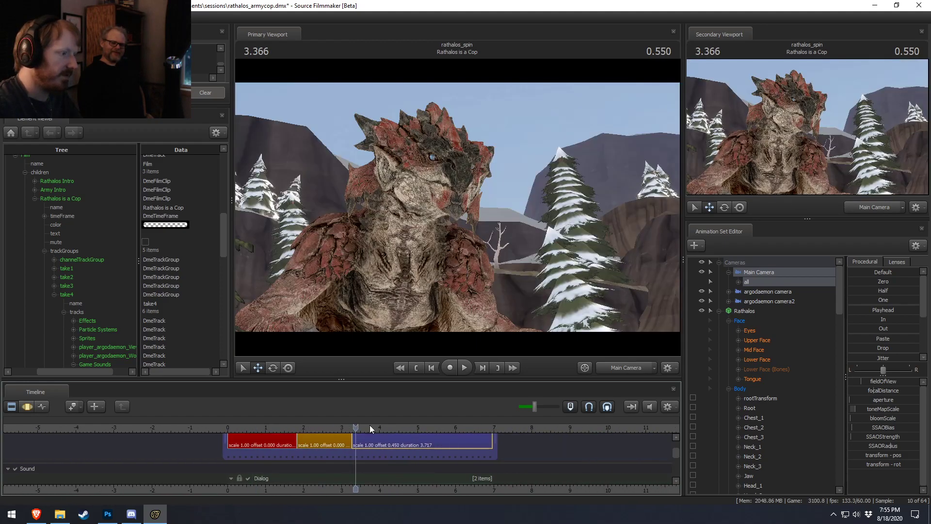
{"action": "left_click", "coordinate": [450, 366]}
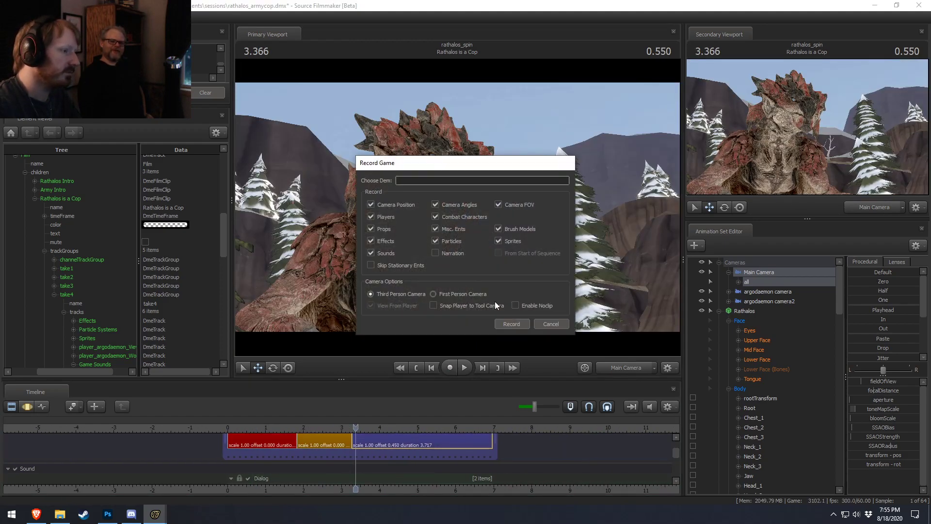
{"action": "left_click", "coordinate": [507, 324]}
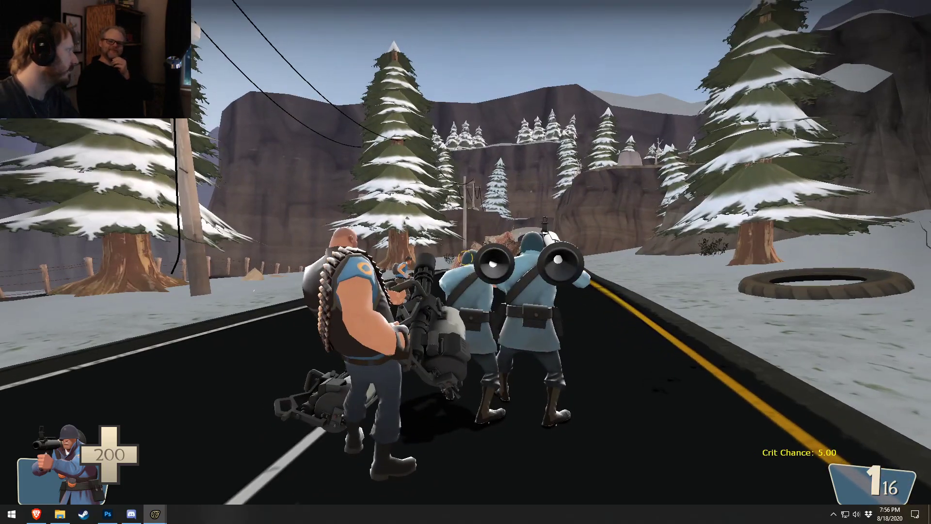
{"action": "key", "text": "Escape"}
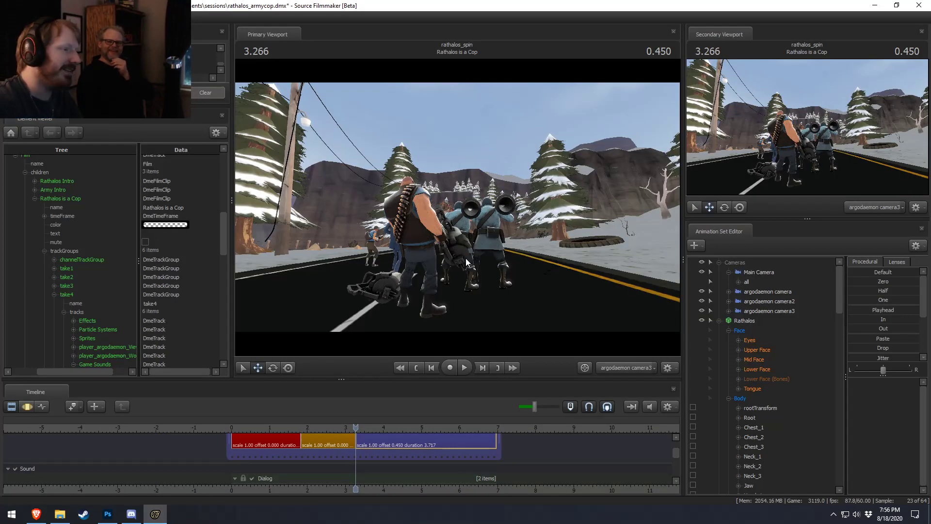
- Return the viewport to the Main Camera and play back the shot to examine the Soldier's re-recorded rocket fire
{"action": "left_click_drag", "start_coordinate": [767, 274], "coordinate": [524, 252]}
{"action": "left_click", "coordinate": [409, 427]}
{"action": "key", "text": "space"}
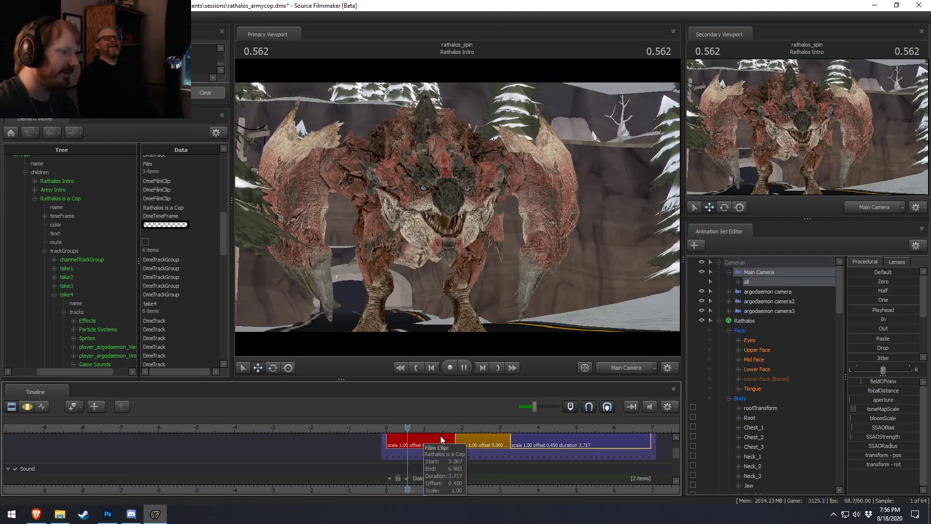
{"action": "left_click", "coordinate": [569, 429]}
{"action": "key", "text": "space"}
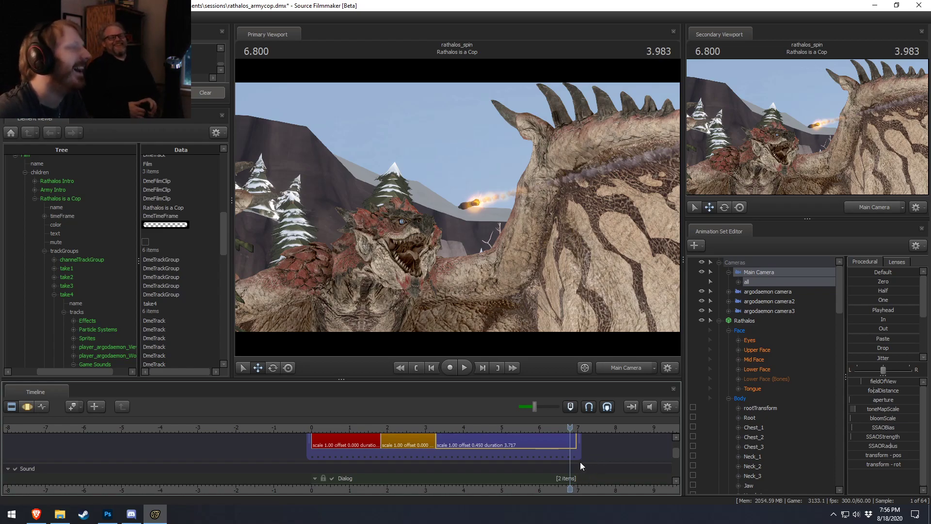
- Scrub back to around 5 seconds in the "Rathalos is a Cop" shot and replay the rocket's pass
{"action": "left_click_drag", "start_coordinate": [519, 426], "coordinate": [510, 428]}
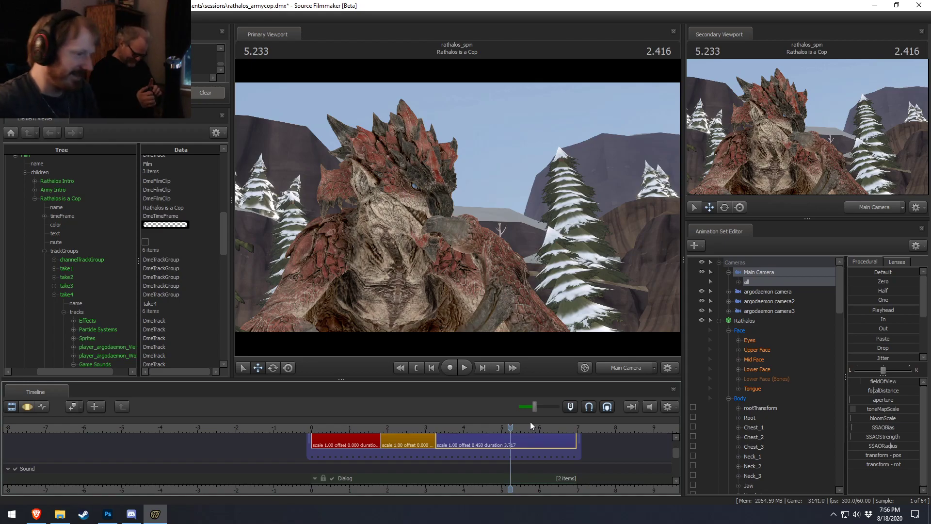
{"action": "left_click_drag", "start_coordinate": [518, 425], "coordinate": [503, 426]}
{"action": "key", "text": "space"}
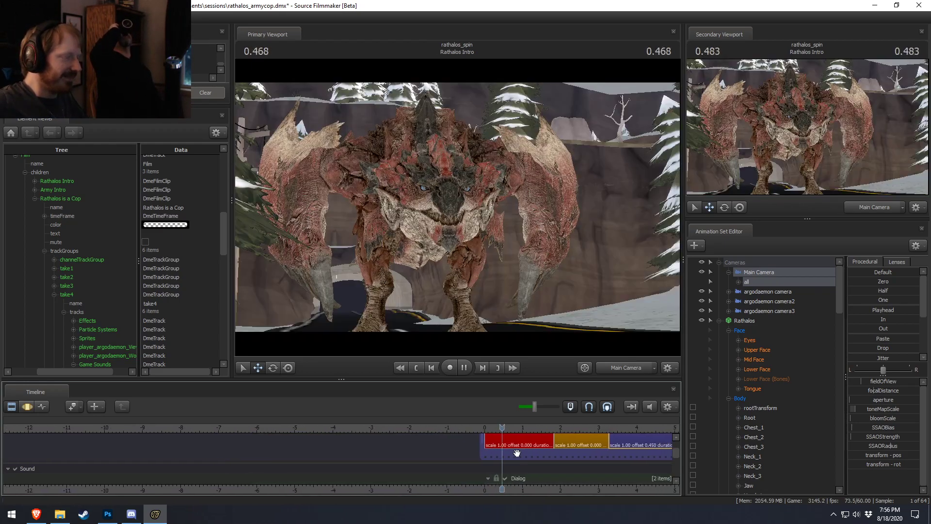
- Play back the sequence and scrub to about 6.8 seconds to examine the rocket passing Rathalos
{"action": "key", "text": "space"}
{"action": "left_click_drag", "start_coordinate": [582, 486], "coordinate": [193, 471]}
{"action": "left_click", "coordinate": [305, 430]}
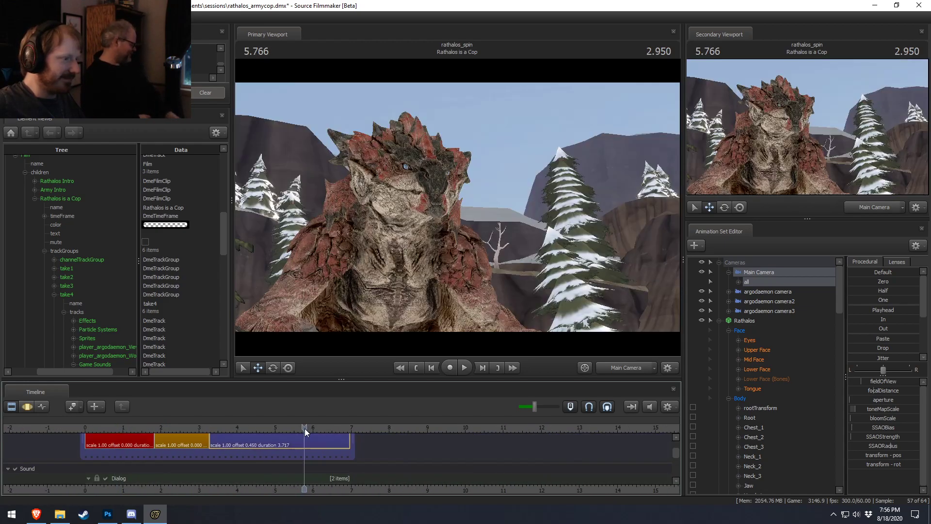
{"action": "key", "text": "space"}
{"action": "key", "text": "space"}
{"action": "left_click_drag", "start_coordinate": [306, 428], "coordinate": [310, 429]}
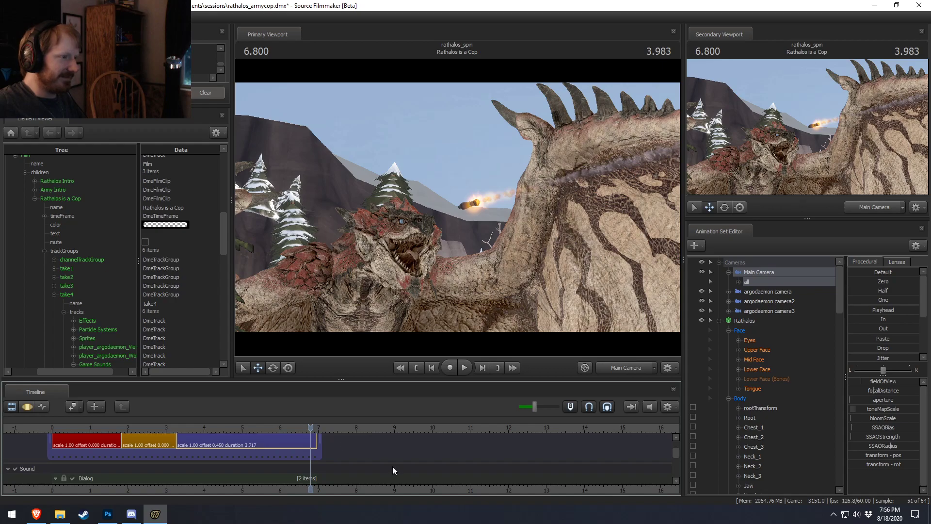
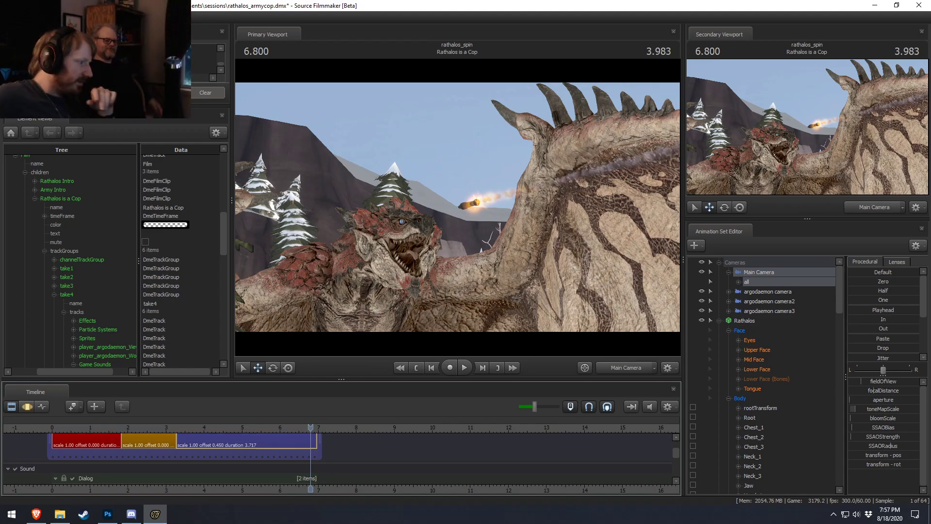
- Switch to the Brave browser, search for "to be continued meme" and open the Know Your Meme entry
{"action": "left_click", "coordinate": [41, 522]}
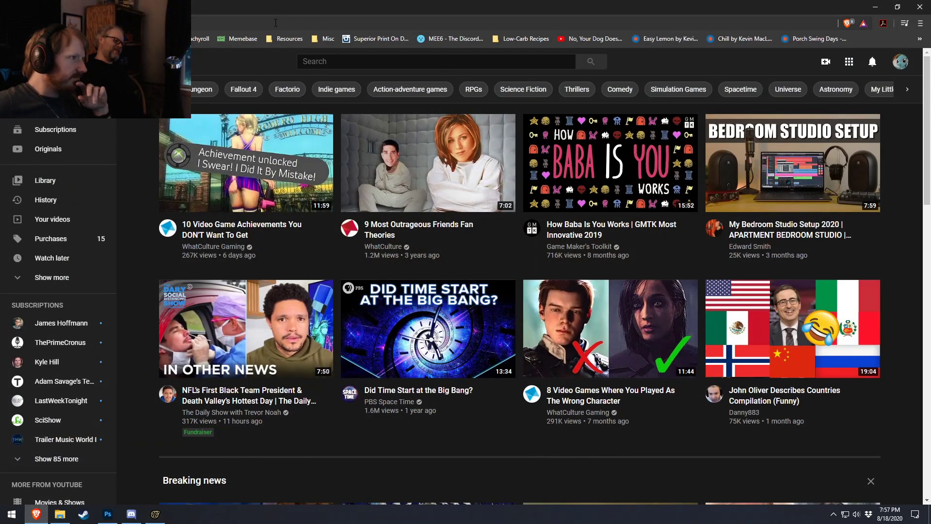
{"action": "left_click", "coordinate": [276, 23]}
{"action": "type", "text": "to"}
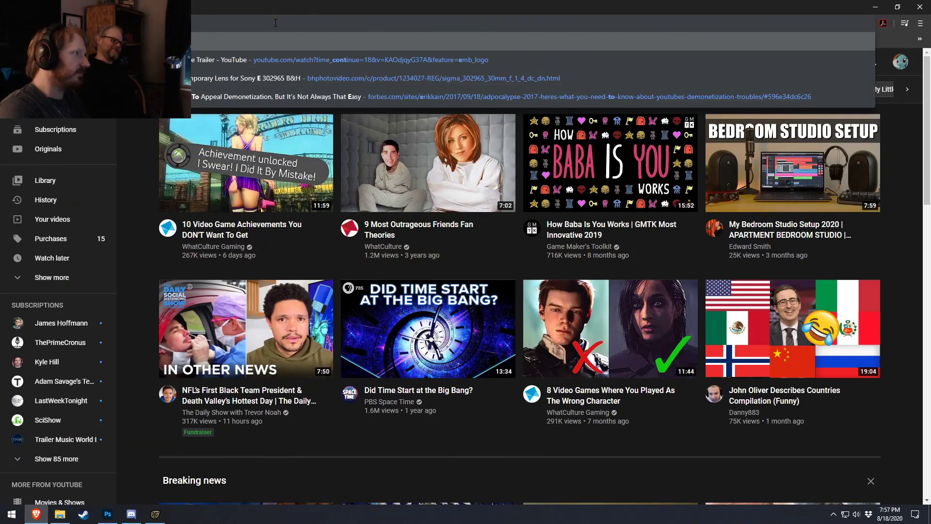
{"action": "type", "text": "continued"}
{"action": "key", "text": "Return"}
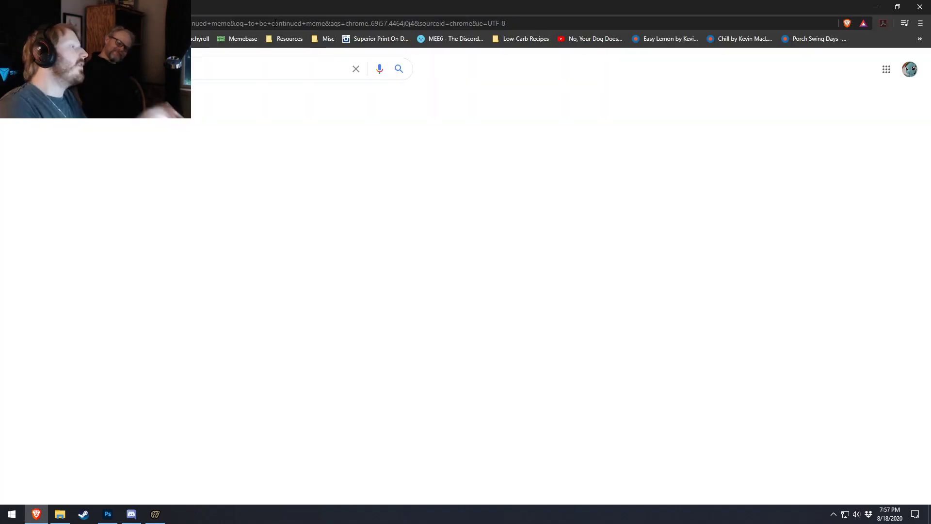
{"action": "left_click", "coordinate": [257, 151]}
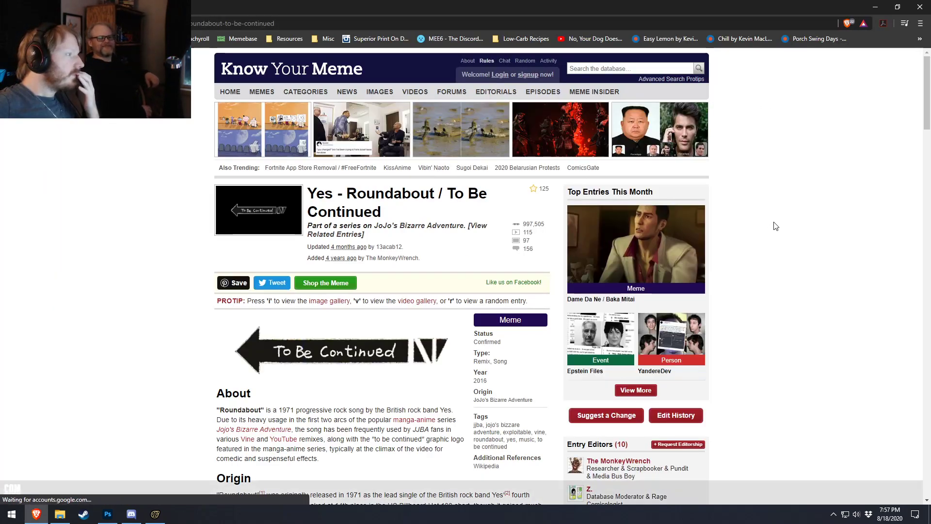
- Examine the "To Be Continued" arrow graphic and the origin section of the meme page, and return to Source Filmmaker
{"action": "scroll", "coordinate": [780, 224], "scroll_direction": "down", "scroll_amount": 1}
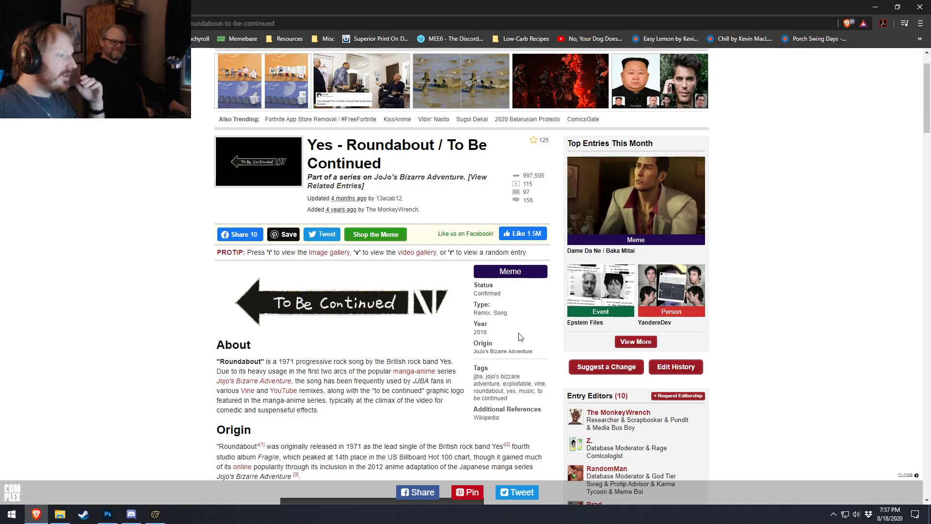
{"action": "scroll", "coordinate": [519, 340], "scroll_direction": "down", "scroll_amount": 5}
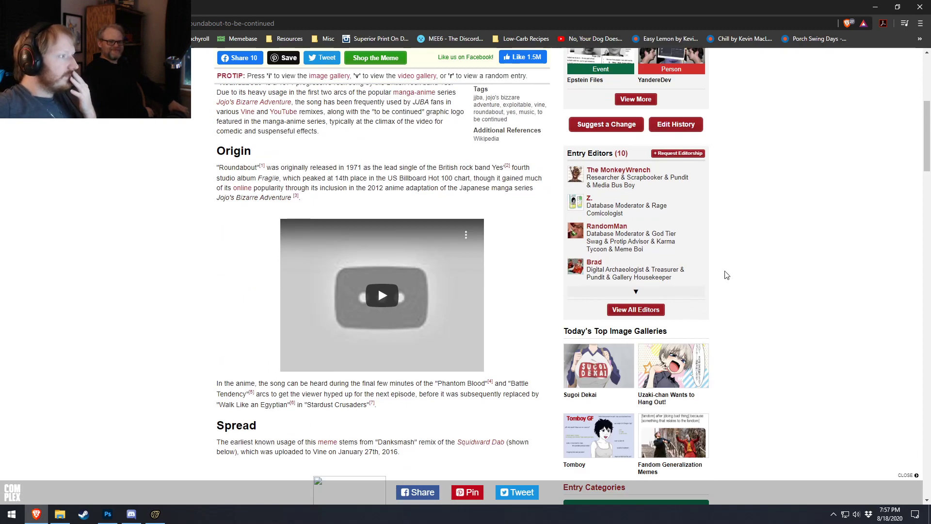
{"action": "scroll", "coordinate": [726, 275], "scroll_direction": "up", "scroll_amount": 3}
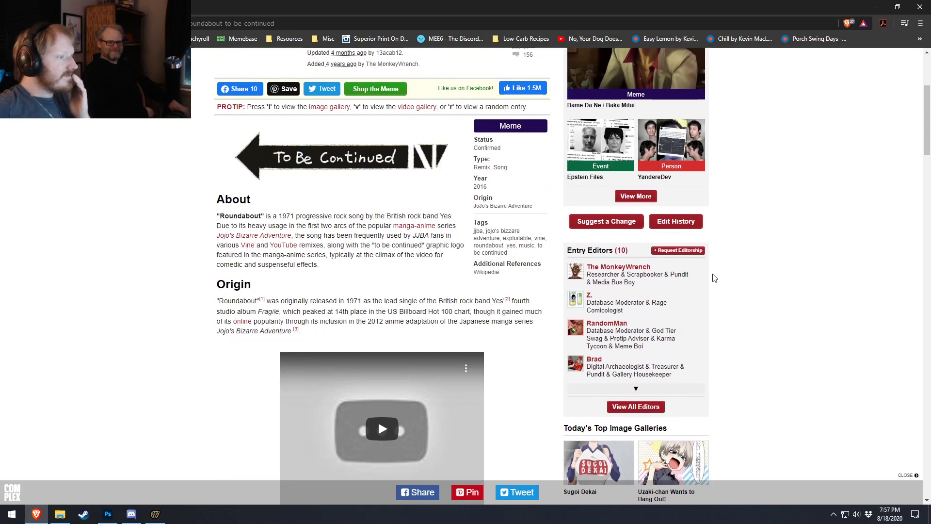
{"action": "left_click", "coordinate": [876, 7]}
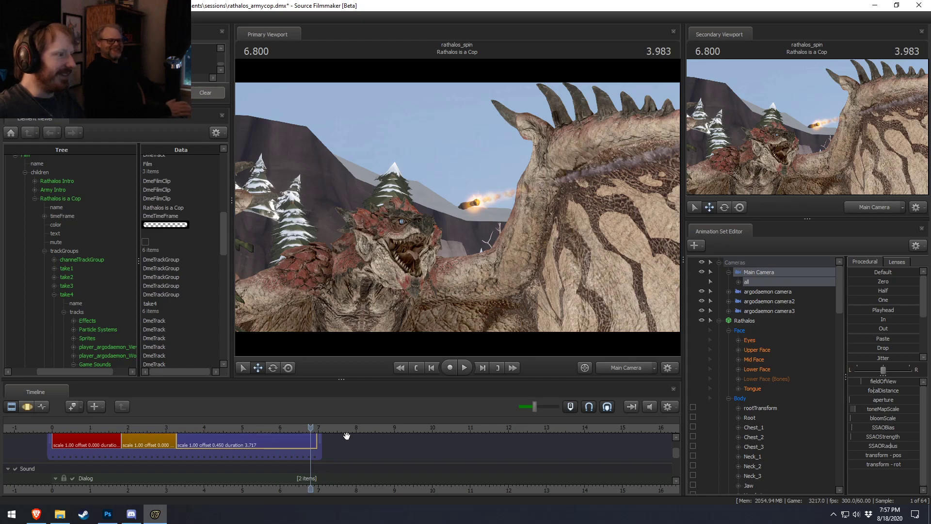
- Replay the sequence and scrub to about 6.77 seconds in the "Rathalos is a Cop" shot
{"action": "key", "text": "space"}
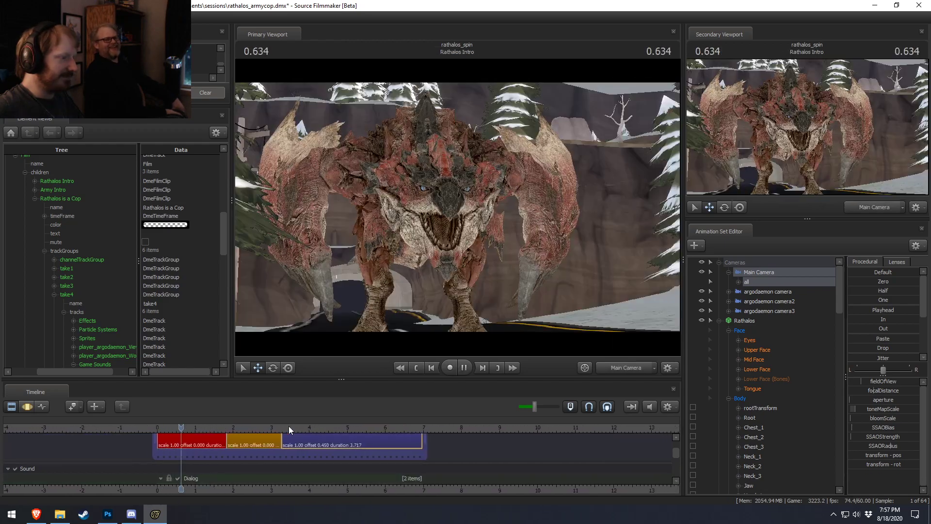
{"action": "left_click", "coordinate": [363, 426]}
{"action": "left_click_drag", "start_coordinate": [362, 426], "coordinate": [401, 443]}
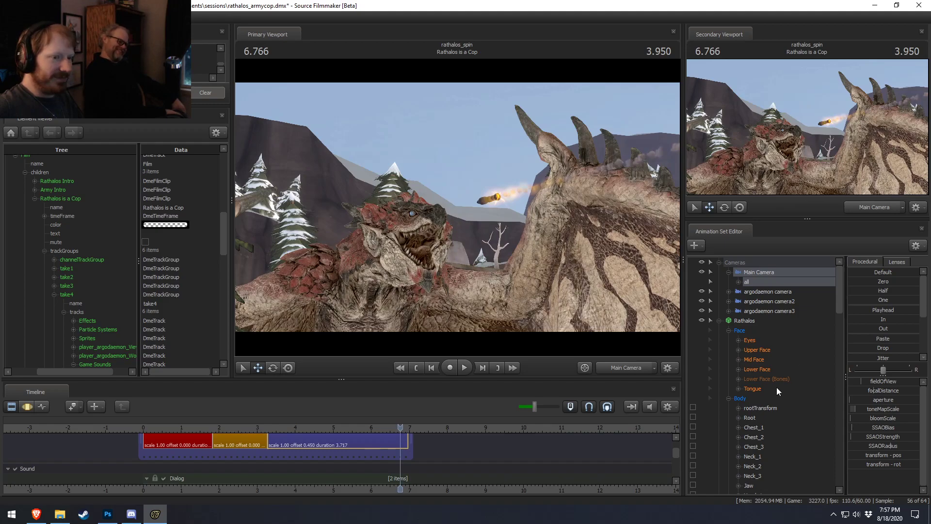
- Collapse the Rathalos and Rathalos2 control groups in the animation set list
{"action": "left_click", "coordinate": [719, 320]}
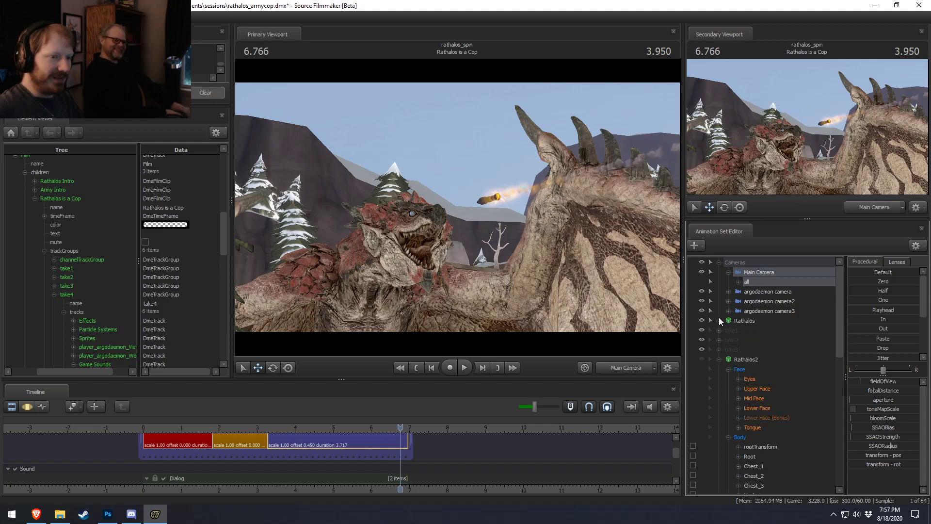
{"action": "left_click", "coordinate": [719, 359]}
{"action": "left_click_drag", "start_coordinate": [737, 358], "coordinate": [753, 325]}
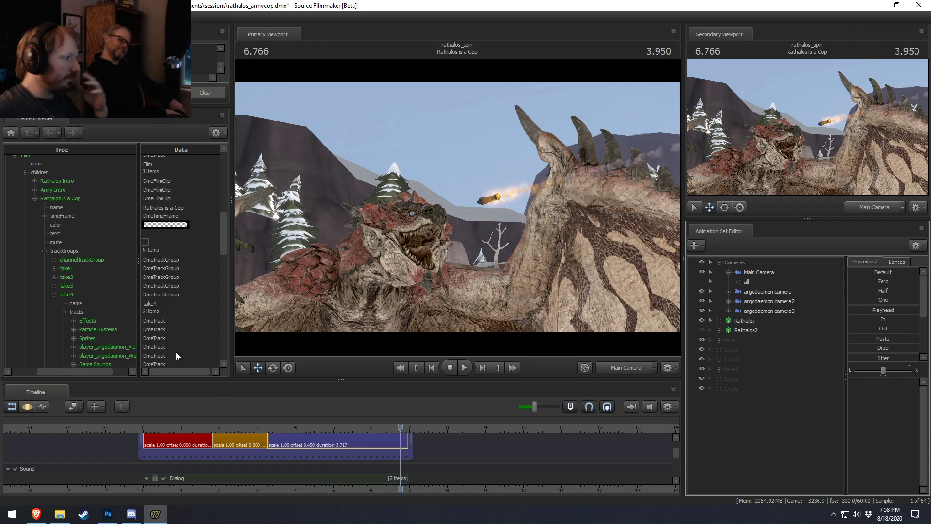
- Examine the clips inside take4's Particle Systems track in the element tree
{"action": "scroll", "coordinate": [80, 330], "scroll_direction": "down", "scroll_amount": 1}
{"action": "left_click", "coordinate": [73, 305]}
{"action": "scroll", "coordinate": [78, 320], "scroll_direction": "down", "scroll_amount": 3}
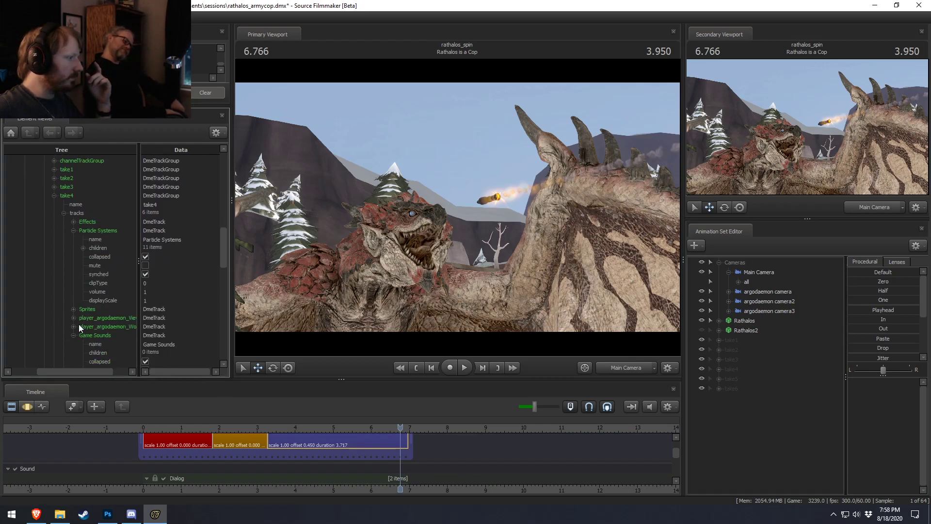
{"action": "left_click", "coordinate": [84, 247]}
{"action": "left_click_drag", "start_coordinate": [140, 276], "coordinate": [184, 277]}
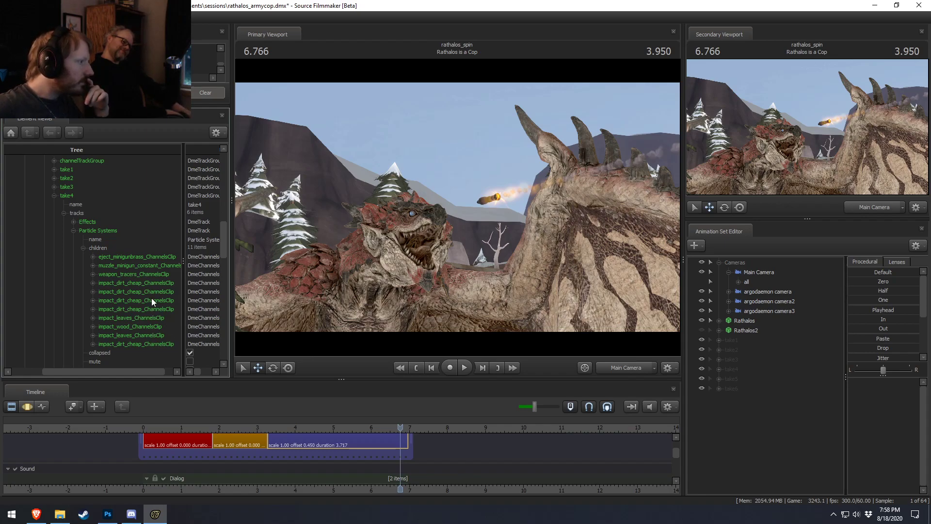
{"action": "left_click", "coordinate": [83, 248]}
{"action": "scroll", "coordinate": [82, 251], "scroll_direction": "up", "scroll_amount": 3}
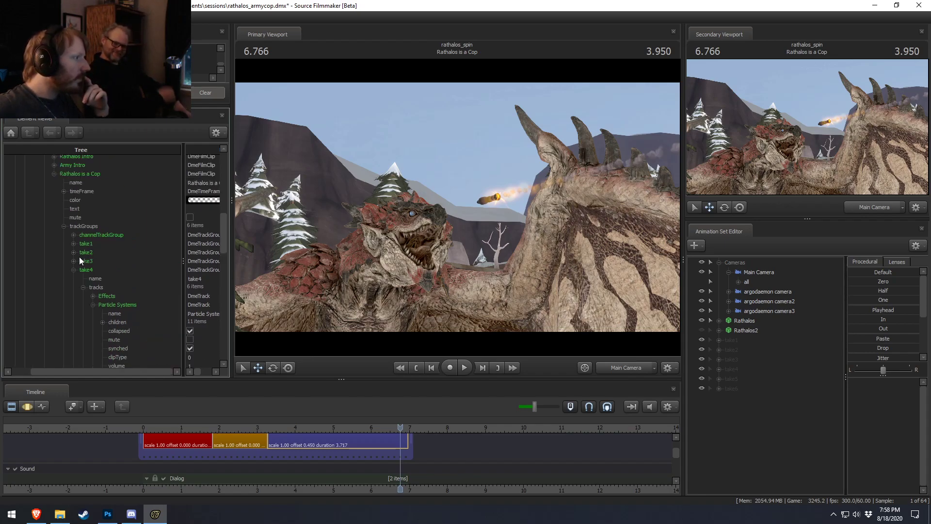
- Collapse take4 and expand take6's Particle Systems track to examine its clips
{"action": "left_click", "coordinate": [73, 270]}
{"action": "left_click", "coordinate": [96, 279]}
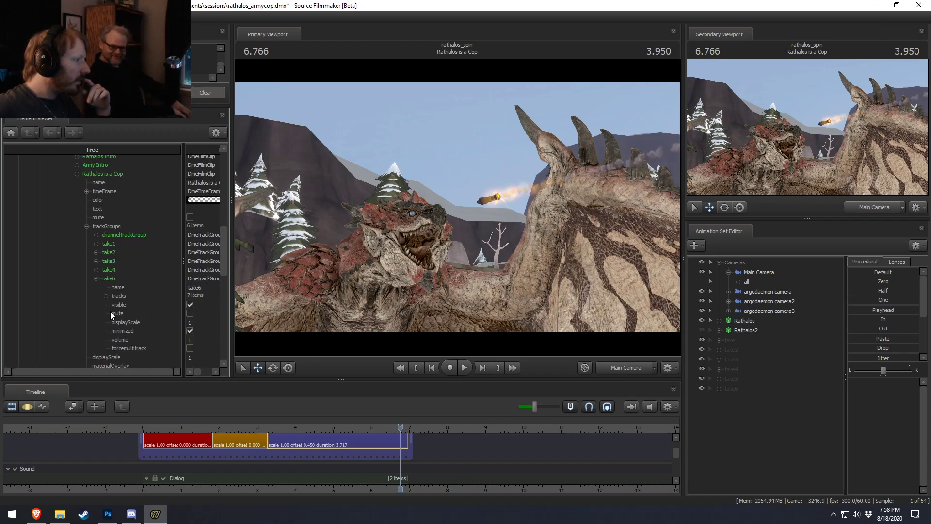
{"action": "left_click", "coordinate": [106, 296]}
{"action": "scroll", "coordinate": [126, 333], "scroll_direction": "down", "scroll_amount": 1}
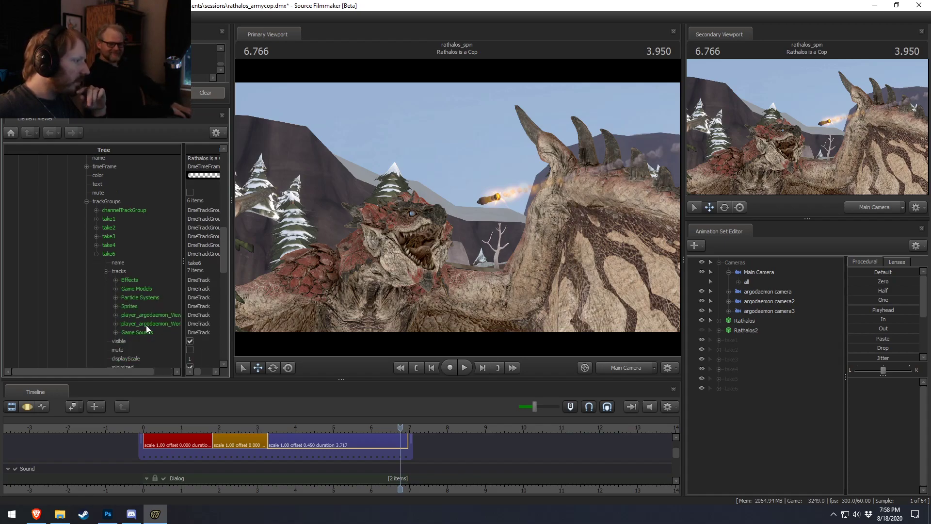
{"action": "right_click", "coordinate": [124, 298]}
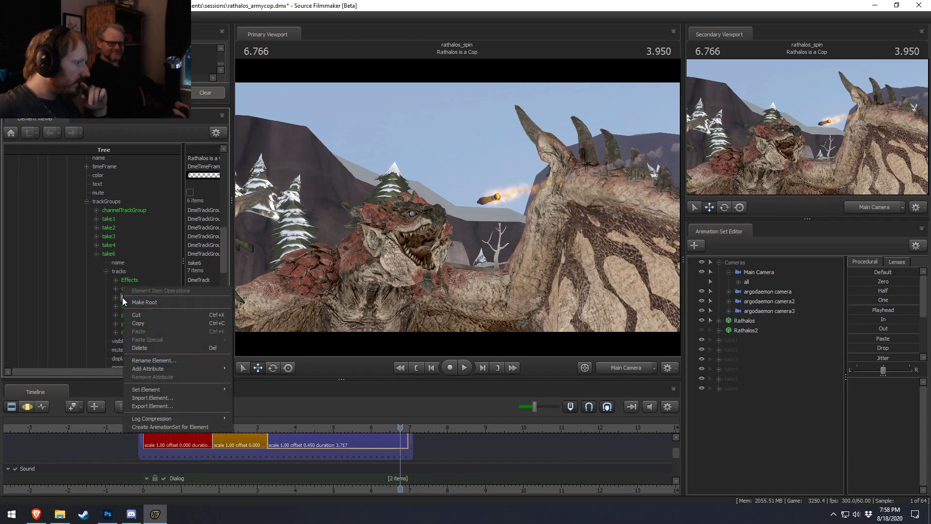
{"action": "left_click", "coordinate": [116, 297]}
{"action": "scroll", "coordinate": [141, 325], "scroll_direction": "down", "scroll_amount": 3}
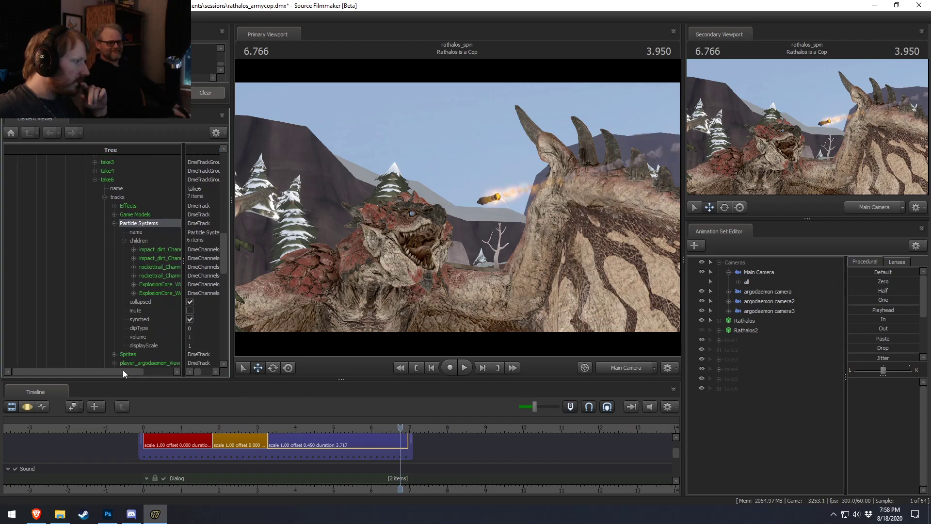
{"action": "left_click_drag", "start_coordinate": [121, 369], "coordinate": [176, 315]}
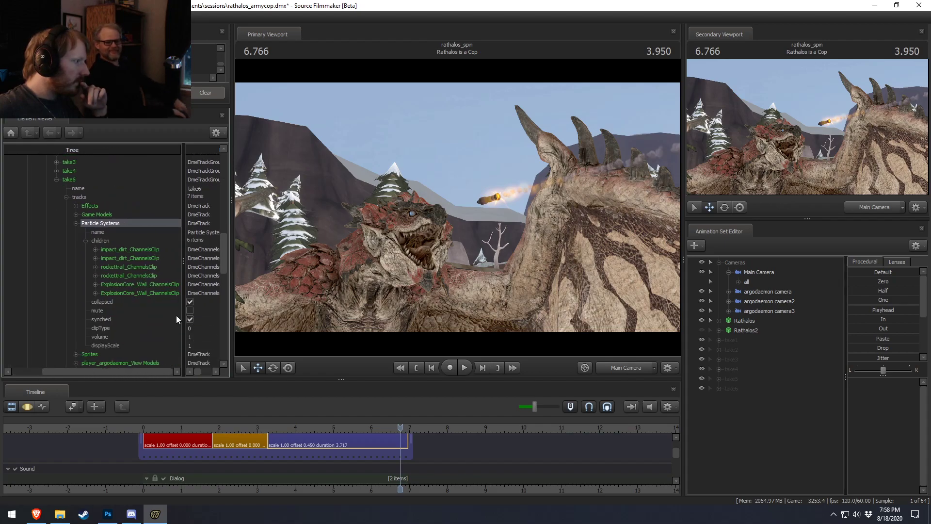
- Try to create an animation set for take6's first rockettrail_ChannelsClip with a displayScale range of 0.00 to 1.00
{"action": "right_click", "coordinate": [125, 267]}
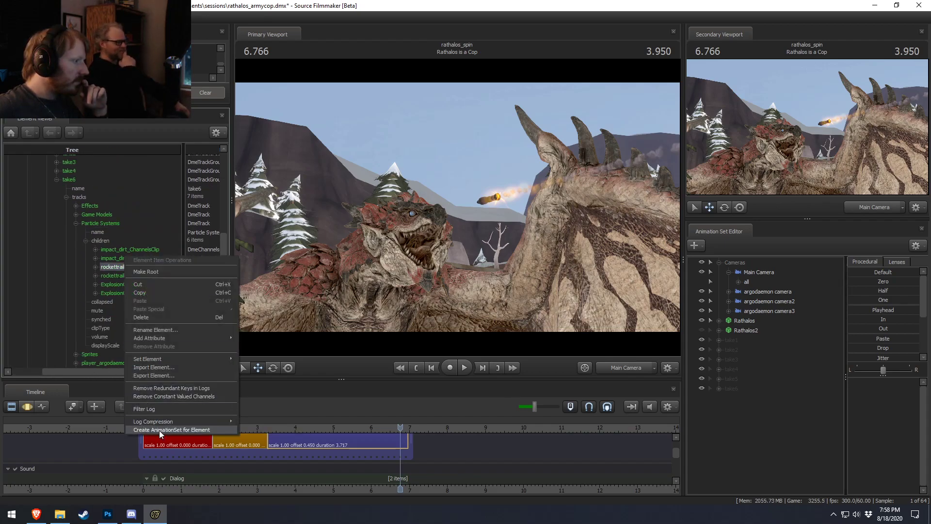
{"action": "left_click", "coordinate": [185, 429]}
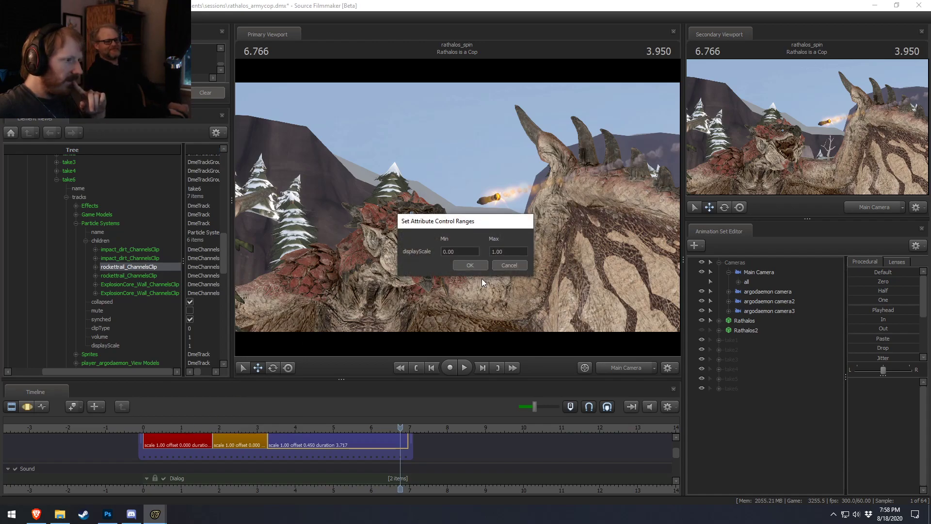
{"action": "left_click", "coordinate": [471, 266]}
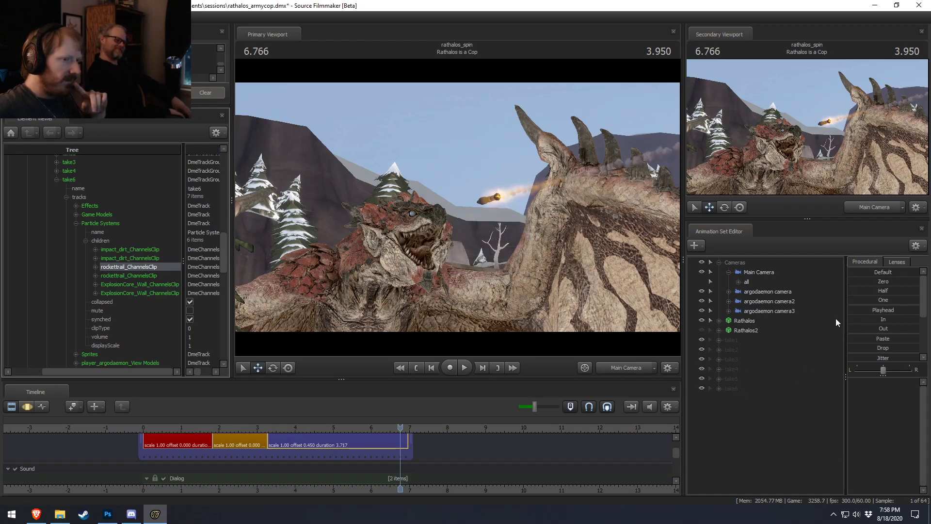
{"action": "key", "text": "ctrl+z"}
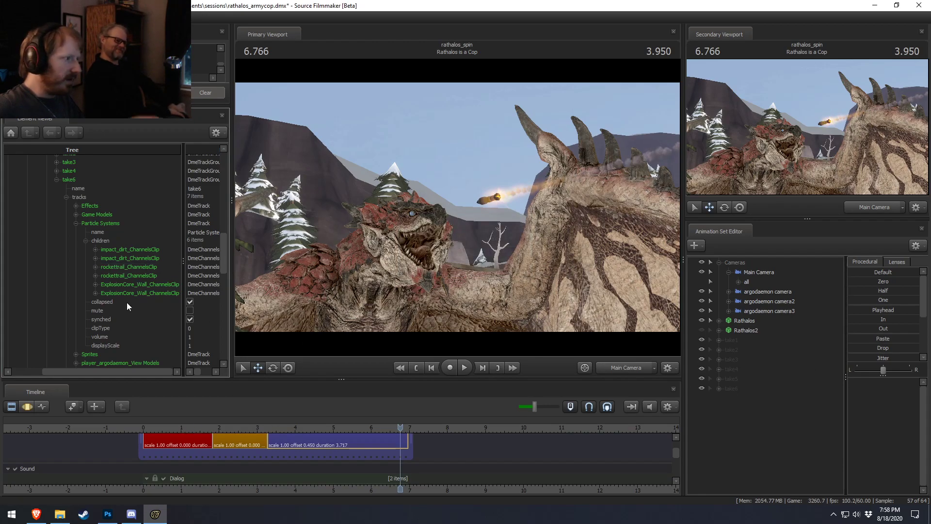
- Examine the channels and available element operations of take6's first rockettrail_ChannelsClip, and collapse the clip
{"action": "left_click", "coordinate": [95, 267]}
{"action": "left_click", "coordinate": [105, 336]}
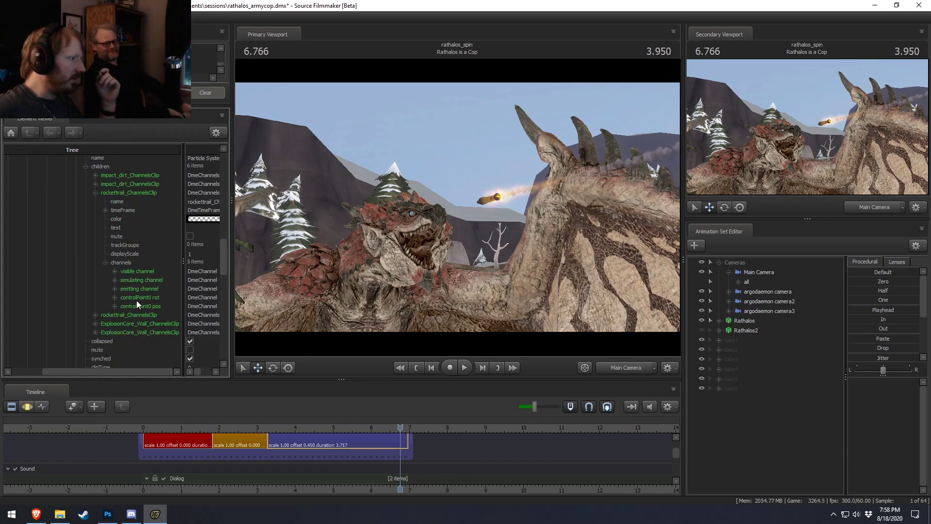
{"action": "left_click", "coordinate": [105, 263]}
{"action": "right_click", "coordinate": [117, 192]}
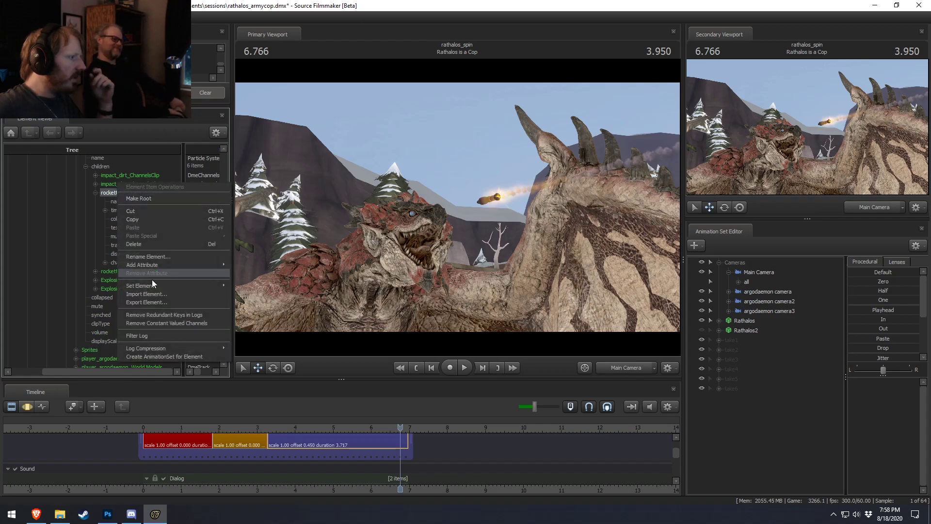
{"action": "mouse_move", "coordinate": [138, 265]}
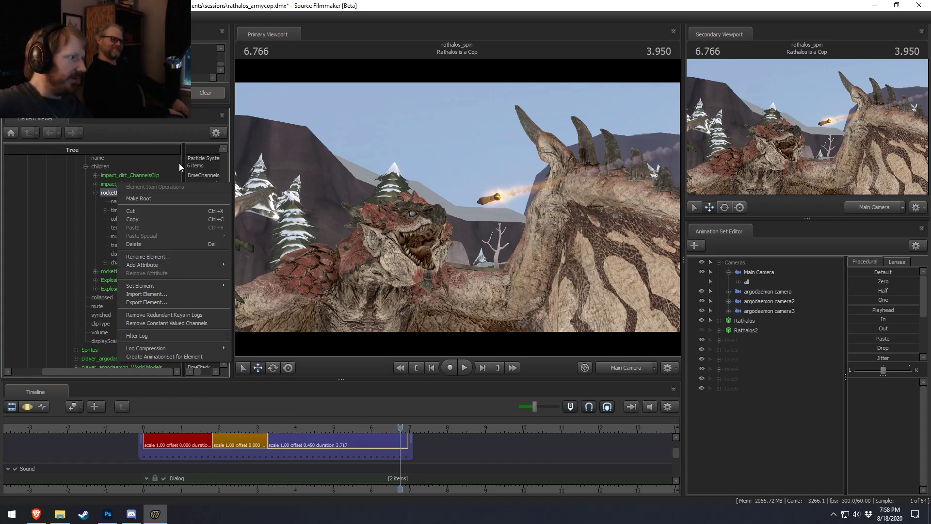
{"action": "left_click", "coordinate": [97, 192]}
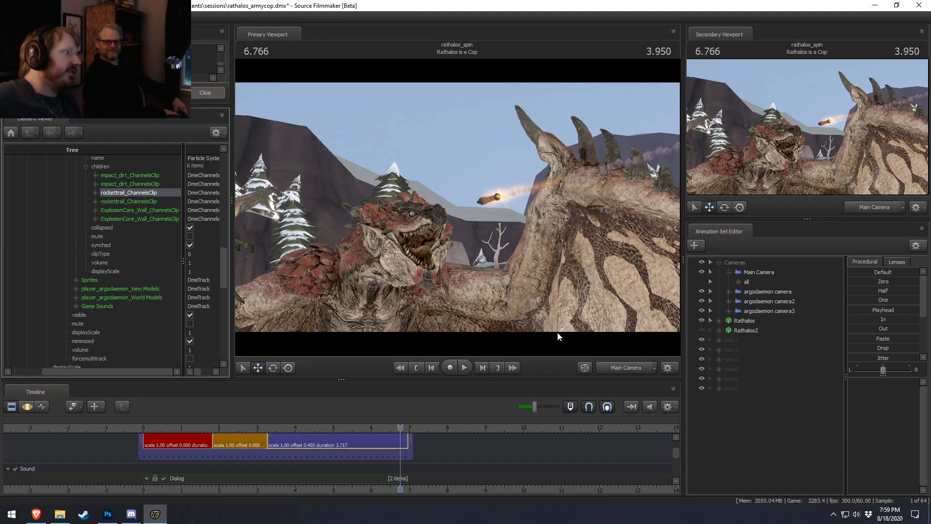
- Return the element tree to the session root and expand its renderSettings to examine the attributes
{"action": "left_click", "coordinate": [8, 132]}
{"action": "left_click", "coordinate": [18, 212]}
{"action": "left_click", "coordinate": [28, 255]}
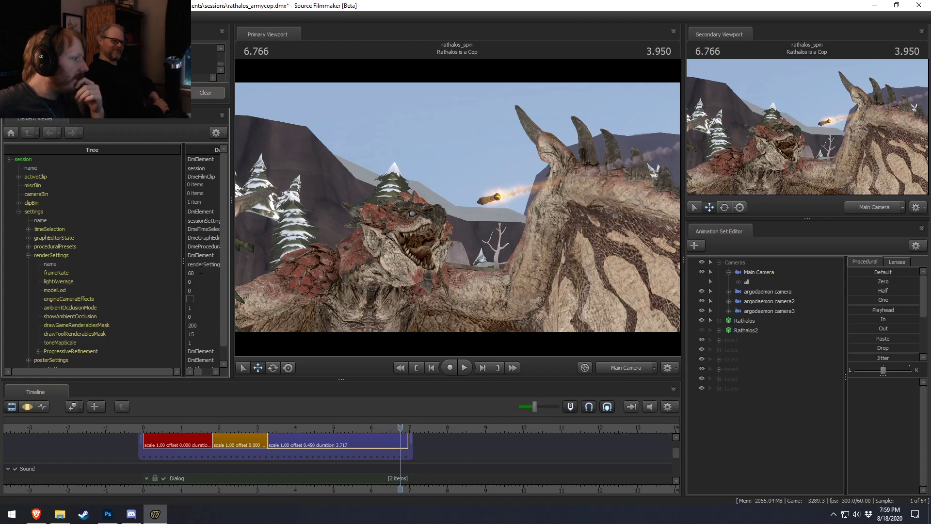
{"action": "left_click", "coordinate": [216, 254]}
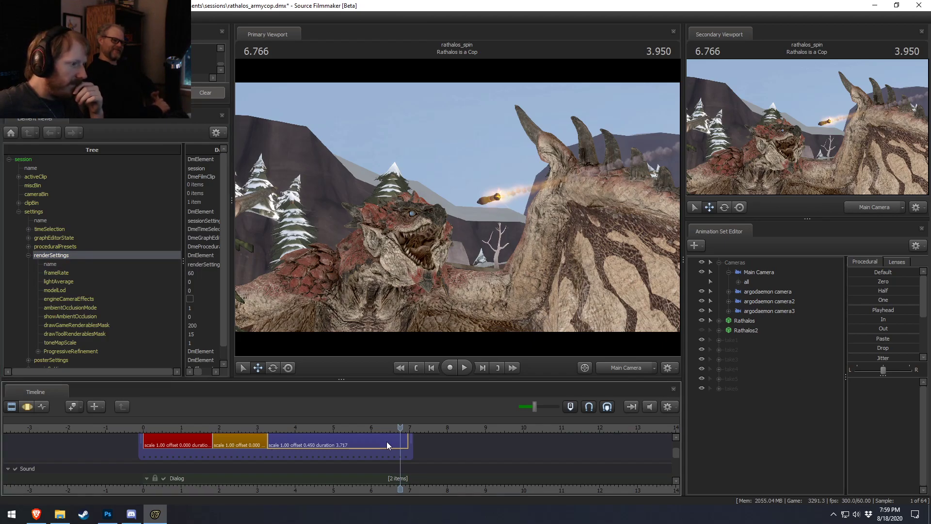
- Show the Main Camera's camera element in the Element Viewer and scrub through the rocket pass to examine the shot
{"action": "right_click", "coordinate": [759, 274]}
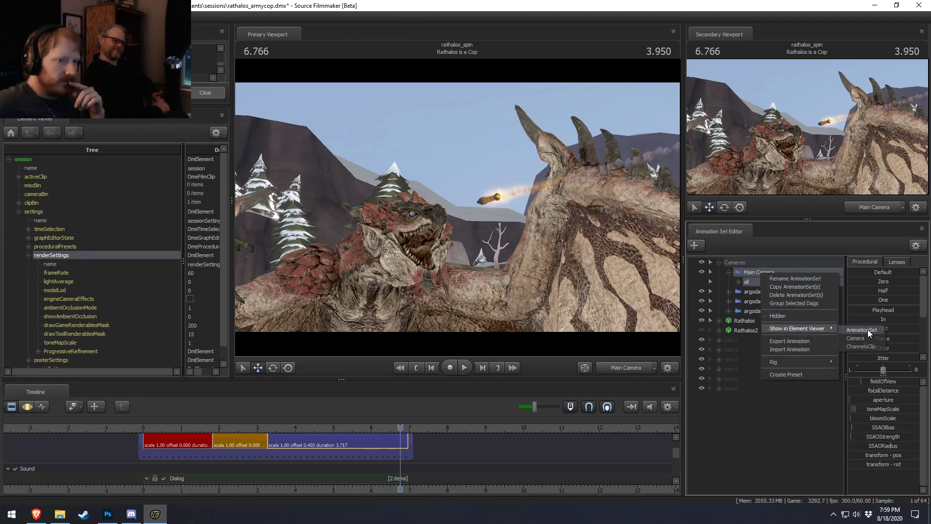
{"action": "left_click", "coordinate": [860, 340]}
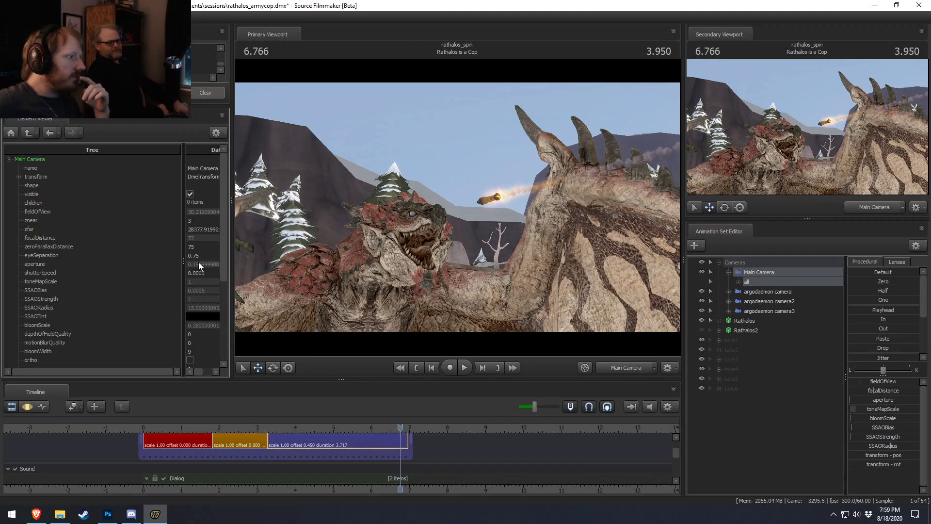
{"action": "left_click", "coordinate": [401, 429]}
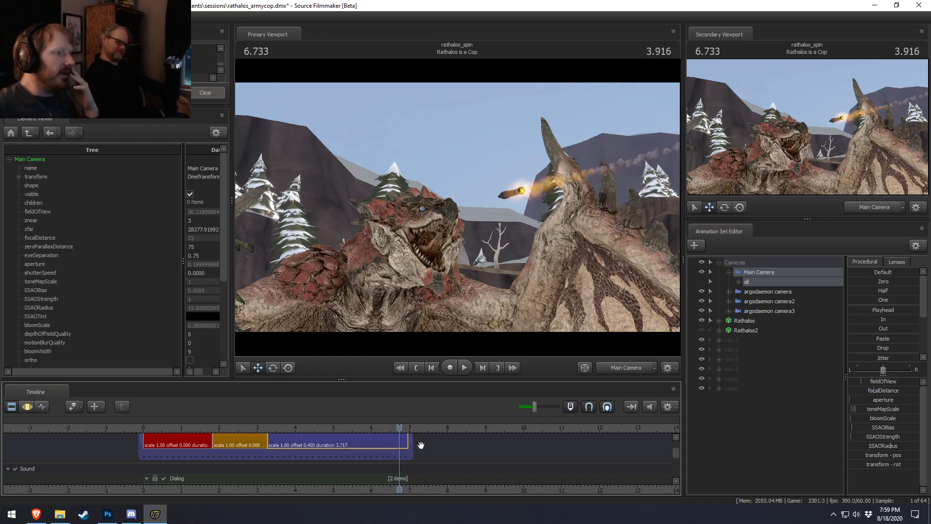
{"action": "left_click", "coordinate": [377, 429]}
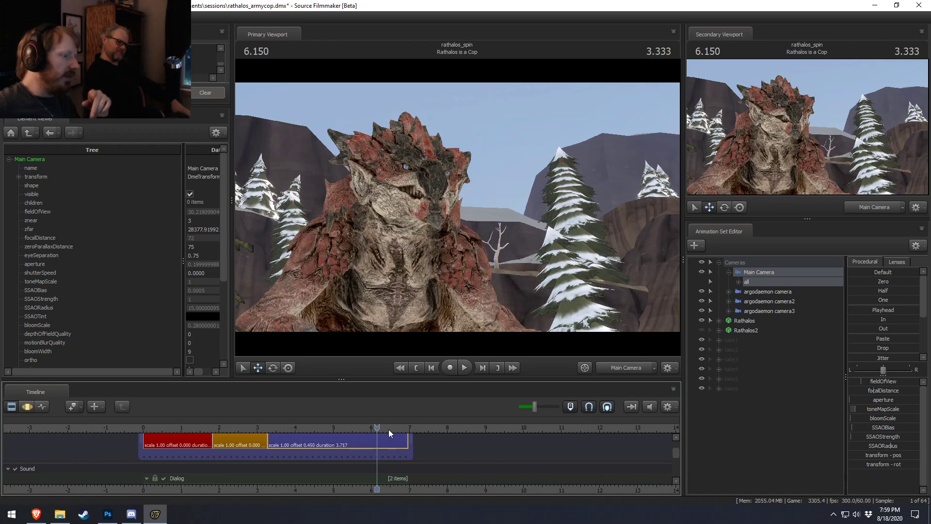
{"action": "left_click", "coordinate": [406, 429]}
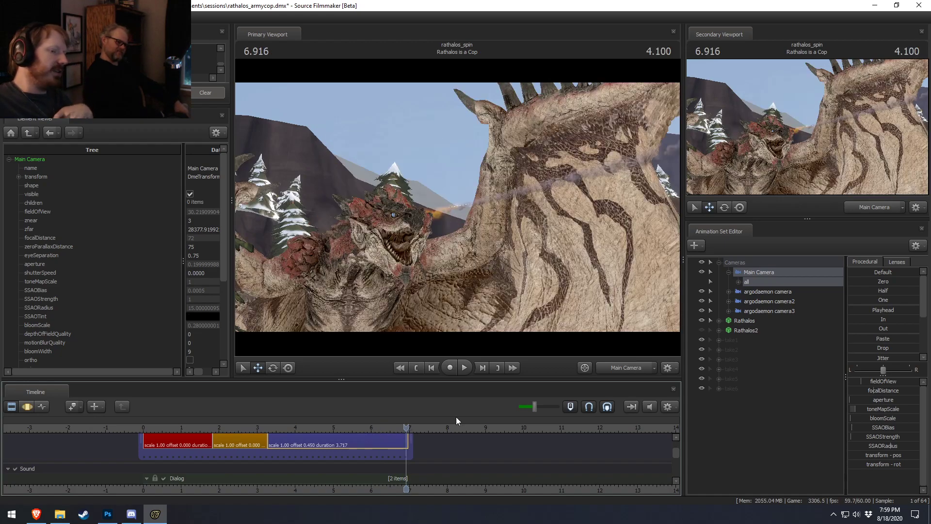
{"action": "right_click", "coordinate": [732, 432]}
{"action": "left_click", "coordinate": [727, 431]}
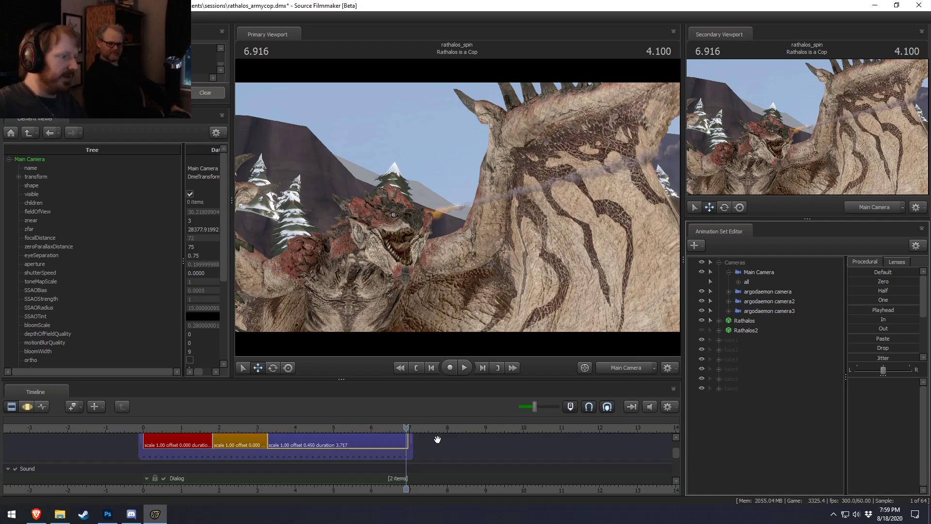
- Play back Rathalos's head motion around the 4-second part of the shot
{"action": "left_click", "coordinate": [283, 427]}
{"action": "key", "text": "space"}
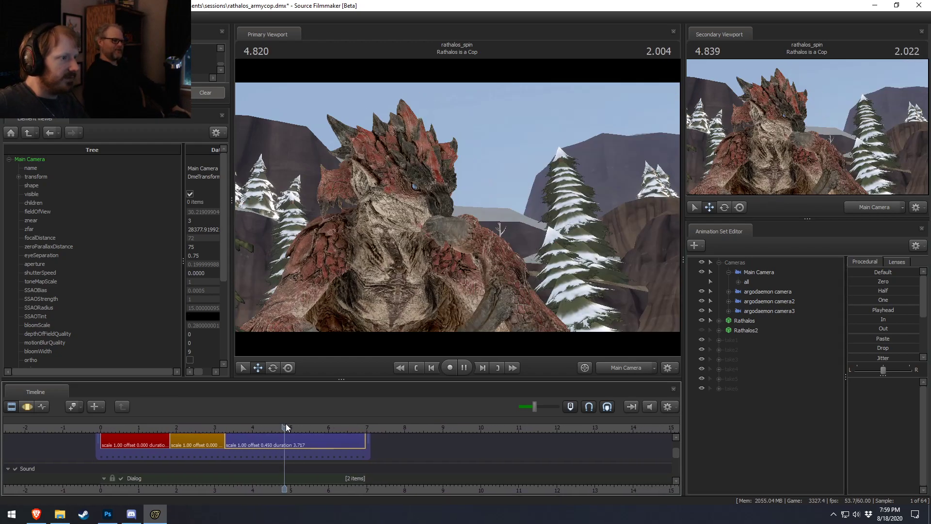
{"action": "key", "text": "space"}
{"action": "left_click", "coordinate": [207, 426]}
{"action": "key", "text": "space"}
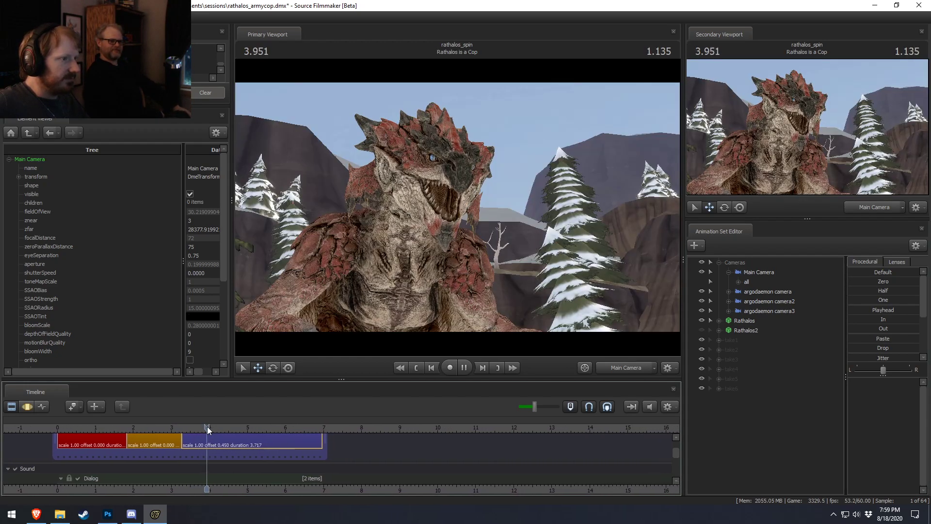
- Select Rathalos's controls without Eyes and Jaw, and show their motion in the Motion Editor at 4.066 seconds
{"action": "left_click", "coordinate": [744, 283]}
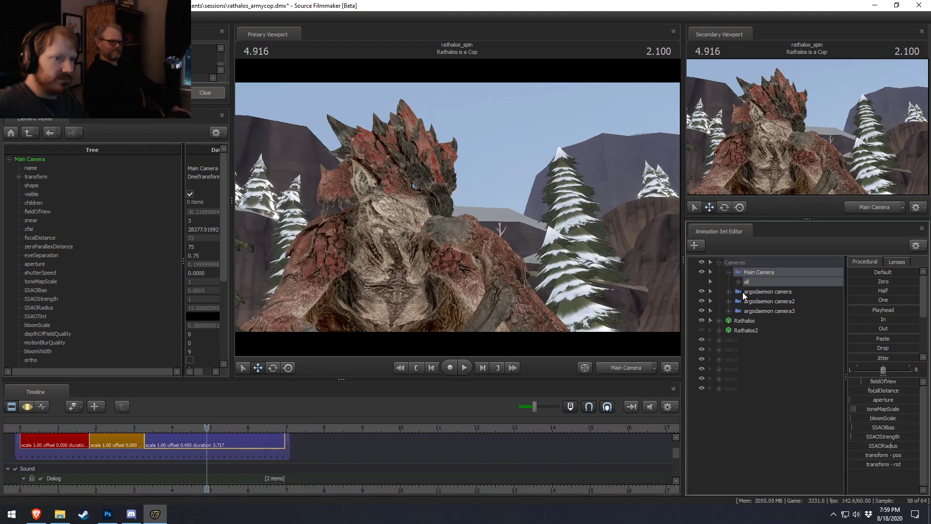
{"action": "left_click", "coordinate": [741, 322]}
{"action": "left_click", "coordinate": [719, 321]}
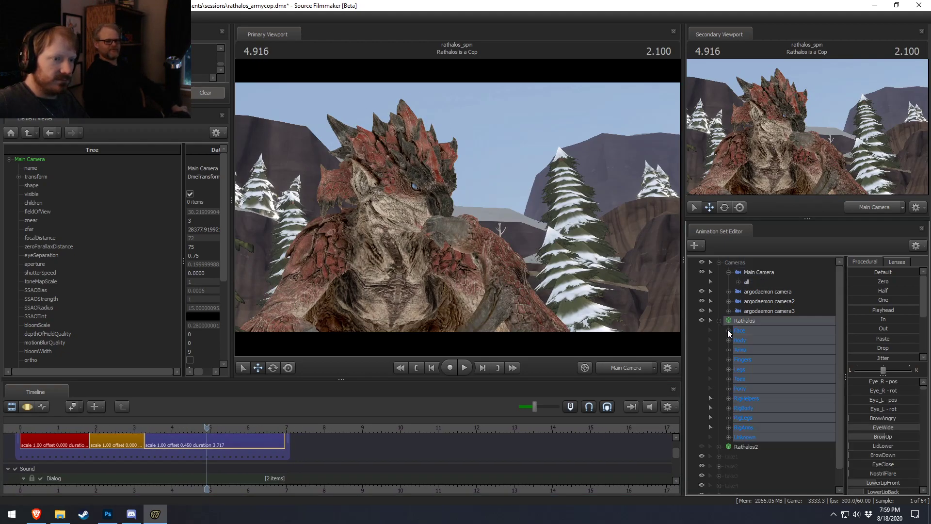
{"action": "left_click", "coordinate": [728, 330]}
{"action": "left_click", "coordinate": [747, 338], "text": "ctrl"}
{"action": "left_click", "coordinate": [728, 398]}
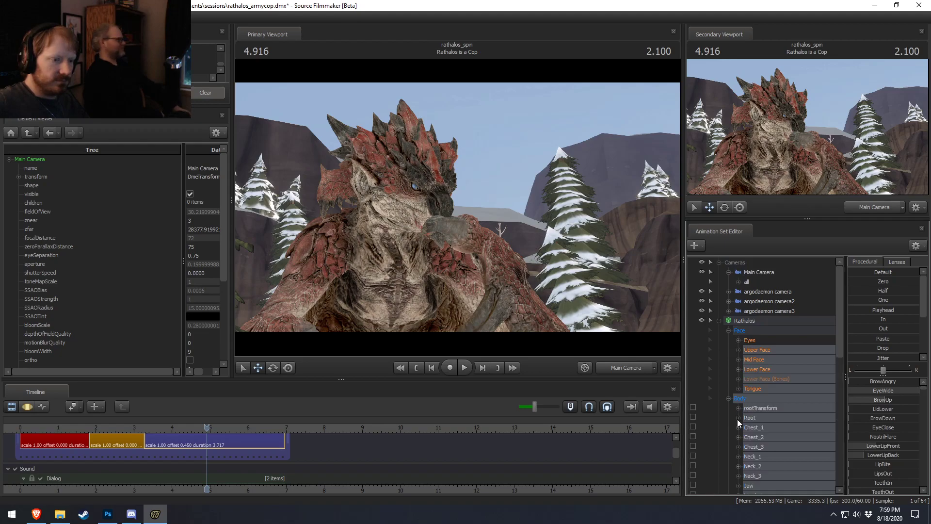
{"action": "scroll", "coordinate": [760, 475], "scroll_direction": "down", "scroll_amount": 2}
{"action": "left_click", "coordinate": [755, 429], "text": "ctrl"}
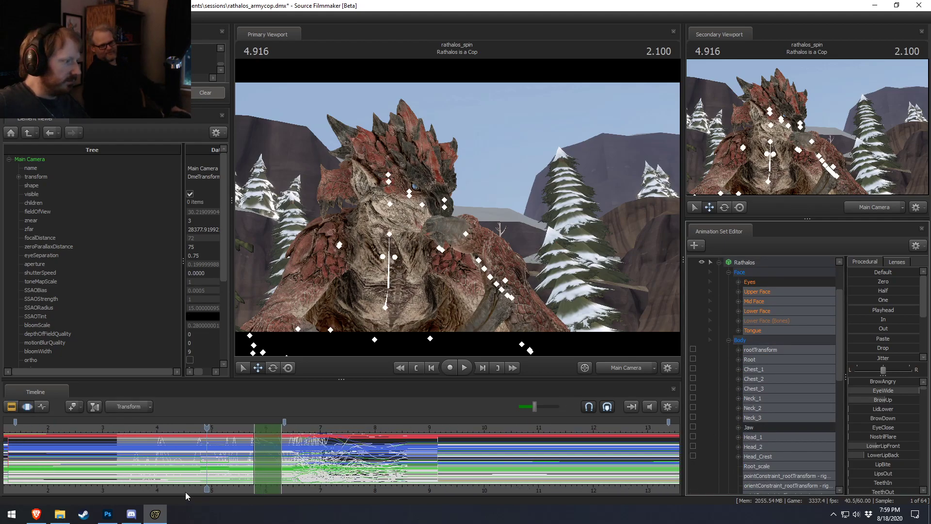
{"action": "scroll", "coordinate": [566, 481], "scroll_direction": "up", "scroll_amount": 4}
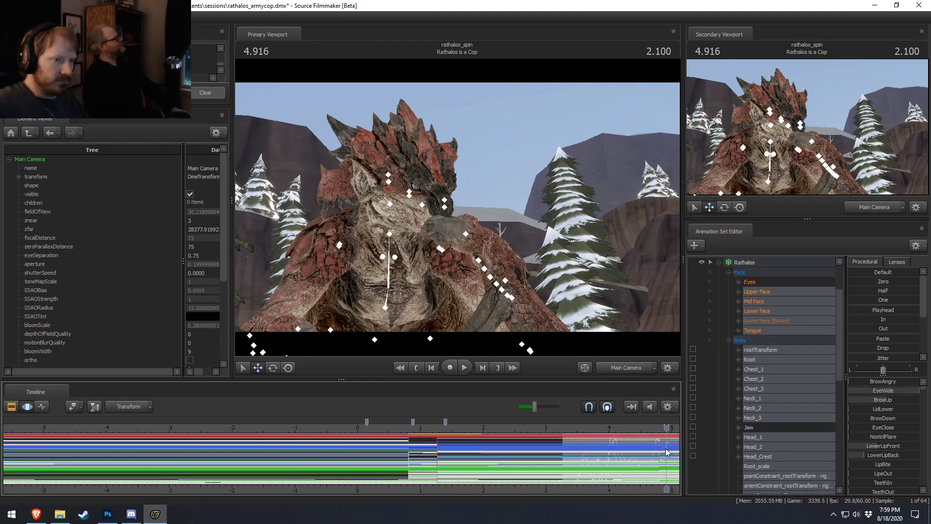
{"action": "middle_click_drag", "start_coordinate": [549, 489], "coordinate": [363, 482]}
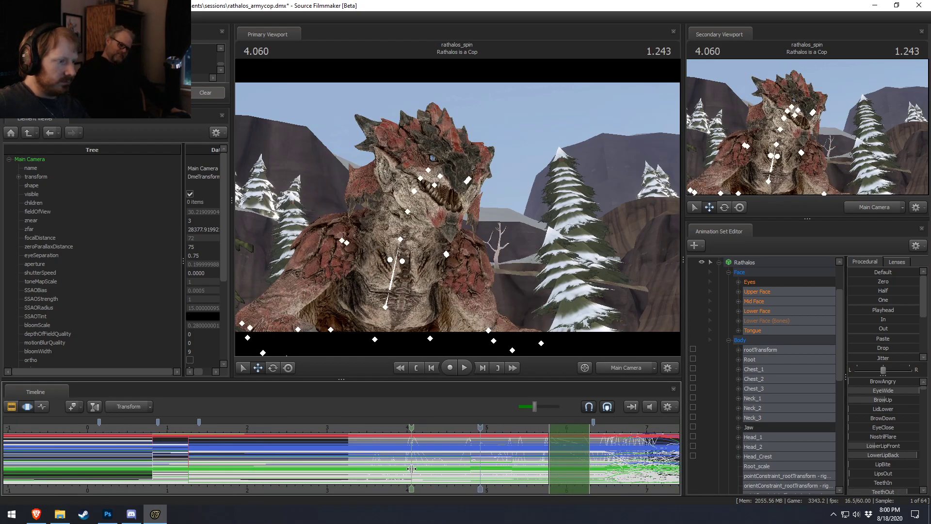
{"action": "left_click", "coordinate": [411, 469]}
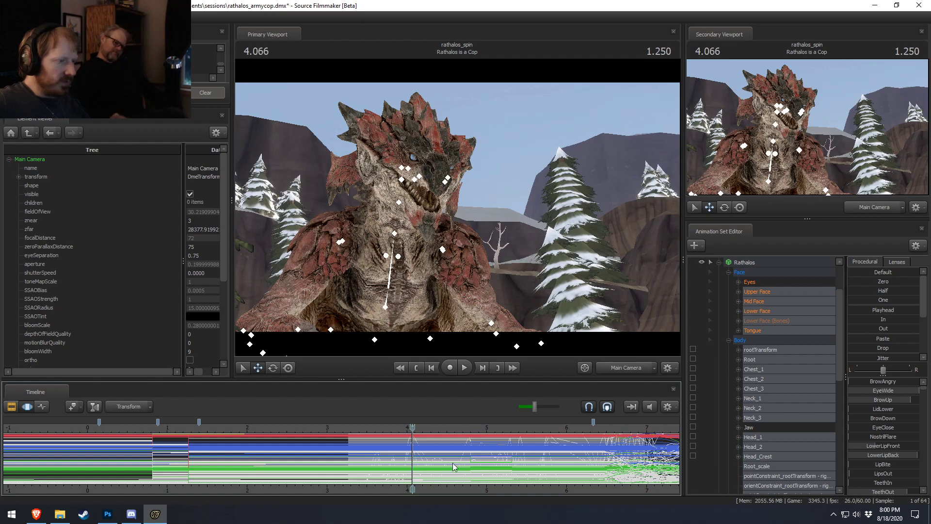
- Adjust the Rathalos selection by toggling its lower rig groups and deselecting the whole Face group
{"action": "scroll", "coordinate": [788, 451], "scroll_direction": "down", "scroll_amount": 10}
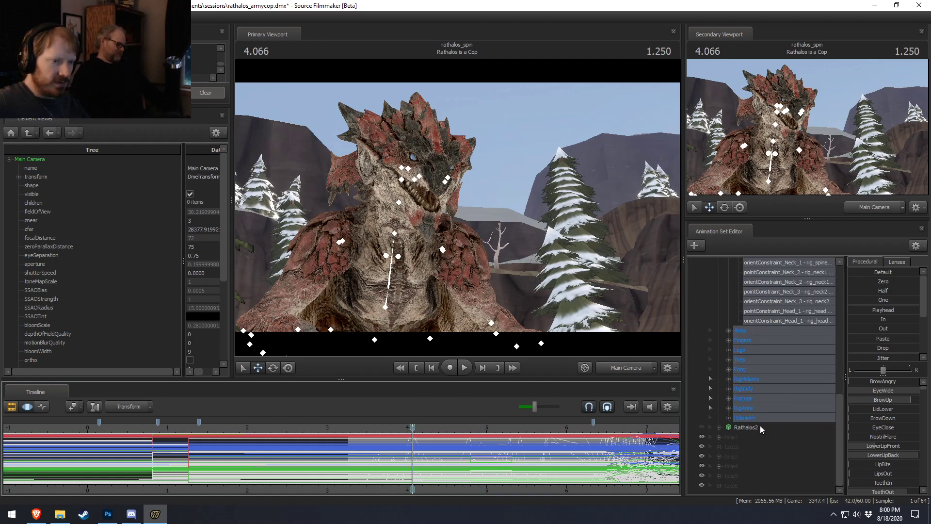
{"action": "left_click", "coordinate": [756, 419], "text": "ctrl"}
{"action": "left_click", "coordinate": [756, 418], "text": "ctrl"}
{"action": "left_click", "coordinate": [758, 408], "text": "ctrl"}
{"action": "left_click", "coordinate": [758, 408], "text": "ctrl"}
{"action": "double_click", "coordinate": [756, 400], "text": "ctrl"}
{"action": "left_click", "coordinate": [757, 401], "text": "ctrl"}
{"action": "left_click", "coordinate": [749, 390], "text": "ctrl"}
{"action": "left_click", "coordinate": [751, 389], "text": "ctrl"}
{"action": "scroll", "coordinate": [759, 404], "scroll_direction": "up", "scroll_amount": 7}
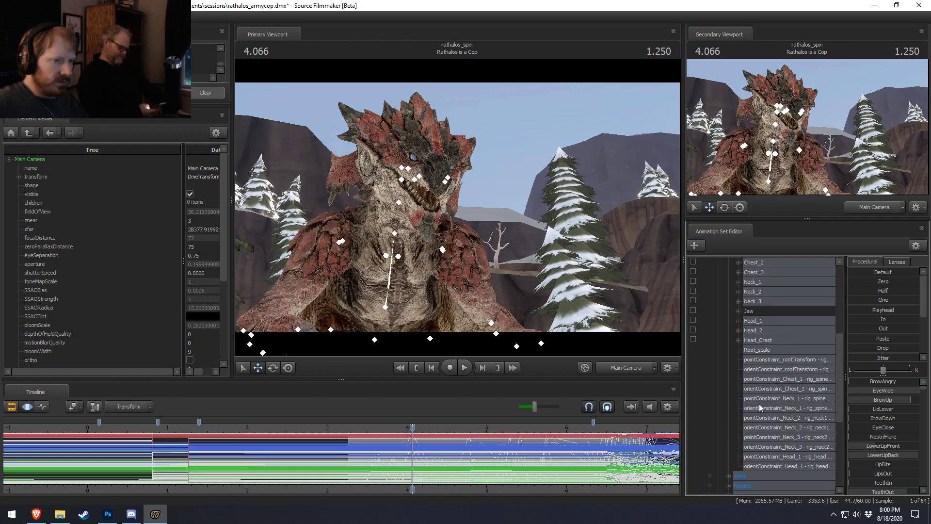
{"action": "scroll", "coordinate": [759, 403], "scroll_direction": "up", "scroll_amount": 3}
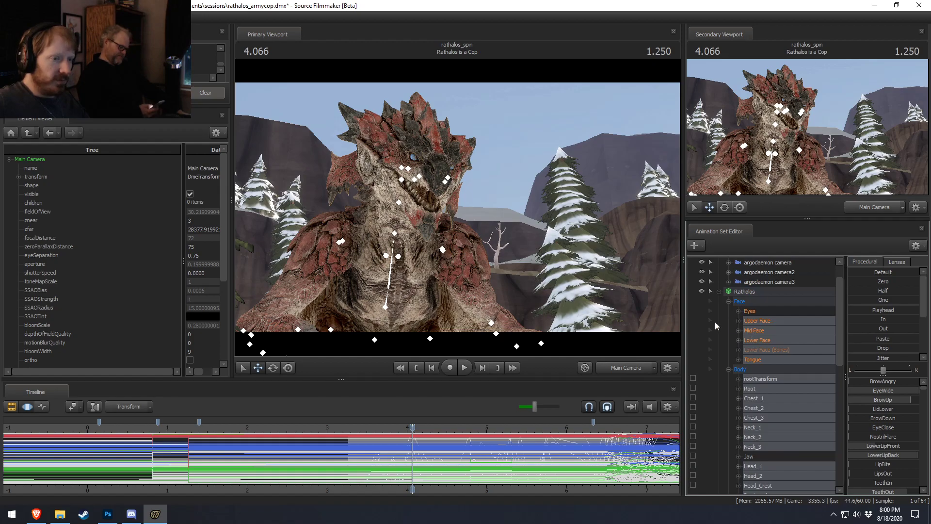
{"action": "left_click", "coordinate": [762, 302], "text": "ctrl"}
{"action": "left_click", "coordinate": [762, 303], "text": "ctrl"}
- Add Eyes to the selection, blend a short range around 4 seconds fully to its Out pose, and play back the change
{"action": "scroll", "coordinate": [420, 461], "scroll_direction": "up", "scroll_amount": 5}
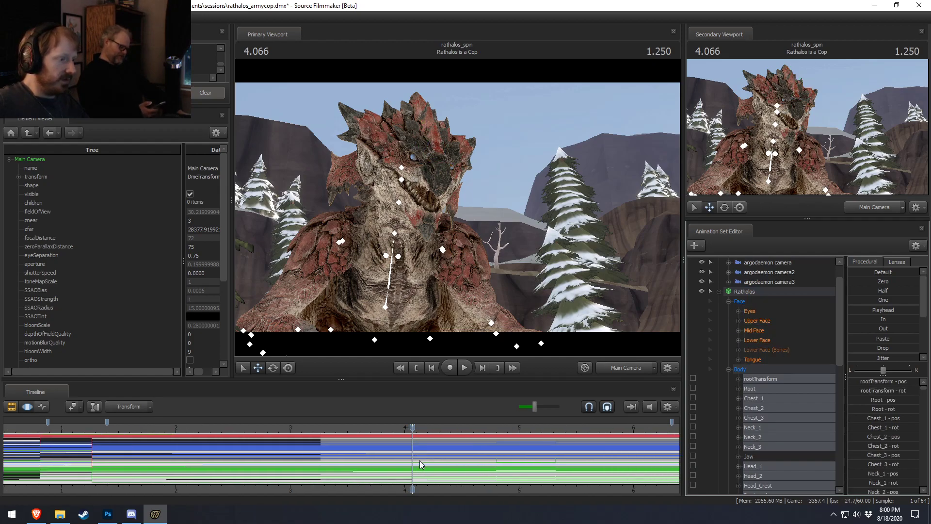
{"action": "scroll", "coordinate": [410, 461], "scroll_direction": "down", "scroll_amount": 3}
{"action": "mouse_move", "coordinate": [405, 464]}
{"action": "left_mouse_down"}
{"action": "mouse_move", "coordinate": [431, 470]}
{"action": "mouse_move", "coordinate": [374, 462]}
{"action": "mouse_move", "coordinate": [405, 461]}
{"action": "left_mouse_up"}
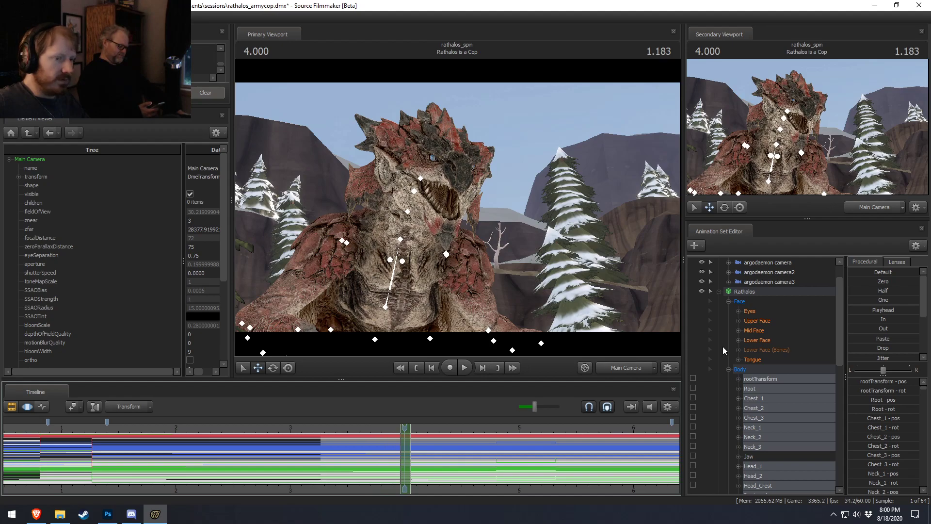
{"action": "left_click", "coordinate": [751, 311]}
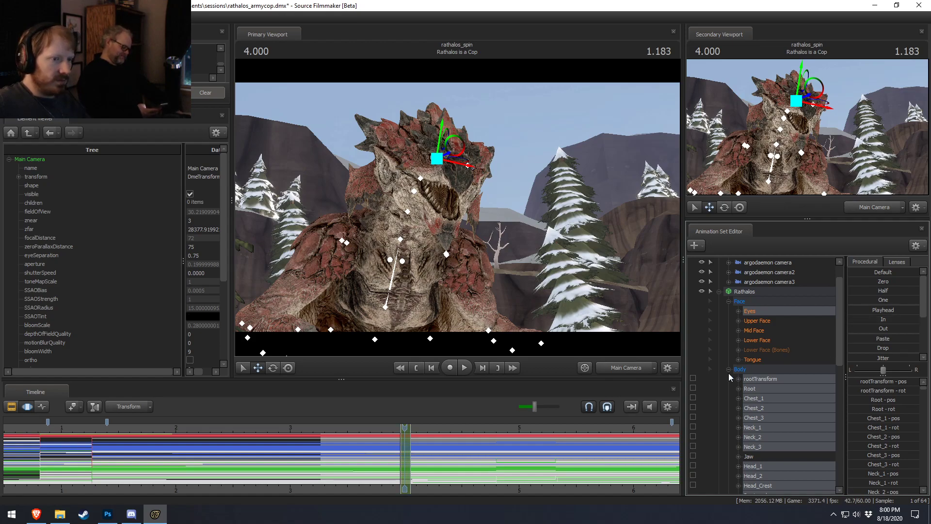
{"action": "left_click_drag", "start_coordinate": [405, 457], "coordinate": [415, 450]}
{"action": "left_click_drag", "start_coordinate": [880, 328], "coordinate": [912, 327]}
{"action": "left_click", "coordinate": [360, 429]}
{"action": "key", "text": "space"}
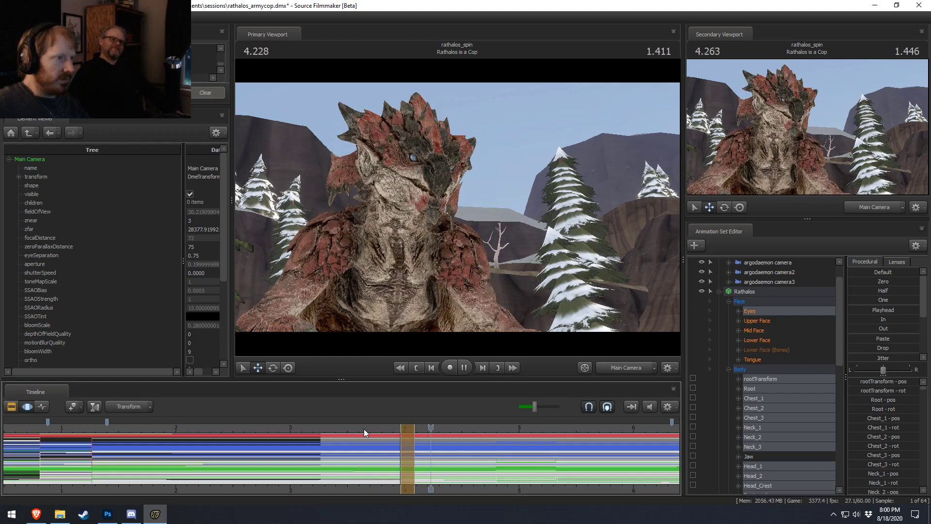
{"action": "key", "text": "space"}
- Add Rathalos's Upper Face and Mid Face, apply the Out preset over the same short range, and review the playback
{"action": "left_click", "coordinate": [758, 320], "text": "ctrl"}
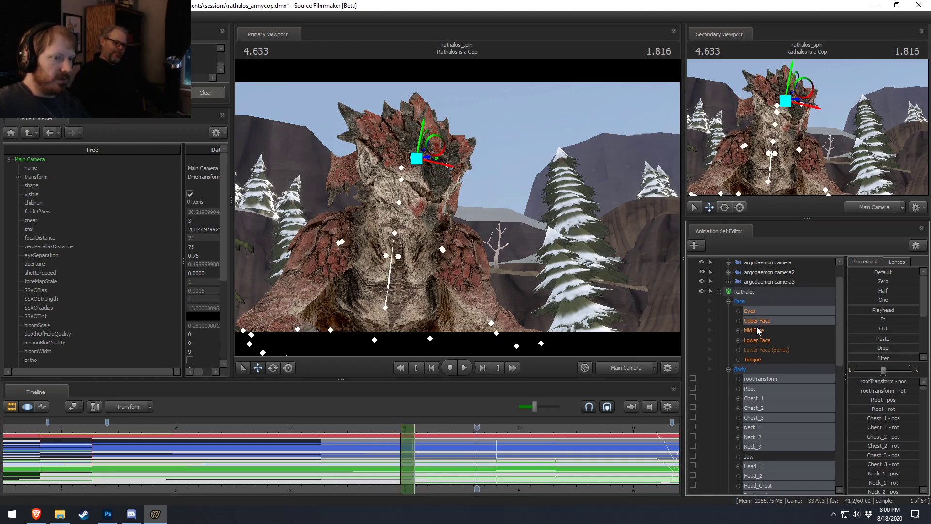
{"action": "left_click", "coordinate": [756, 330], "text": "ctrl"}
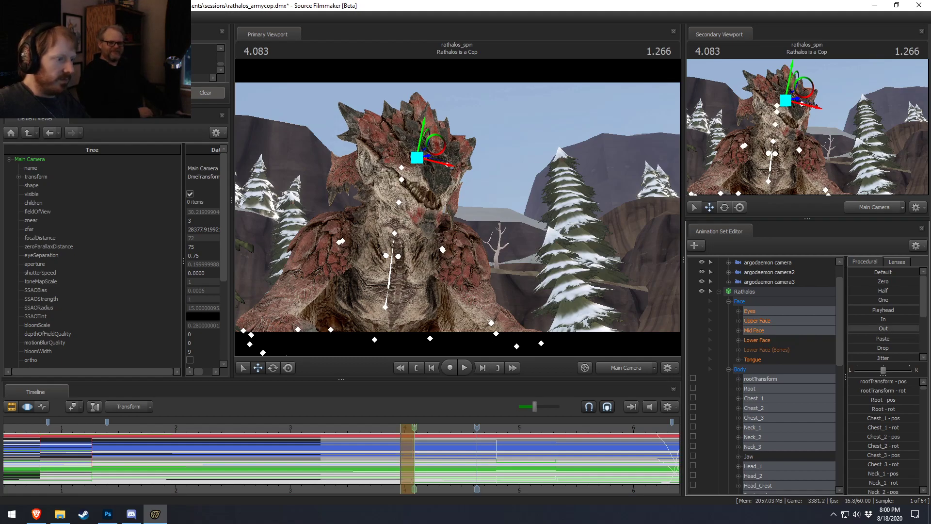
{"action": "left_click", "coordinate": [382, 429]}
{"action": "key", "text": "space"}
{"action": "key", "text": "space"}
{"action": "left_click", "coordinate": [346, 430]}
{"action": "key", "text": "space"}
{"action": "key", "text": "space"}
- Extend the time selection to run from just before 4.0 to about 4.8 seconds
{"action": "key", "text": "F2"}
{"action": "key", "text": "F3"}
{"action": "left_click_drag", "start_coordinate": [401, 451], "coordinate": [498, 458], "text": "shift"}
{"action": "left_click", "coordinate": [496, 429]}
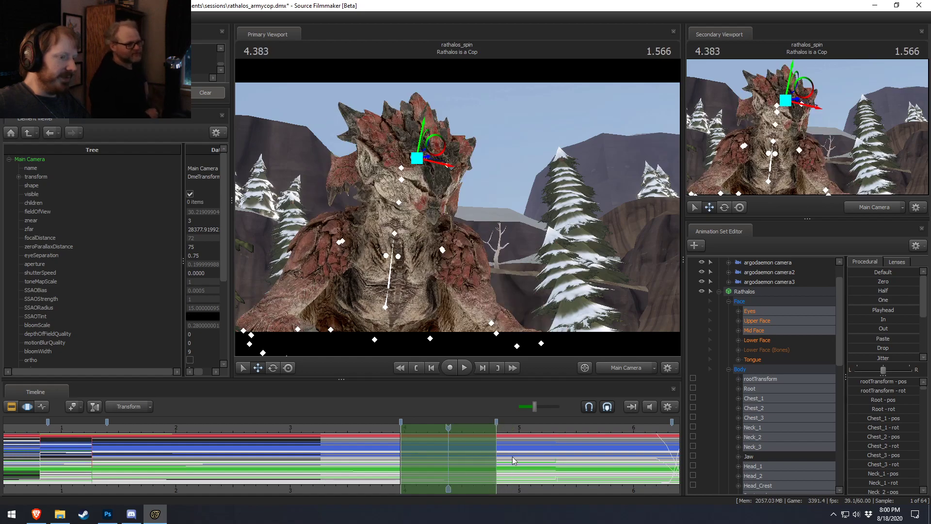
- Move the Work Camera close to Rathalos's face and select only the Eyes controls
{"action": "left_click", "coordinate": [608, 368], "text": "ctrl"}
{"action": "key", "text": "w"}
{"action": "mouse_move", "coordinate": [533, 252]}
{"action": "left_mouse_down"}
{"action": "mouse_move", "coordinate": [531, 228]}
{"action": "mouse_move", "coordinate": [523, 231]}
{"action": "mouse_move", "coordinate": [533, 238]}
{"action": "left_mouse_up"}
{"action": "key", "text": "F2"}
{"action": "left_click", "coordinate": [761, 313]}
{"action": "key", "text": "F3"}
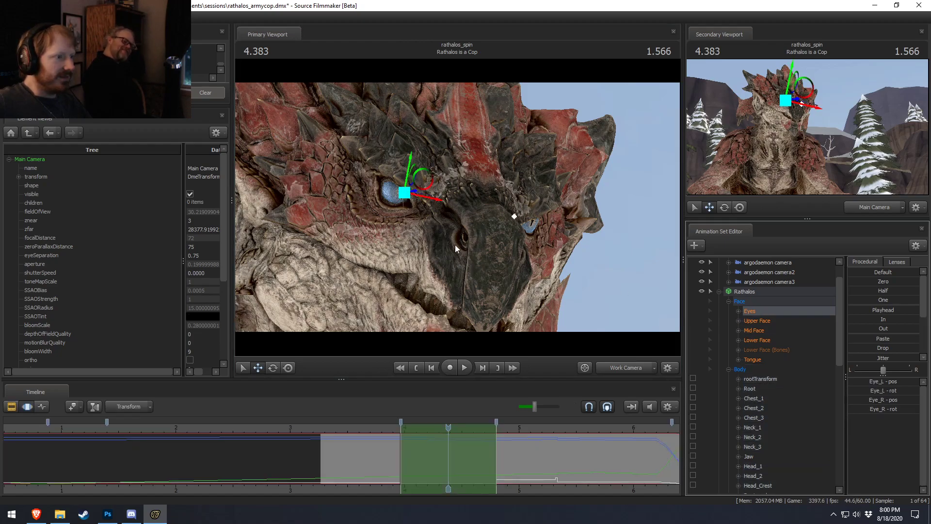
{"action": "key", "text": "F2"}
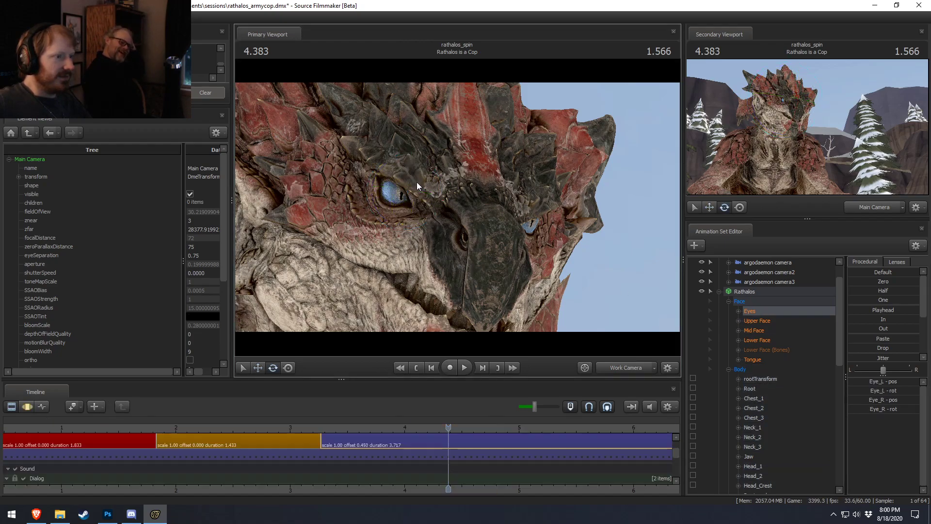
- Return the primary viewport to the Main Camera and show the Eyes motion in the Motion Editor
{"action": "left_click", "coordinate": [617, 371]}
{"action": "key", "text": "F3"}
{"action": "key", "text": "F2"}
{"action": "key", "text": "F3"}
{"action": "key", "text": "F2"}
{"action": "key", "text": "F3"}
- Select a very short range from about 5.32 seconds and apply the In preset to Rathalos's eyes
{"action": "middle_click_drag", "start_coordinate": [586, 494], "coordinate": [418, 470]}
{"action": "left_click", "coordinate": [398, 467], "text": "shift"}
{"action": "scroll", "coordinate": [398, 467], "scroll_direction": "up", "scroll_amount": 3}
{"action": "scroll", "coordinate": [398, 467], "scroll_direction": "up", "scroll_amount": 2}
{"action": "key", "text": "shift"}
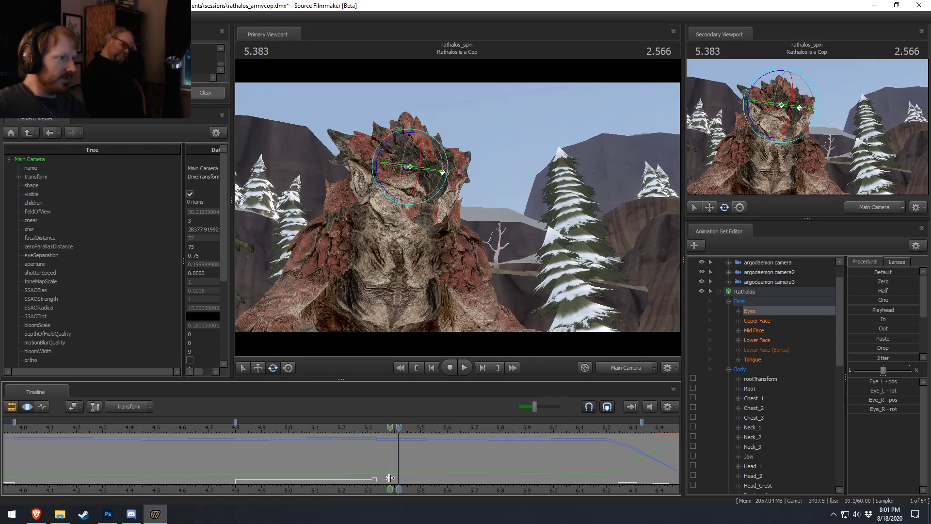
{"action": "left_click", "coordinate": [377, 473]}
{"action": "left_click_drag", "start_coordinate": [372, 469], "coordinate": [378, 468], "text": "shift"}
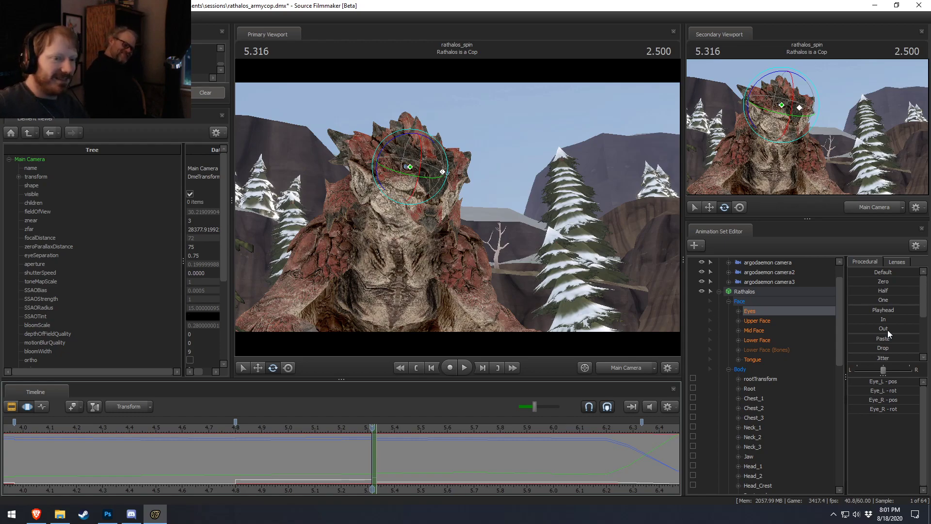
{"action": "double_click", "coordinate": [869, 319]}
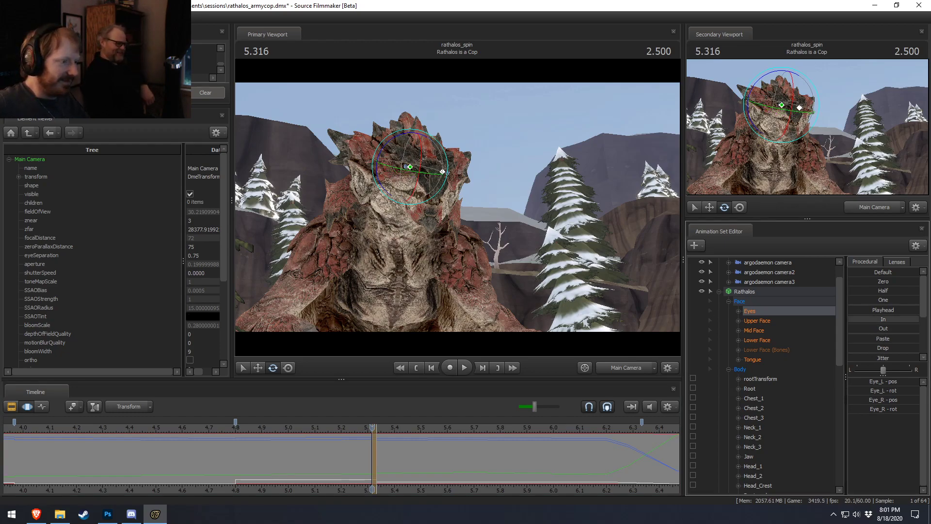
- Apply the Out preset to the eyes over the same short range and check the neighbouring frames
{"action": "left_click_drag", "start_coordinate": [275, 431], "coordinate": [371, 454]}
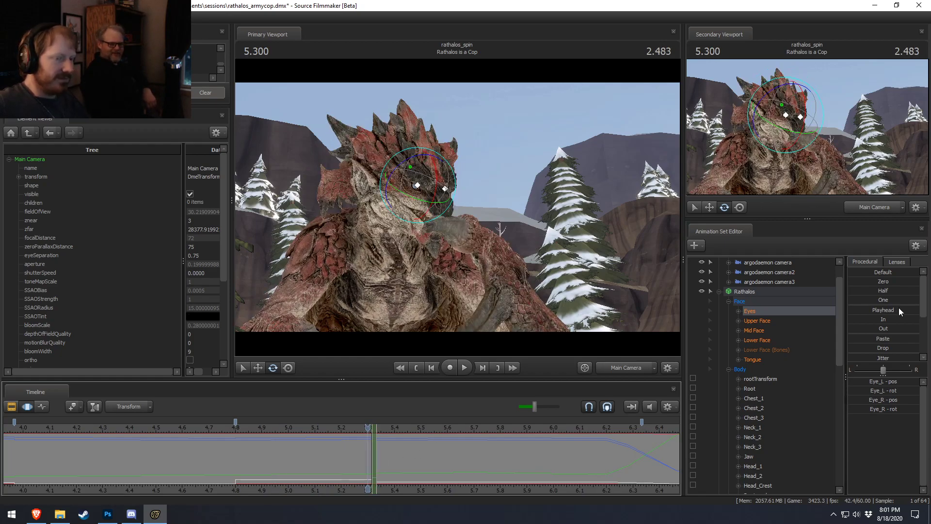
{"action": "left_click", "coordinate": [877, 328]}
{"action": "key", "text": "Left"}
{"action": "key", "text": "F2"}
{"action": "key", "text": "F3"}
- Scrub from about 4.78 back to 4.43 seconds to review Rathalos's eye motion
{"action": "left_click", "coordinate": [232, 429]}
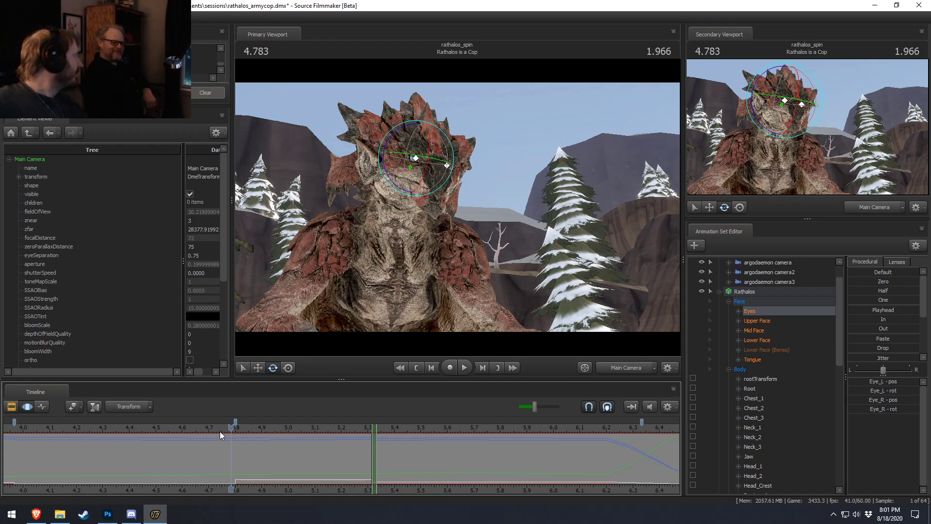
{"action": "left_click", "coordinate": [199, 428]}
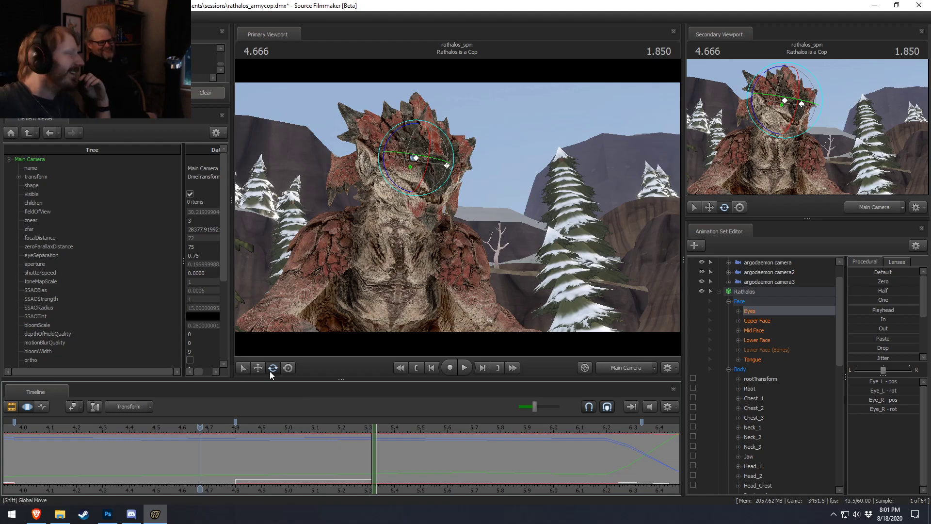
{"action": "left_click_drag", "start_coordinate": [200, 428], "coordinate": [173, 429]}
{"action": "scroll", "coordinate": [205, 447], "scroll_direction": "down", "scroll_amount": 3}
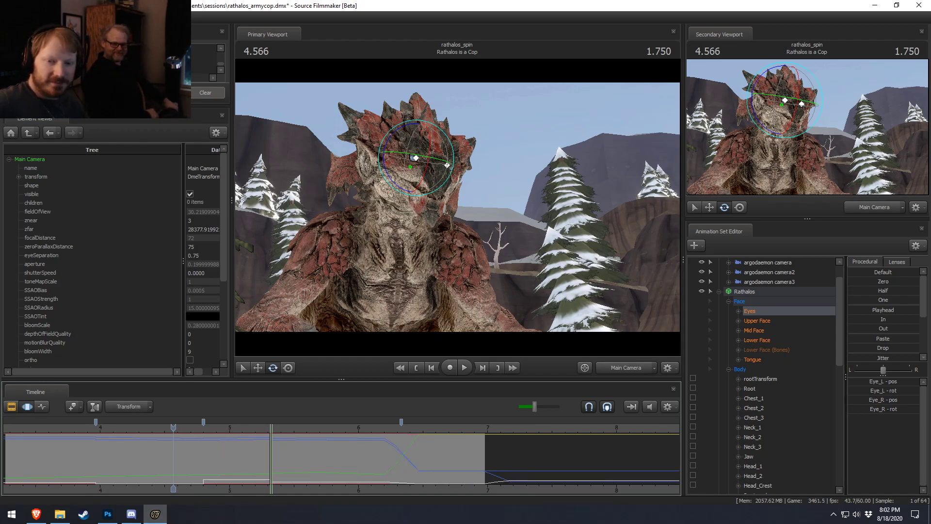
{"action": "scroll", "coordinate": [173, 461], "scroll_direction": "down", "scroll_amount": 2}
{"action": "left_click", "coordinate": [164, 424]}
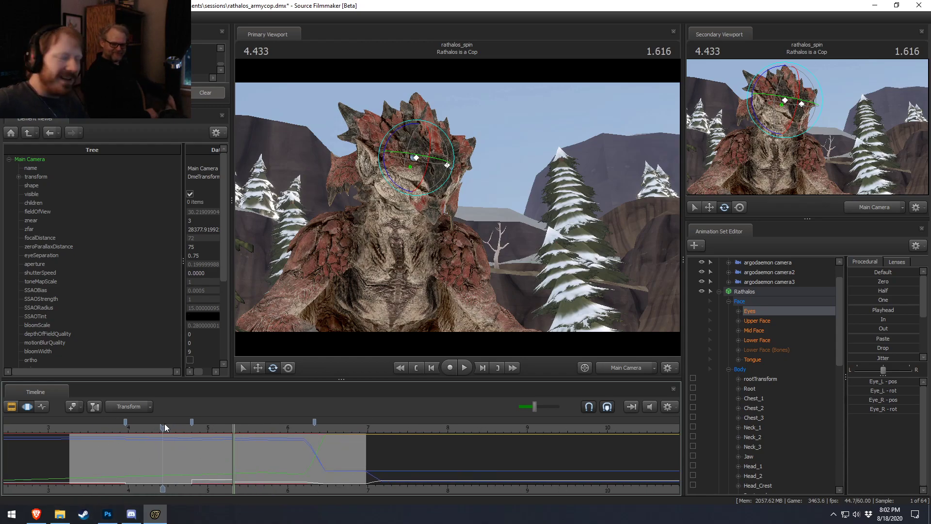
- Play the shot from about 4.43 seconds, and replay it from about 5.1 seconds to review Rathalos's eye motion
{"action": "key", "text": "space"}
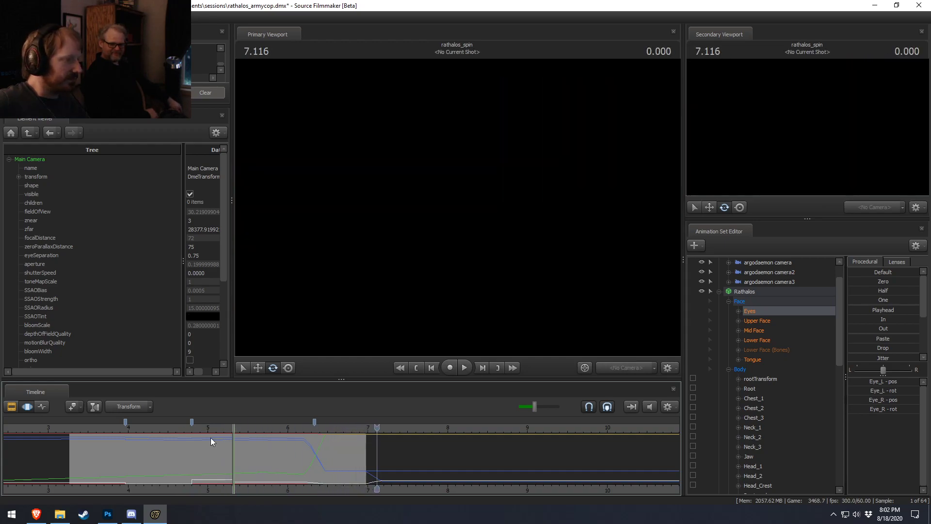
{"action": "left_click", "coordinate": [214, 430]}
{"action": "key", "text": "space"}
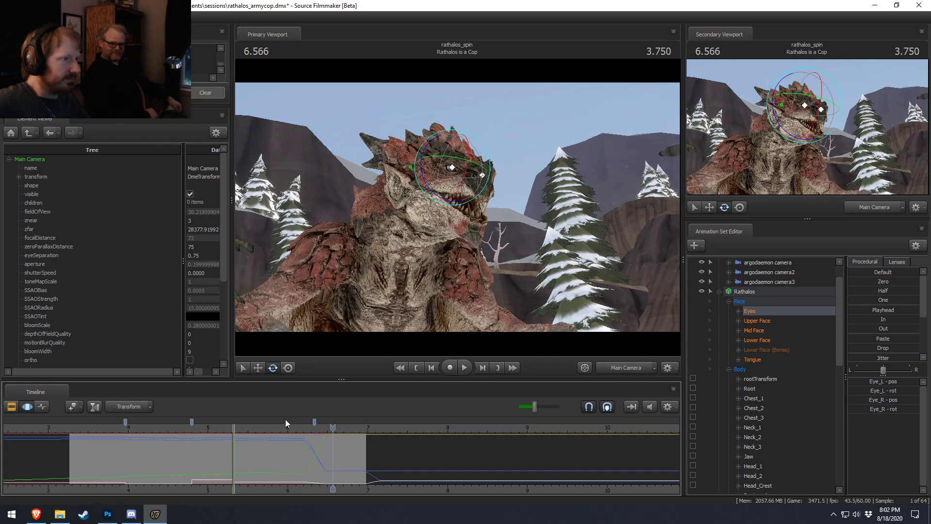
- Select the entire Rathalos animation set and play the shot from about 4.9 to 6.82 seconds to review its full motion
{"action": "left_click", "coordinate": [767, 291]}
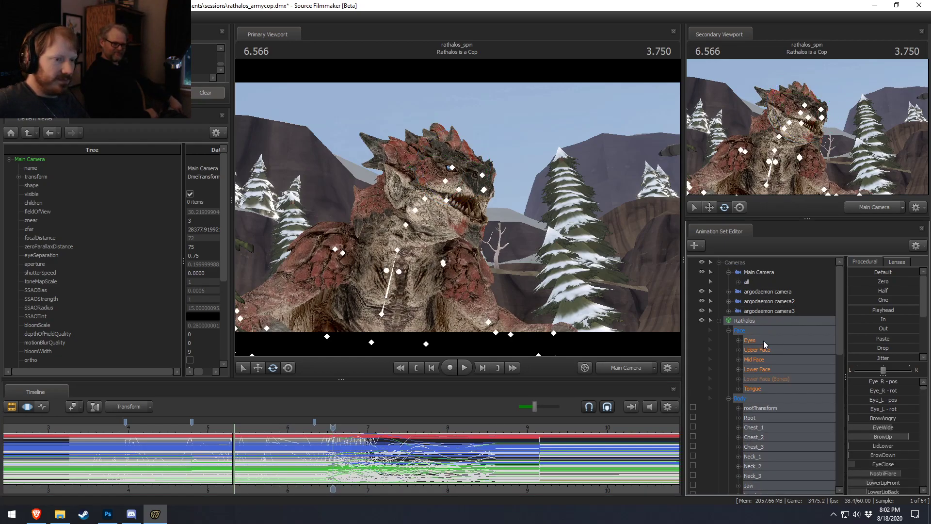
{"action": "key", "text": "F2"}
{"action": "key", "text": "F4"}
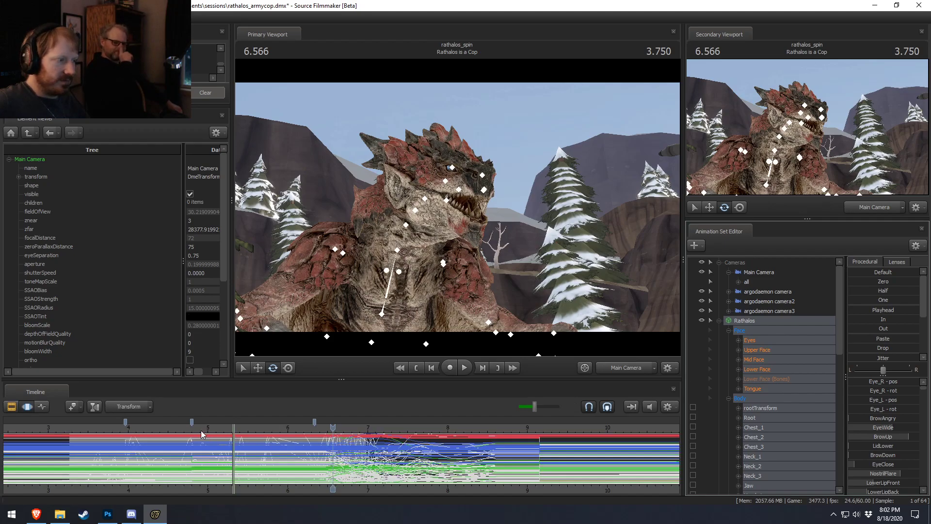
{"action": "left_click", "coordinate": [200, 430]}
{"action": "key", "text": "space"}
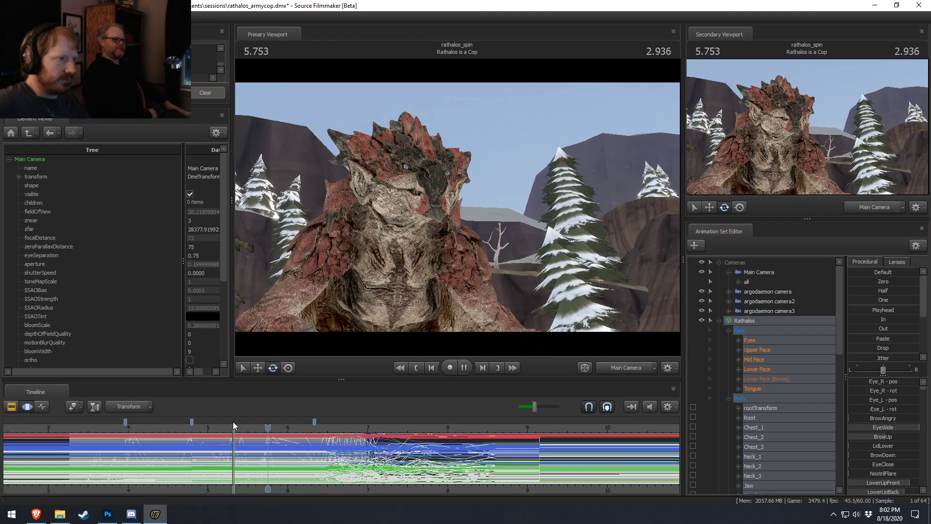
{"action": "key", "text": "space"}
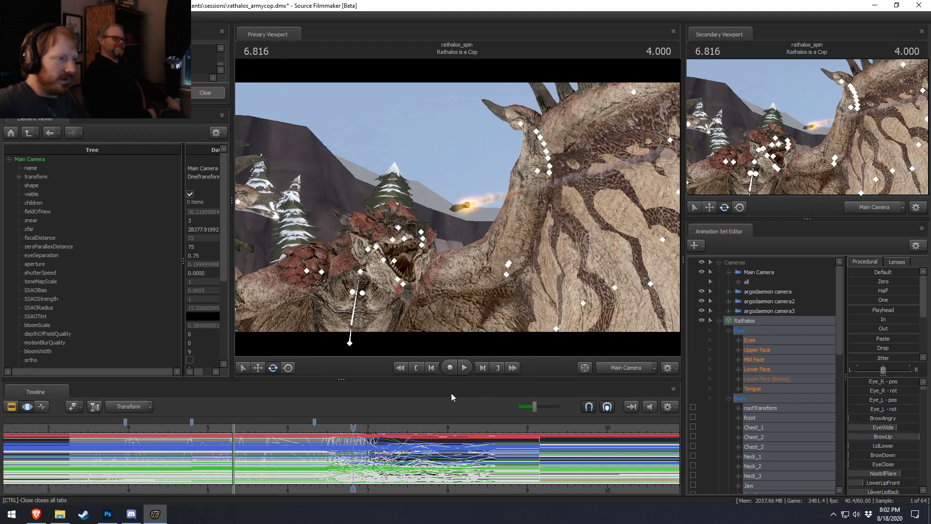
- Switch the primary viewport to the Work Camera, view Rathalos without controls at 6.82 seconds, and save the session
{"action": "key", "text": "F2"}
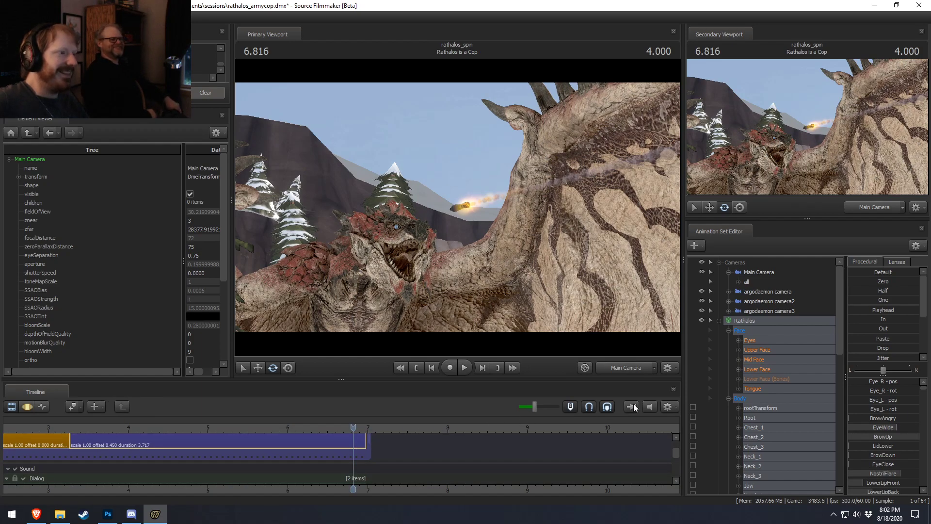
{"action": "left_click", "coordinate": [612, 370]}
{"action": "left_click", "coordinate": [566, 335]}
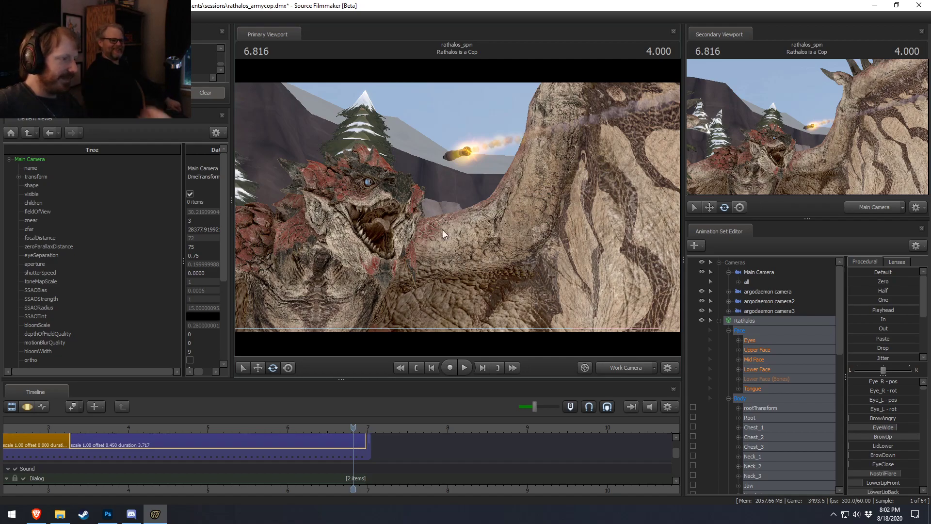
{"action": "key", "text": "F4"}
{"action": "key", "text": "ctrl+s"}
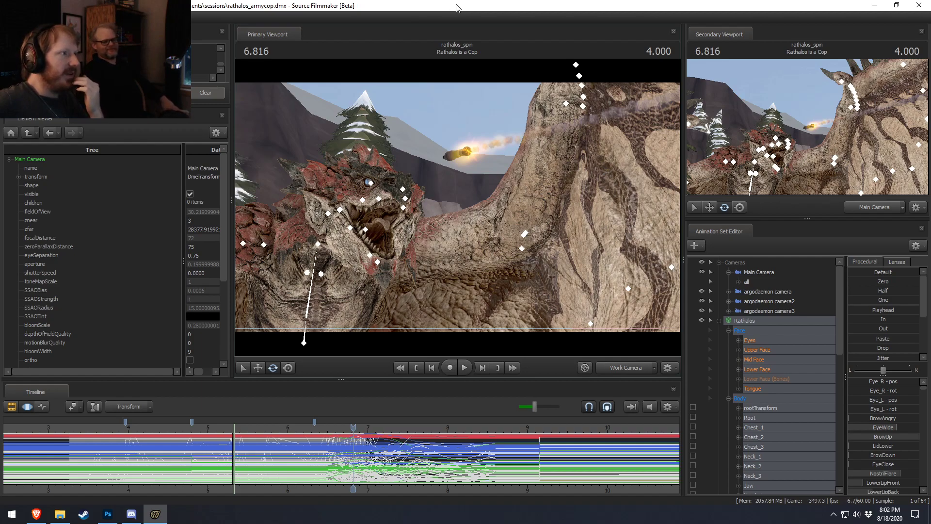
- Switch to File Explorer, look over the Rathalos video folder, and close its window
{"action": "scroll", "coordinate": [291, 492], "scroll_direction": "down", "scroll_amount": 4}
{"action": "middle_click_drag", "start_coordinate": [292, 492], "coordinate": [431, 477]}
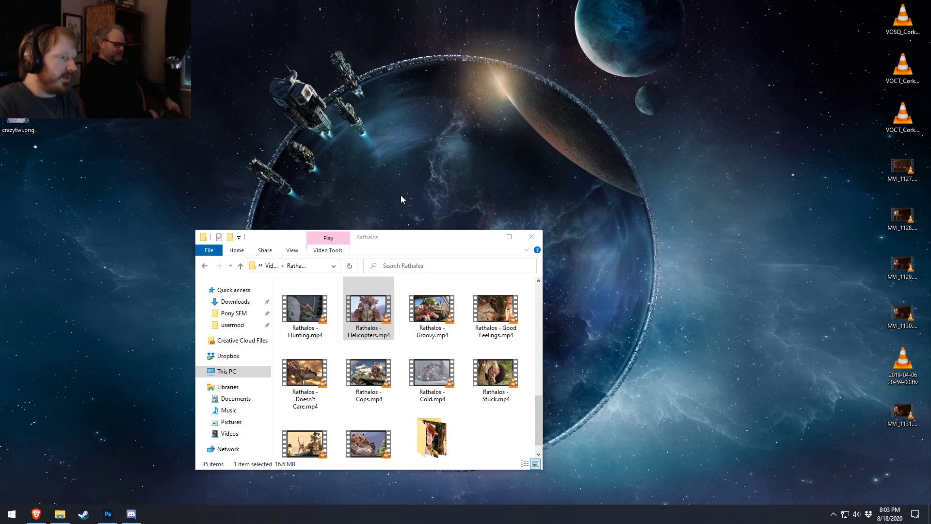
{"action": "left_click", "coordinate": [534, 237]}
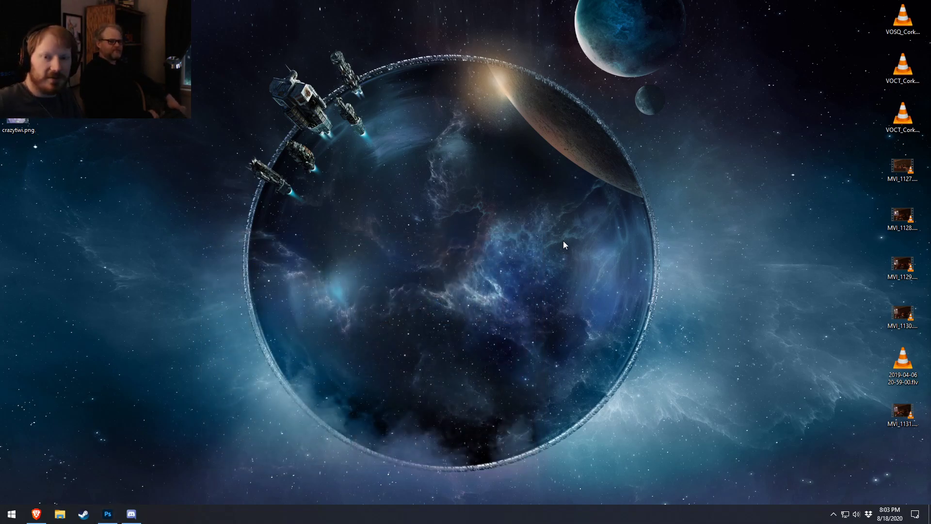